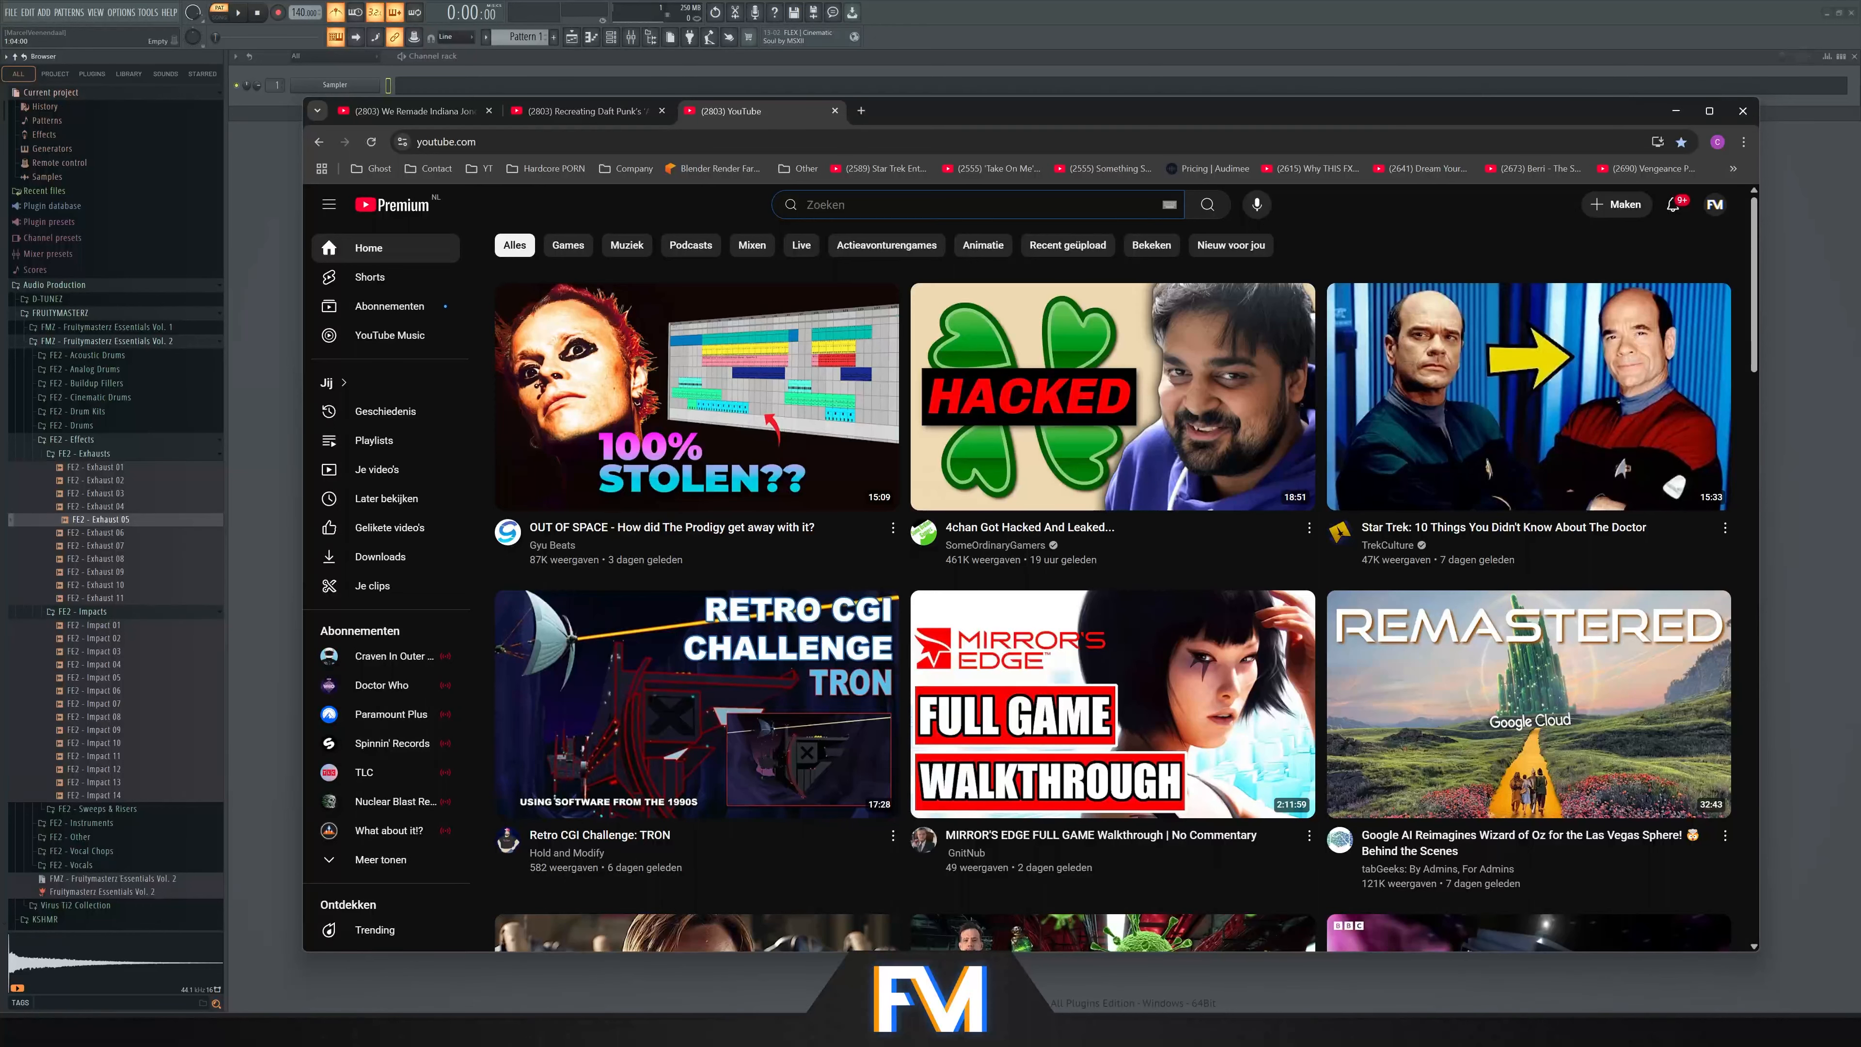
Search YouTube for "boten anna" and close the search suggestions
type("boten anna")
key("Return")
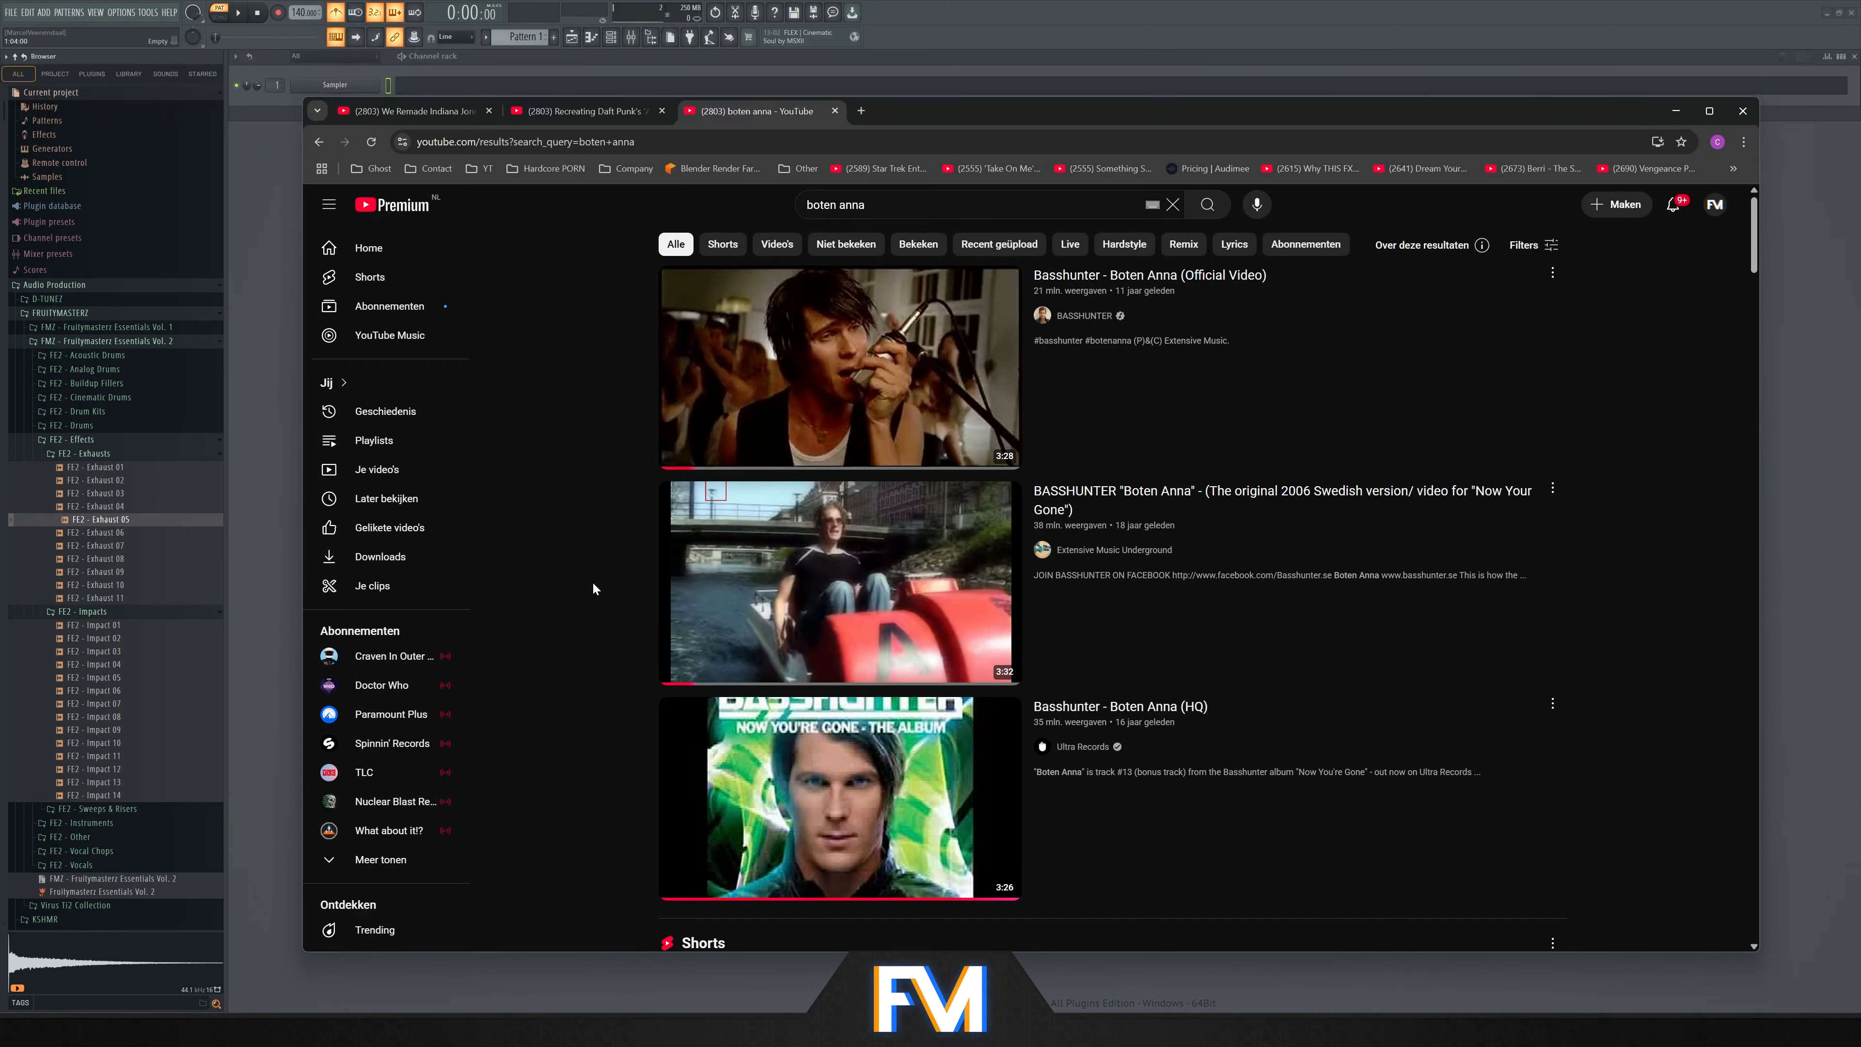
key("slash")
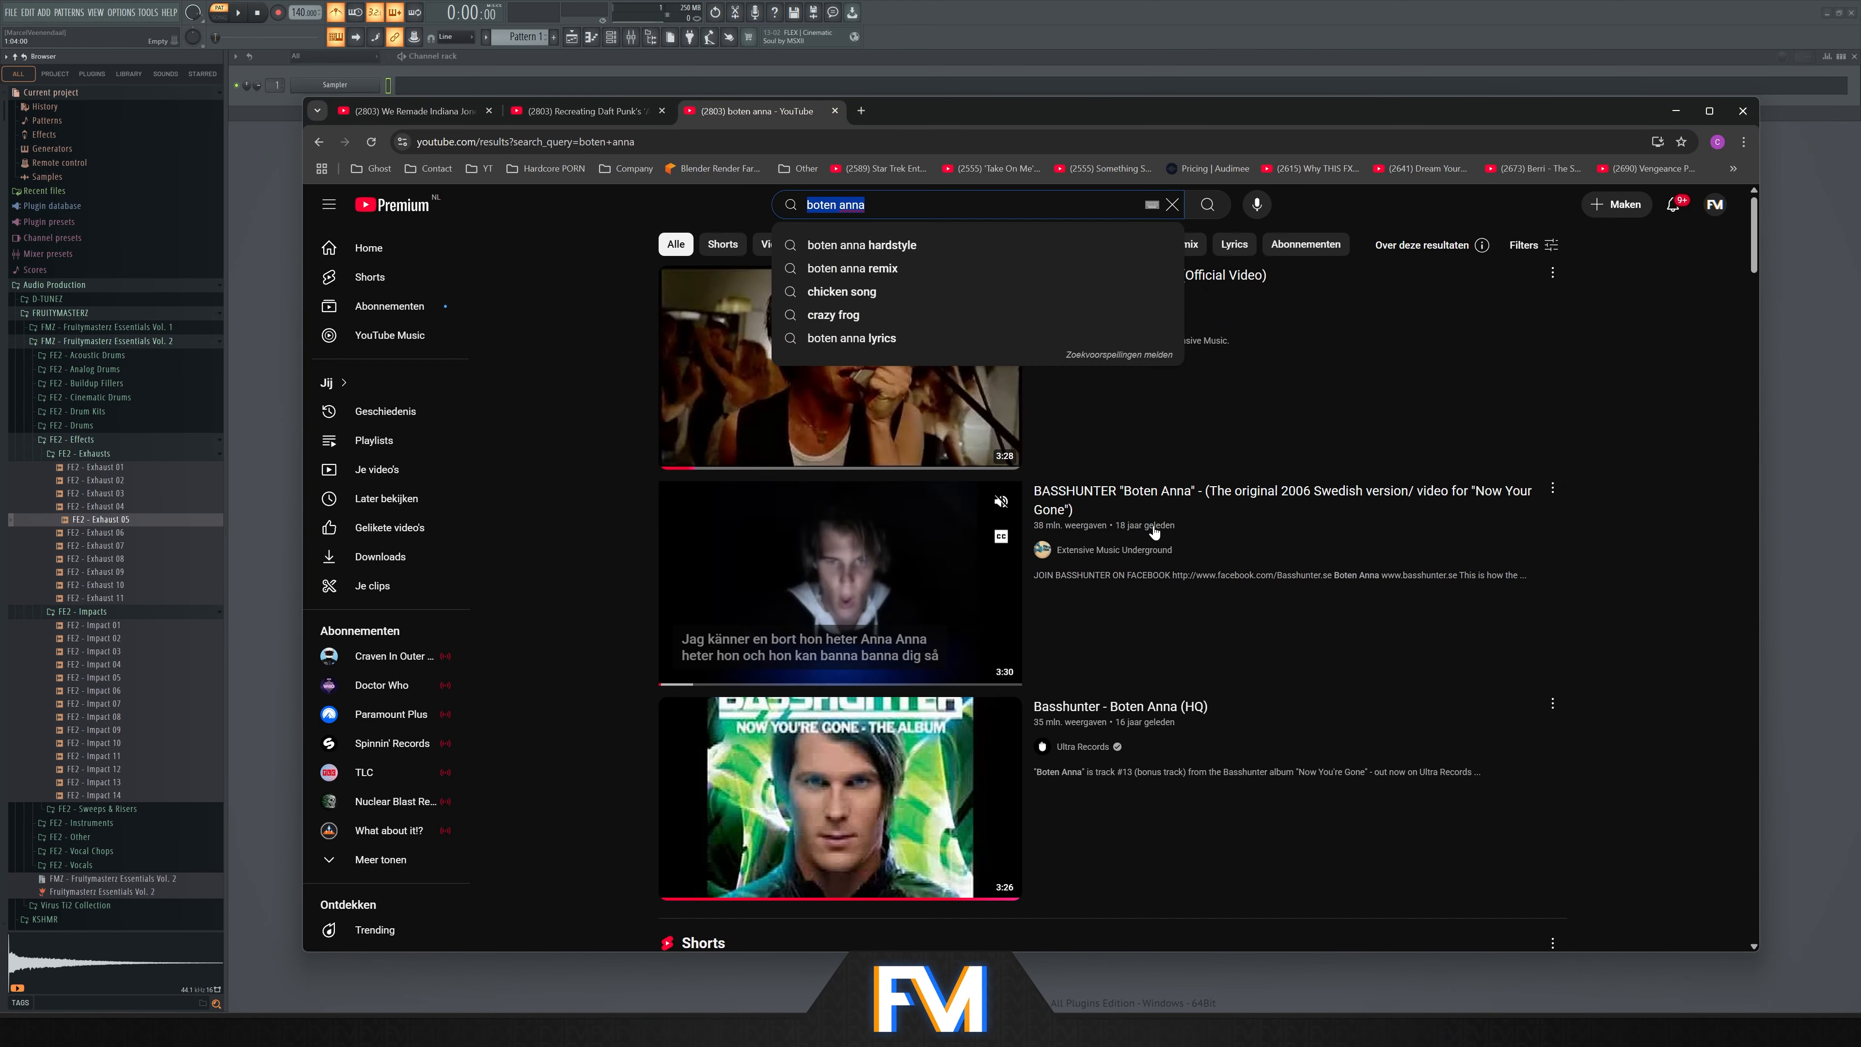
left_click(609, 519)
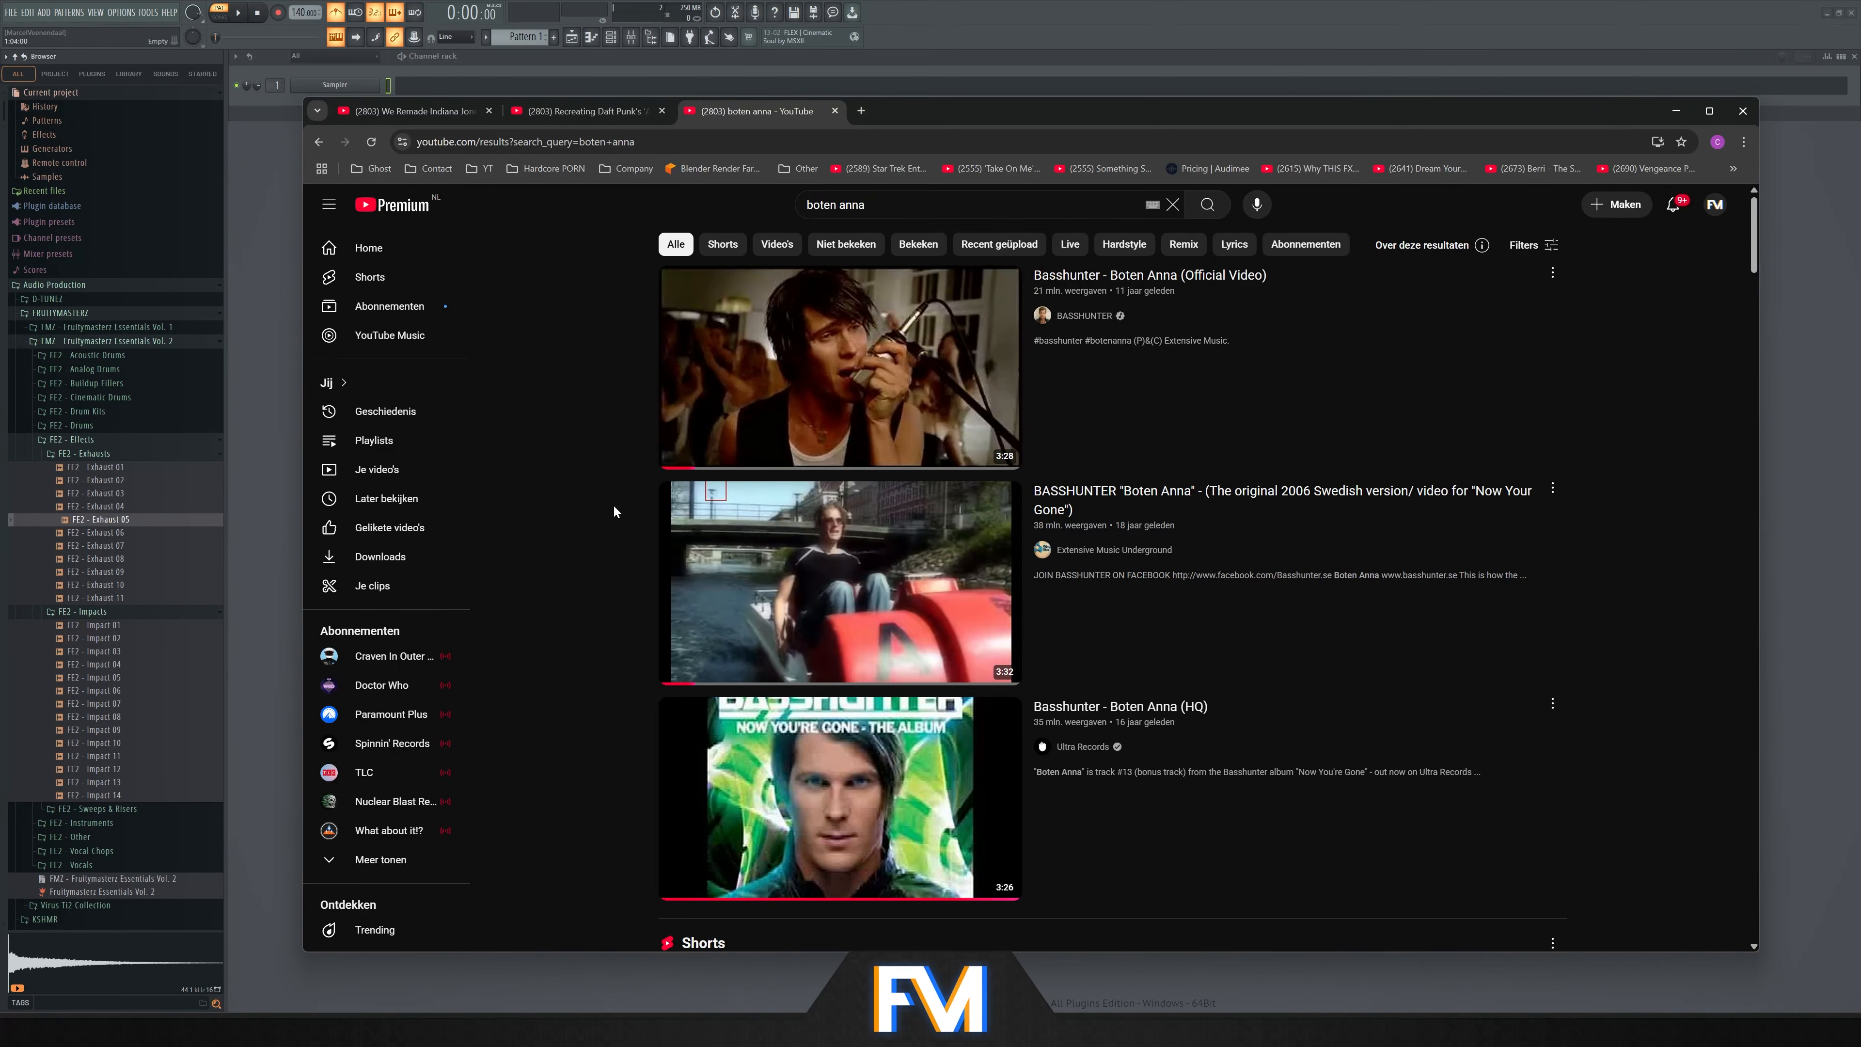
Search YouTube for "ik heb een boot"
key("slash")
type("ik heb e")
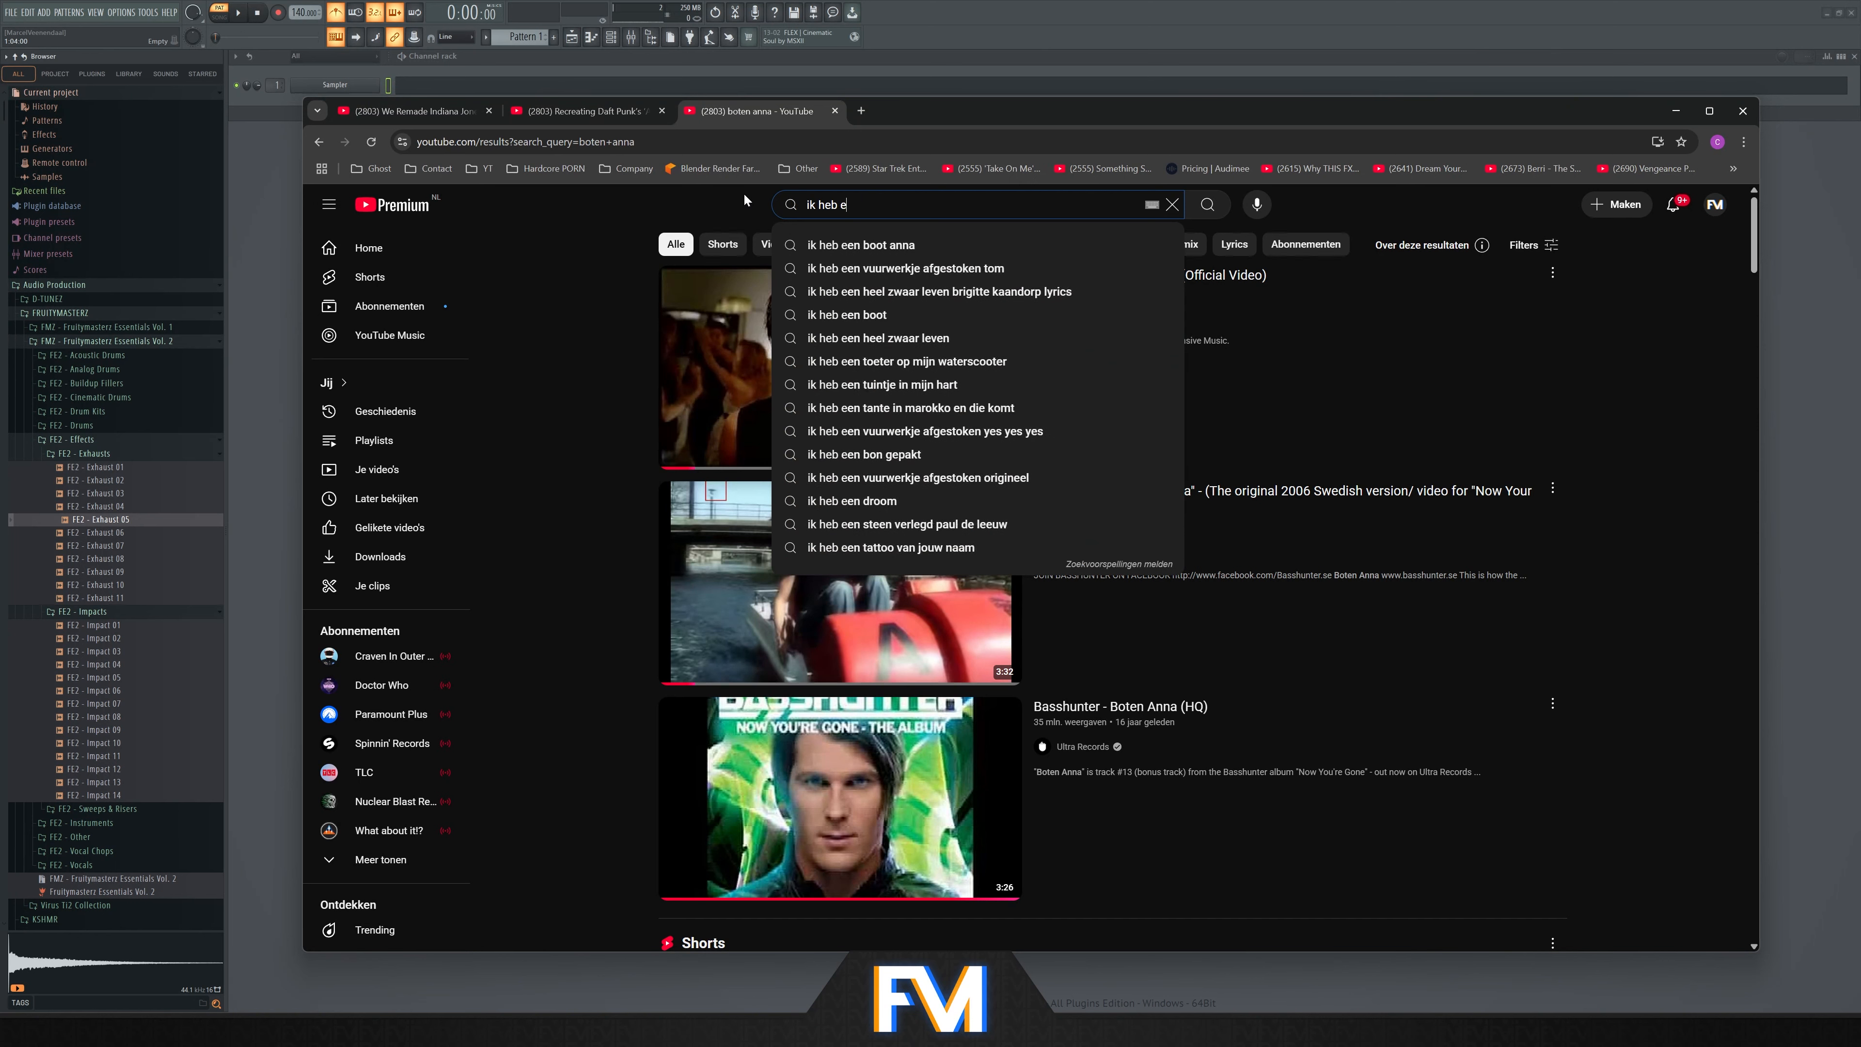
type("en boot")
key("Return")
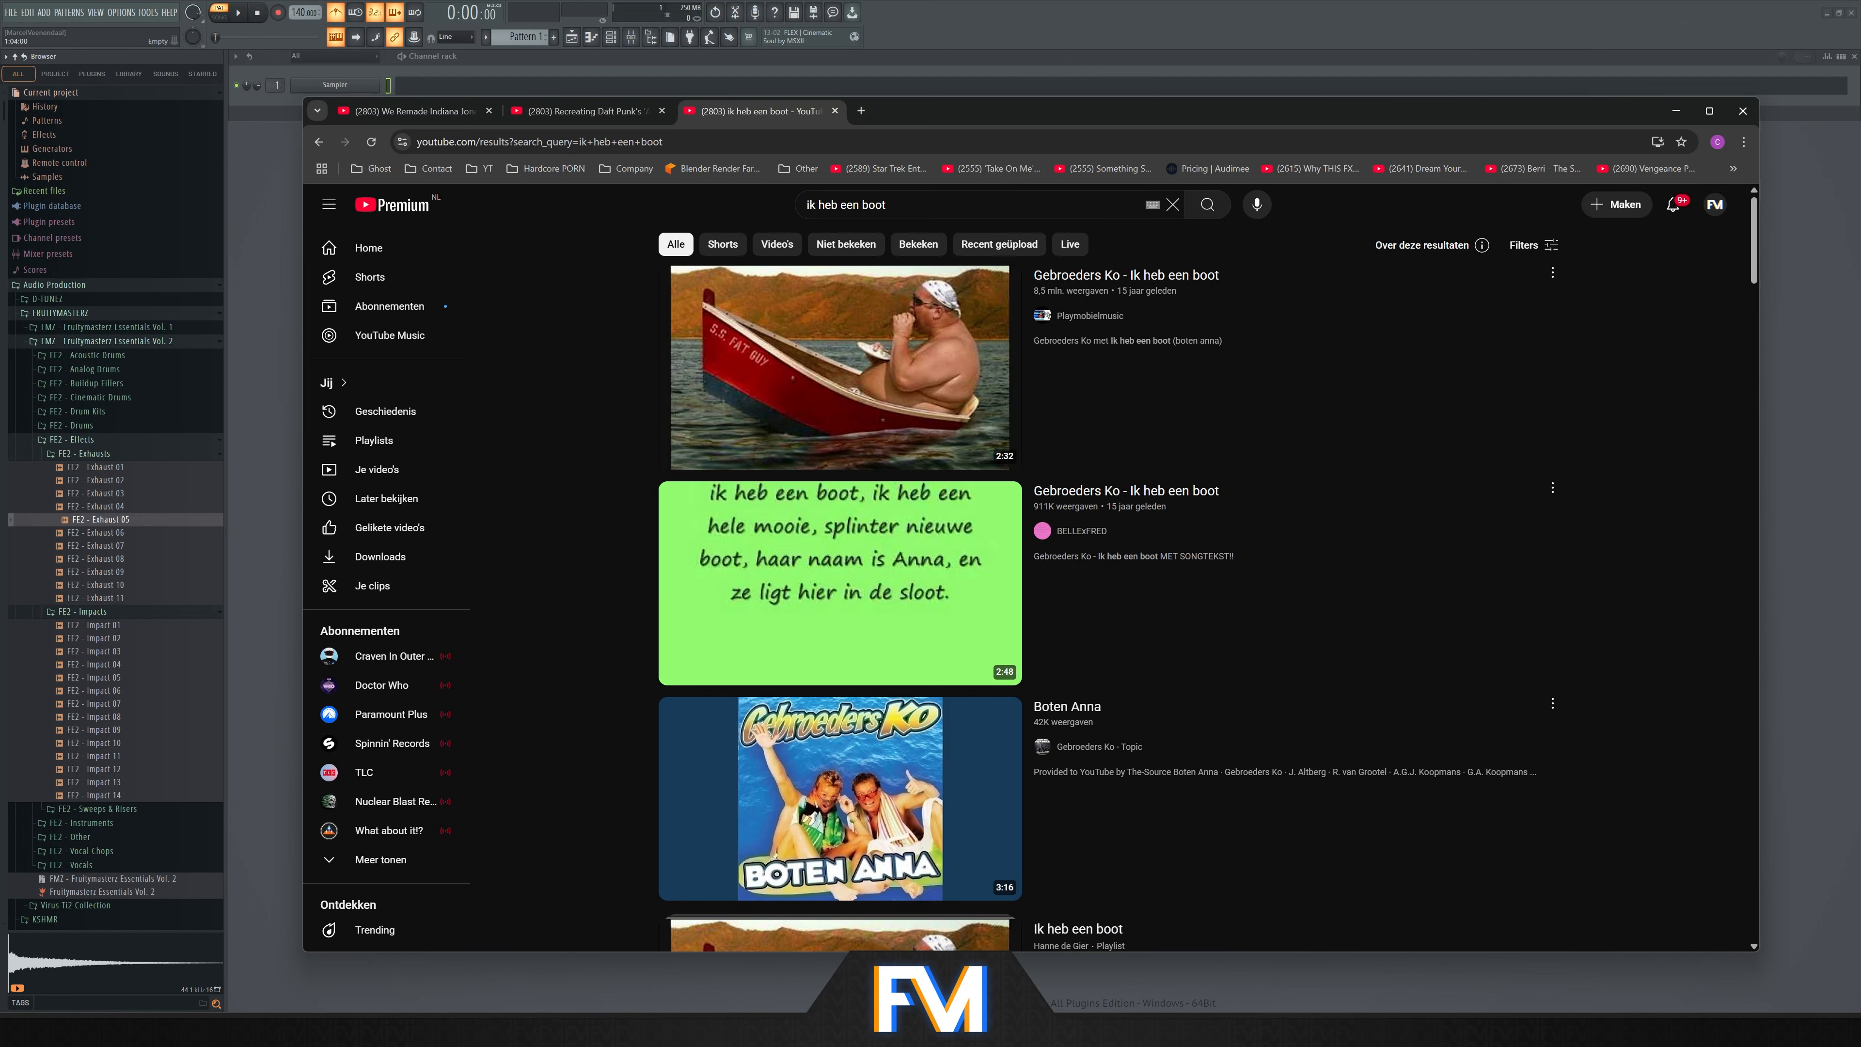
Search YouTube for "dj maarten alle idioten zingen over boten", using the suggested query
left_click_drag(927, 206, 412, 185)
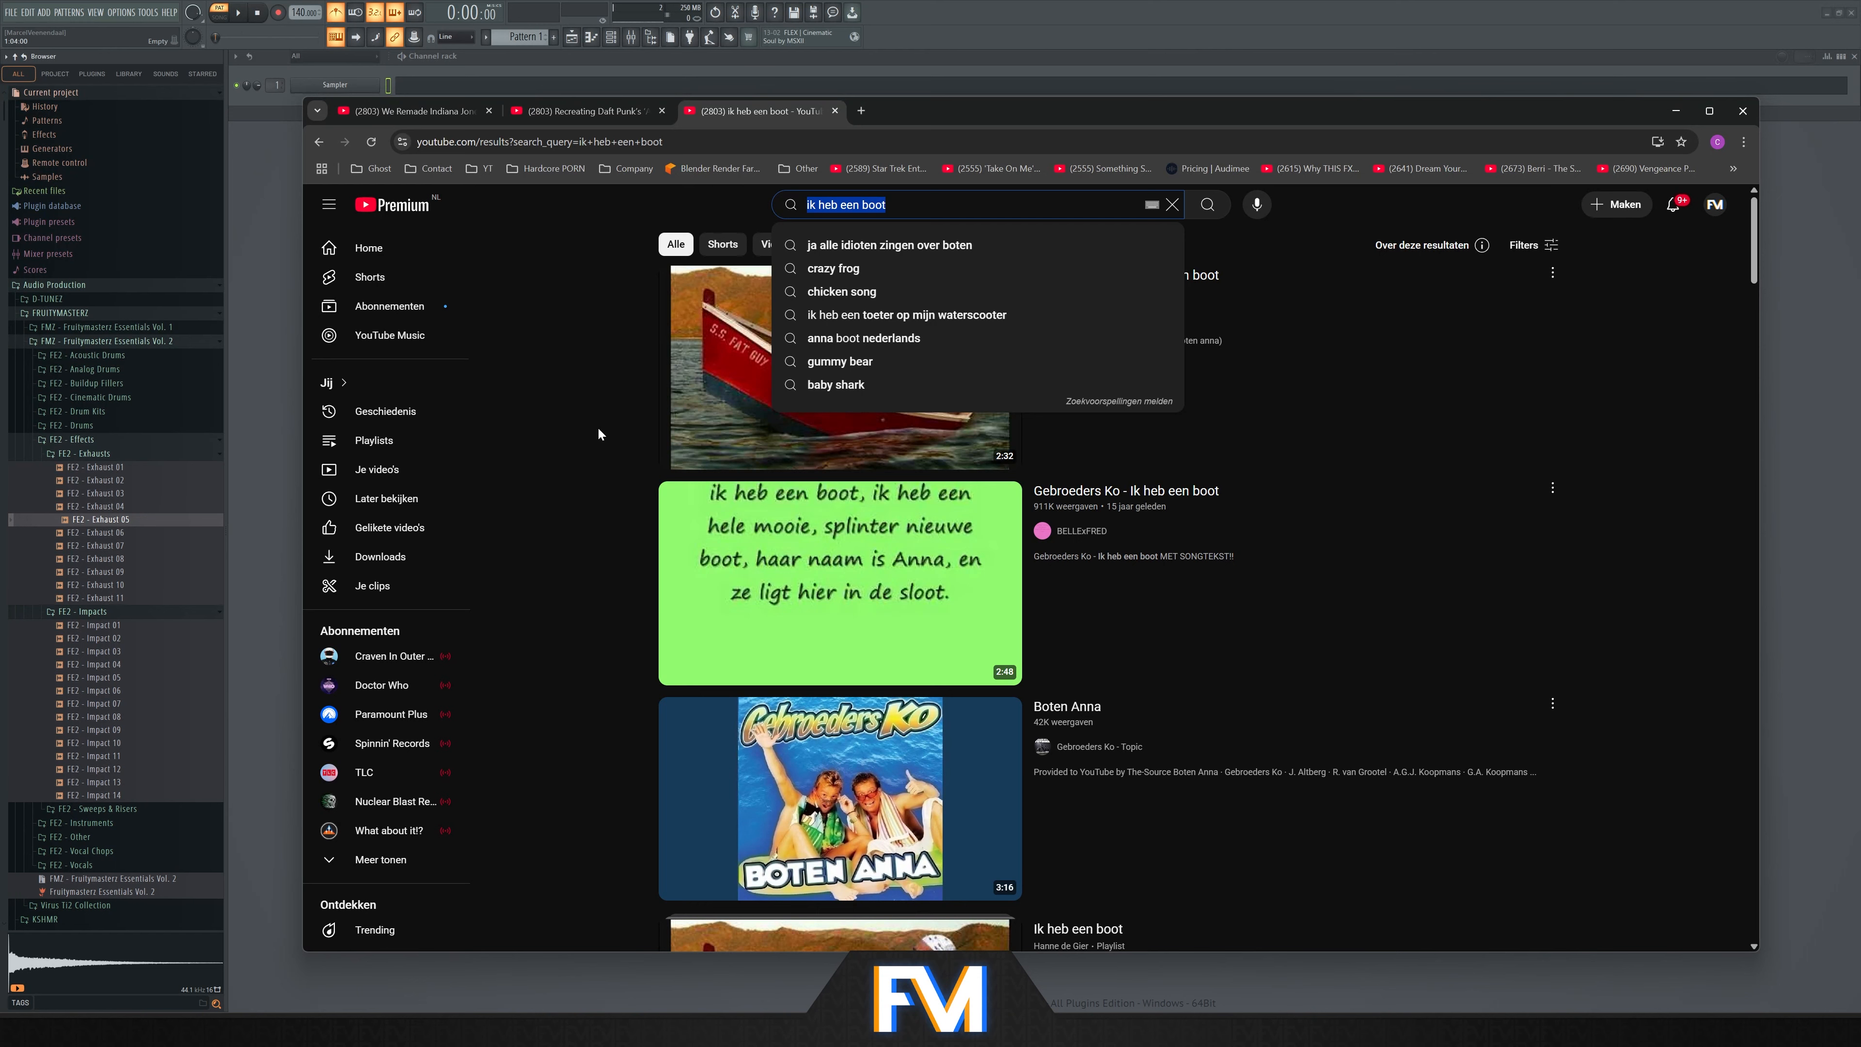
type("dj maarten alle i")
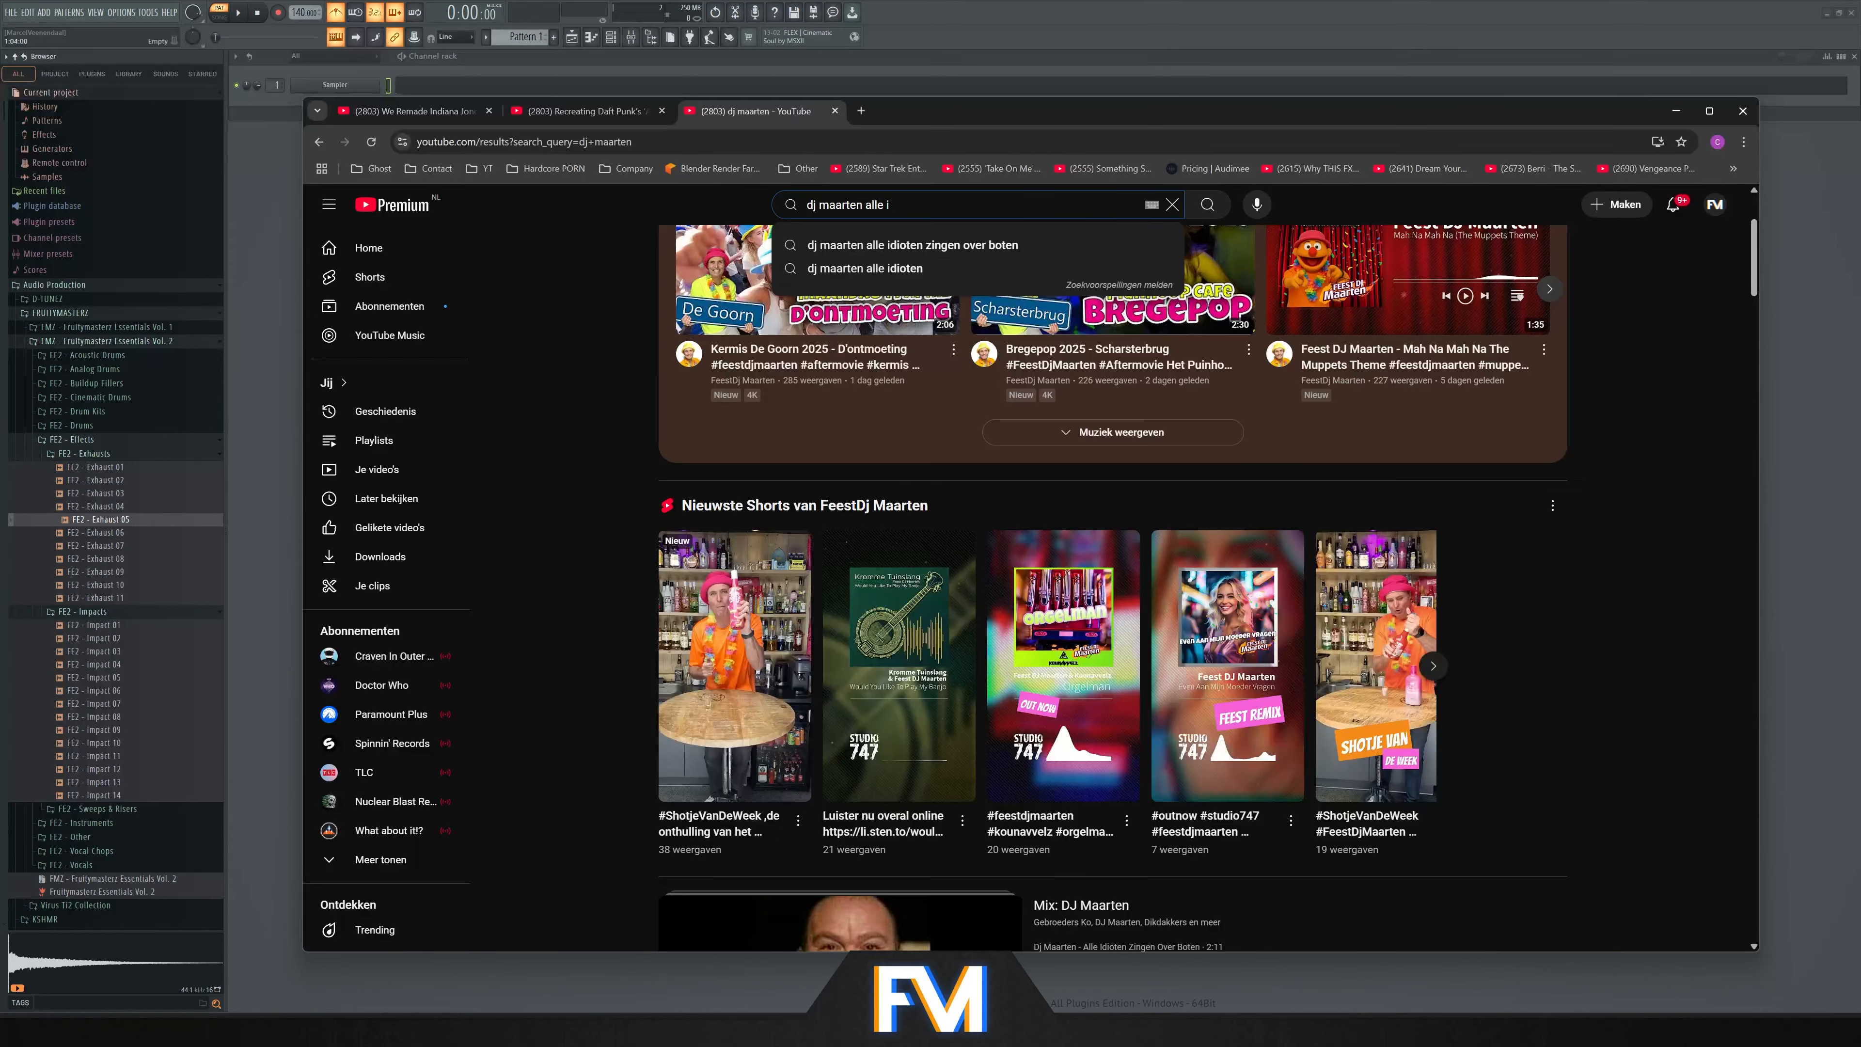
key("Down")
key("Return")
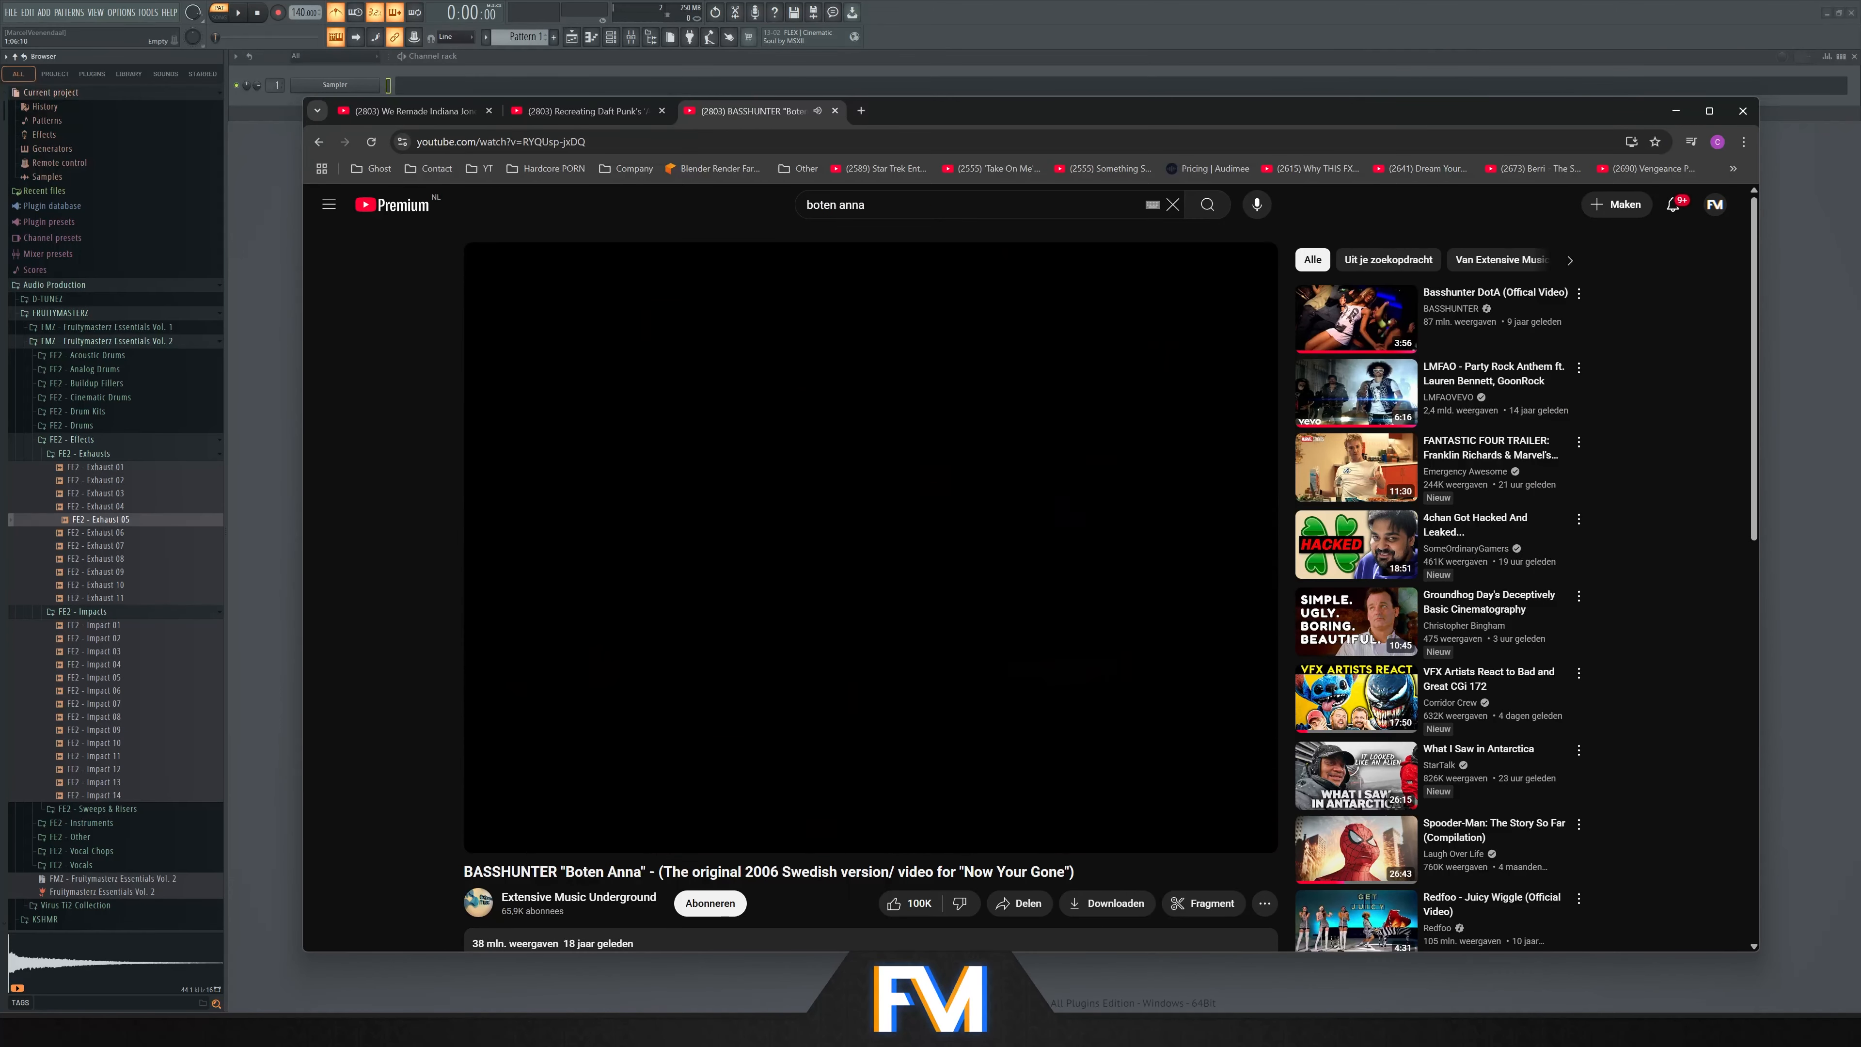
Pause the Boten Anna video and look up "boten anna lyrics" on Google
left_click(859, 650)
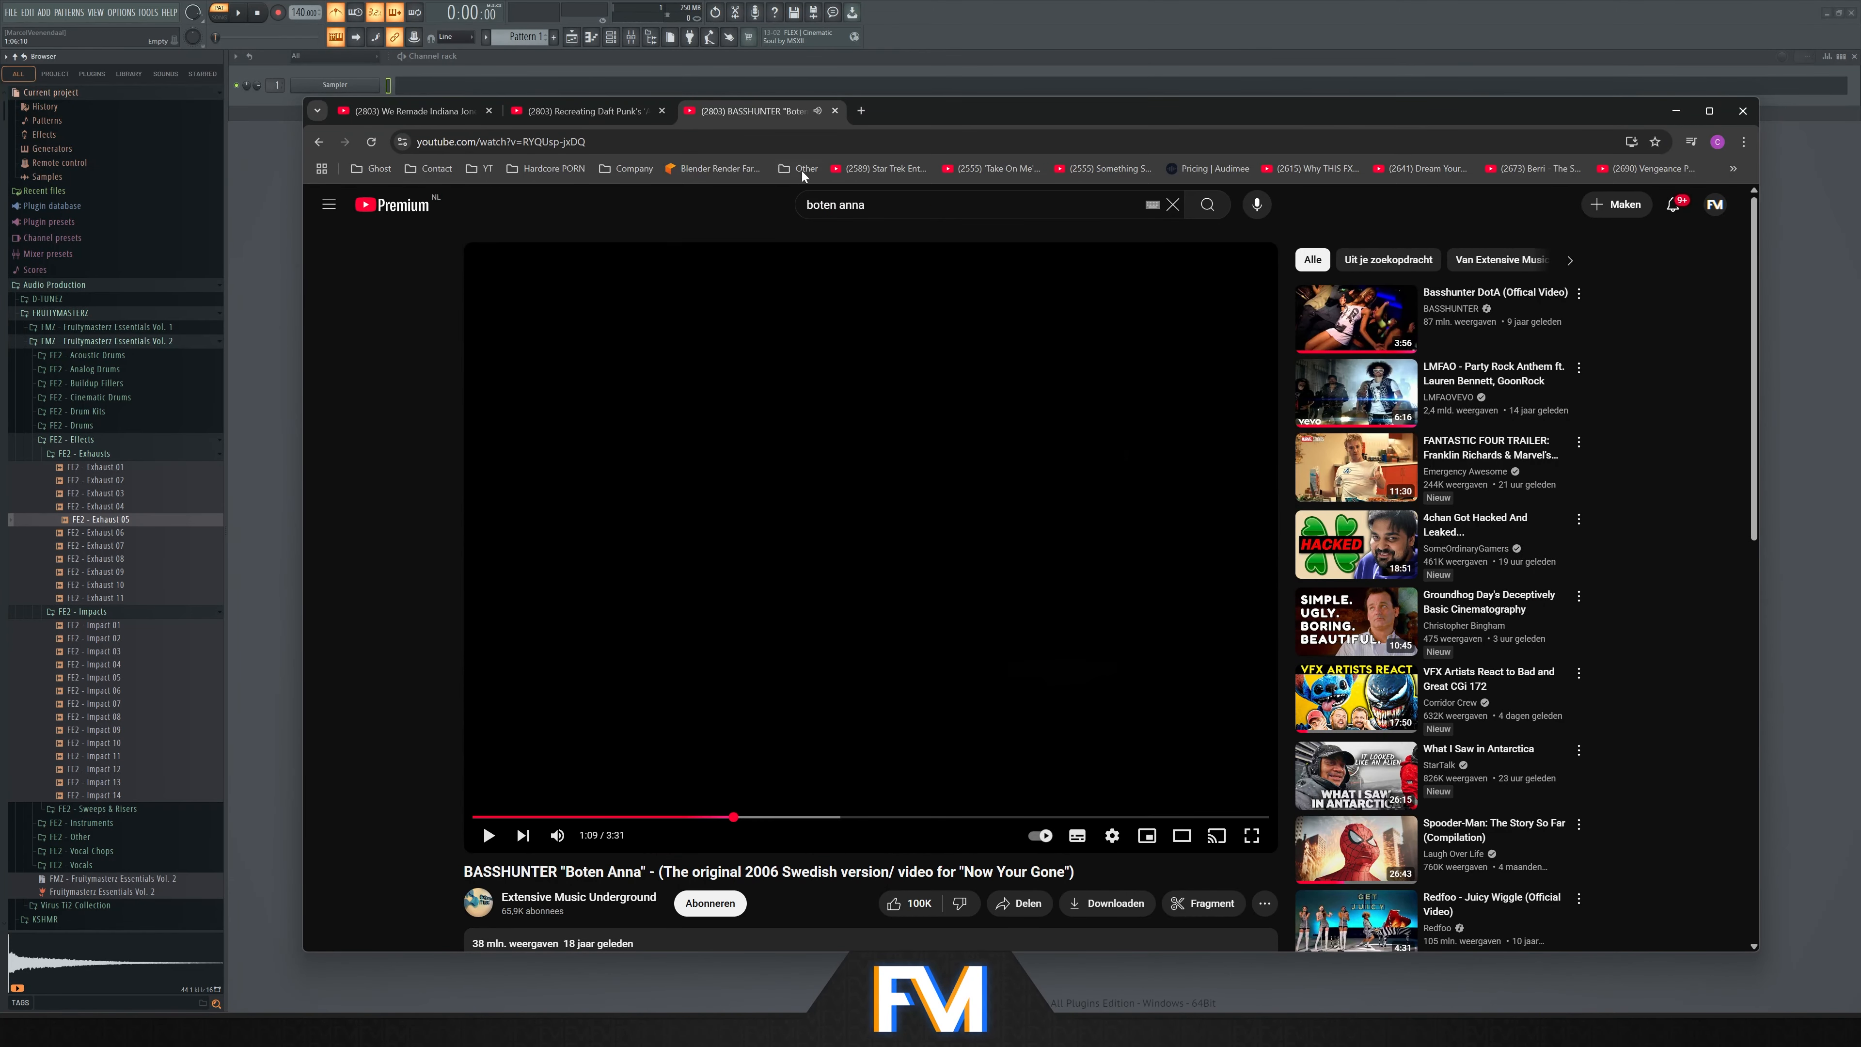
left_click(793, 143)
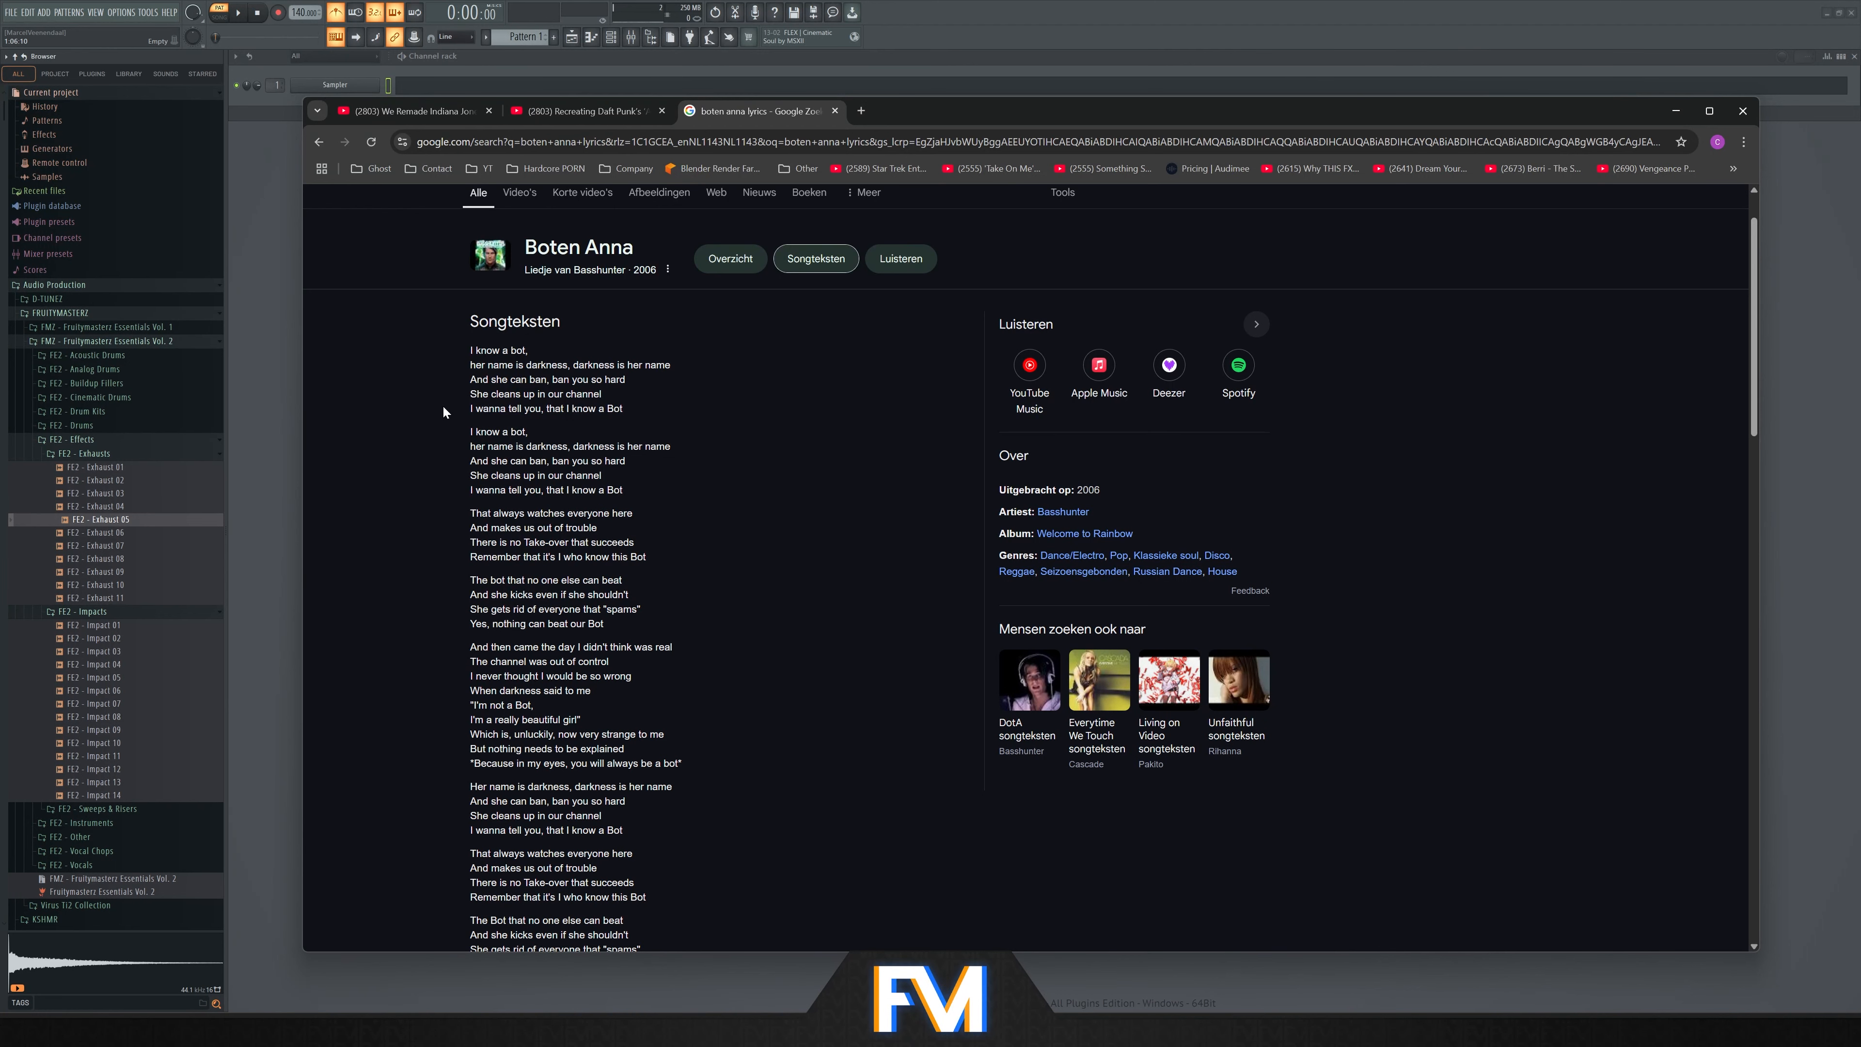
scroll(442, 404, "up", 1)
left_click(525, 219)
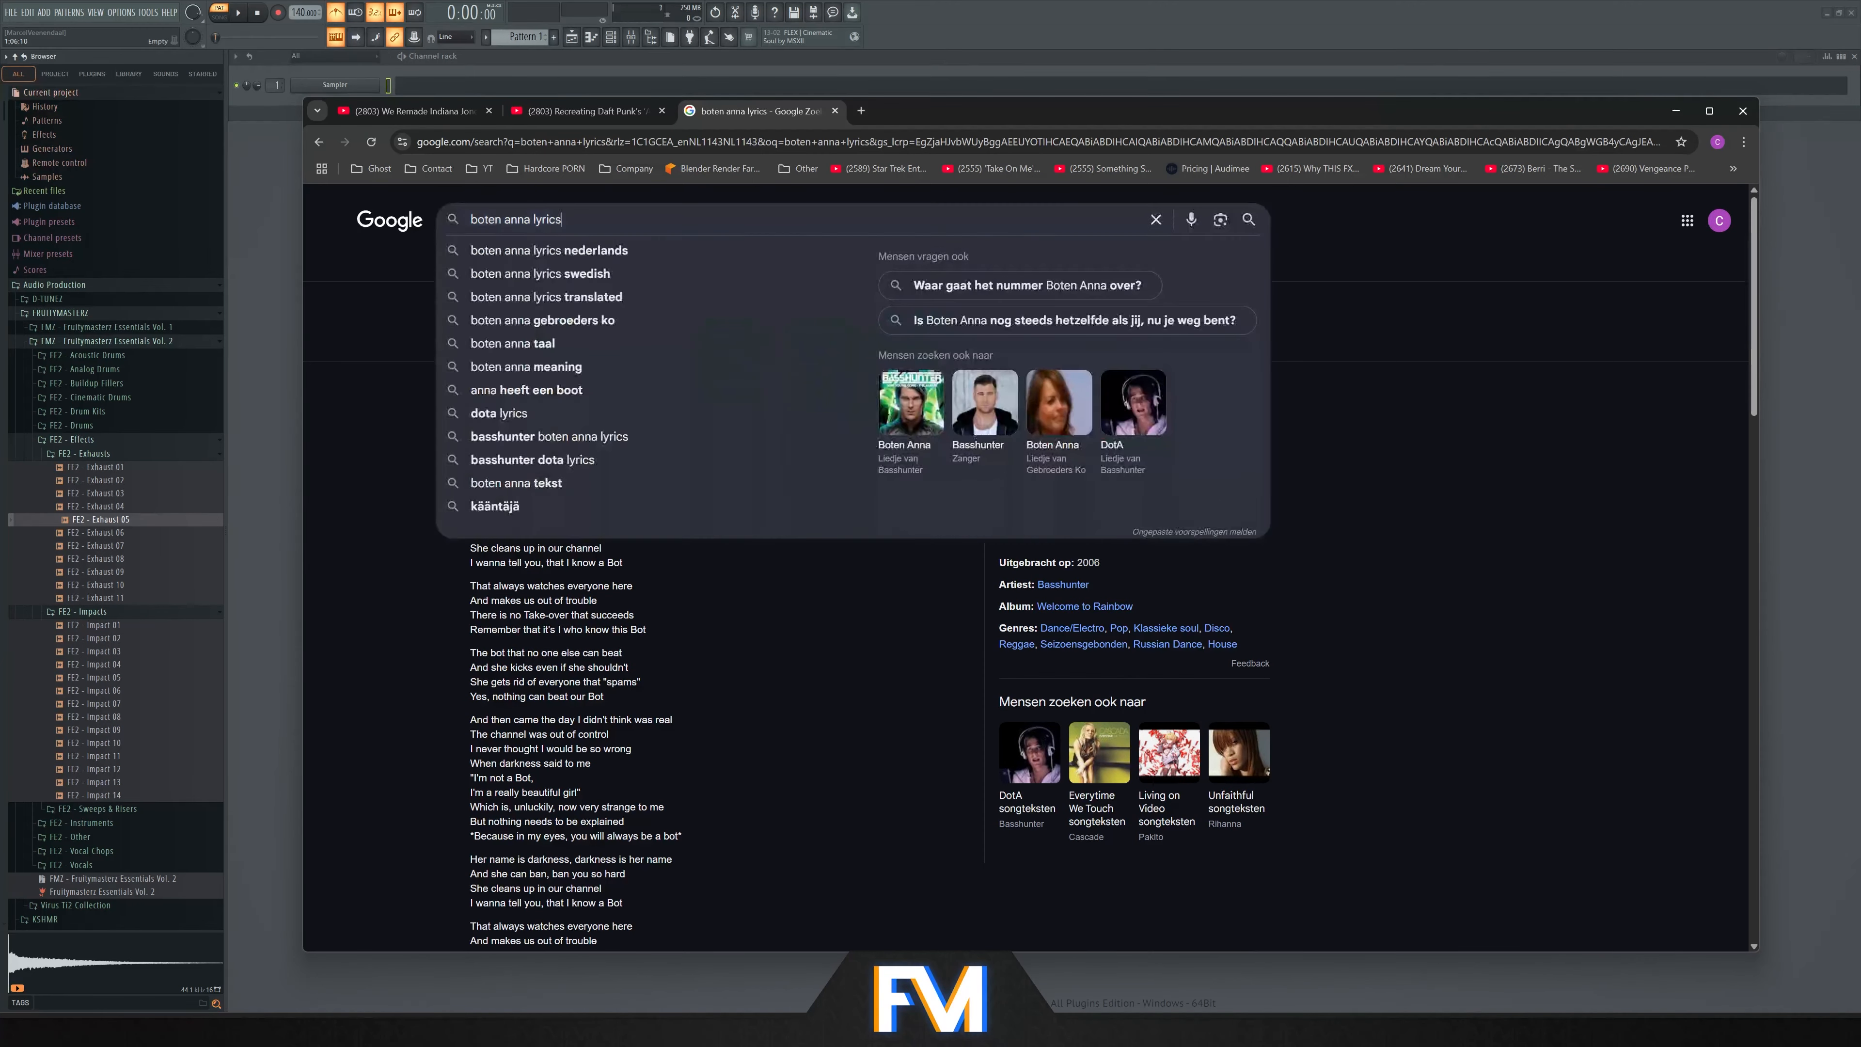
key("ctrl+a")
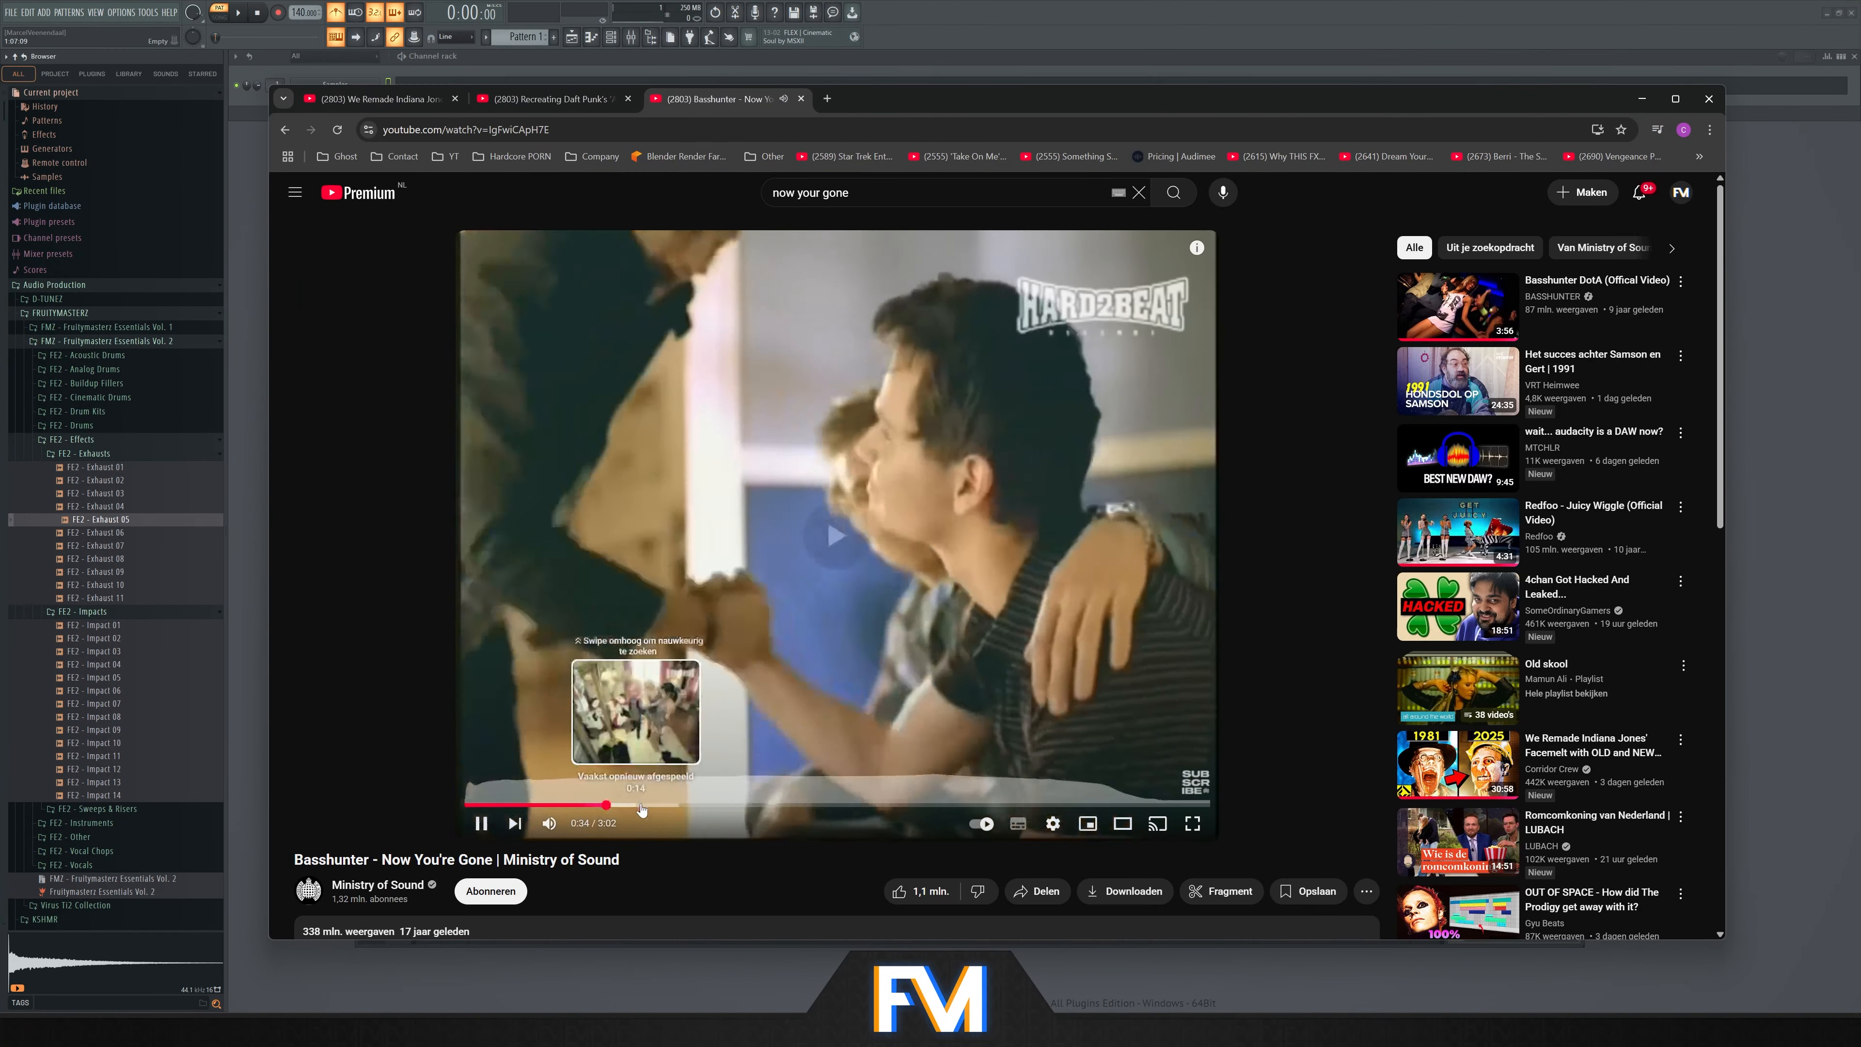
Skip the Now You're Gone video ahead to about 1:13 and pause it shortly after
left_click(762, 806)
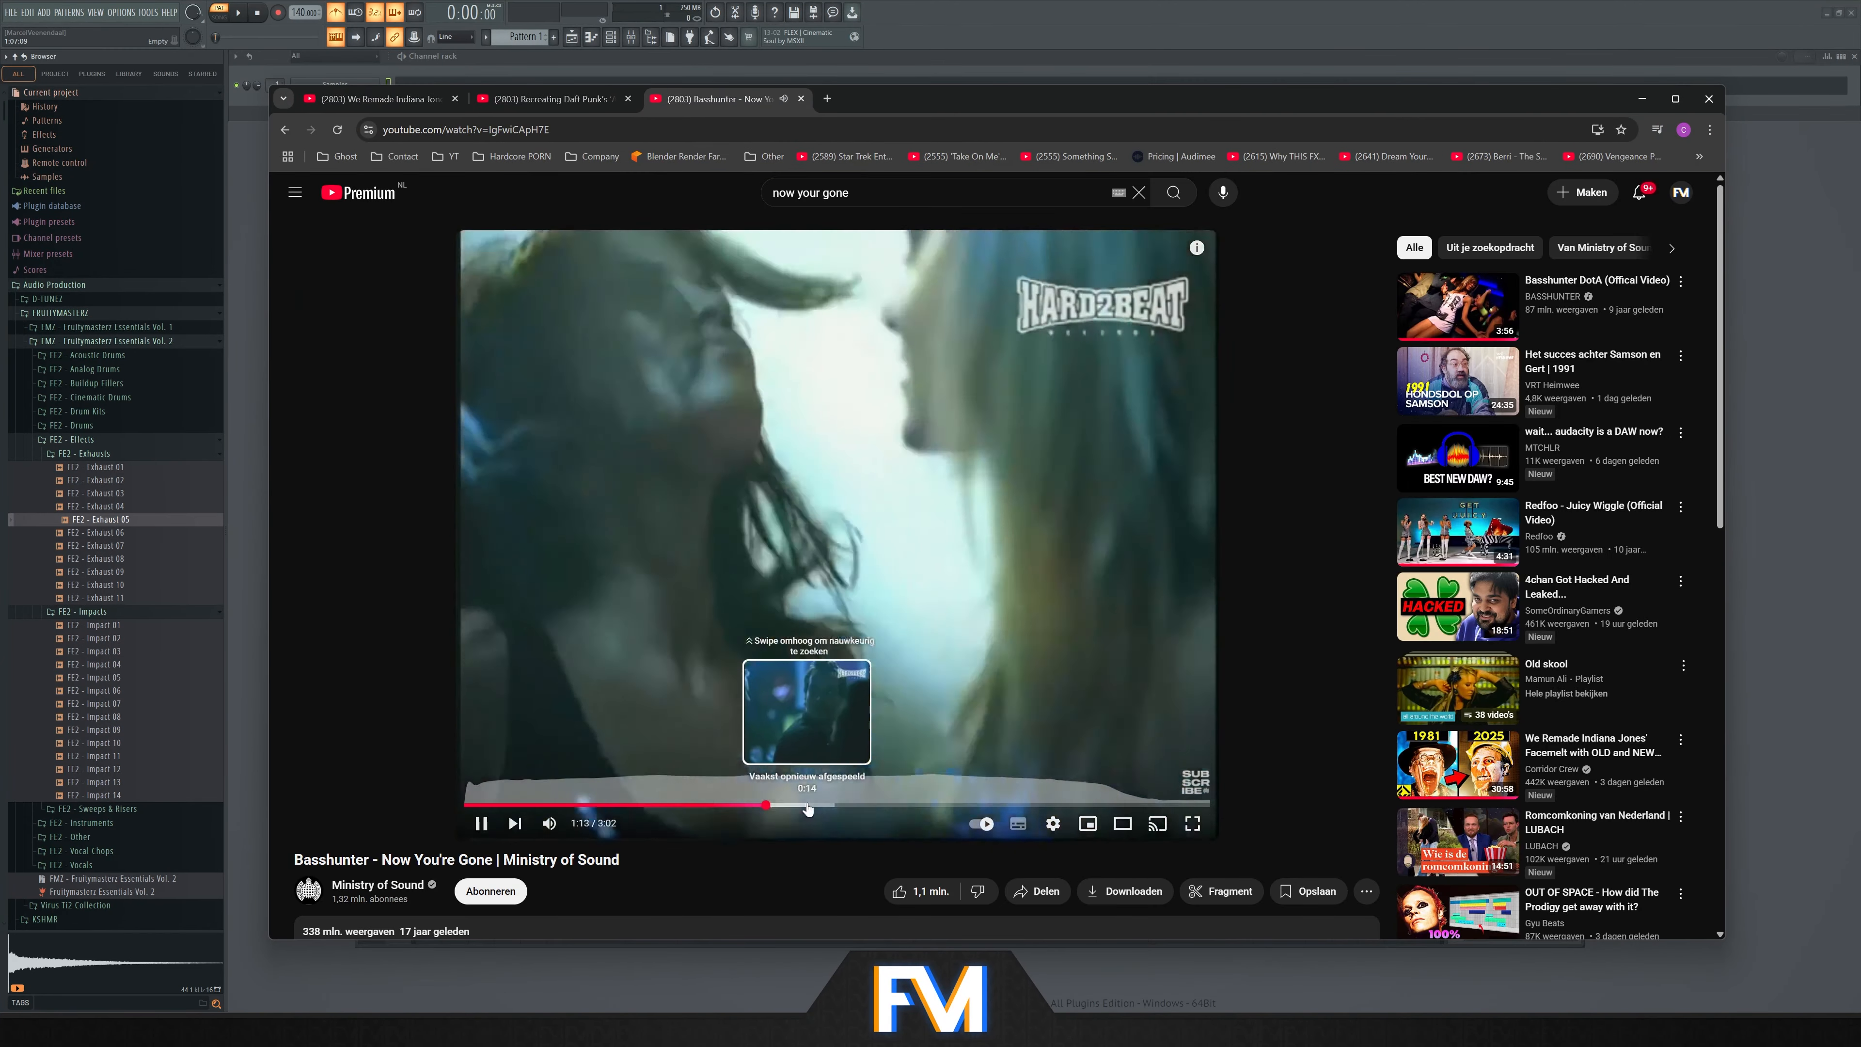
left_click(789, 561)
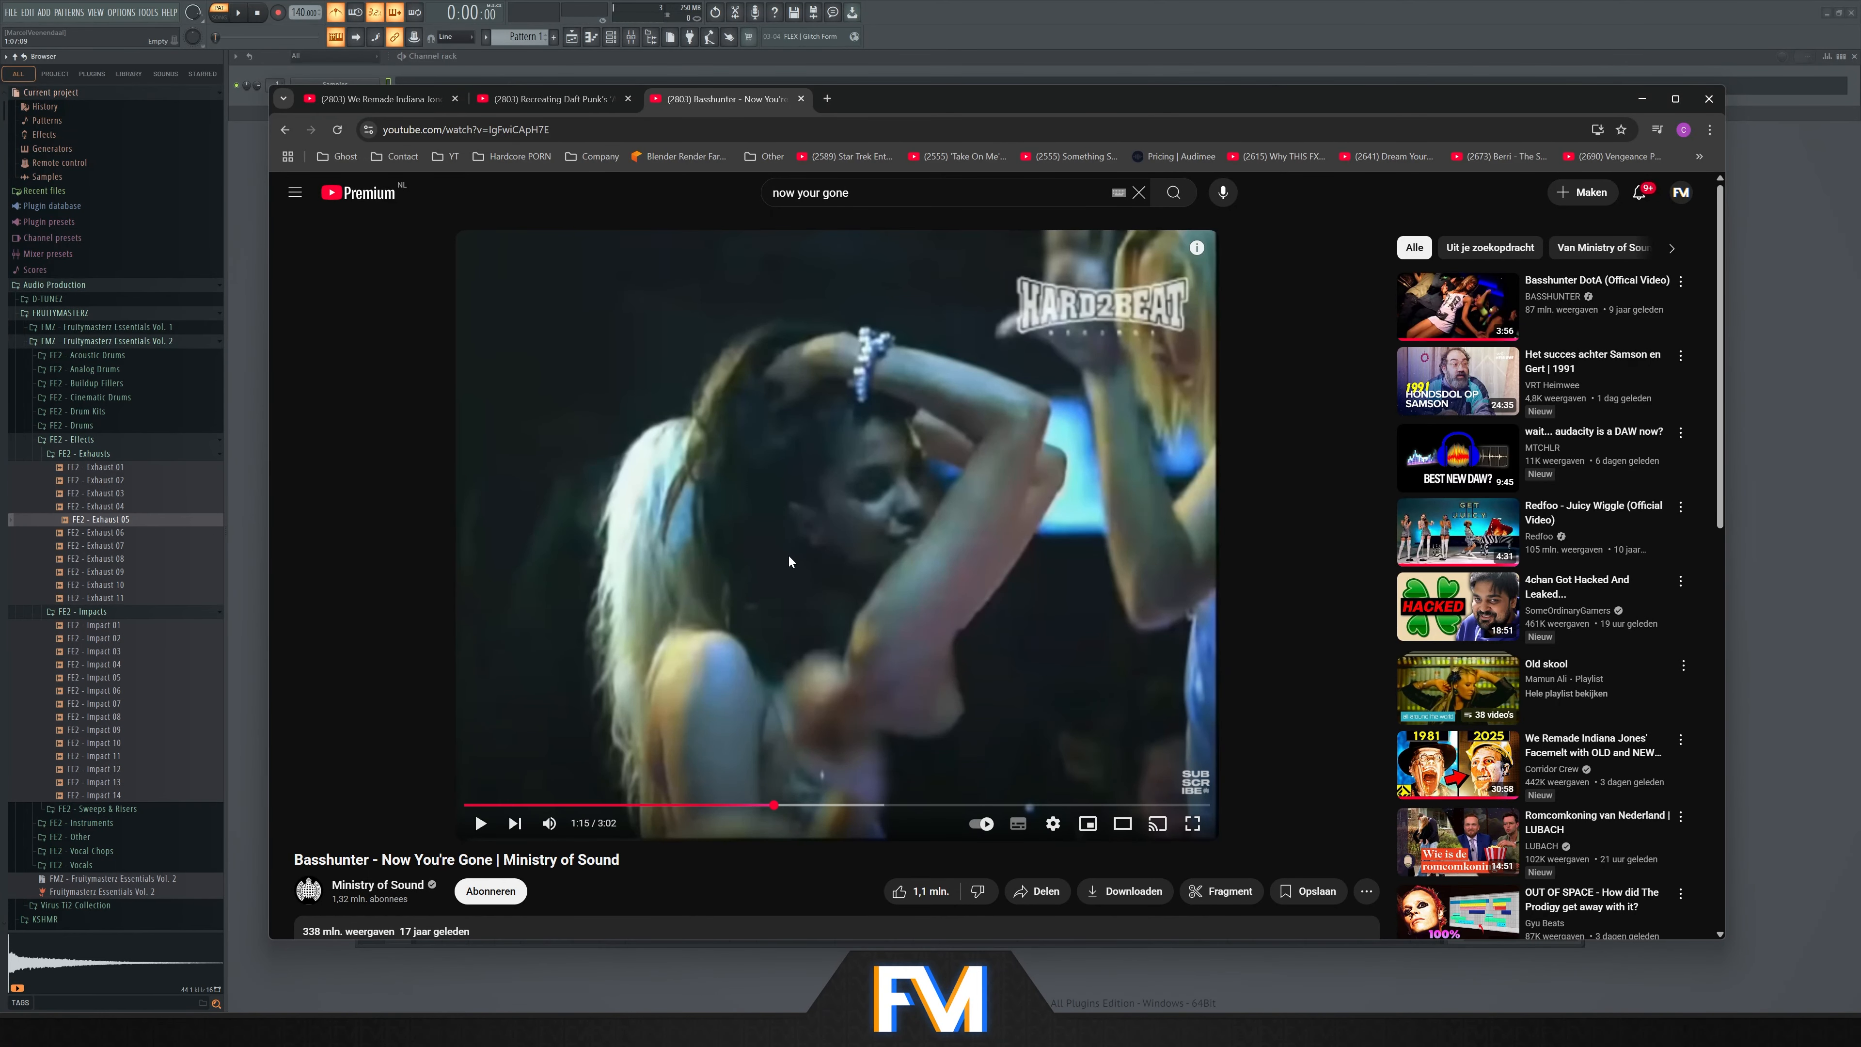
Switch to FL Studio, add a Serum 2 channel and set oscillator A's Default Shapes wavetable to a square wave
key("alt+Tab")
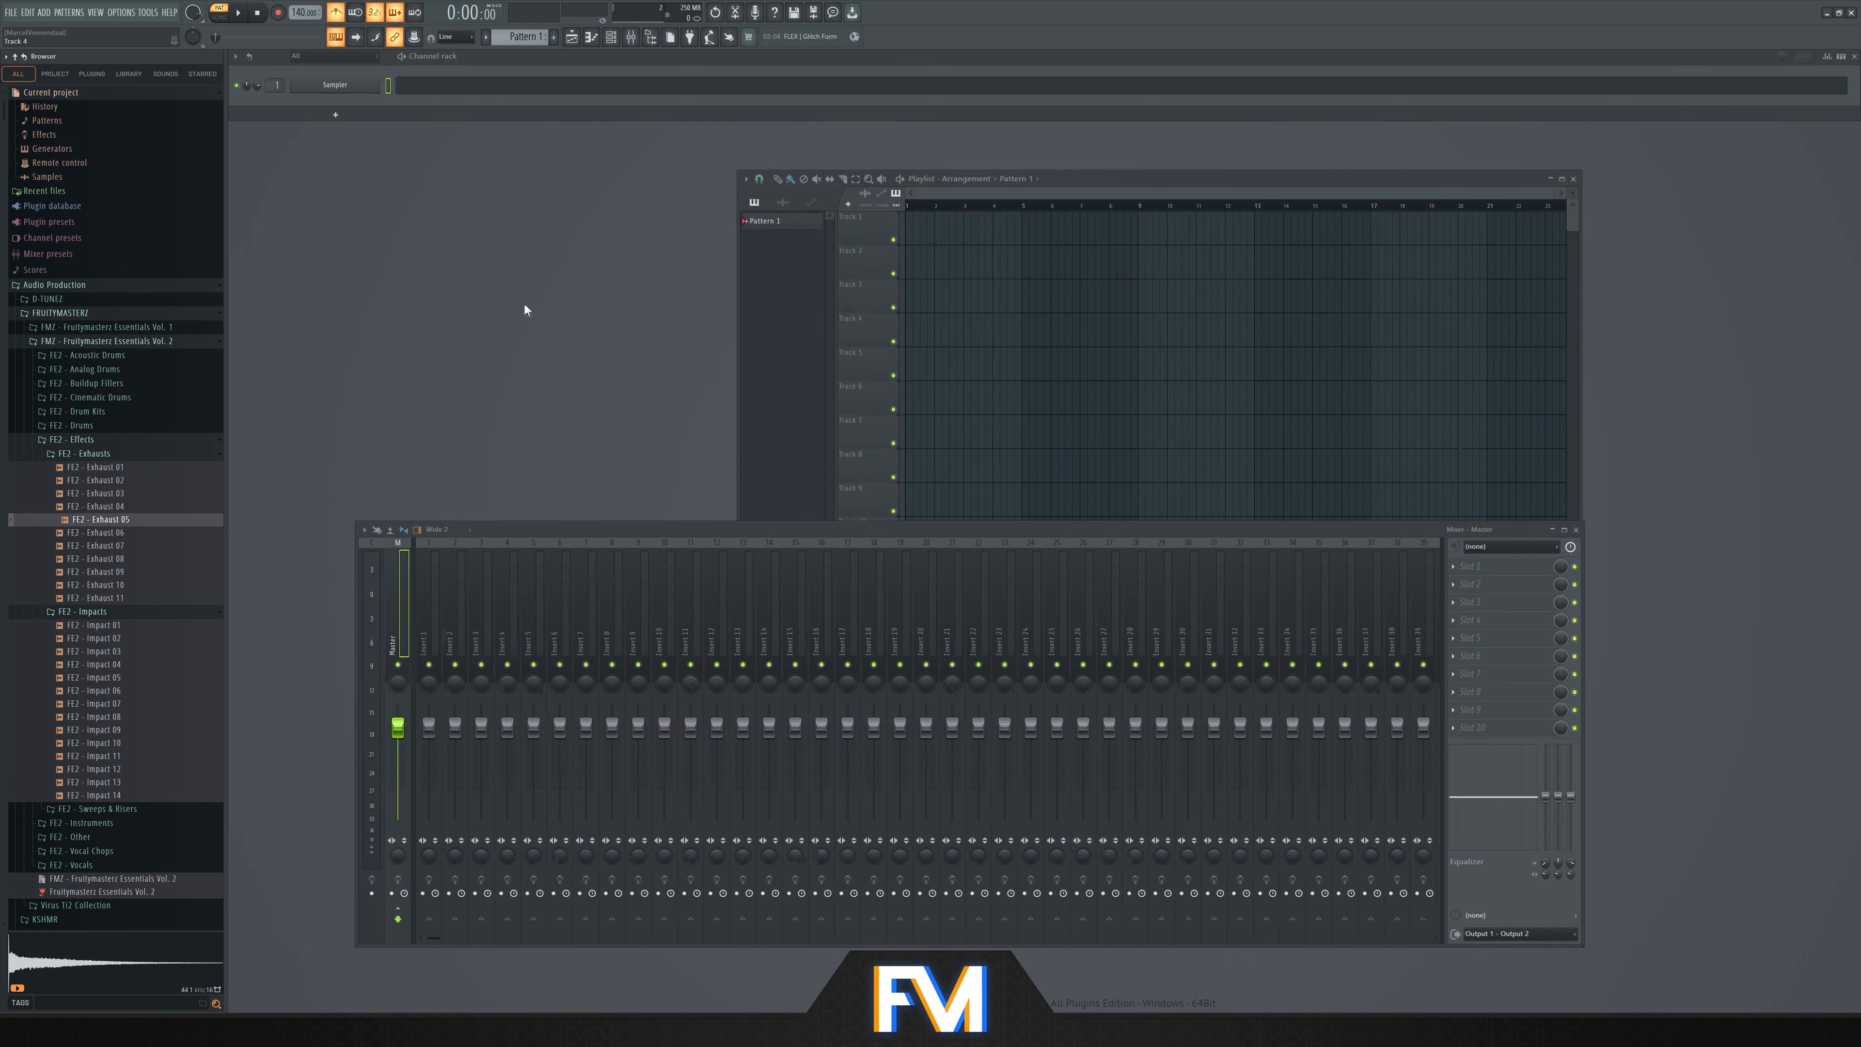
left_click(335, 111)
left_click(398, 1007)
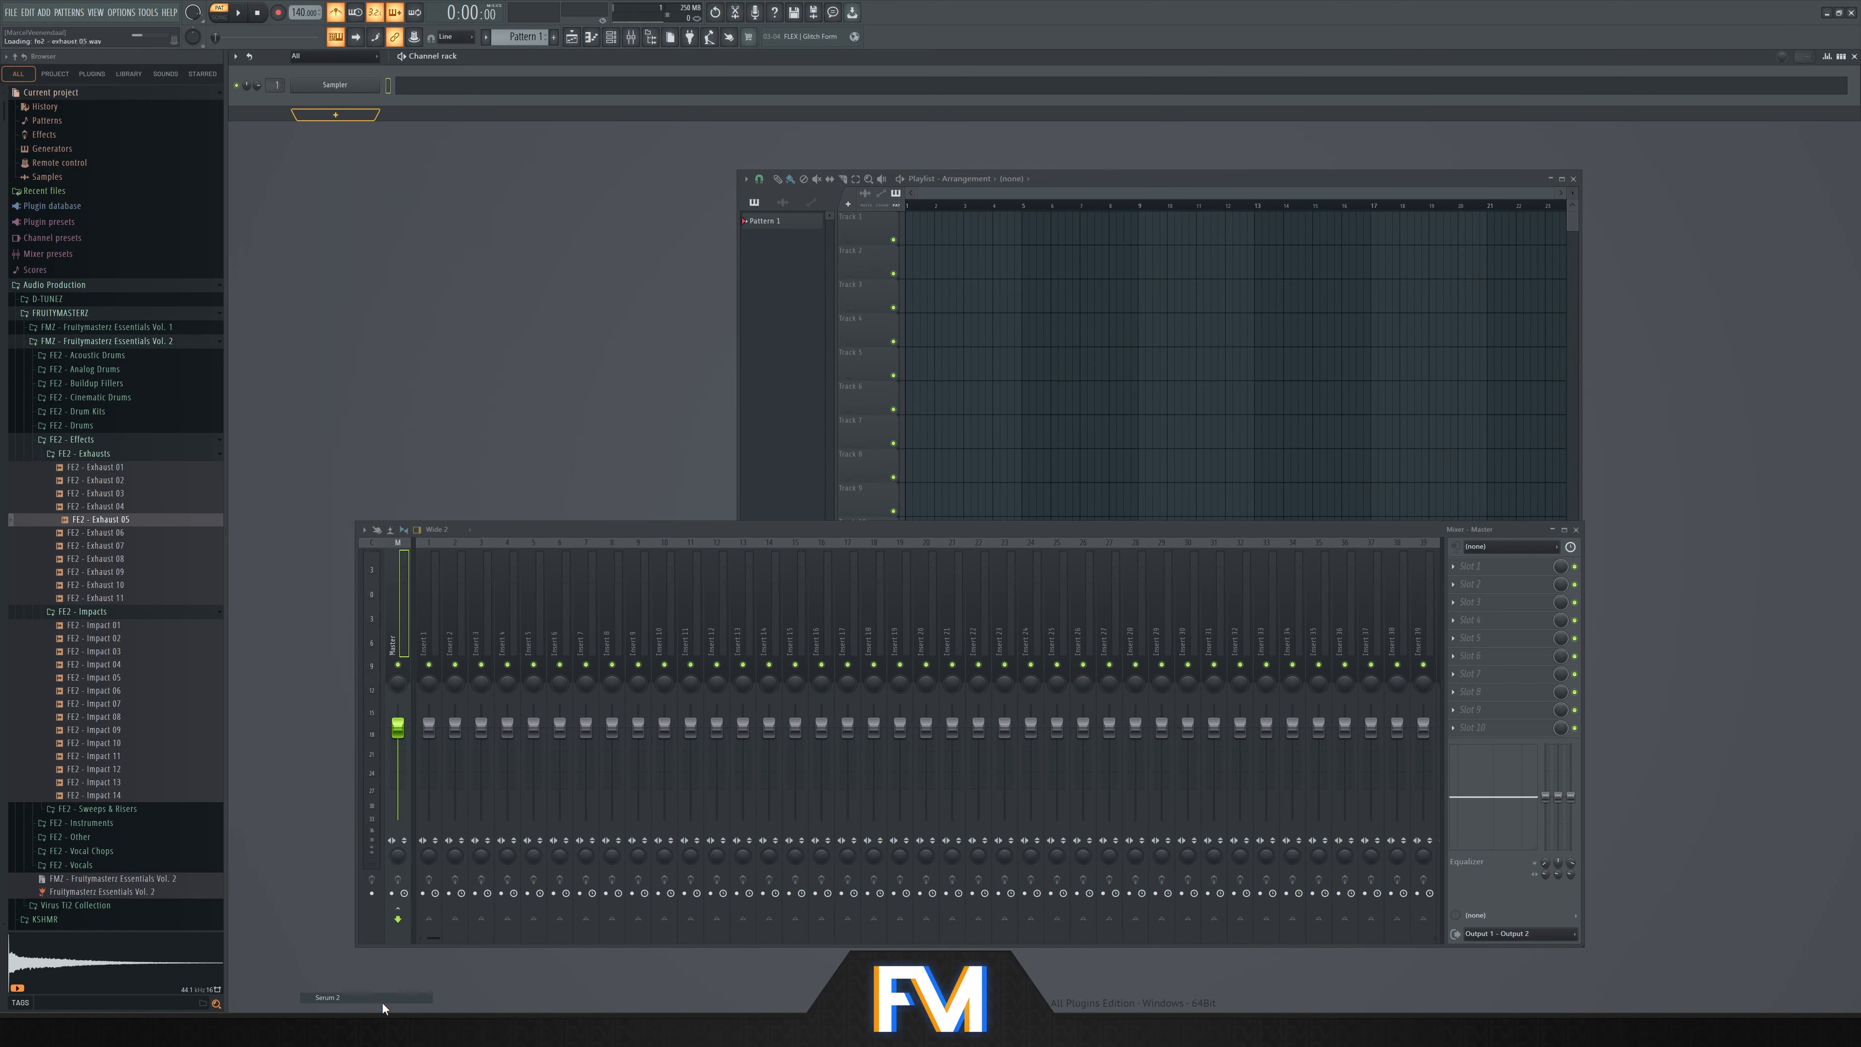
left_click_drag(682, 134, 1053, 328)
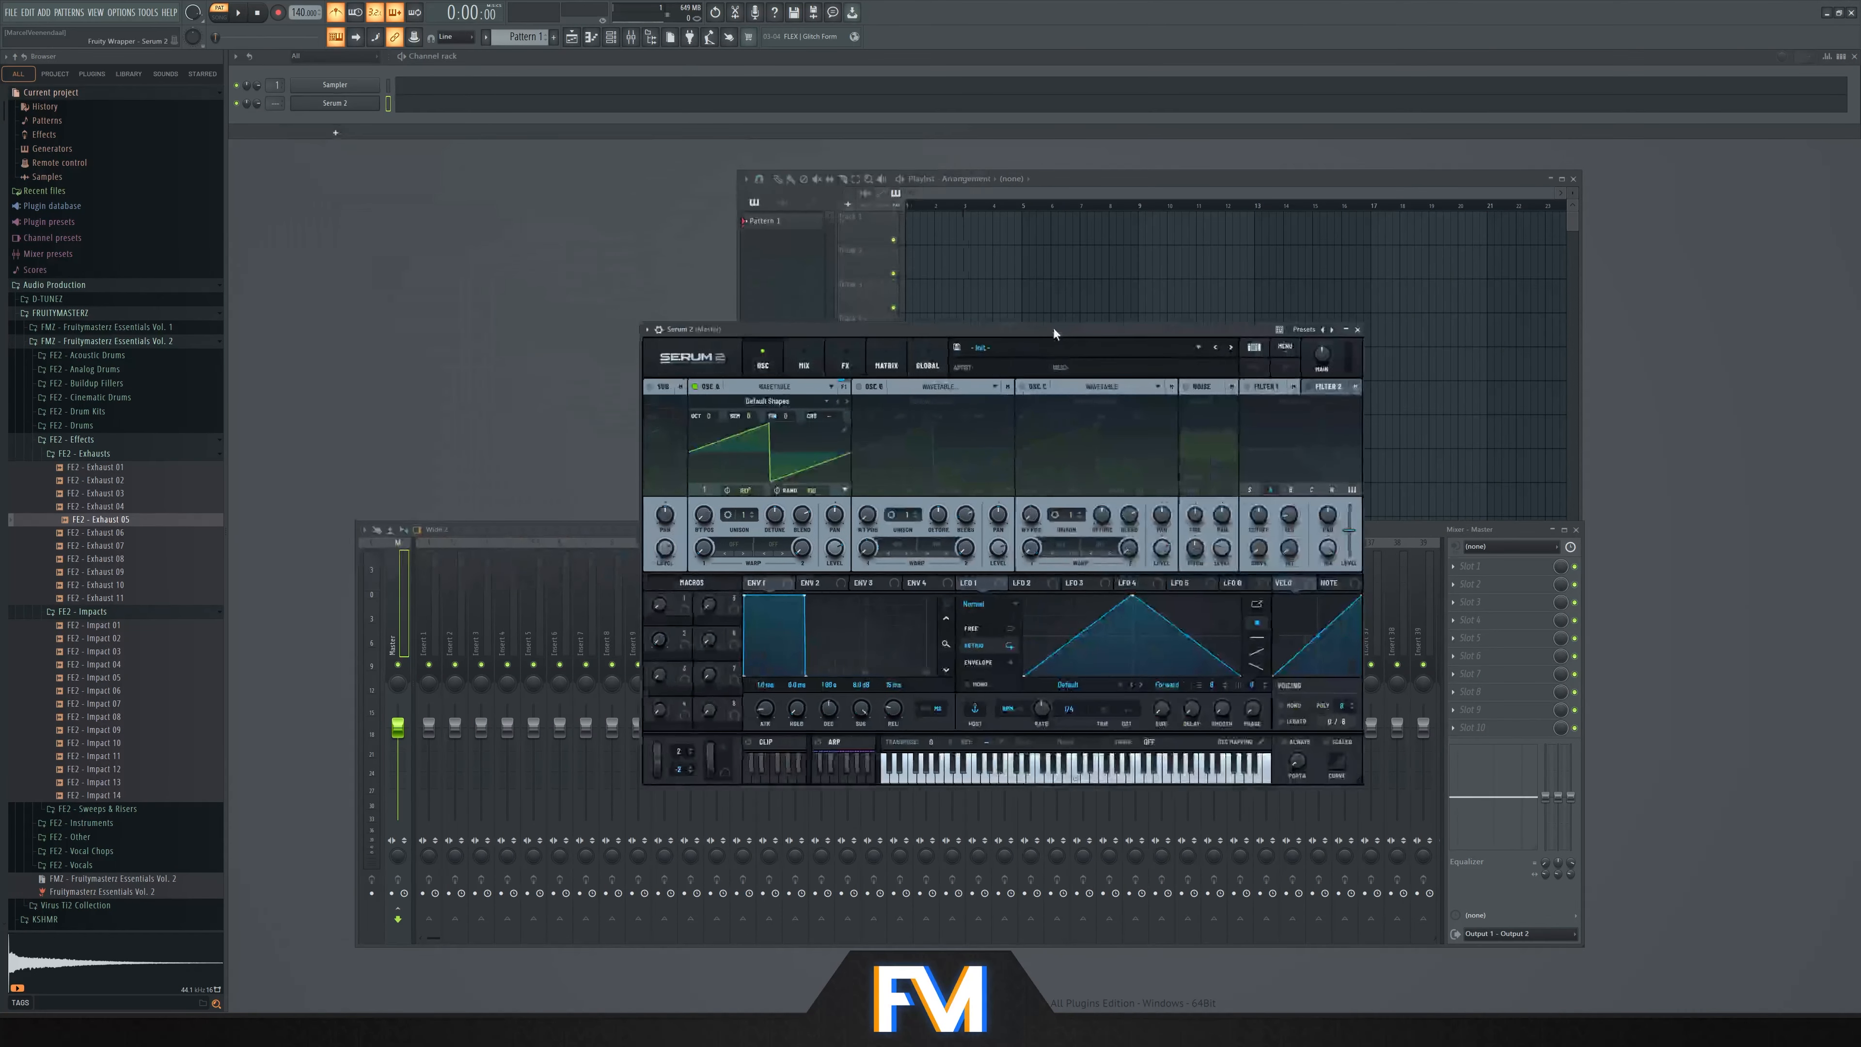
left_click_drag(703, 495, 718, 463)
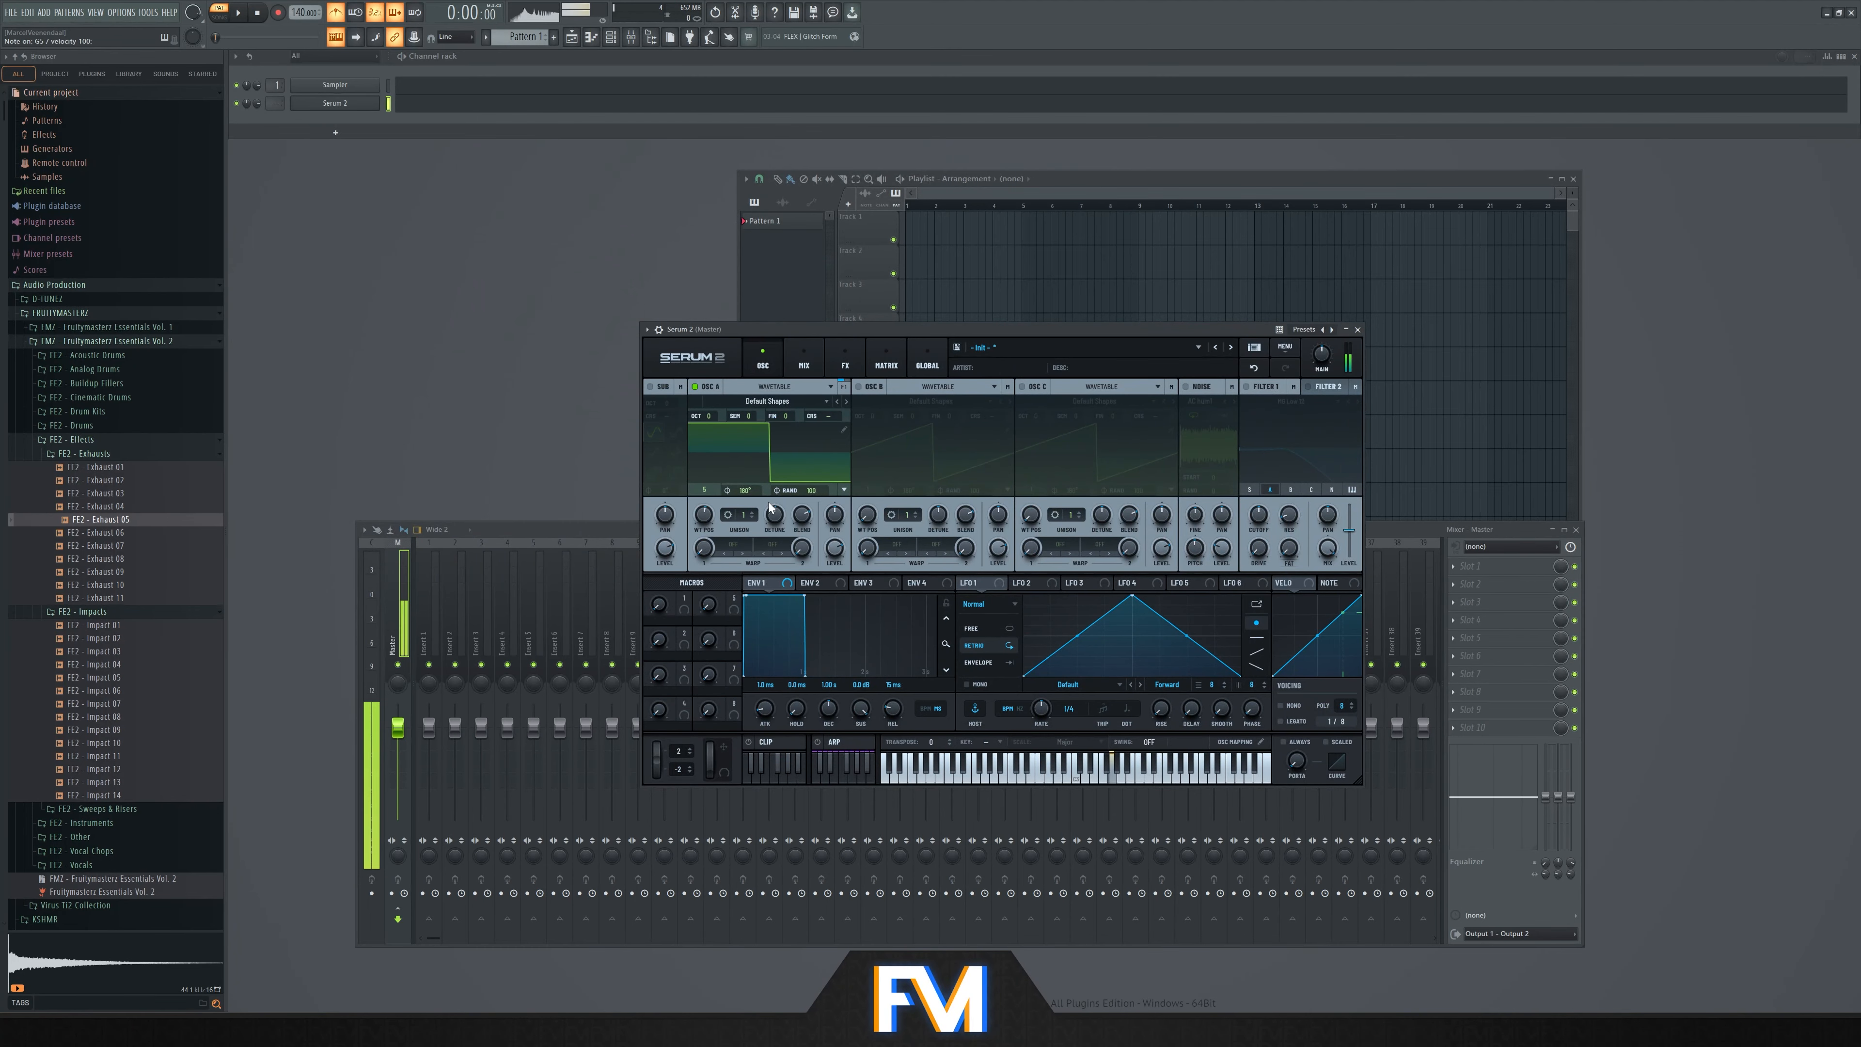
Open Serum 2's piano roll and draw twelve short C5 notes, four G4 notes and a first A4 note in even spacing
left_click(458, 104)
scroll(490, 363, "up", 3)
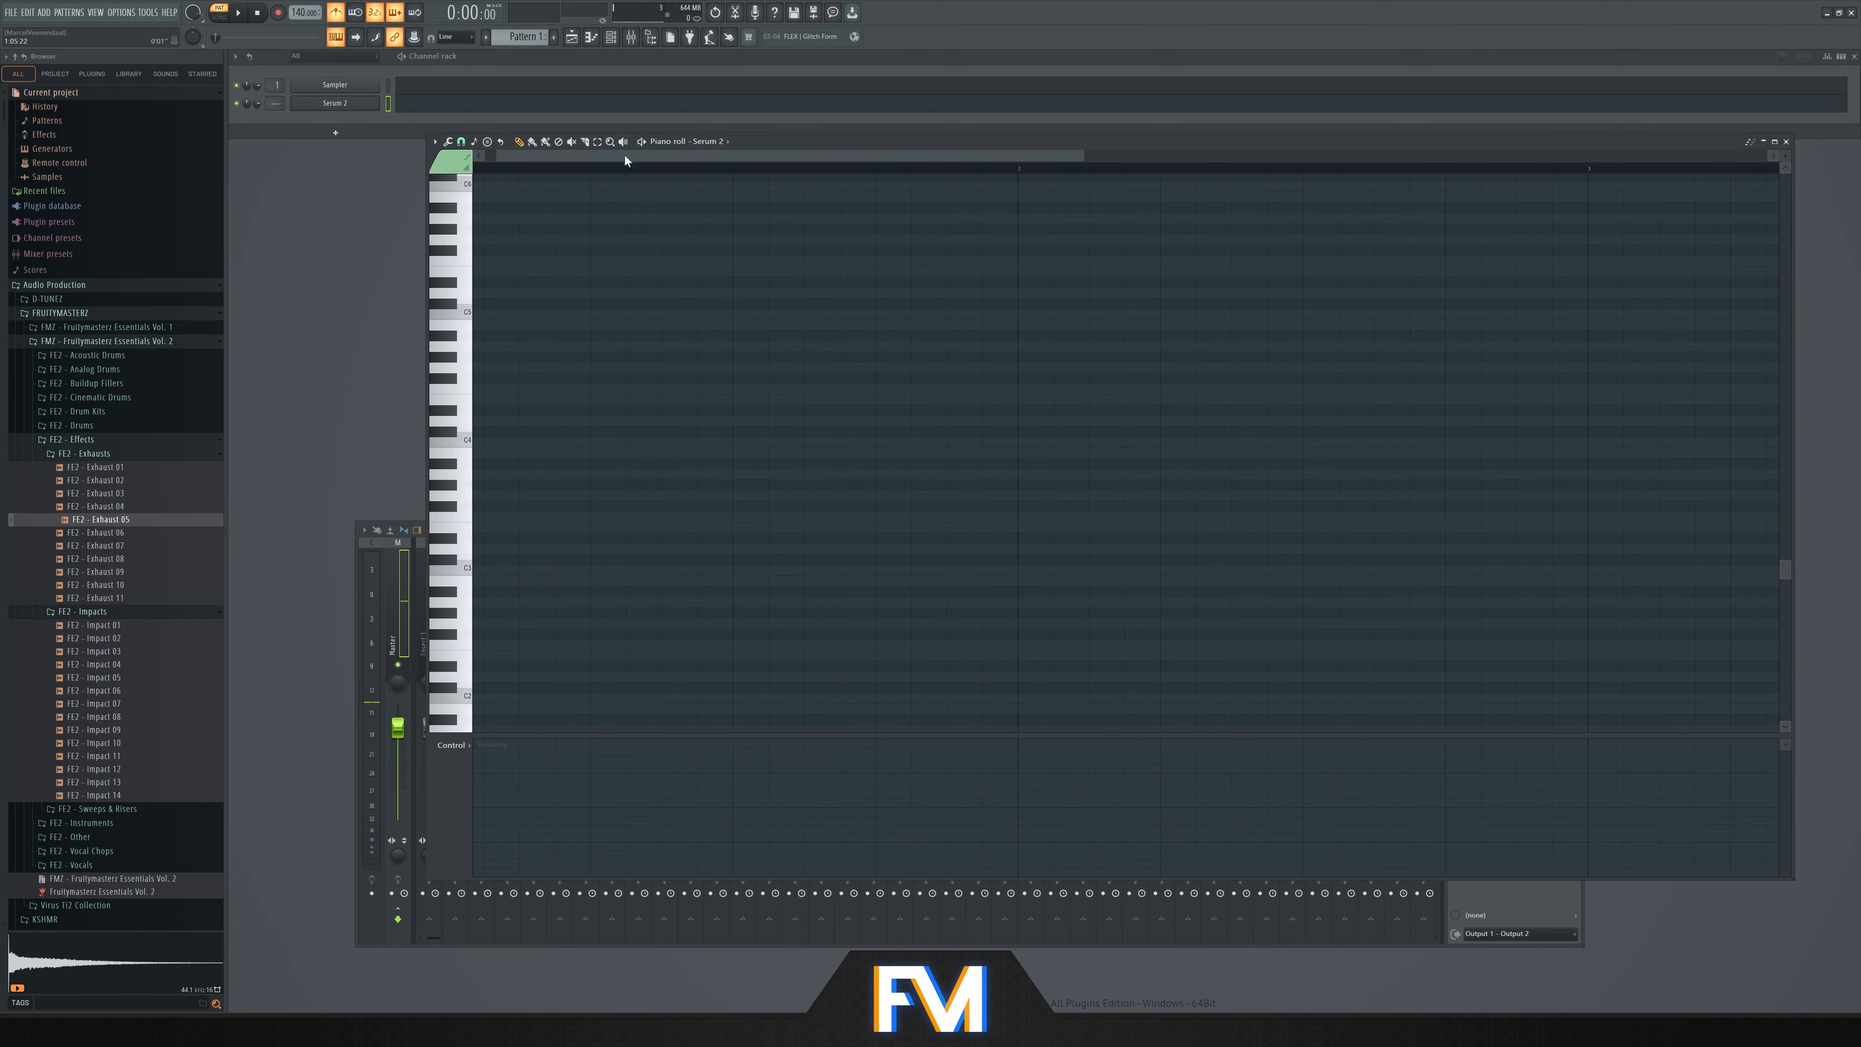
left_click_drag(624, 154, 476, 176)
left_click_drag(612, 393, 459, 311)
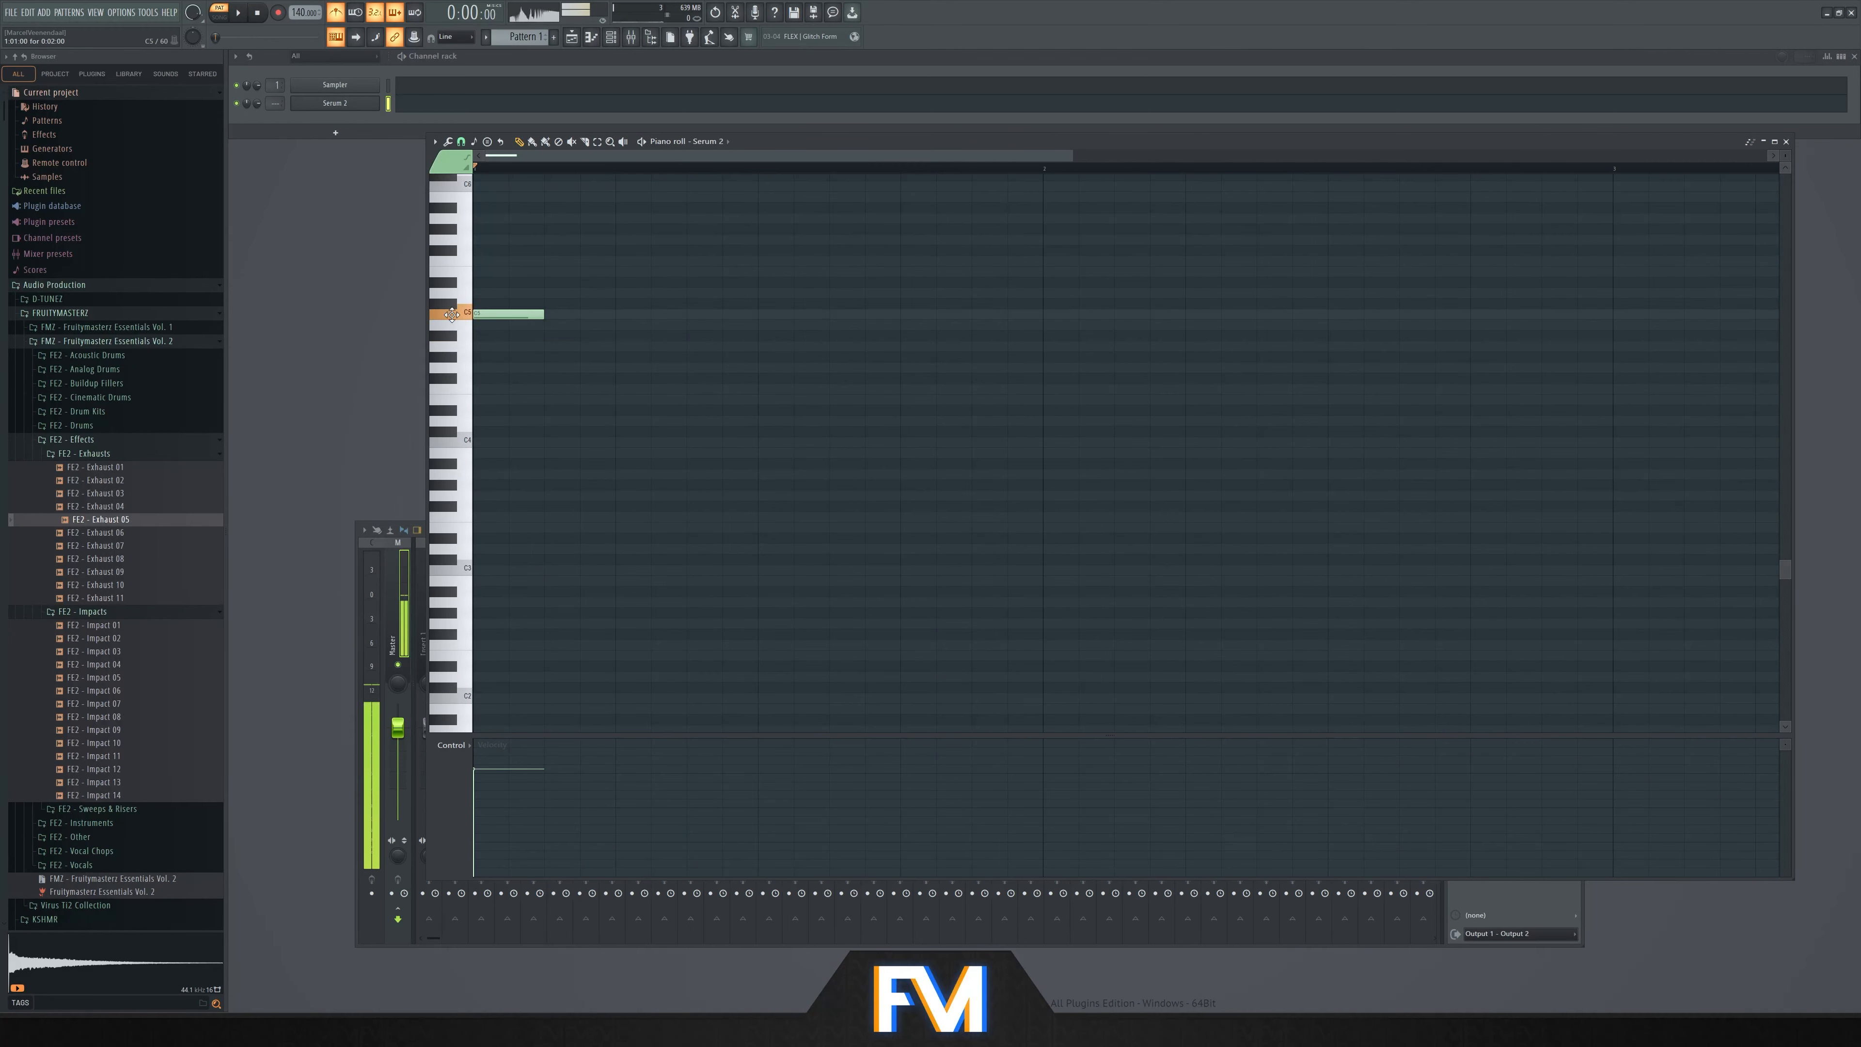
key("space")
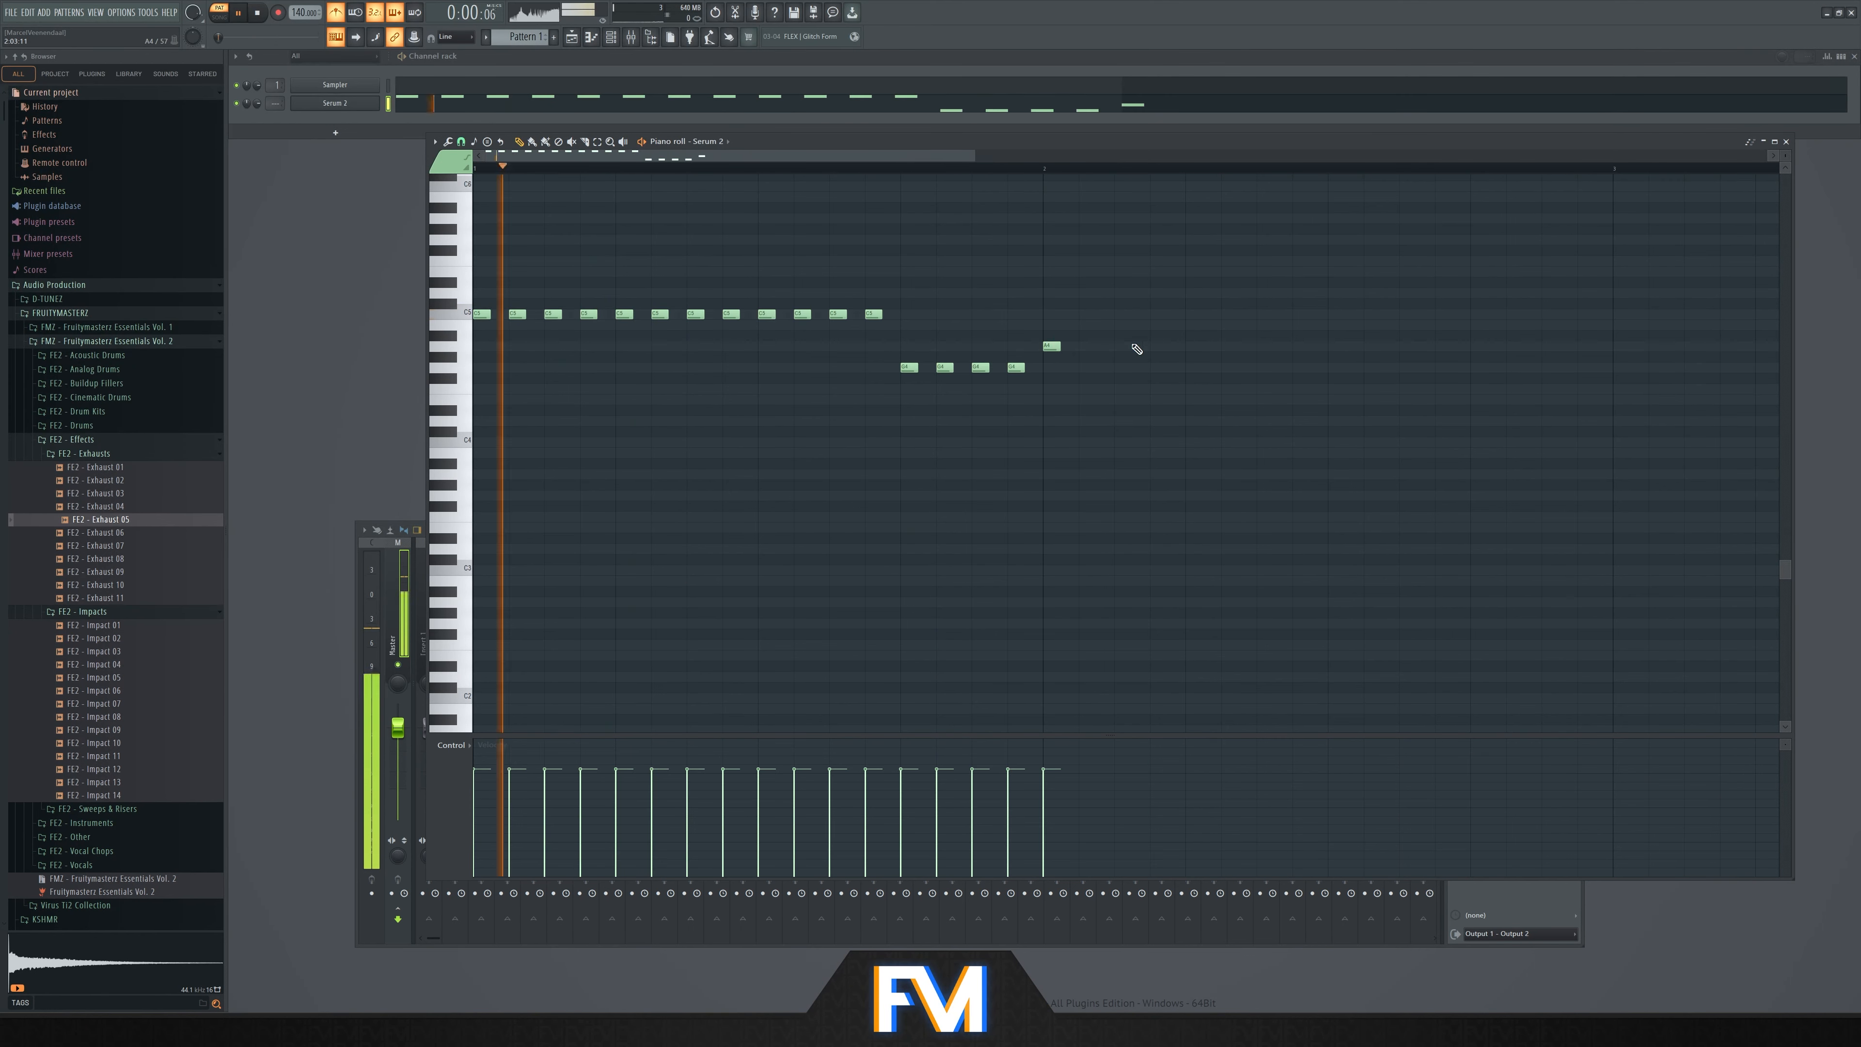
Continue the melody with evenly spaced short A4 notes until bar 2 begins with a row of six
left_click(1123, 344)
mouse_move(1167, 344)
left_mouse_down()
mouse_move(1191, 345)
mouse_move(1165, 345)
left_mouse_up()
left_click_drag(1191, 346, 1209, 345)
key("space")
left_click(1199, 346)
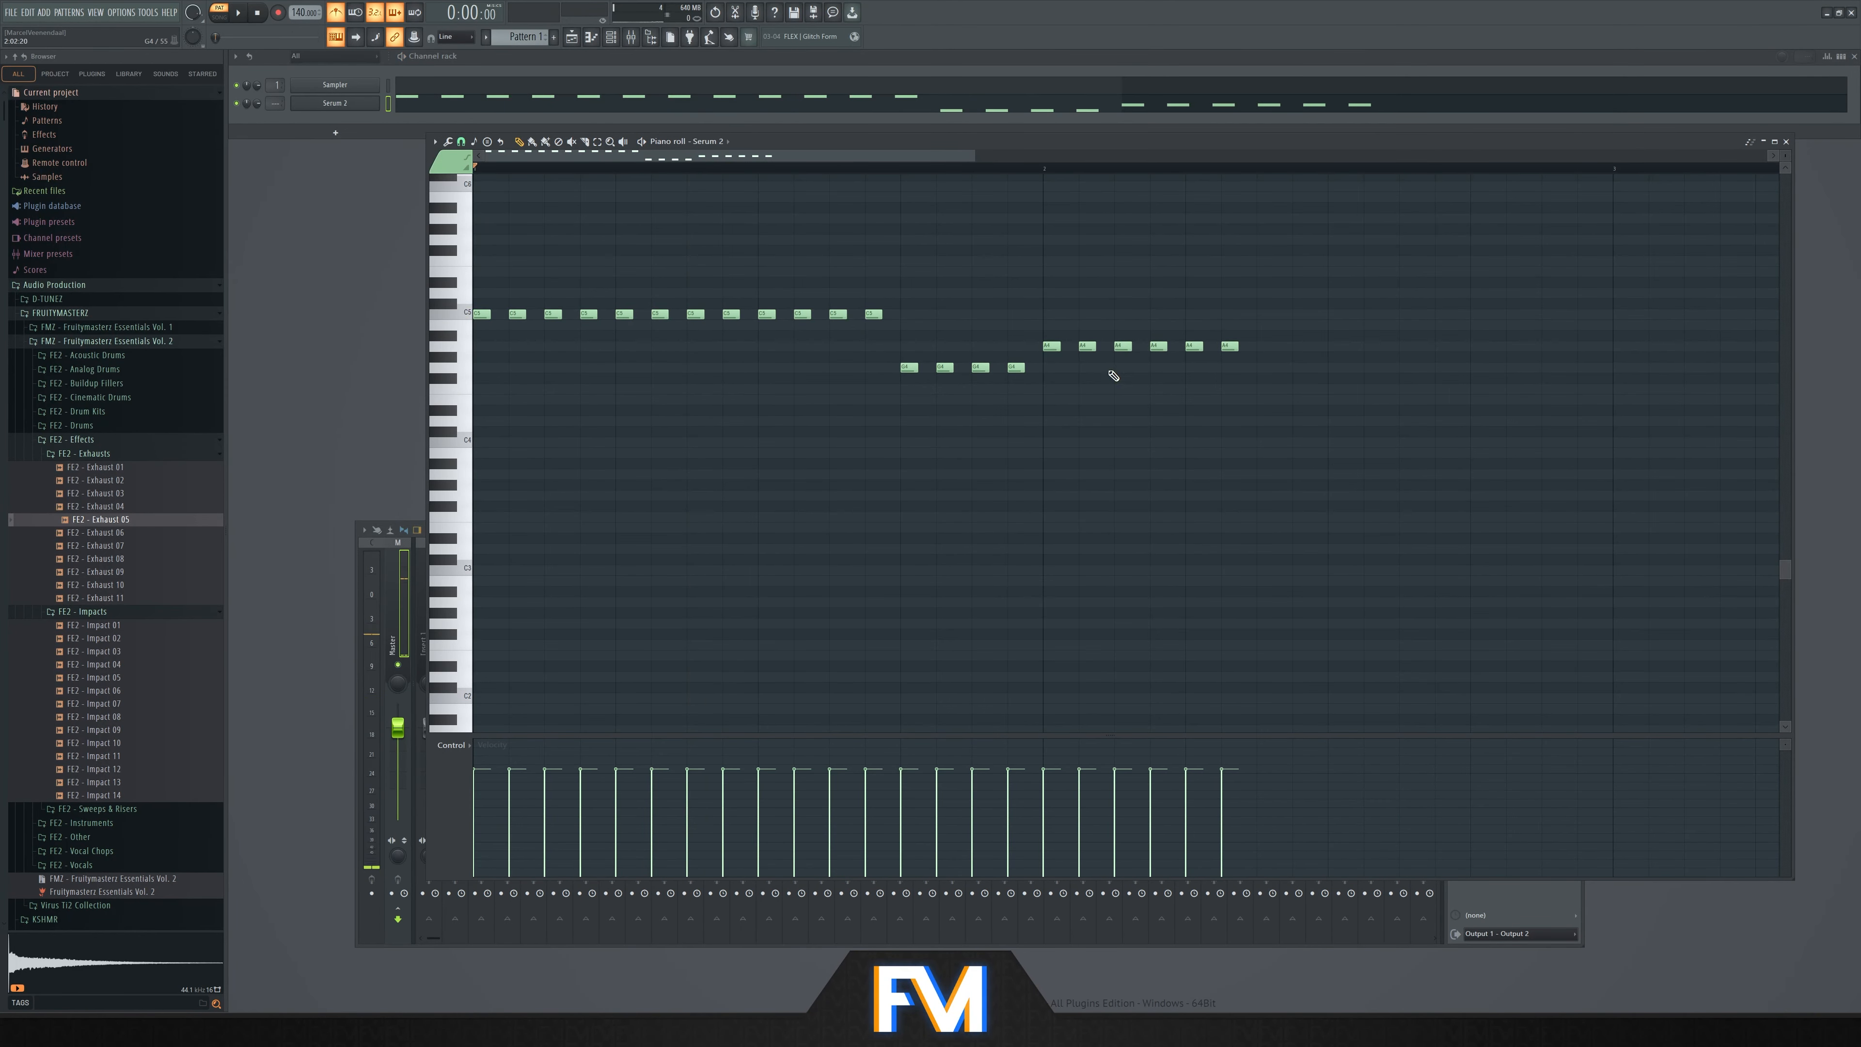
Transpose all notes of the melody up one octave and play the pattern back
scroll(872, 376, "up", 3)
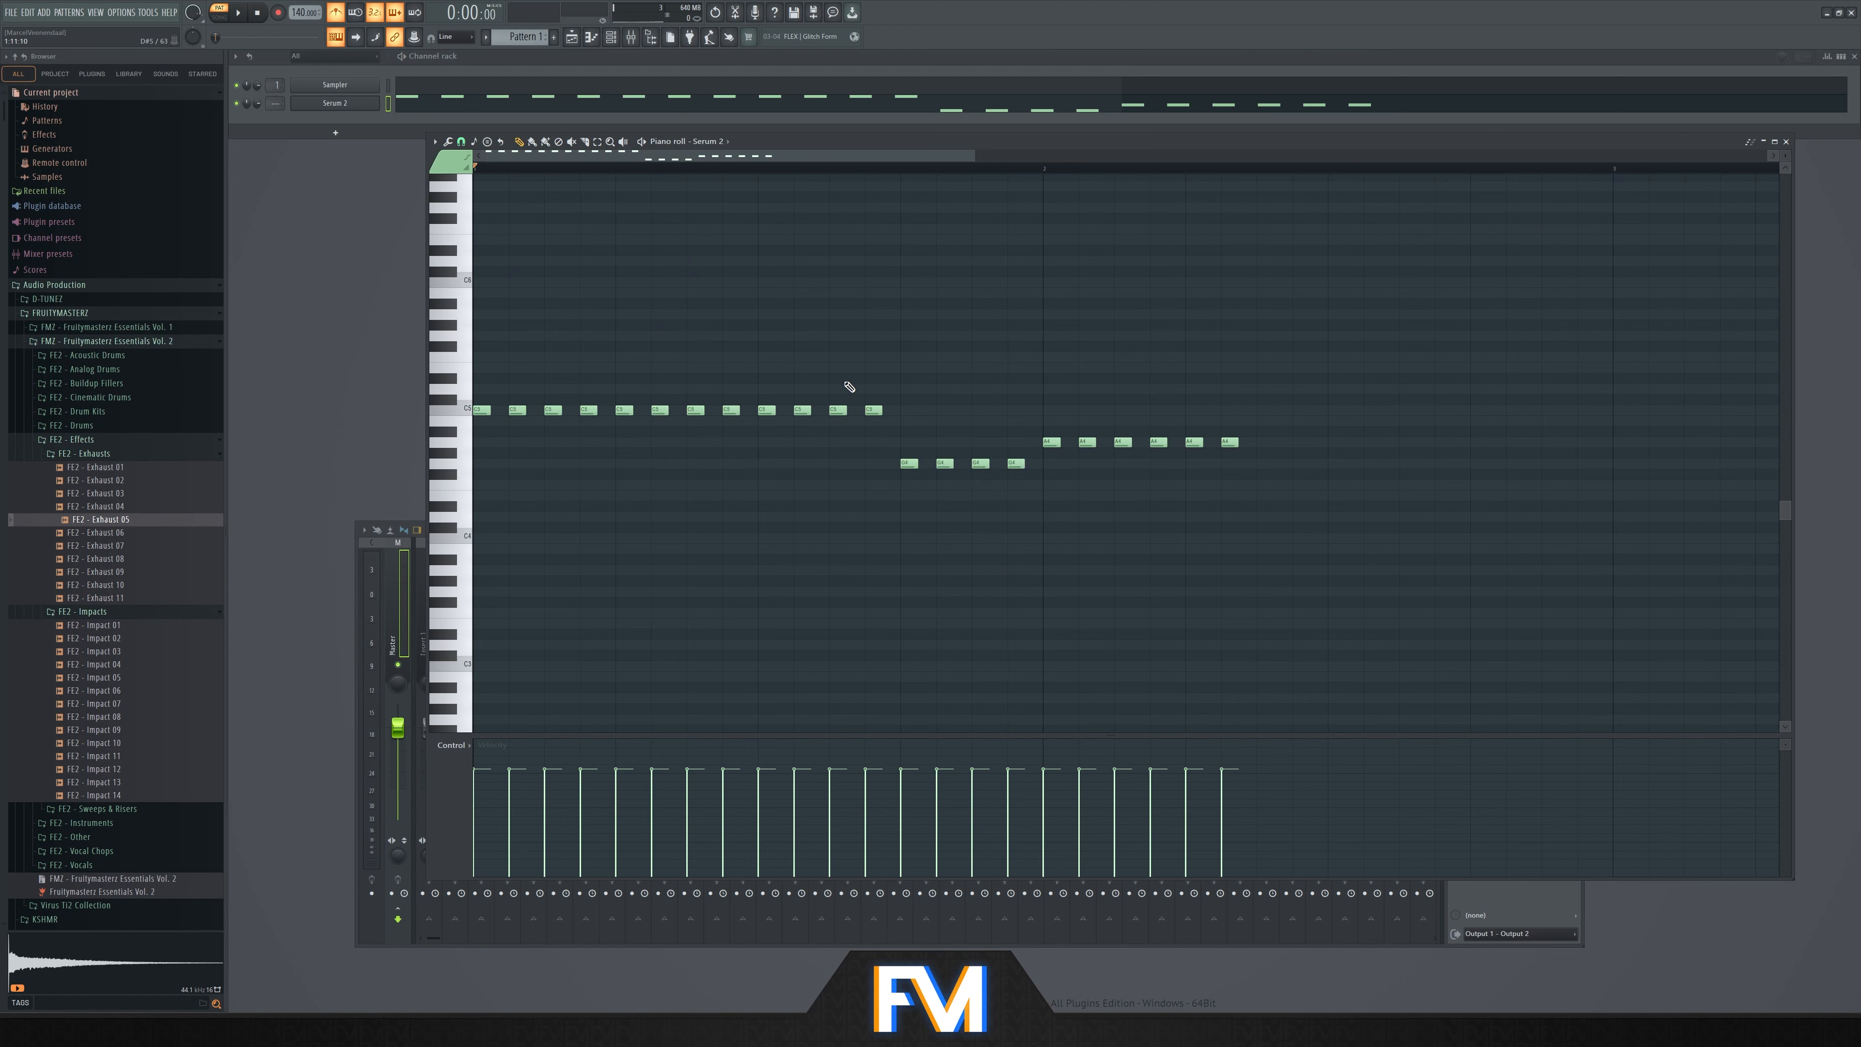
key("ctrl+a")
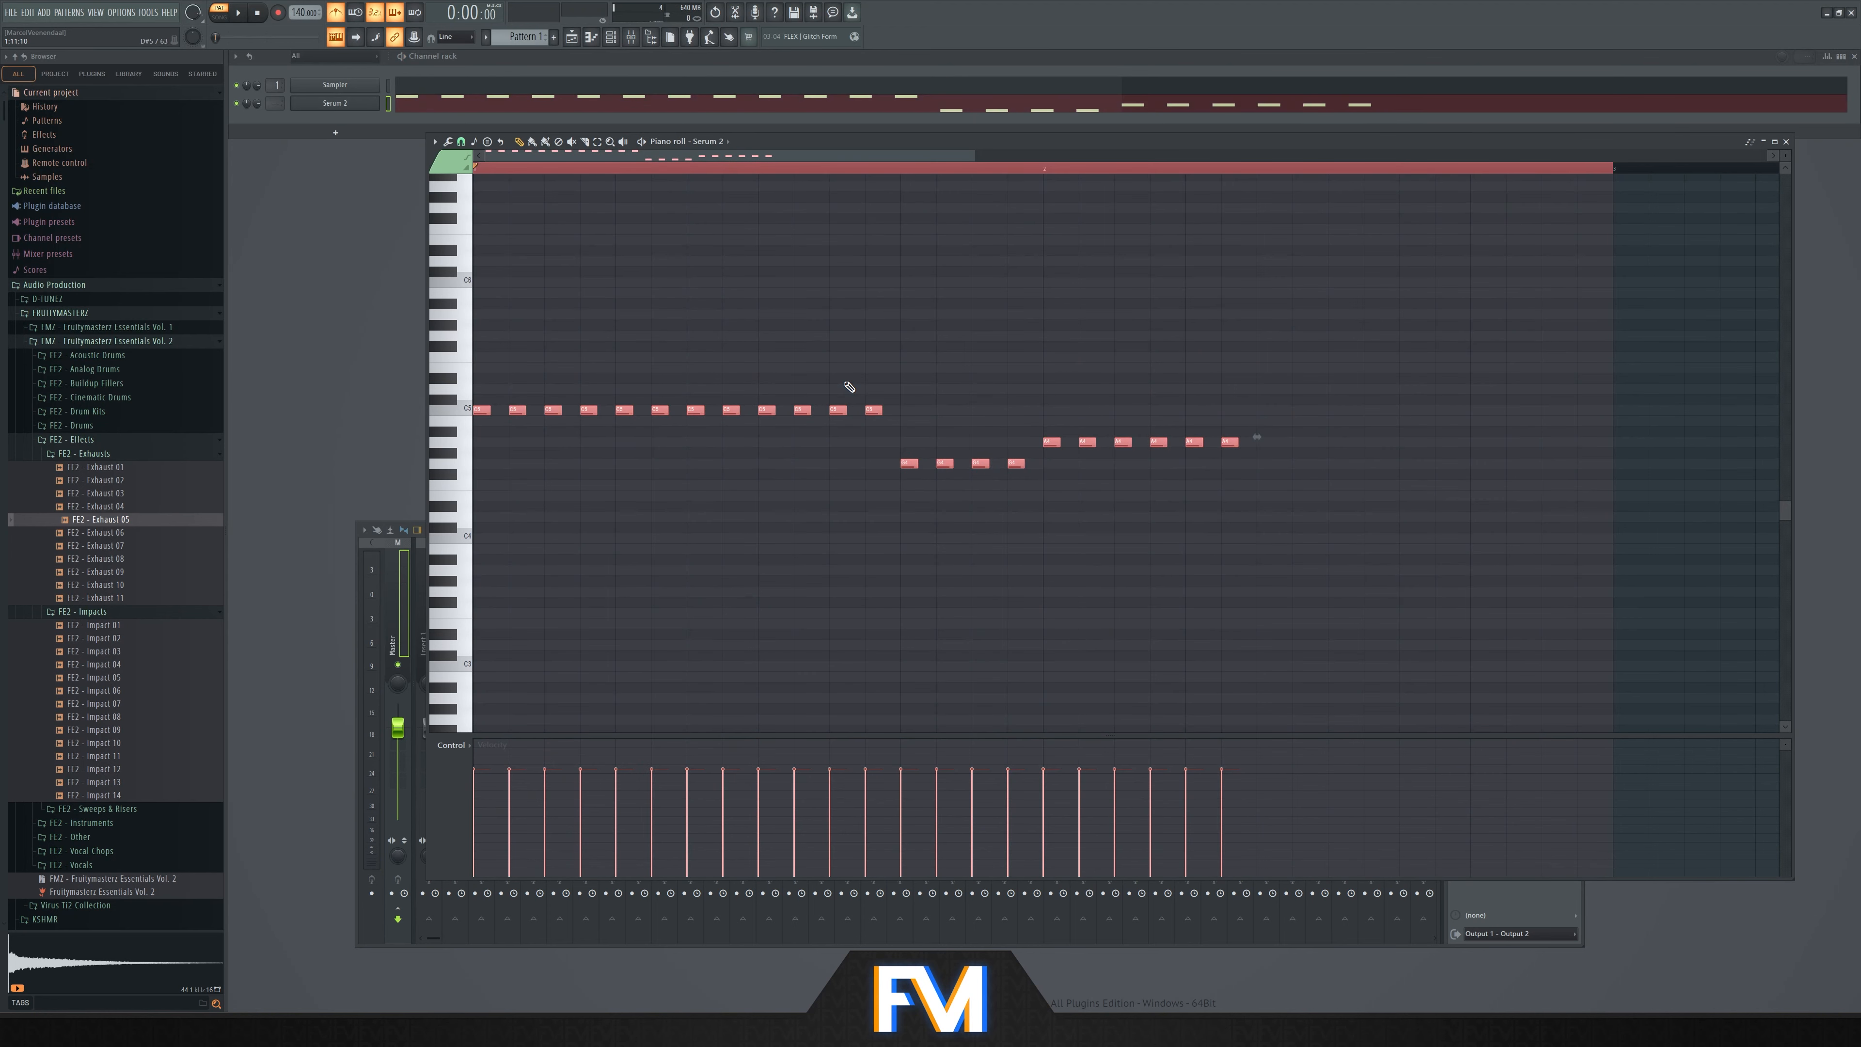
key("ctrl+Up")
key("space")
key("ctrl+d")
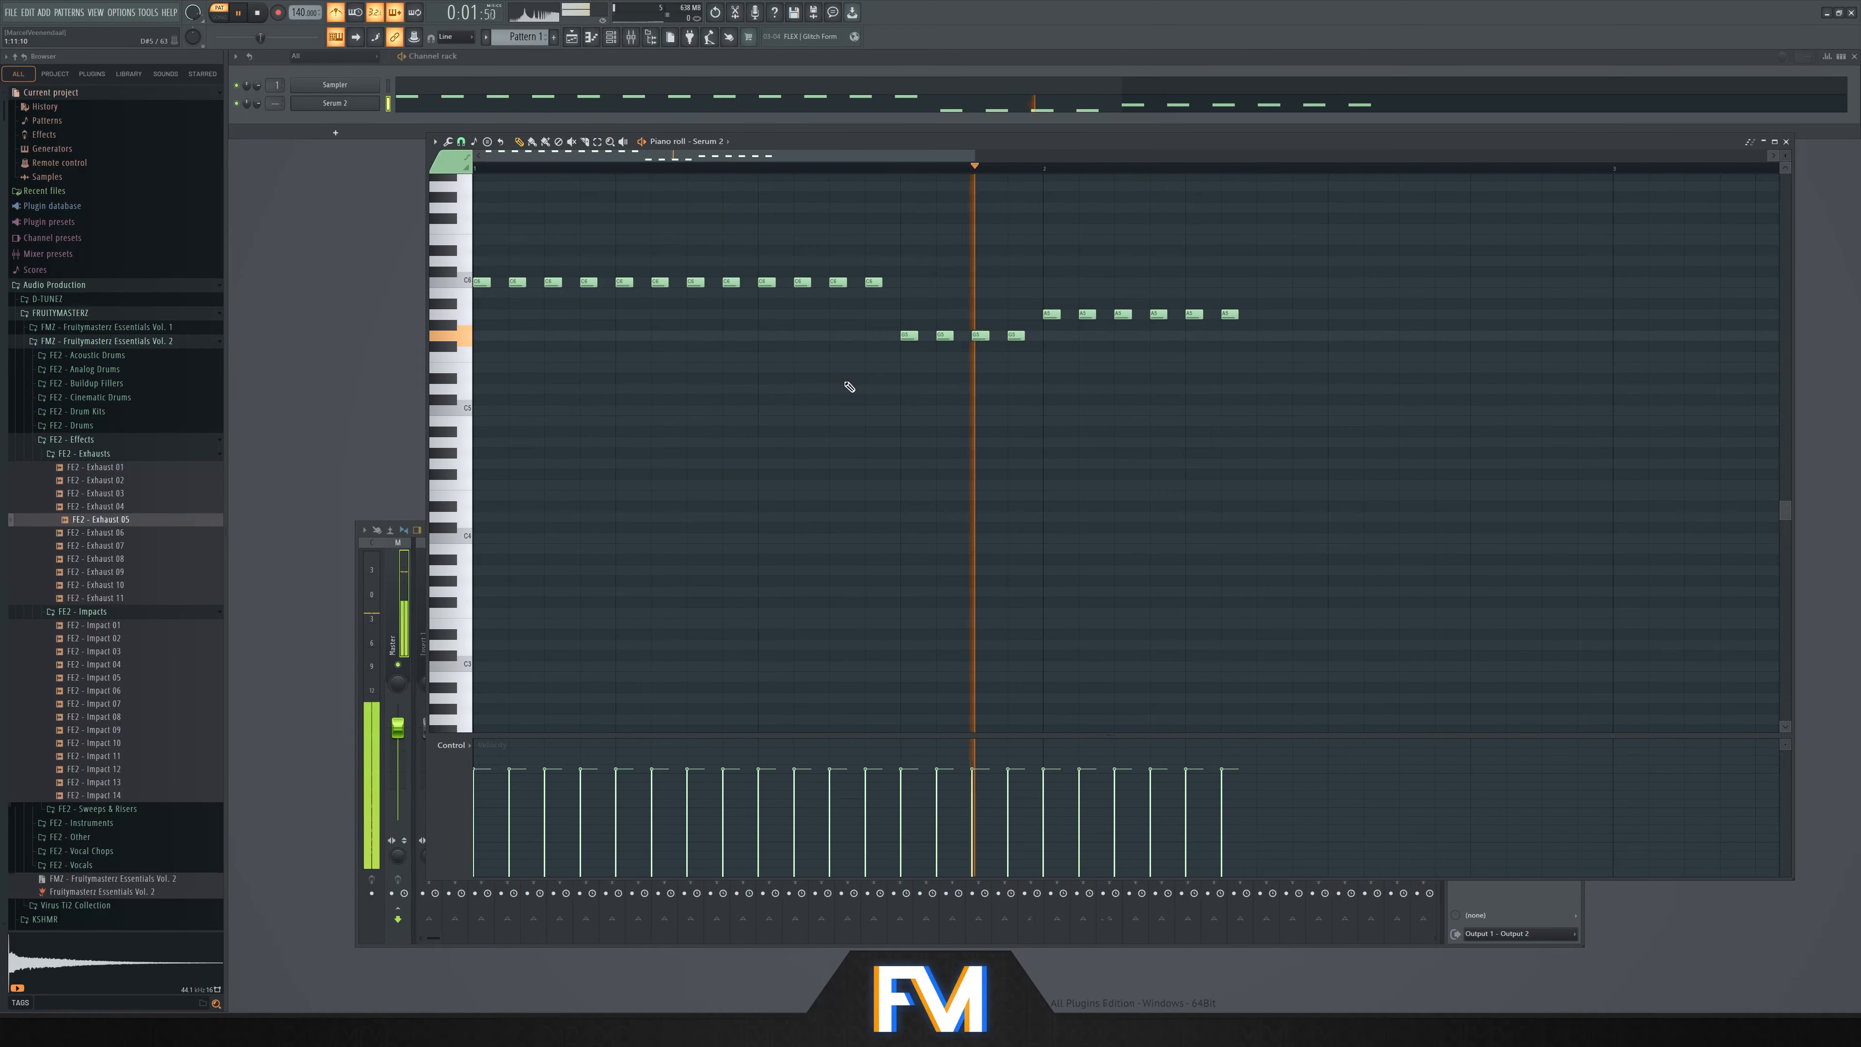
scroll(845, 382, "down", 3)
key("space")
Audition a high black key above the melody on the piano roll keyboard
scroll(449, 246, "up", 2)
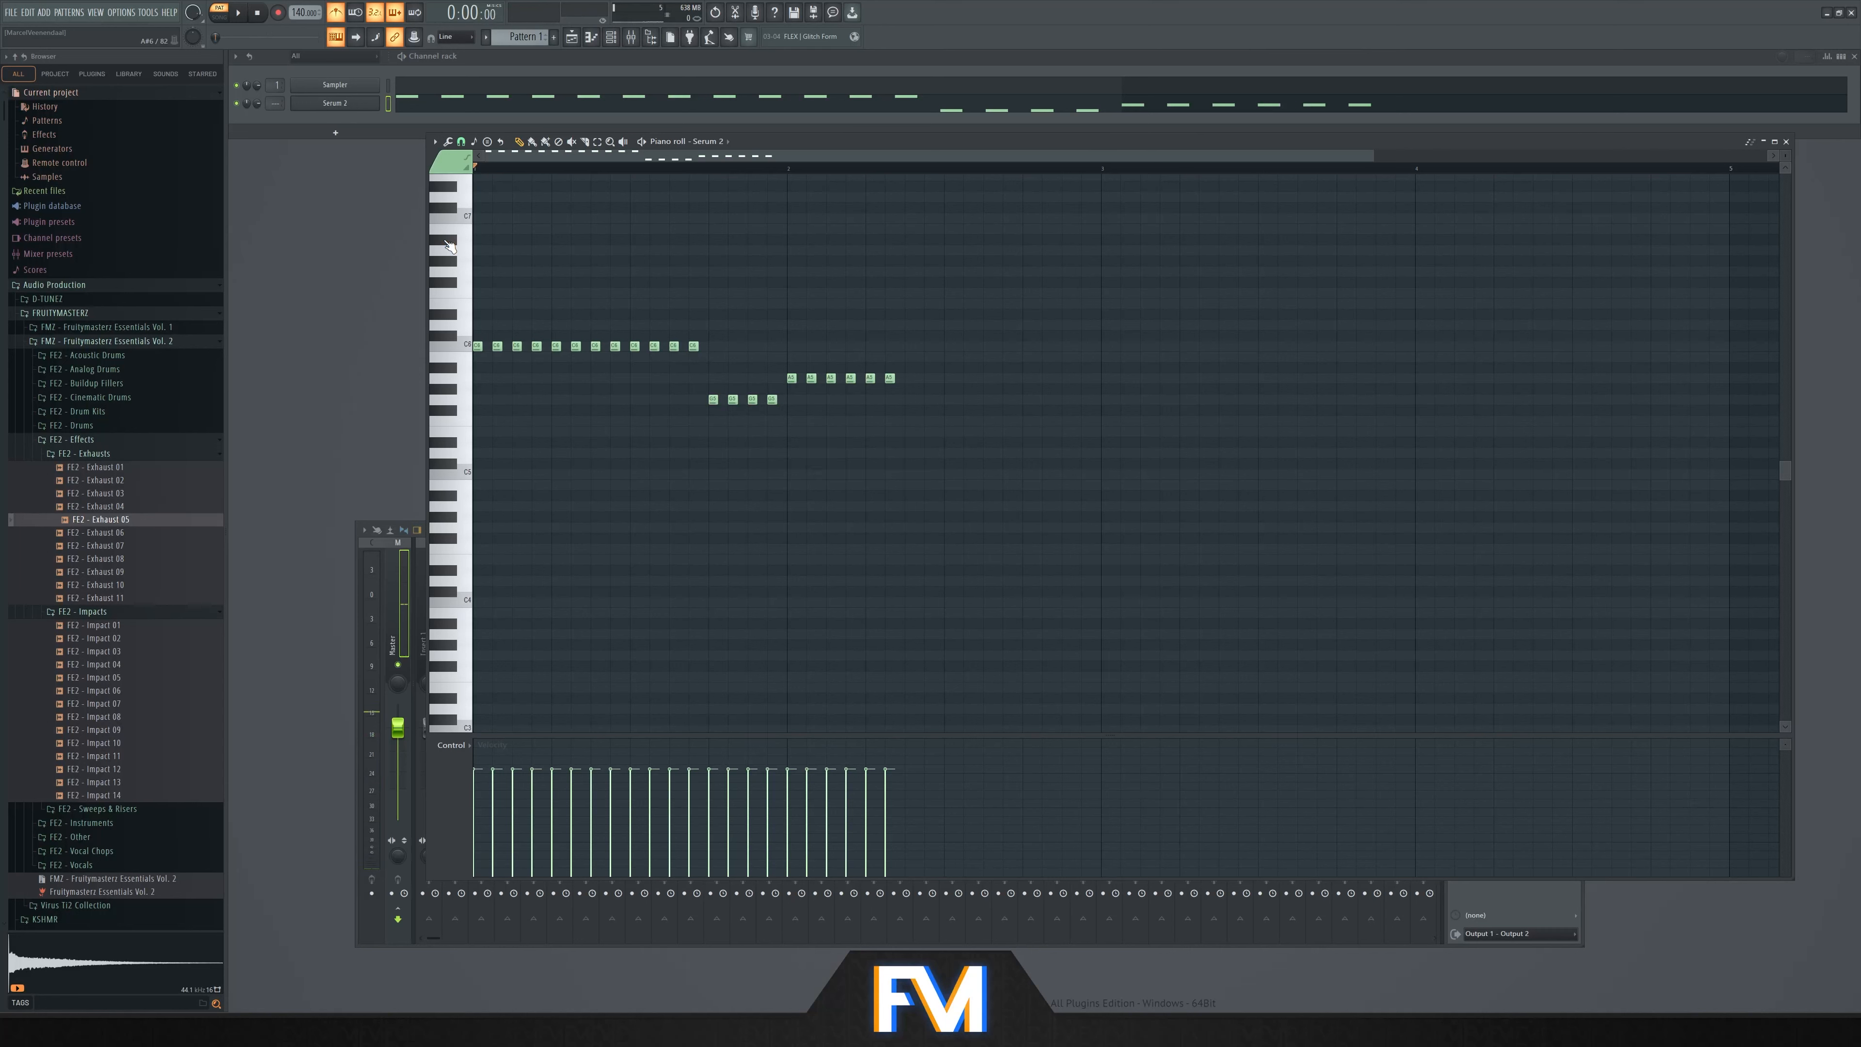
left_click(445, 241)
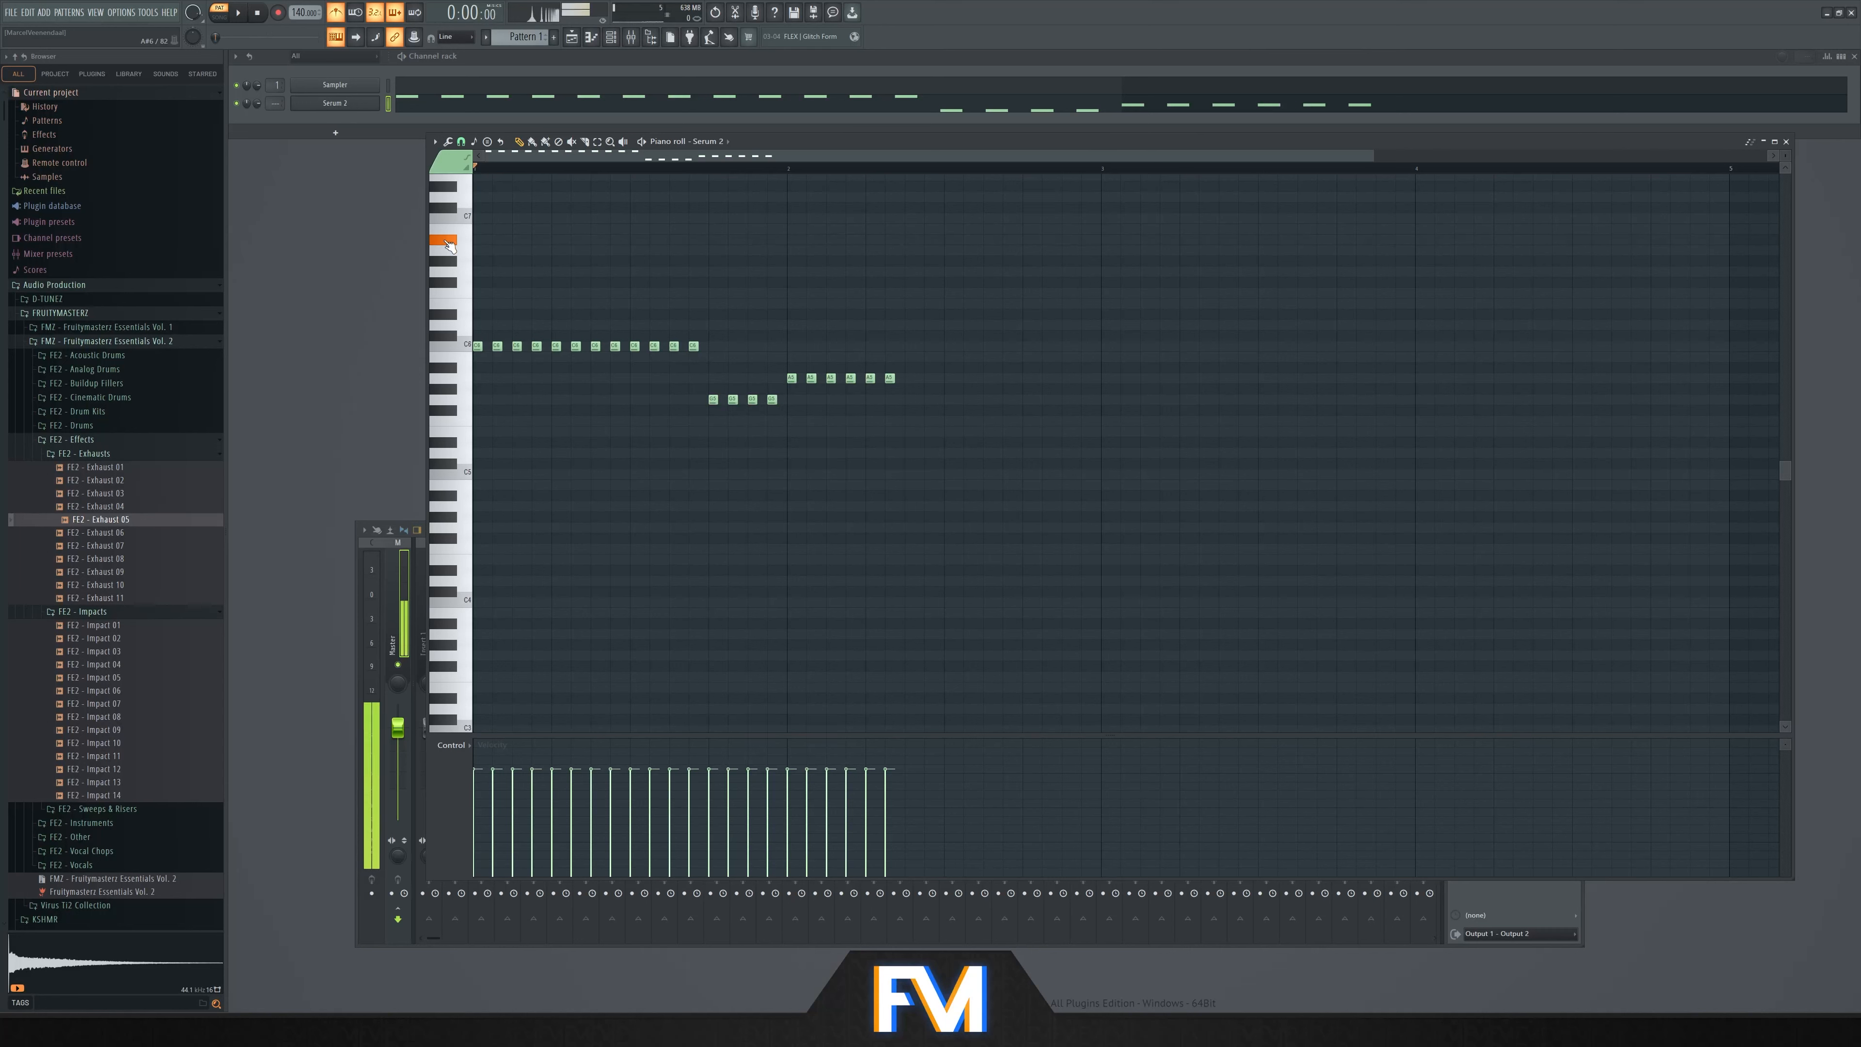
left_click(446, 242)
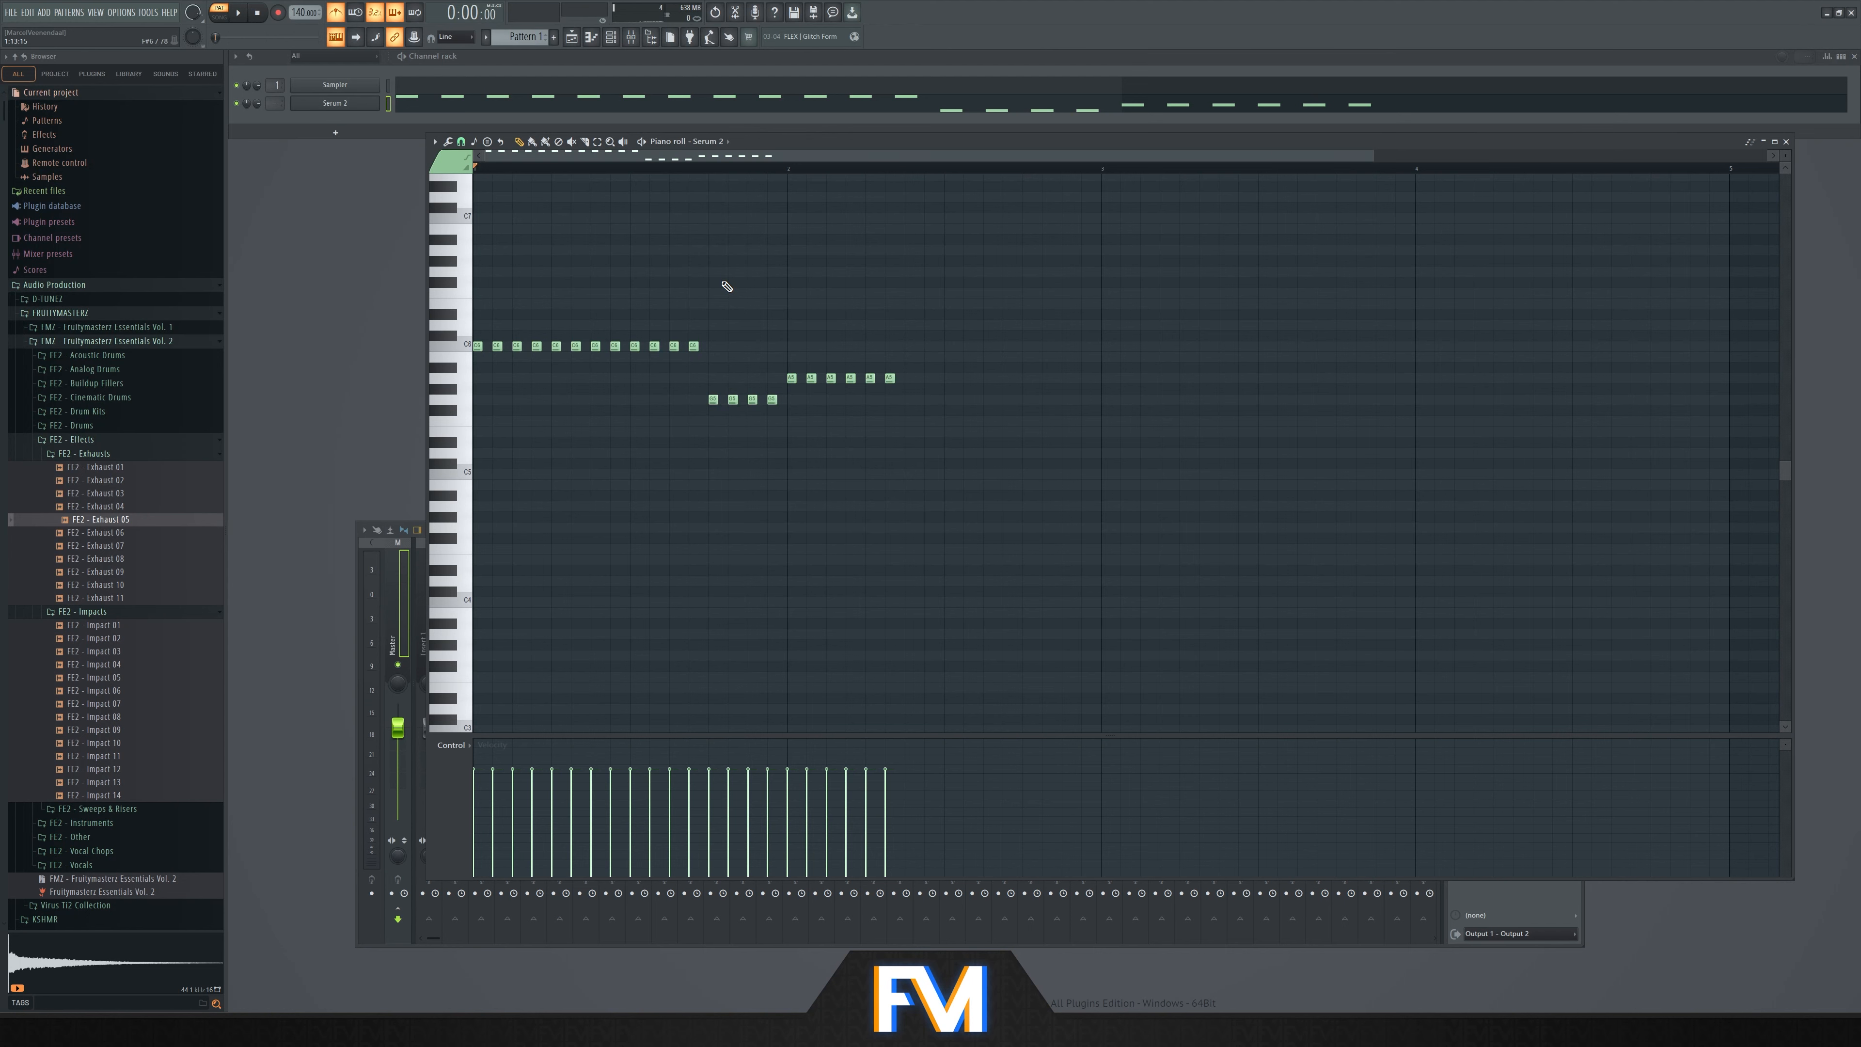
Switch to the browser, search YouTube for "basshunter boten anna tutorial" and browse the results
left_click(1067, 1030)
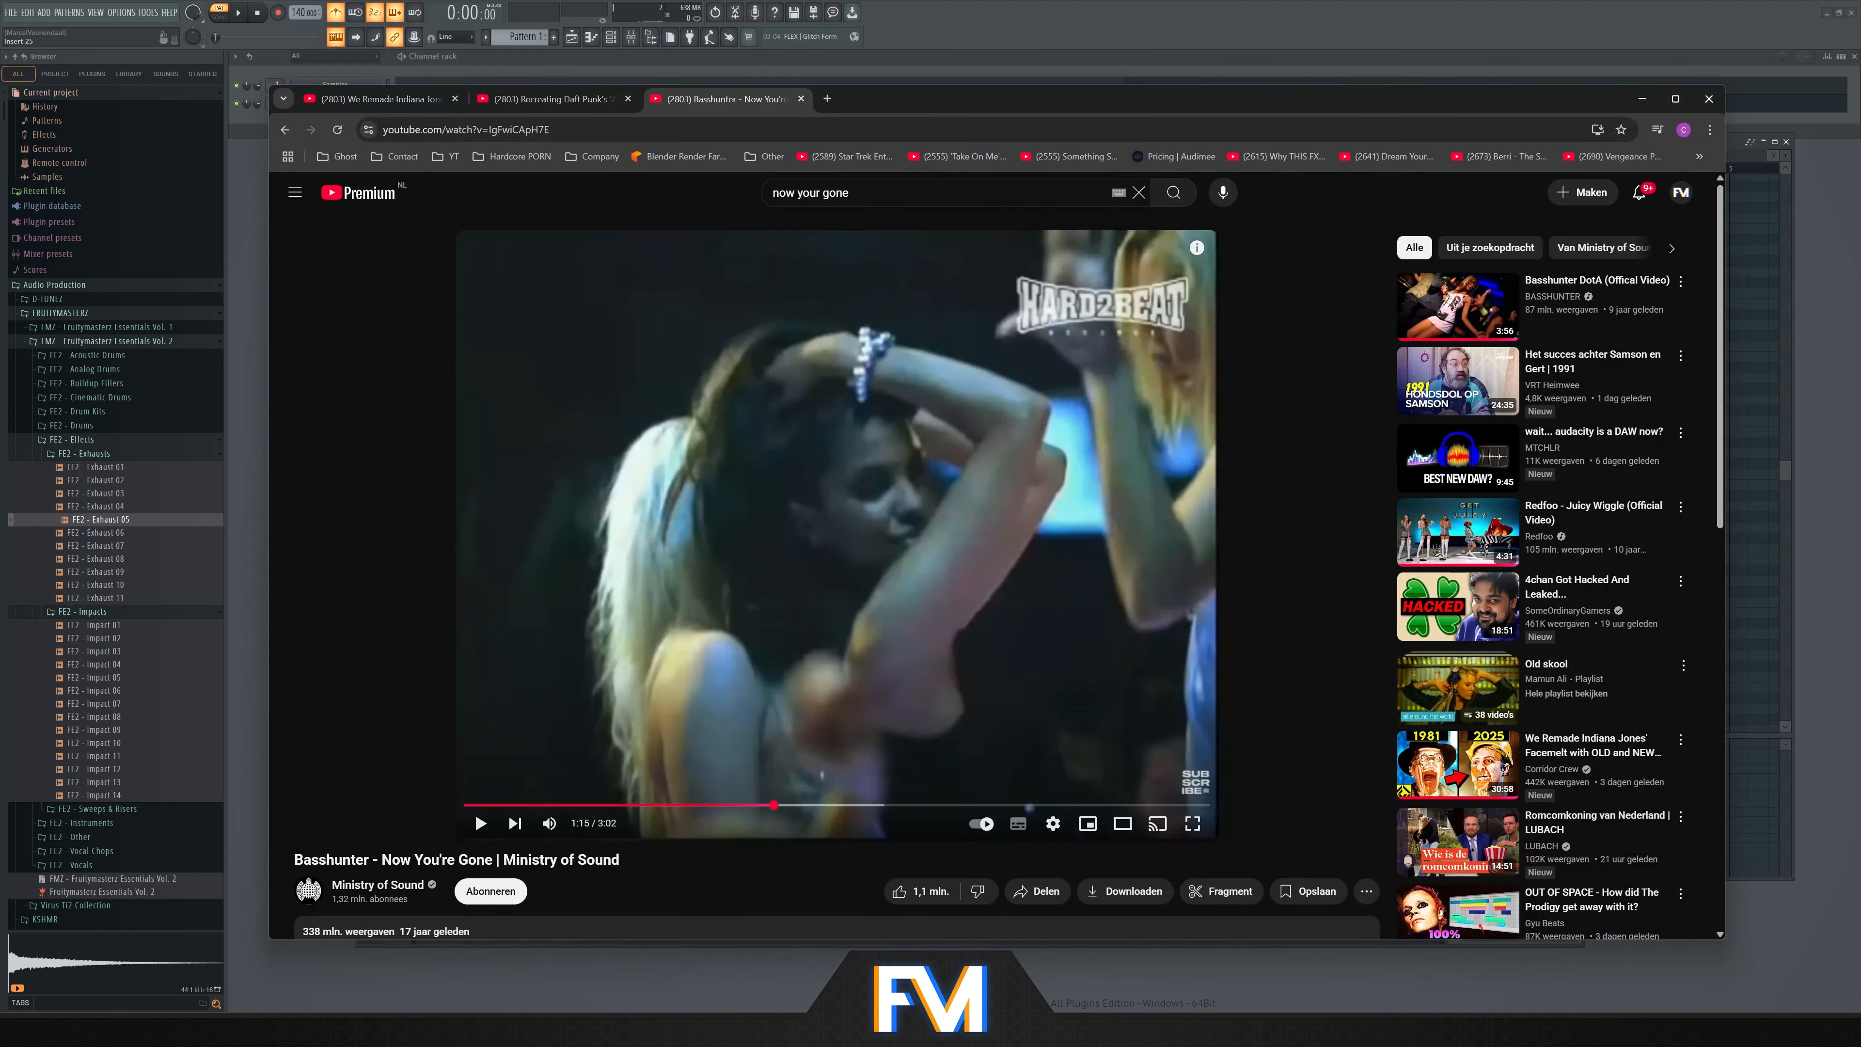
left_click_drag(879, 193, 696, 222)
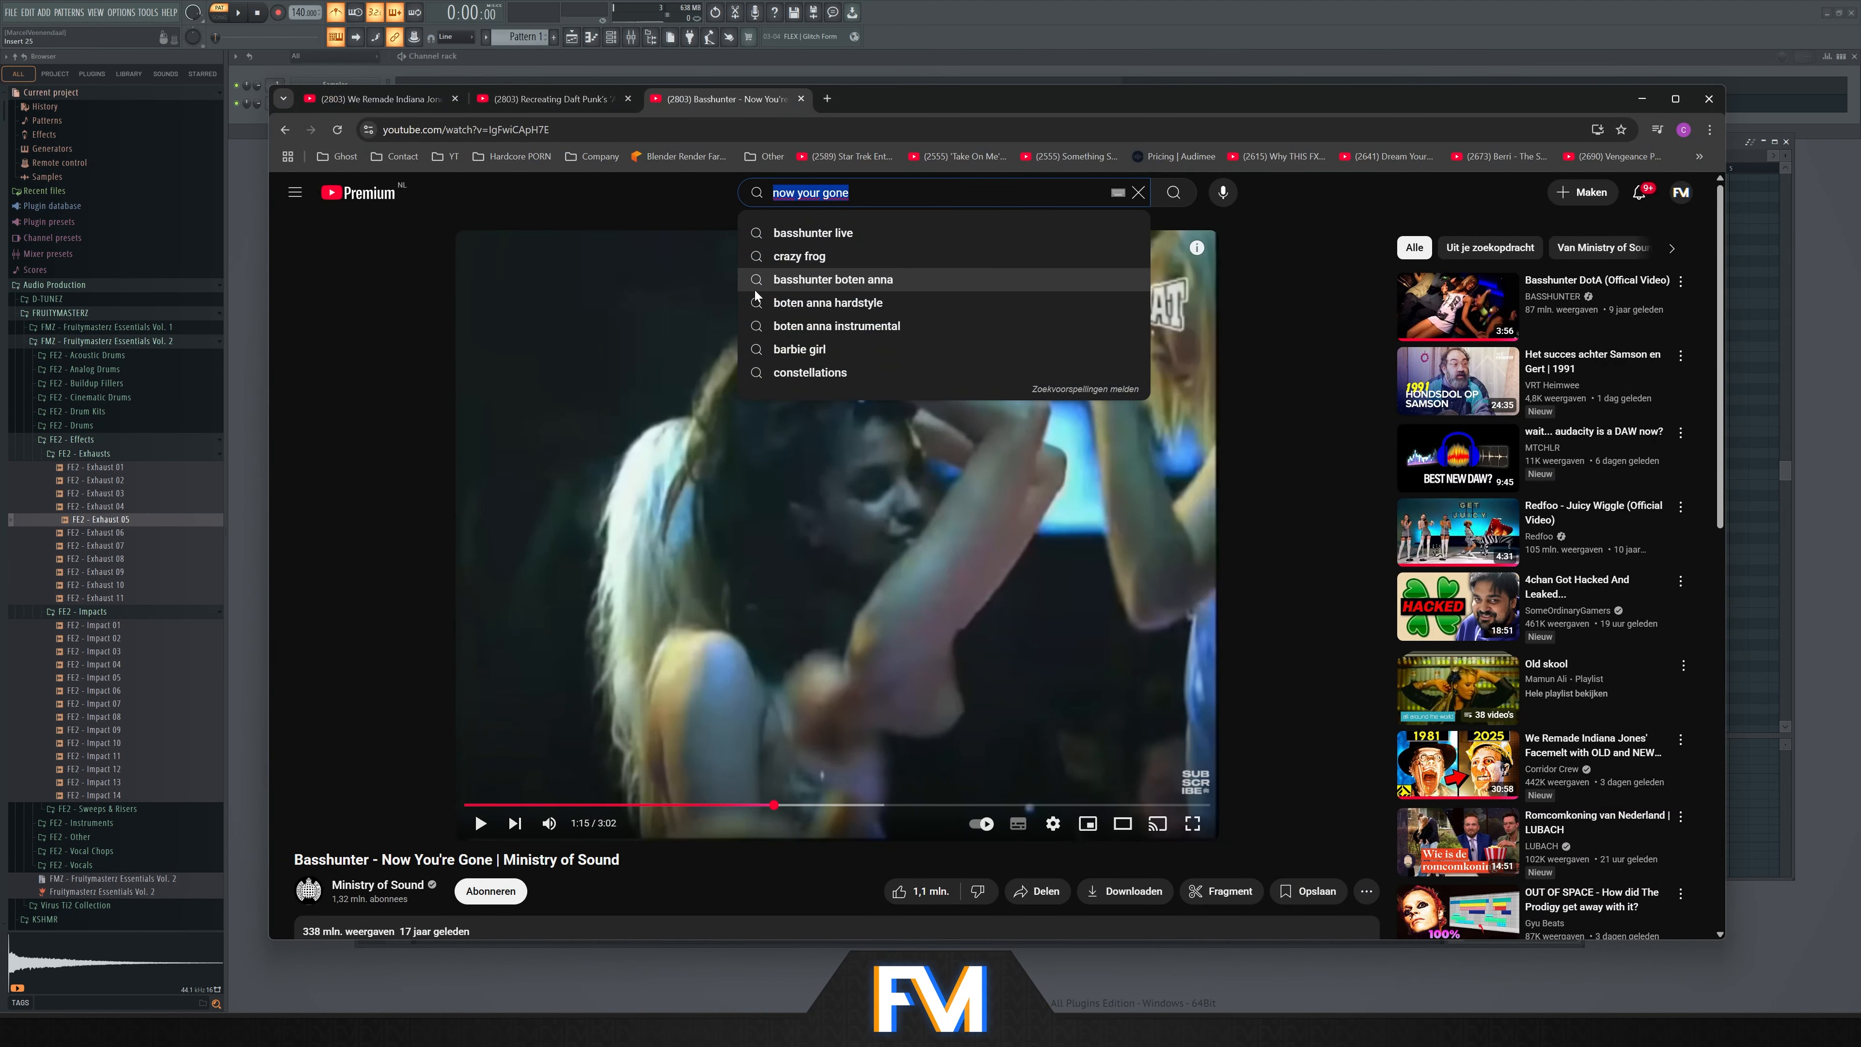
type("bass")
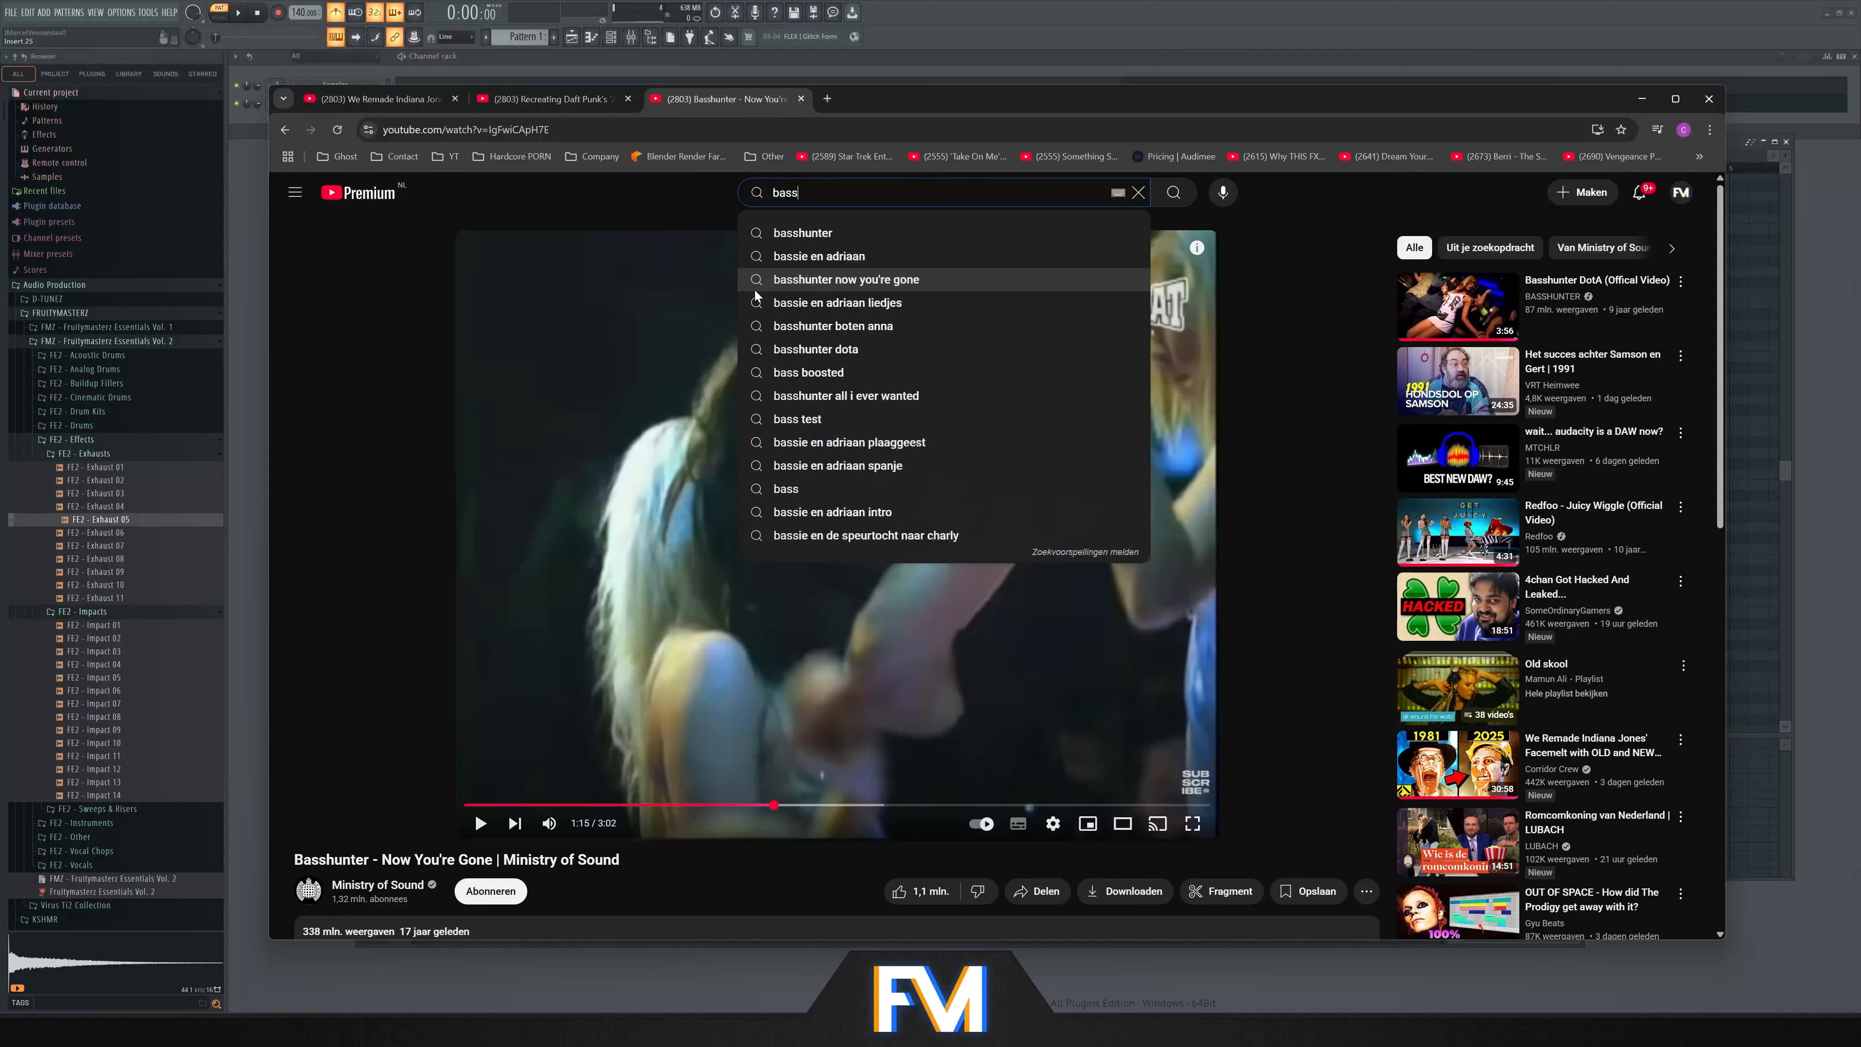
type("hunter boten anna ")
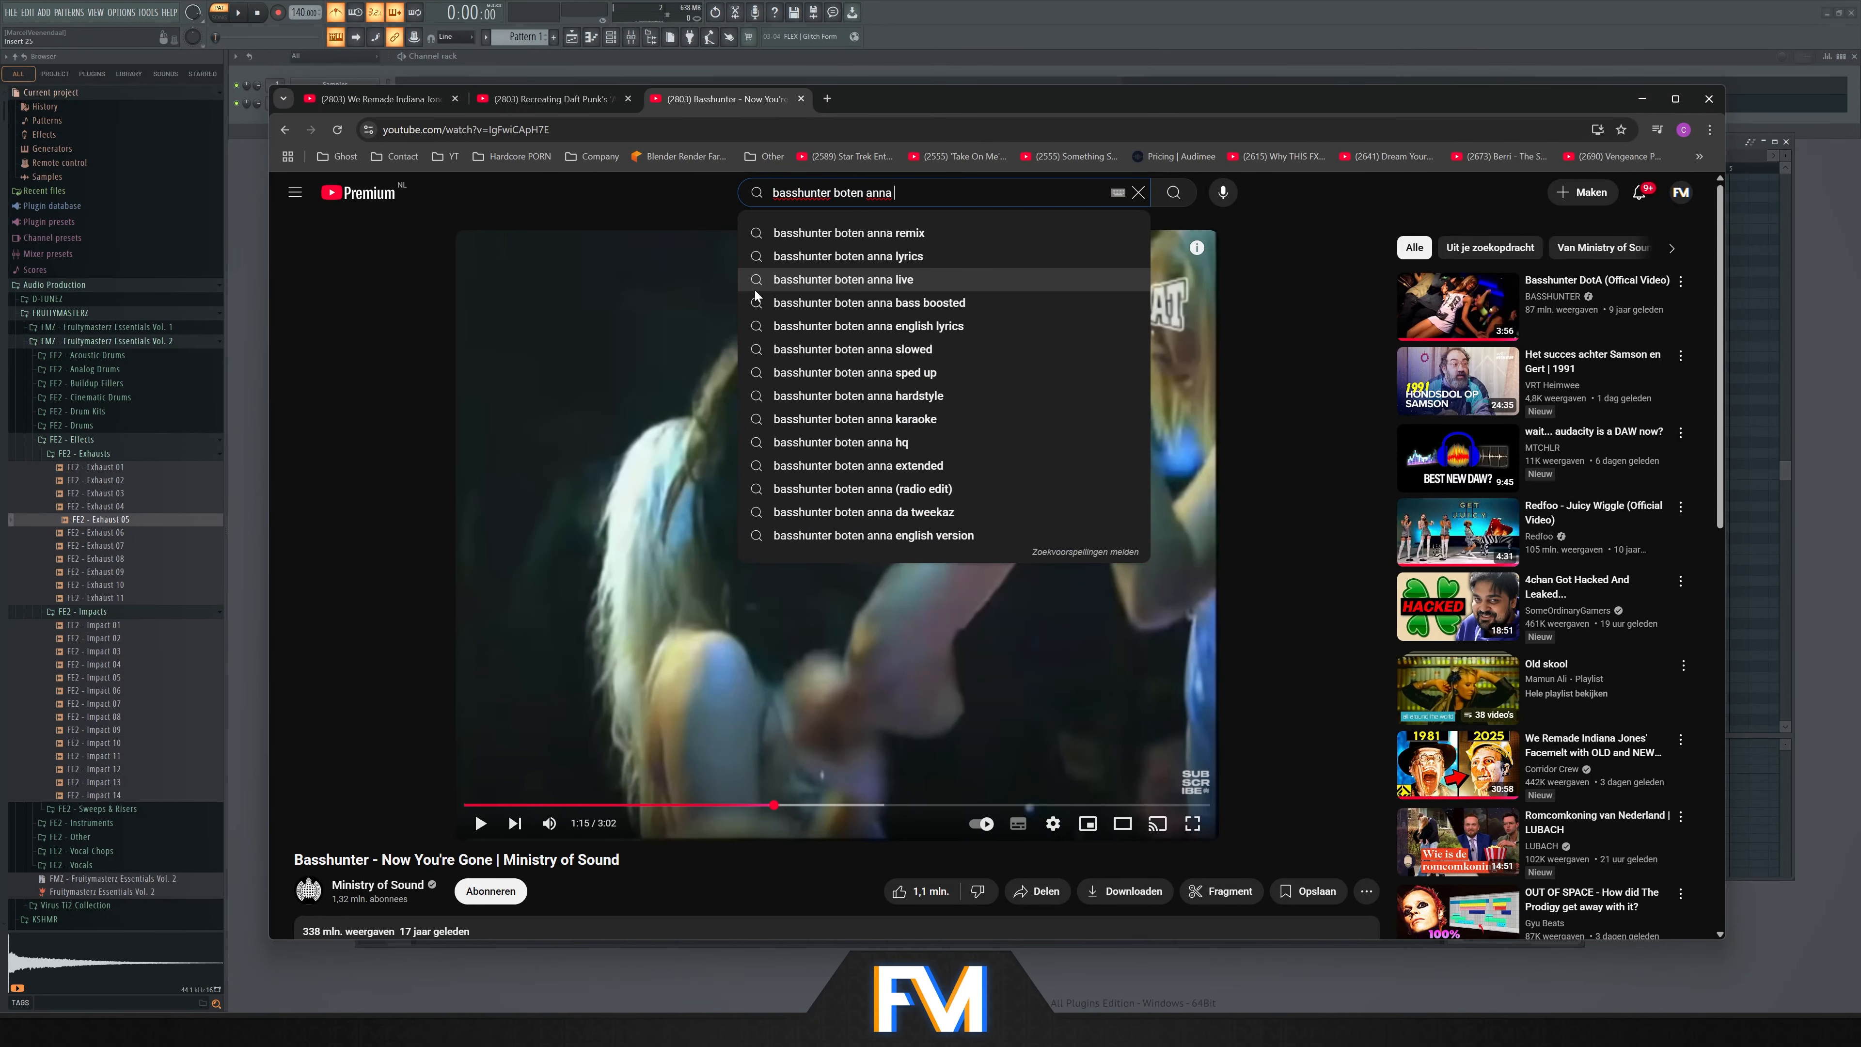
type("tutorial")
key("Return")
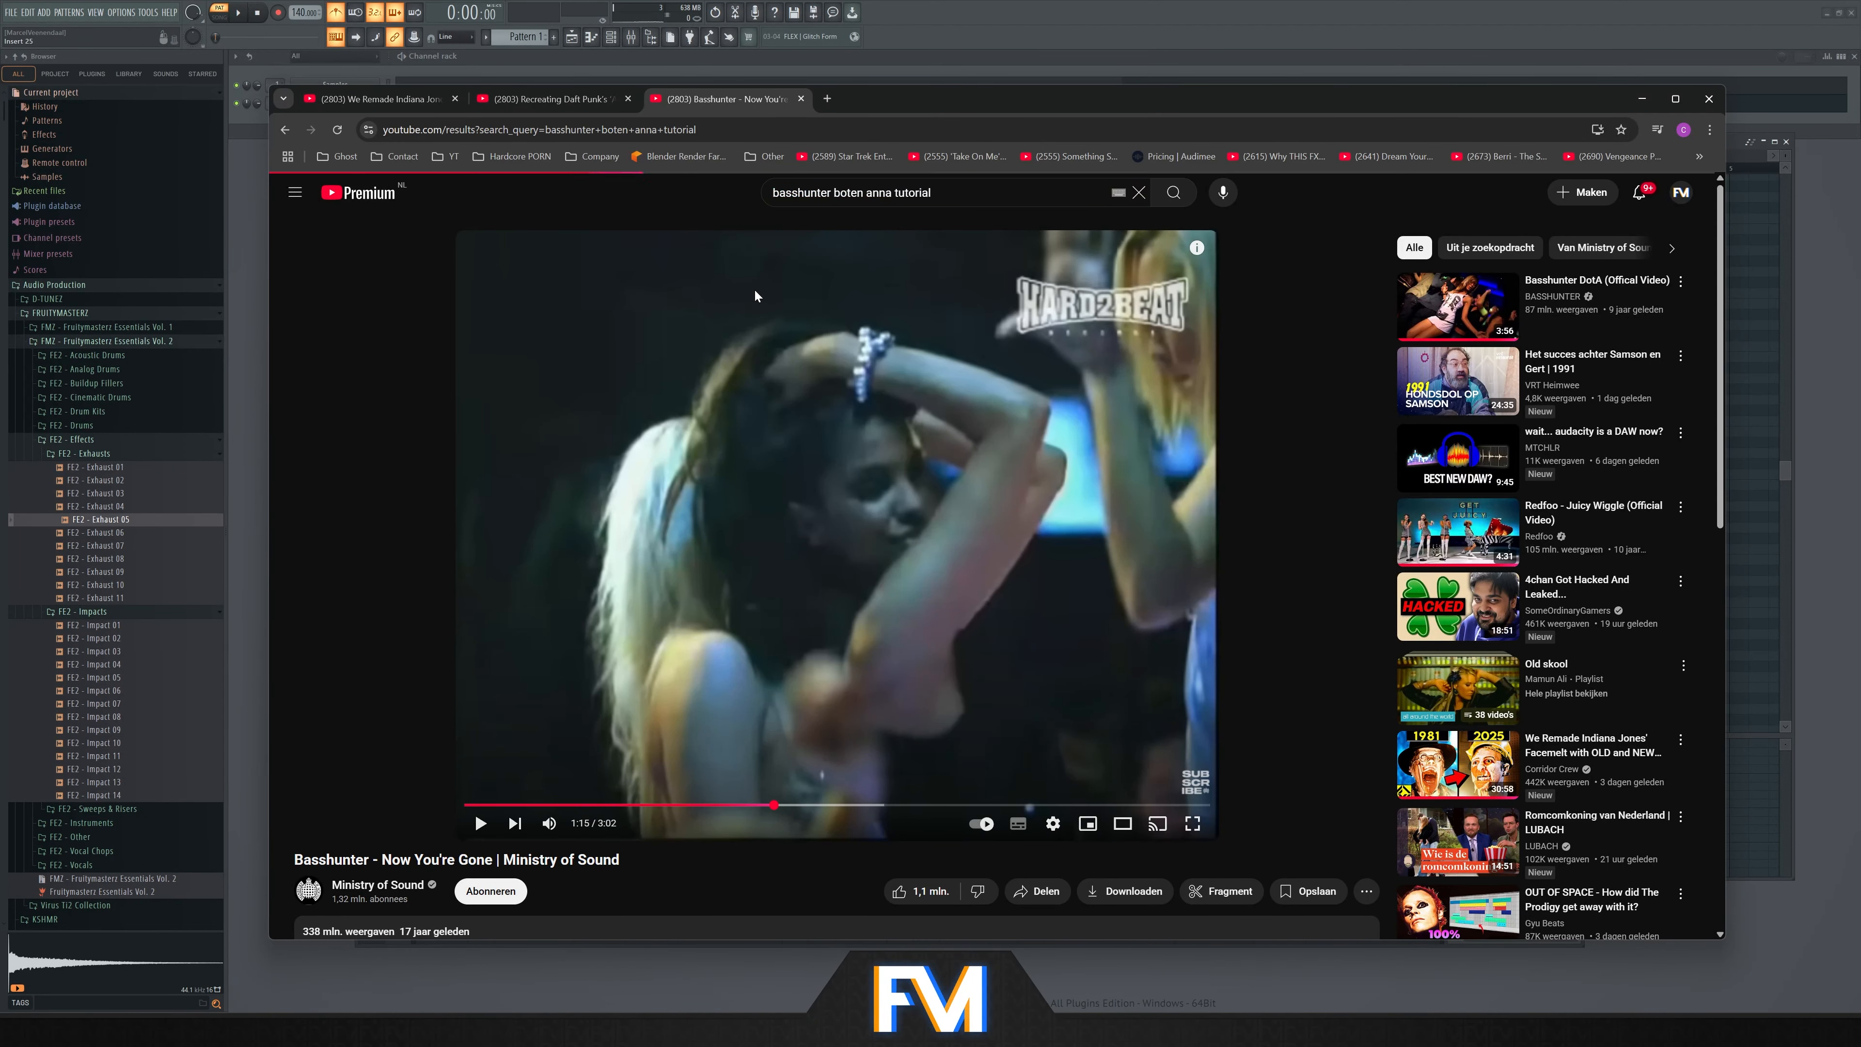
scroll(653, 345, "down", 12)
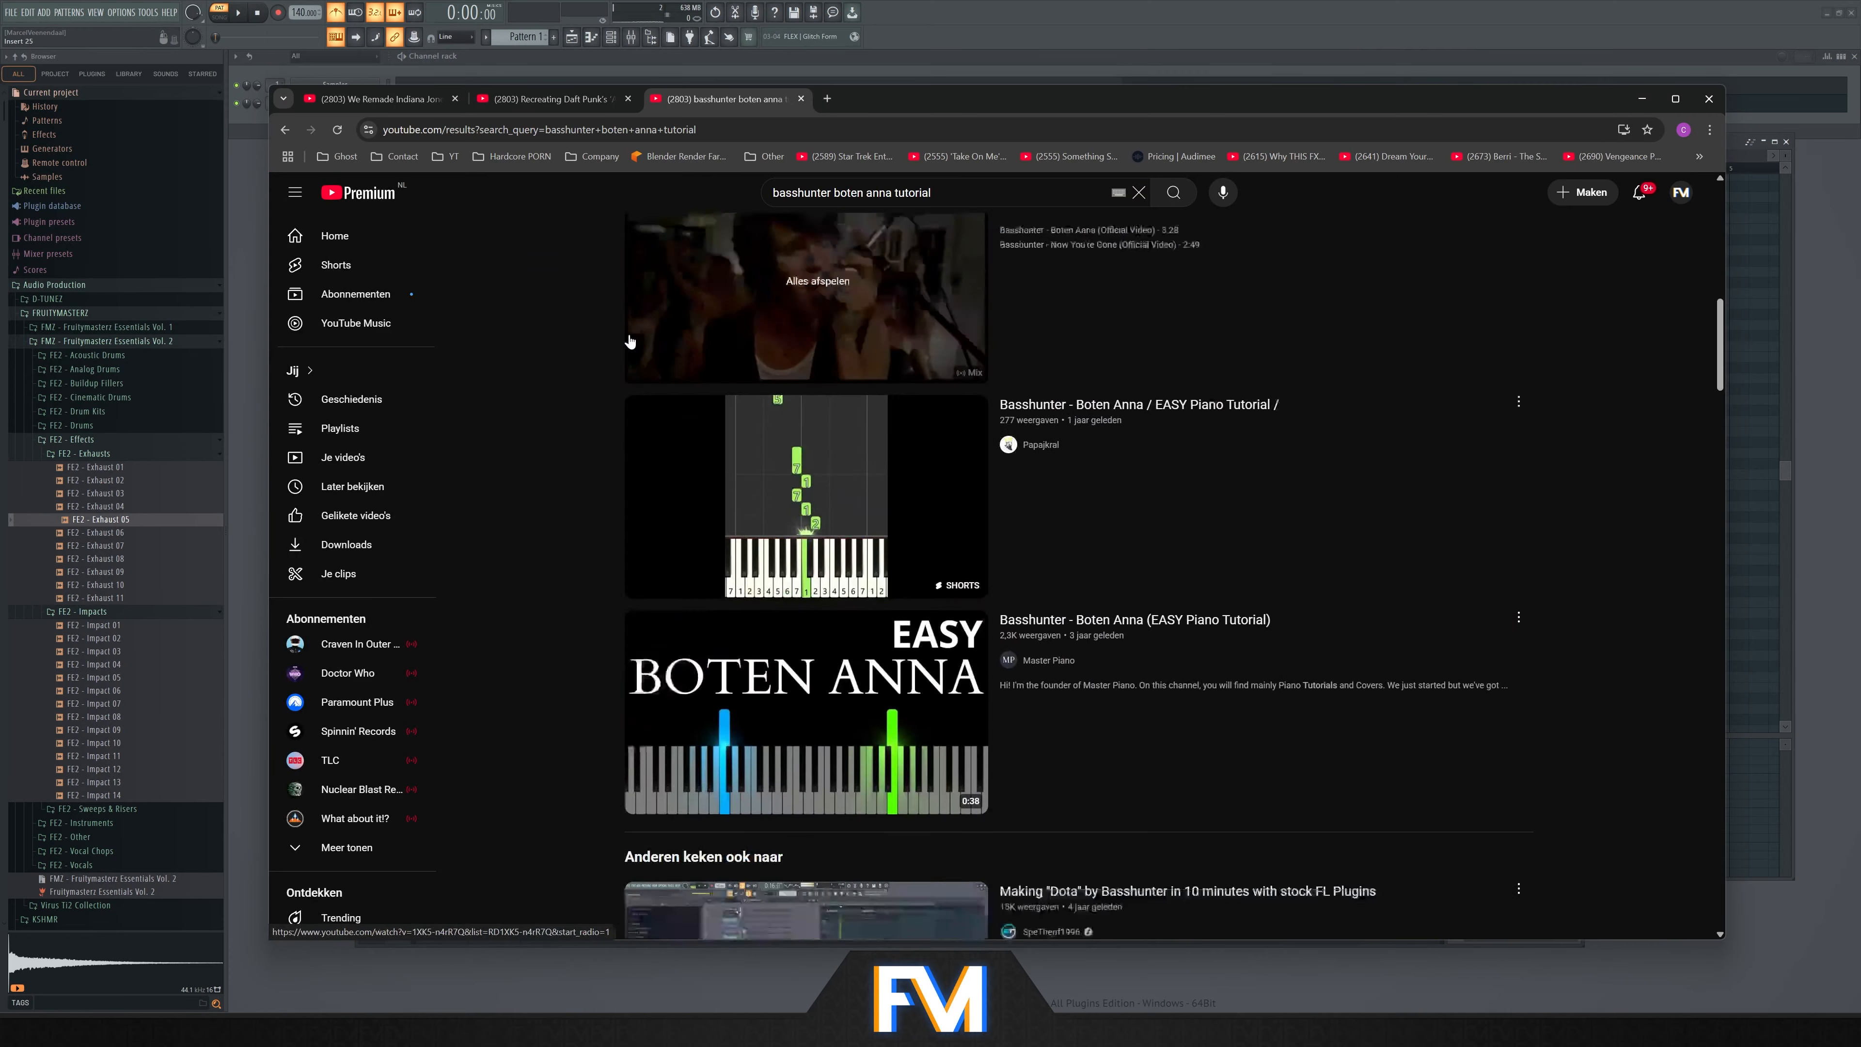
scroll(733, 440, "down", 4)
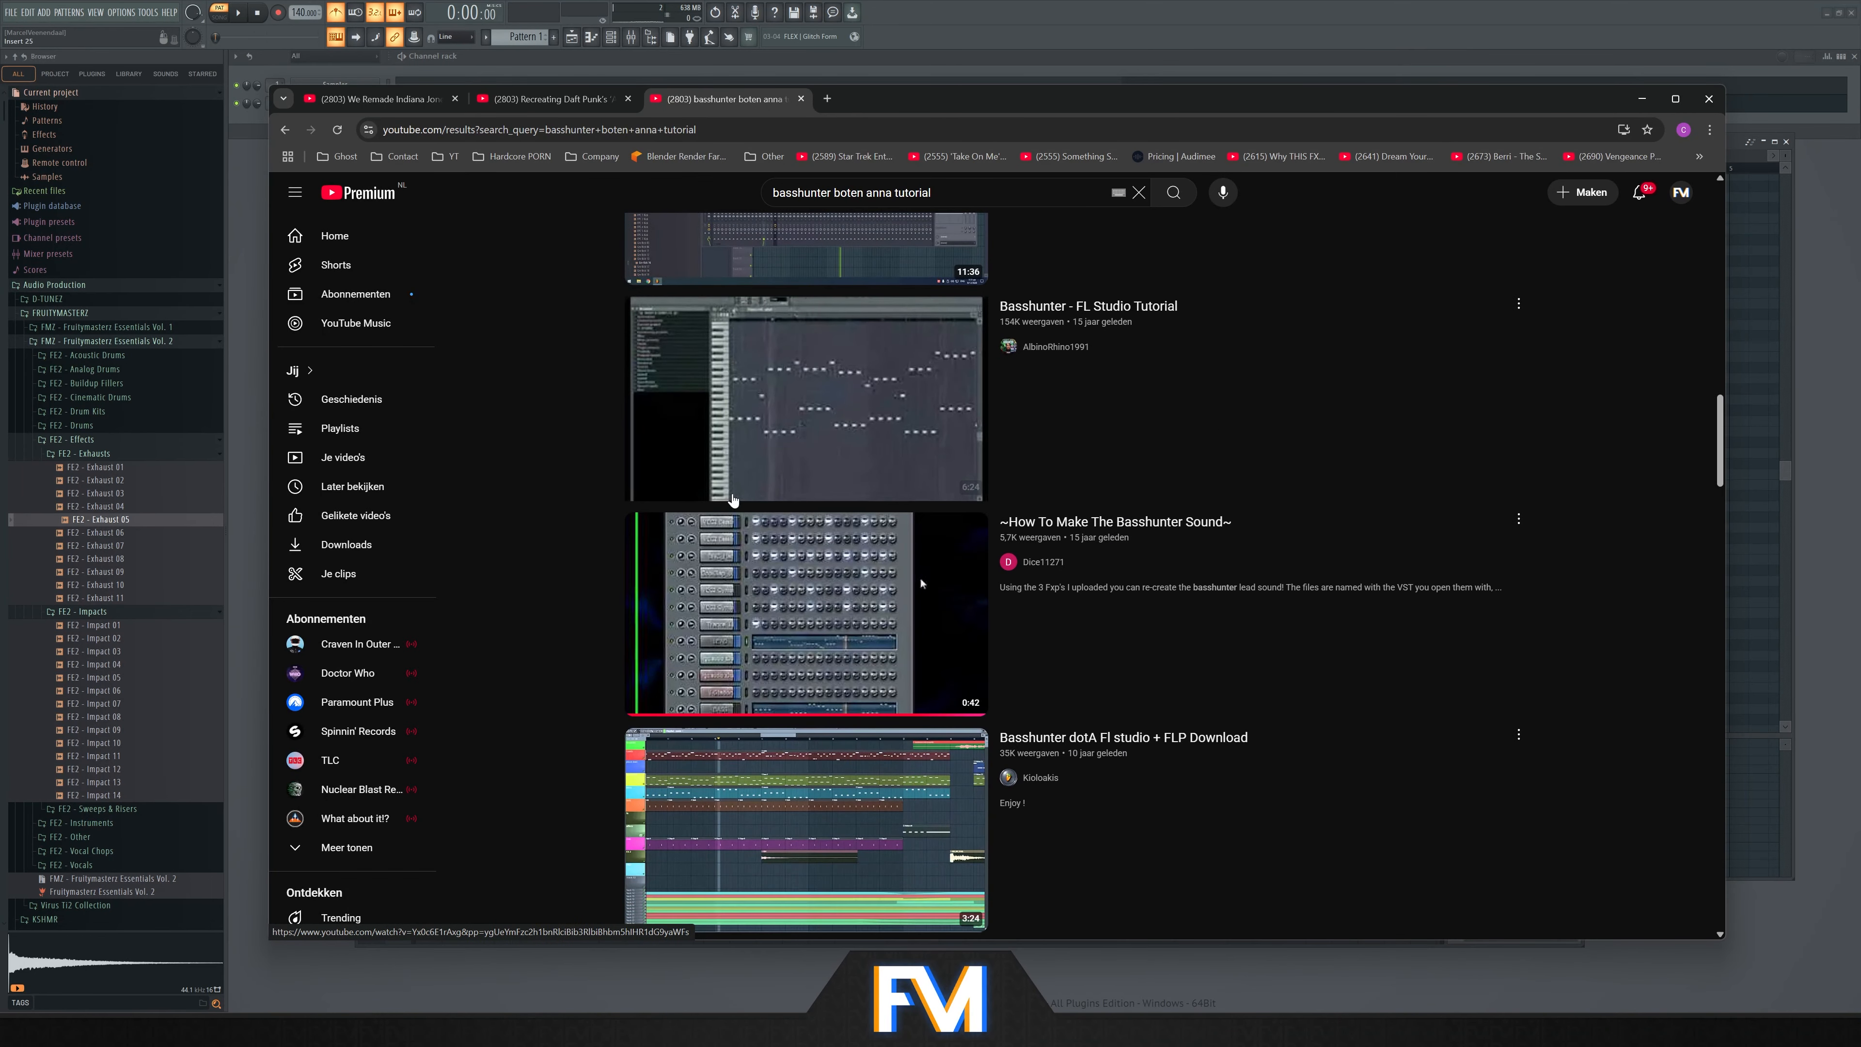
Open the "Basshunter - FL Studio Tutorial" video in a new tab and skim through it for the melody patterns
middle_click(966, 420)
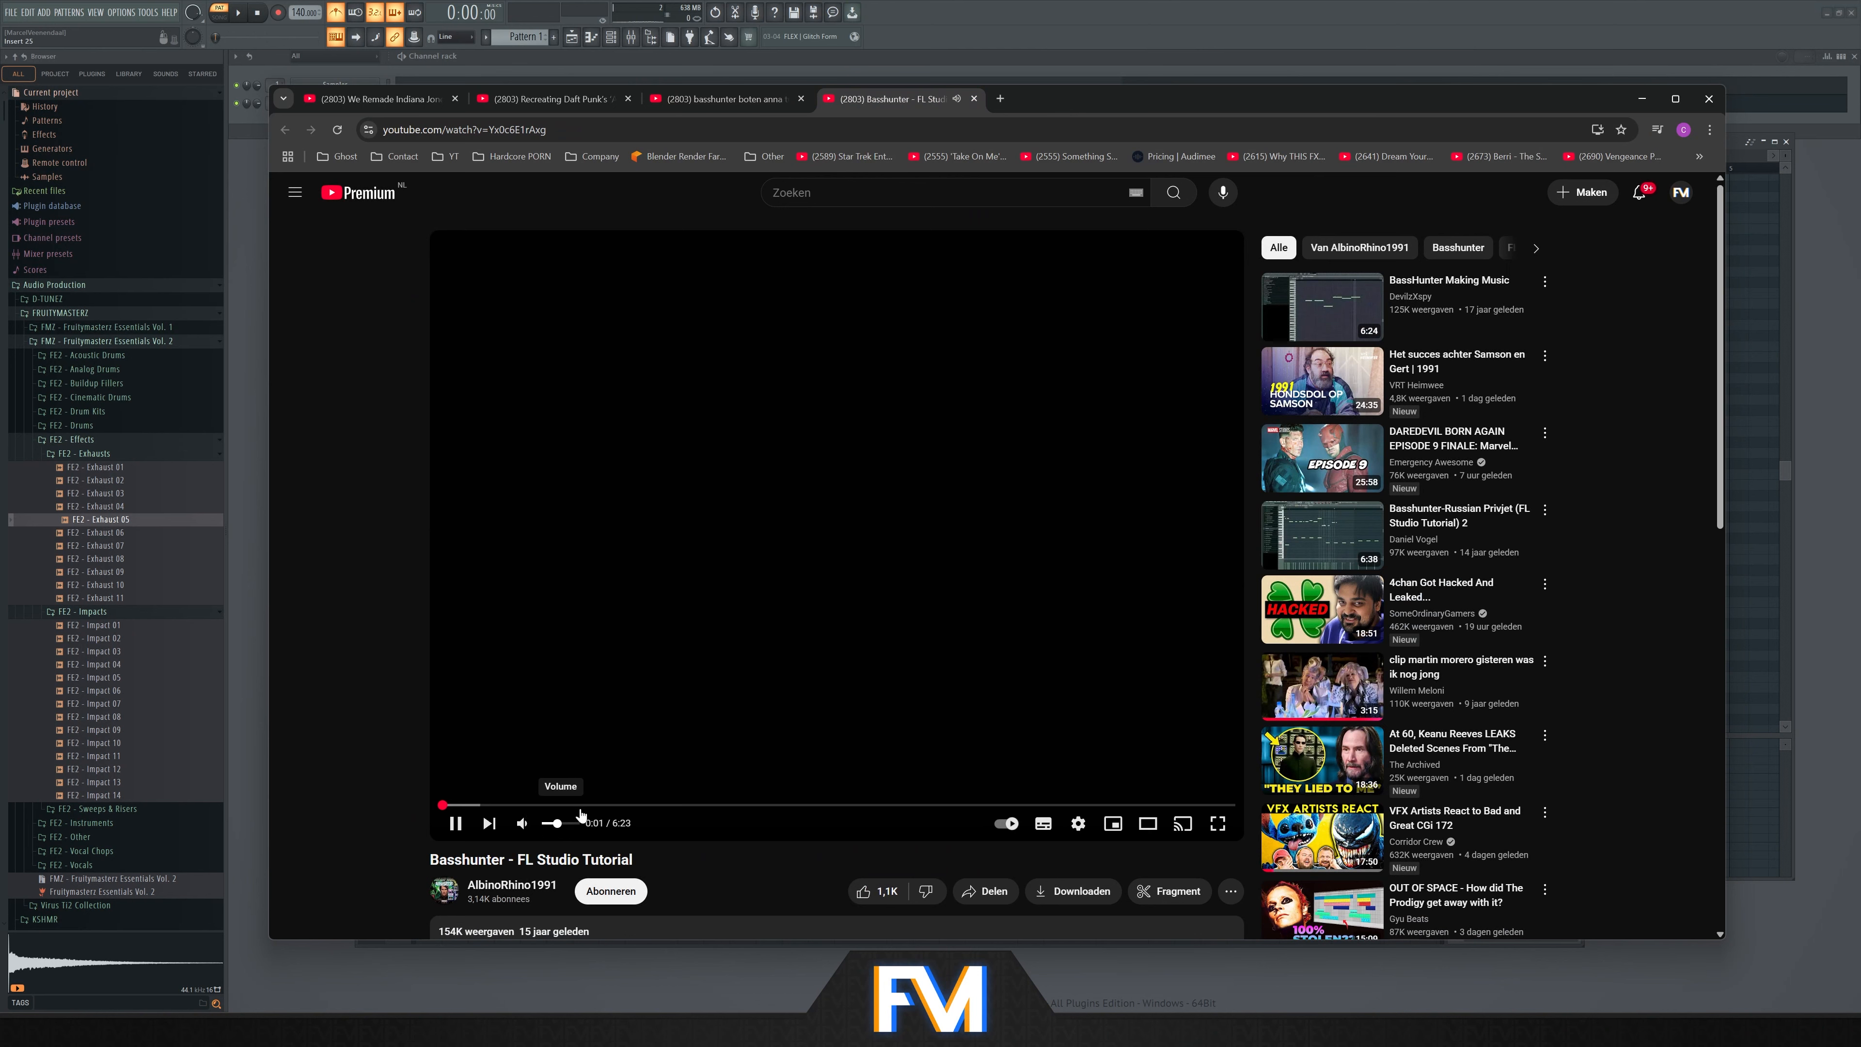
key("space")
scroll(403, 614, "down", 2)
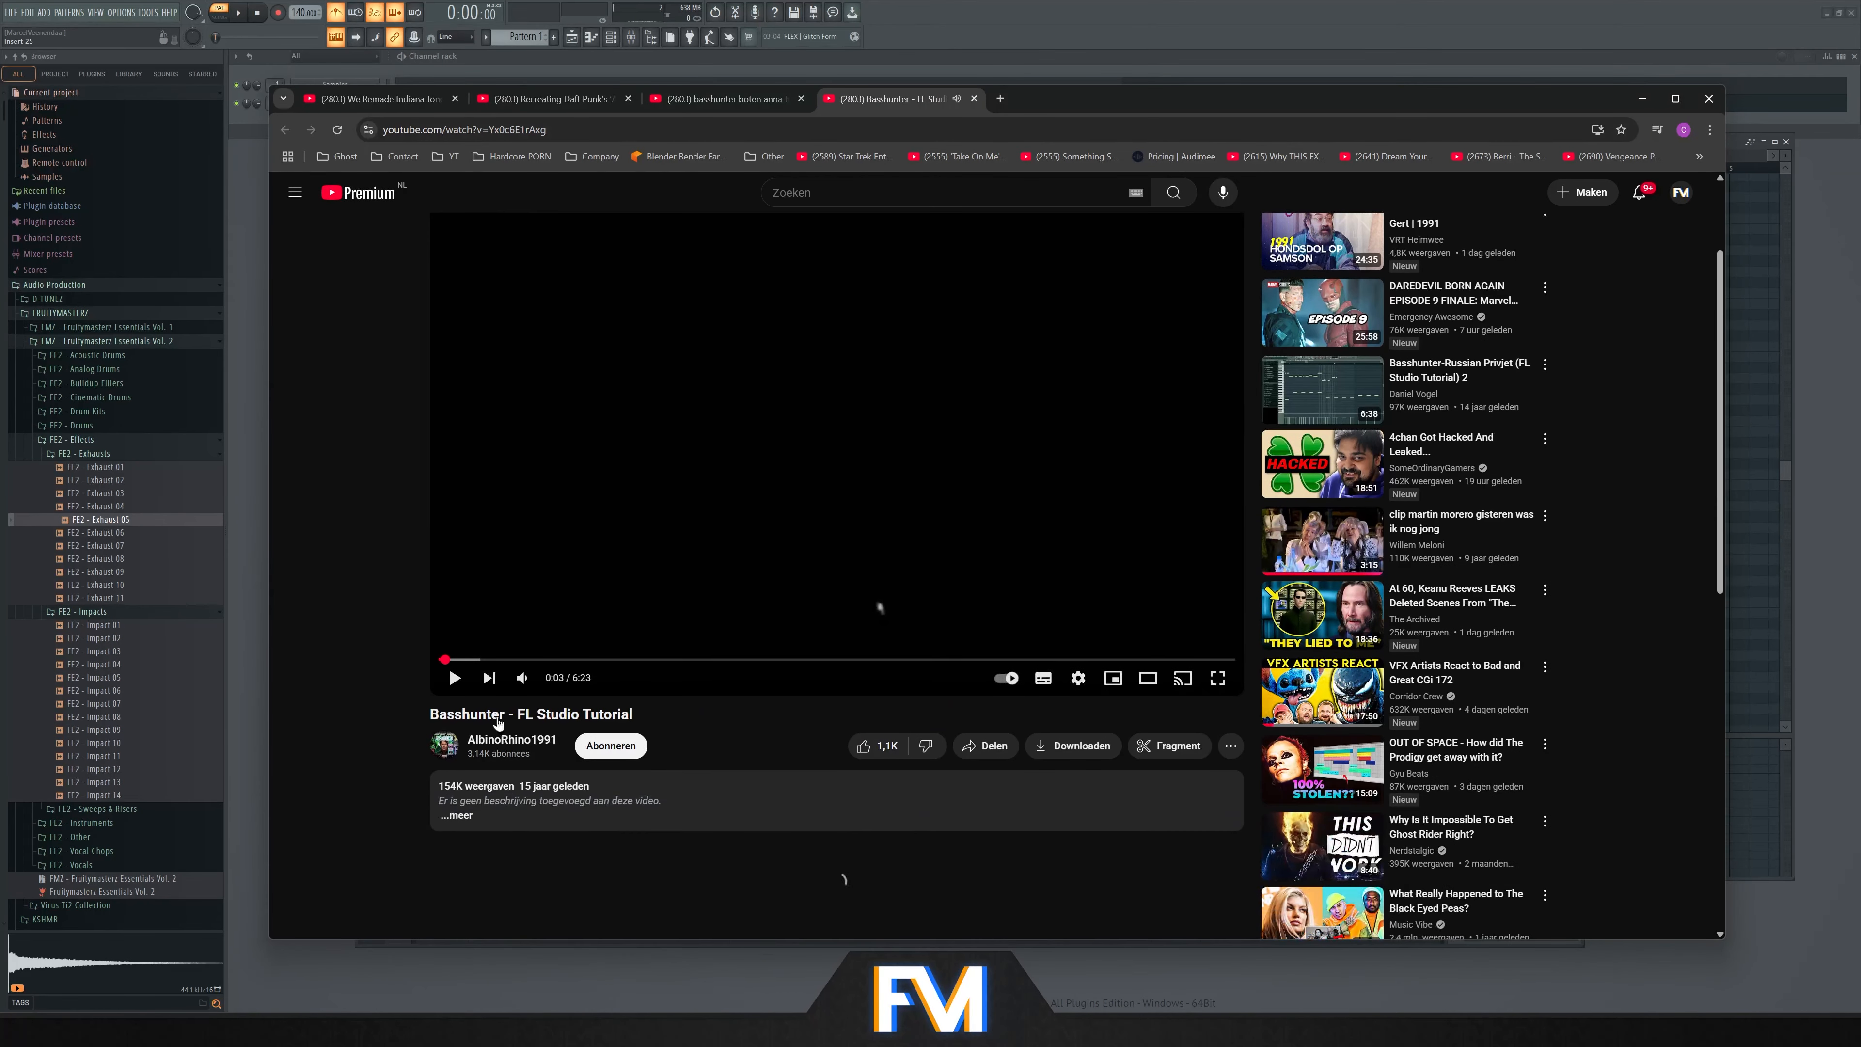
scroll(879, 607, "up", 2)
key("space")
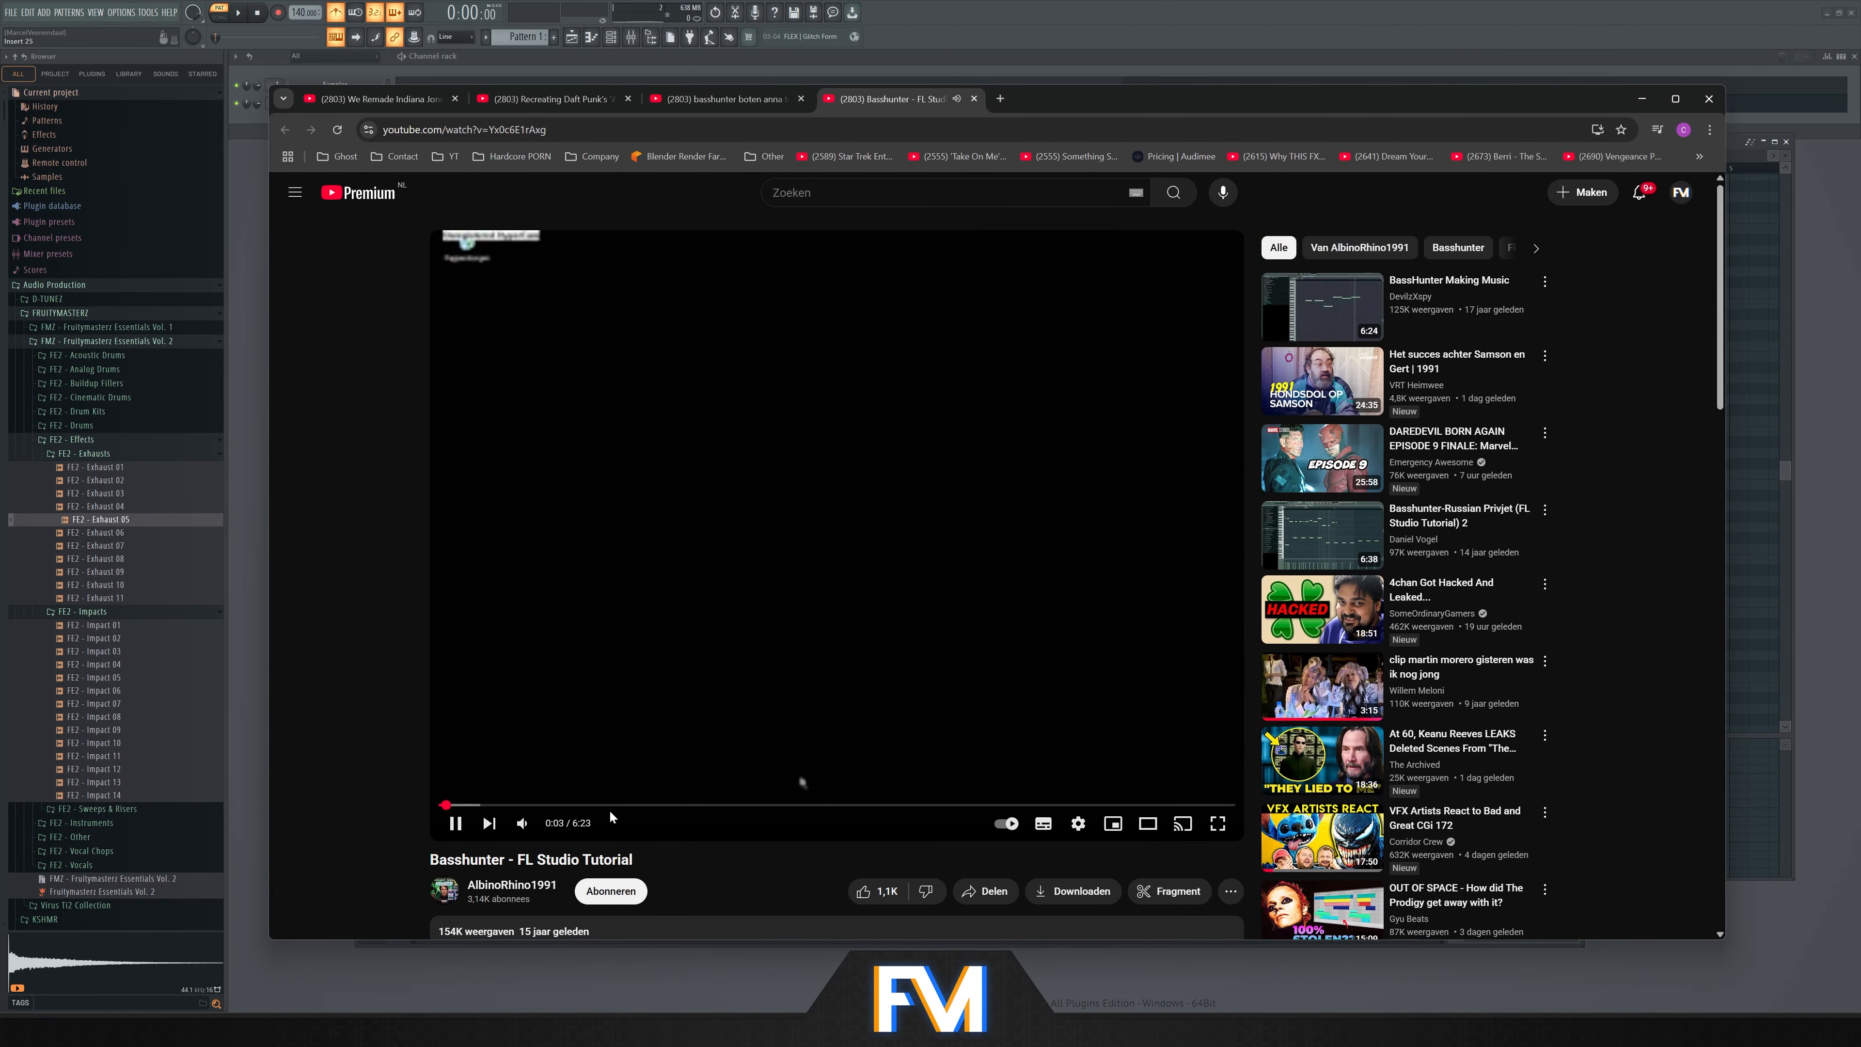
left_click(610, 805)
left_click(773, 805)
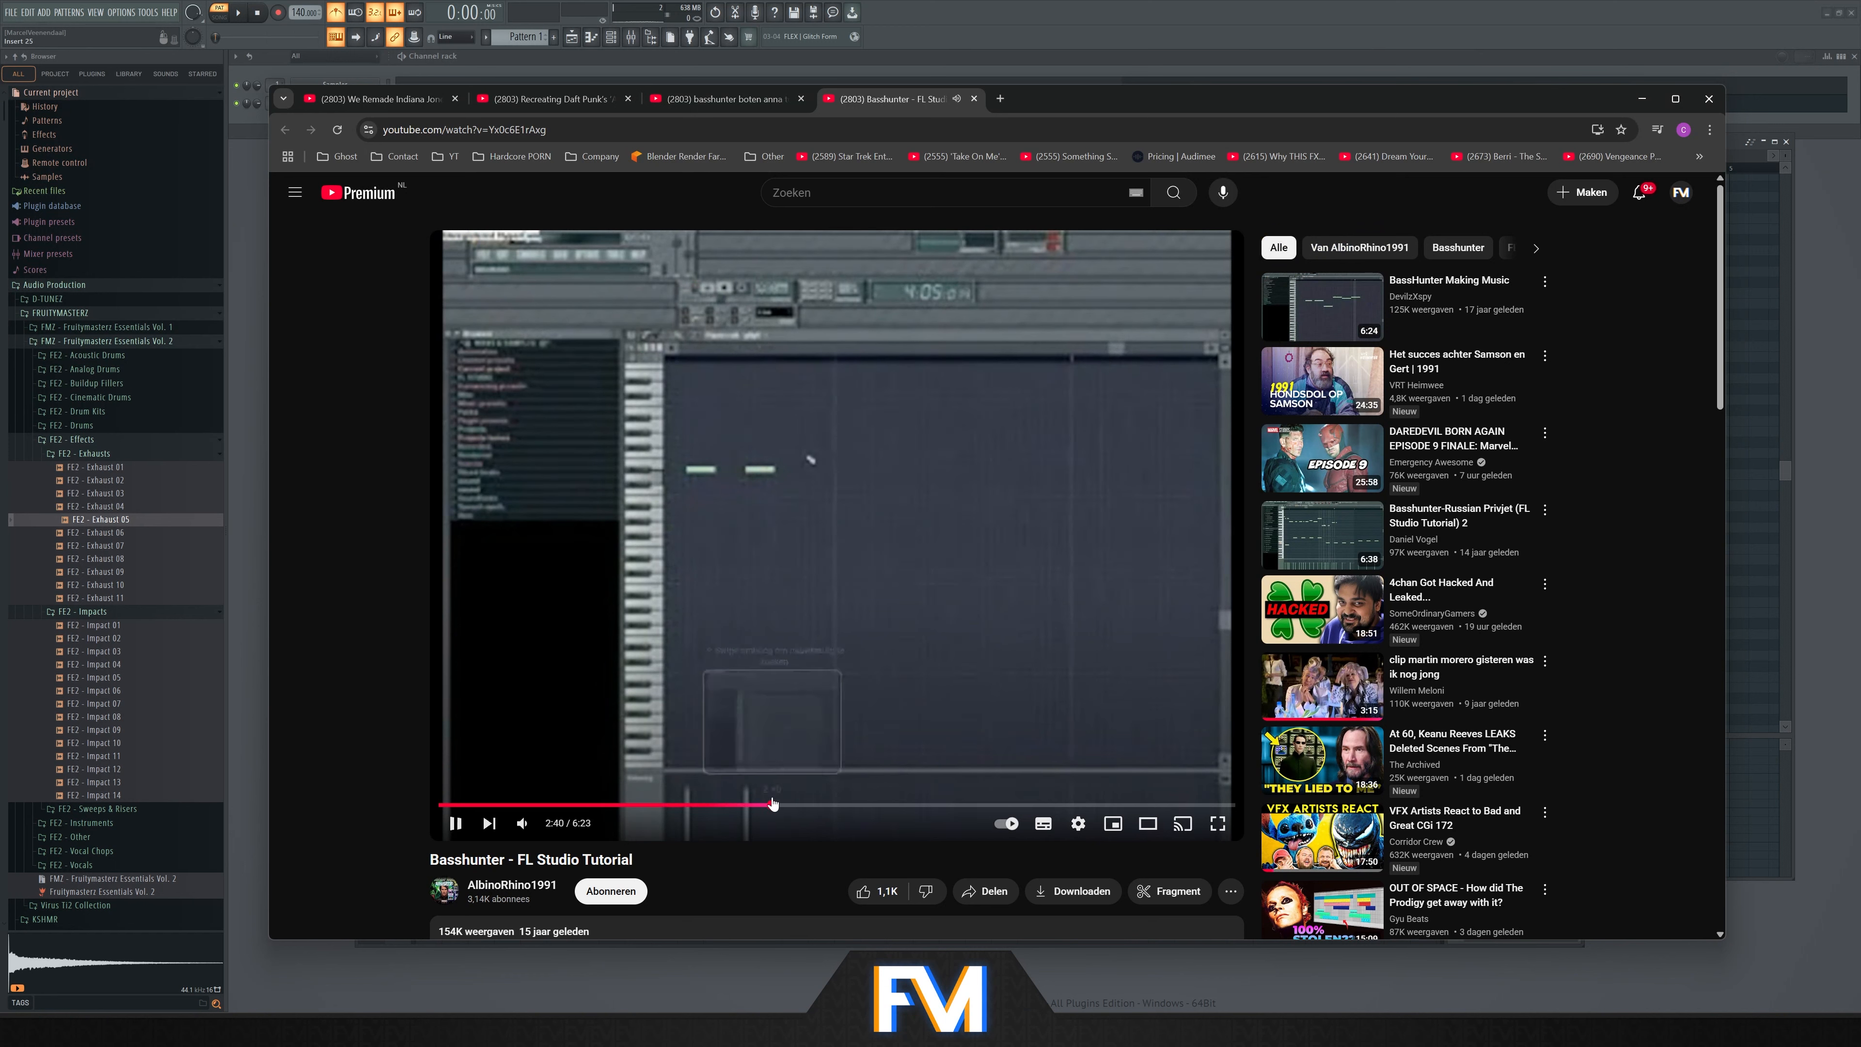
left_click(947, 805)
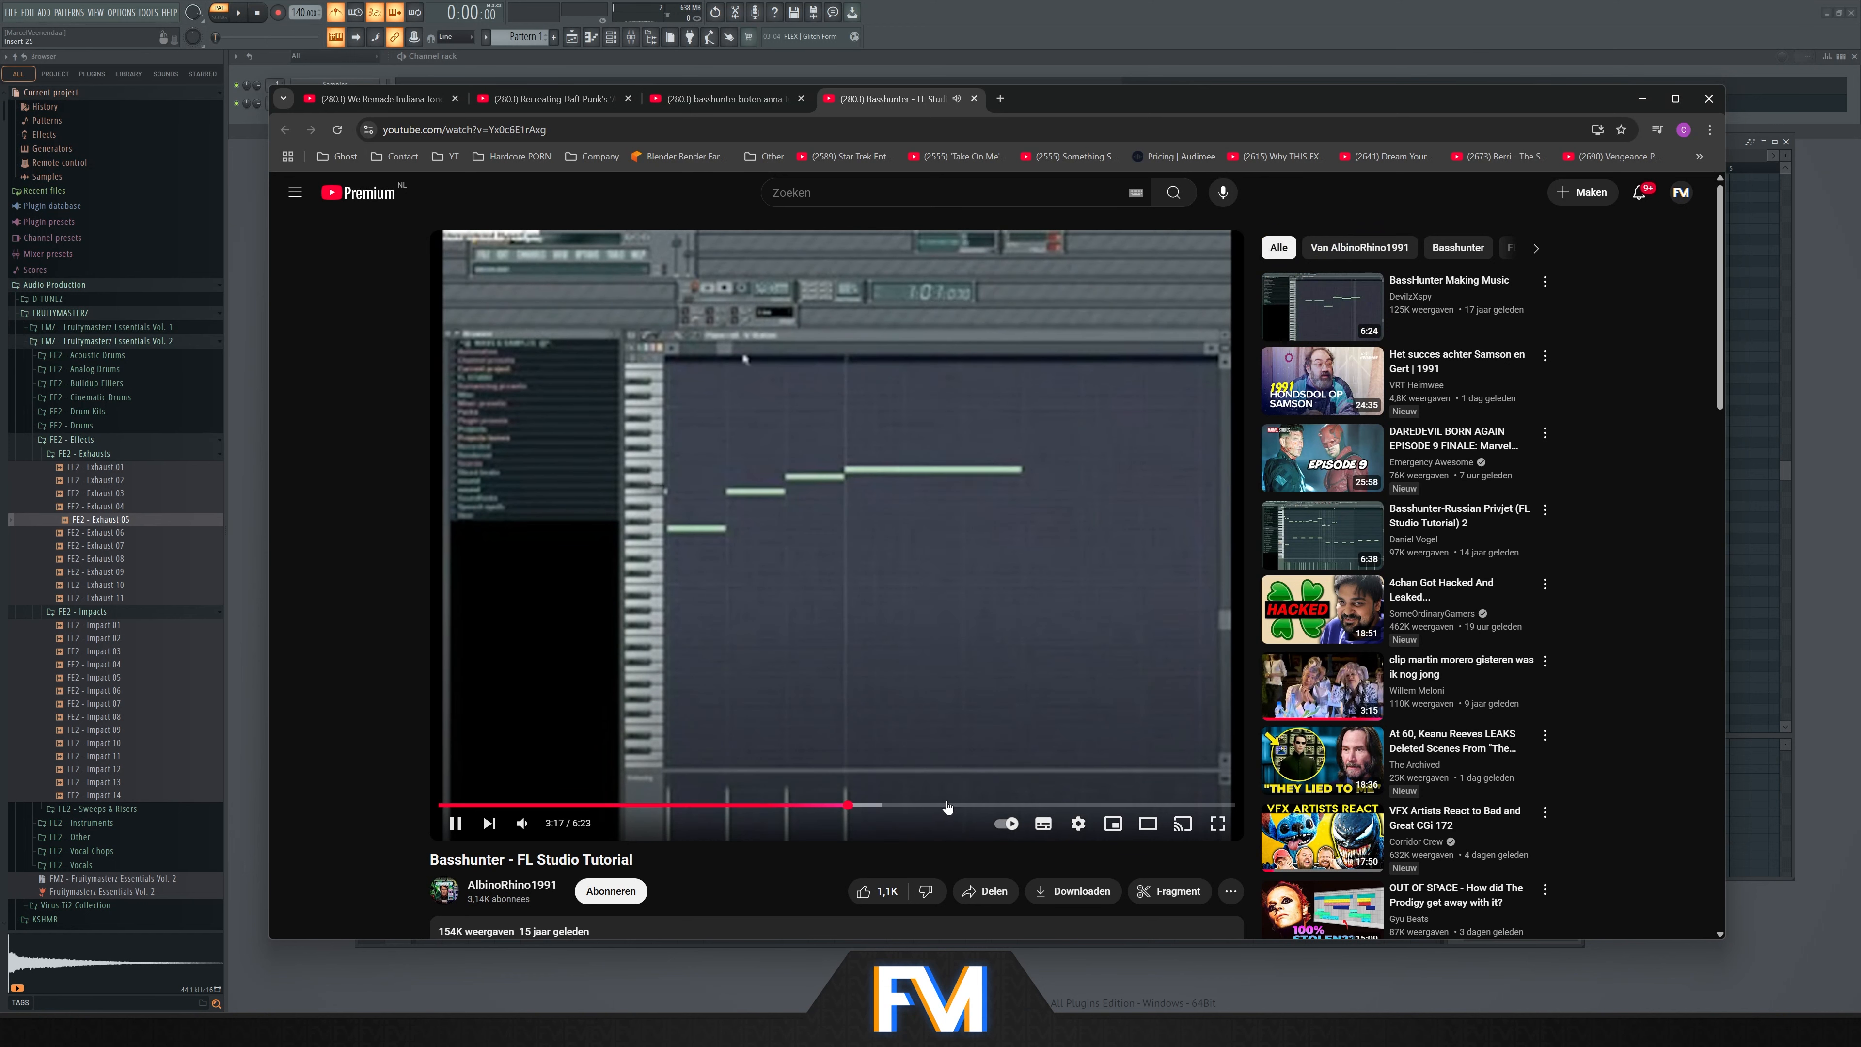
left_click(1046, 805)
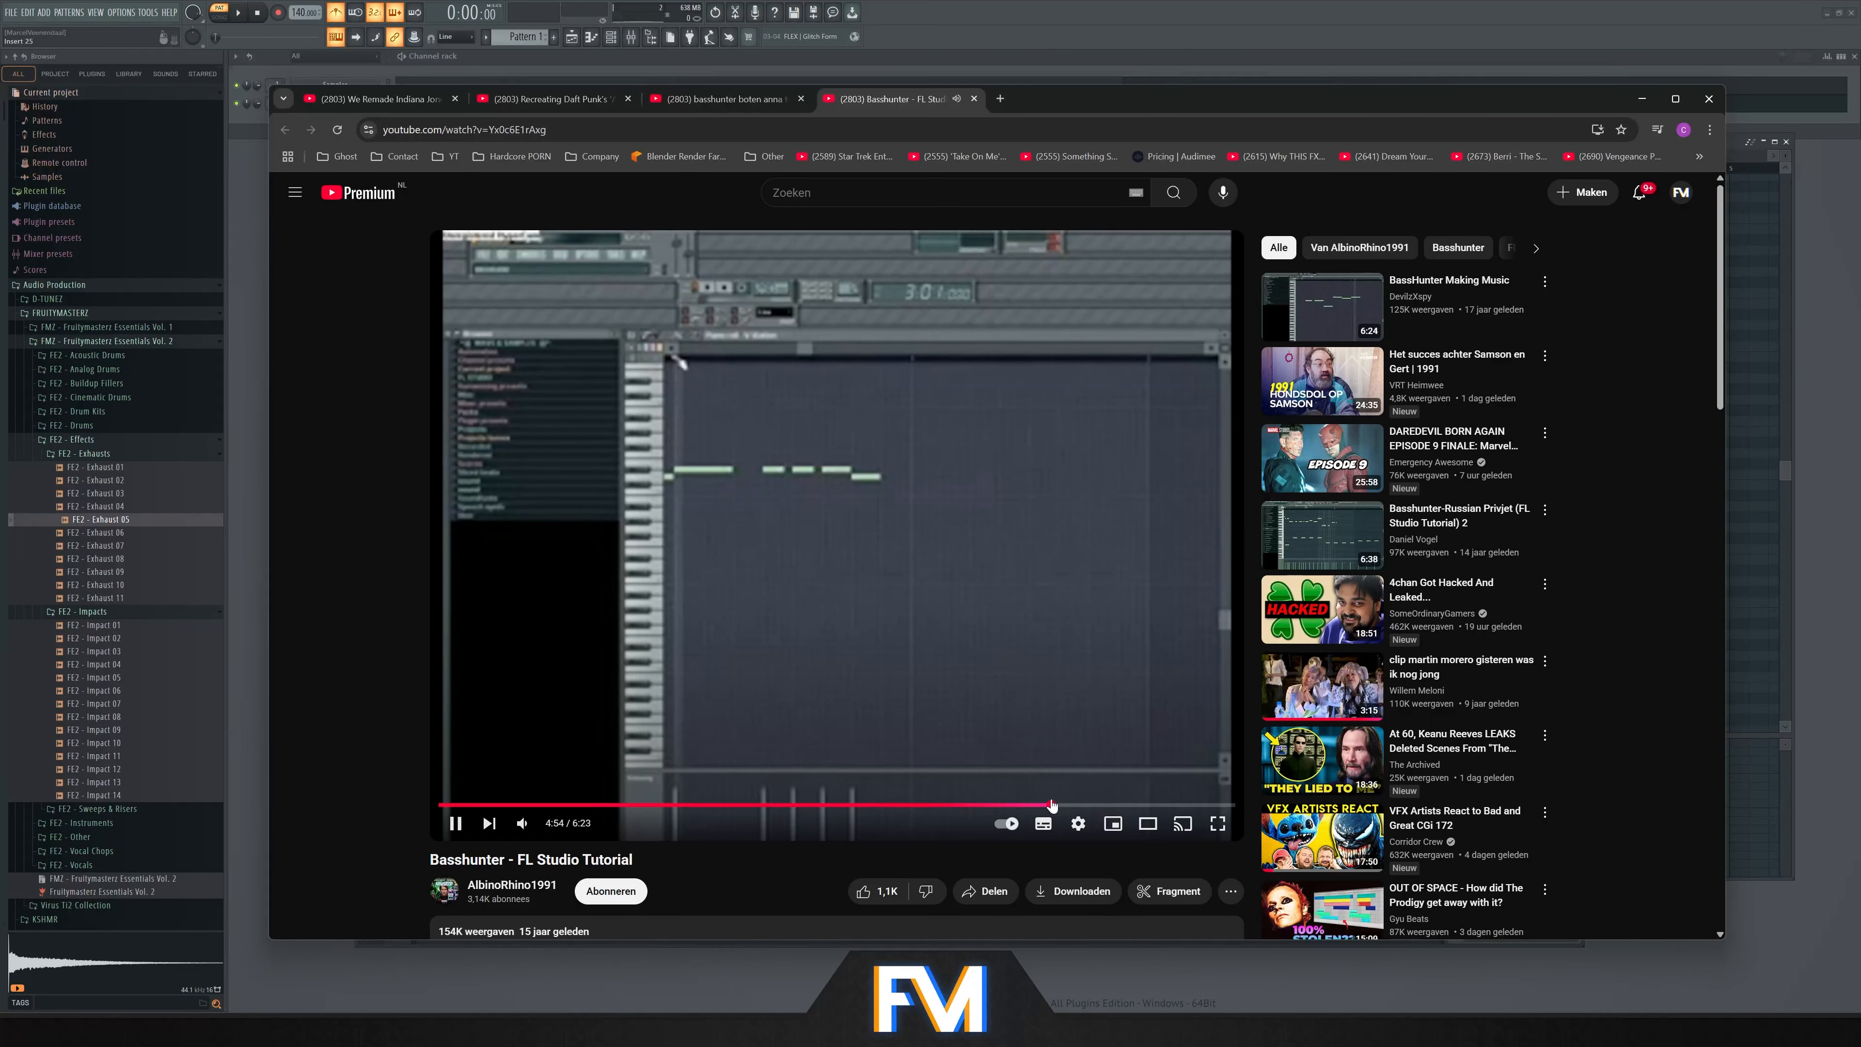
left_click(667, 788)
left_click(567, 805)
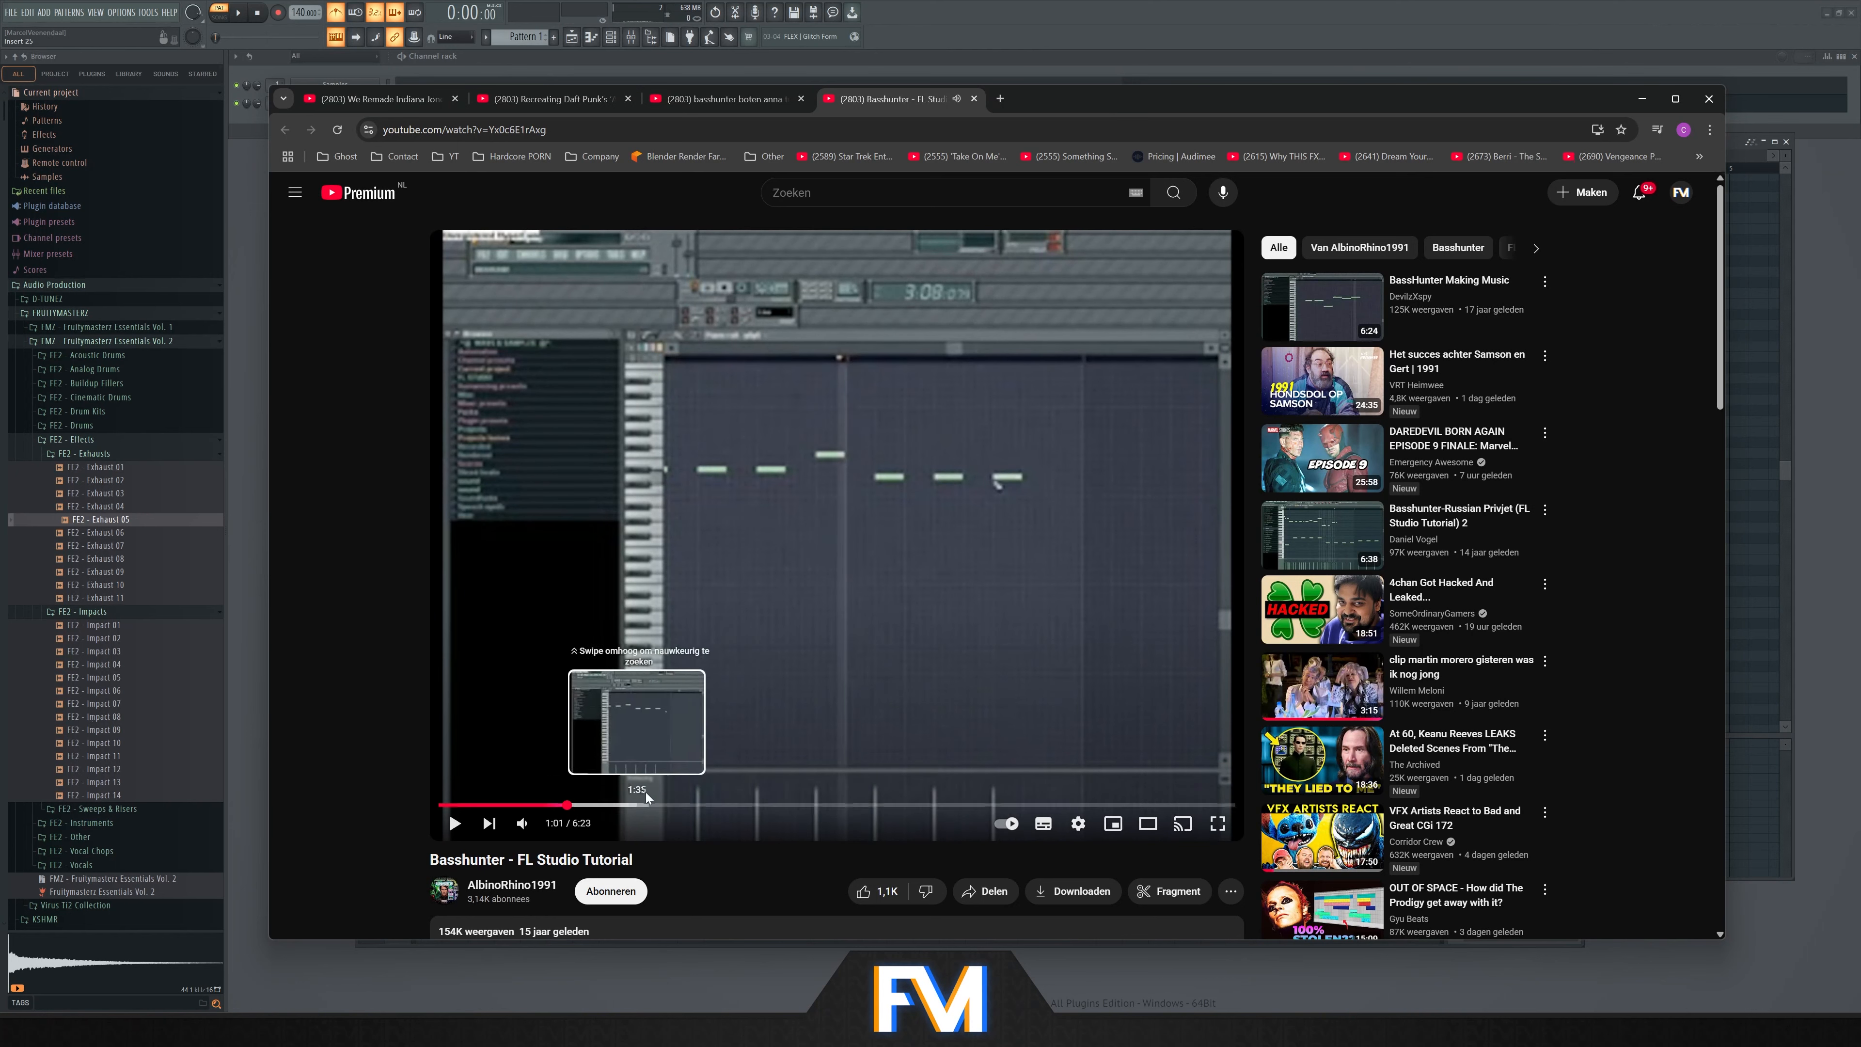
left_click(642, 794)
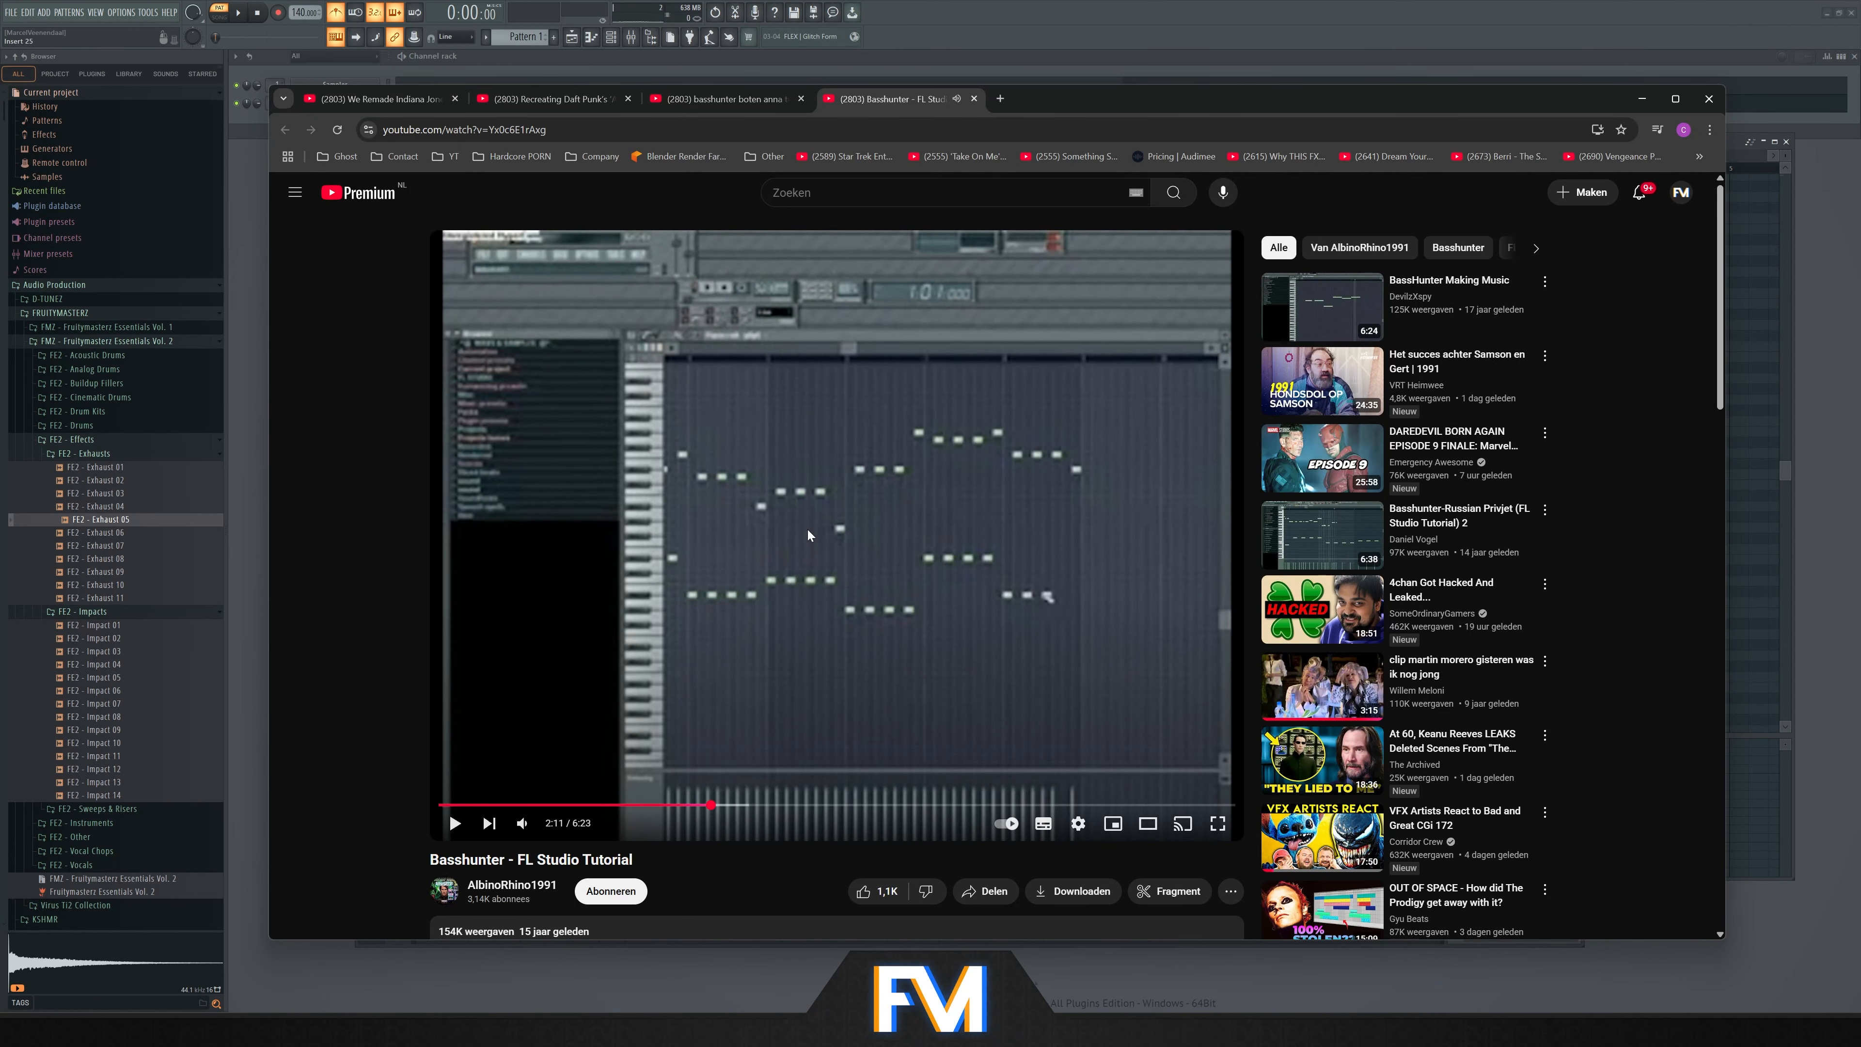
Close the tutorial, sample the "~How To Make The Basshunter Sound~" video and return to the search results
key("ctrl+w")
left_click(858, 593)
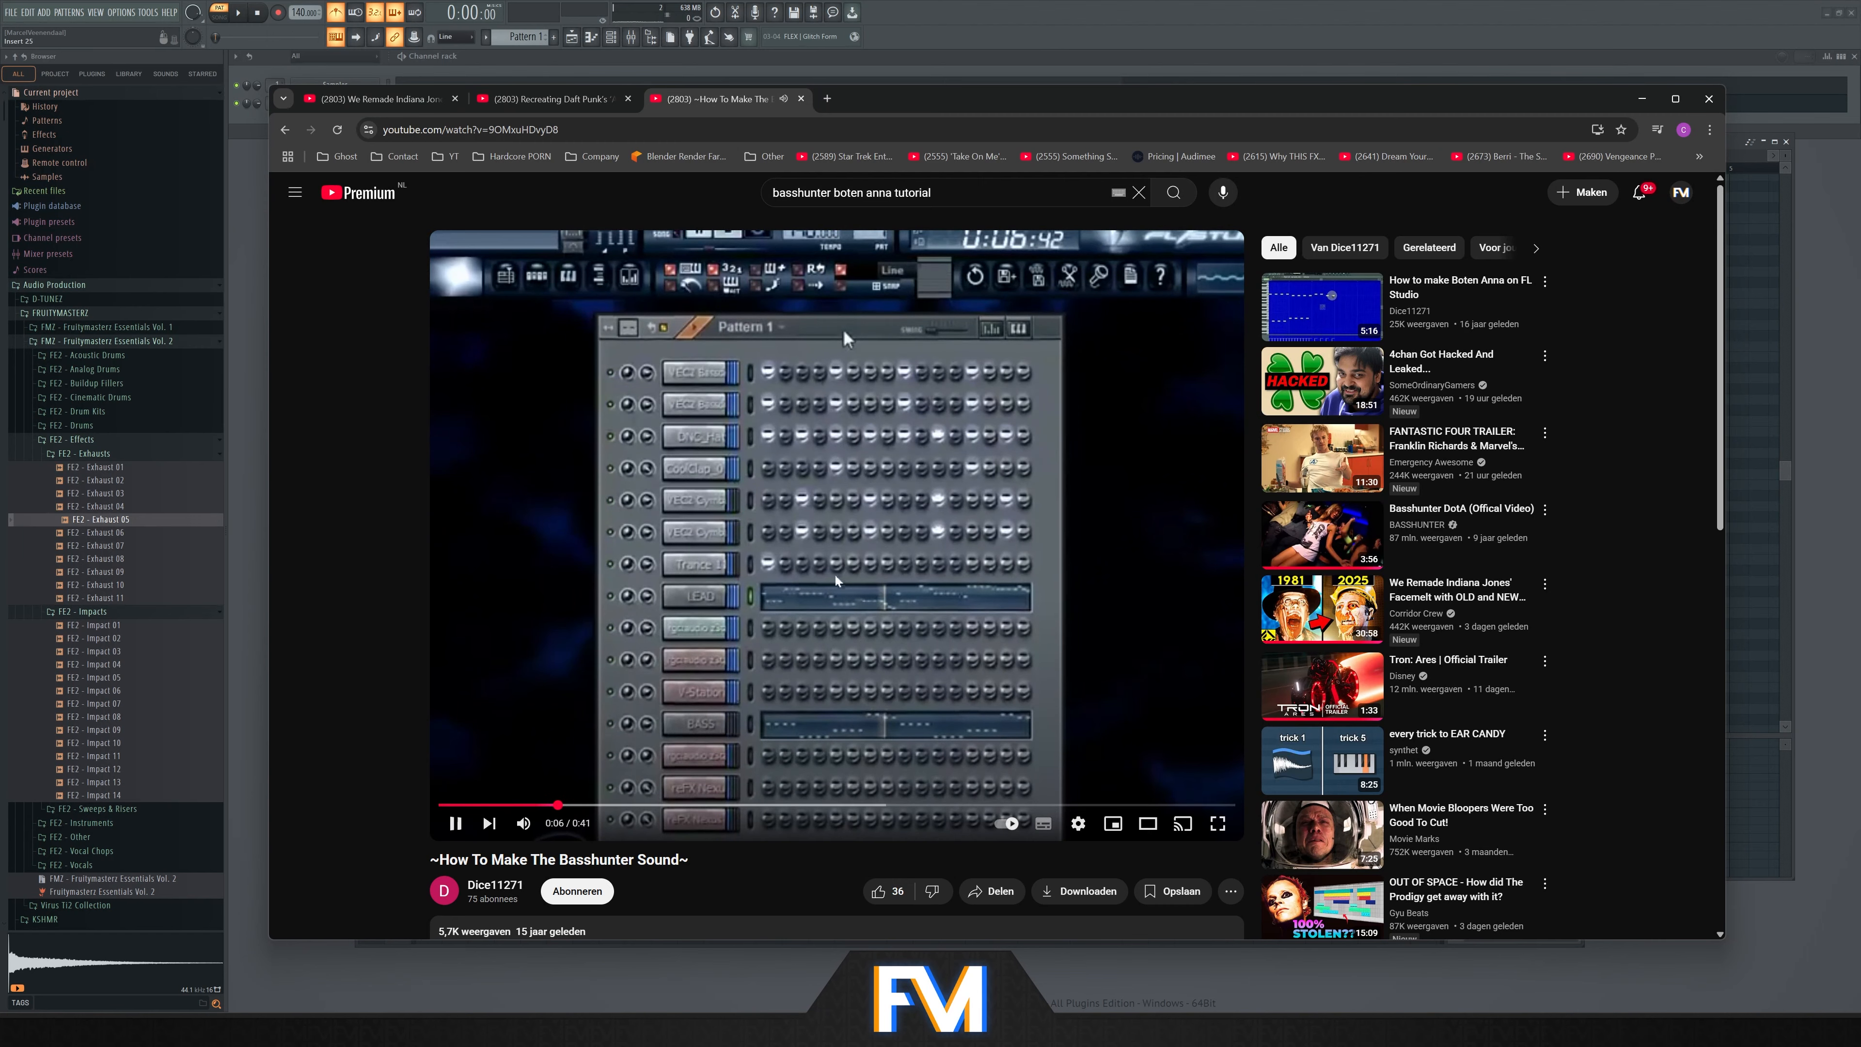
key("alt+Left")
Open the "Basshunter - Boten Anna Remake in FL 11.0" video and skip to the lead and bass patterns in its playlist
scroll(922, 585, "down", 3)
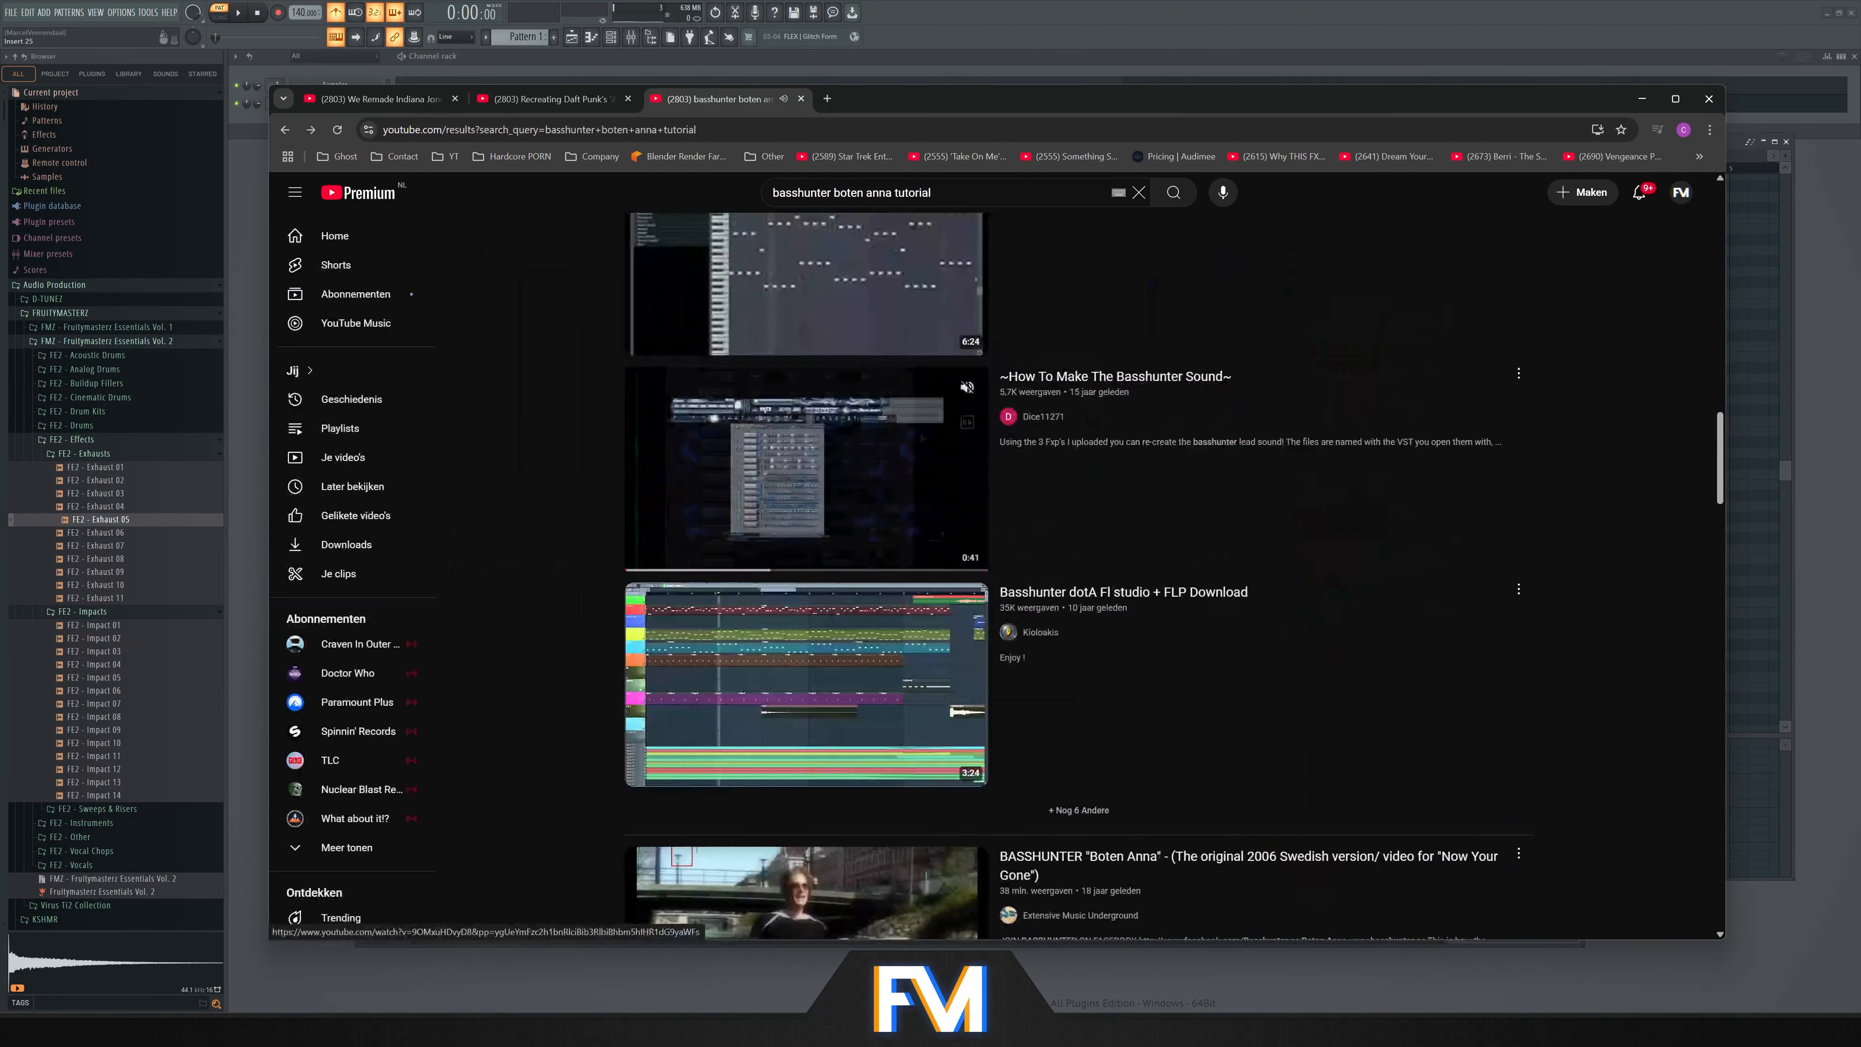
scroll(806, 548, "down", 15)
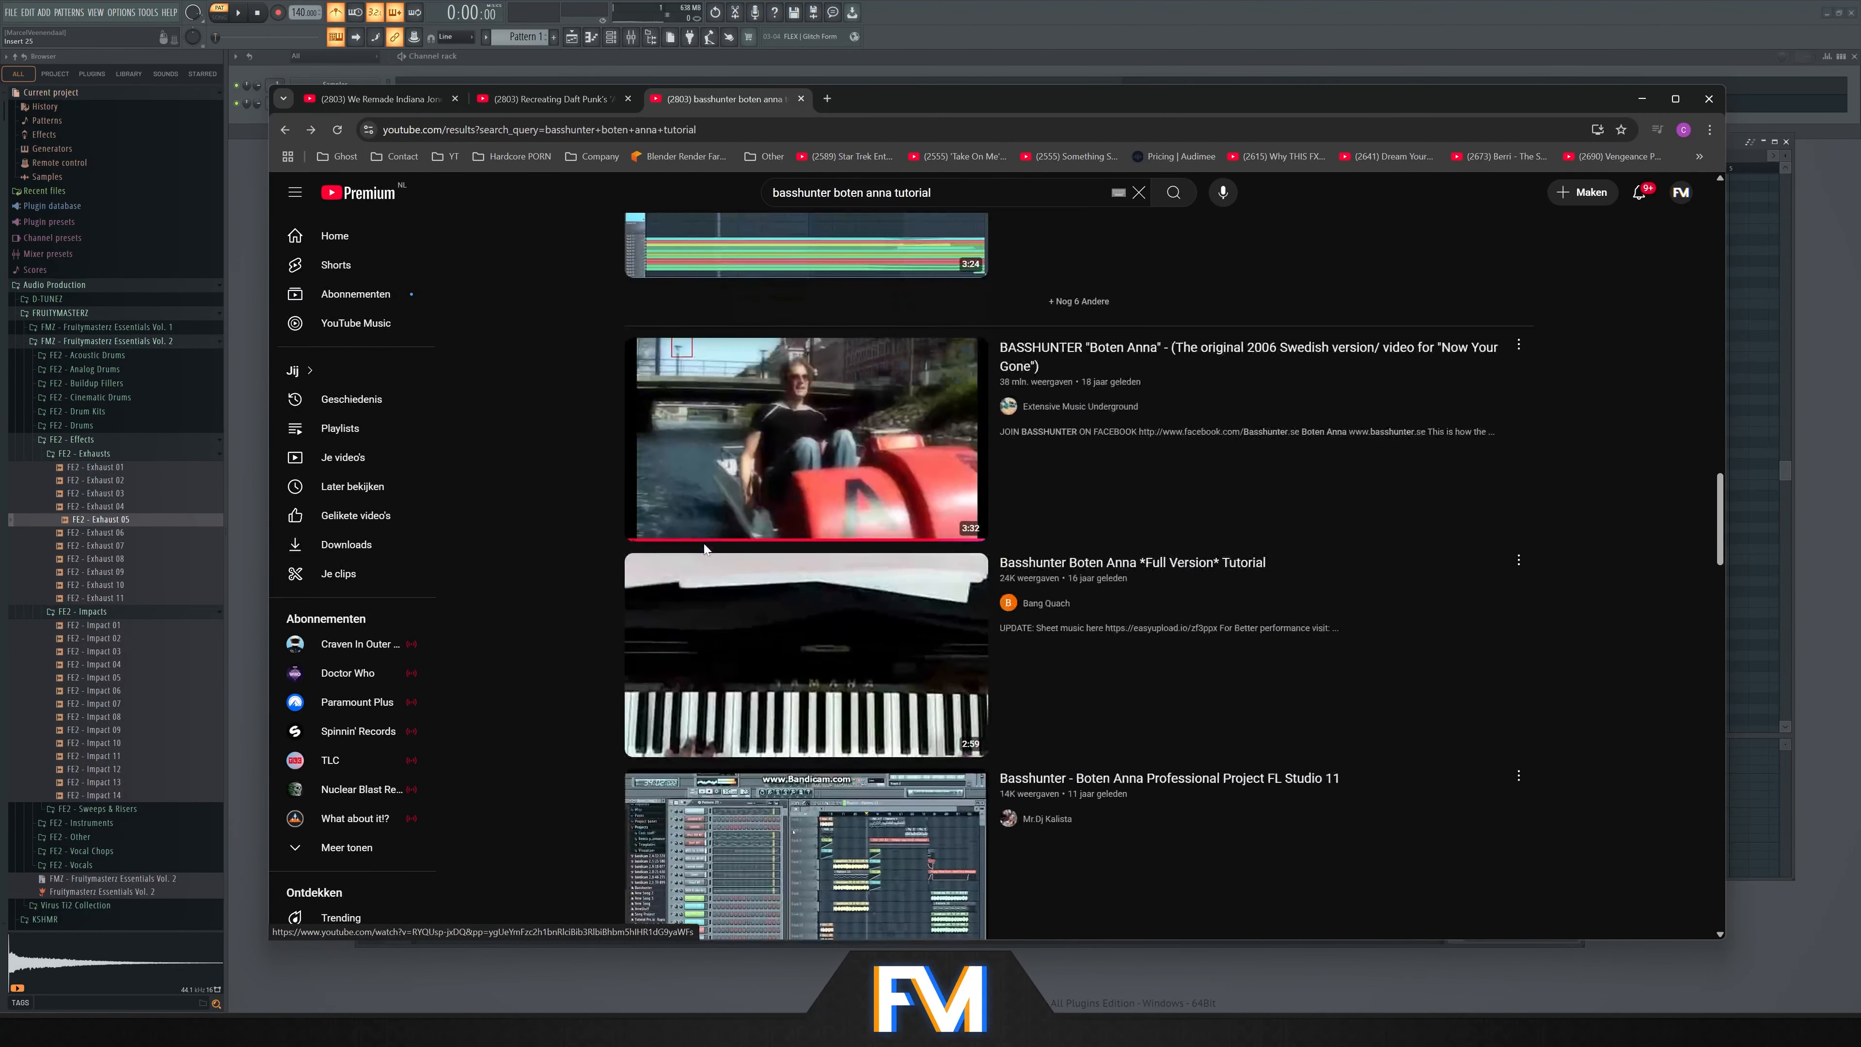
left_click(806, 548)
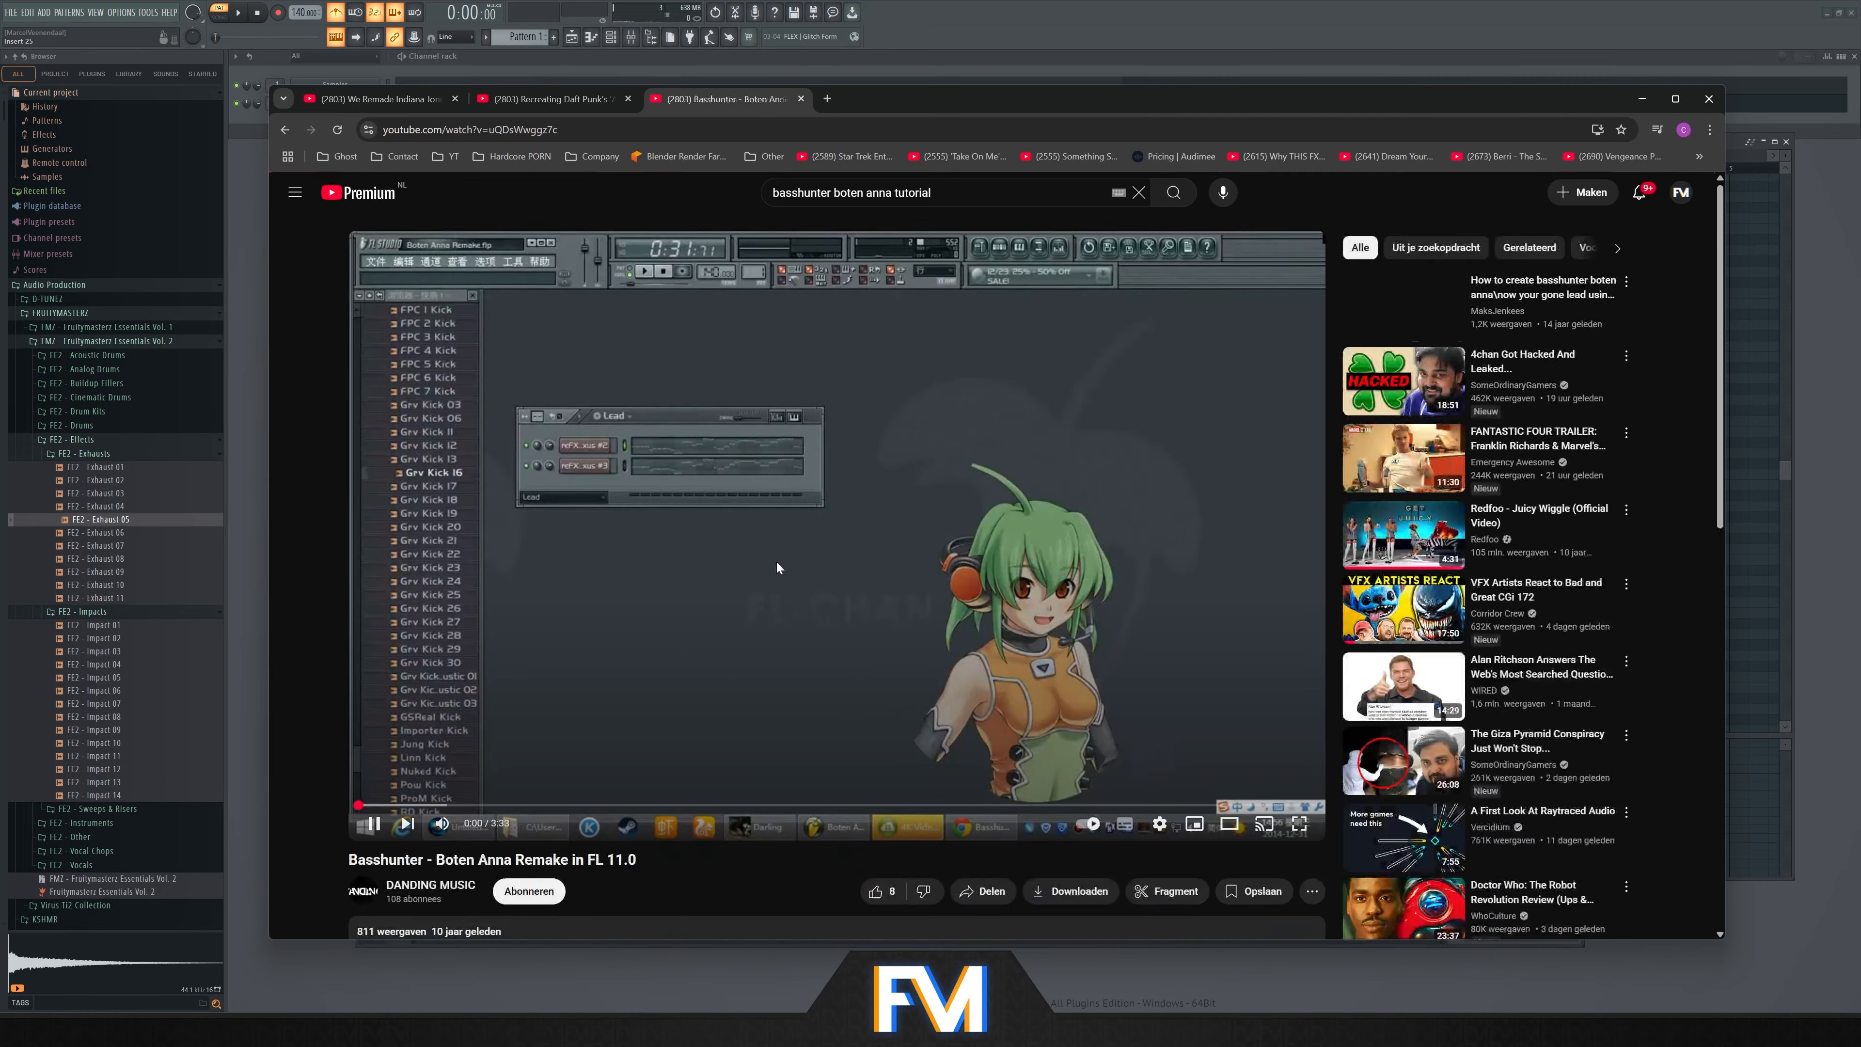
scroll(766, 565, "down", 3)
scroll(560, 709, "up", 5)
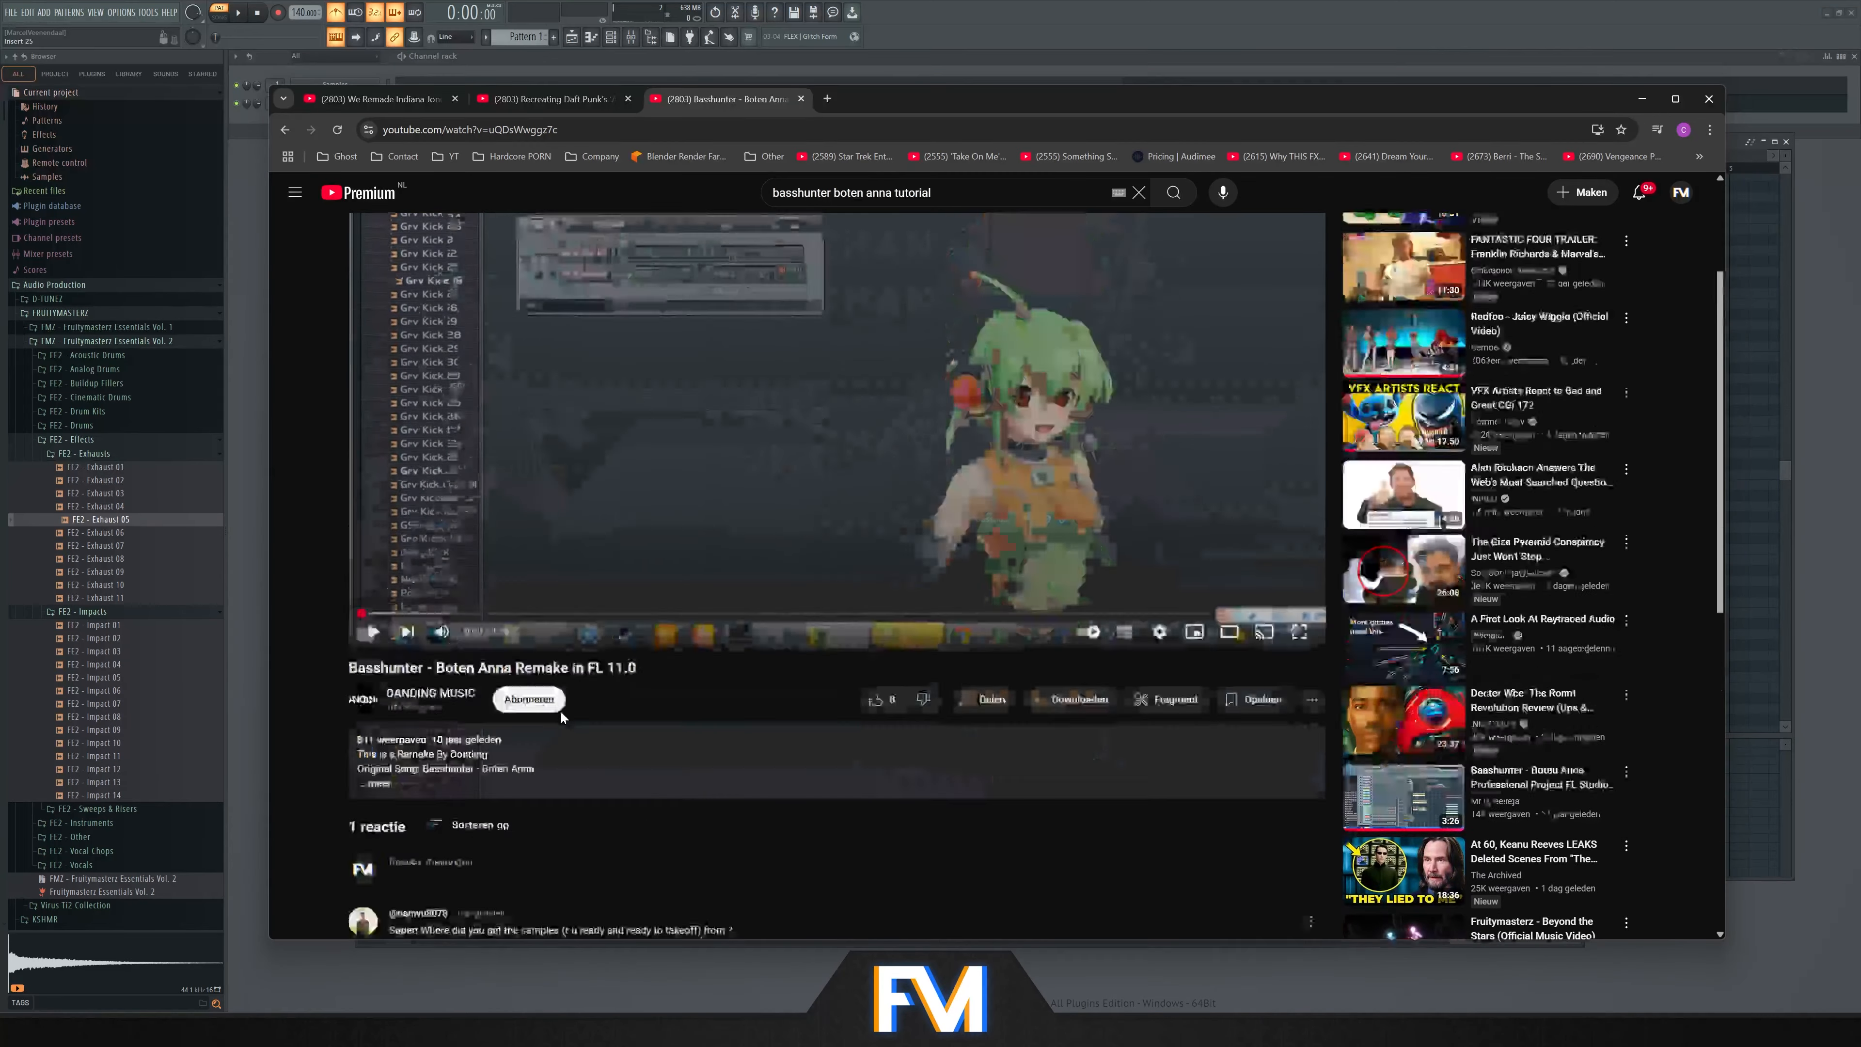
left_click_drag(622, 805, 773, 807)
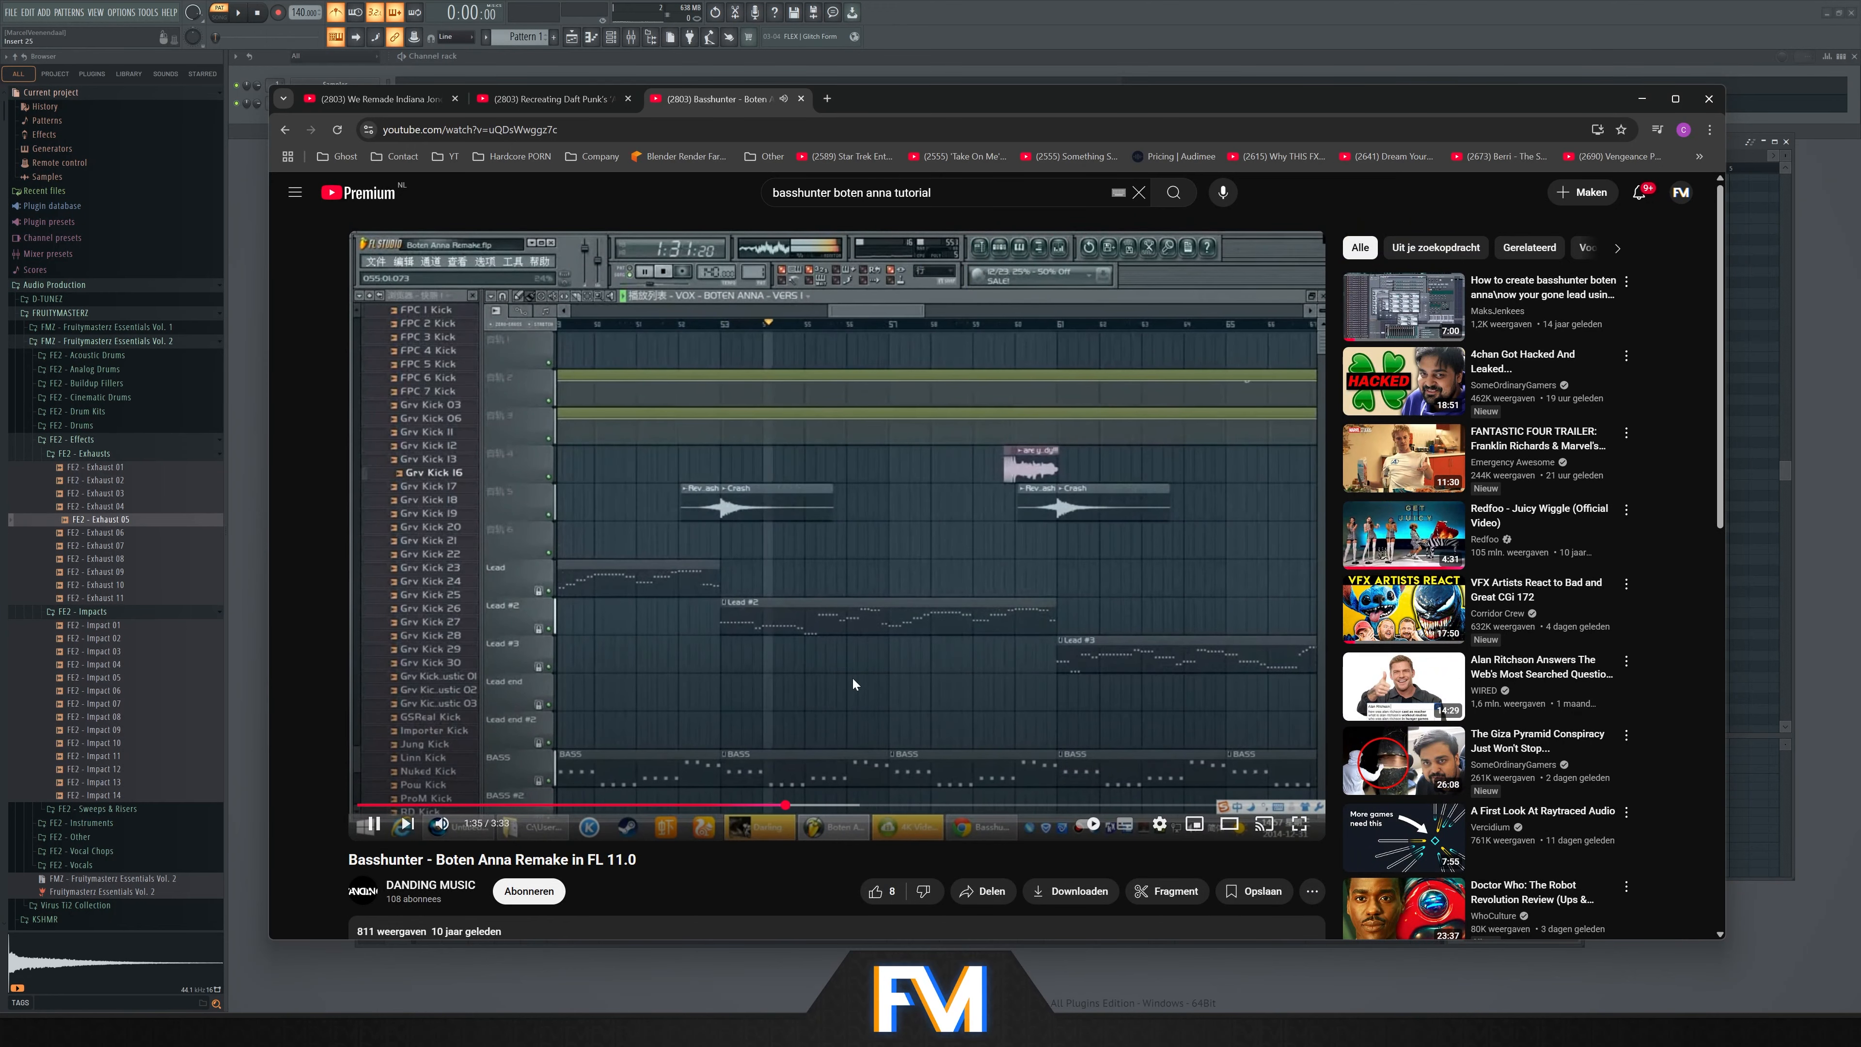
left_click(848, 667)
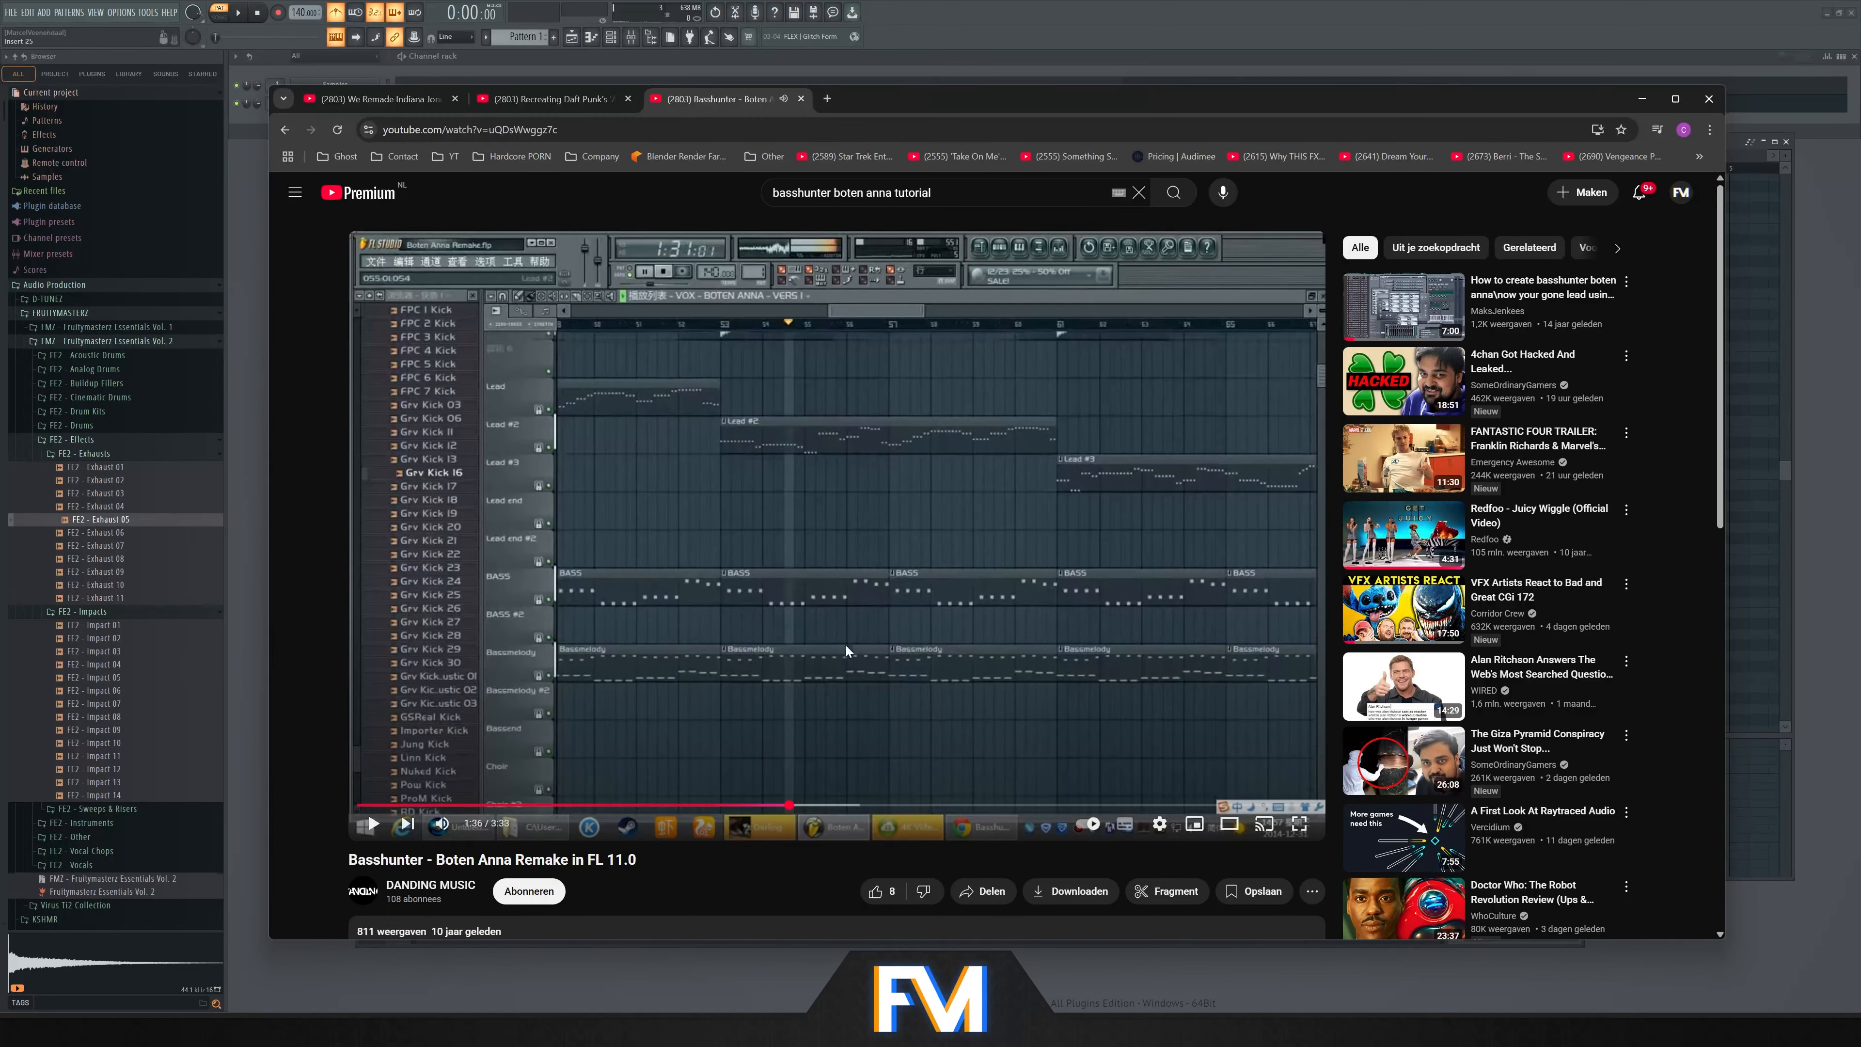
Open the video on creating the Boten Anna lead using 3xOsc and examine its envelope and oscillator settings
left_click(1114, 428)
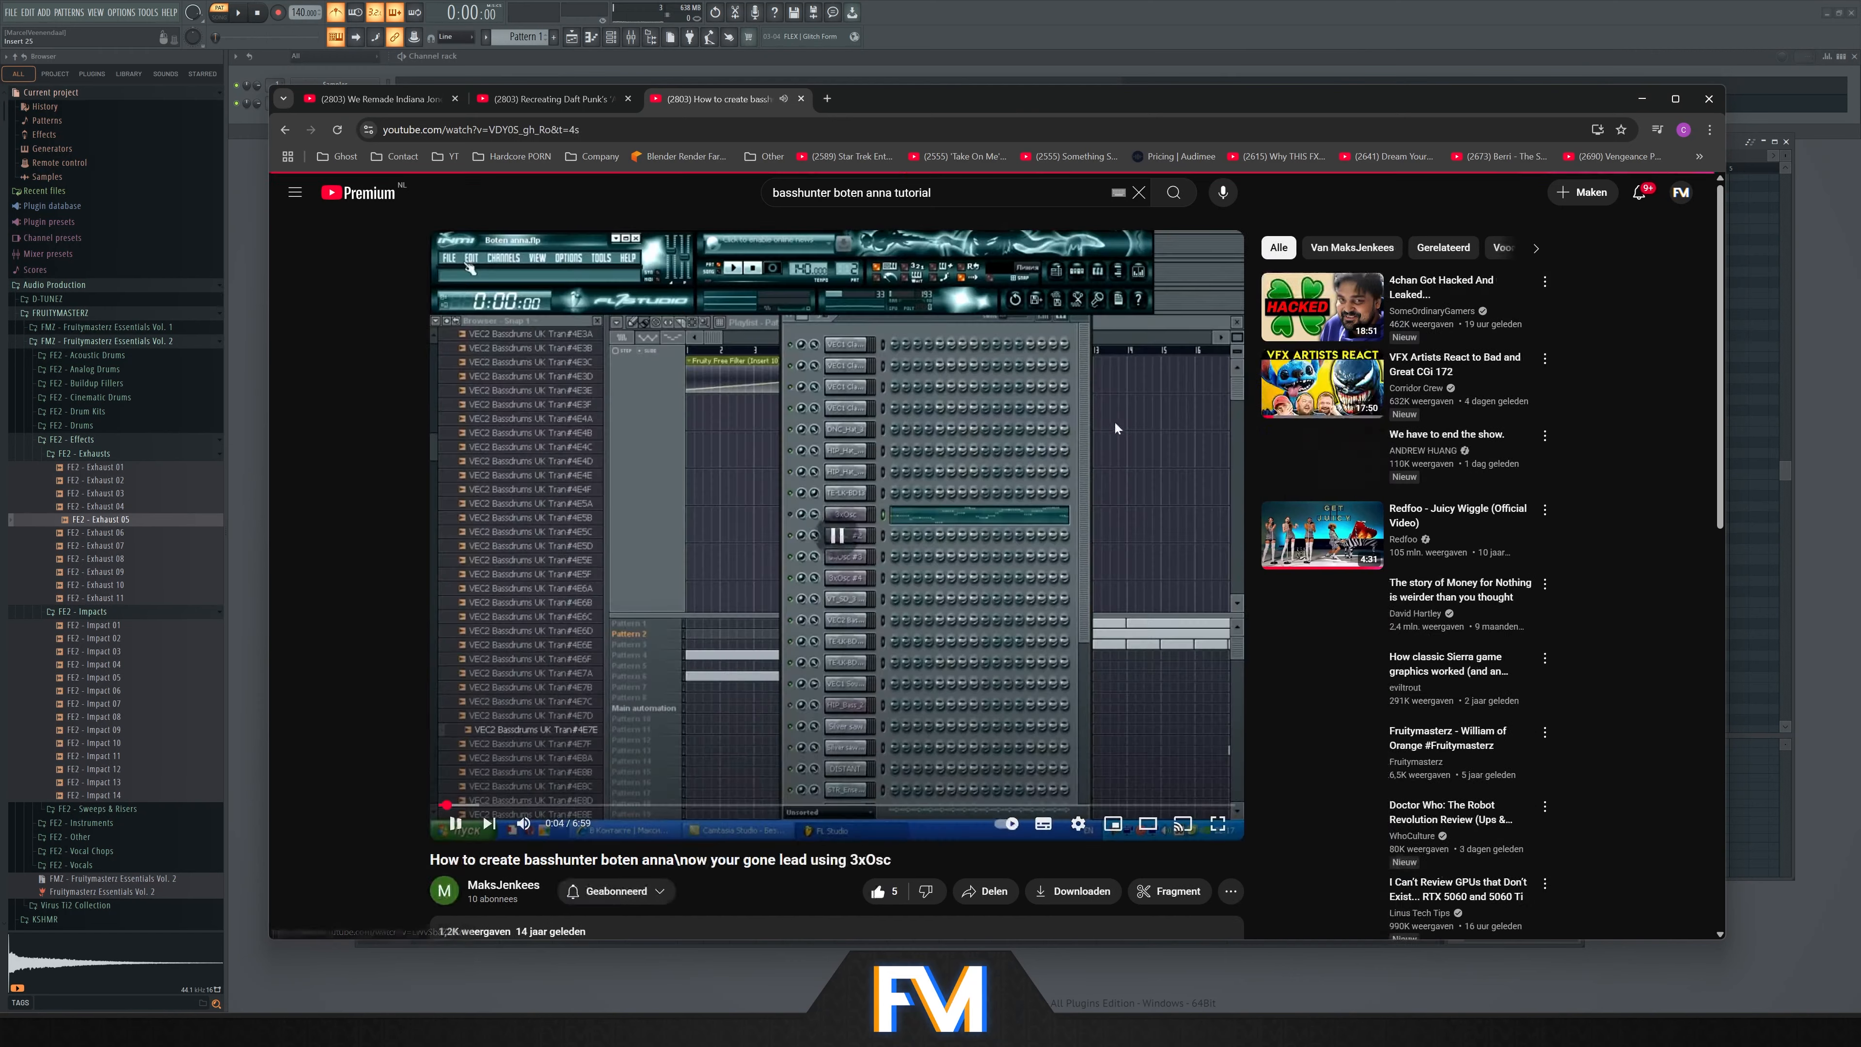
scroll(668, 638, "down", 4)
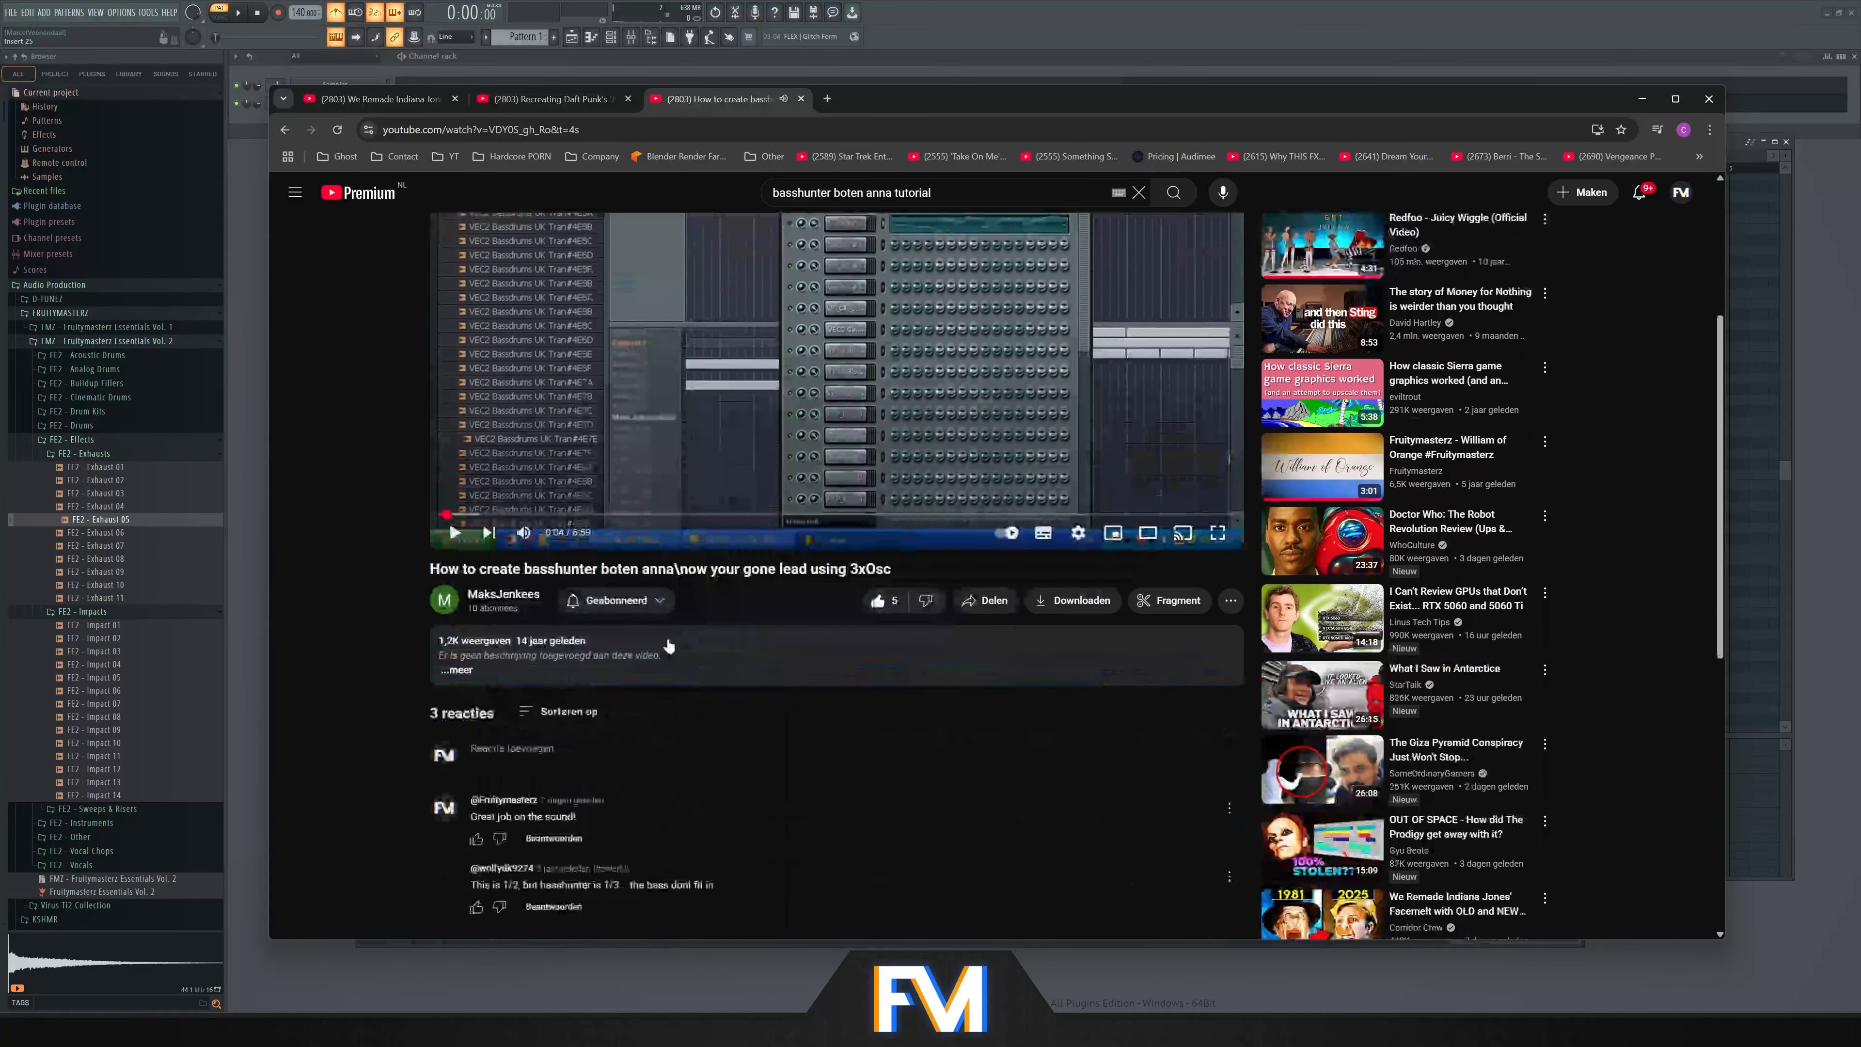
scroll(519, 839, "up", 4)
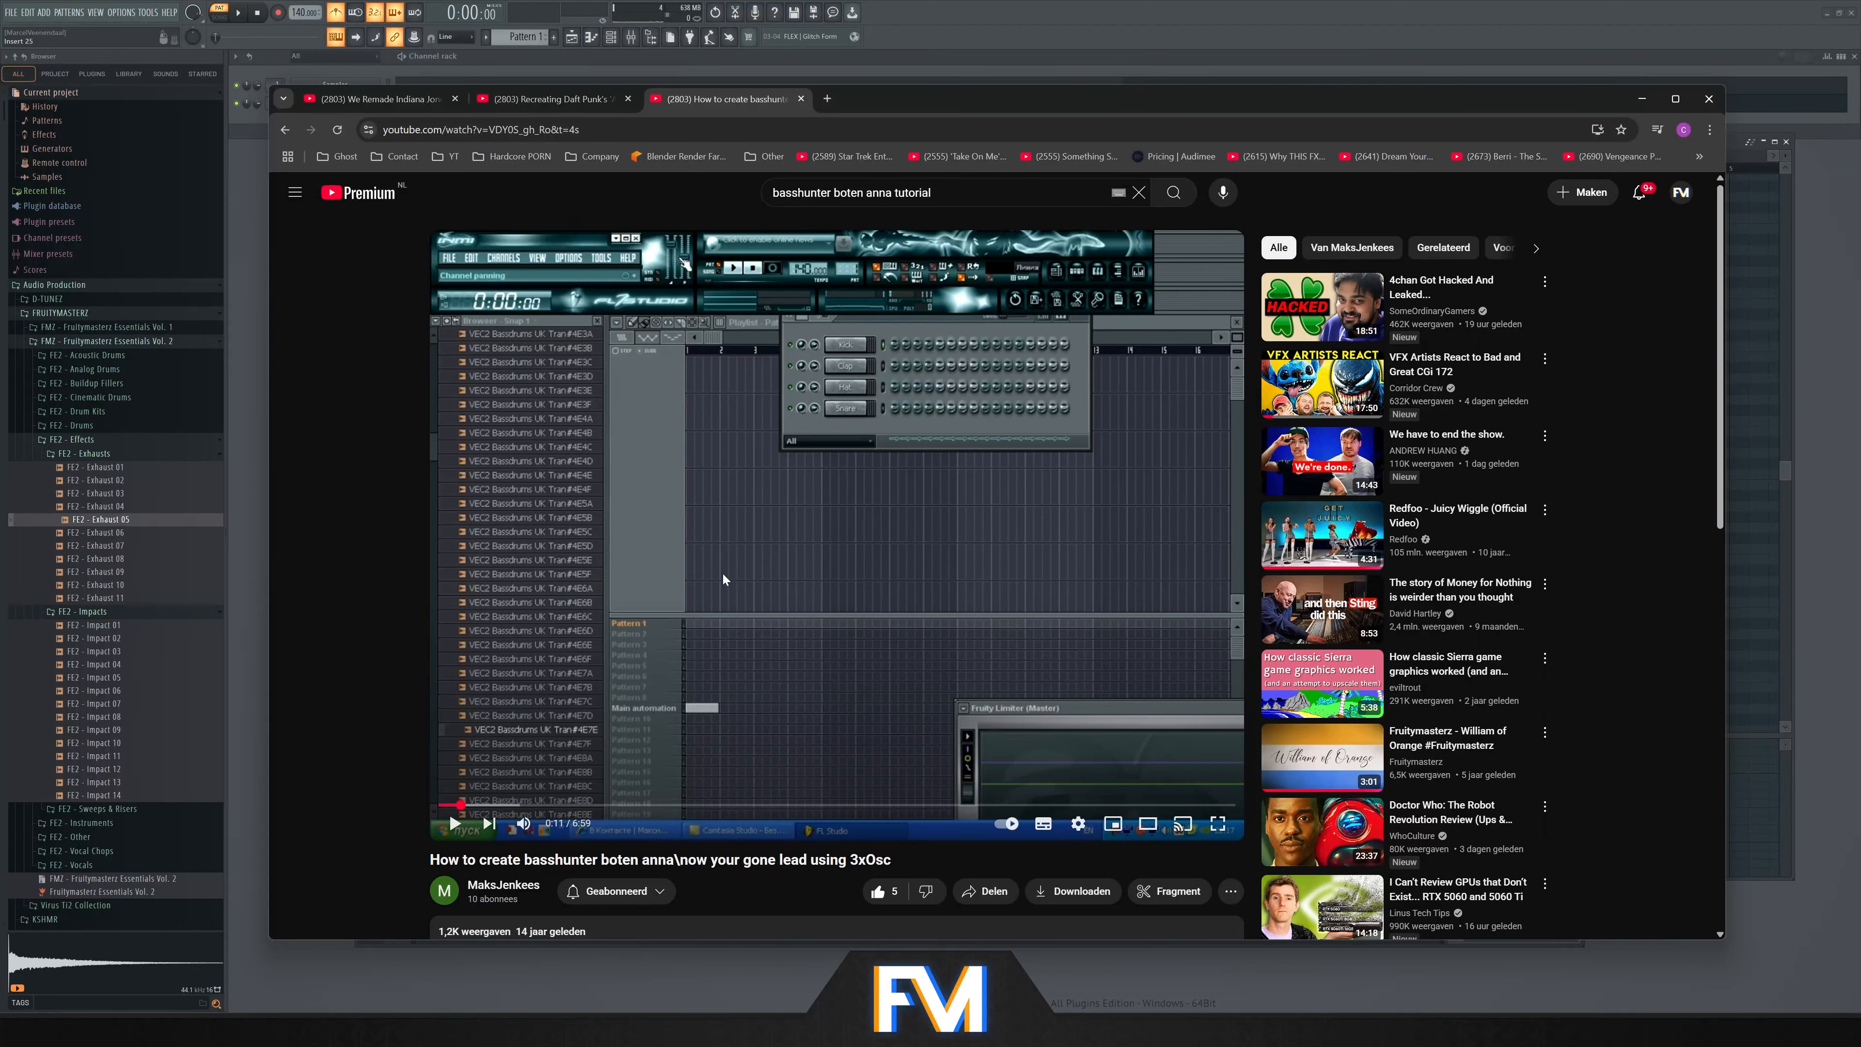
left_click(658, 677)
left_click(533, 805)
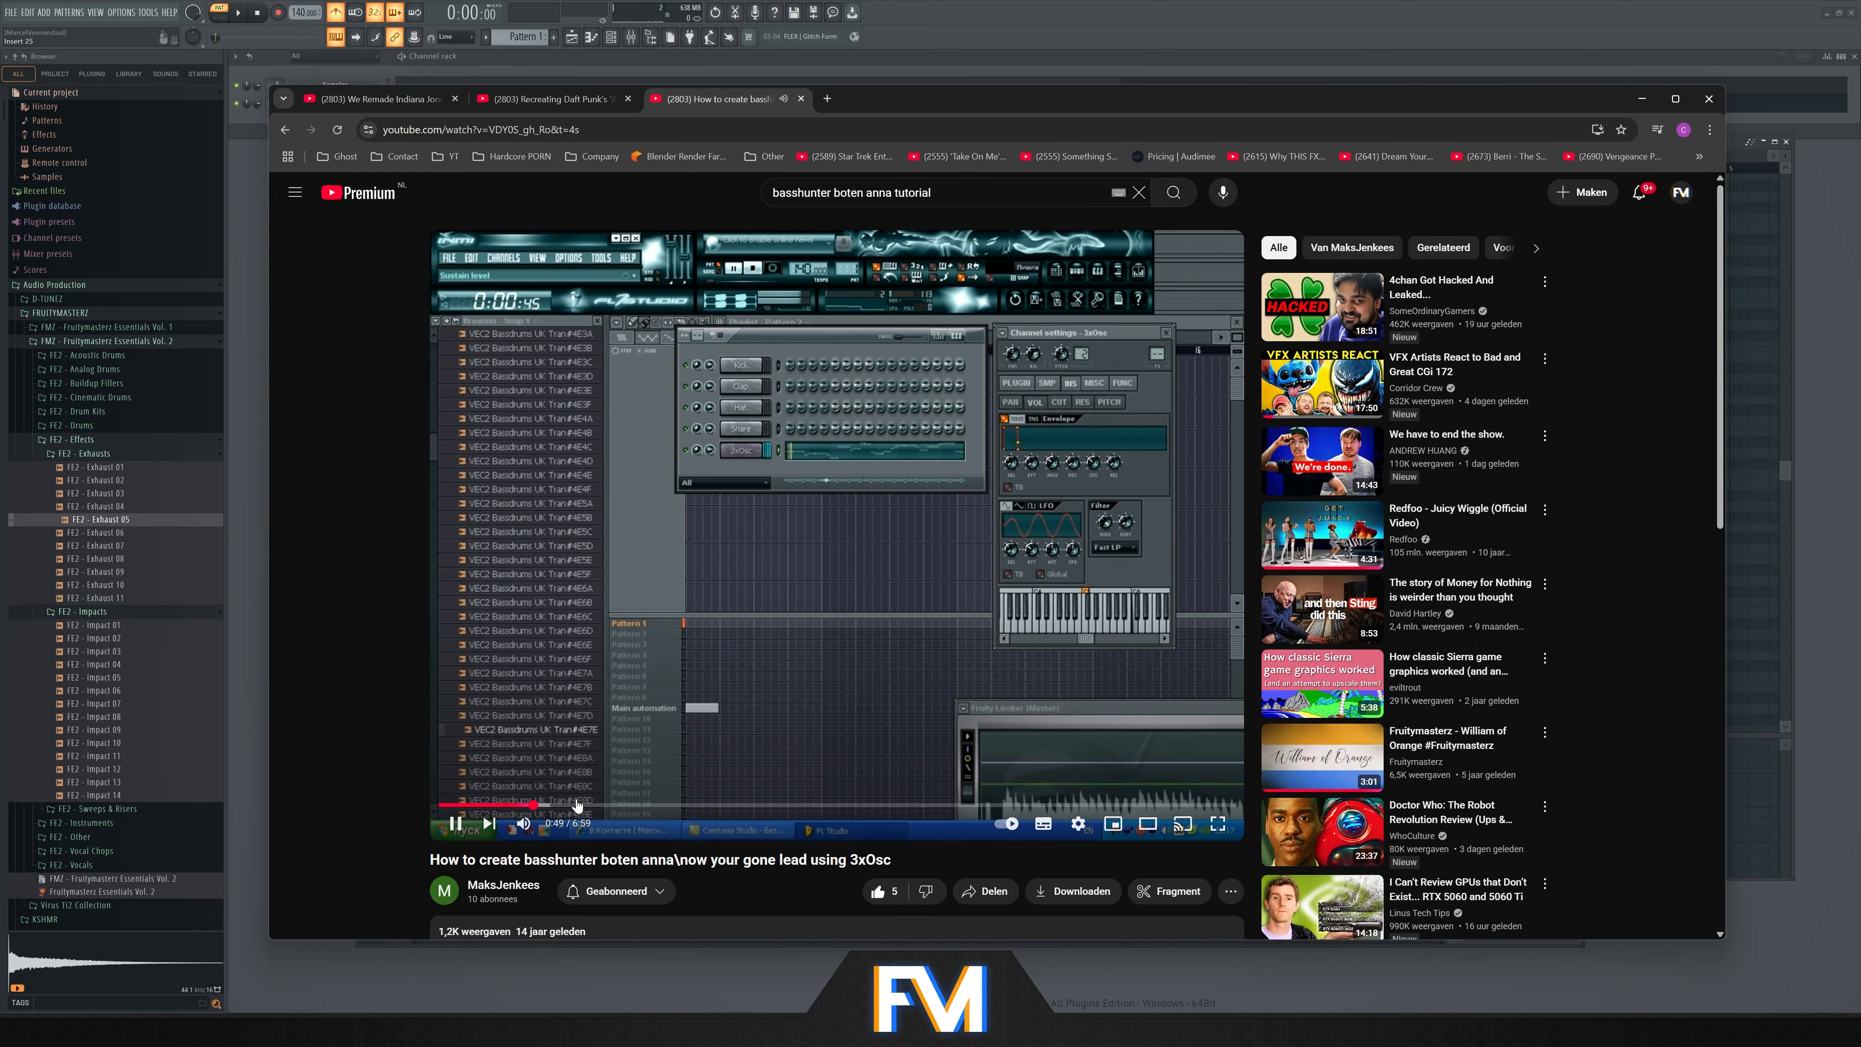
left_click(680, 773)
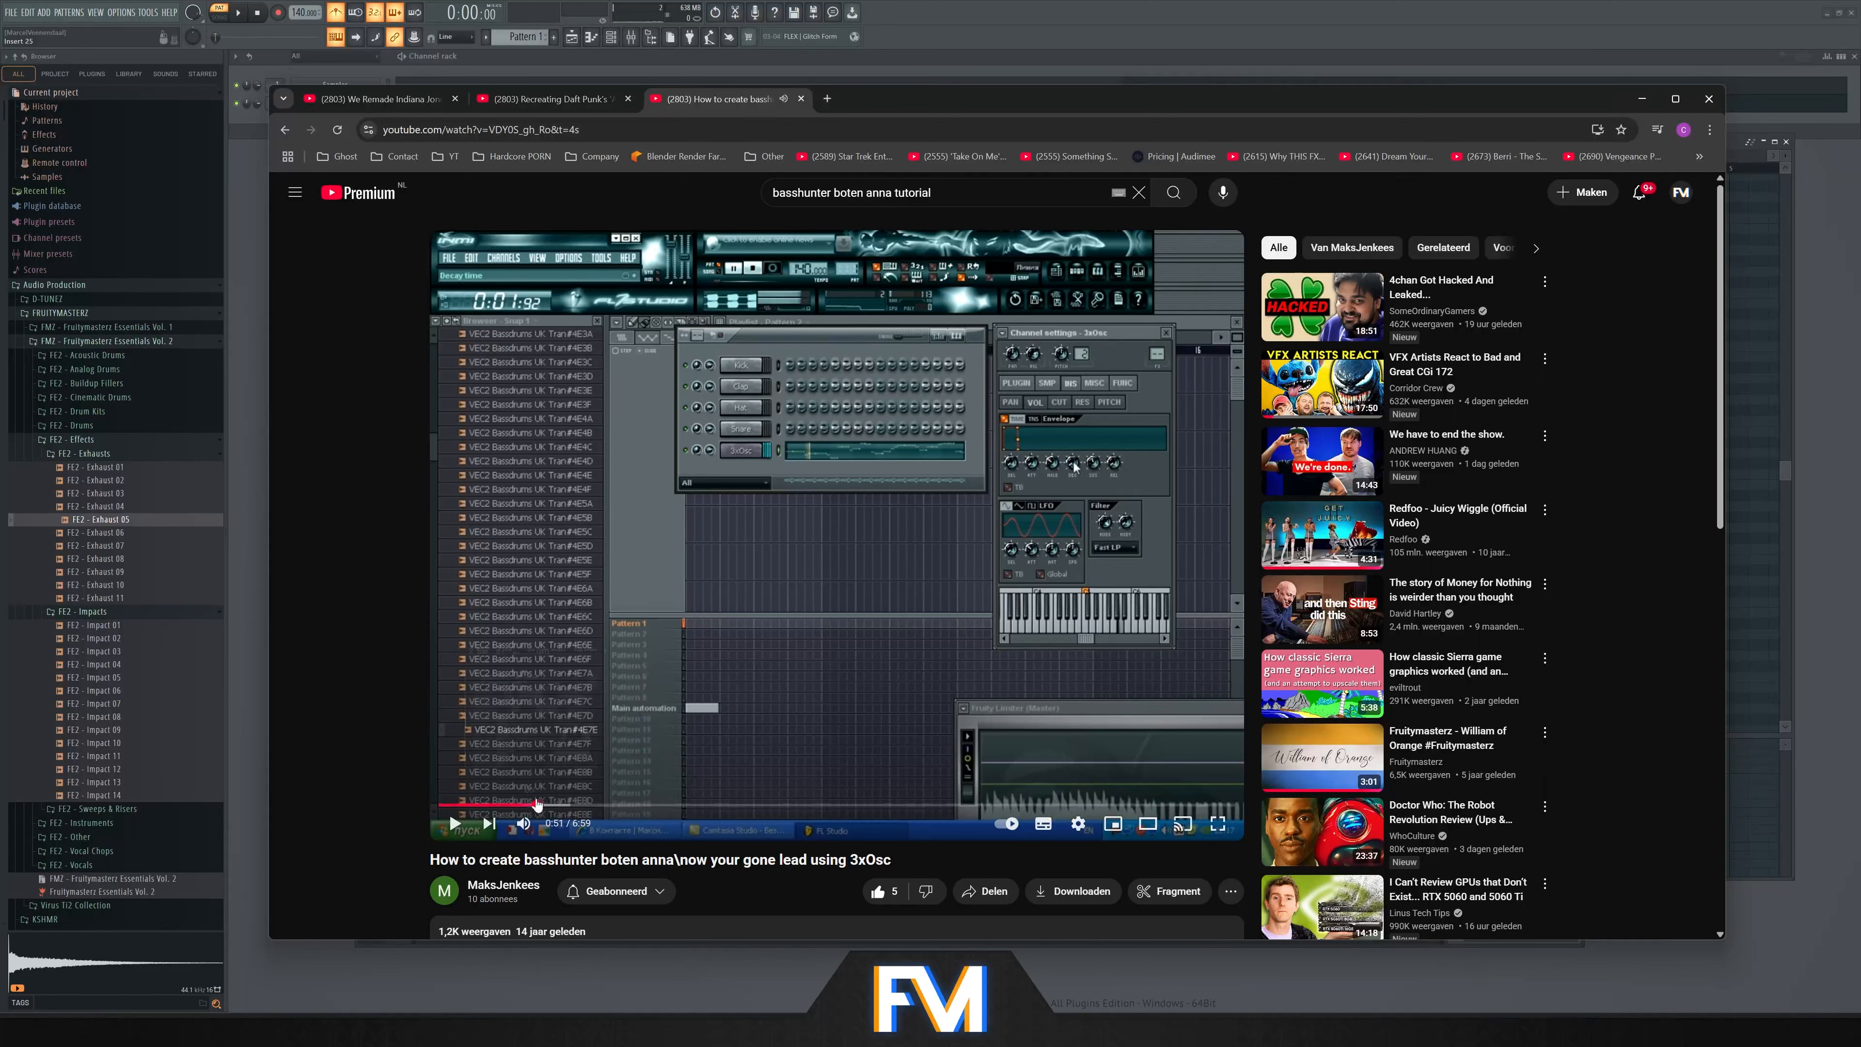
left_click(505, 804)
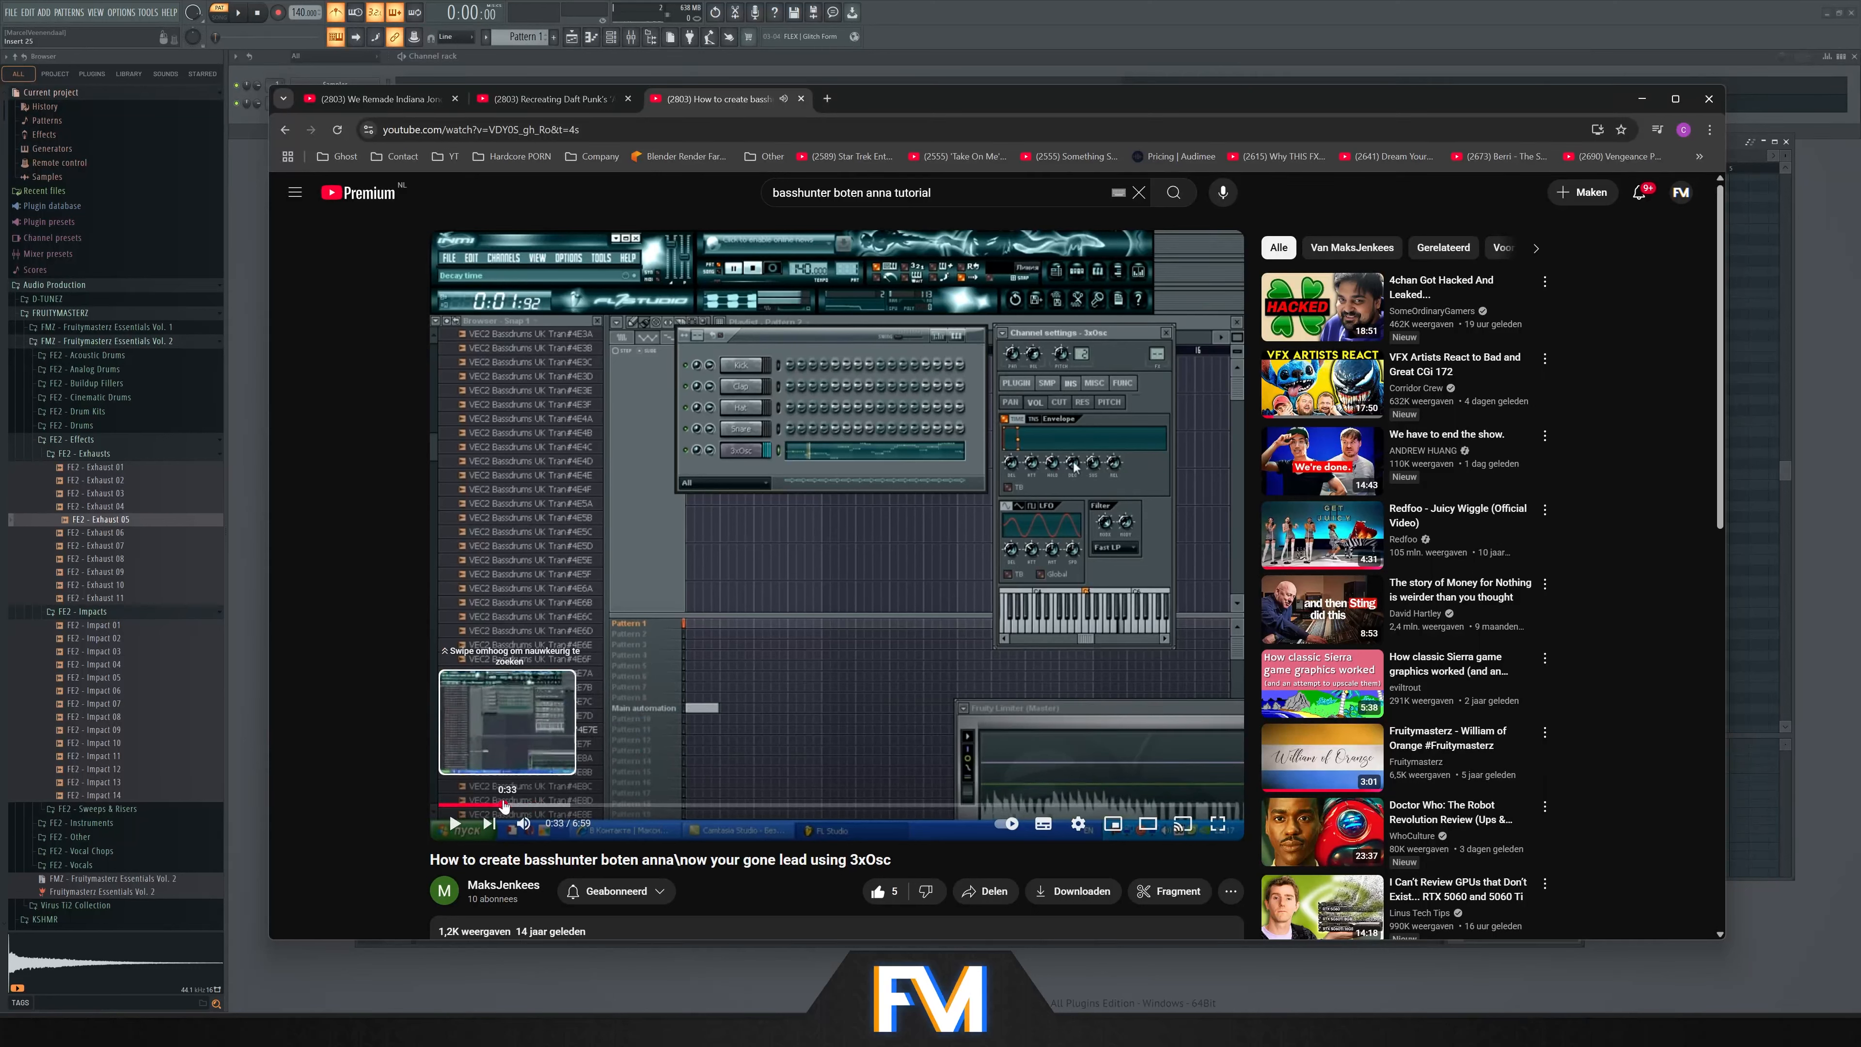
left_click(839, 589)
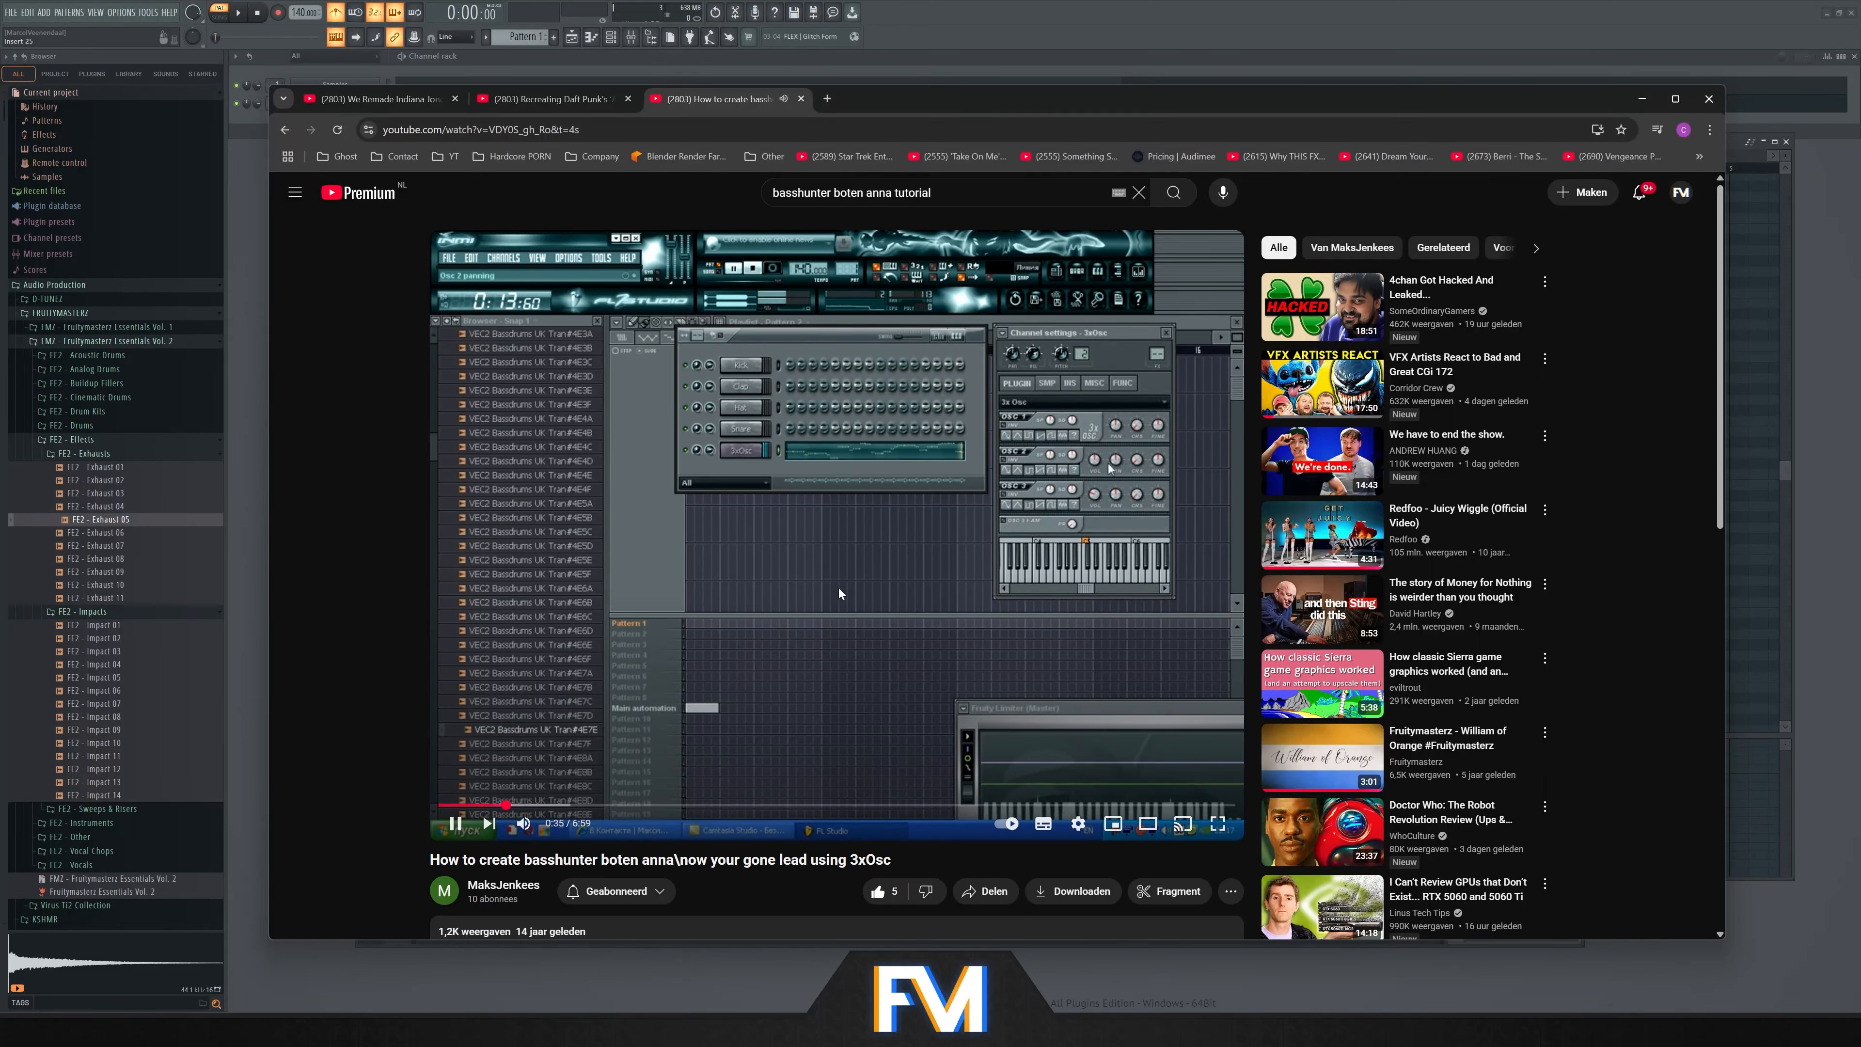
left_click(839, 593)
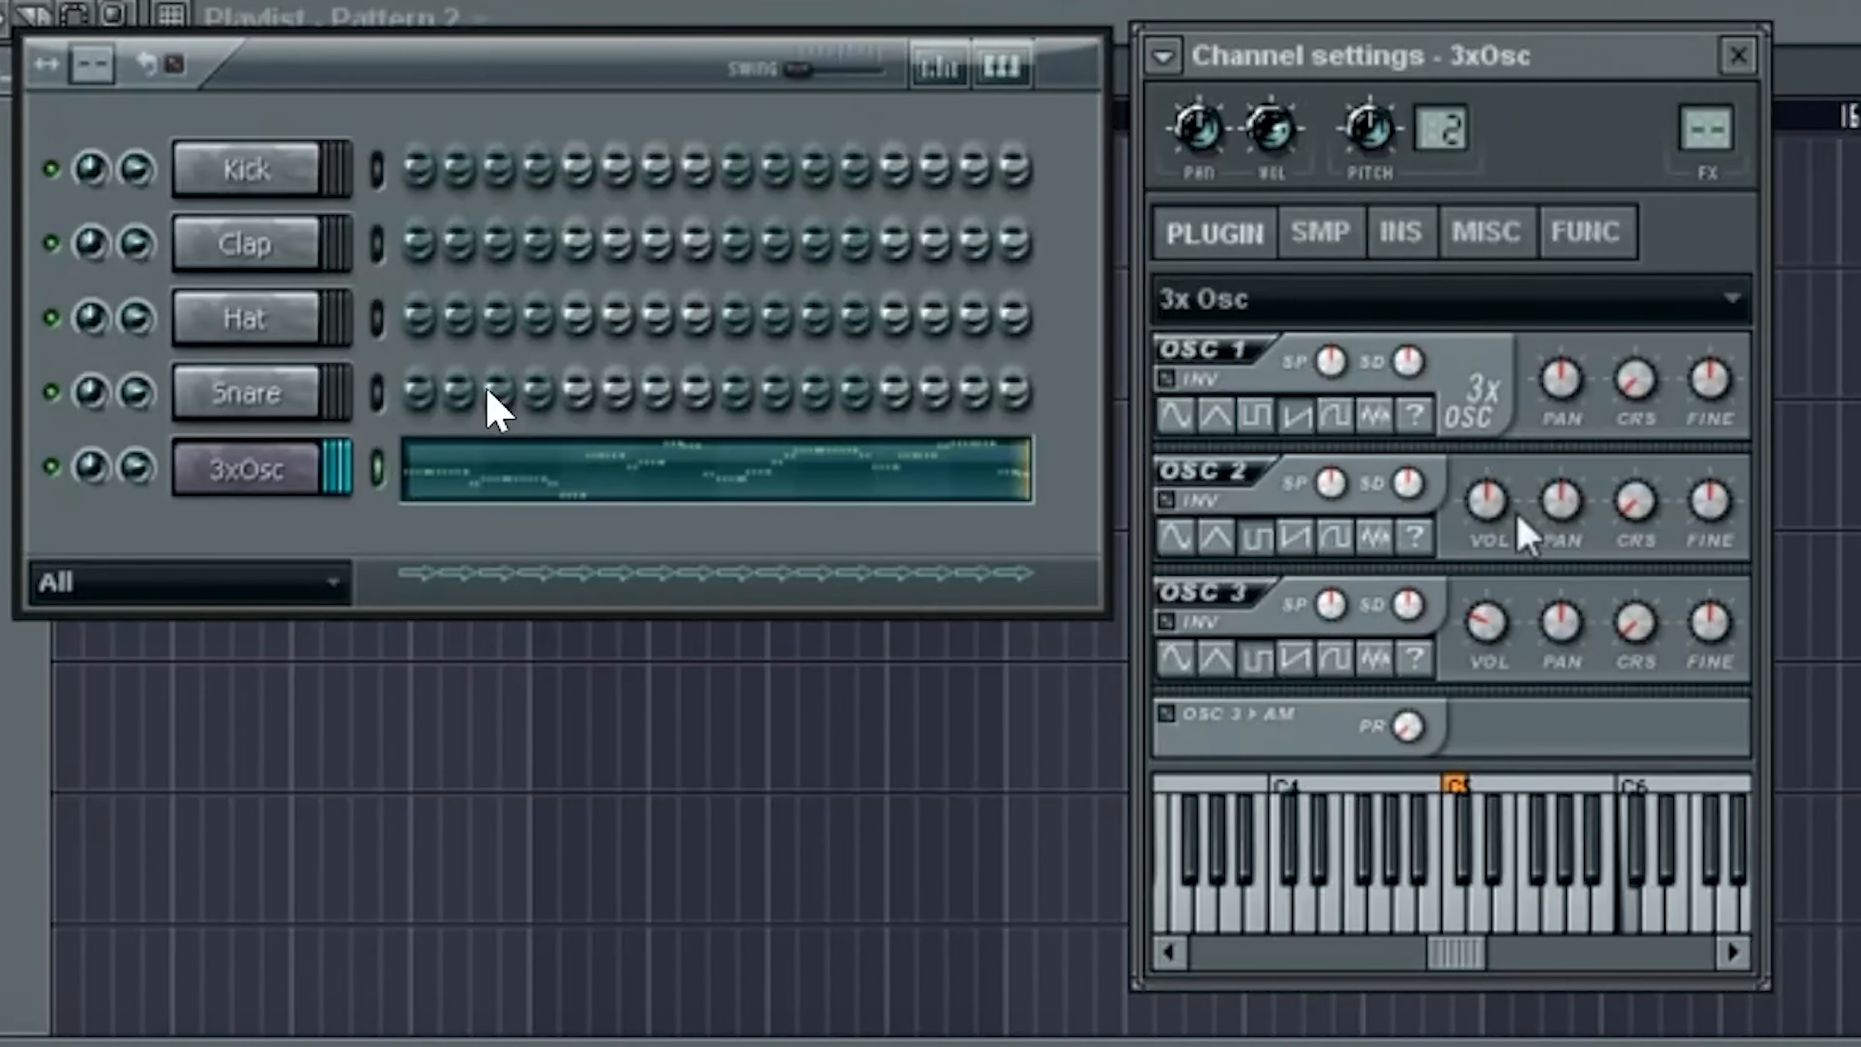
Switch back to FL Studio, audition Serum 2 with a single note and the existing melody, and move its window off the notes
right_click(810, 427)
left_click(894, 412)
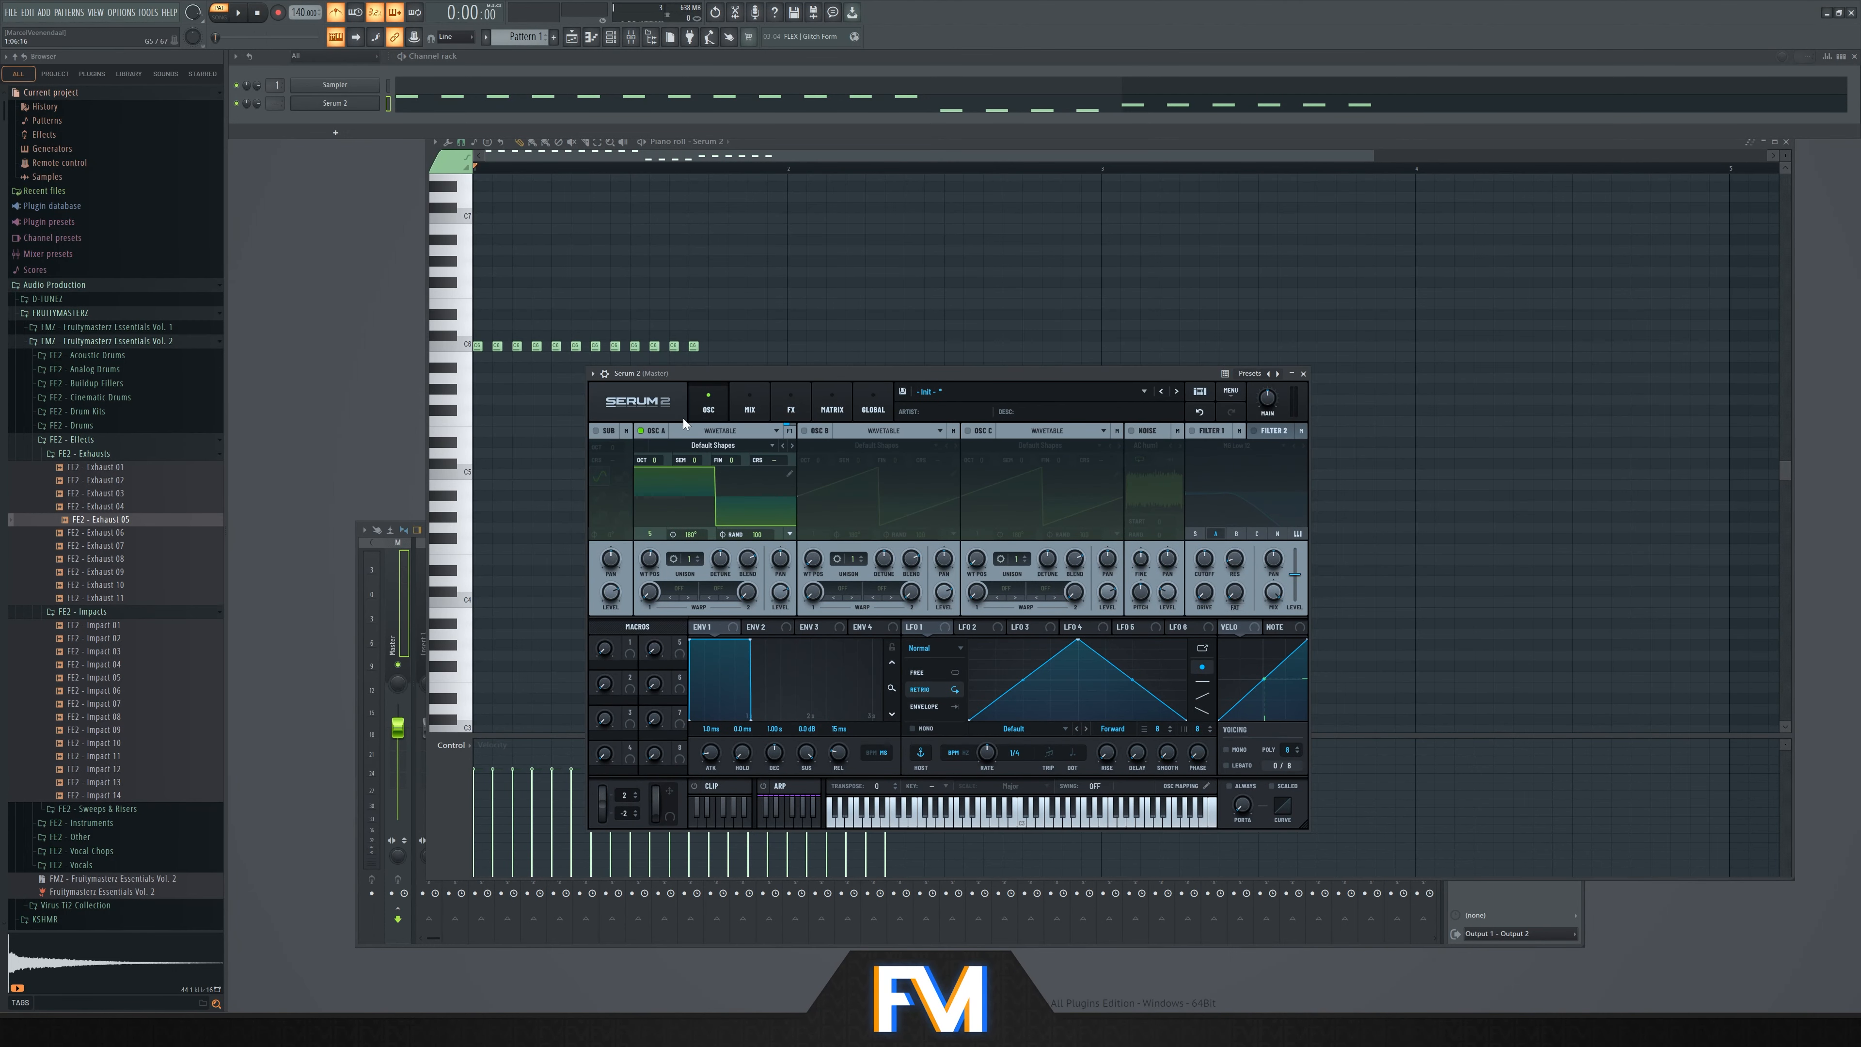
key("n")
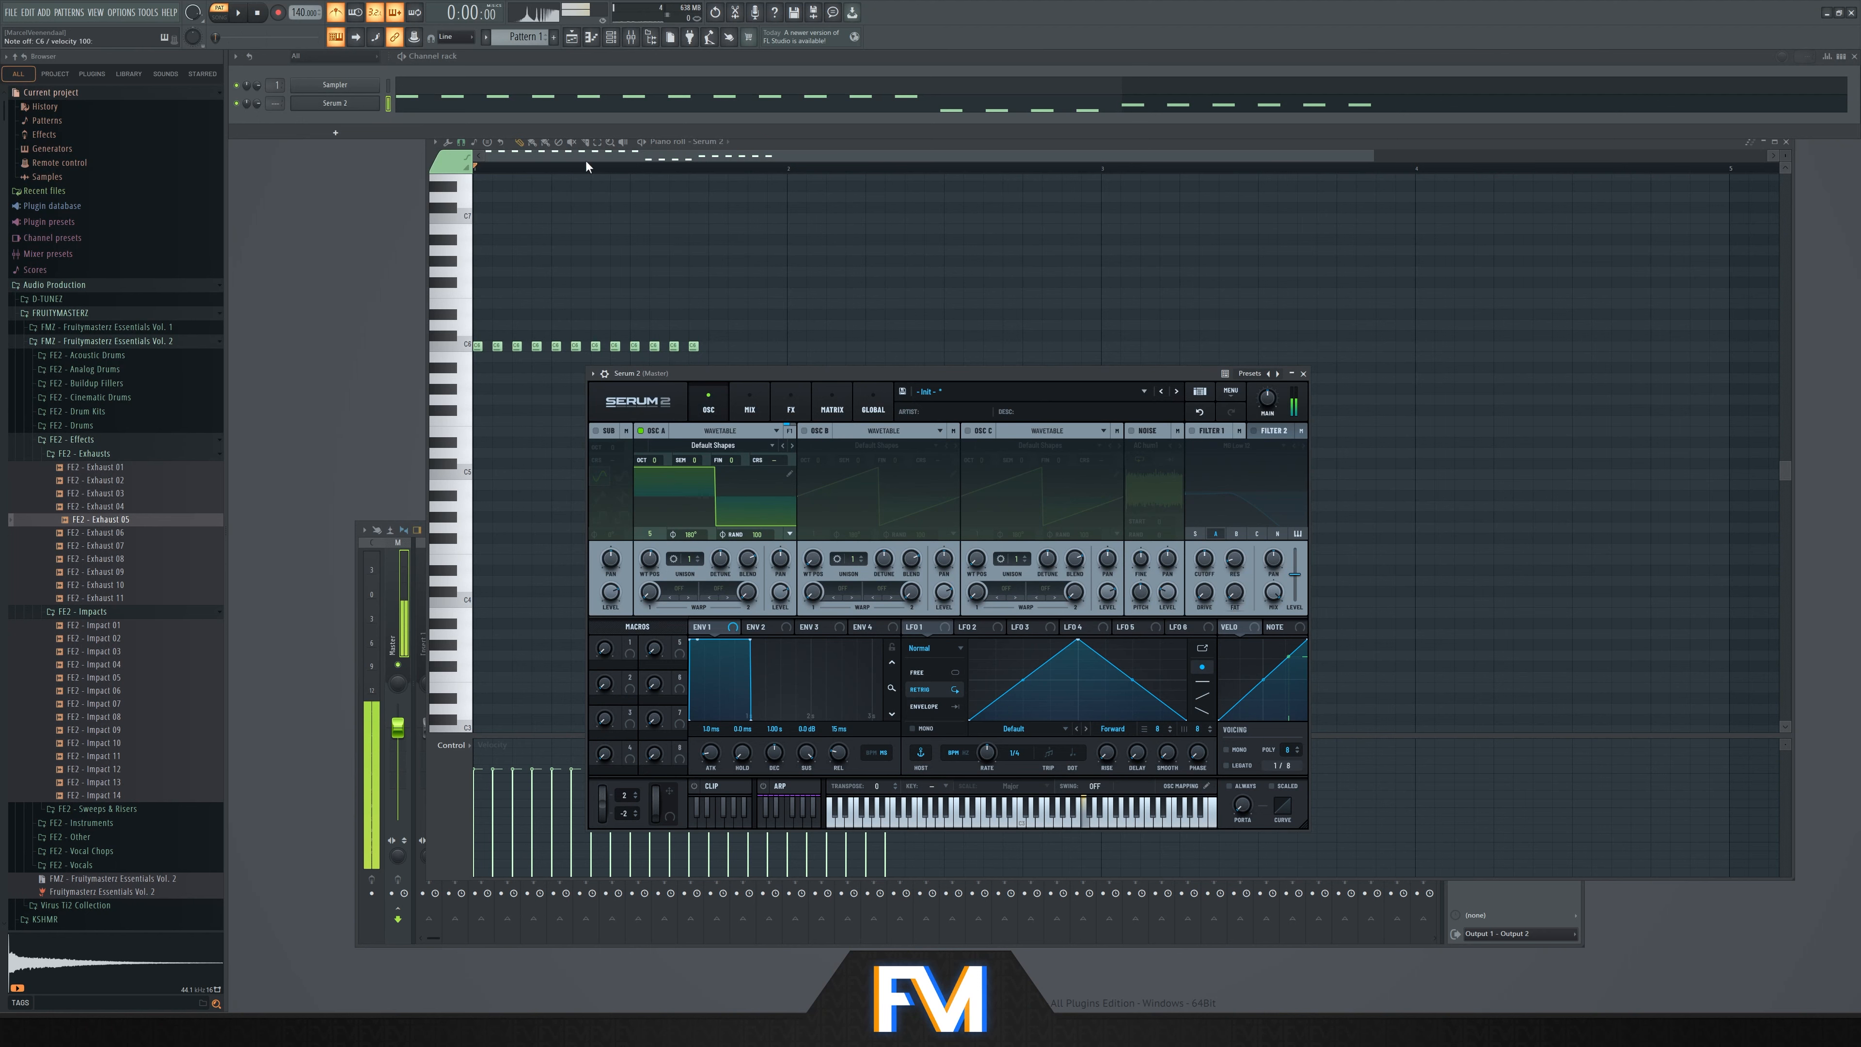
key("space")
left_click_drag(811, 374, 1006, 392)
key("space")
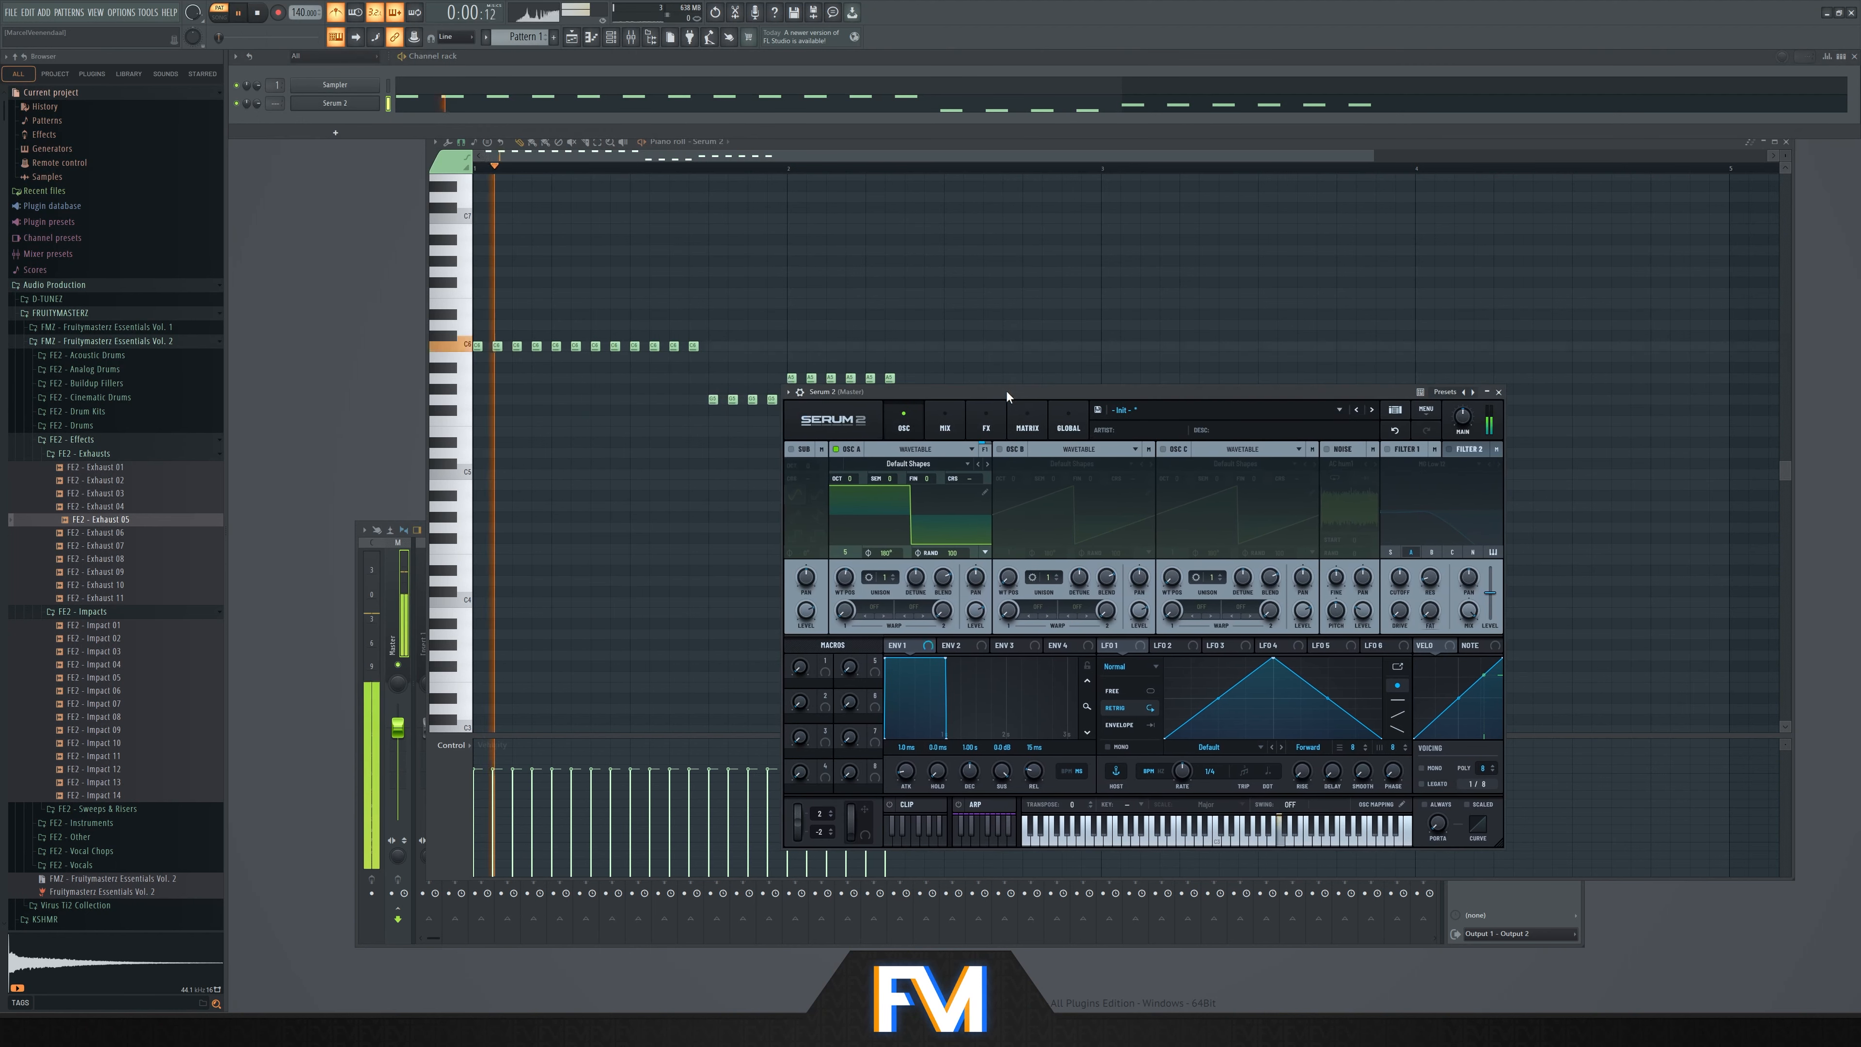
right_click(961, 312)
key("space")
Delete all notes of the melody and set the piano roll snap to 1/6 beat
key("ctrl+a")
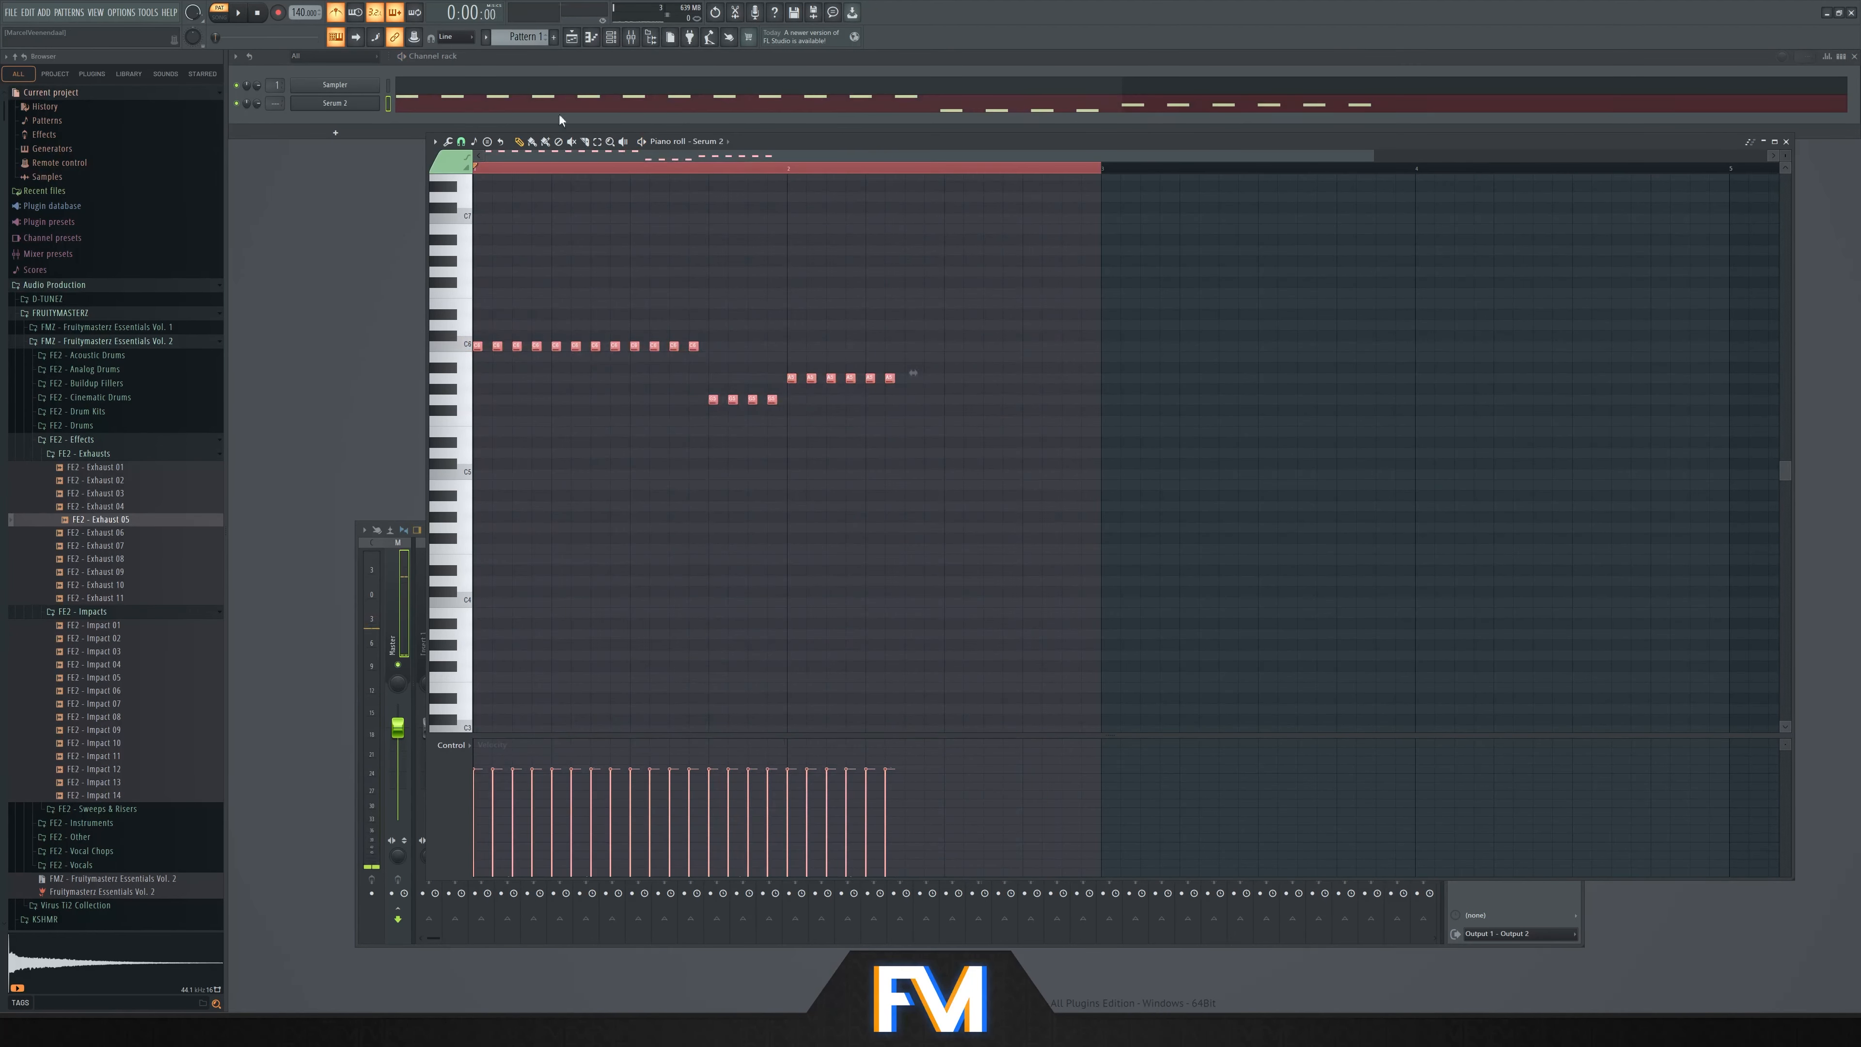
key("Delete")
left_click(435, 142)
mouse_move(495, 210)
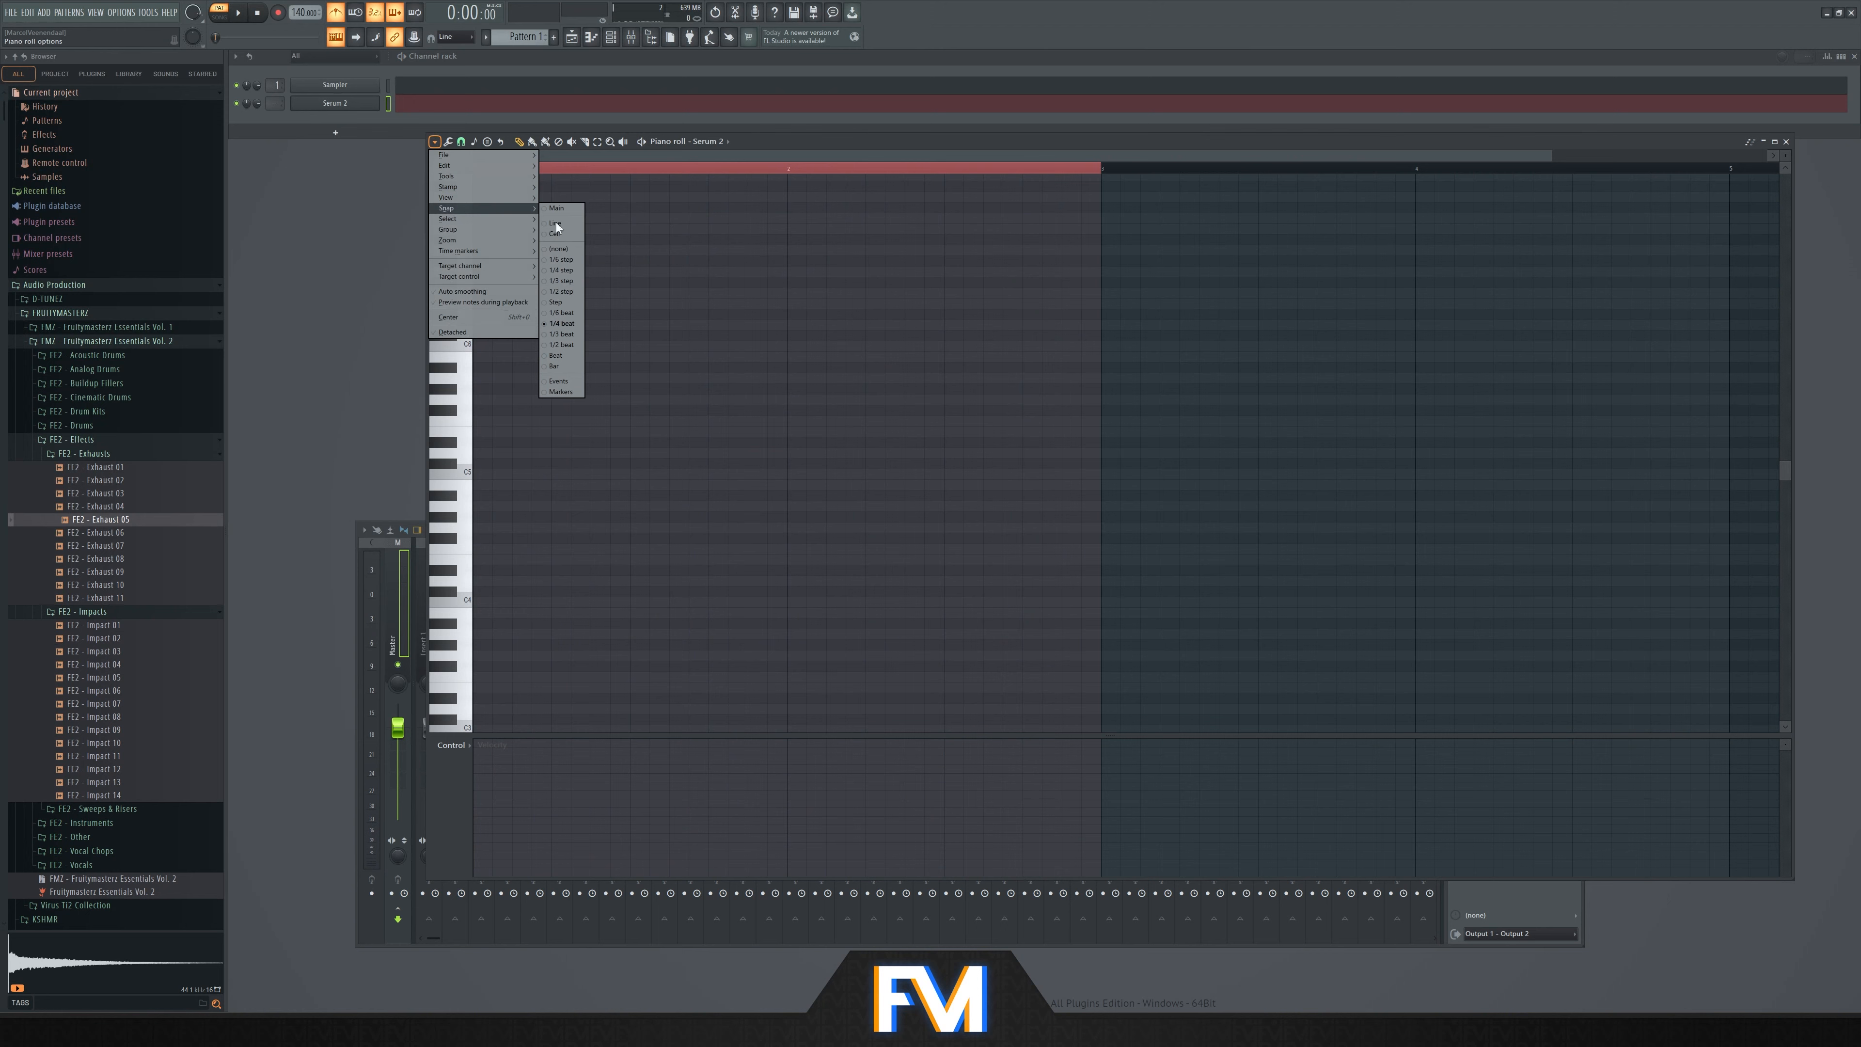
left_click(570, 314)
Fill bar 1 with twelve evenly spaced short C6 notes, checking the rhythm by playing the pattern back
scroll(479, 350, "up", 4)
left_click(480, 348)
key("space")
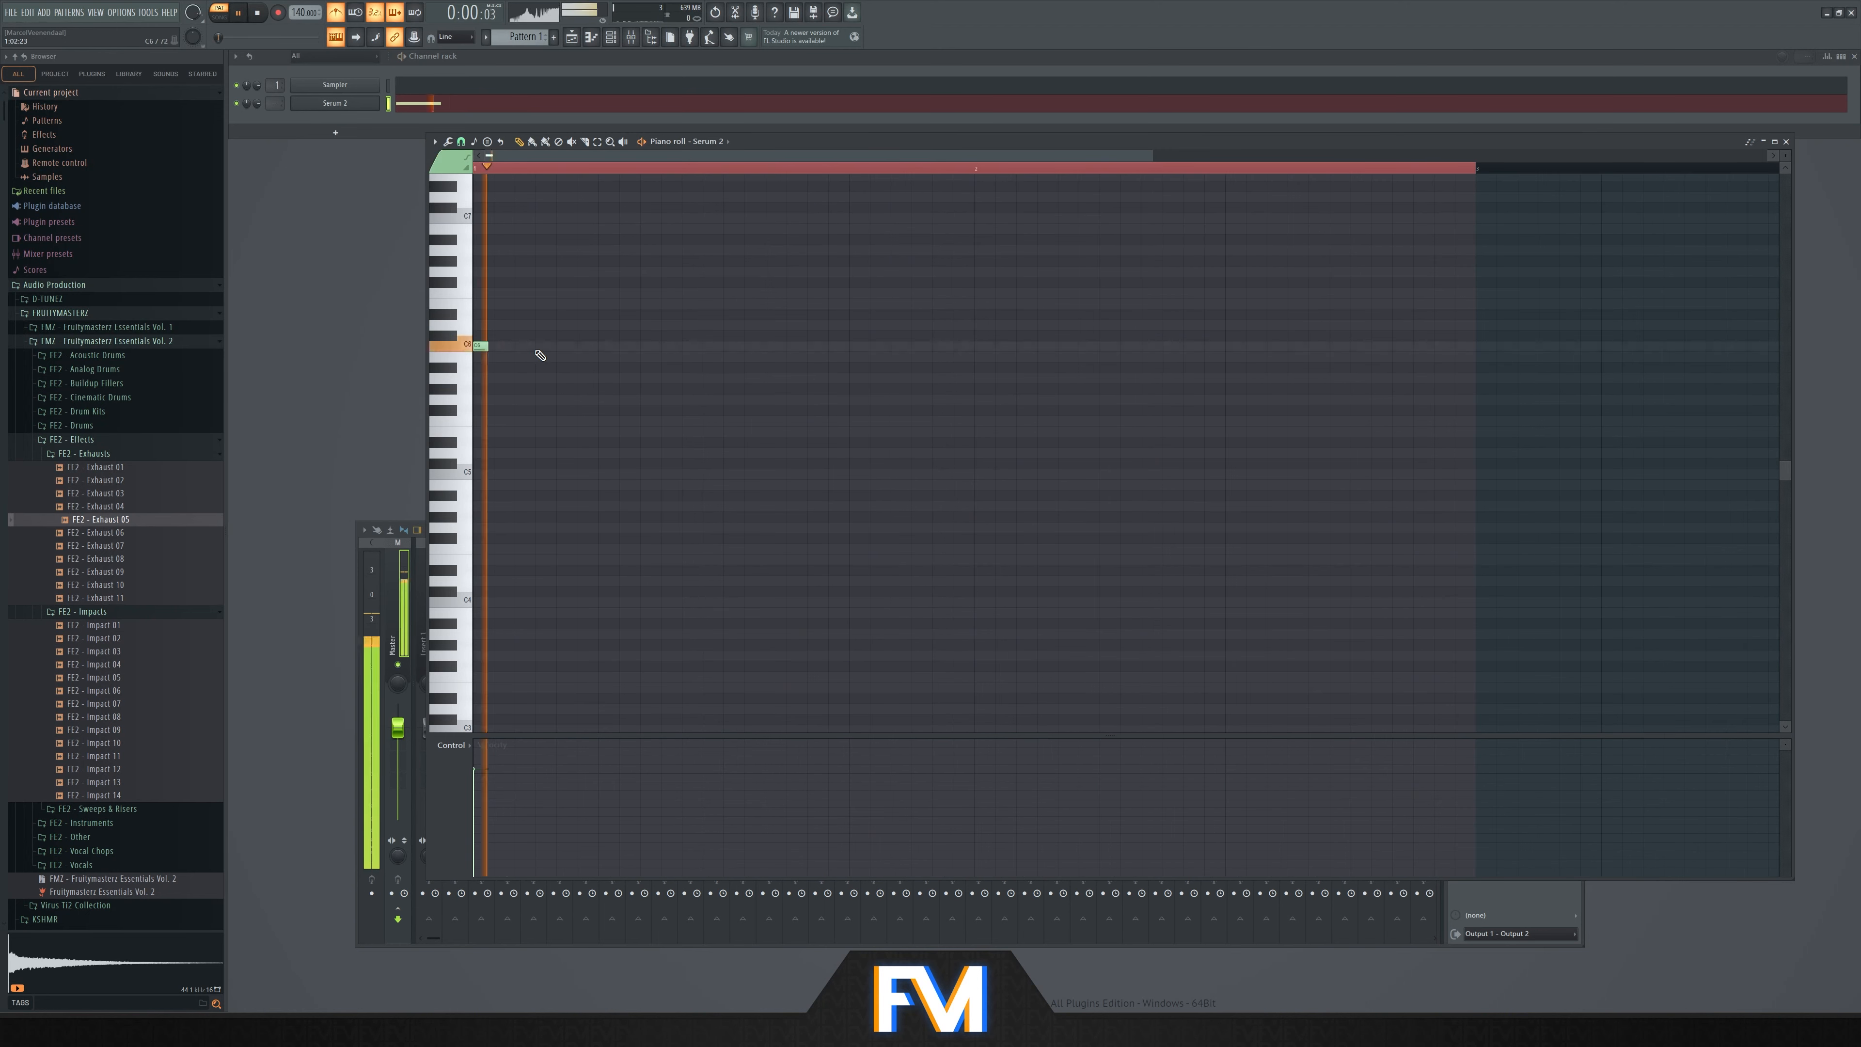
left_click(522, 345)
left_click(562, 345)
key("space")
mouse_move(561, 346)
left_mouse_down()
mouse_move(966, 345)
mouse_move(945, 346)
left_mouse_up()
key("space")
key("space")
Replace the last two C6 notes of bar 1 with two G5 notes
key("ctrl+a")
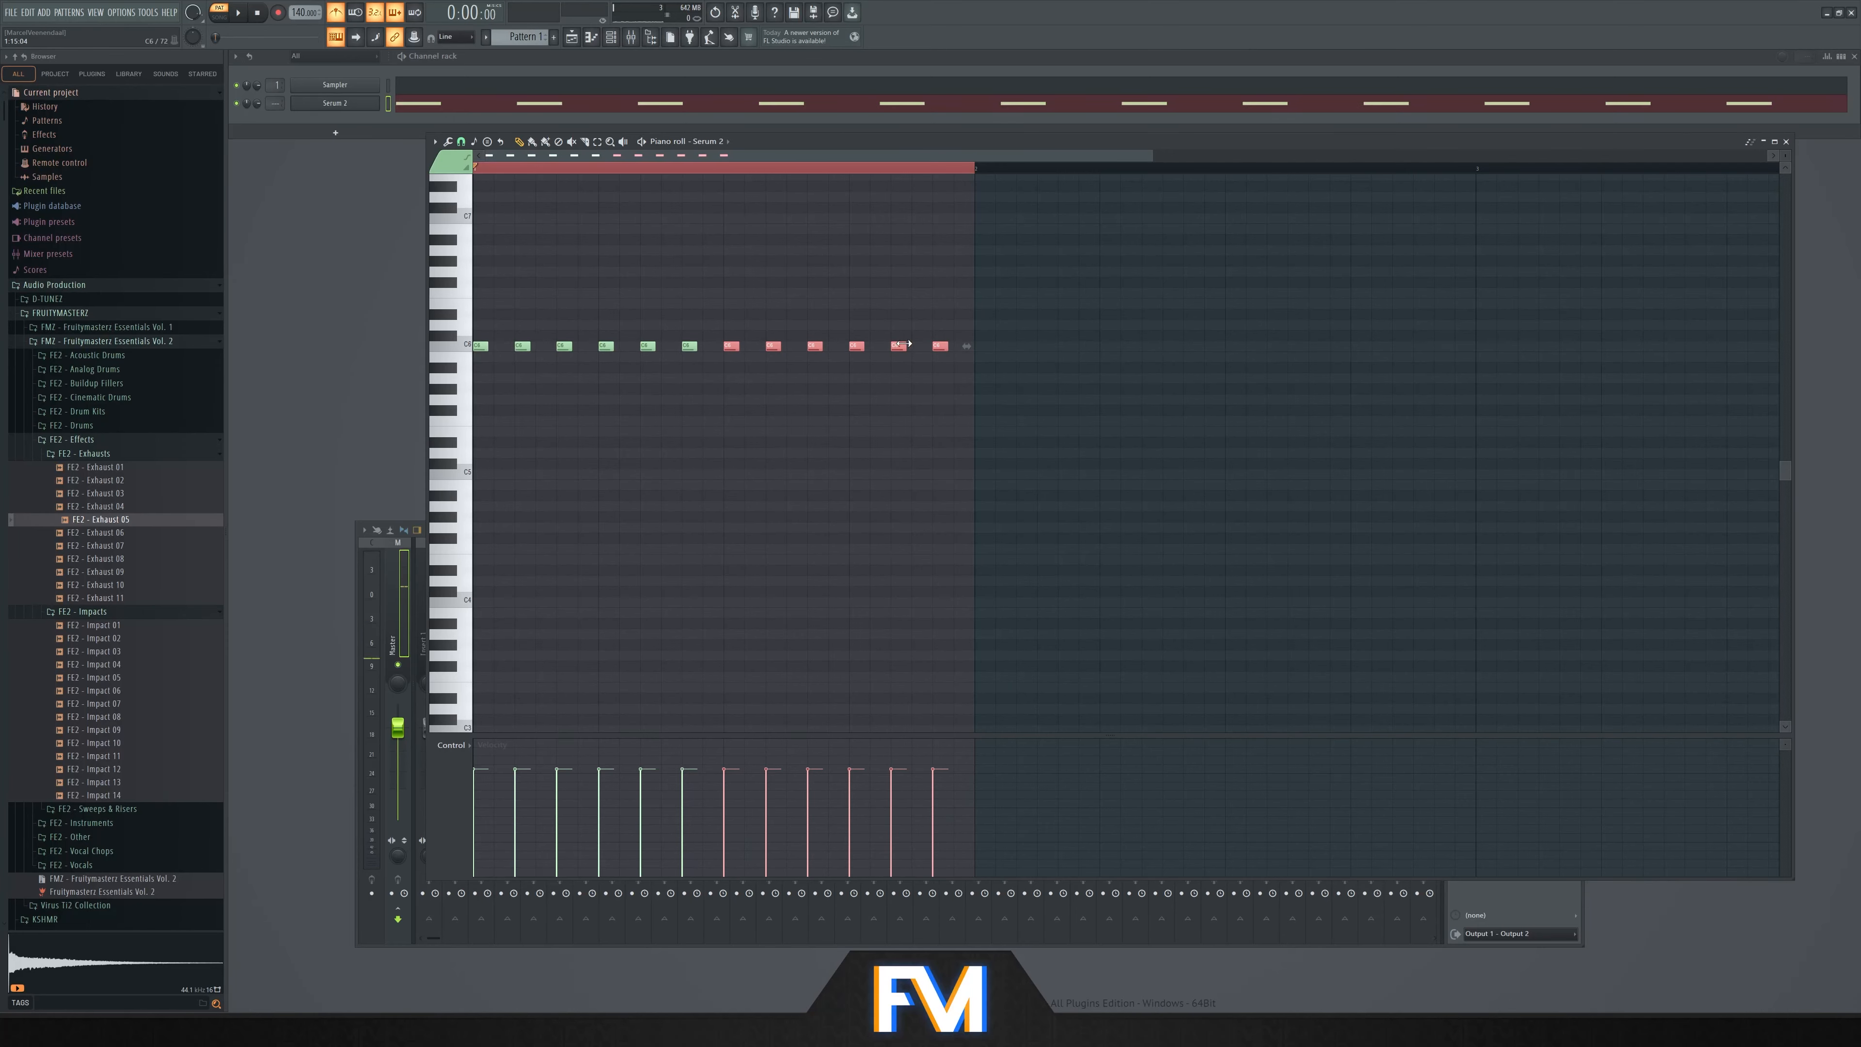
scroll(943, 349, "down", 3)
left_click(767, 392, "ctrl")
key("space")
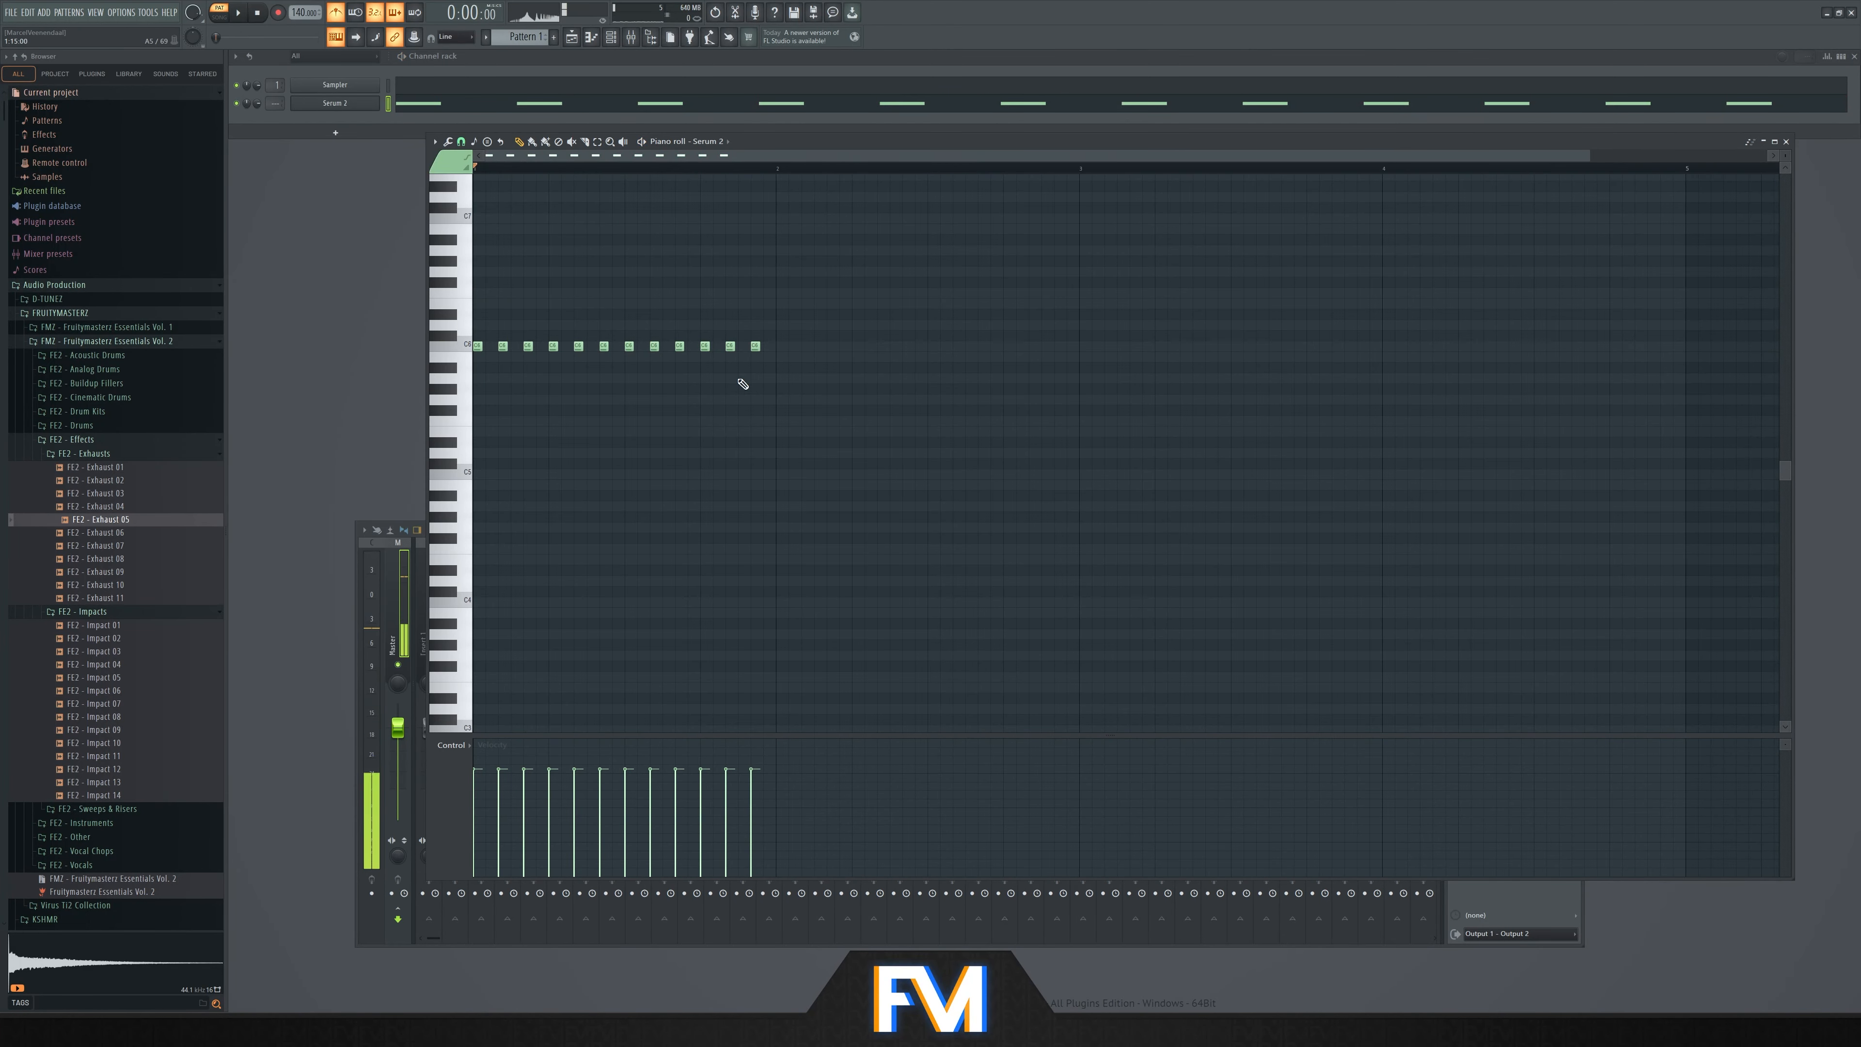
left_click(731, 399)
left_click(756, 399)
right_click(756, 347)
right_click(730, 346)
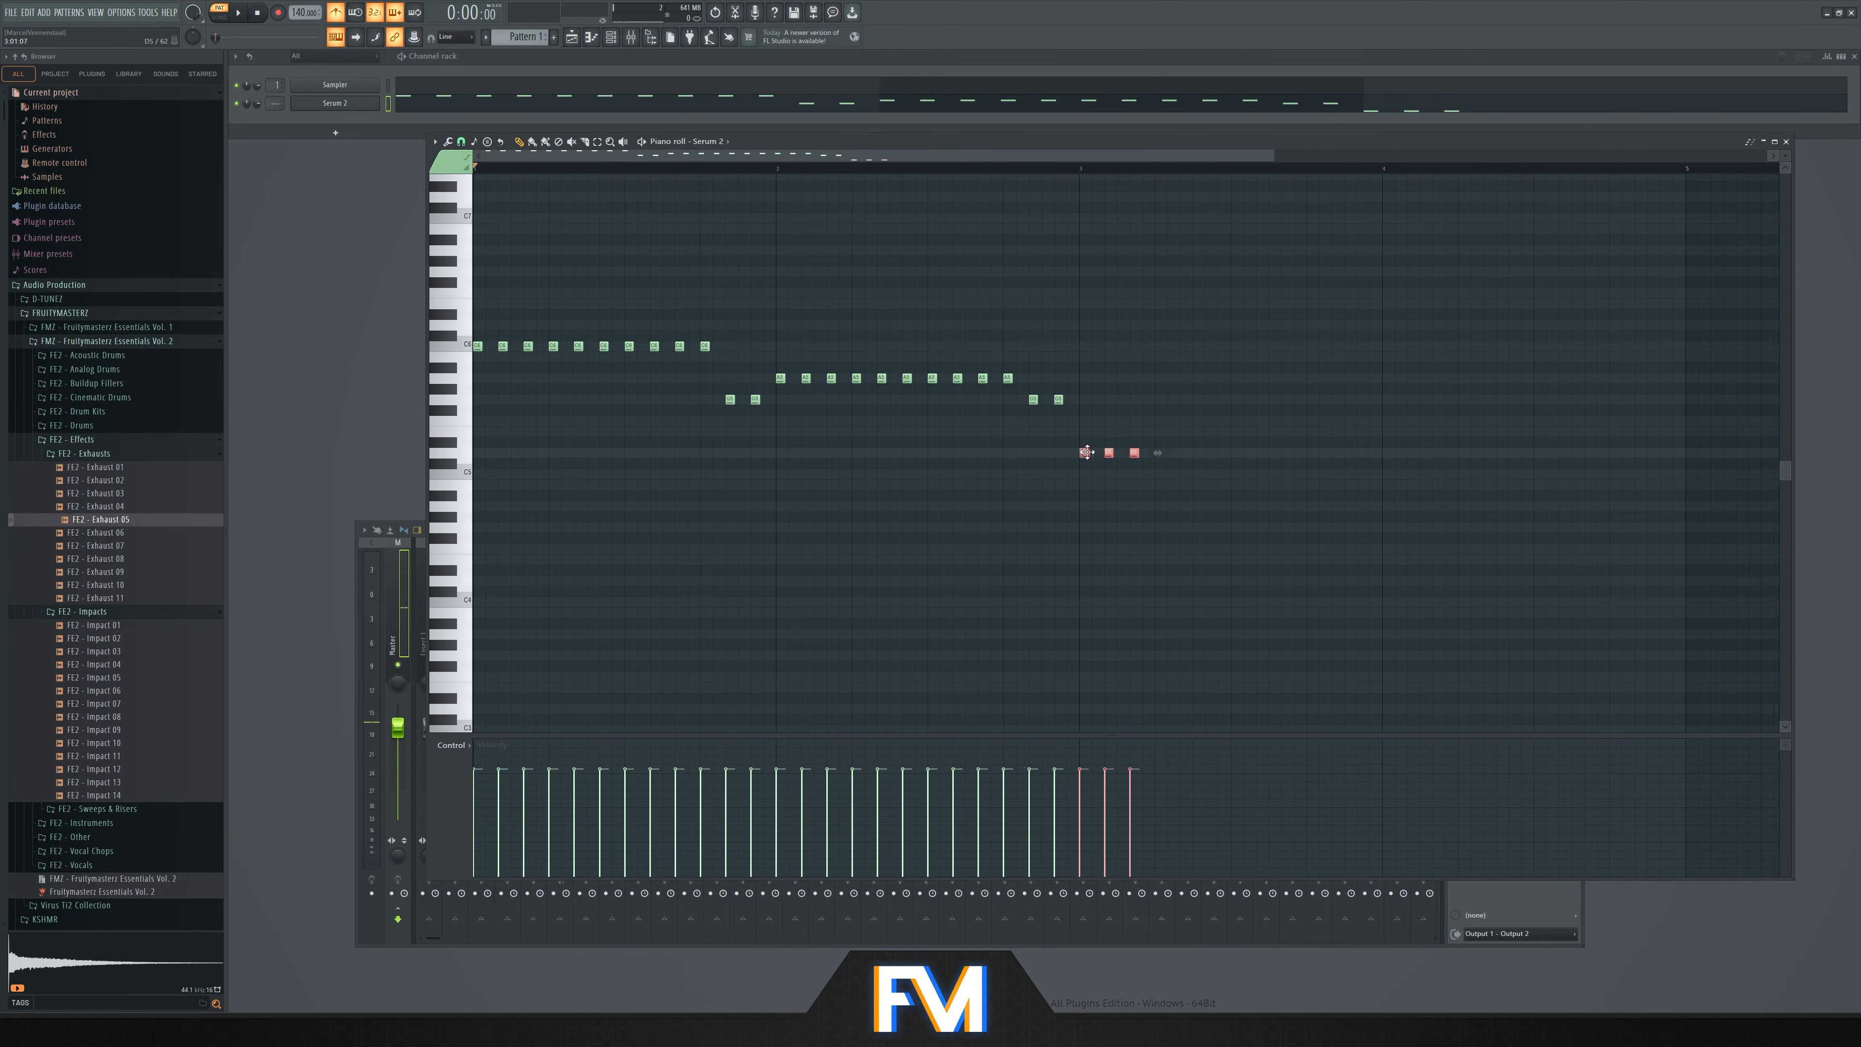
Complete bars 3 and 4 of the melody with short D5, G5, D5, E5, C6 and B5 notes, and reopen Serum 2
left_click_drag(1088, 461, 1164, 460)
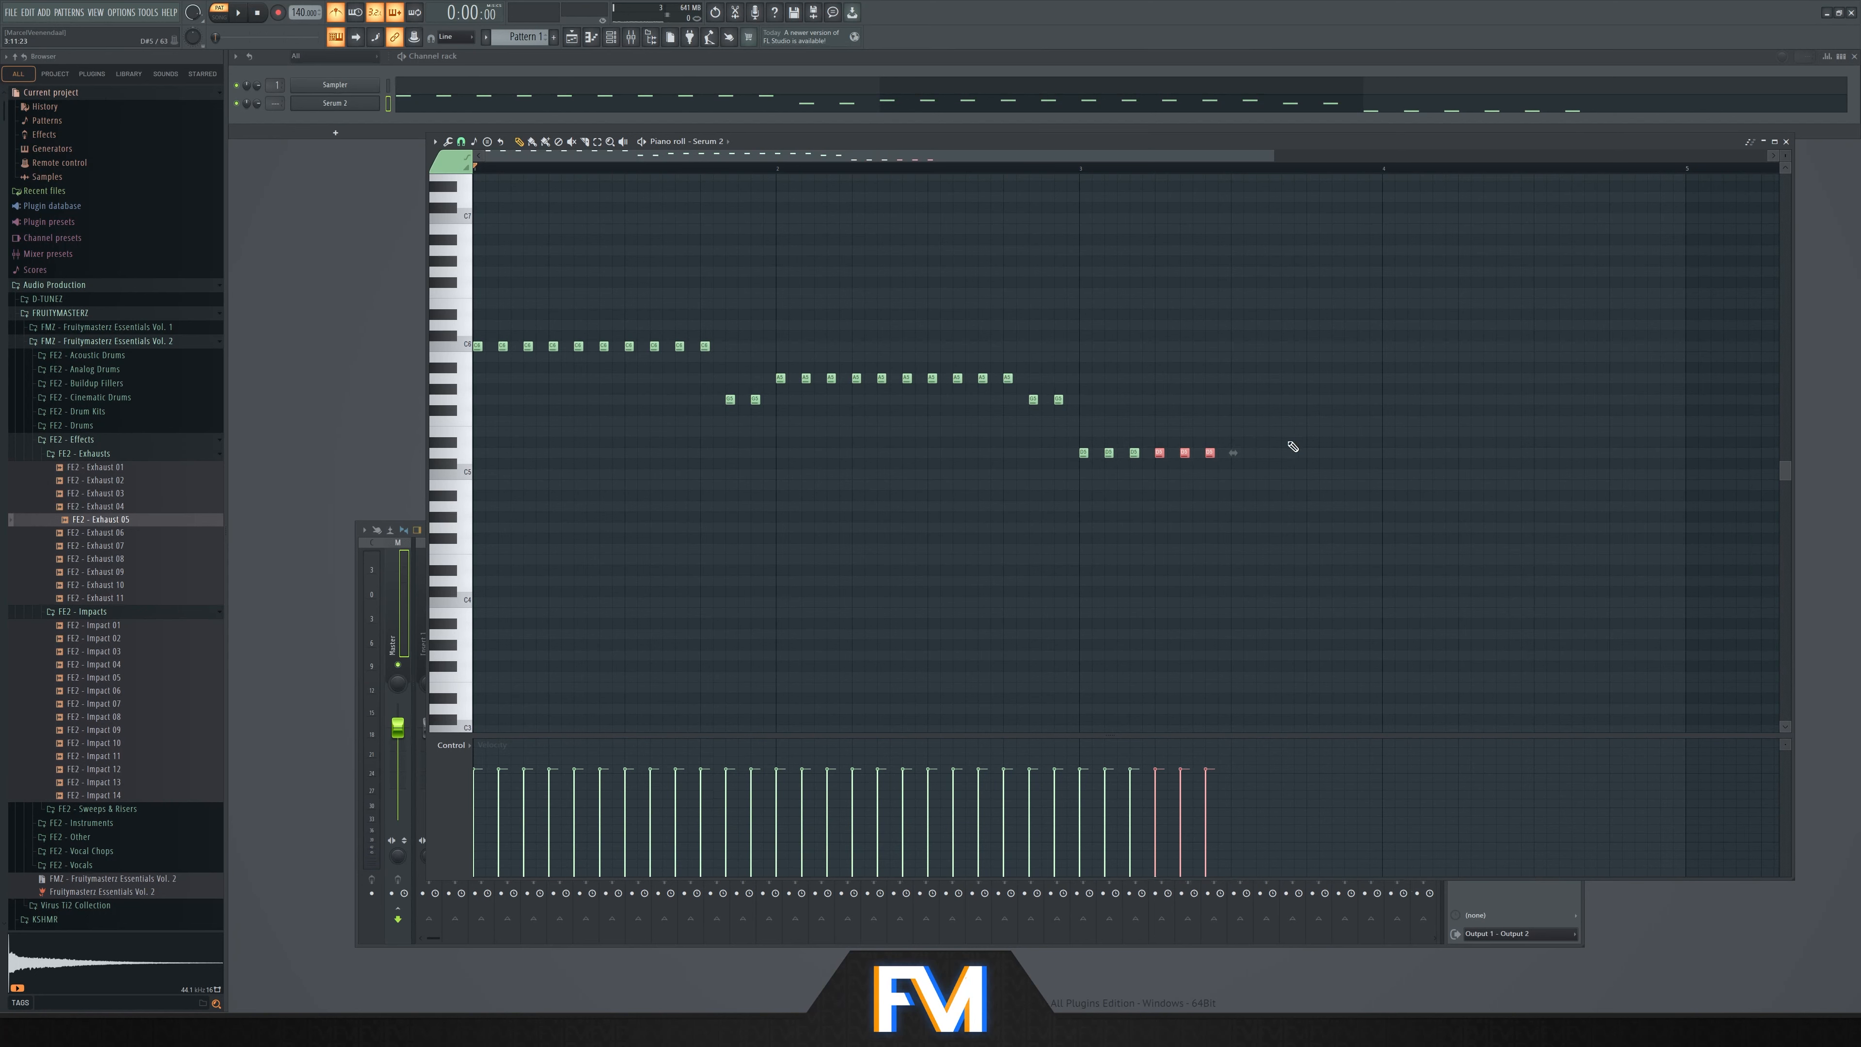
left_click_drag(1293, 446, 1089, 474)
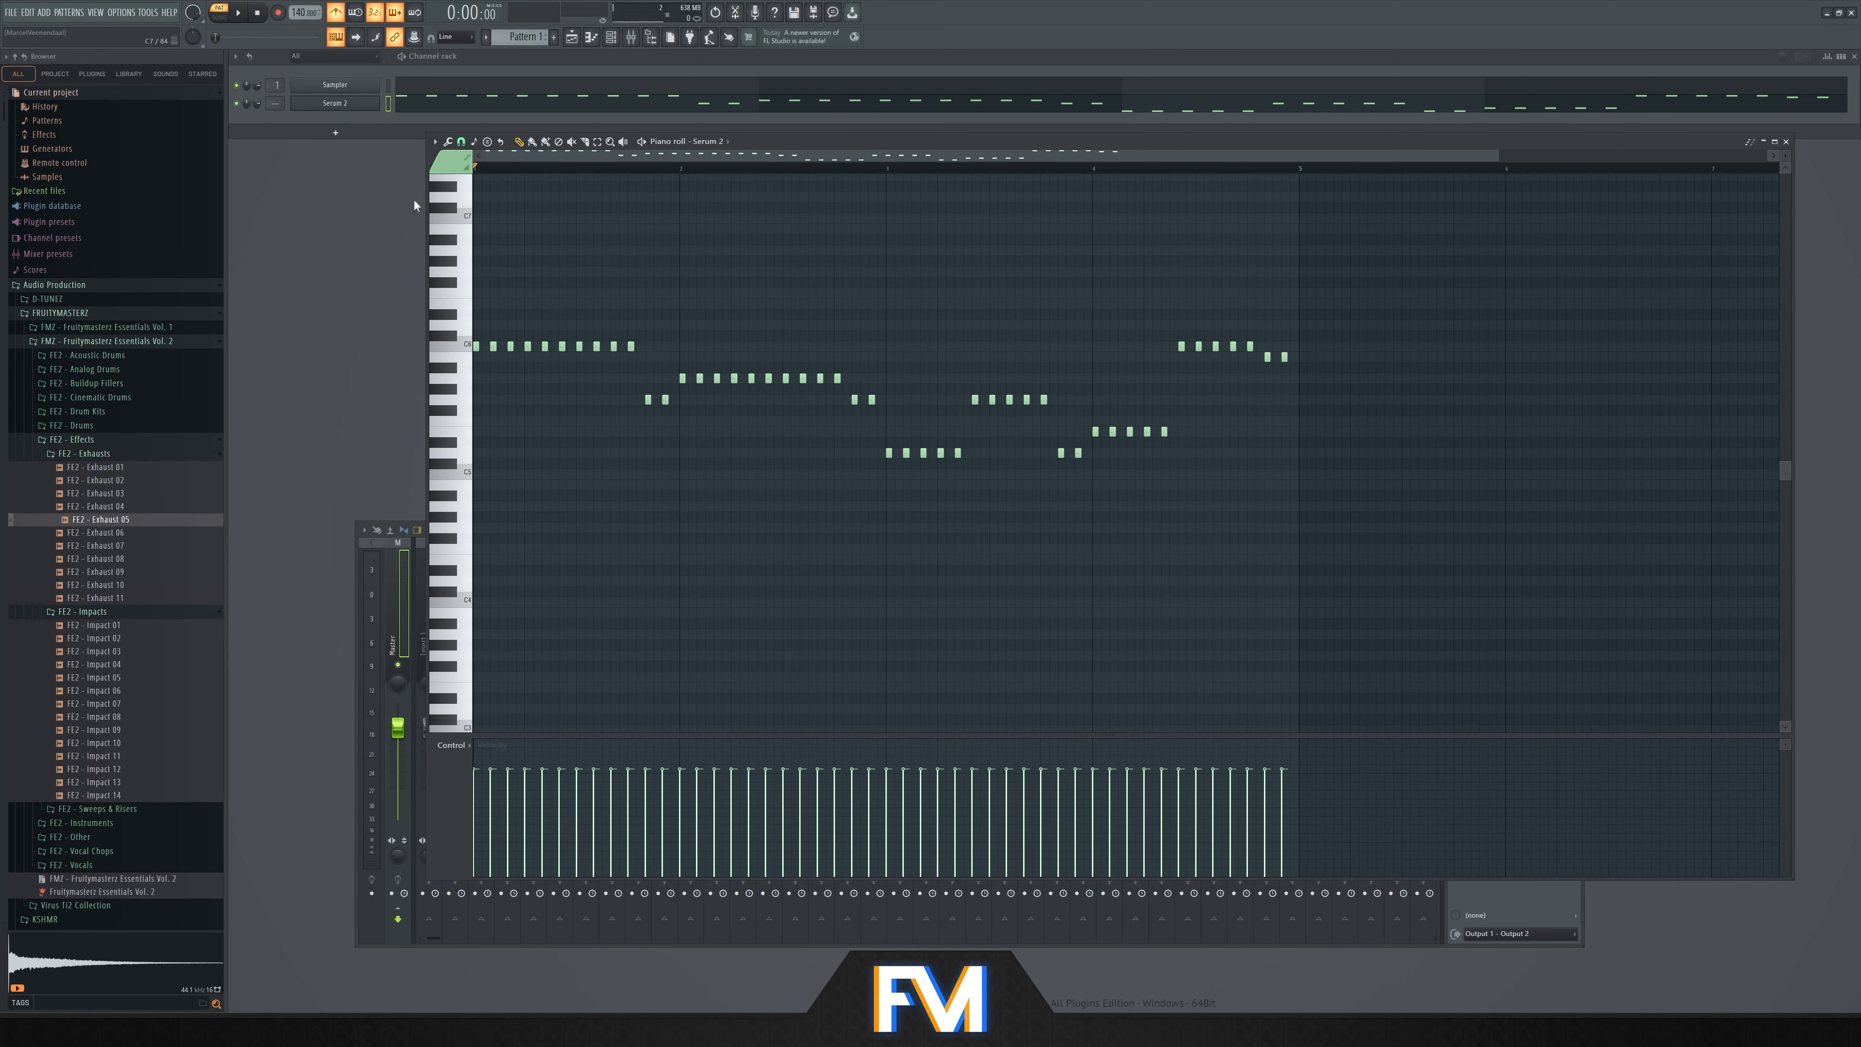
left_click(320, 108)
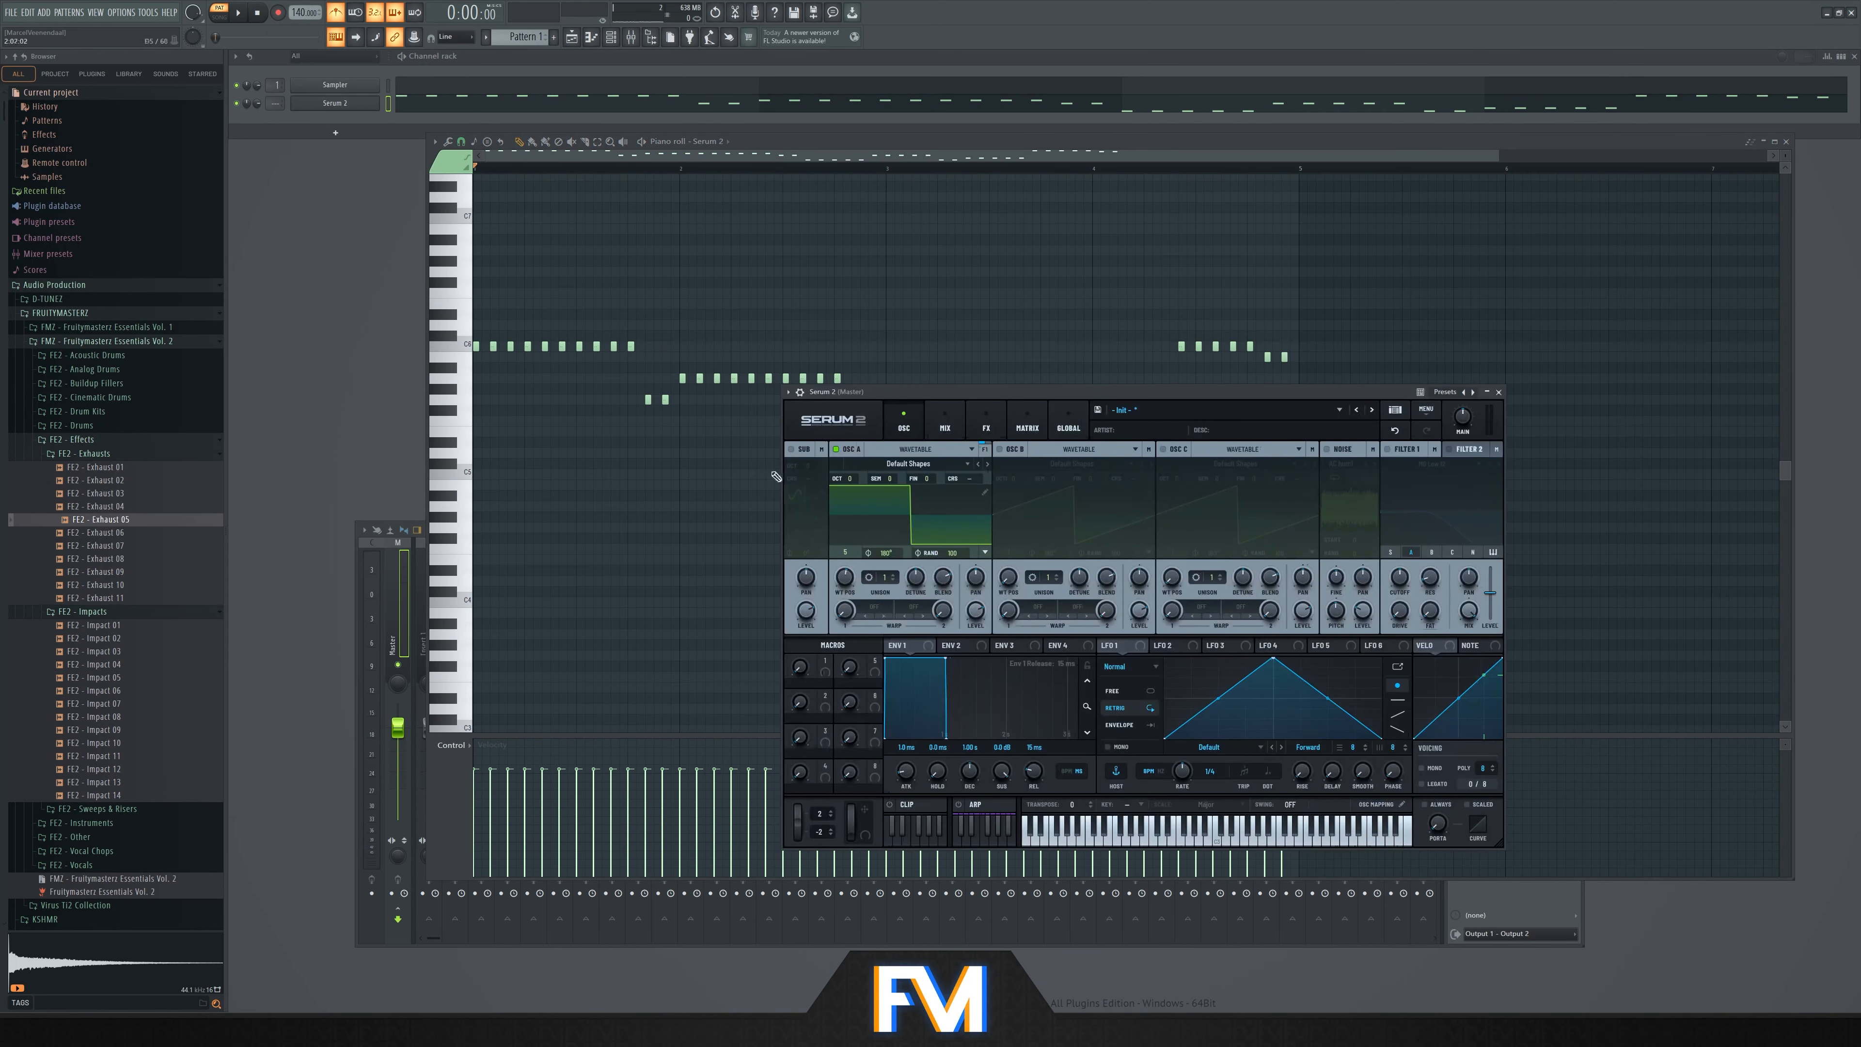
Reset oscillator A's wavetable position and raise it to a pulse-shaped waveform, auditioning the melody
left_click(342, 10)
double_click(845, 578)
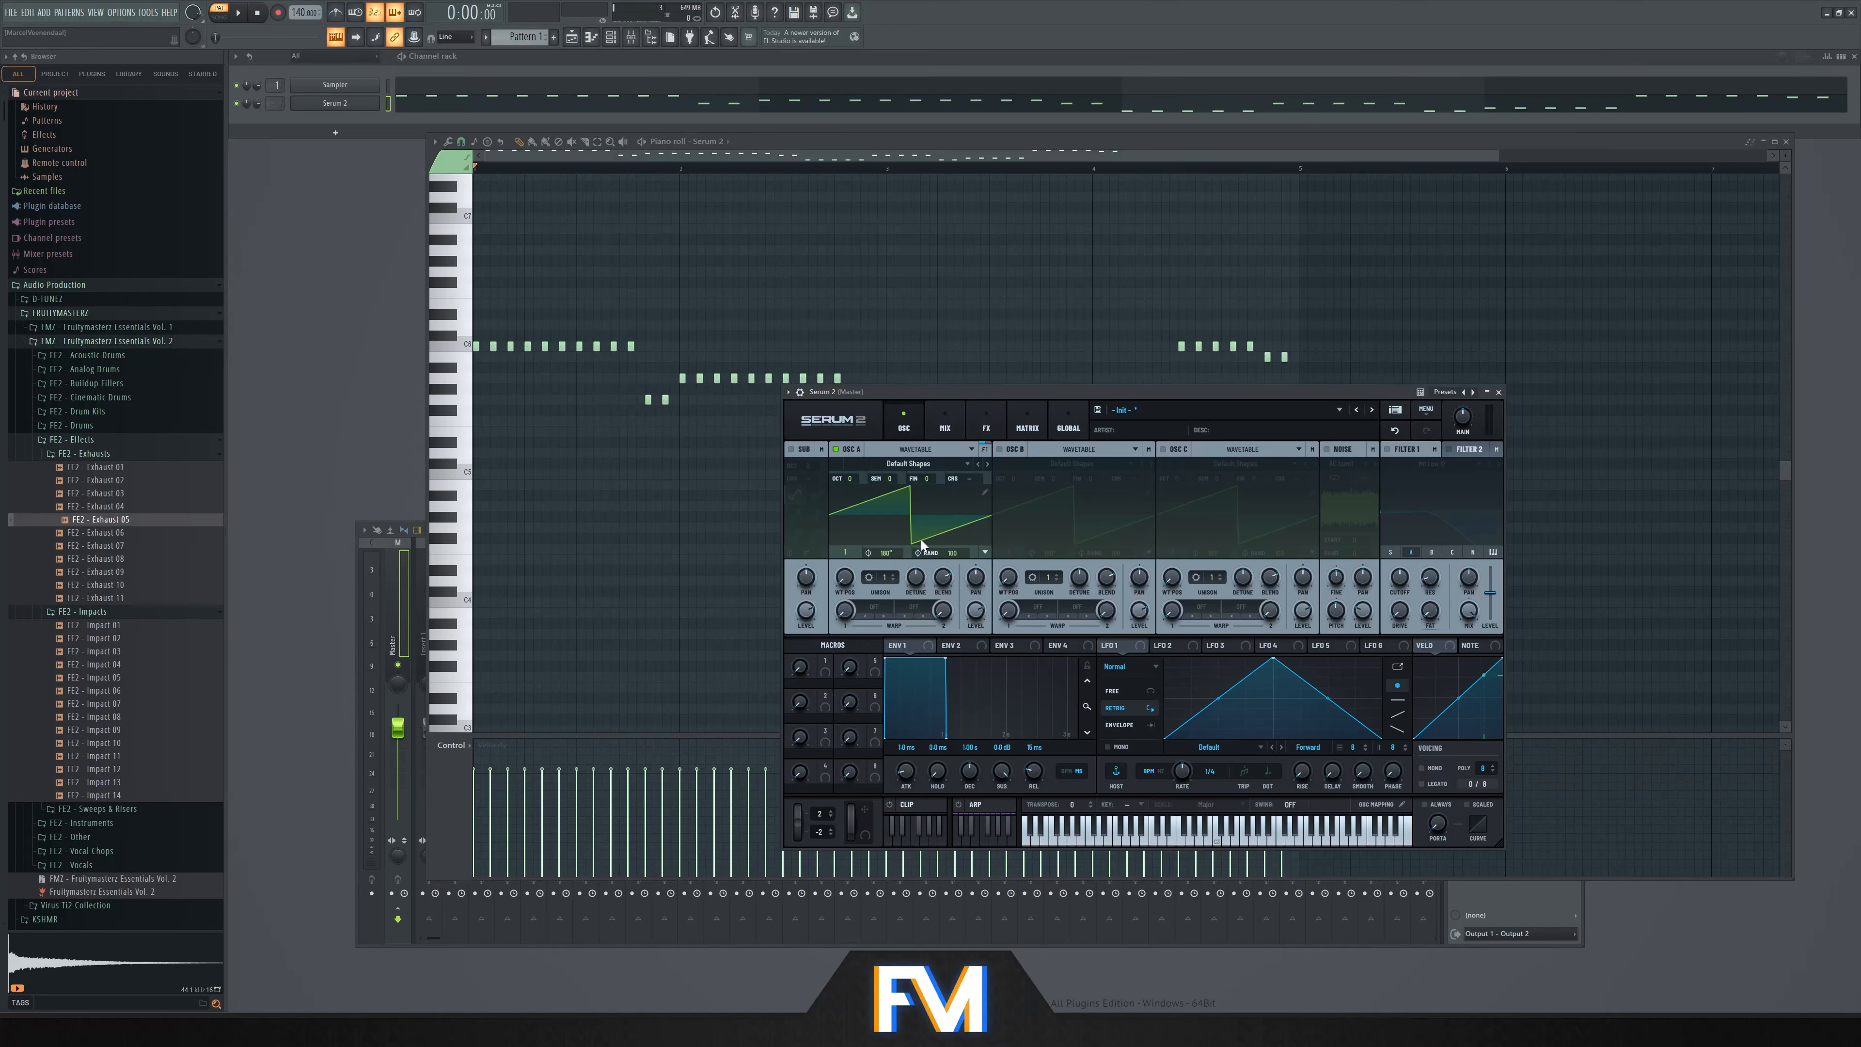
left_click_drag(848, 580, 852, 517)
key("space")
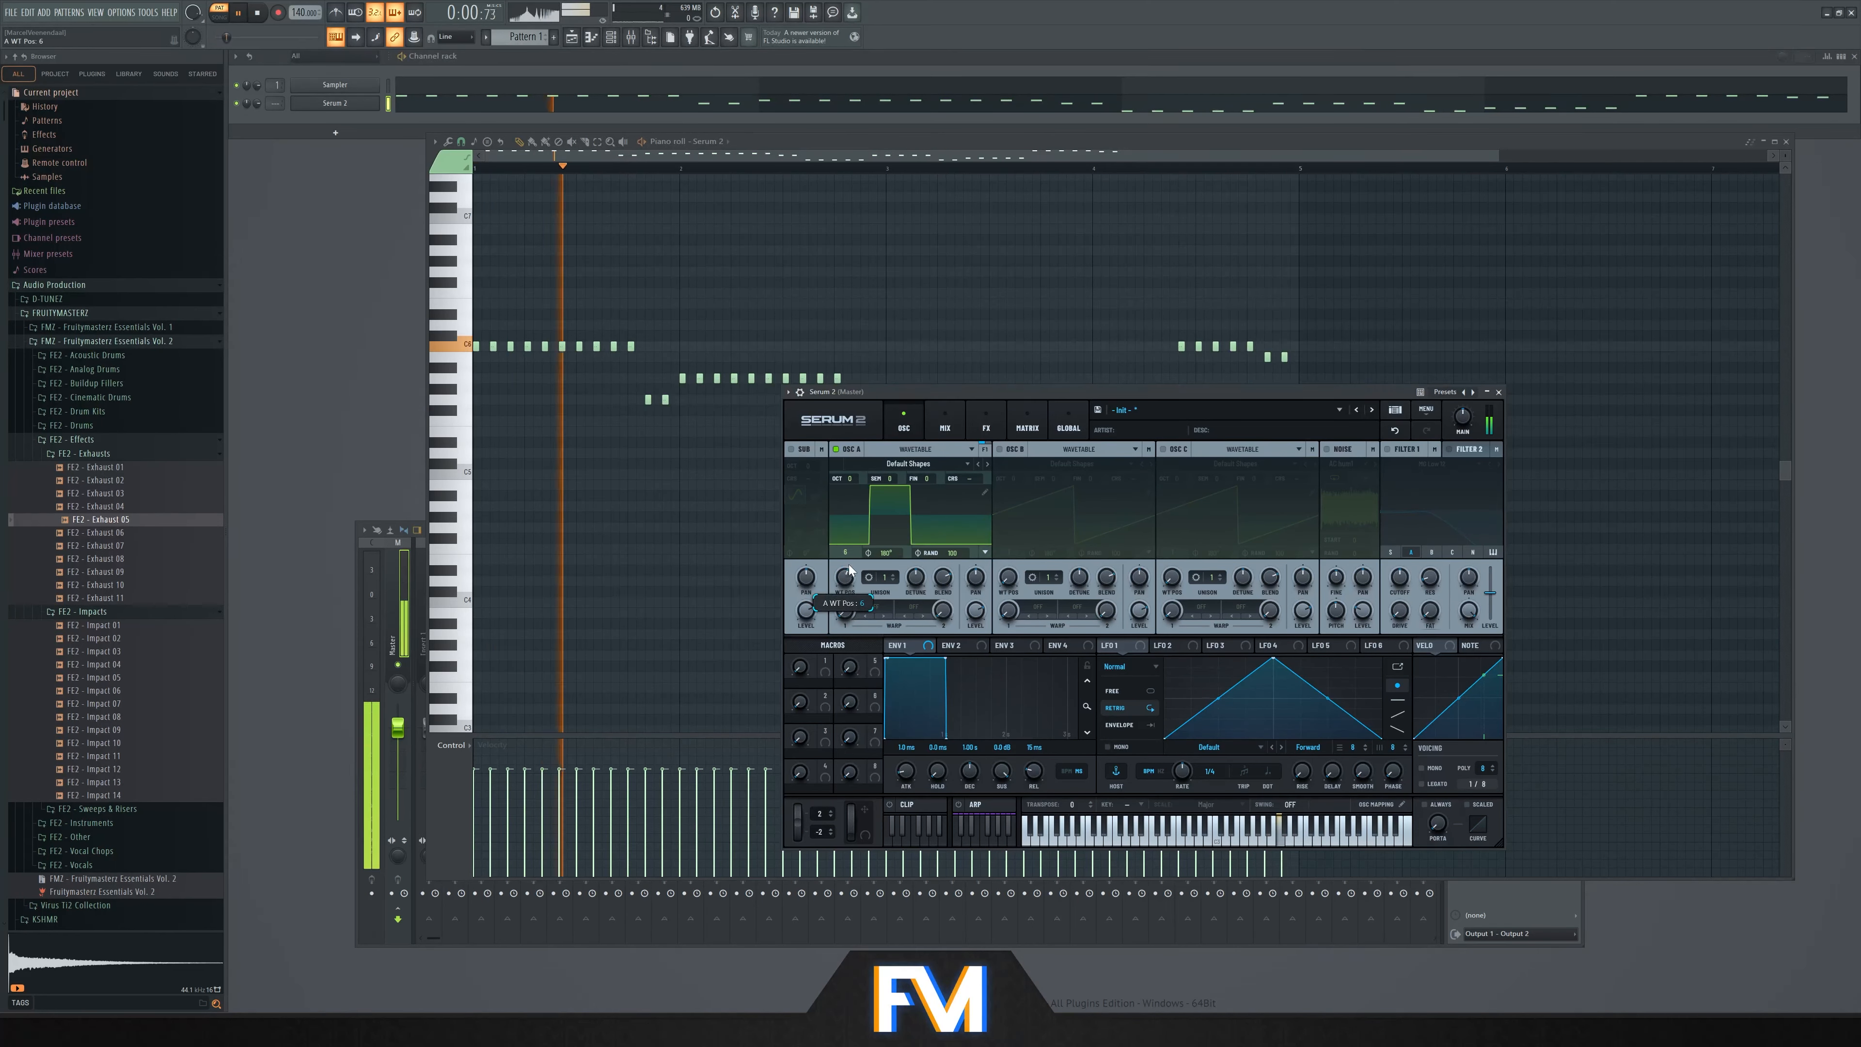
key("space")
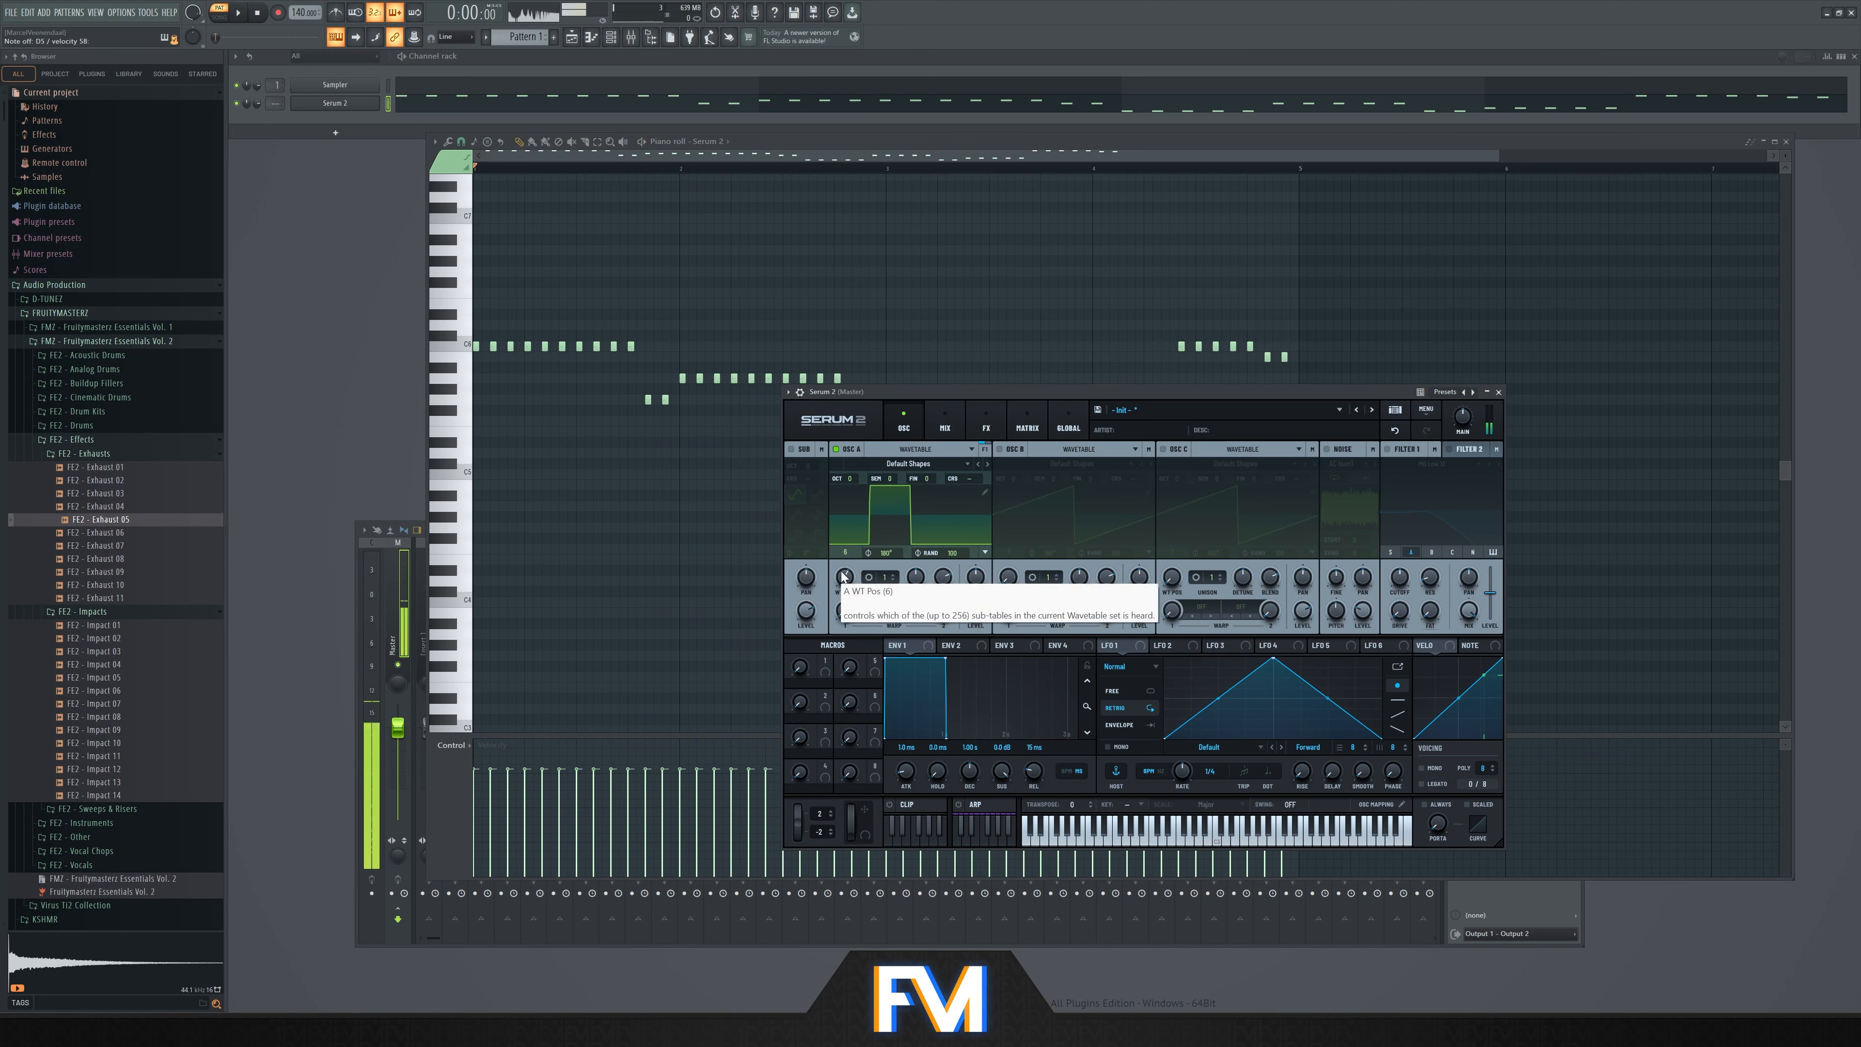
Turn on oscillator B, set its phase and random phase to 0, and raise oscillator A's octave to +1
left_click(999, 449)
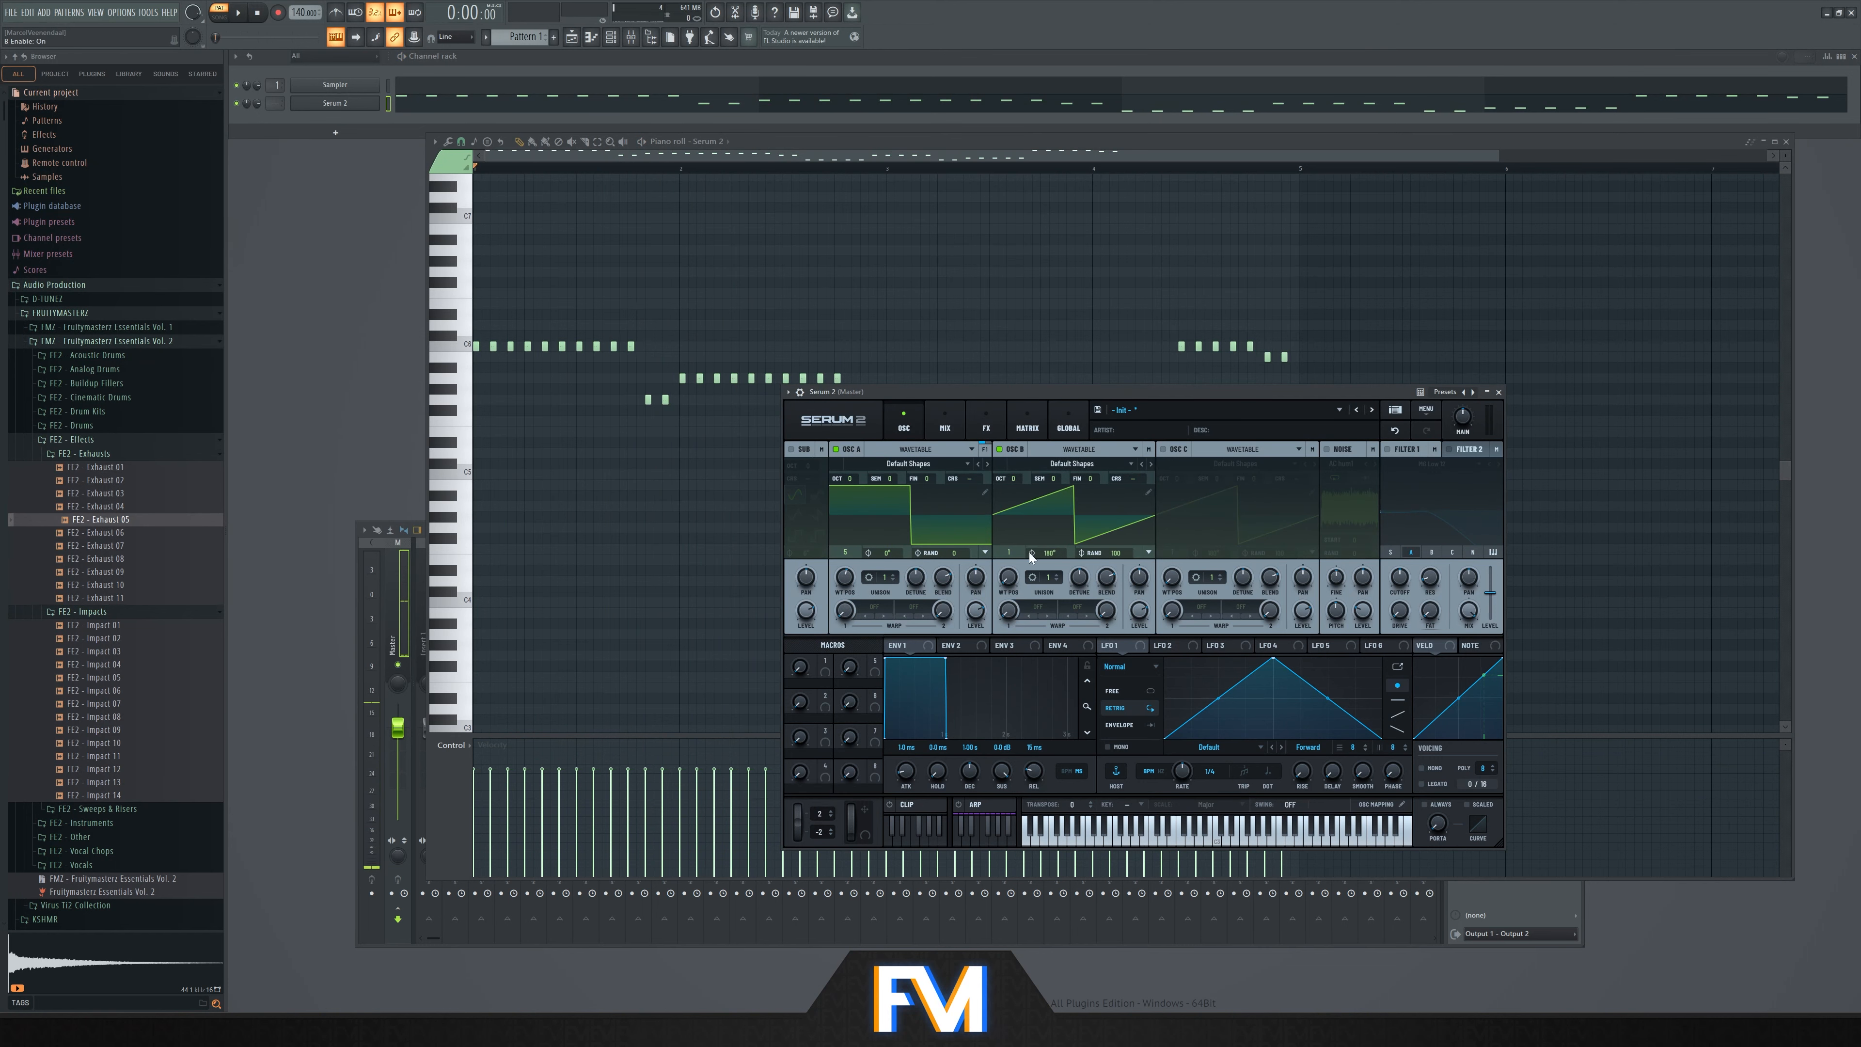
double_click(1048, 552)
double_click(1116, 552)
scroll(1015, 477, "up", 1)
left_click_drag(860, 479, 864, 467)
key("space")
Transpose the whole melody down one octave, play it back and reopen Serum 2
right_click(852, 312)
key("ctrl+a")
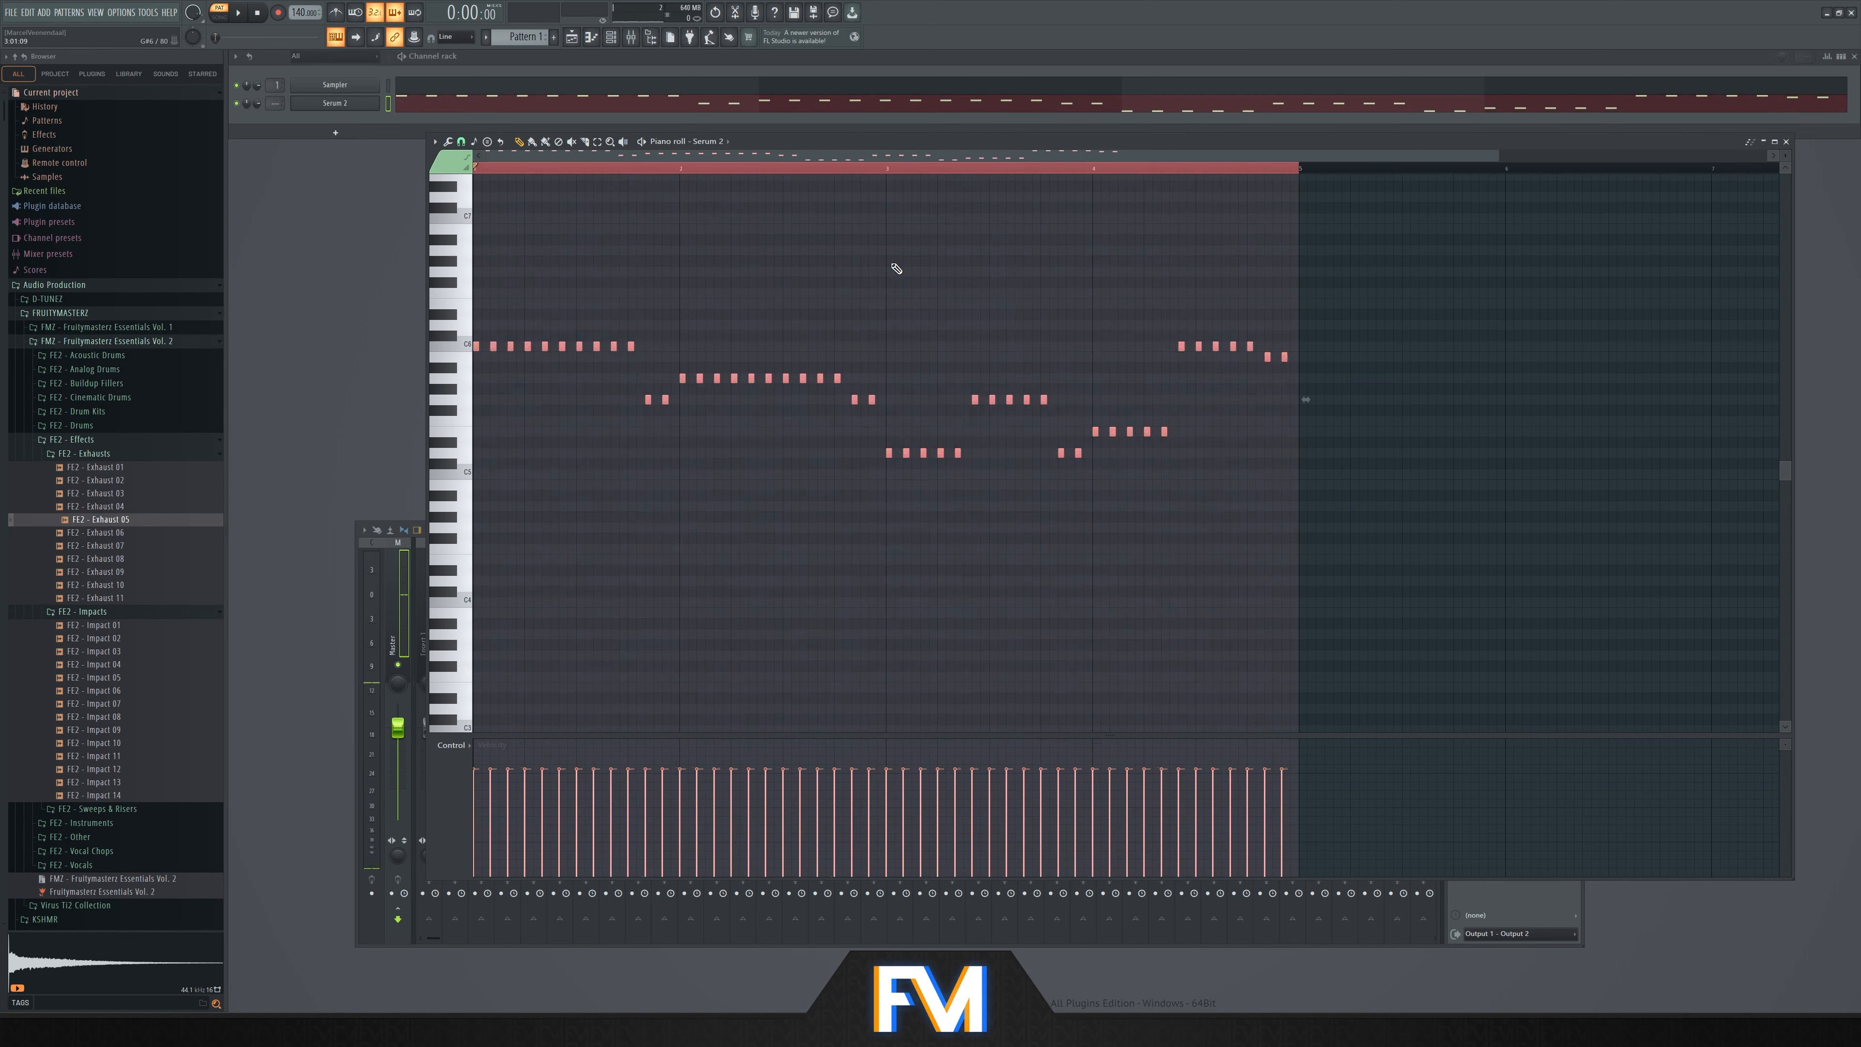
key("ctrl+Down")
key("space")
key("ctrl+d")
left_click(361, 106)
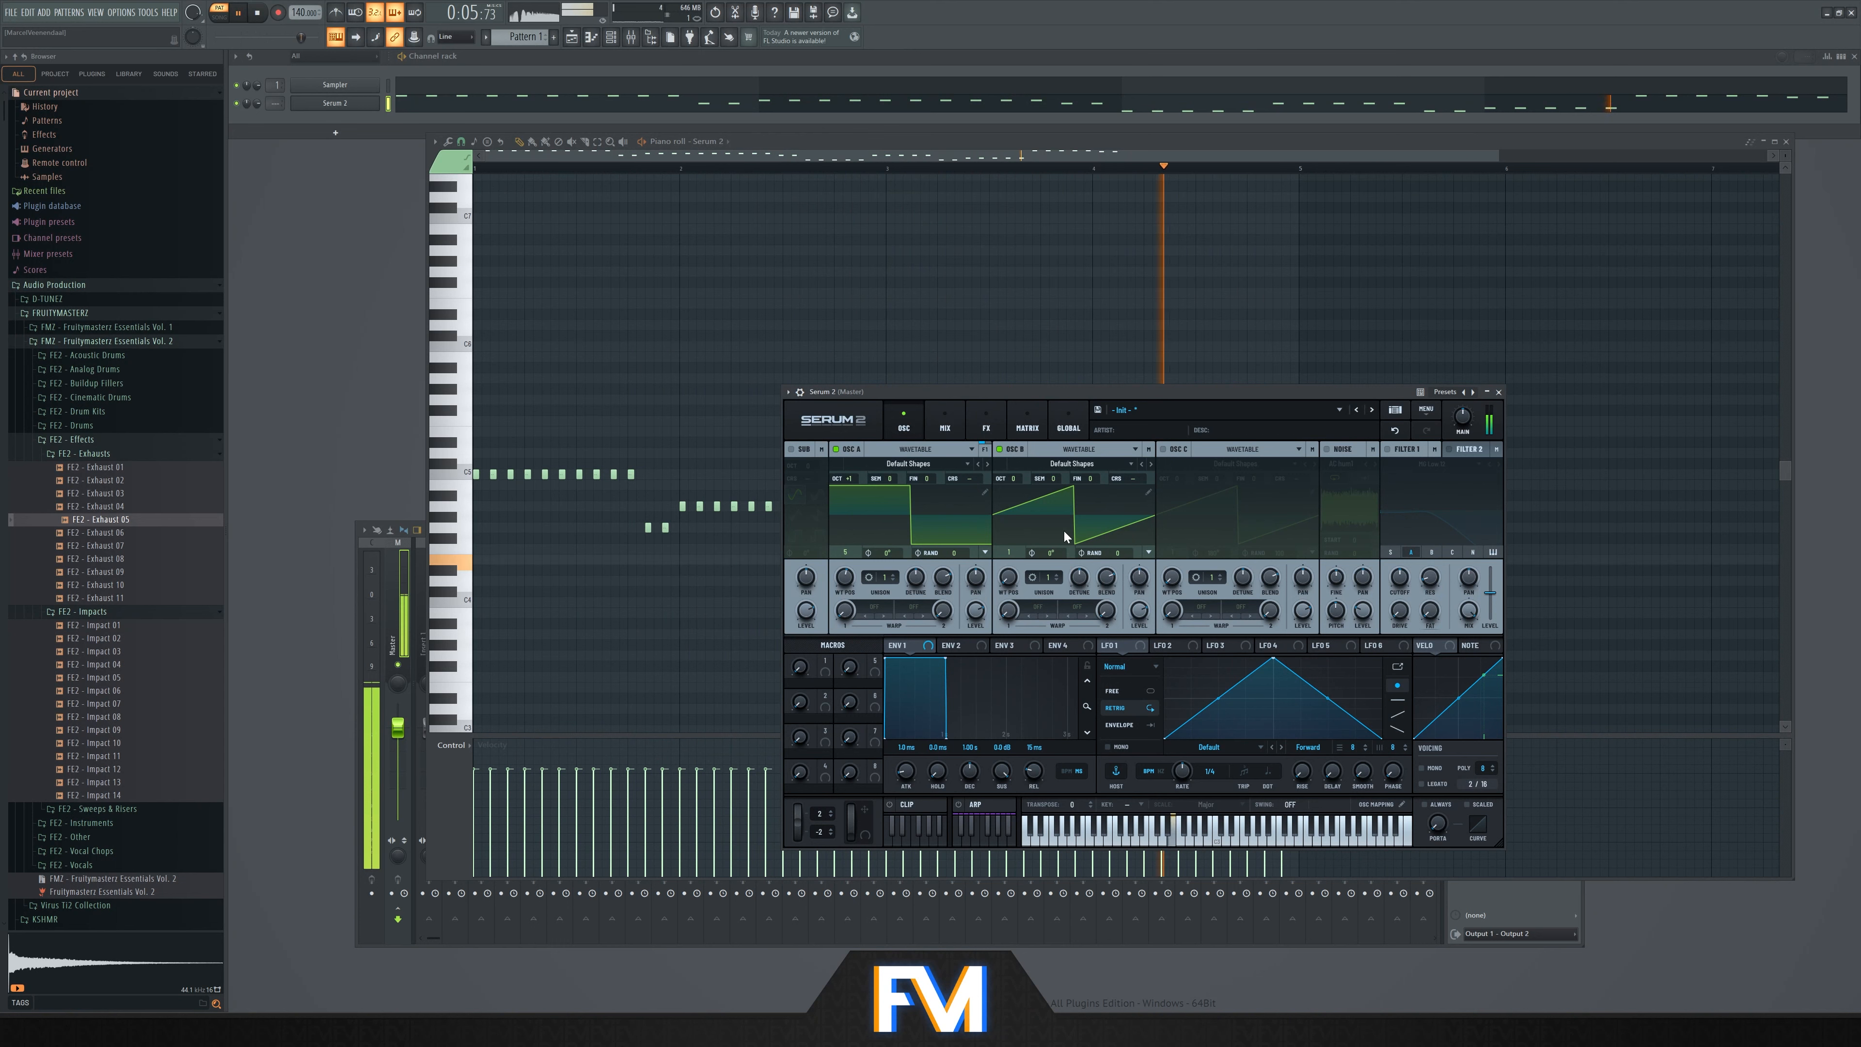
key("space")
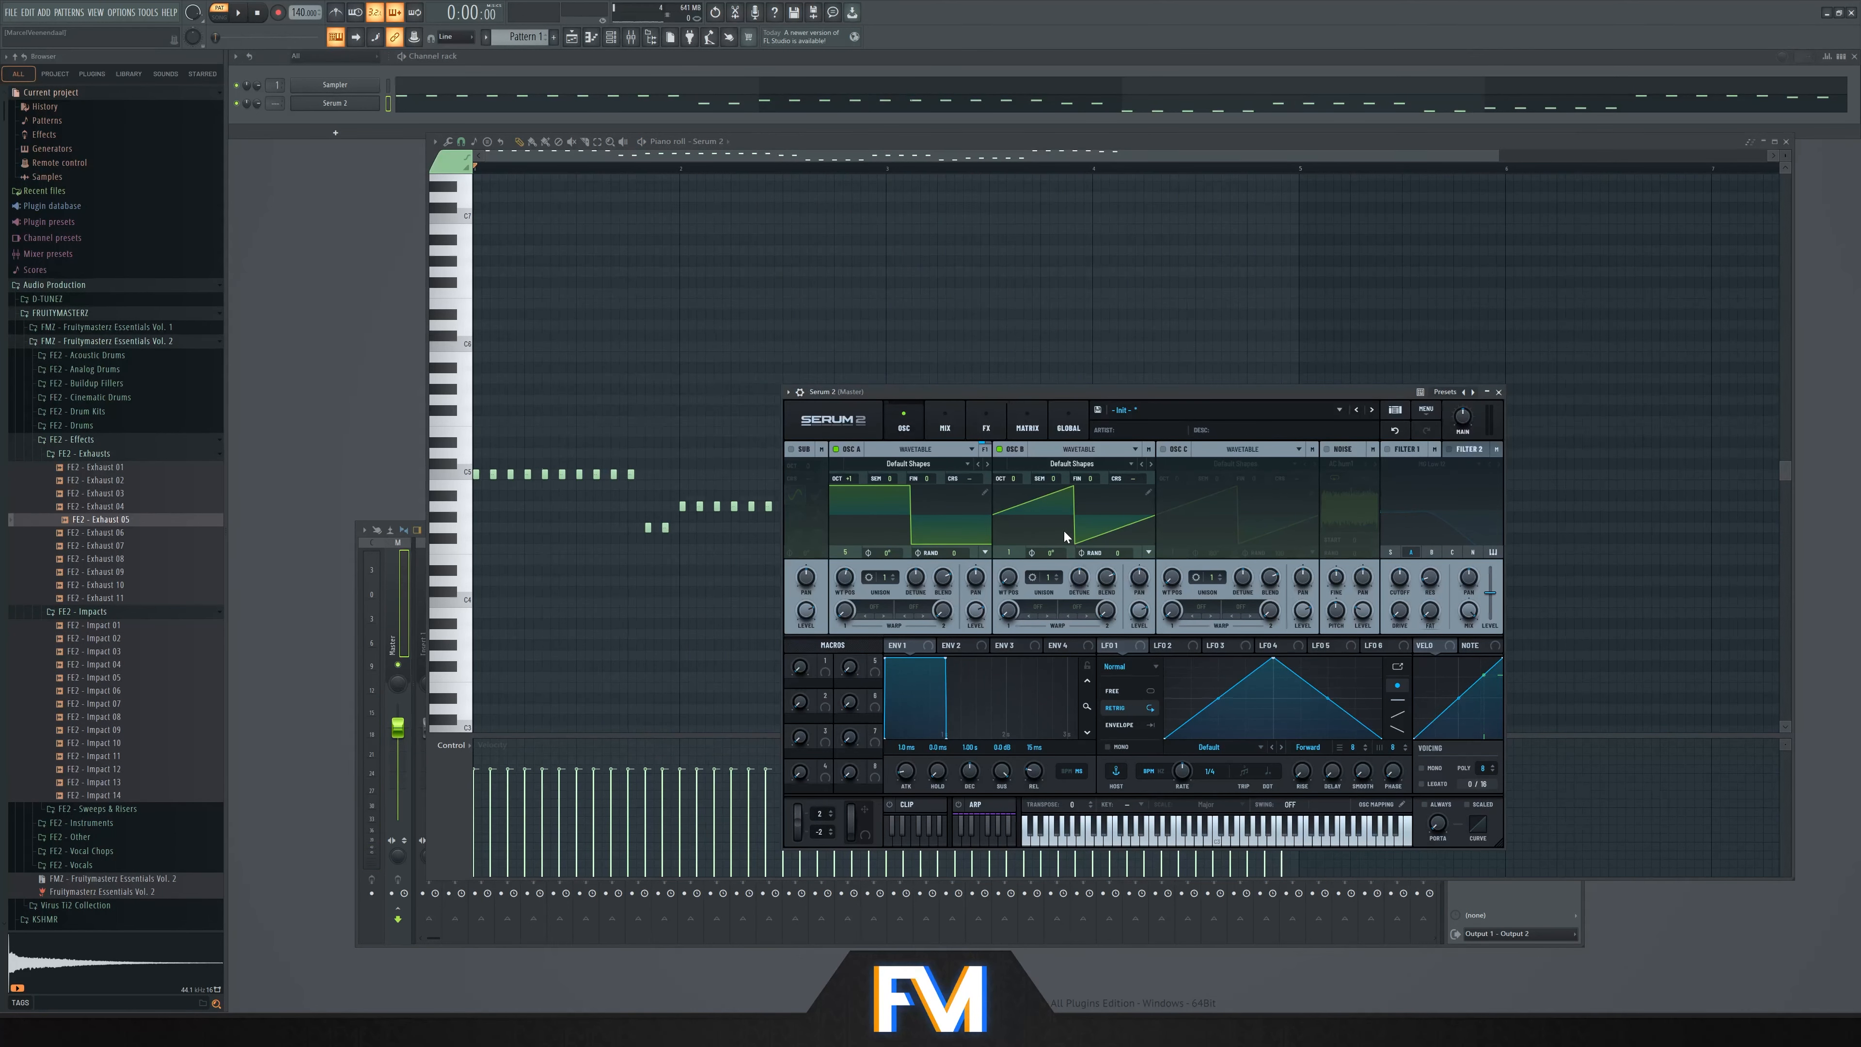
Add a Chorus effect to the main effects rack, raising its mix and adjusting its depth by ear
left_click(985, 425)
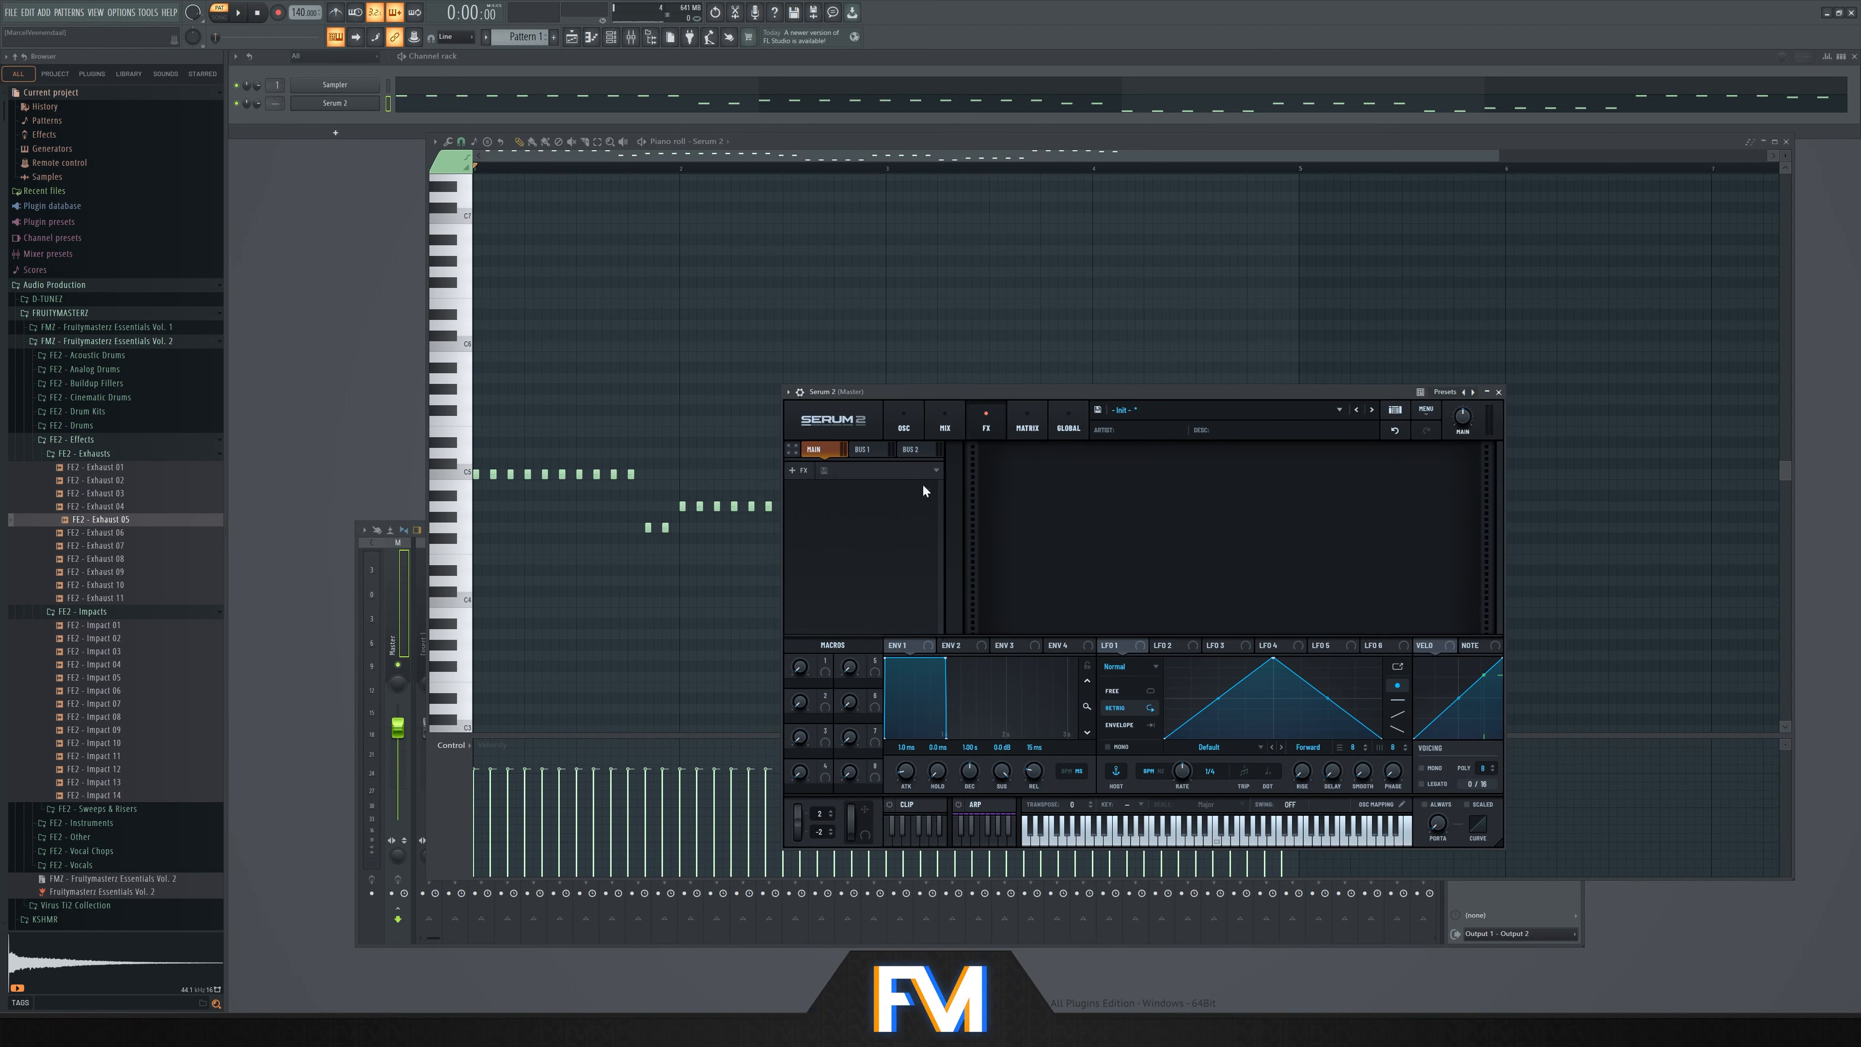
left_click(792, 470)
left_click(825, 506)
key("space")
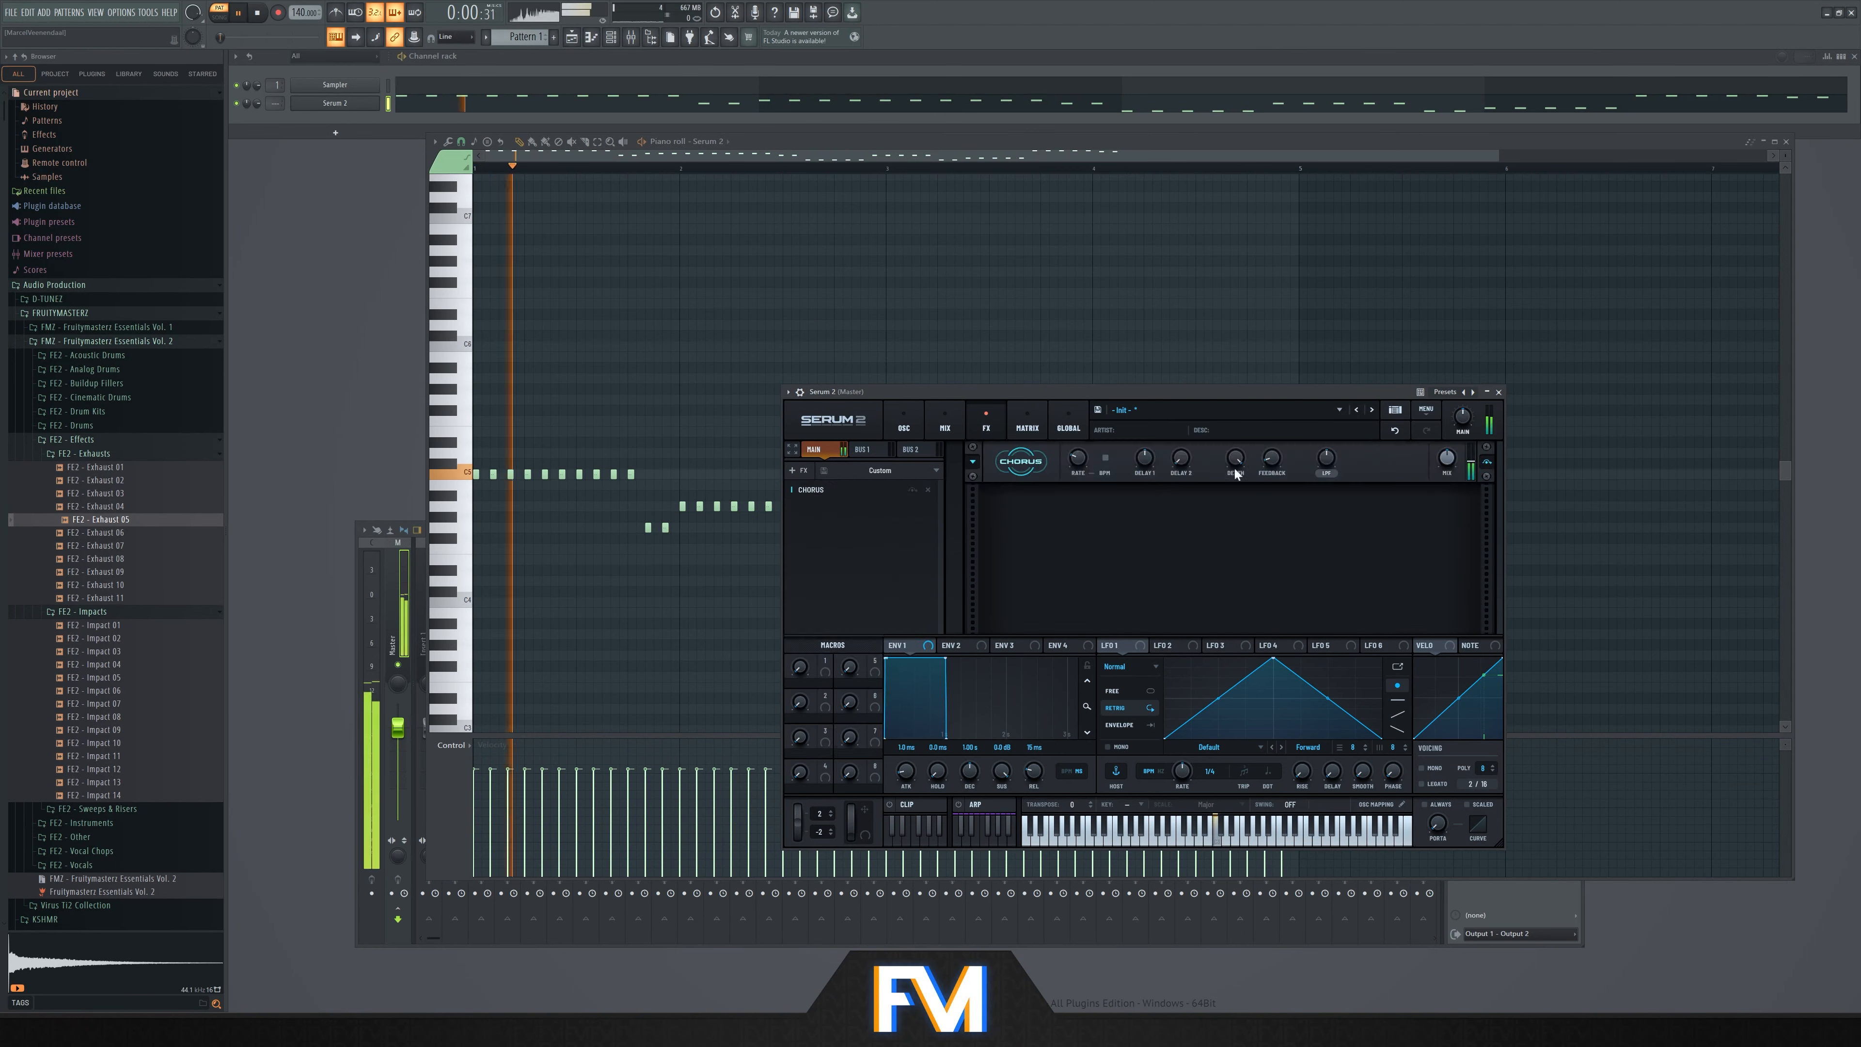
key("space")
left_click_drag(1450, 461, 1444, 396)
key("space")
left_click_drag(1239, 448, 1239, 460)
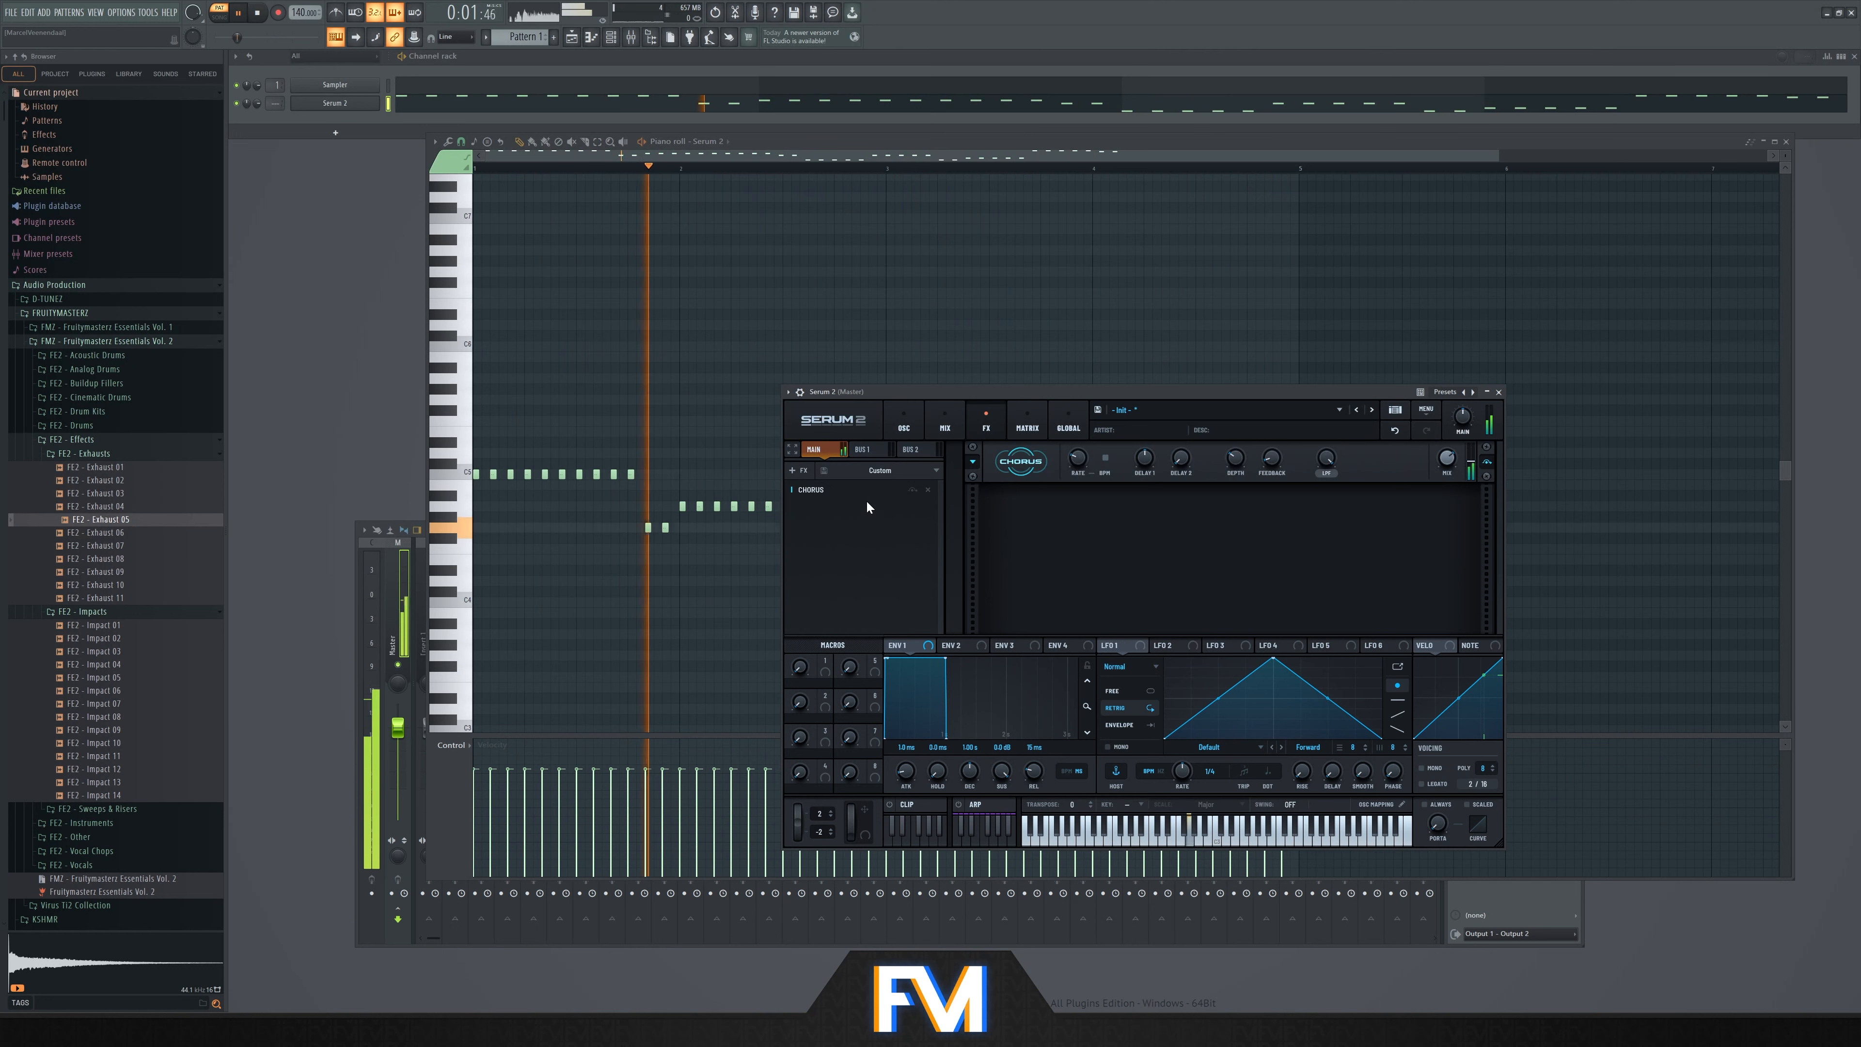
Return to the oscillator settings, turn off oscillators A and B, and audition oscillator C alone
left_click(903, 425)
left_click_drag(984, 388, 898, 380)
key("space")
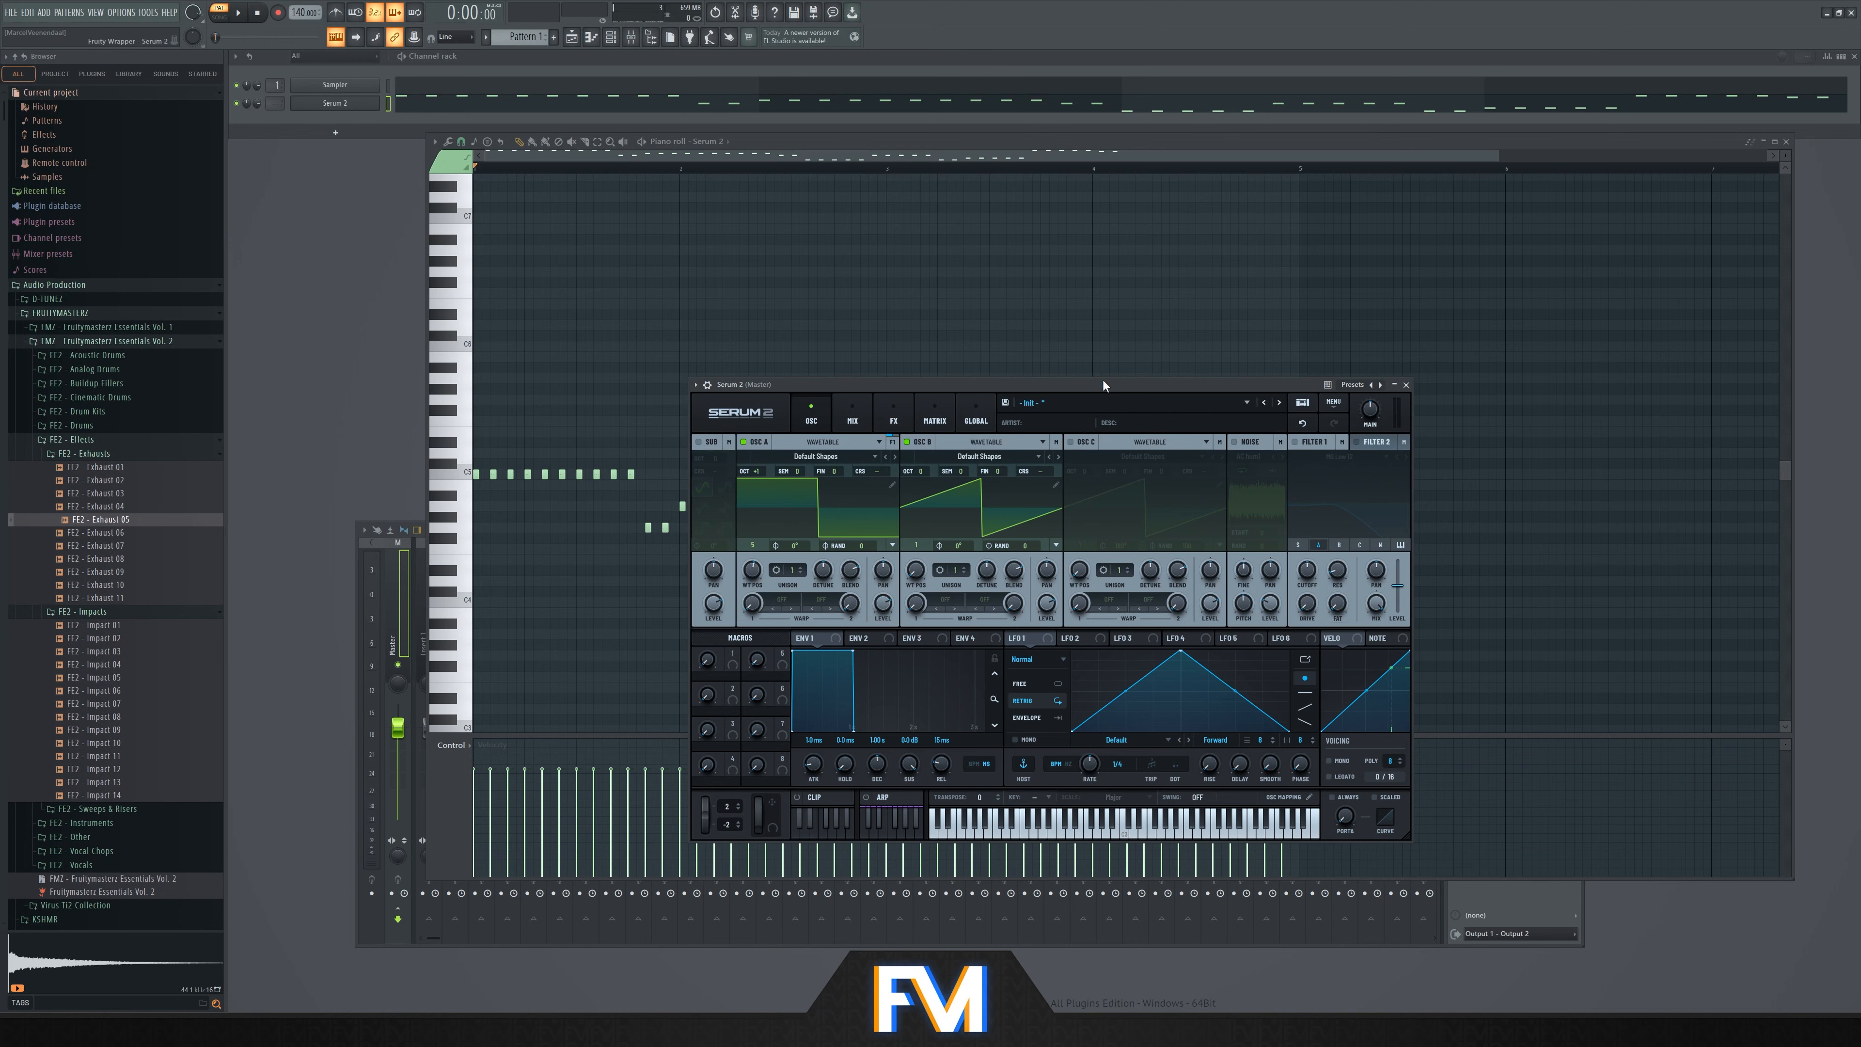
left_click_drag(1102, 381, 1067, 374)
left_click(872, 434)
left_click(708, 434)
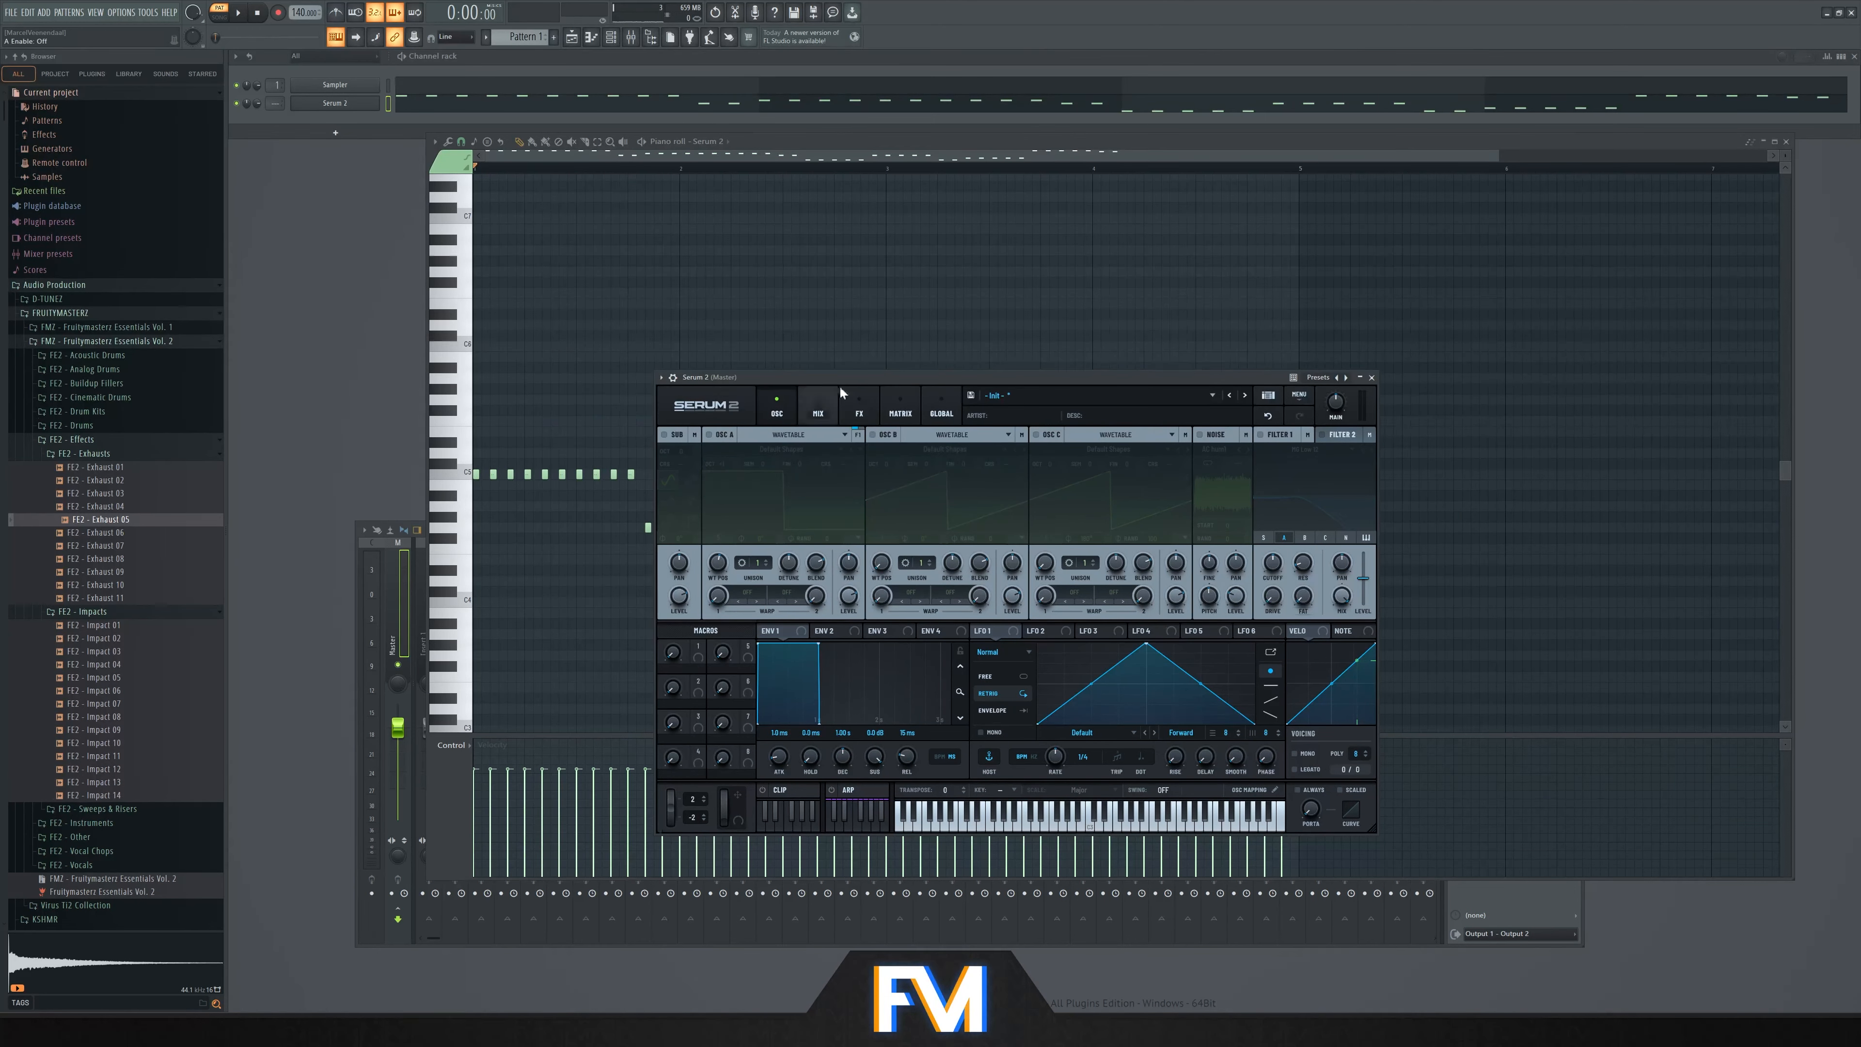
left_click_drag(840, 387, 811, 390)
left_click(1007, 437)
key("space")
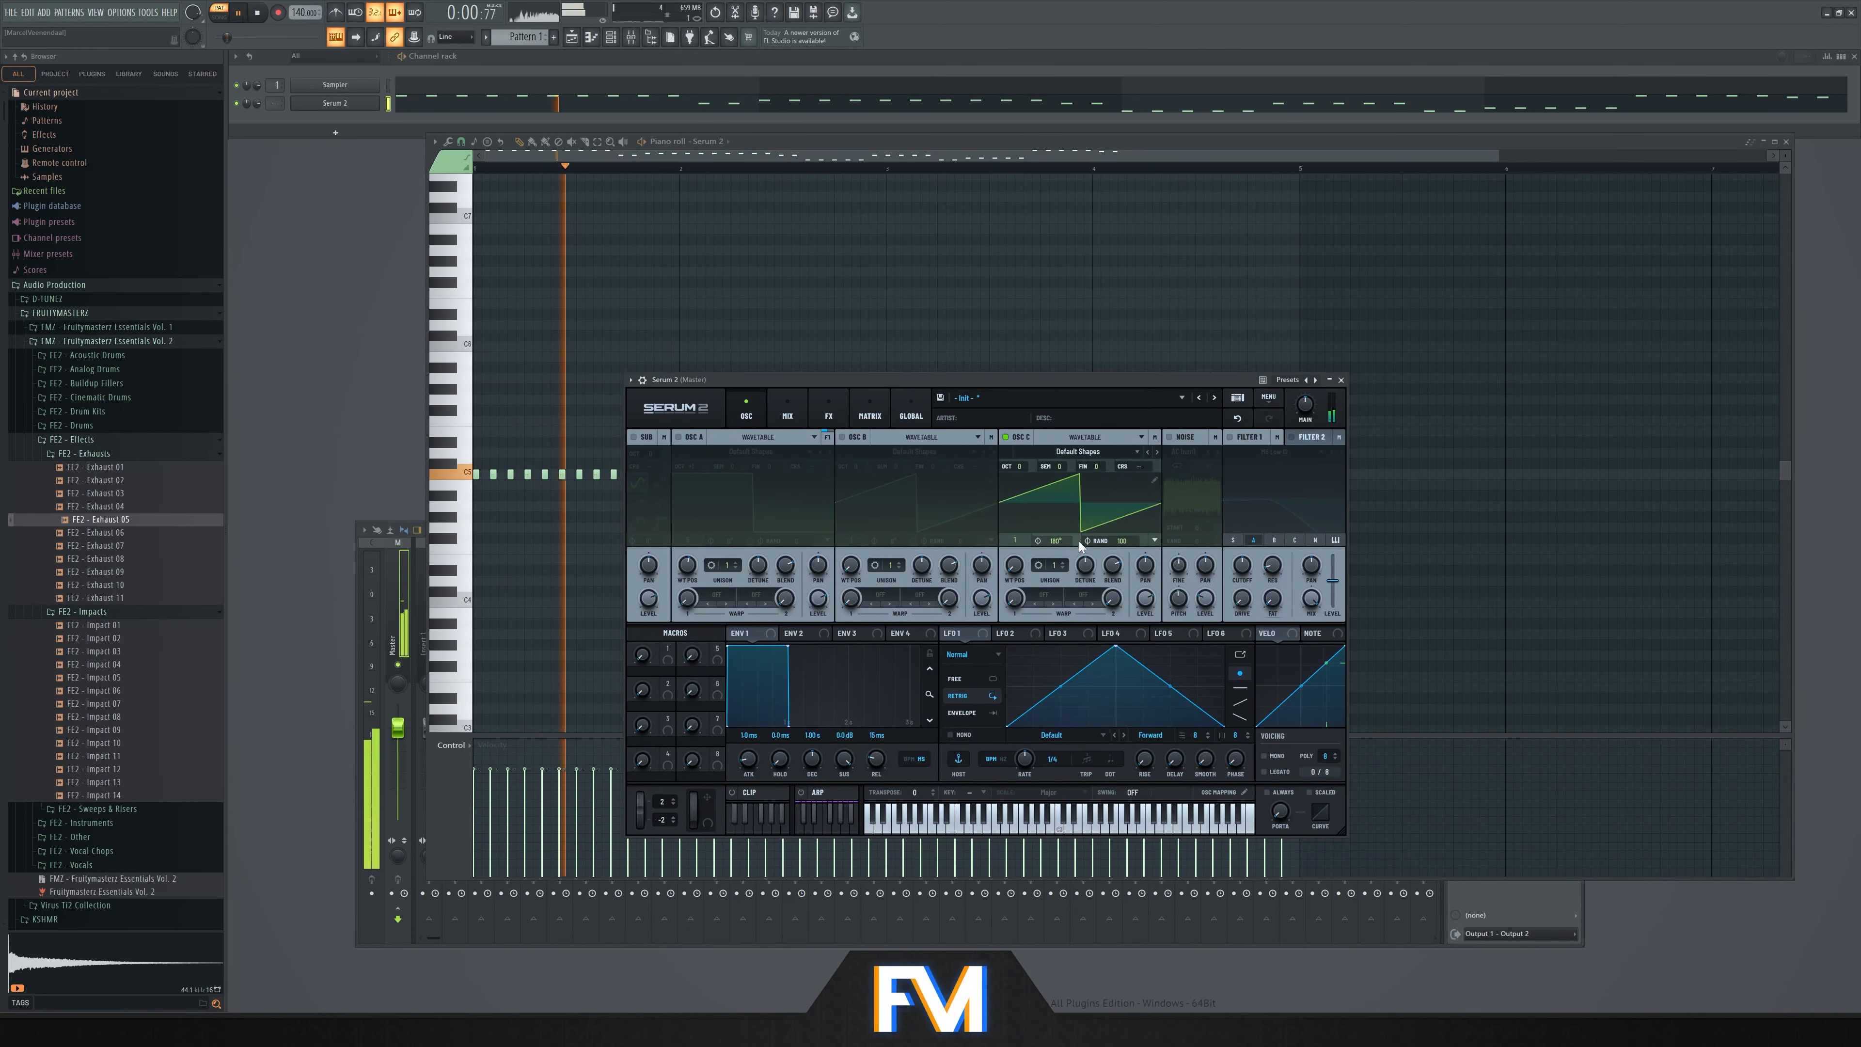
key("space")
Set oscillator C to 16 unison voices and octave +1, adjusting its detune and level during playback
left_click_drag(1052, 565, 1095, 402)
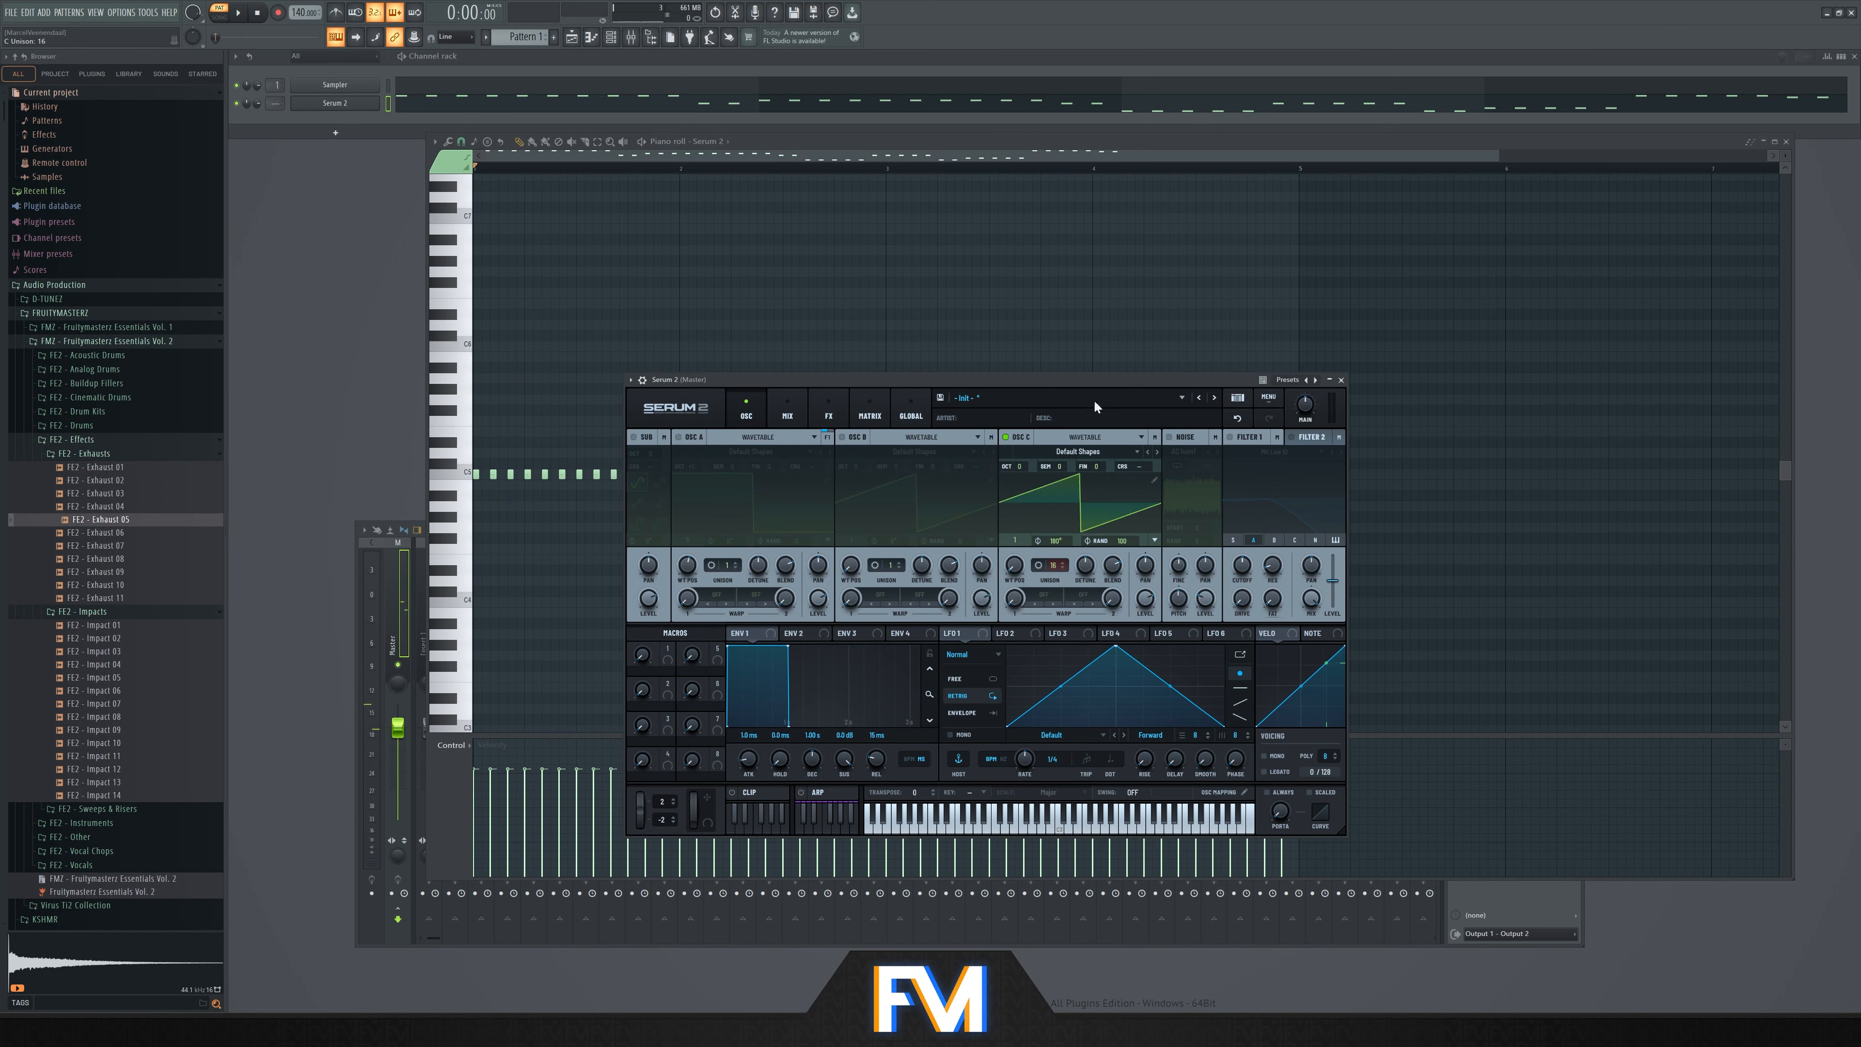
key("space")
left_click_drag(1089, 574, 1086, 528)
left_click_drag(1018, 469, 1025, 466)
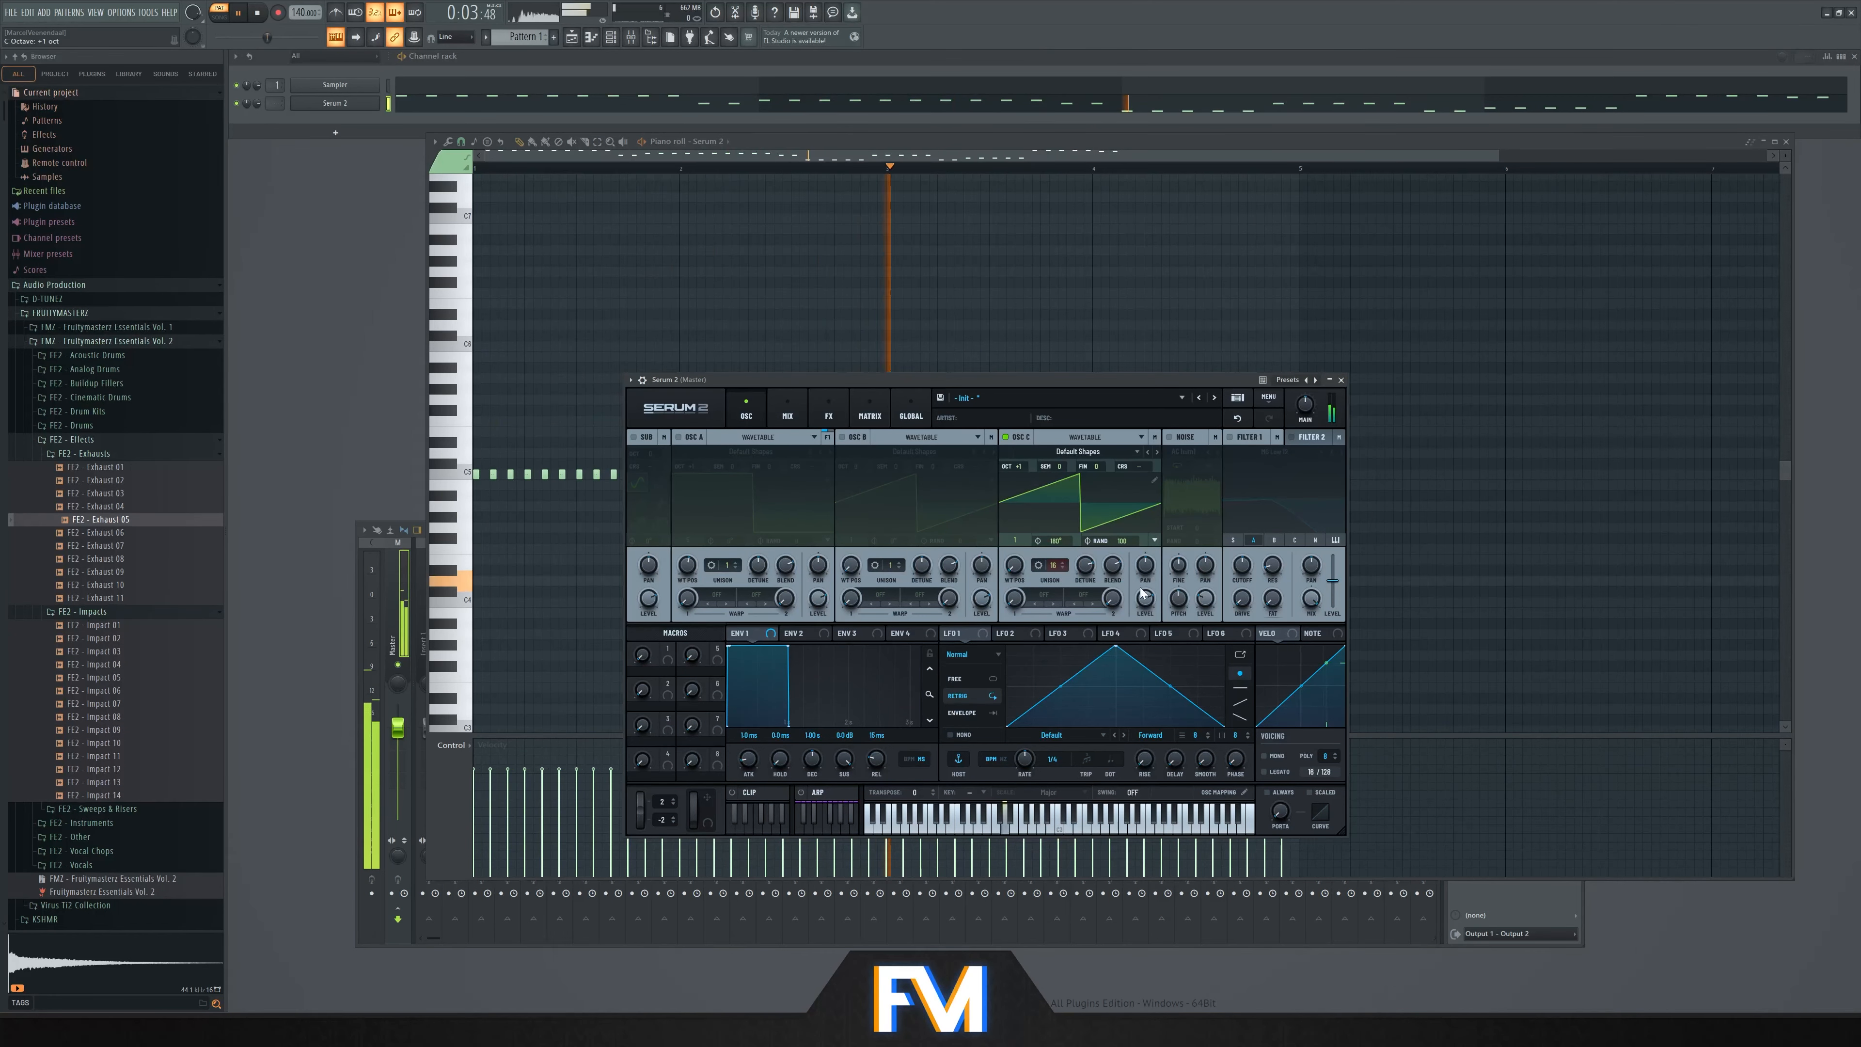
left_click_drag(1145, 598, 1147, 584)
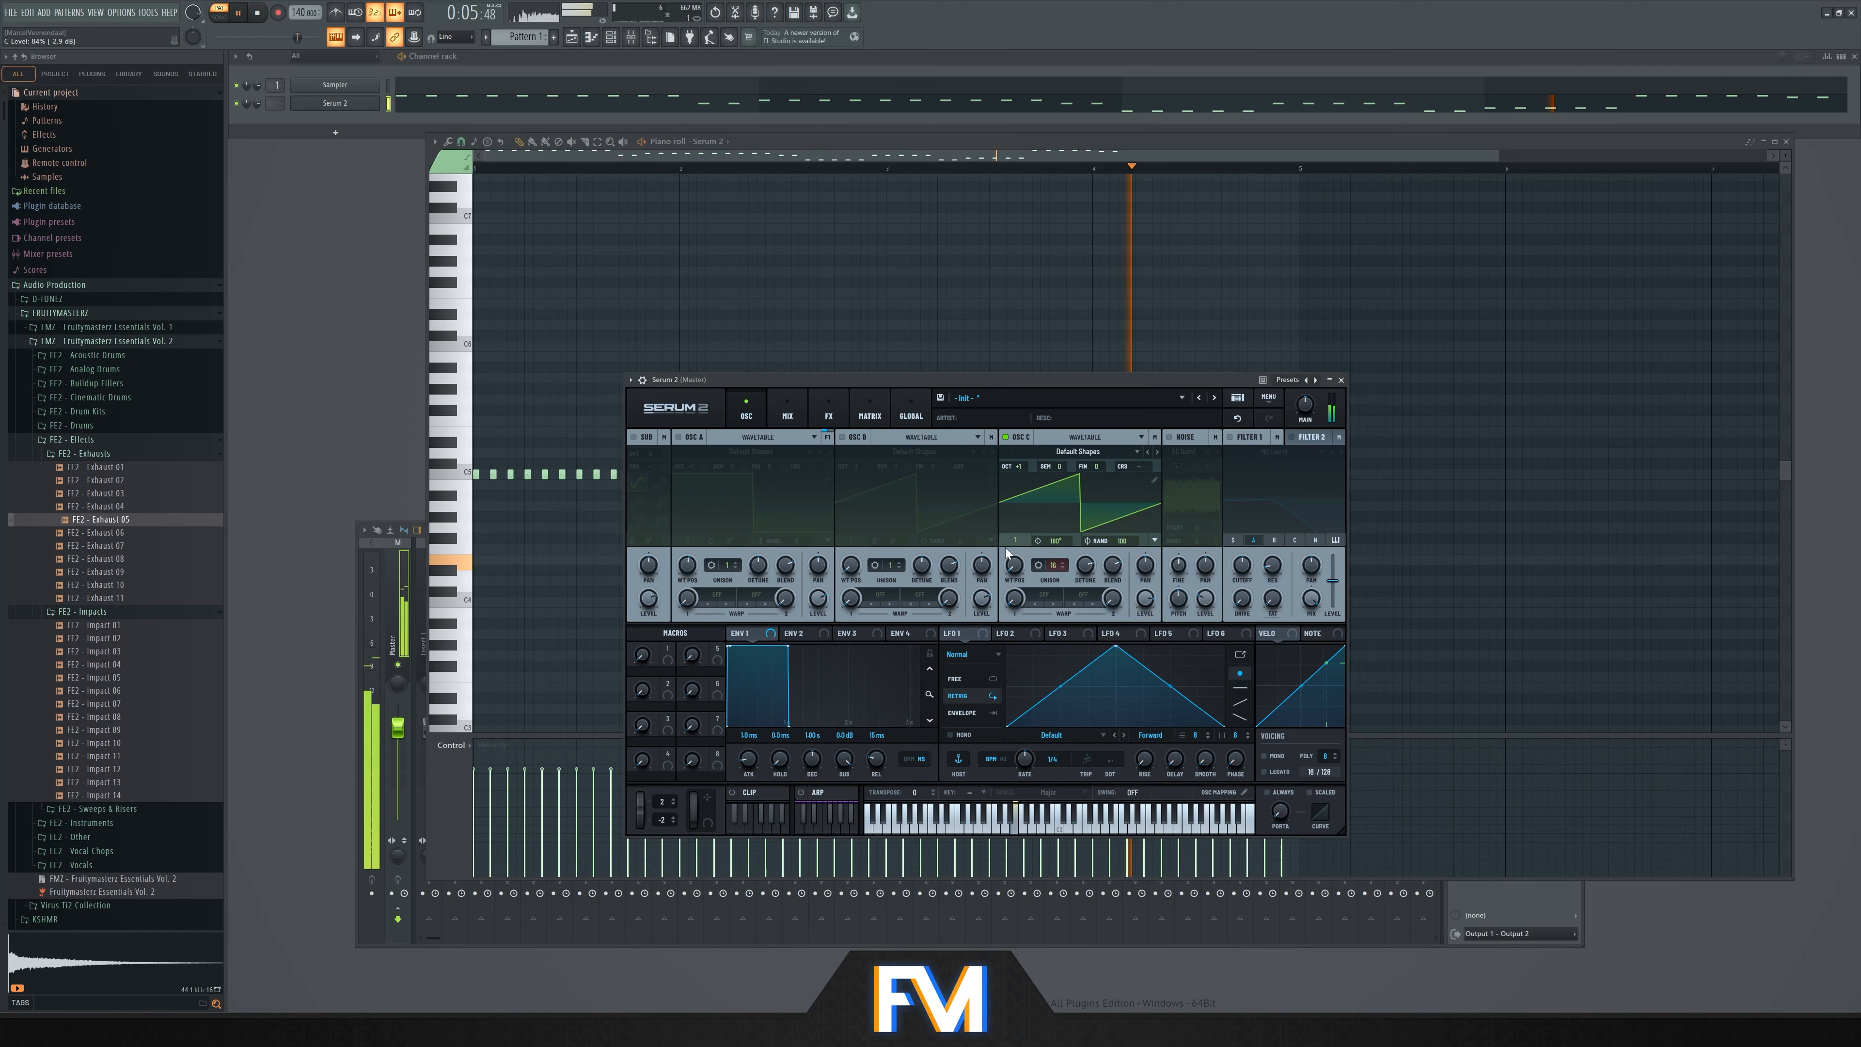
key("space")
Turn oscillators A and B back on and rebalance the levels of all three oscillators while the melody plays
left_click(843, 438)
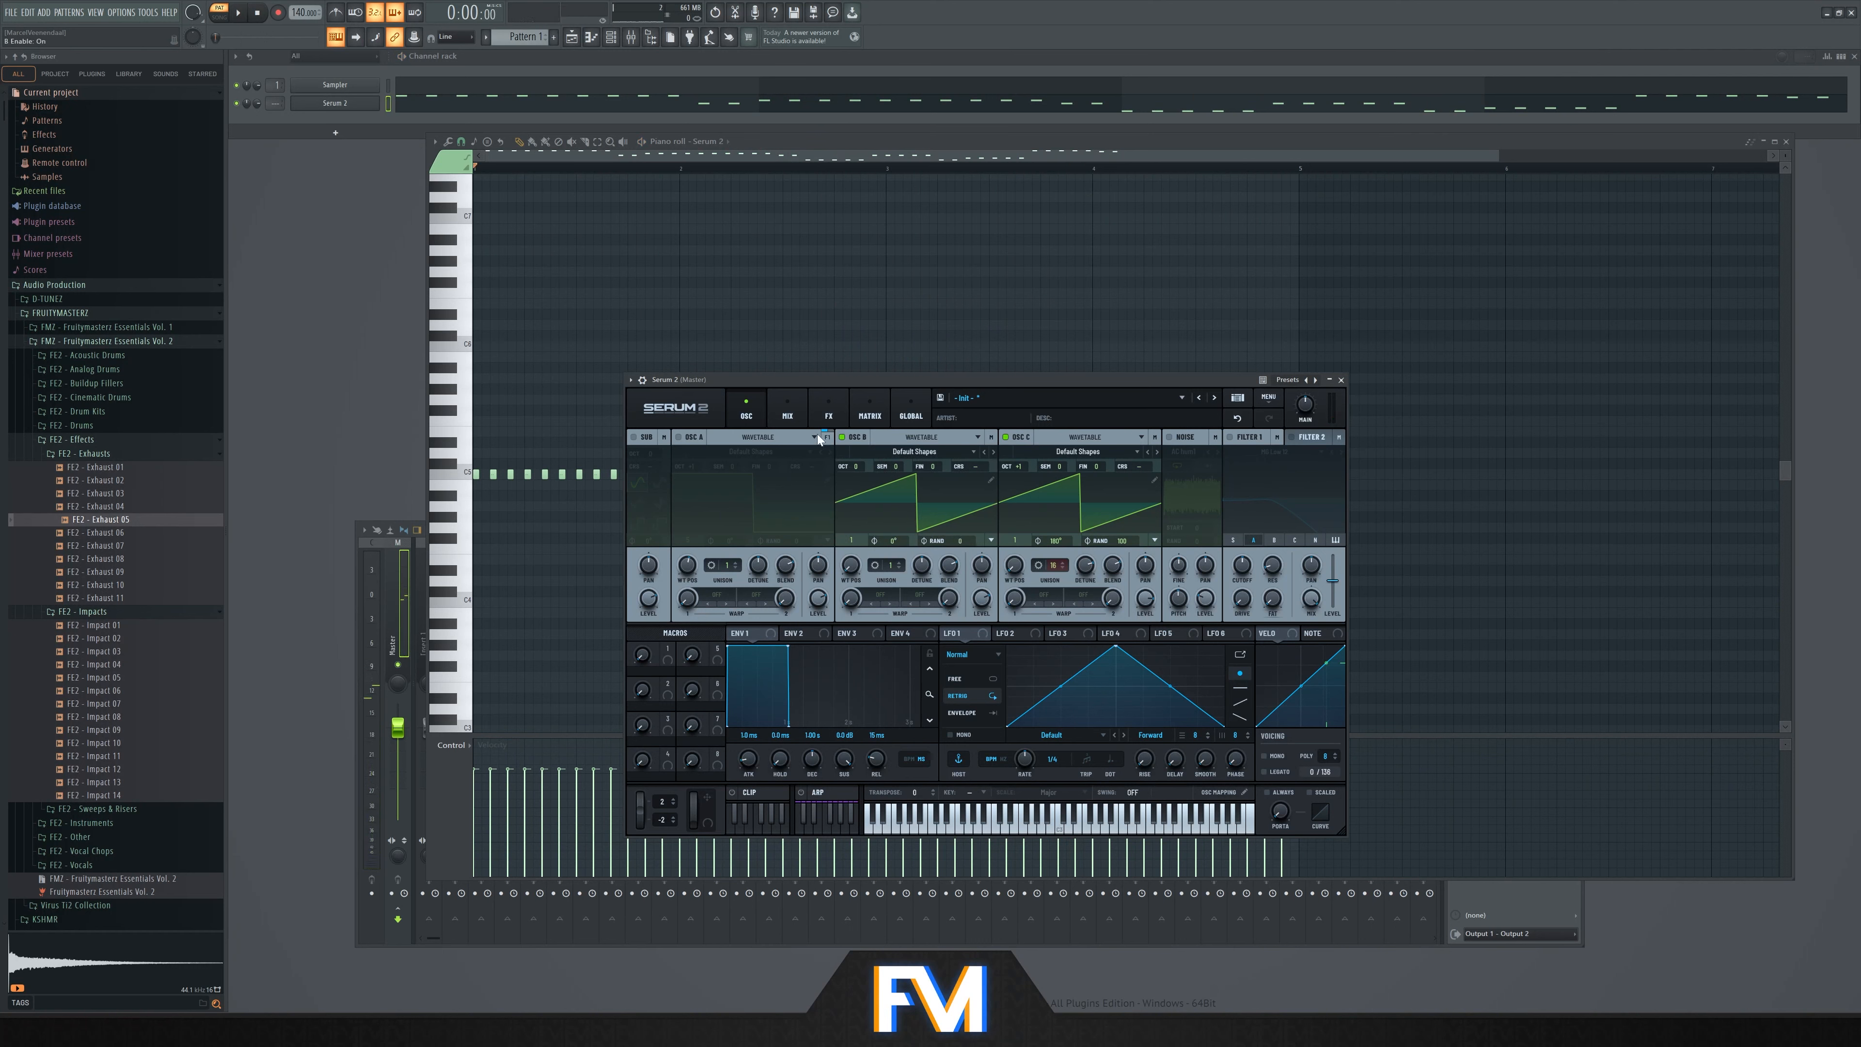
left_click(680, 438)
key("space")
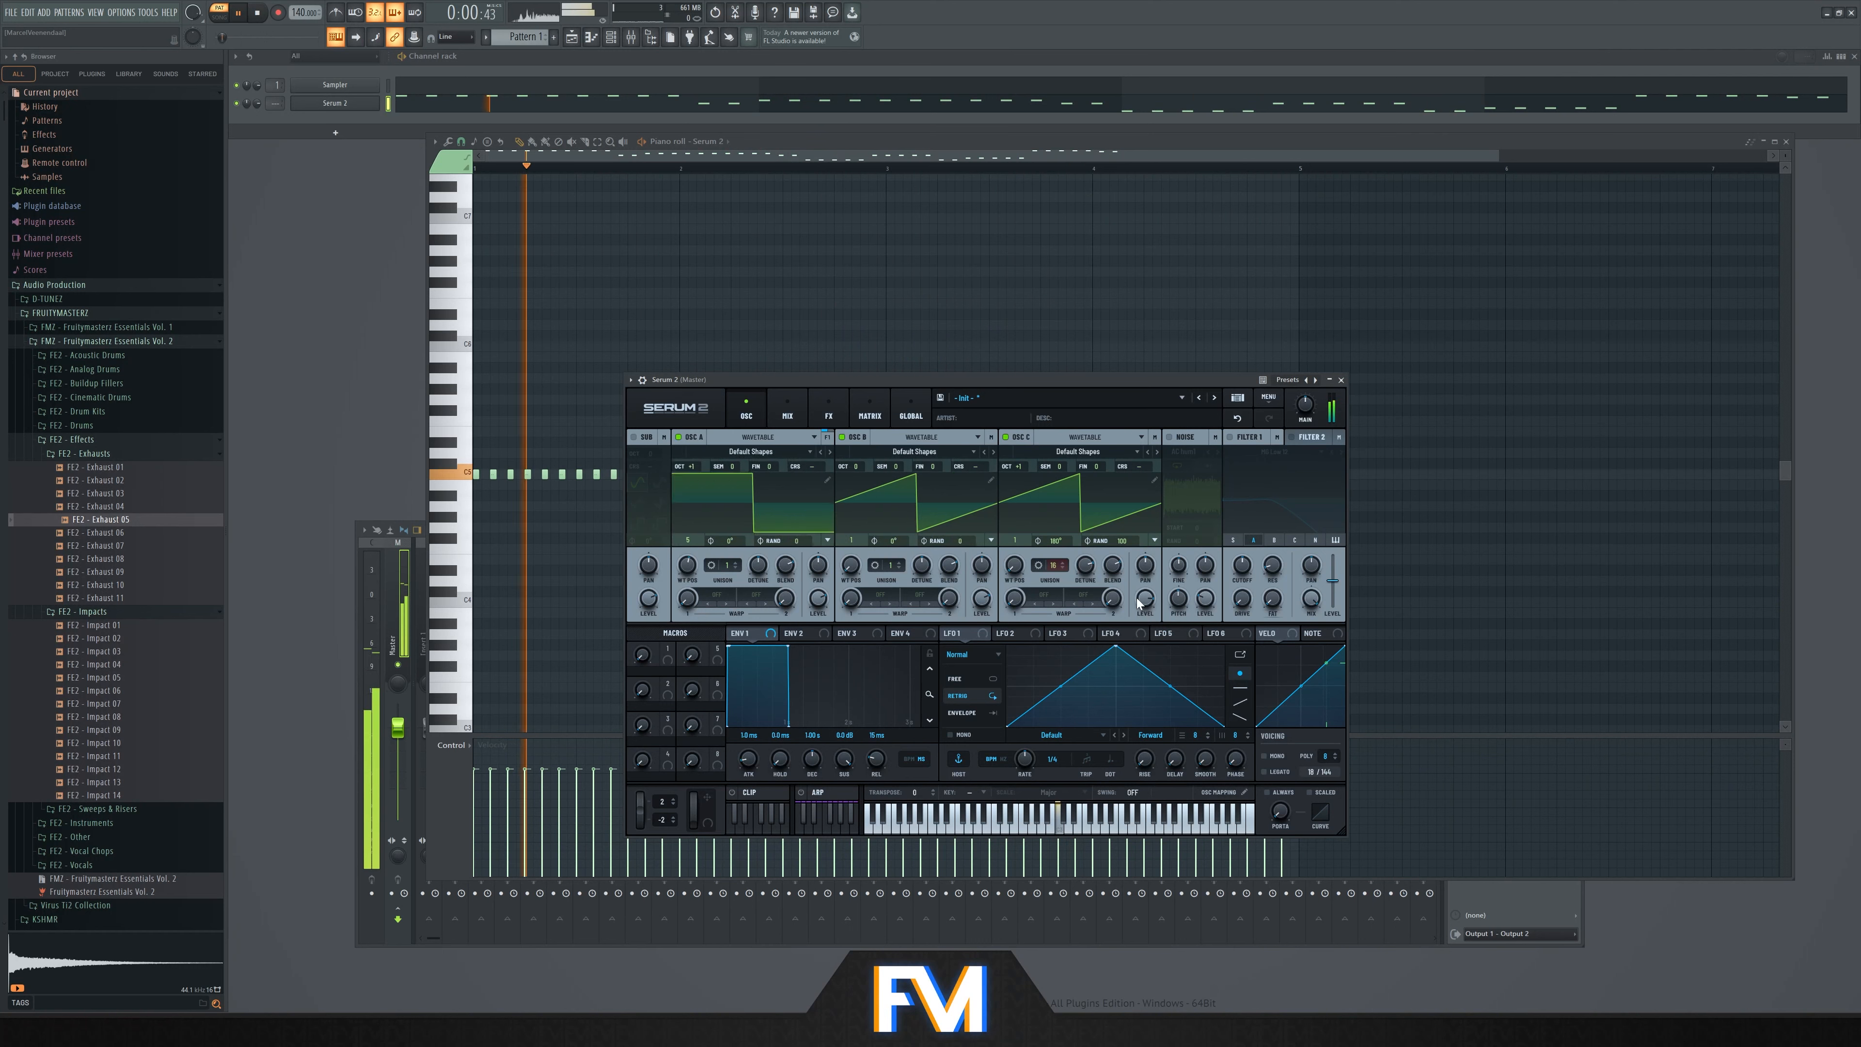
left_click_drag(1146, 598, 1138, 630)
left_click_drag(981, 598, 933, 599)
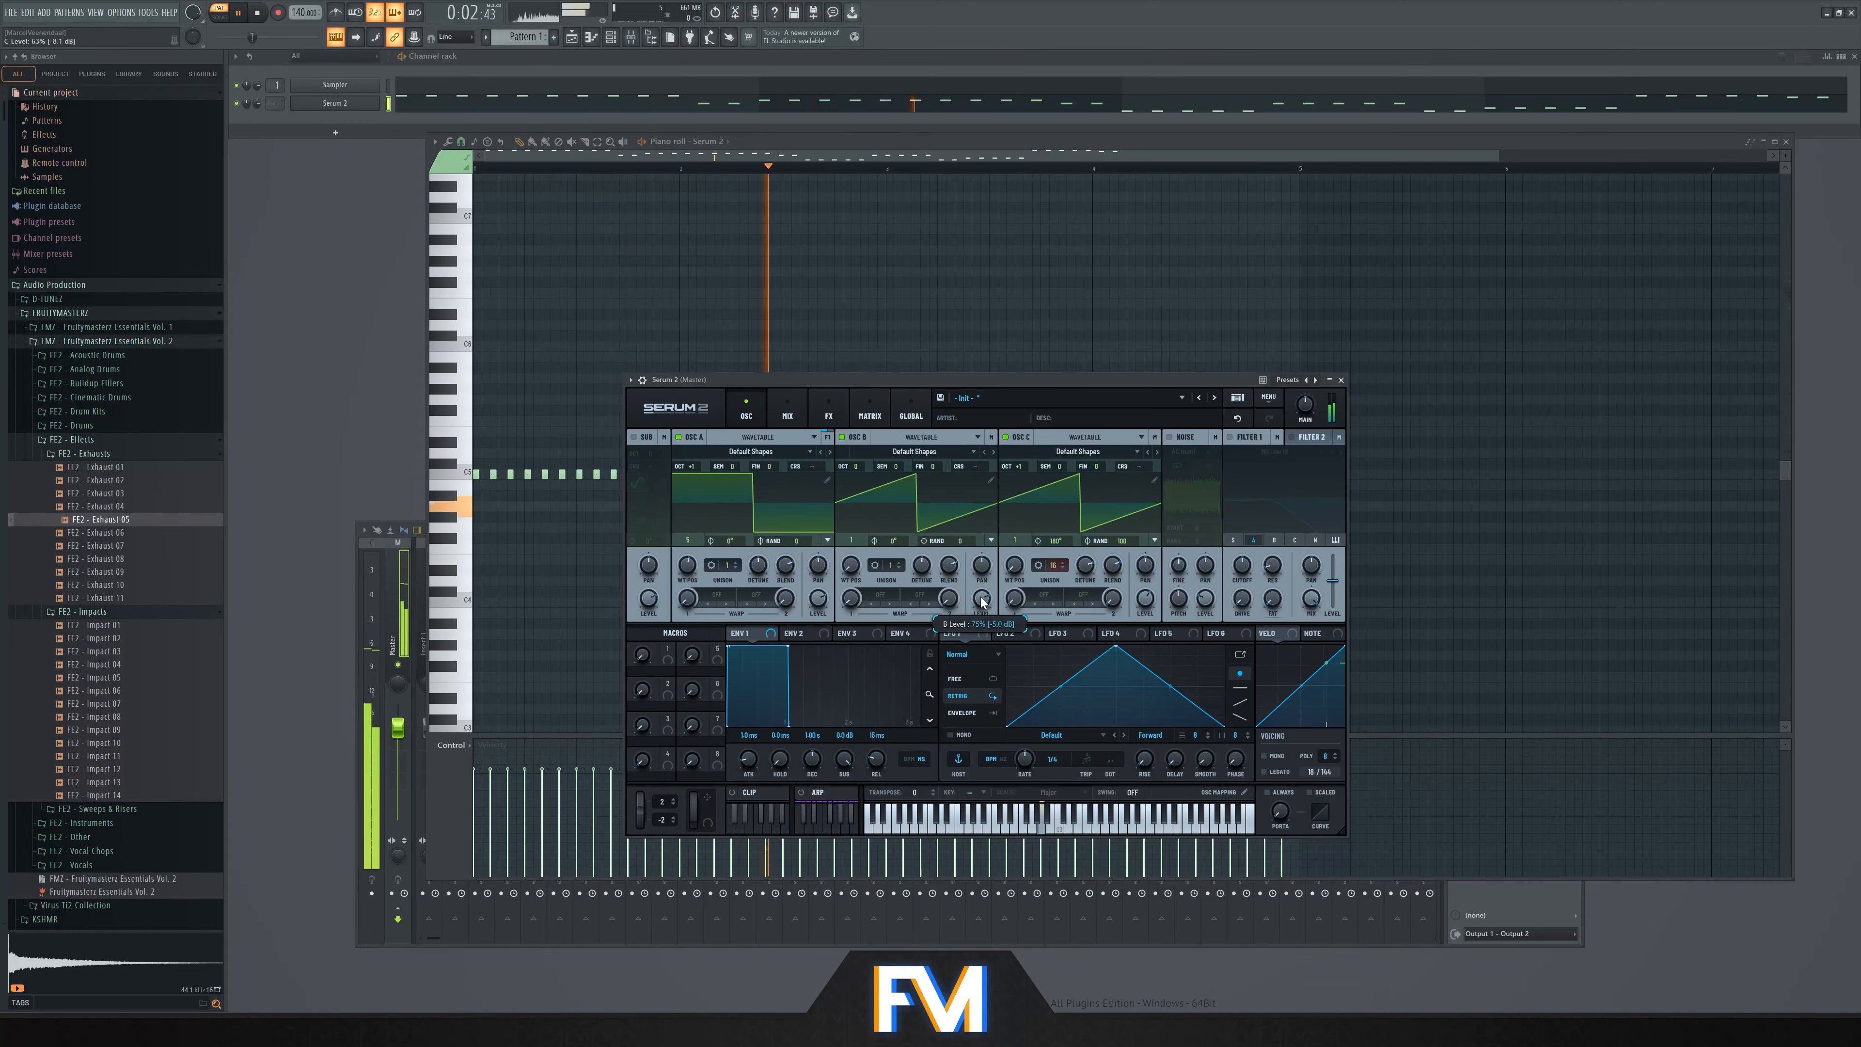
left_click_drag(818, 599, 817, 569)
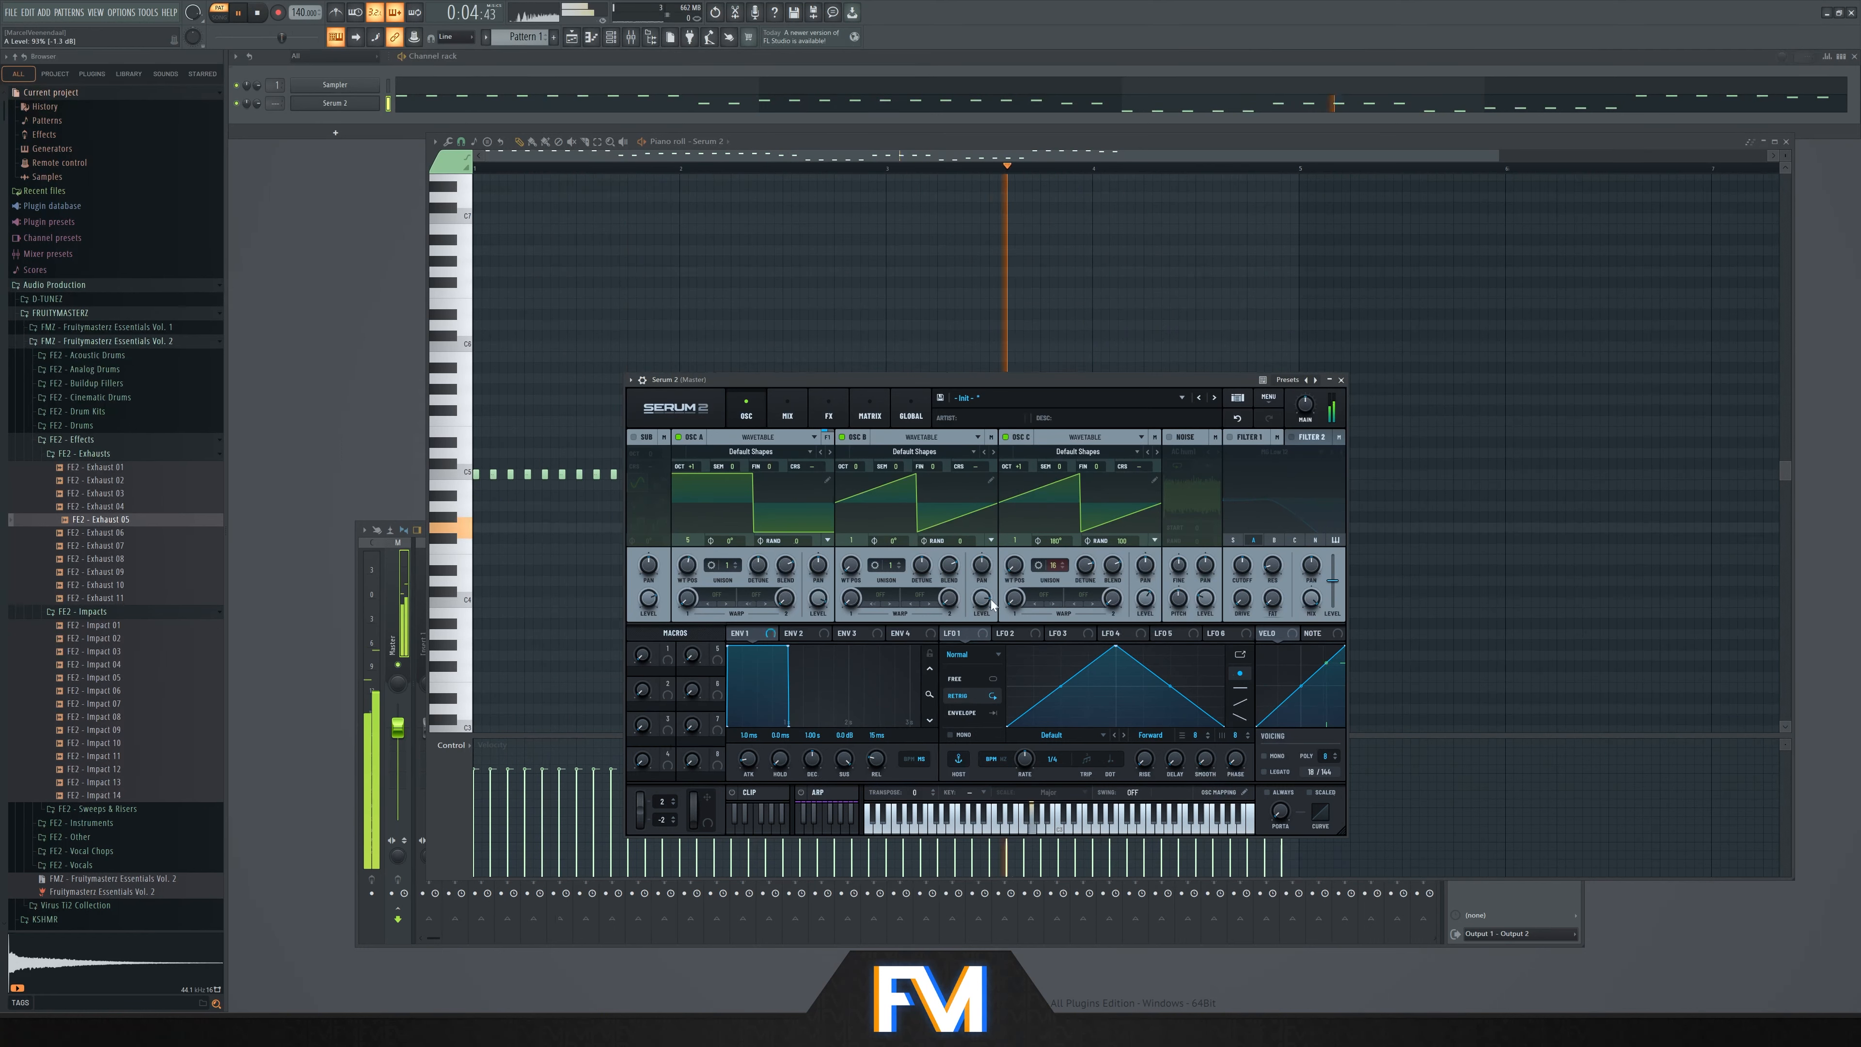
Stop playback and set envelope 1's release to 80 ms
key("space")
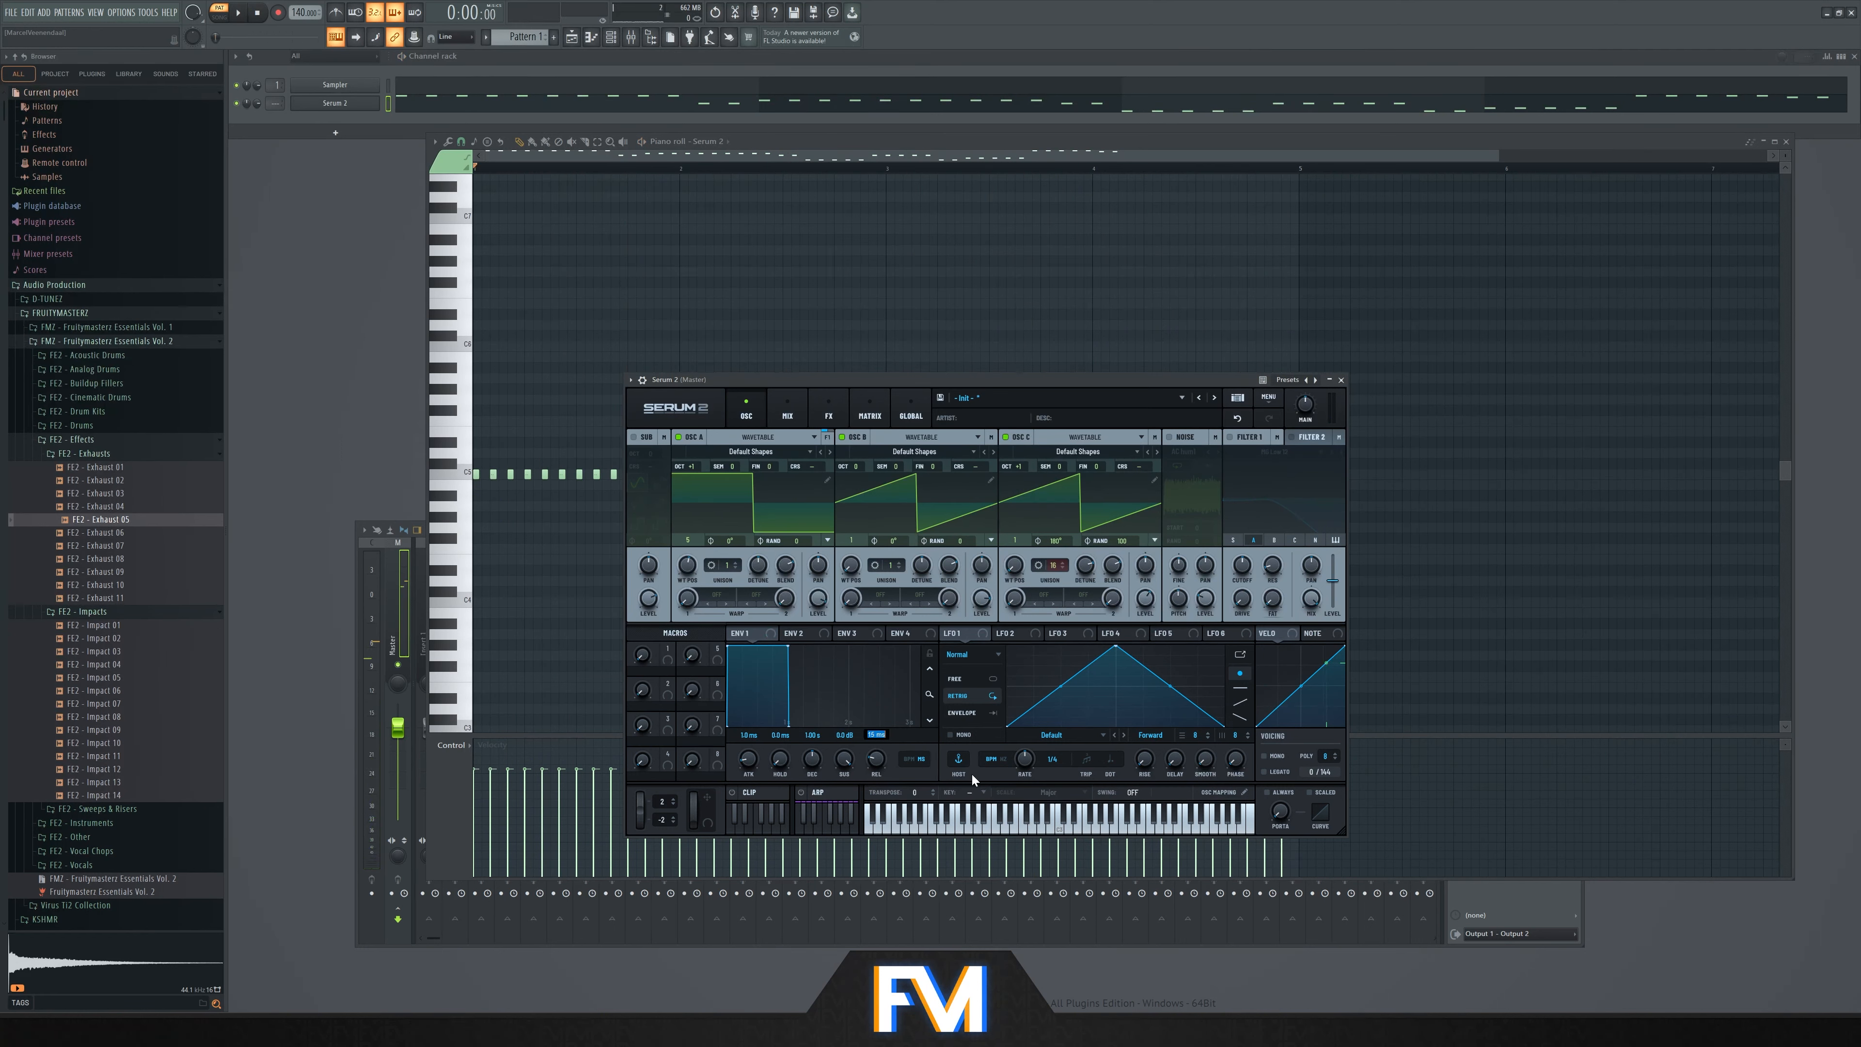
type("80")
key("Return")
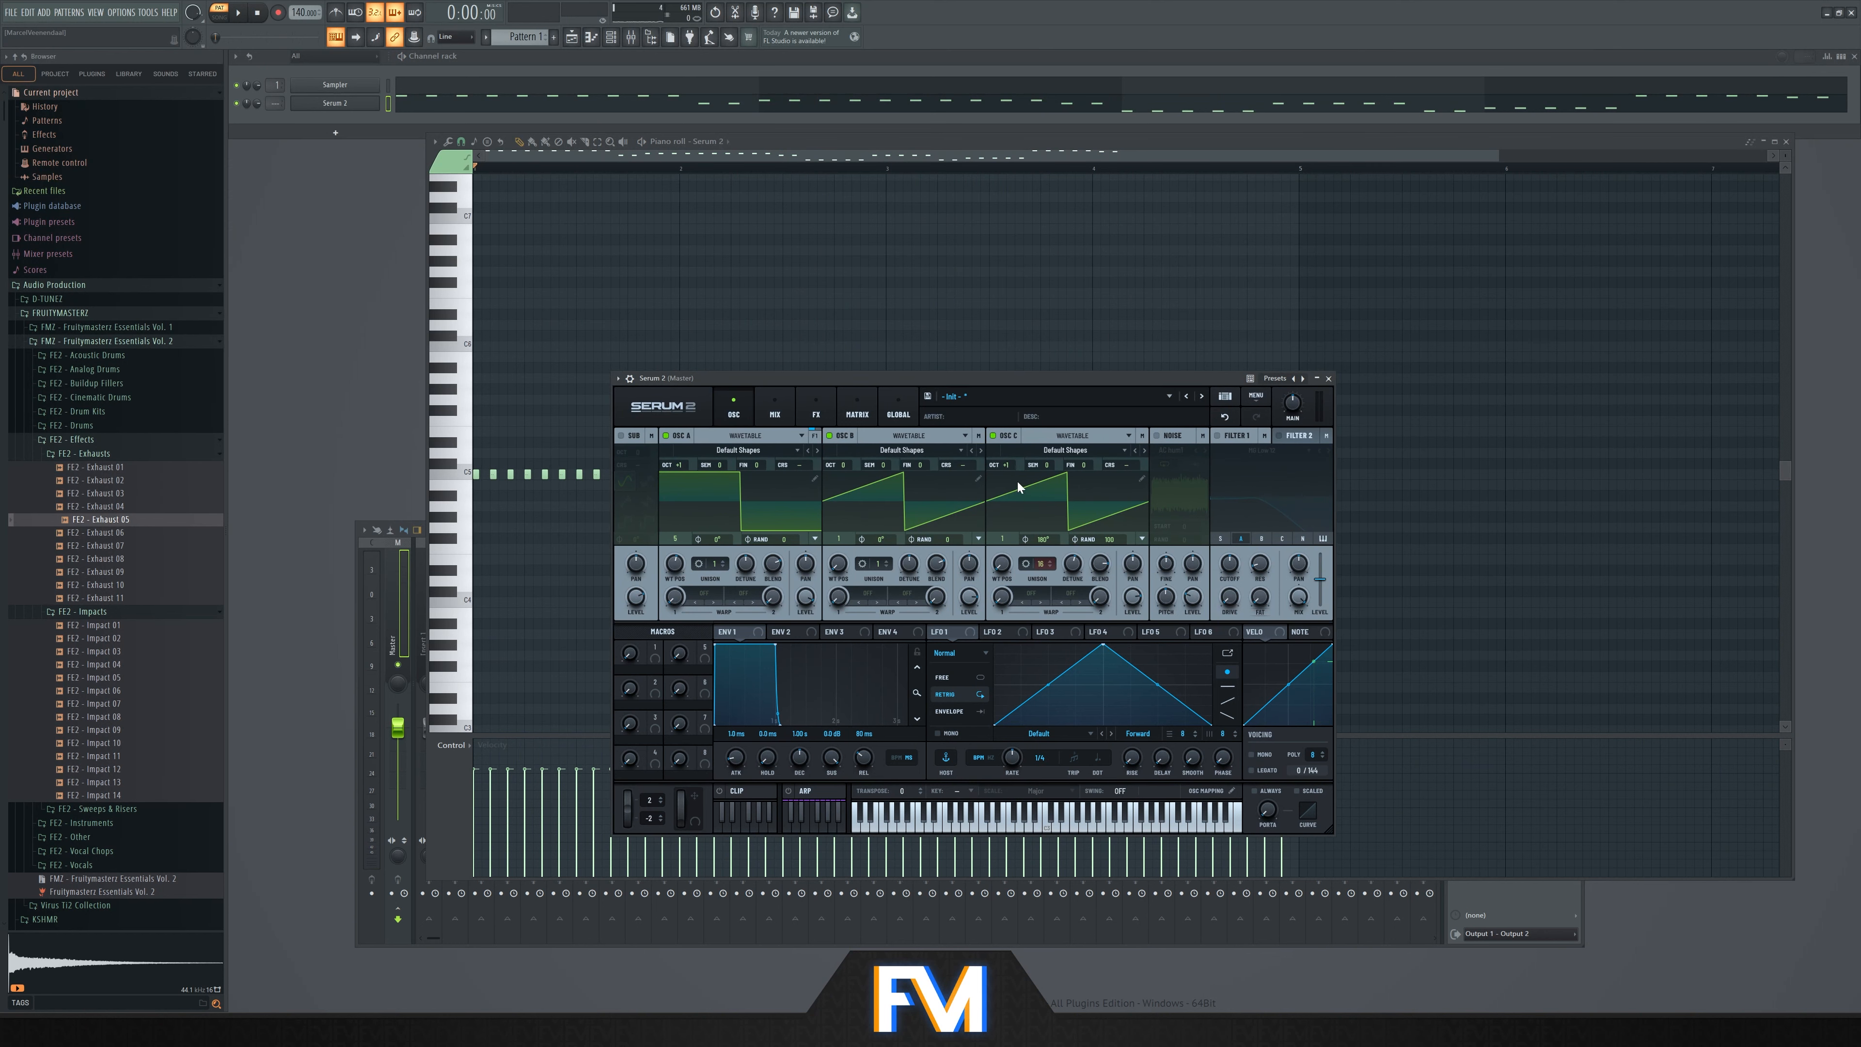
Turn off oscillators A and B and assign LFO 1 to oscillator C's fine tuning, auditioning the result
left_click(845, 438)
left_click(680, 436)
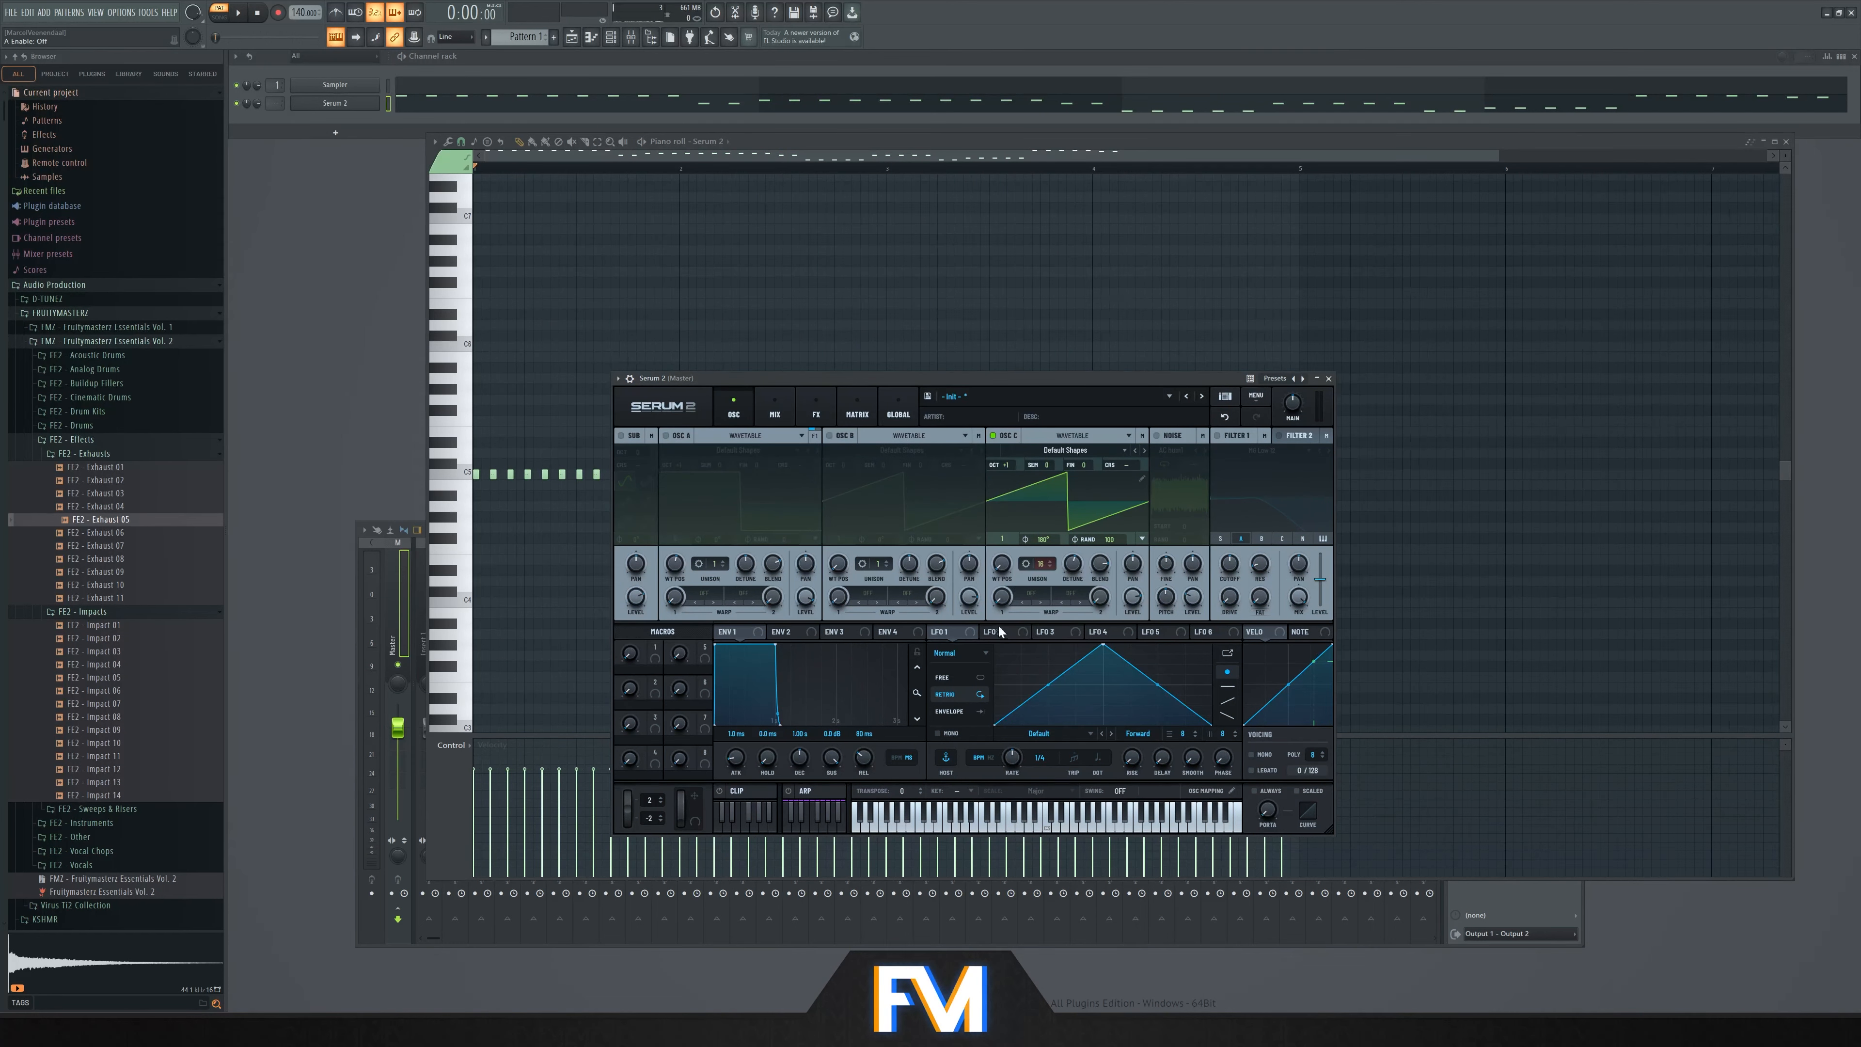
left_click_drag(951, 631, 1087, 464)
key("space")
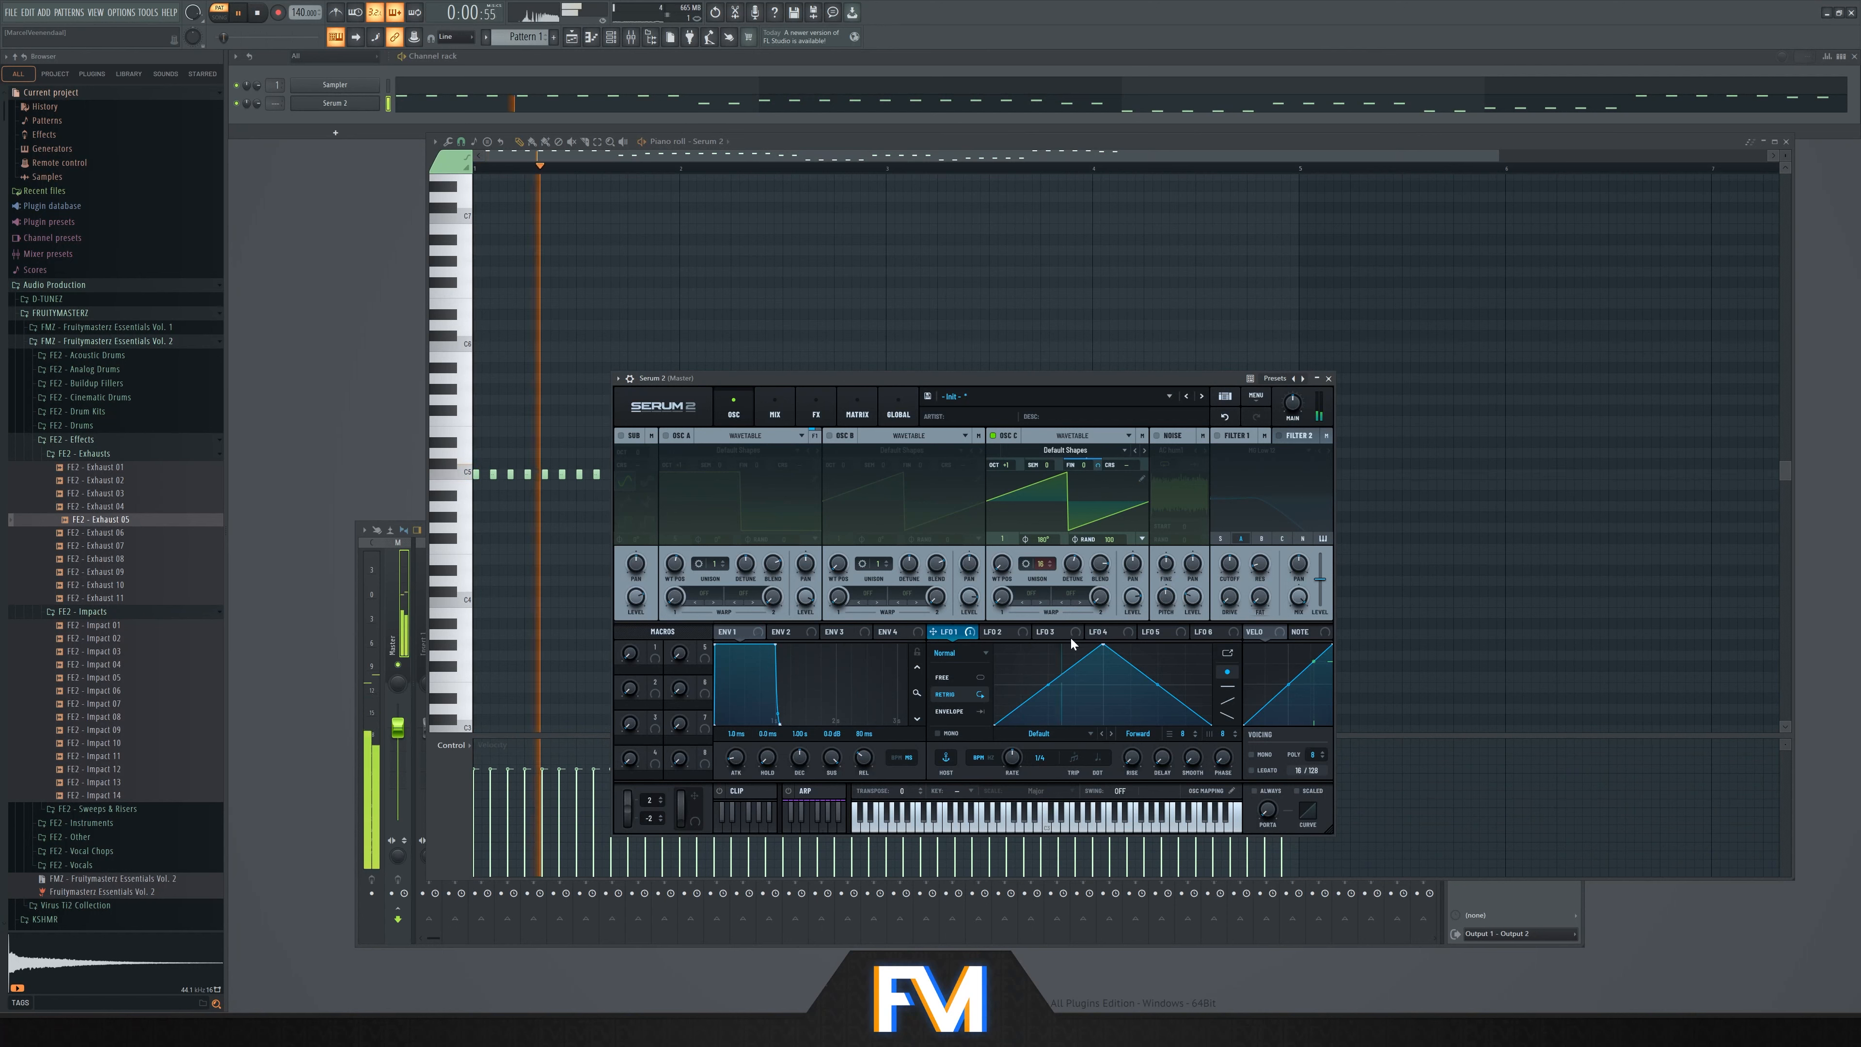
Speed up LFO 1's rate and adjust its modulation amount on oscillator C's fine tuning by ear
left_click_drag(1012, 758, 1015, 735)
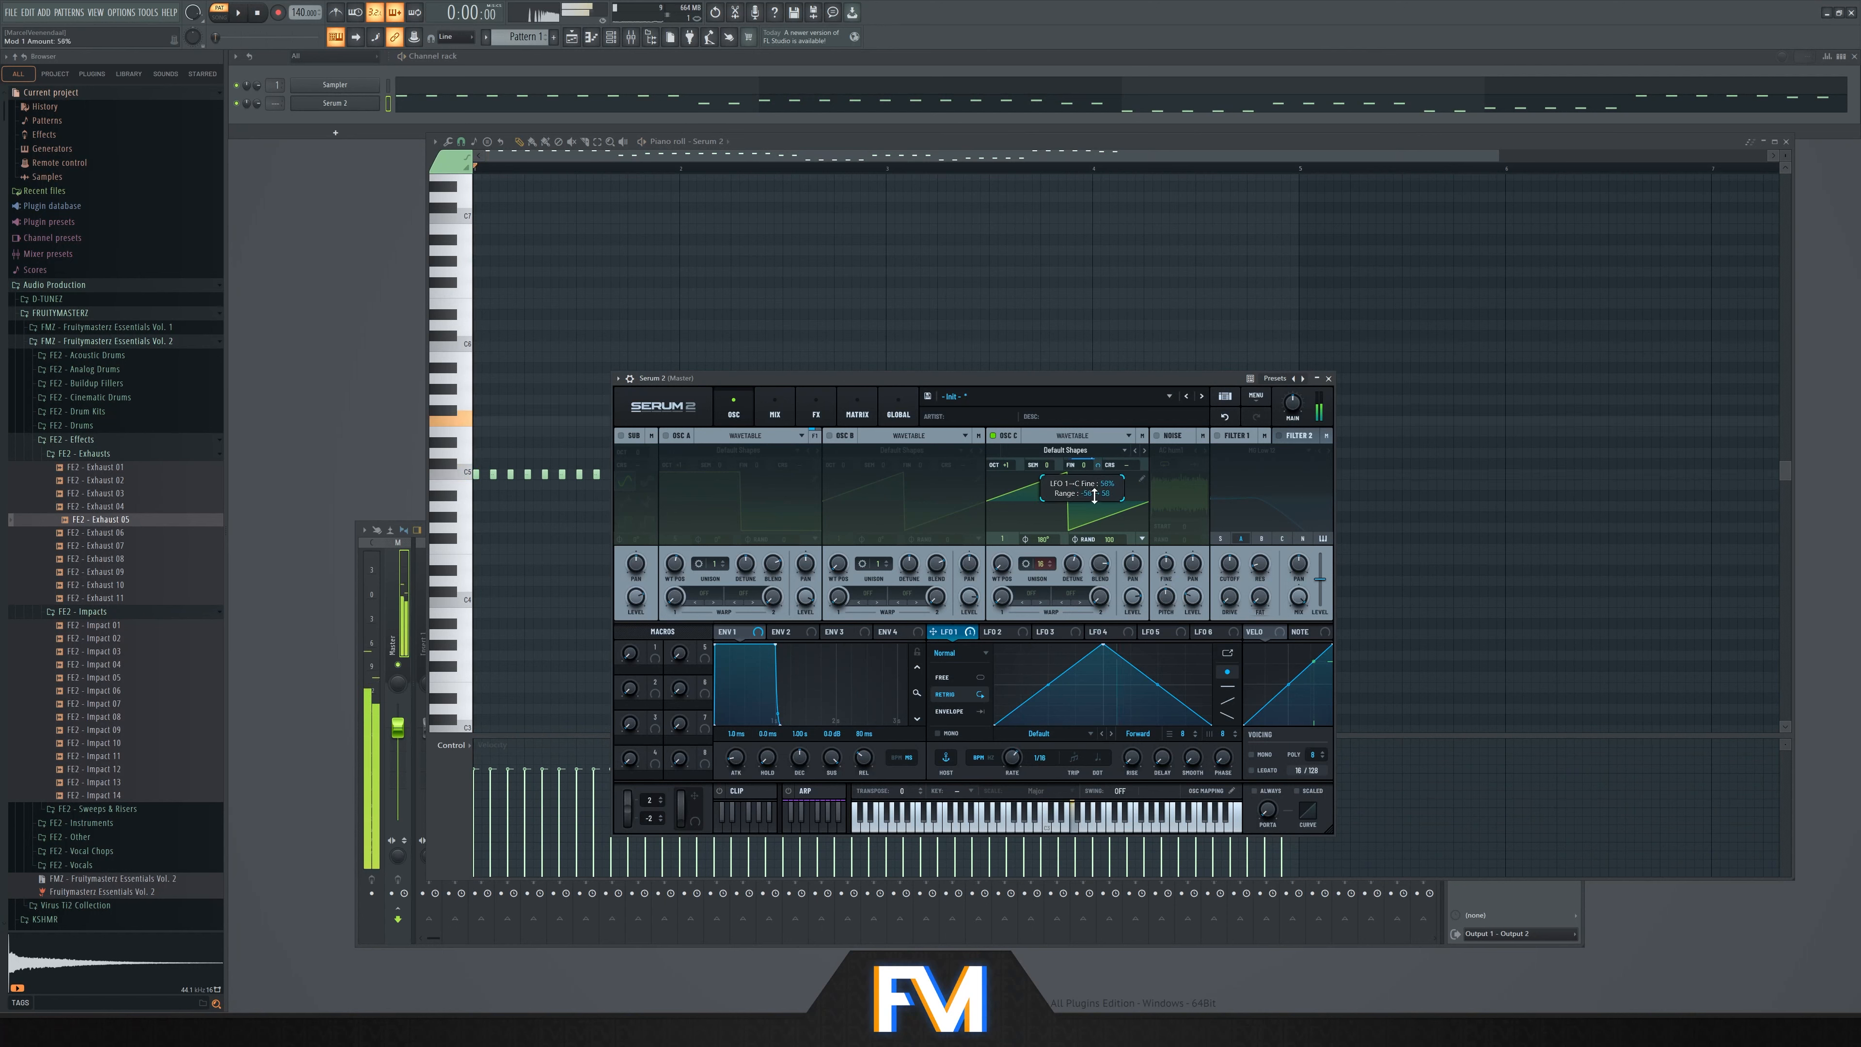
key("space")
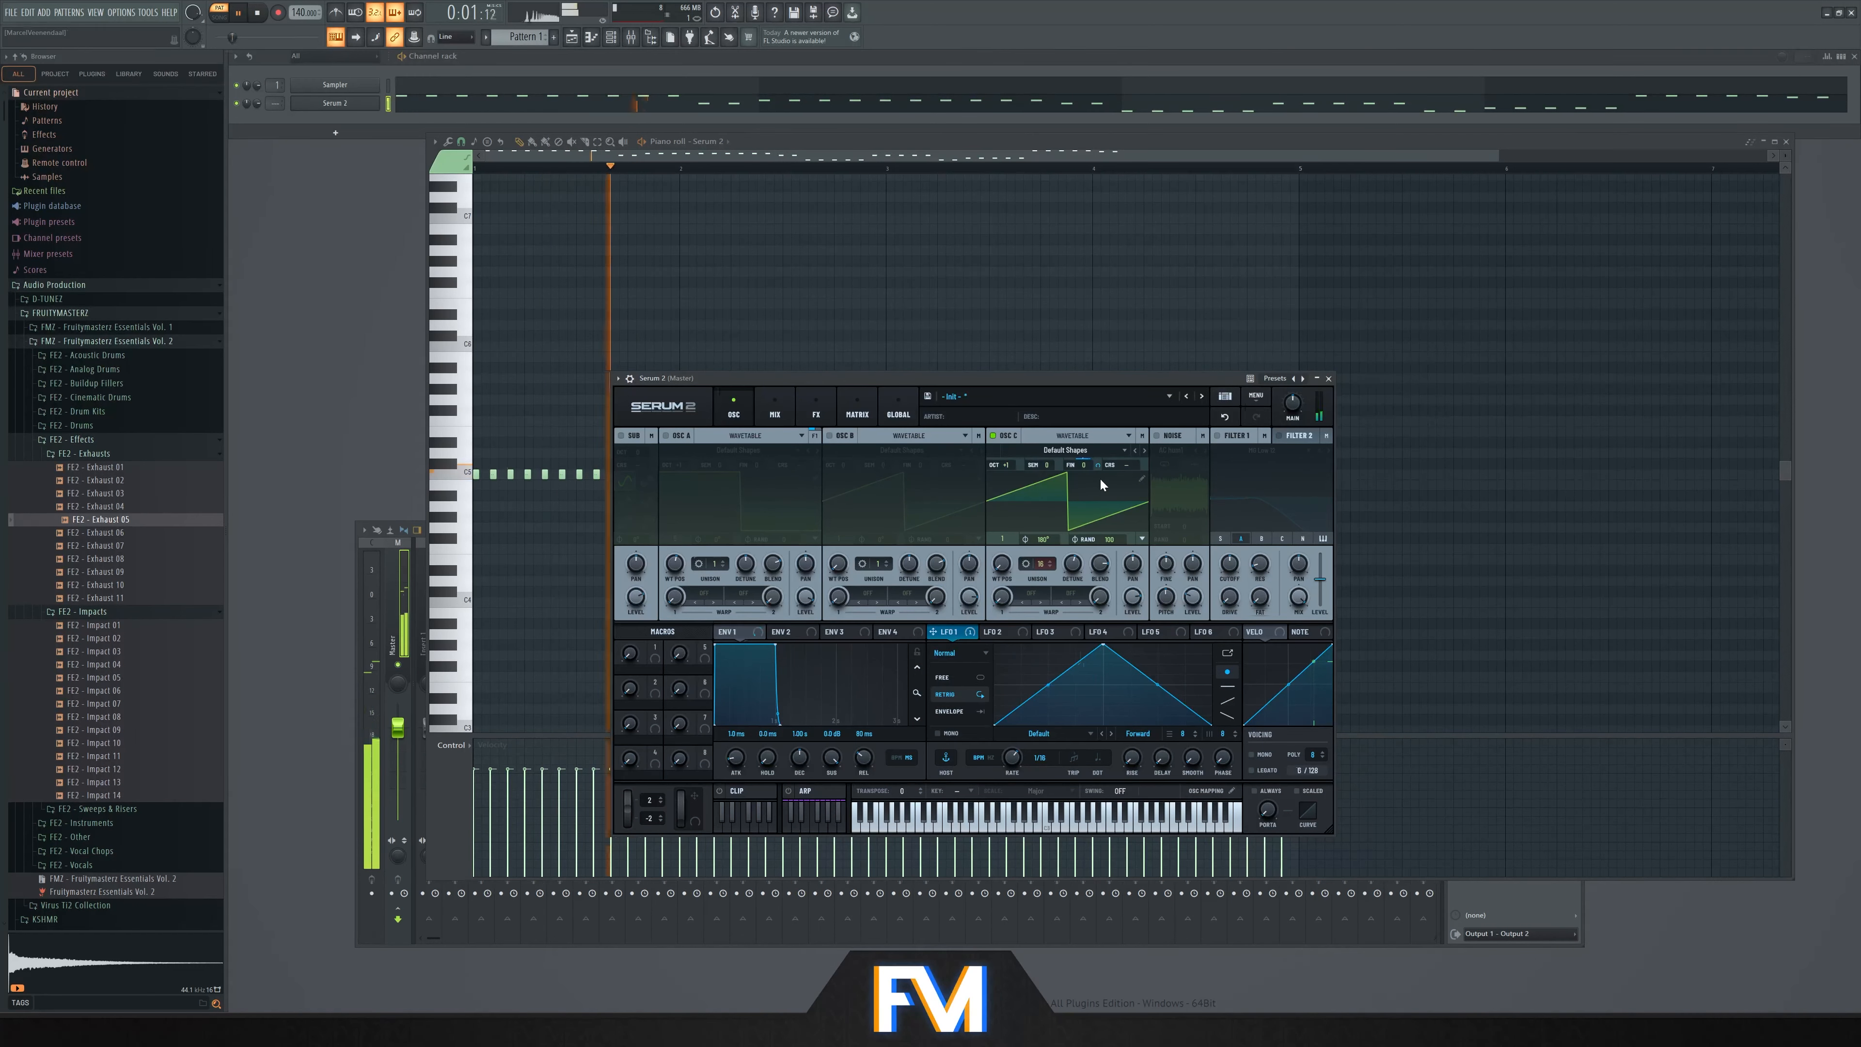
key("space")
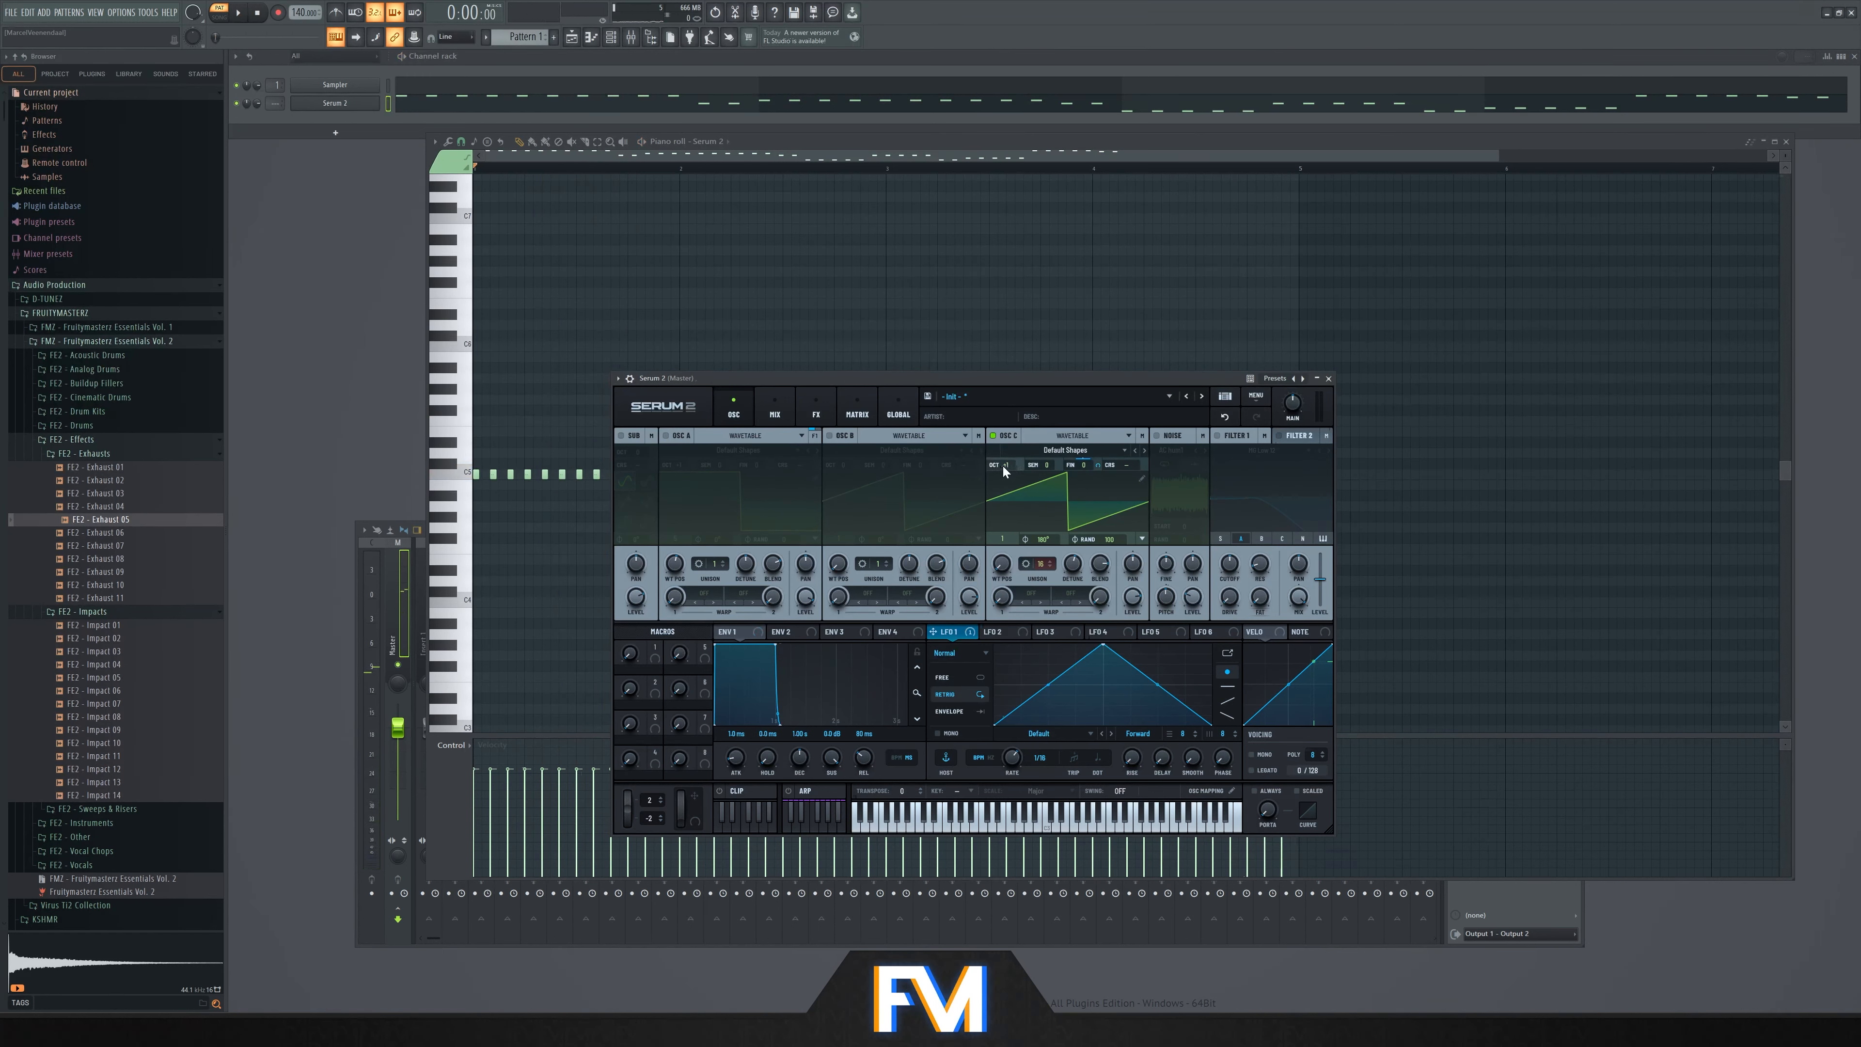
Turn oscillators A and B back on, turn off oscillator C, and open oscillator B's fine tuning for editing
left_click(830, 435)
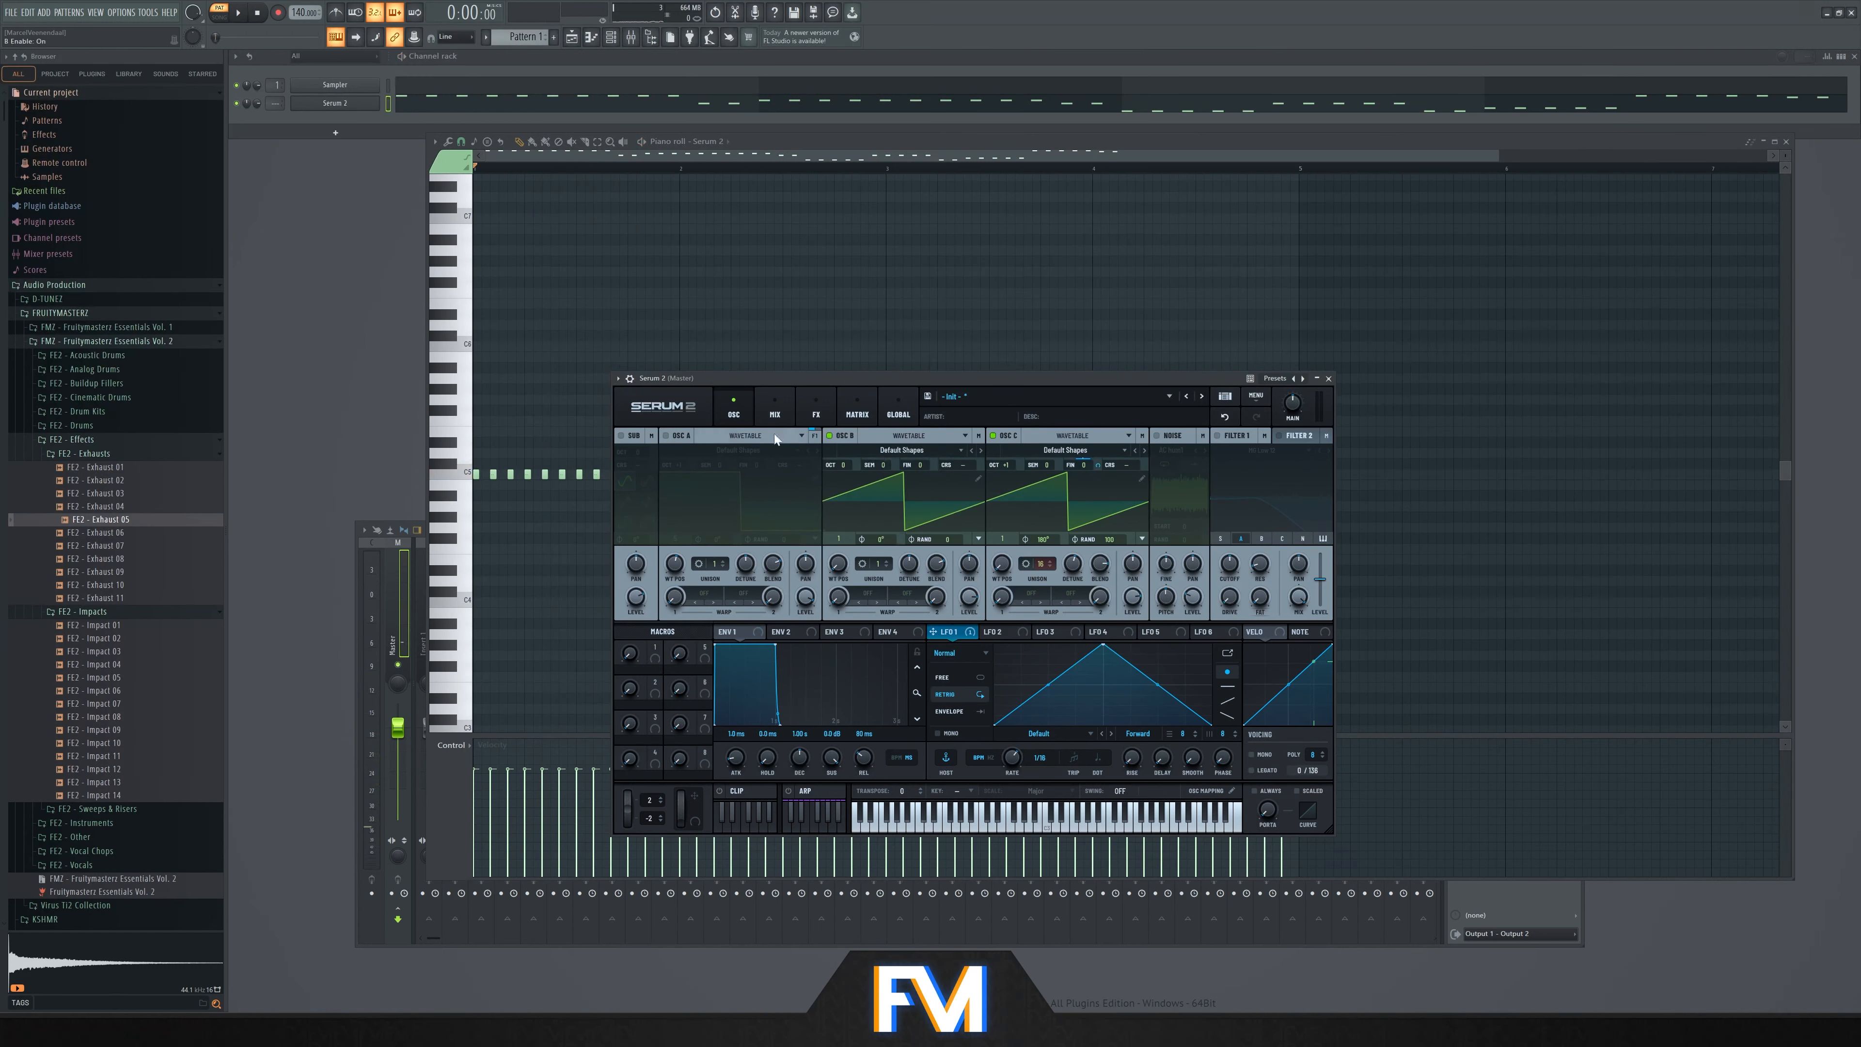
left_click(677, 436)
key("space")
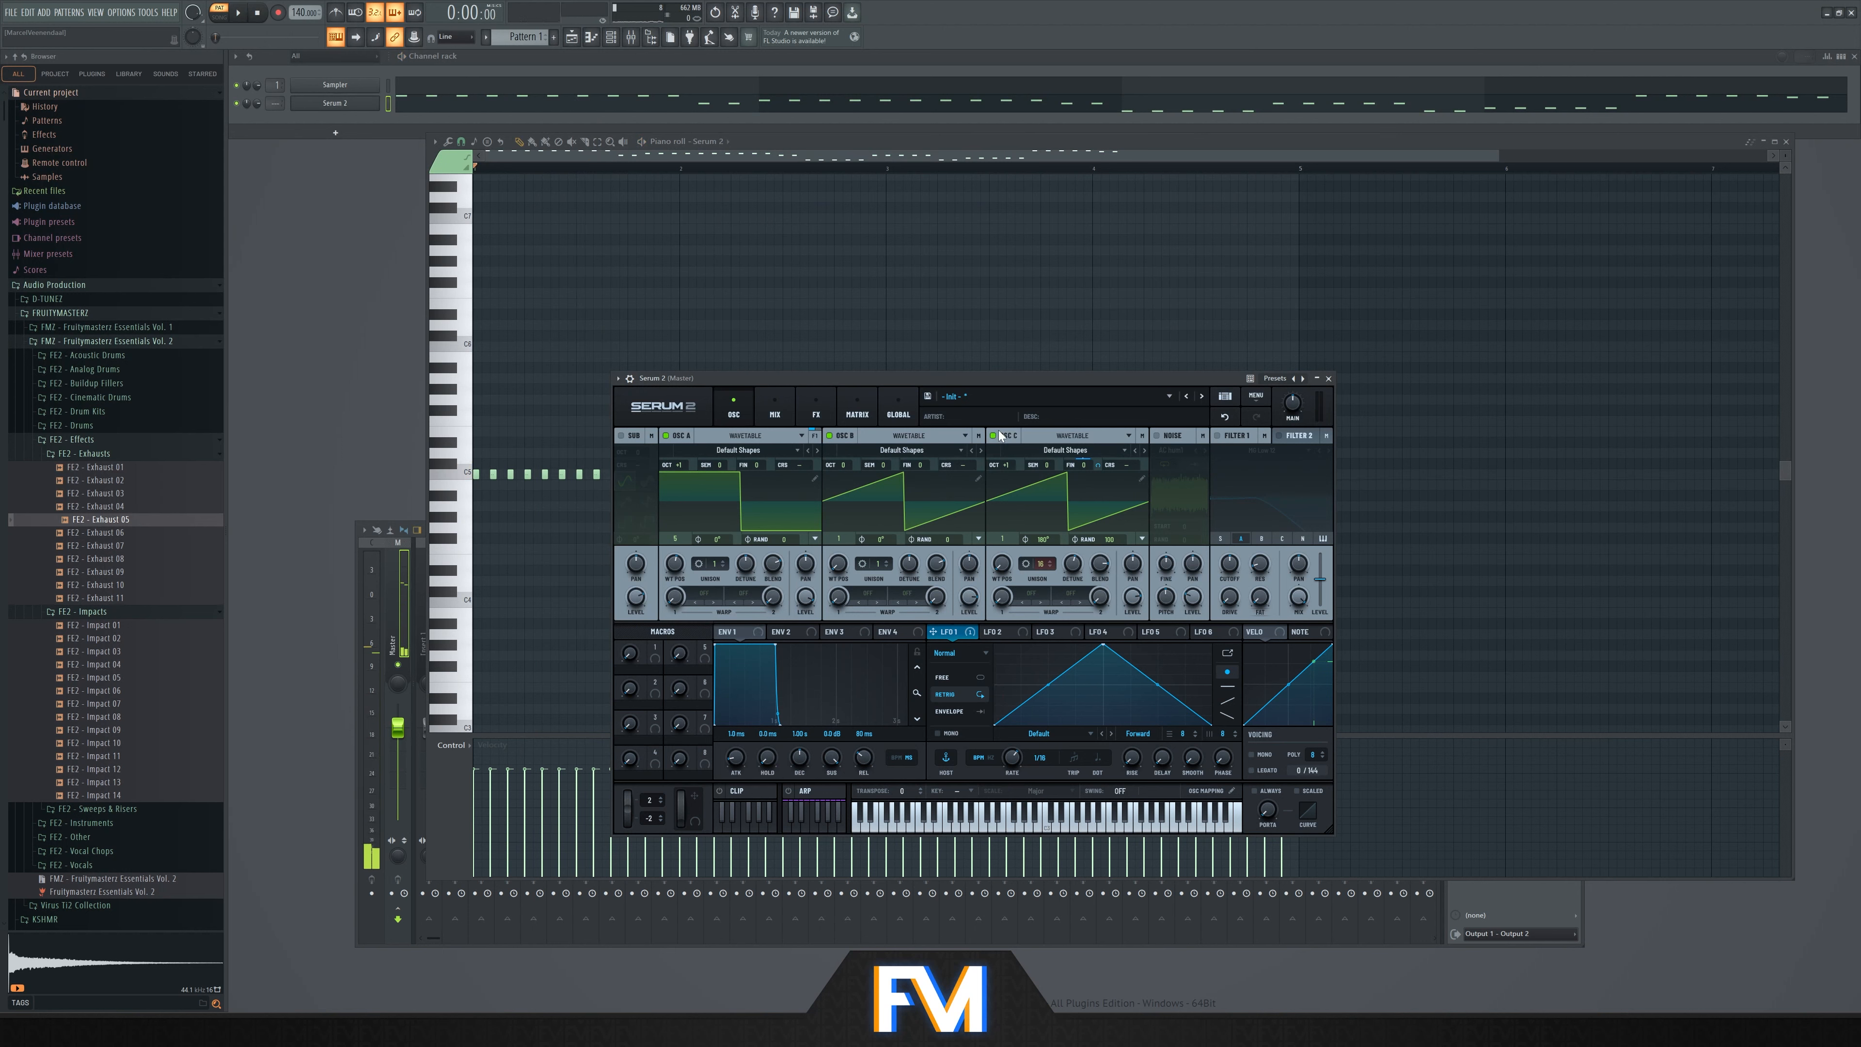
left_click(995, 435)
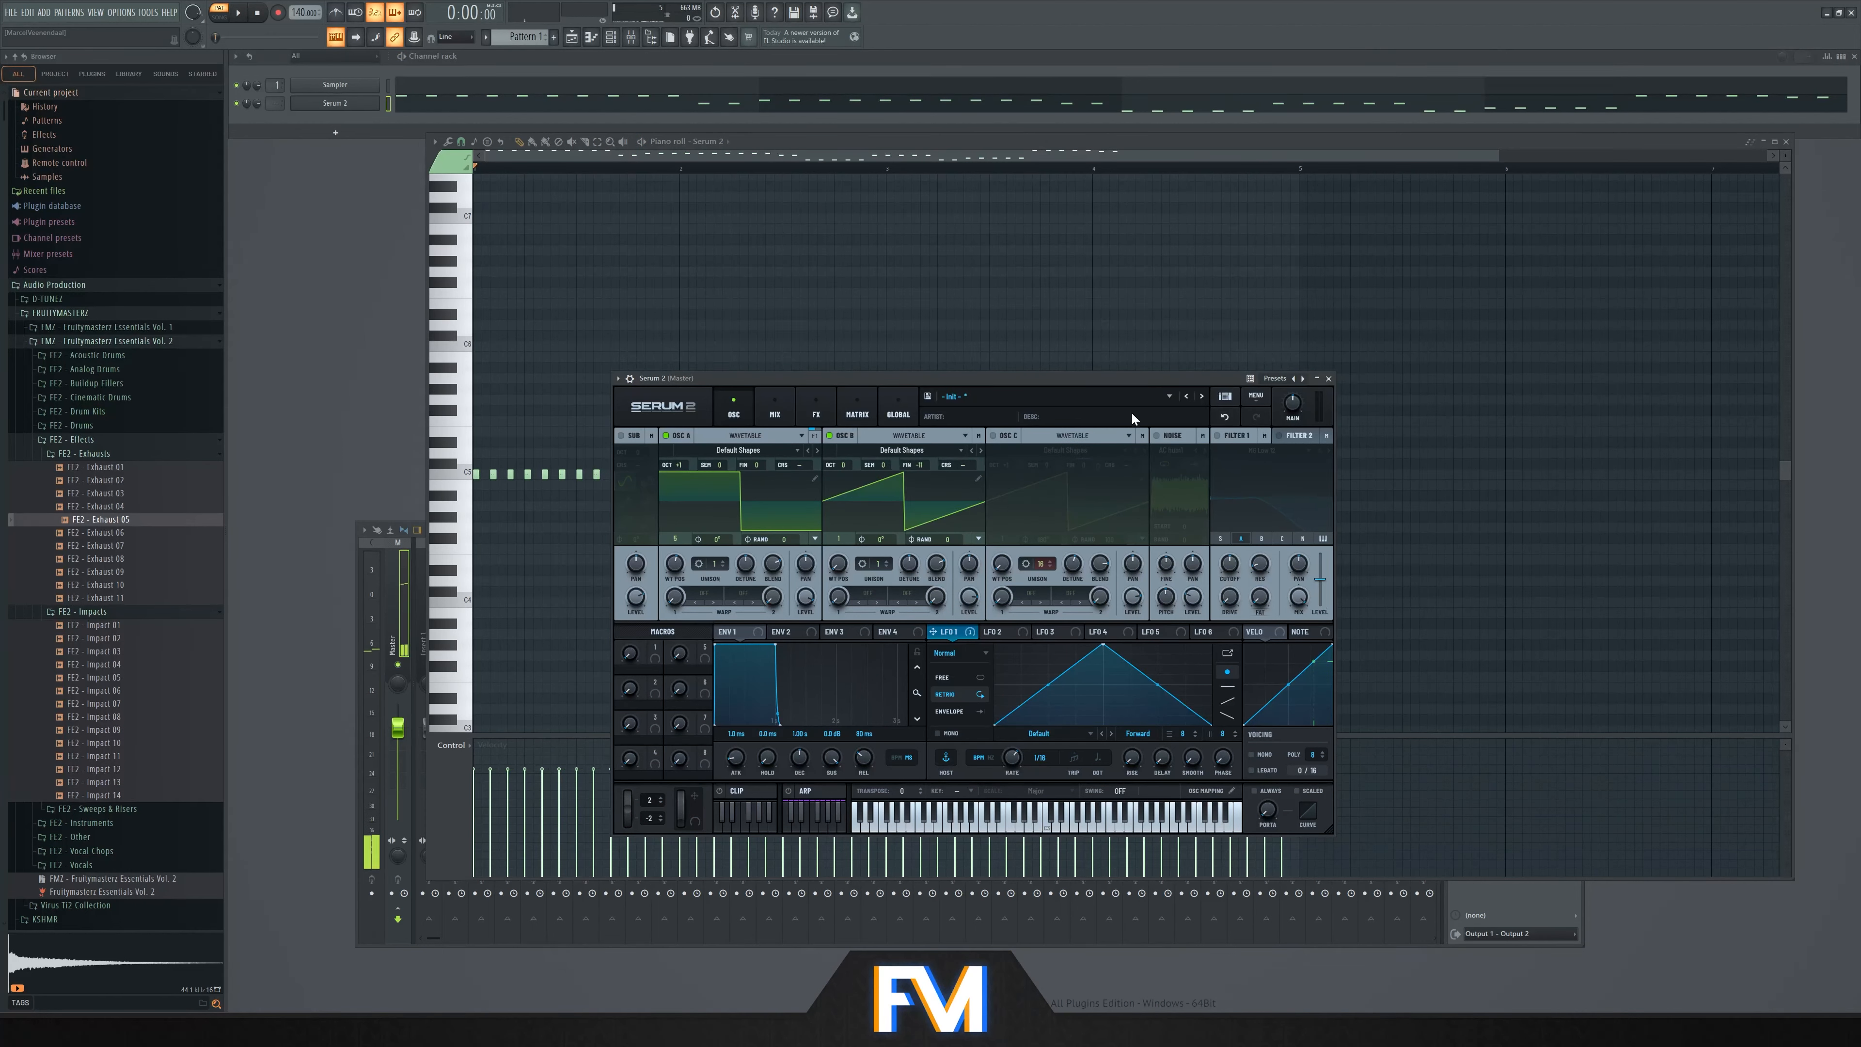
double_click(925, 464)
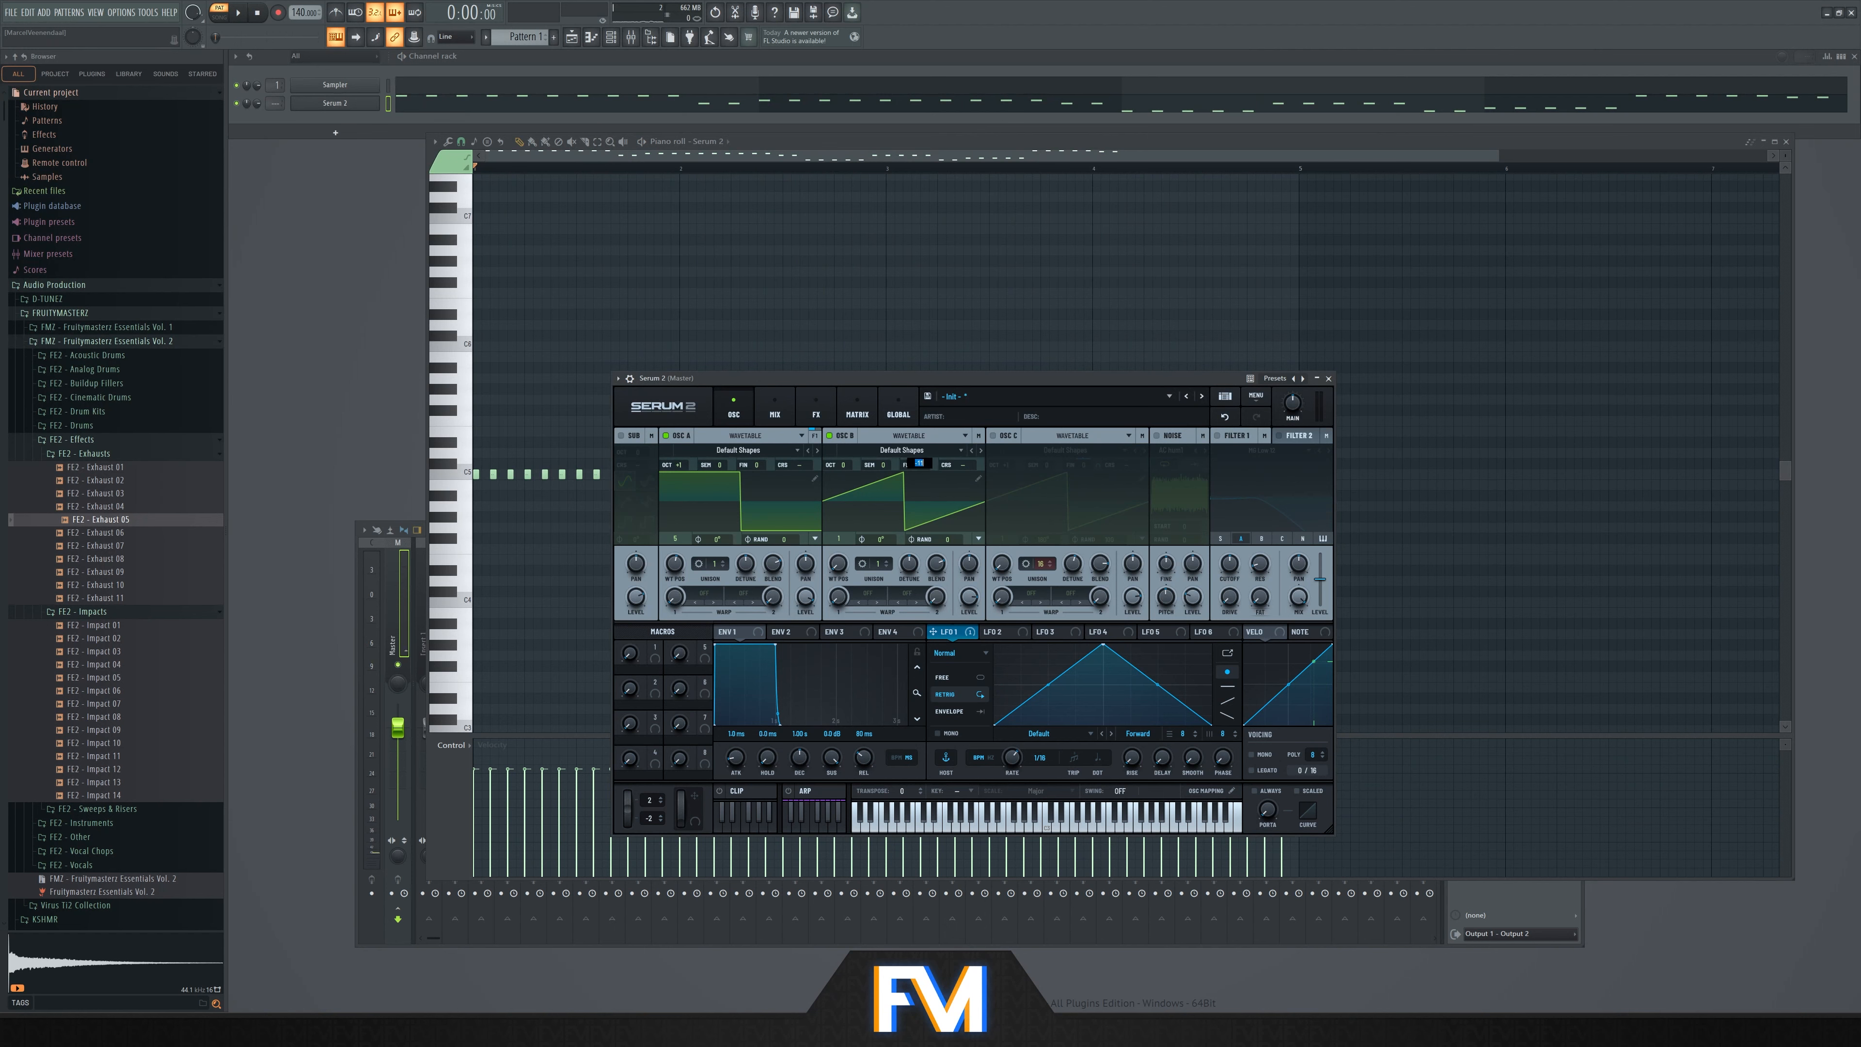
Turn on the noise oscillator, load the Analog noise BrightWhite, and play the melody
left_click(1166, 437)
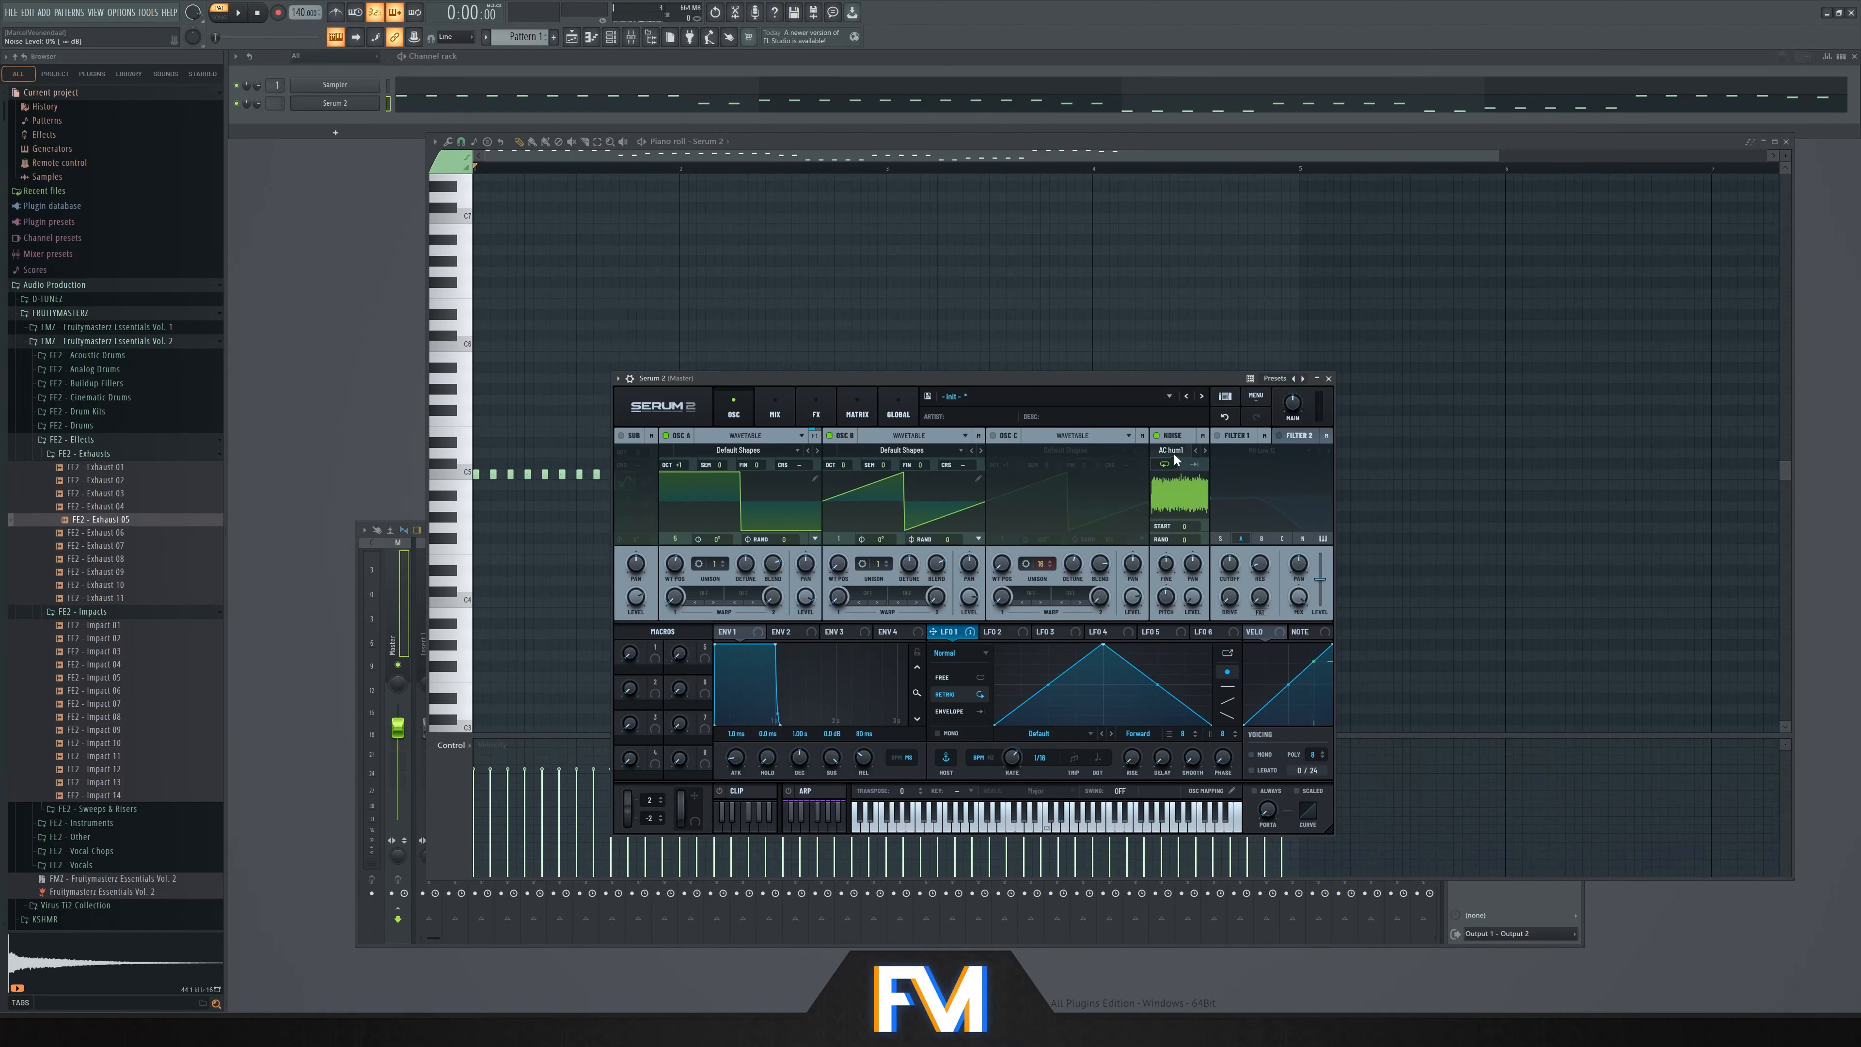
left_click(1175, 456)
mouse_move(1231, 468)
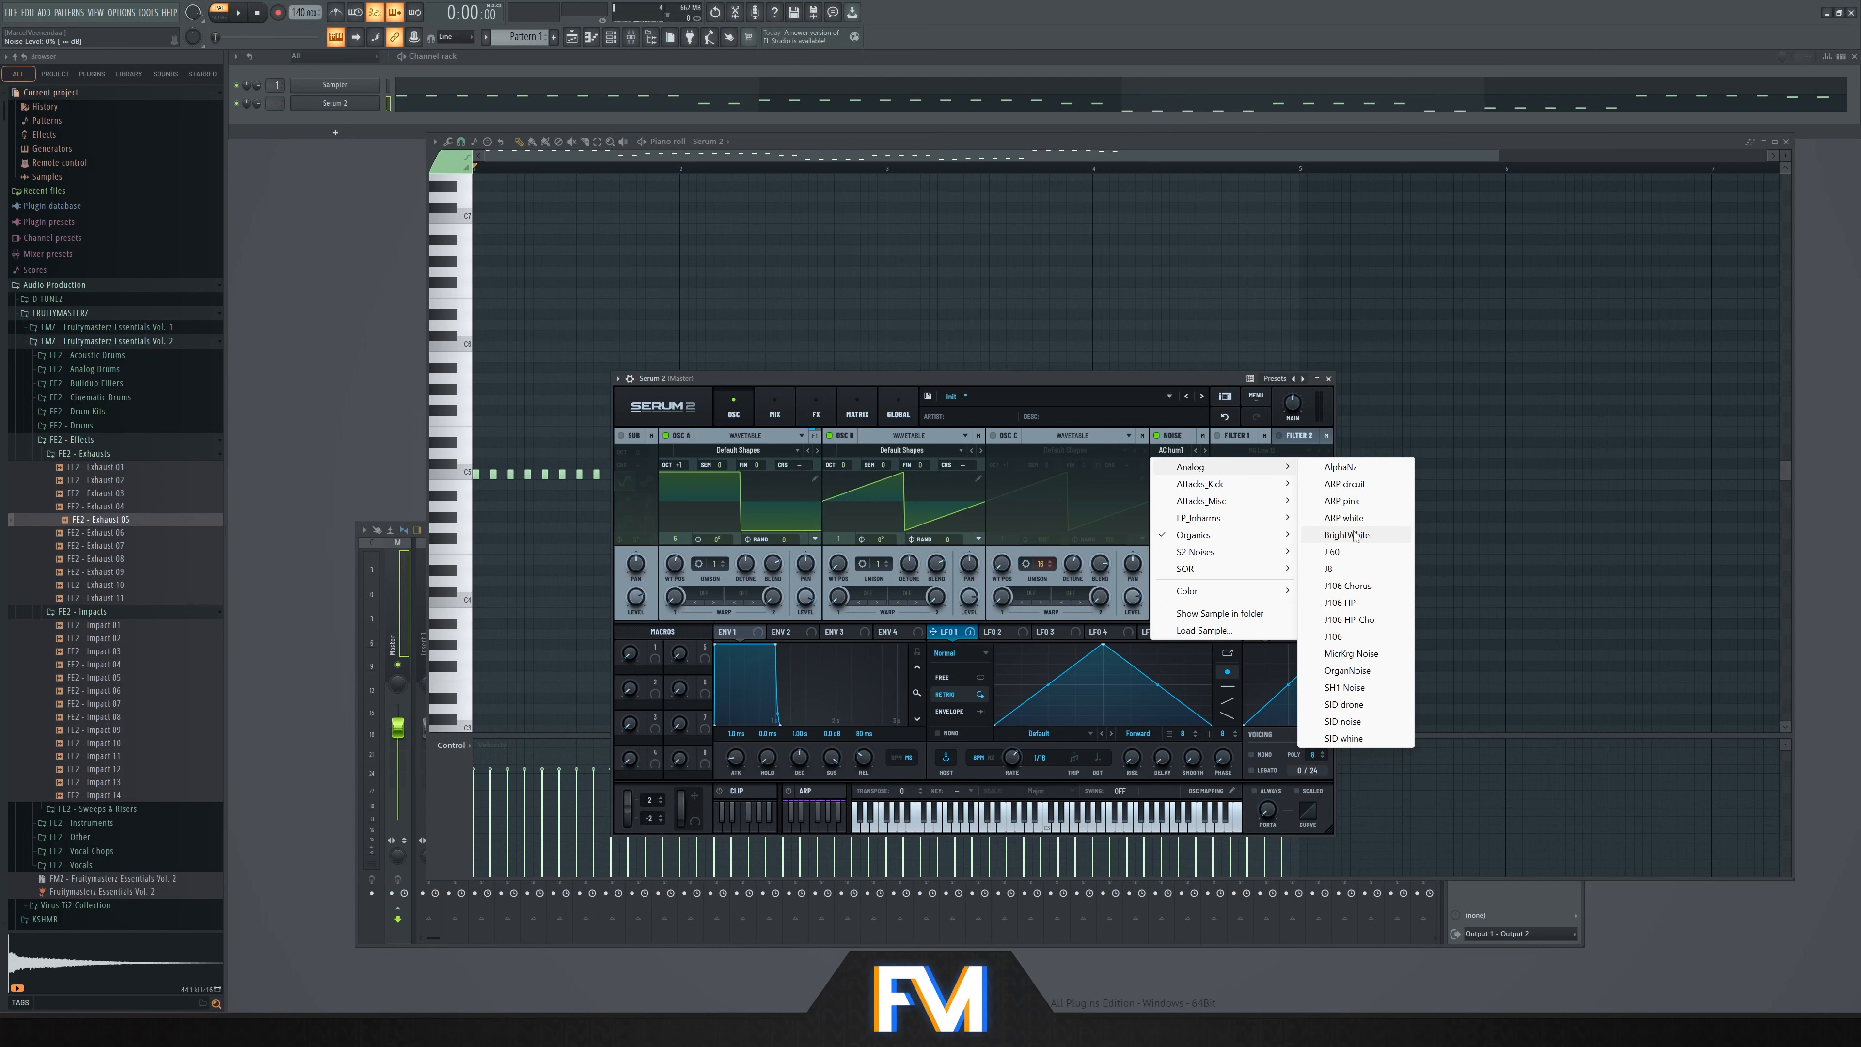
left_click(1347, 534)
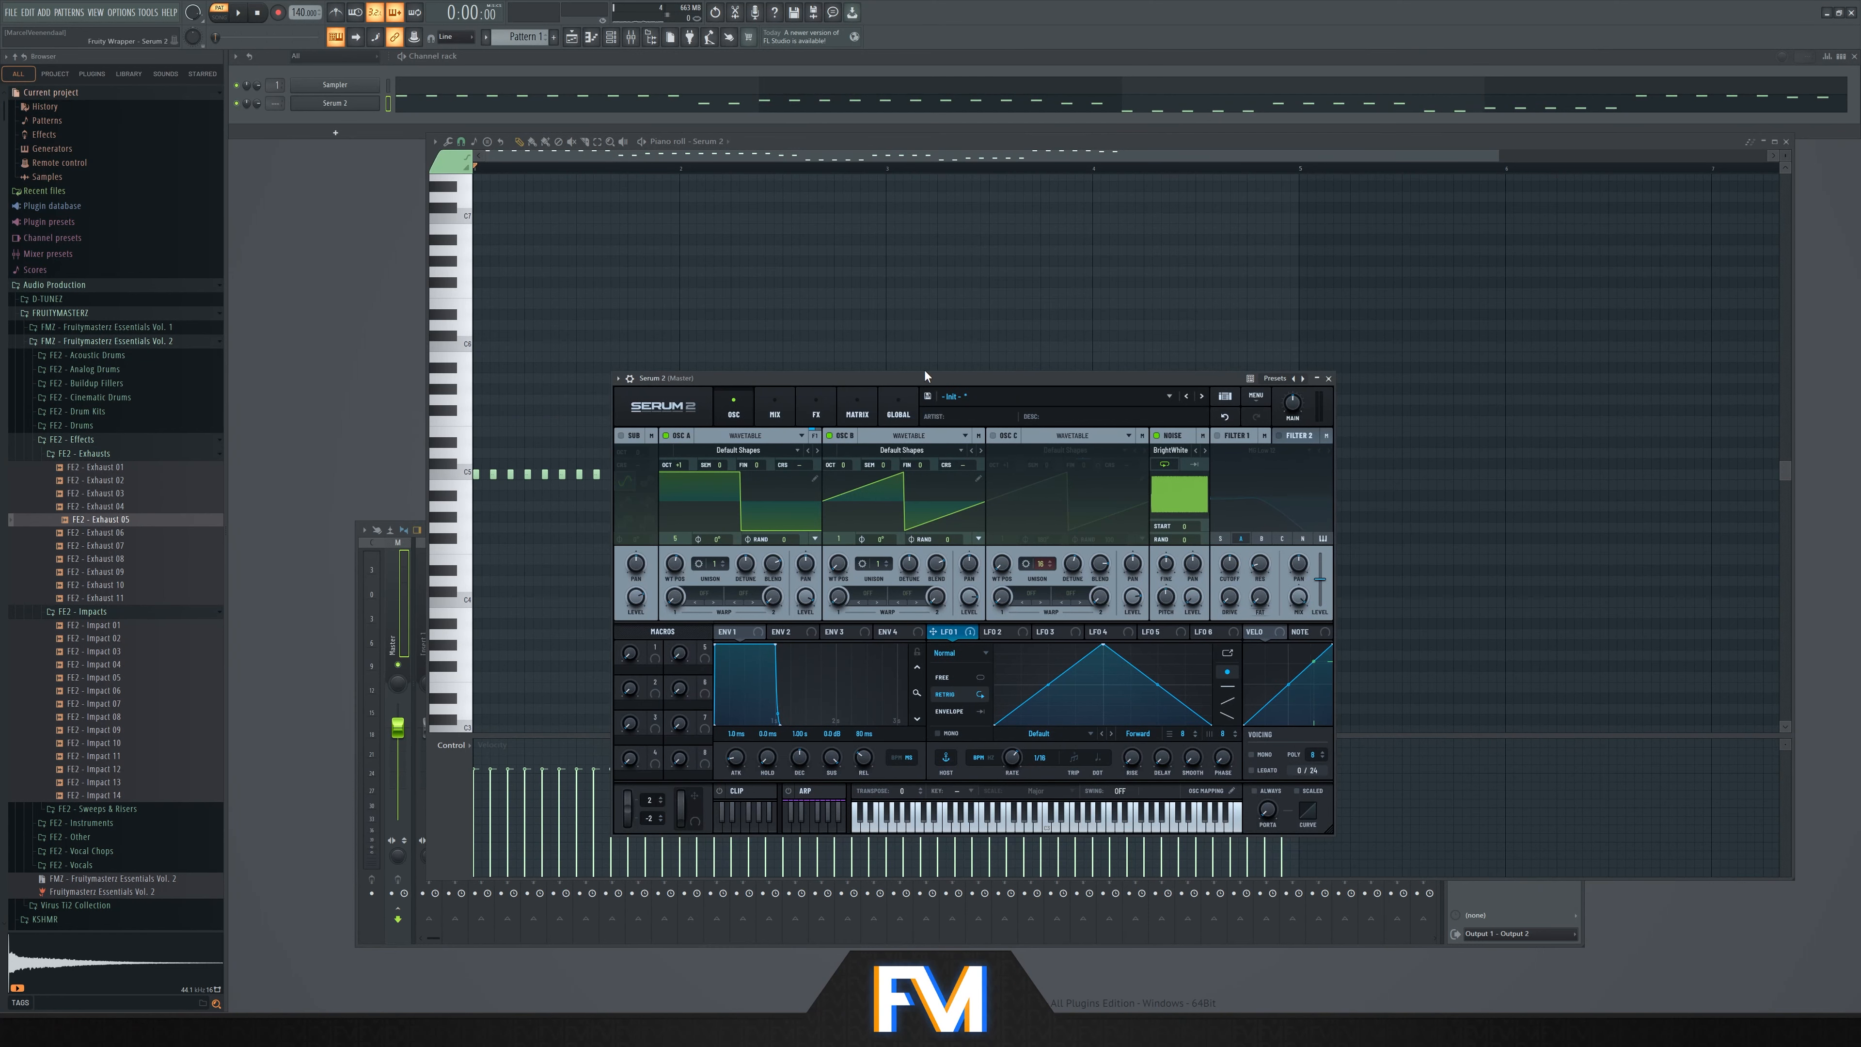
left_click_drag(963, 382, 998, 393)
key("space")
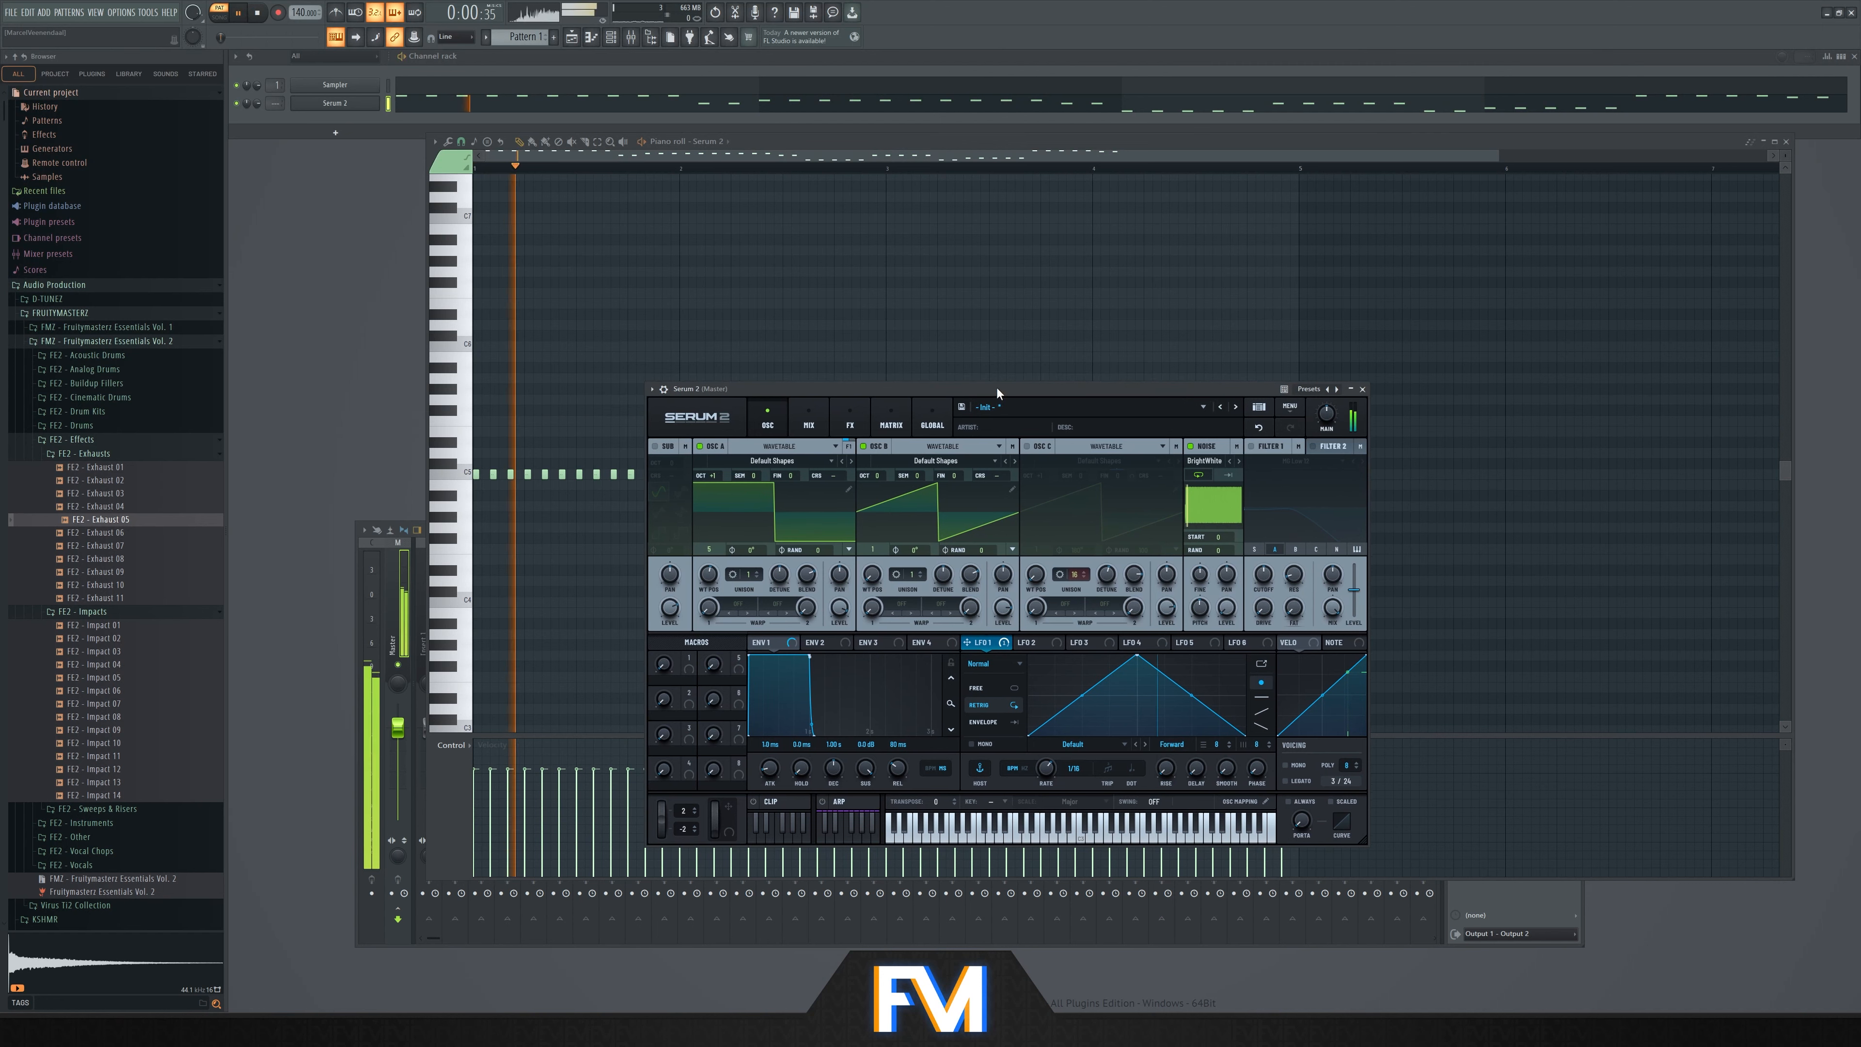
Turn off oscillator B and route the Noise OSC to oscillator A's Coarse Pitch in the modulation matrix
left_click(863, 446)
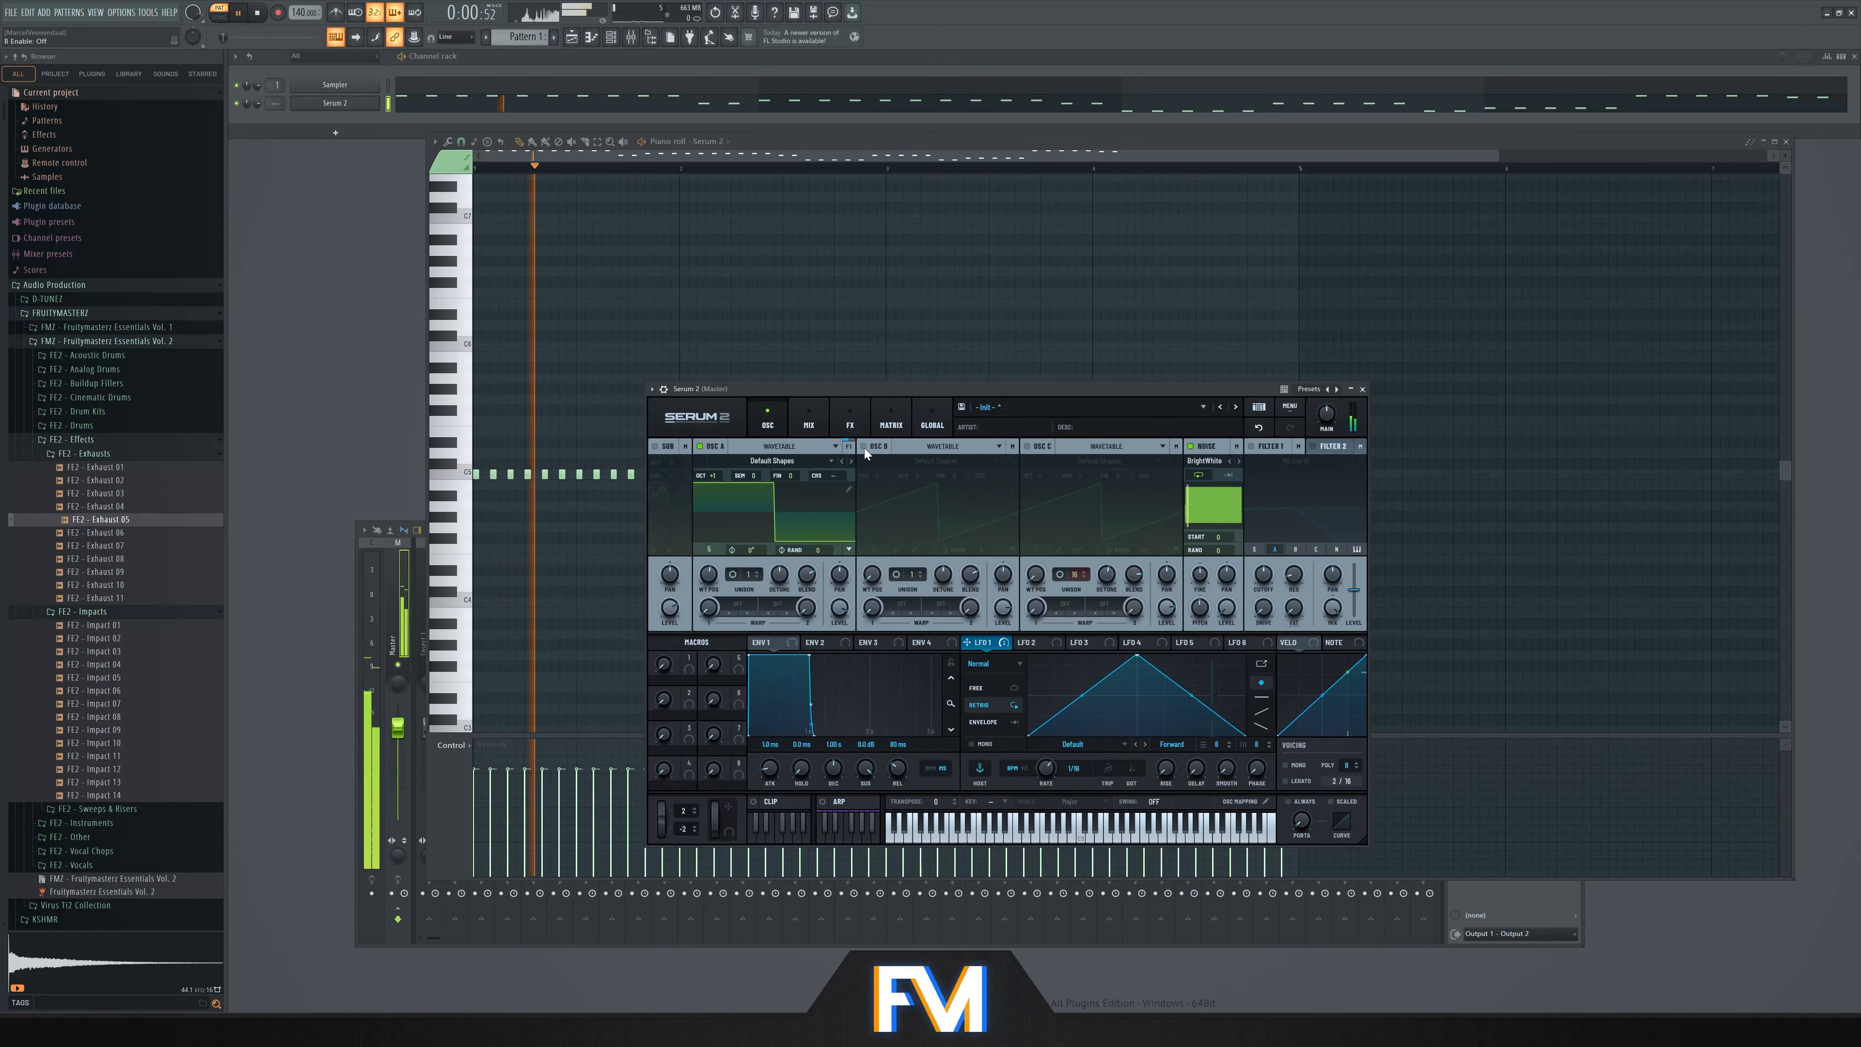
key("space")
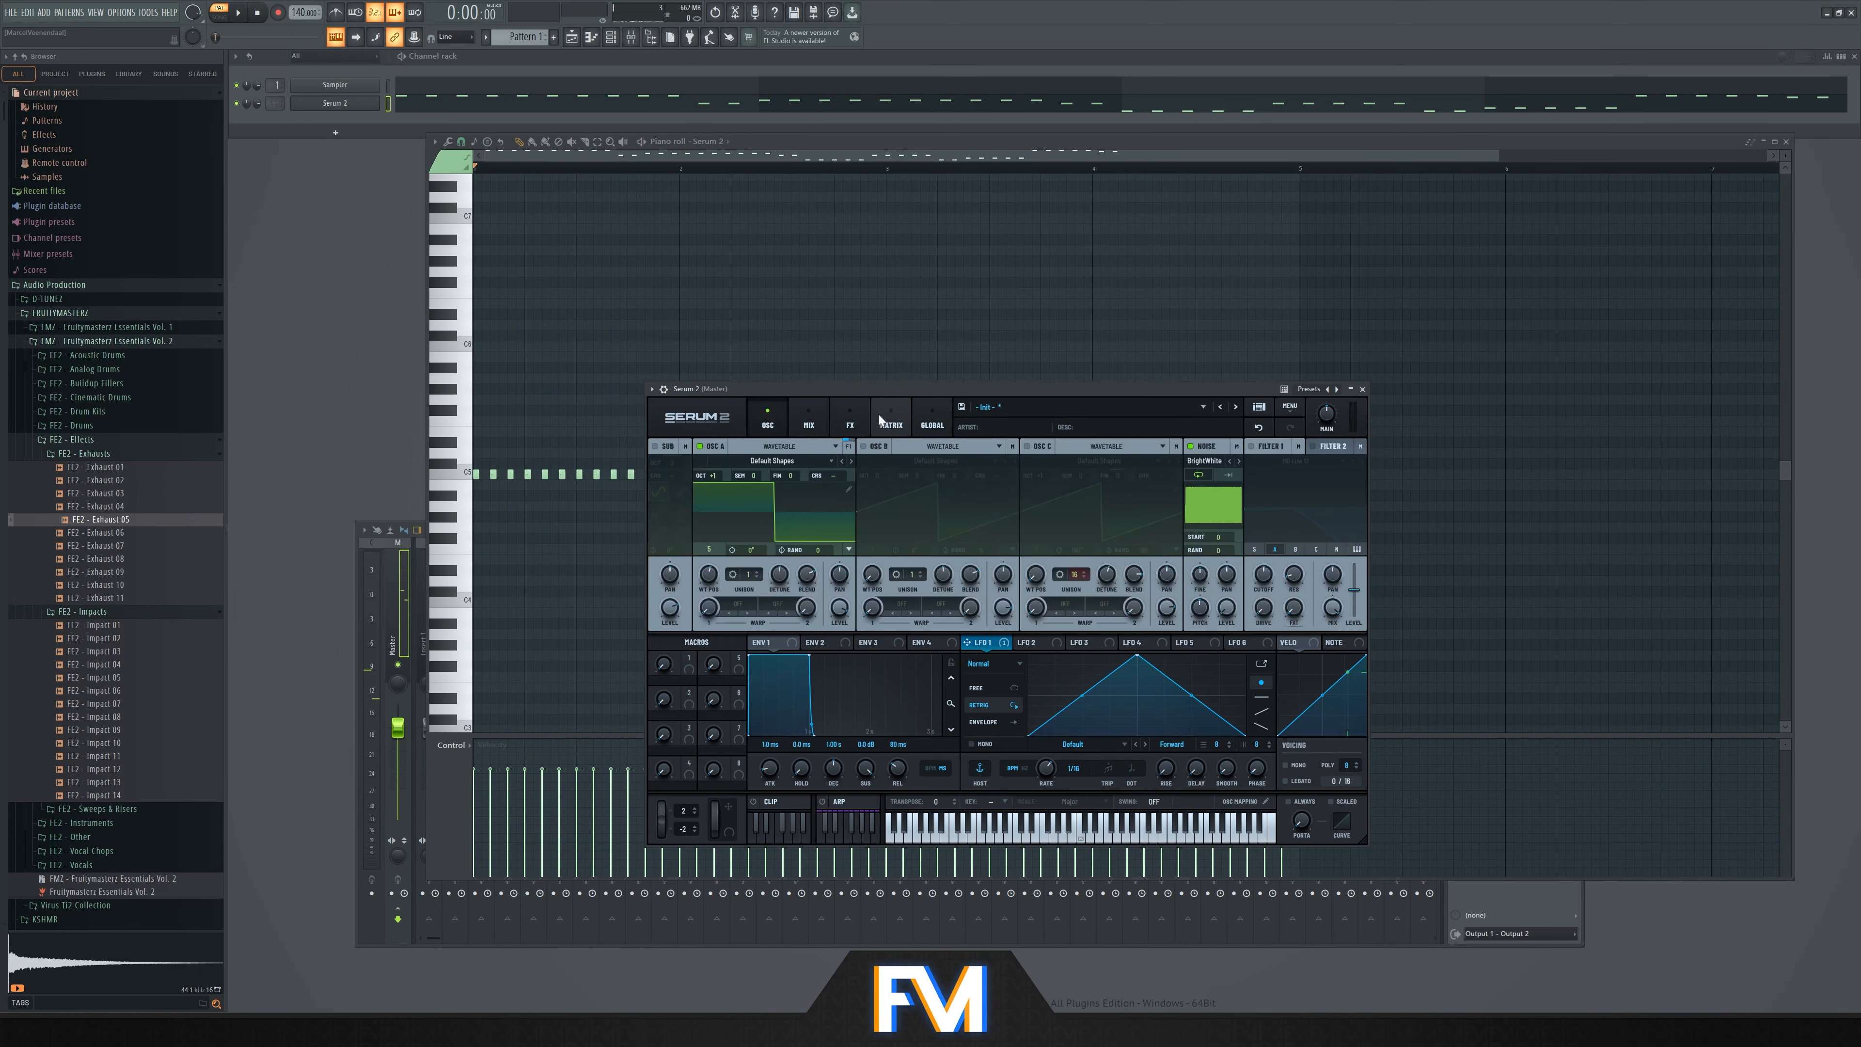
left_click(880, 419)
left_click(707, 485)
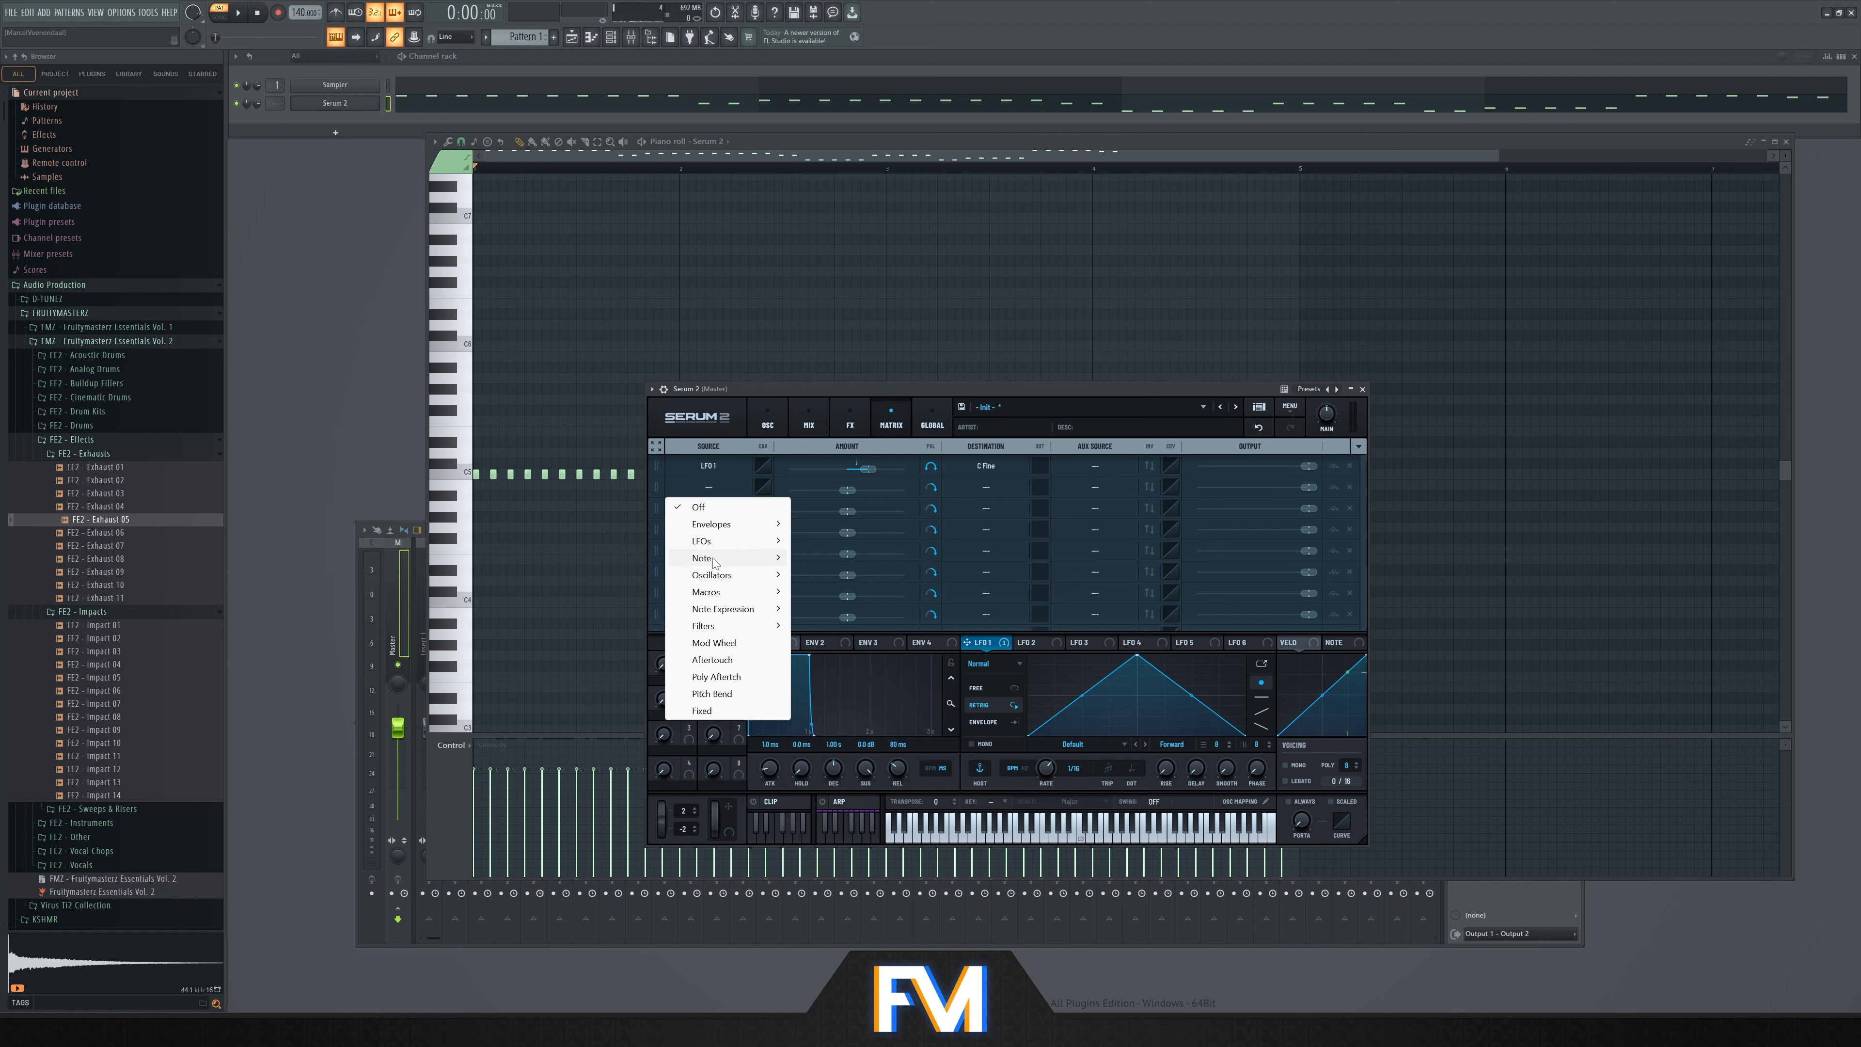
mouse_move(728, 581)
left_click(839, 576)
left_click(984, 483)
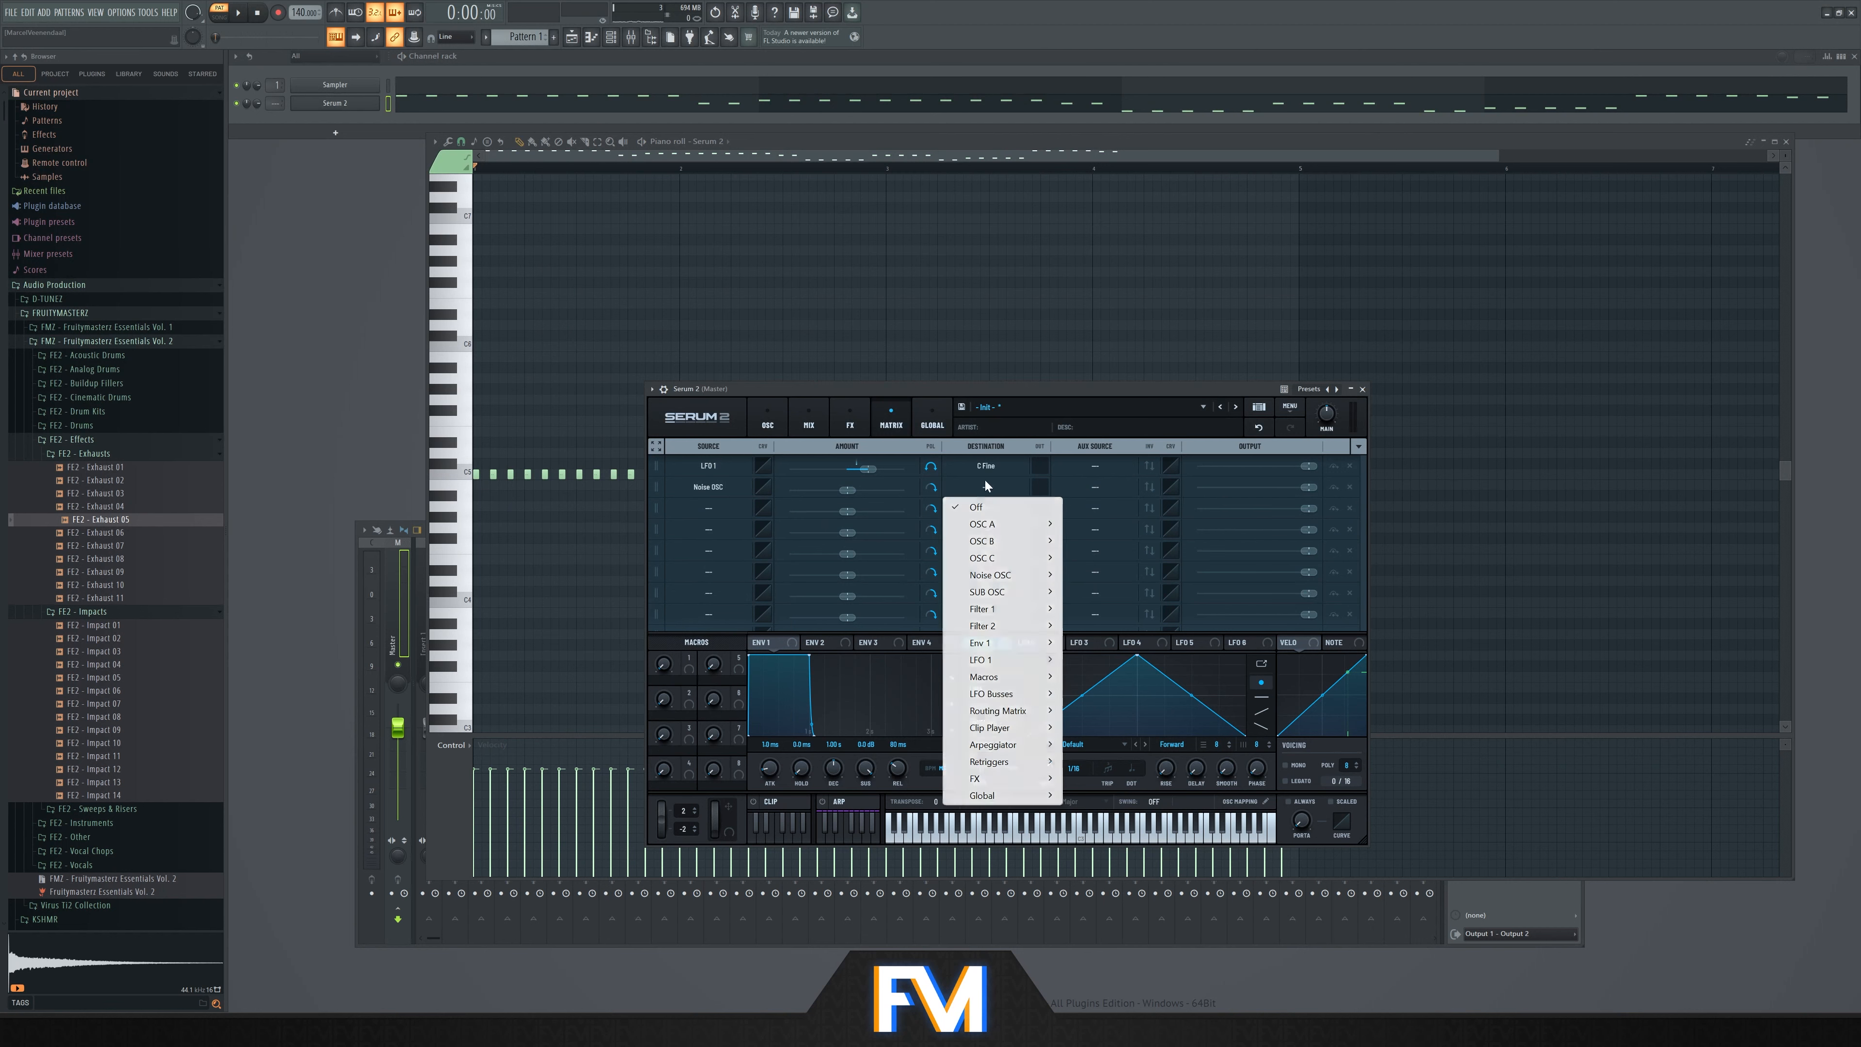
mouse_move(1002, 523)
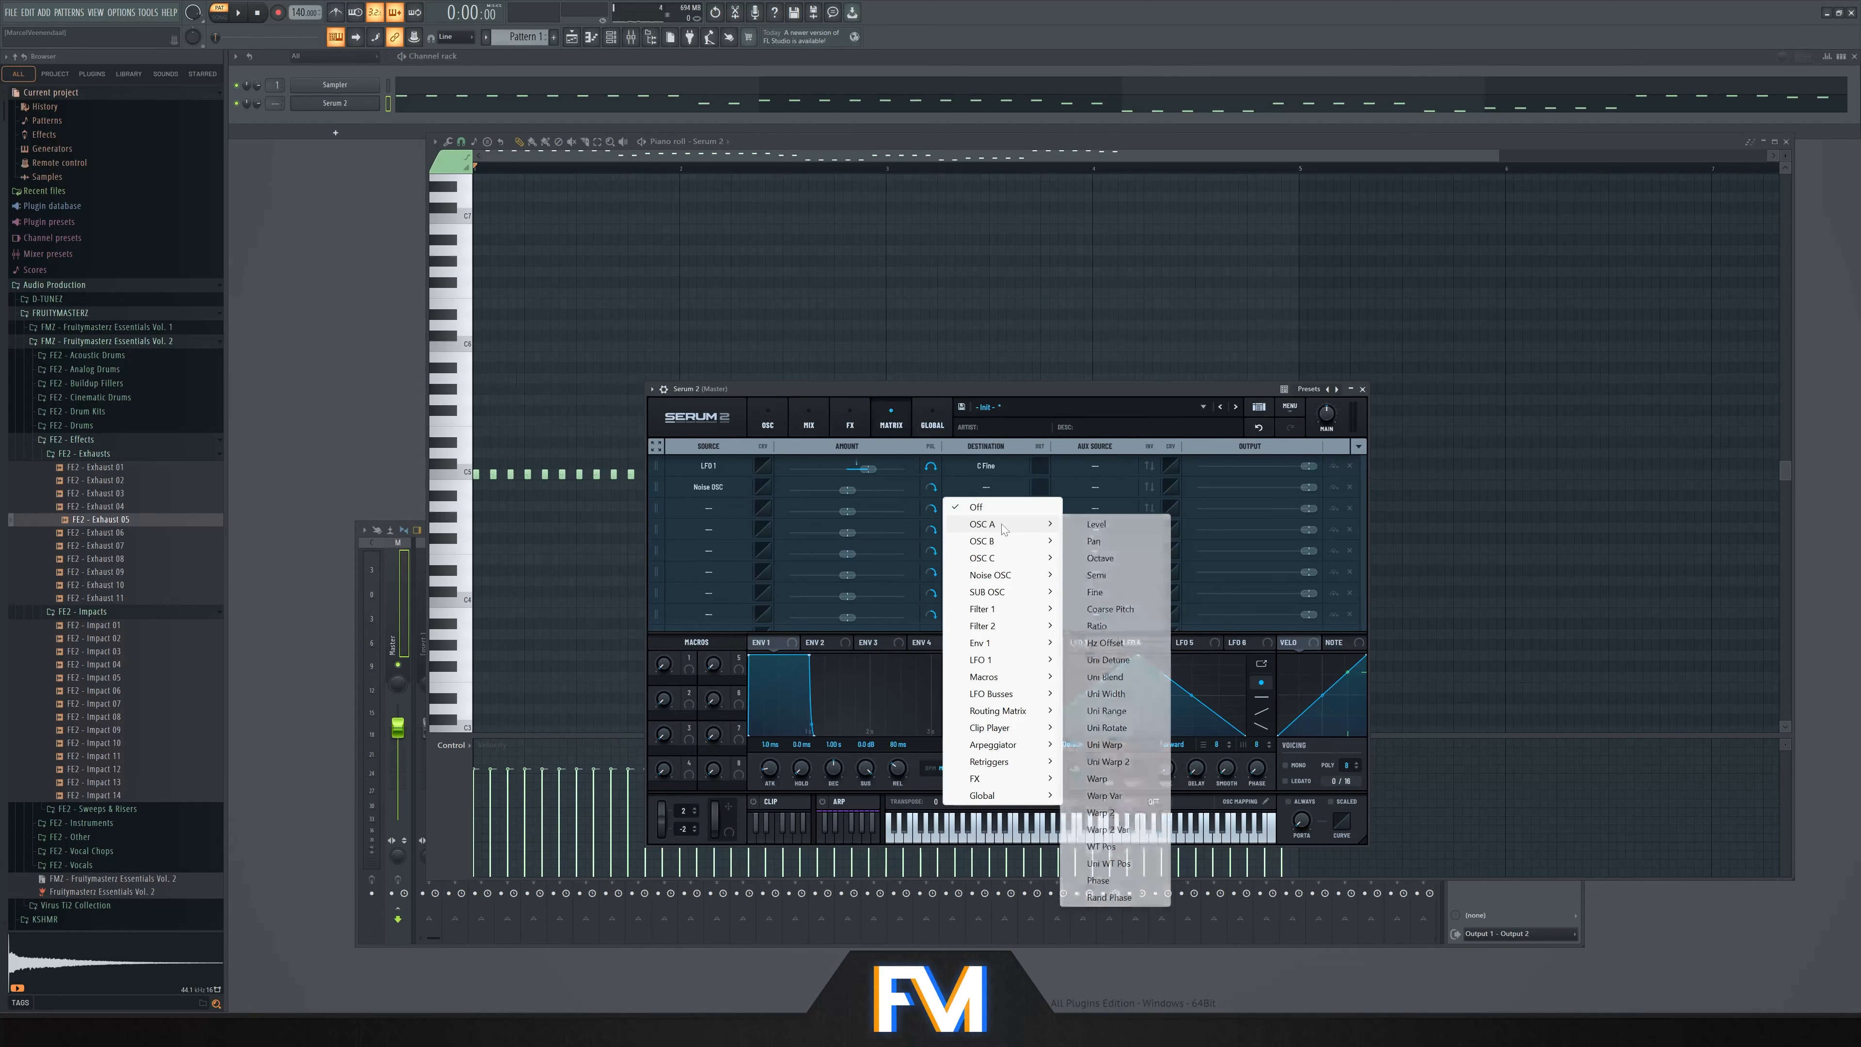
left_click(1111, 610)
Raise the noise modulation amount on oscillator A's Coarse Pitch slightly and audition the melody
left_click_drag(1000, 392, 995, 390)
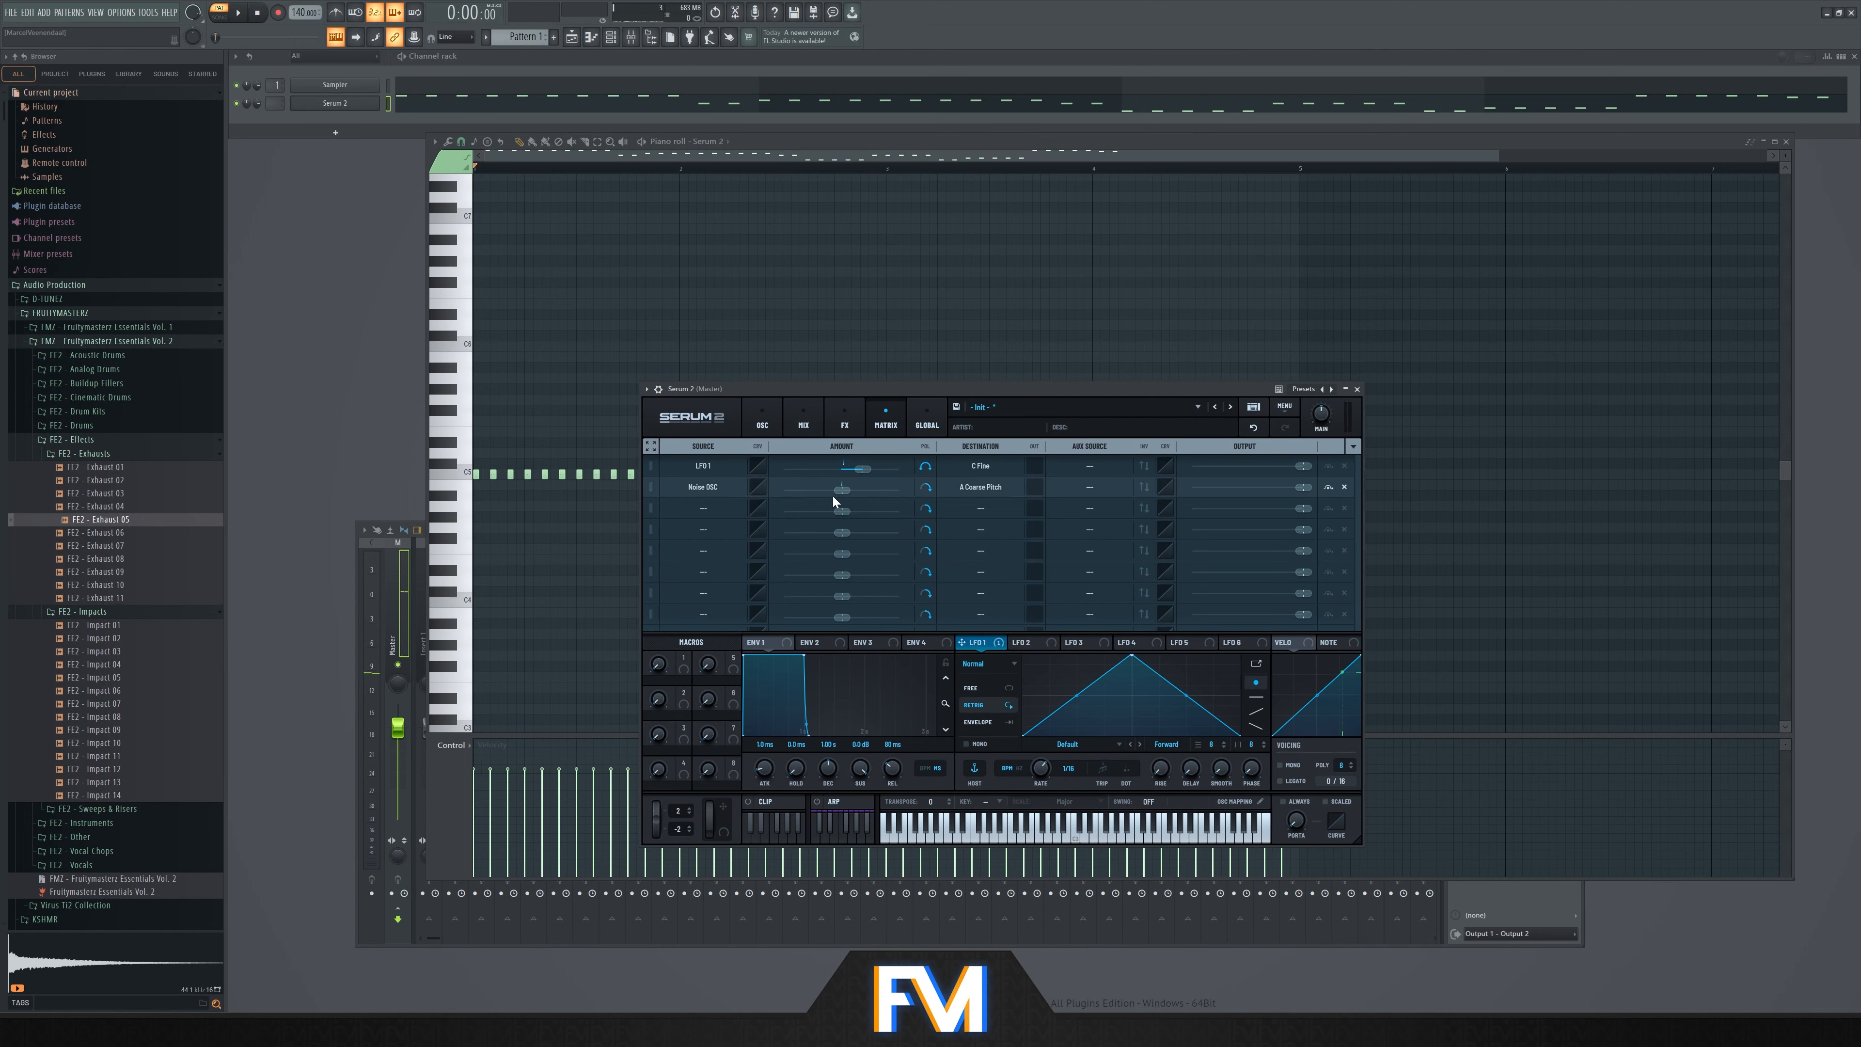
left_click_drag(834, 498, 846, 494)
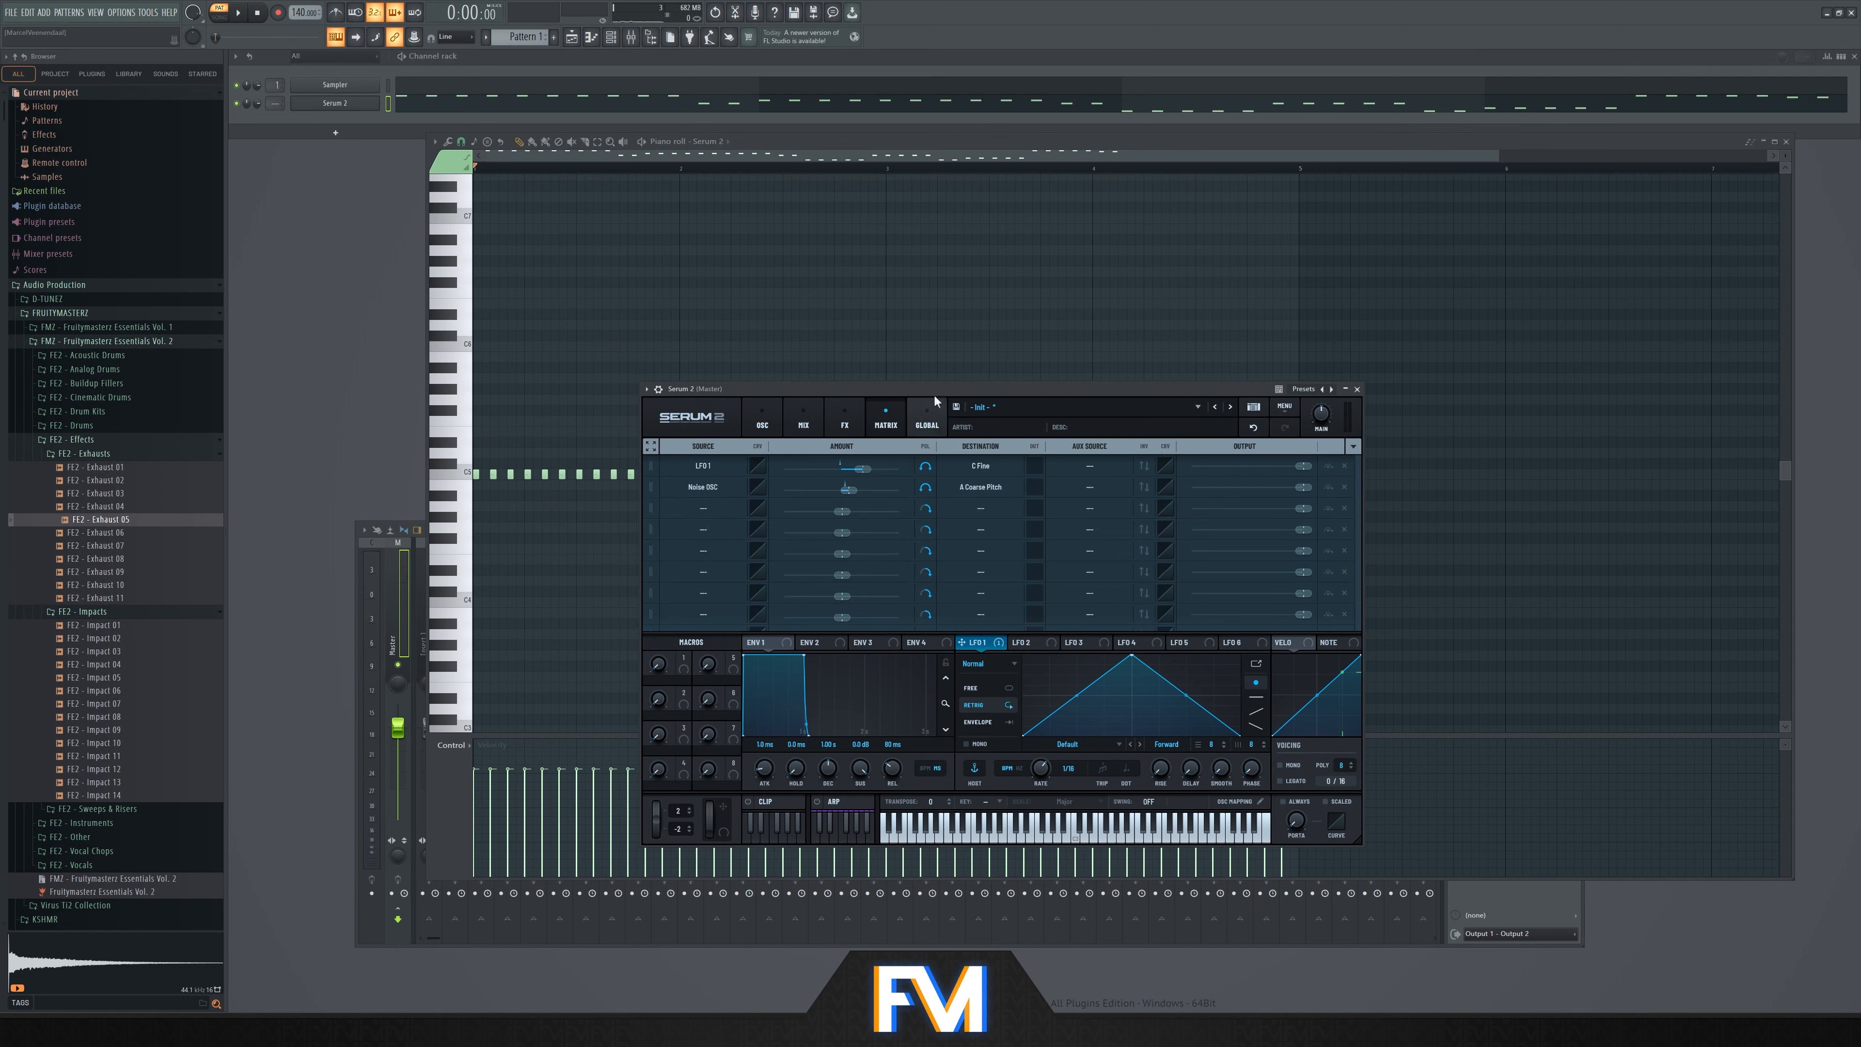
left_click_drag(934, 390, 905, 389)
key("space")
mouse_move(818, 489)
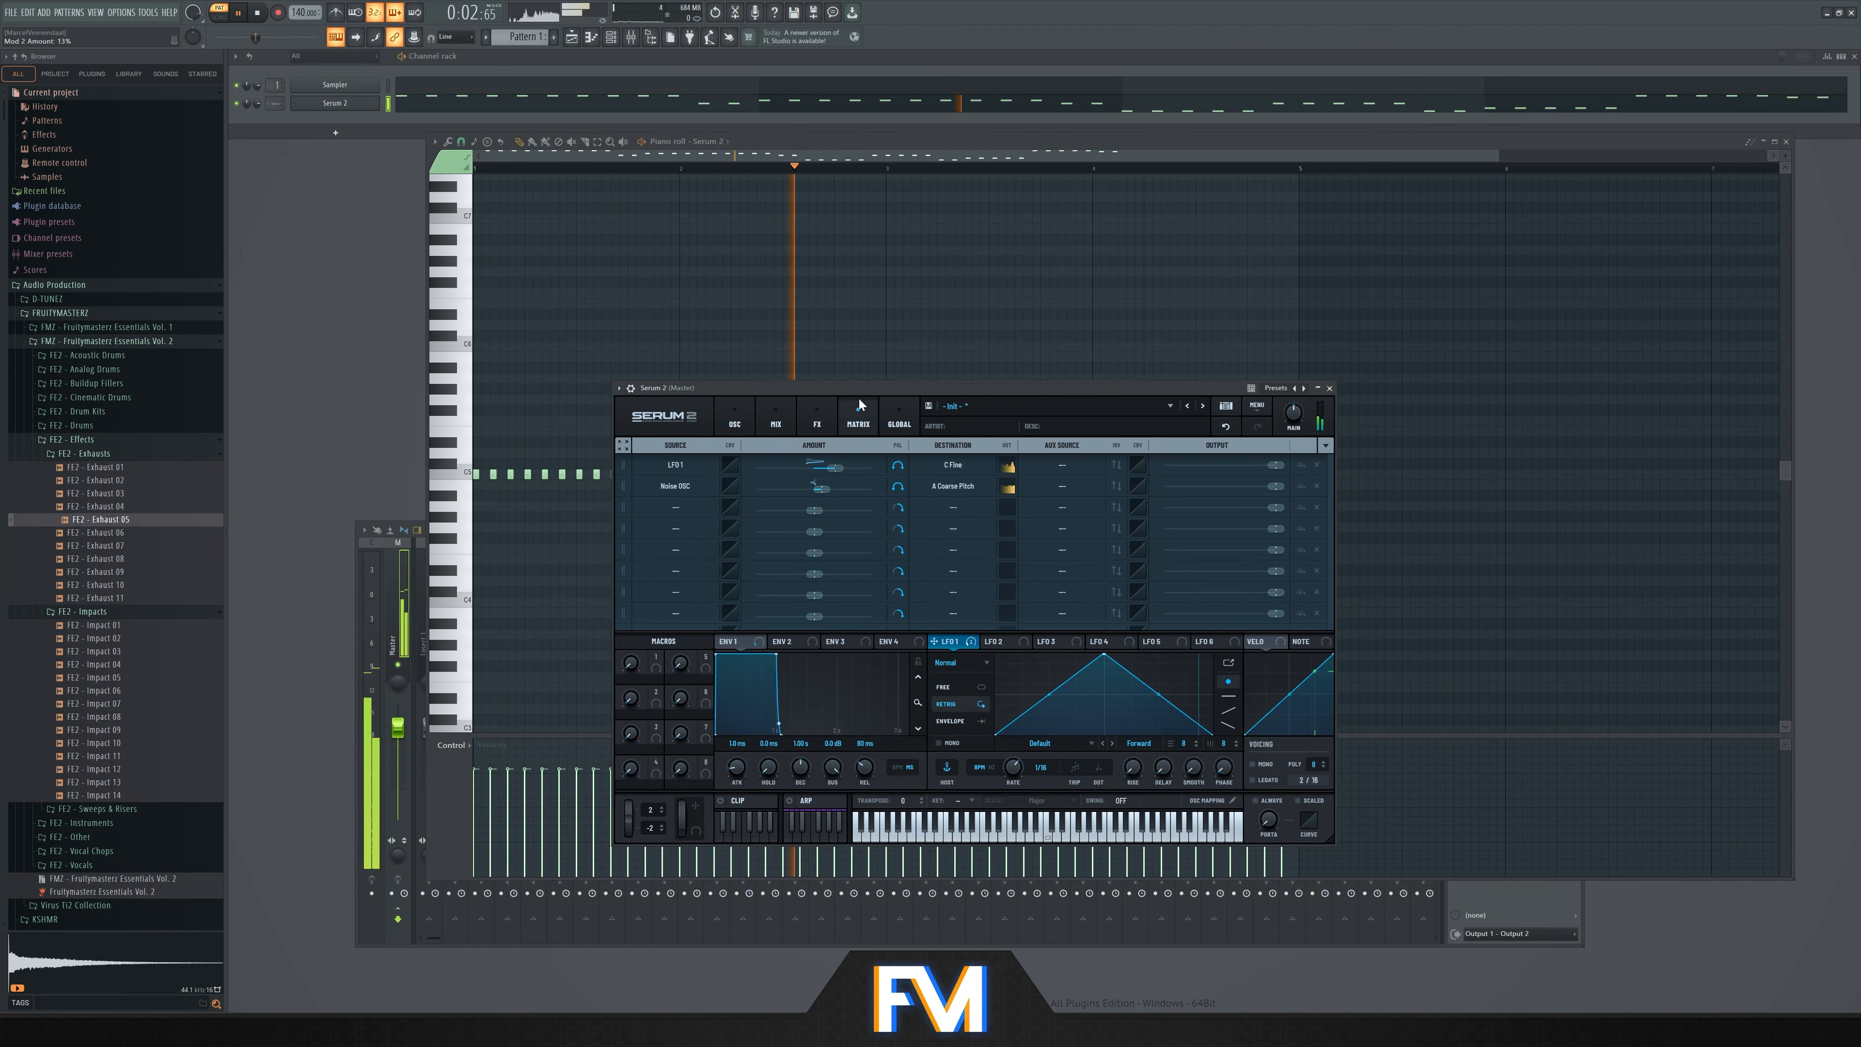
key("space")
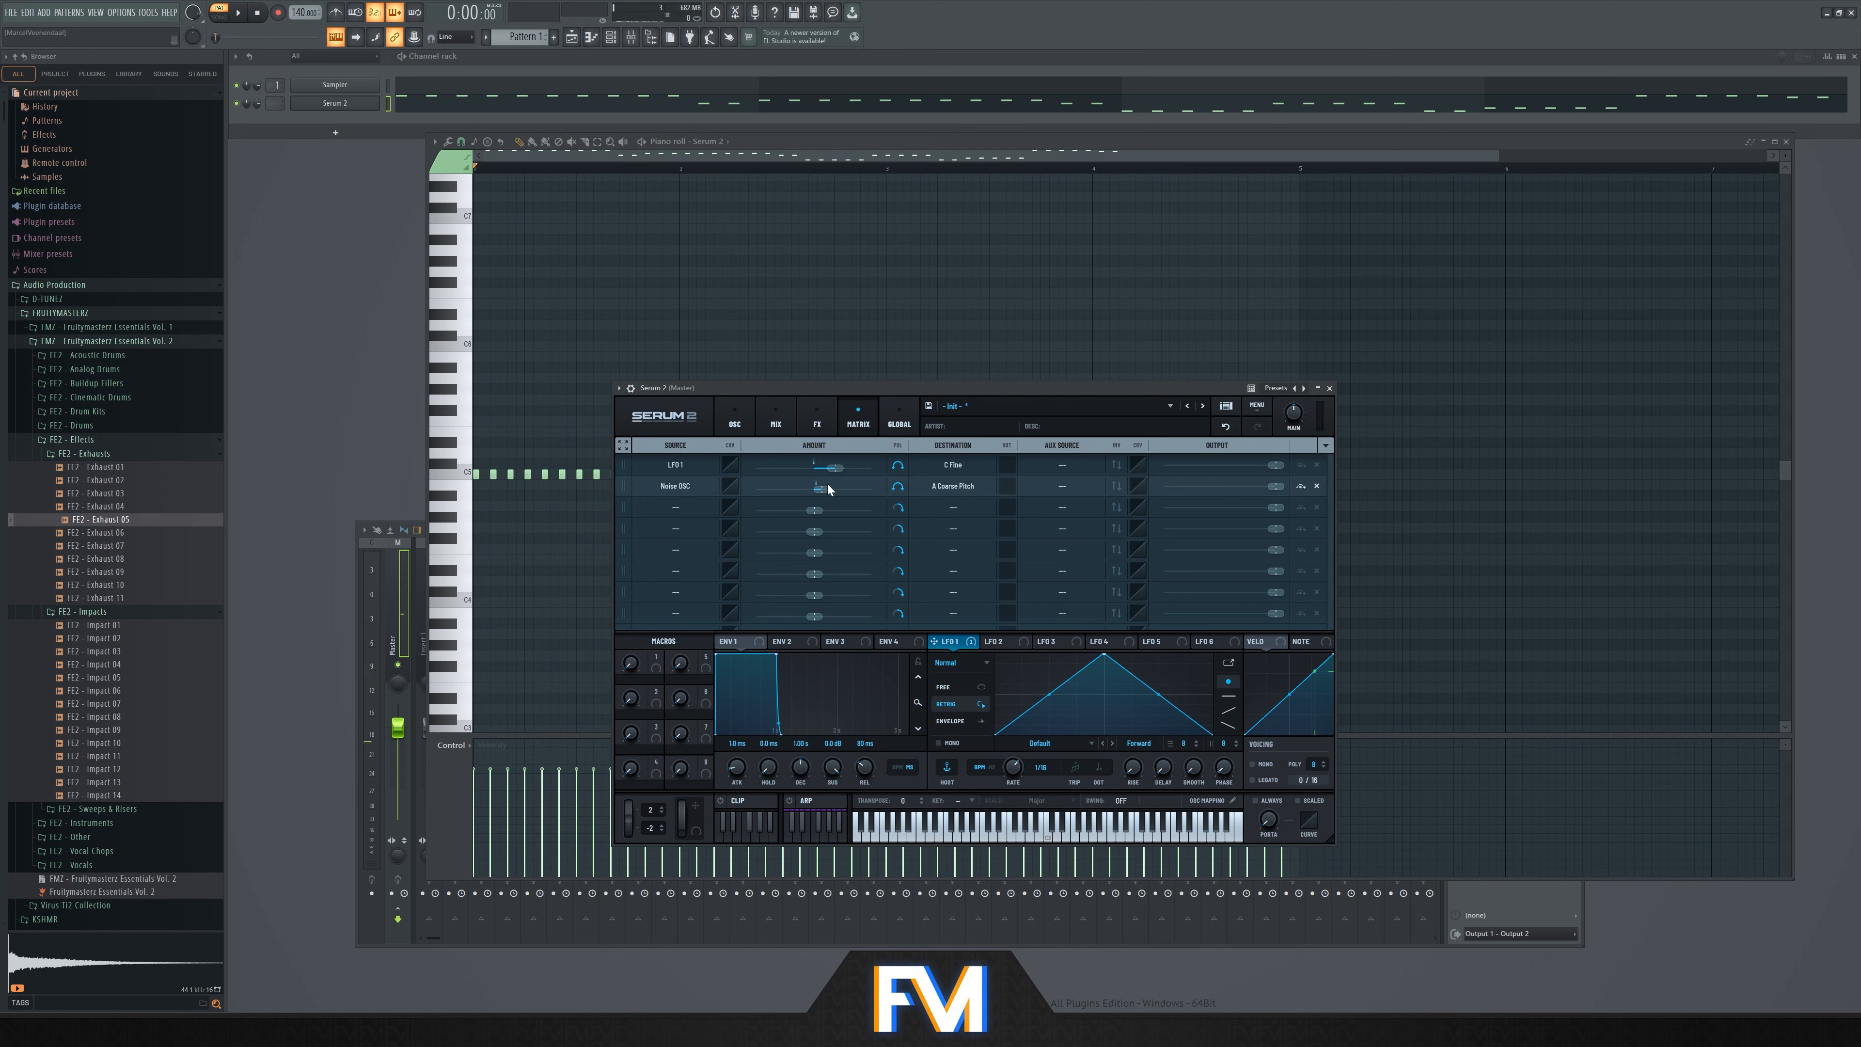
Replace the noise oscillator's sample with the Analog noise ARP pink and audition the melody
left_click(743, 424)
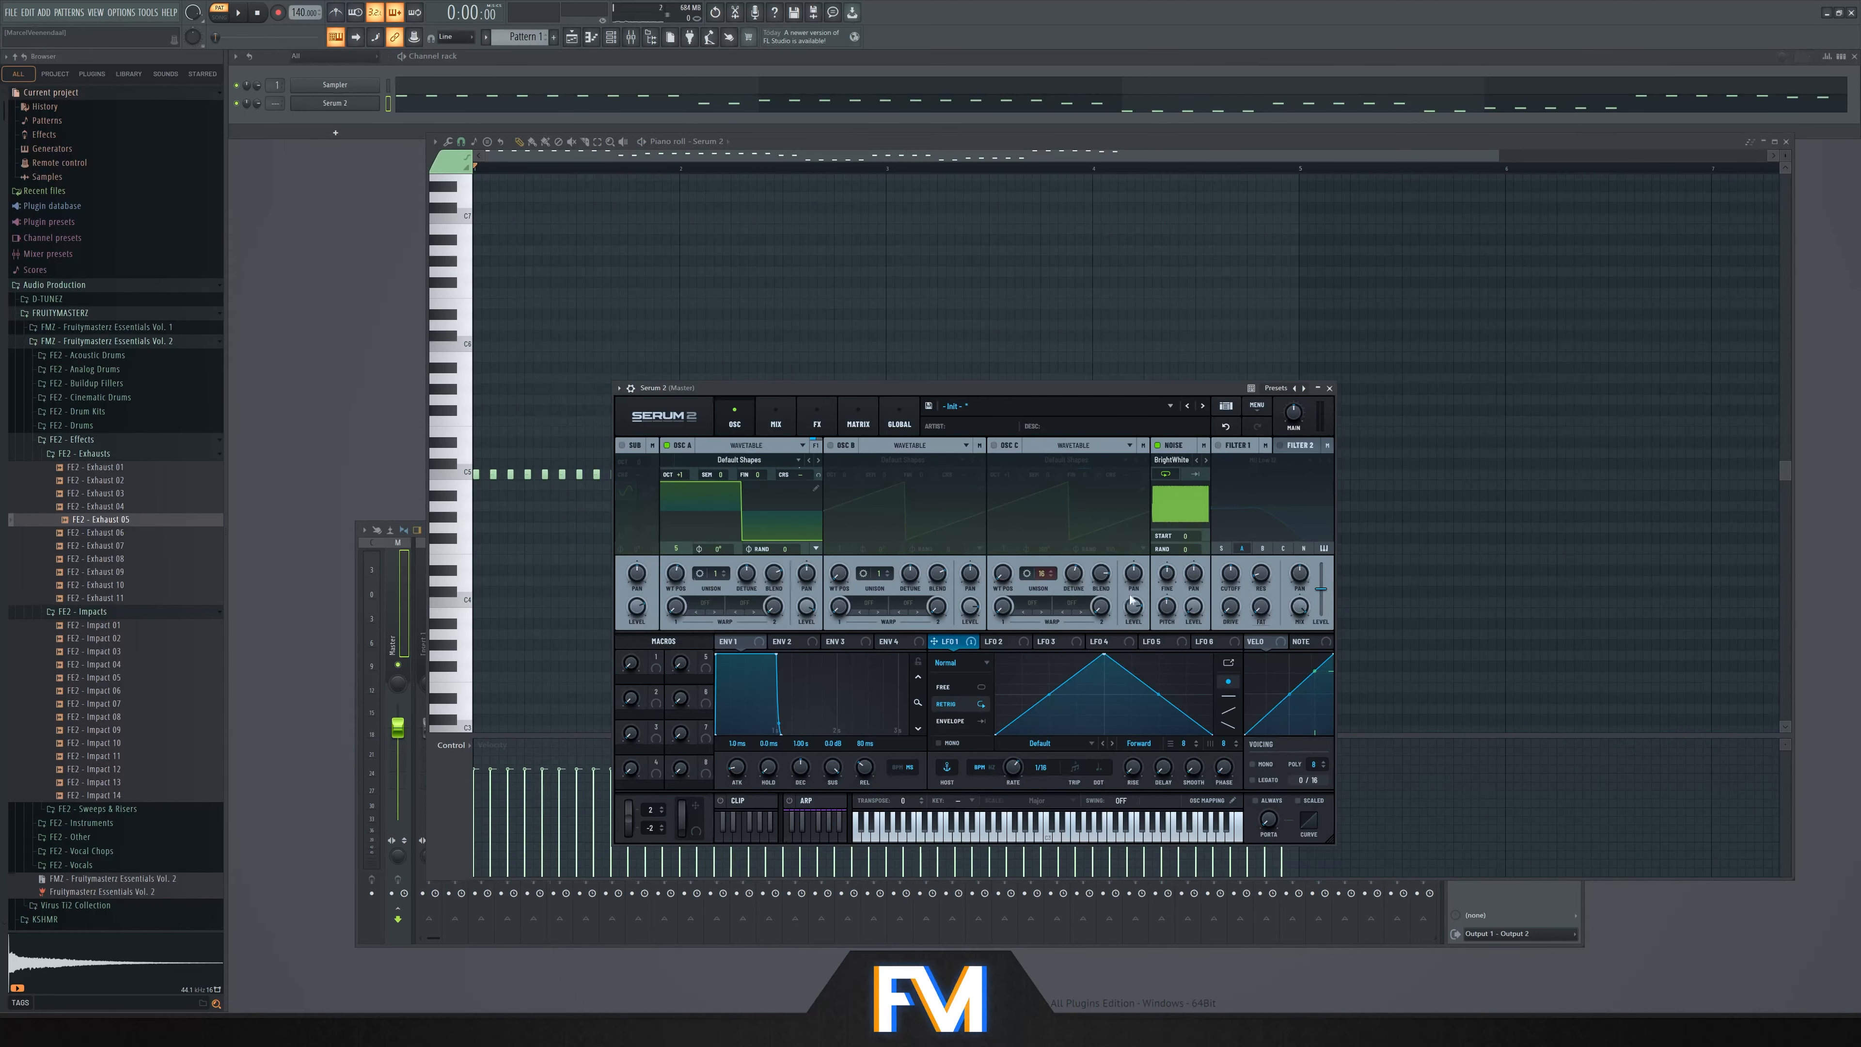
left_click(1173, 460)
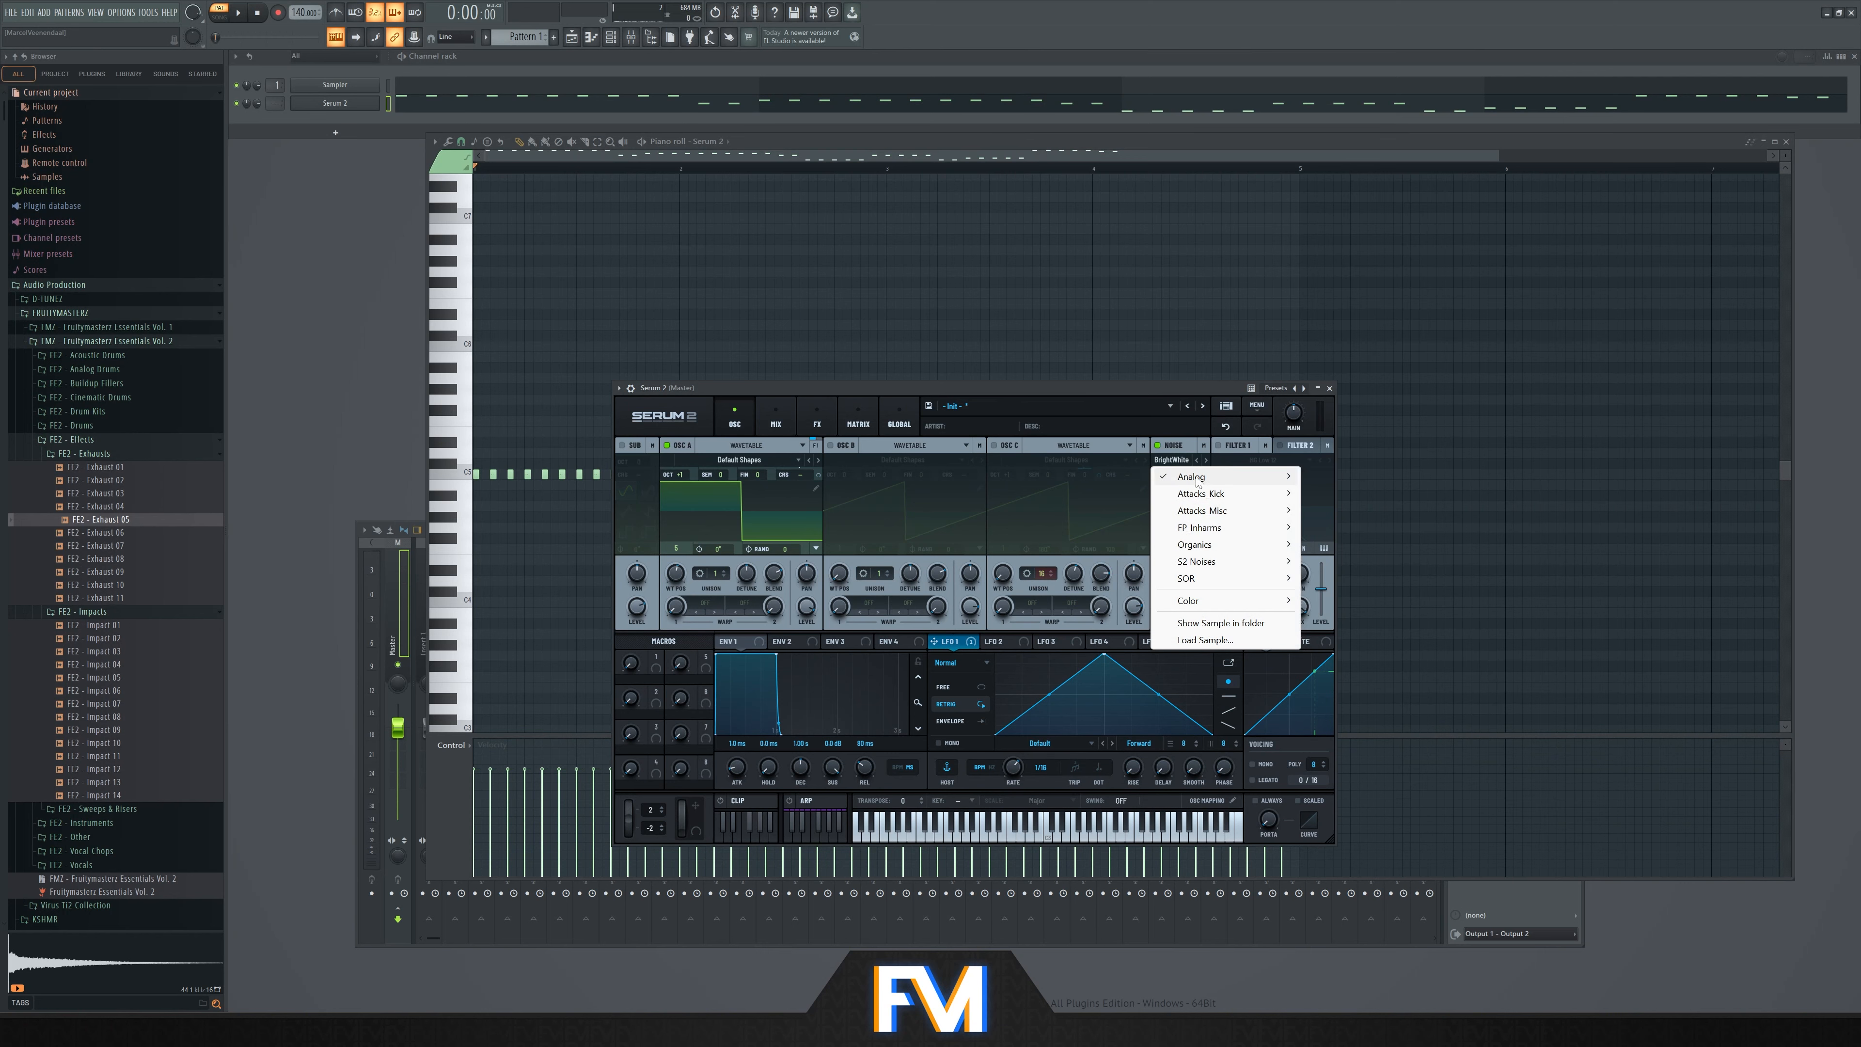
left_click(1375, 509)
left_click_drag(1056, 389, 1072, 386)
key("space")
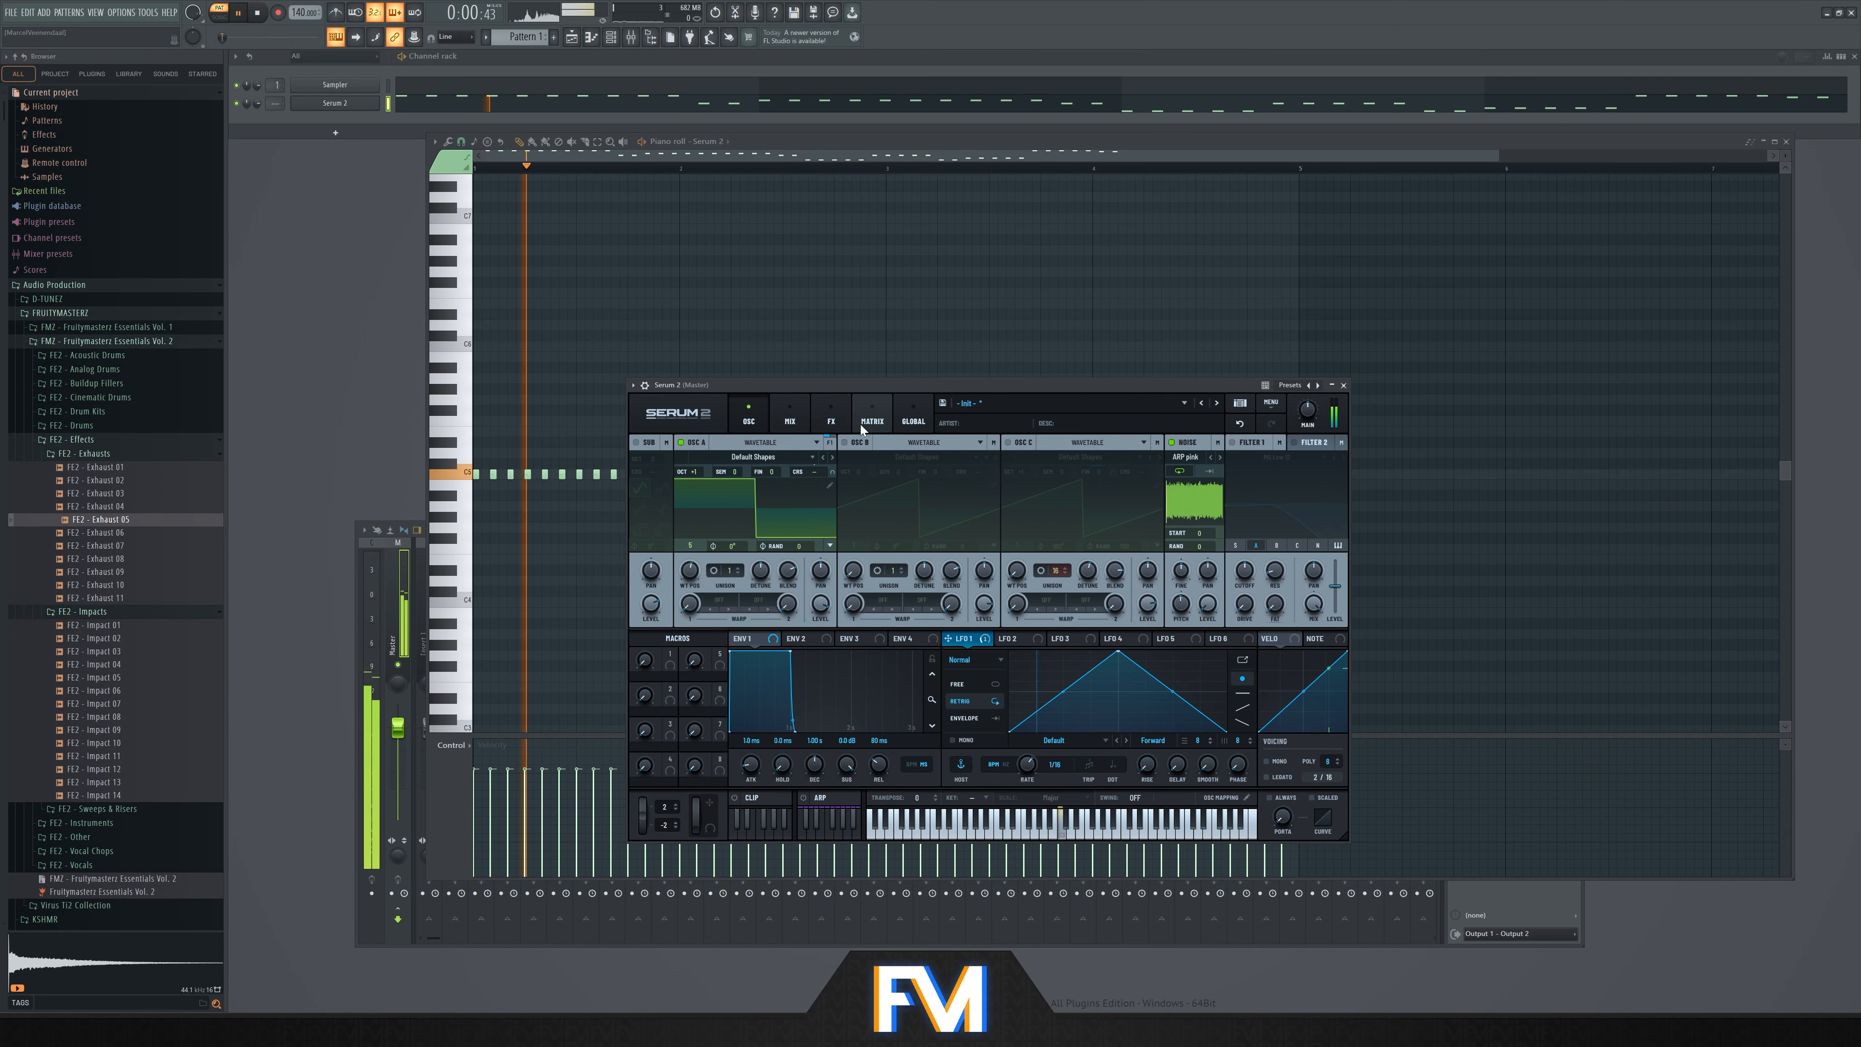
left_click(836, 421)
left_click(749, 420)
key("space")
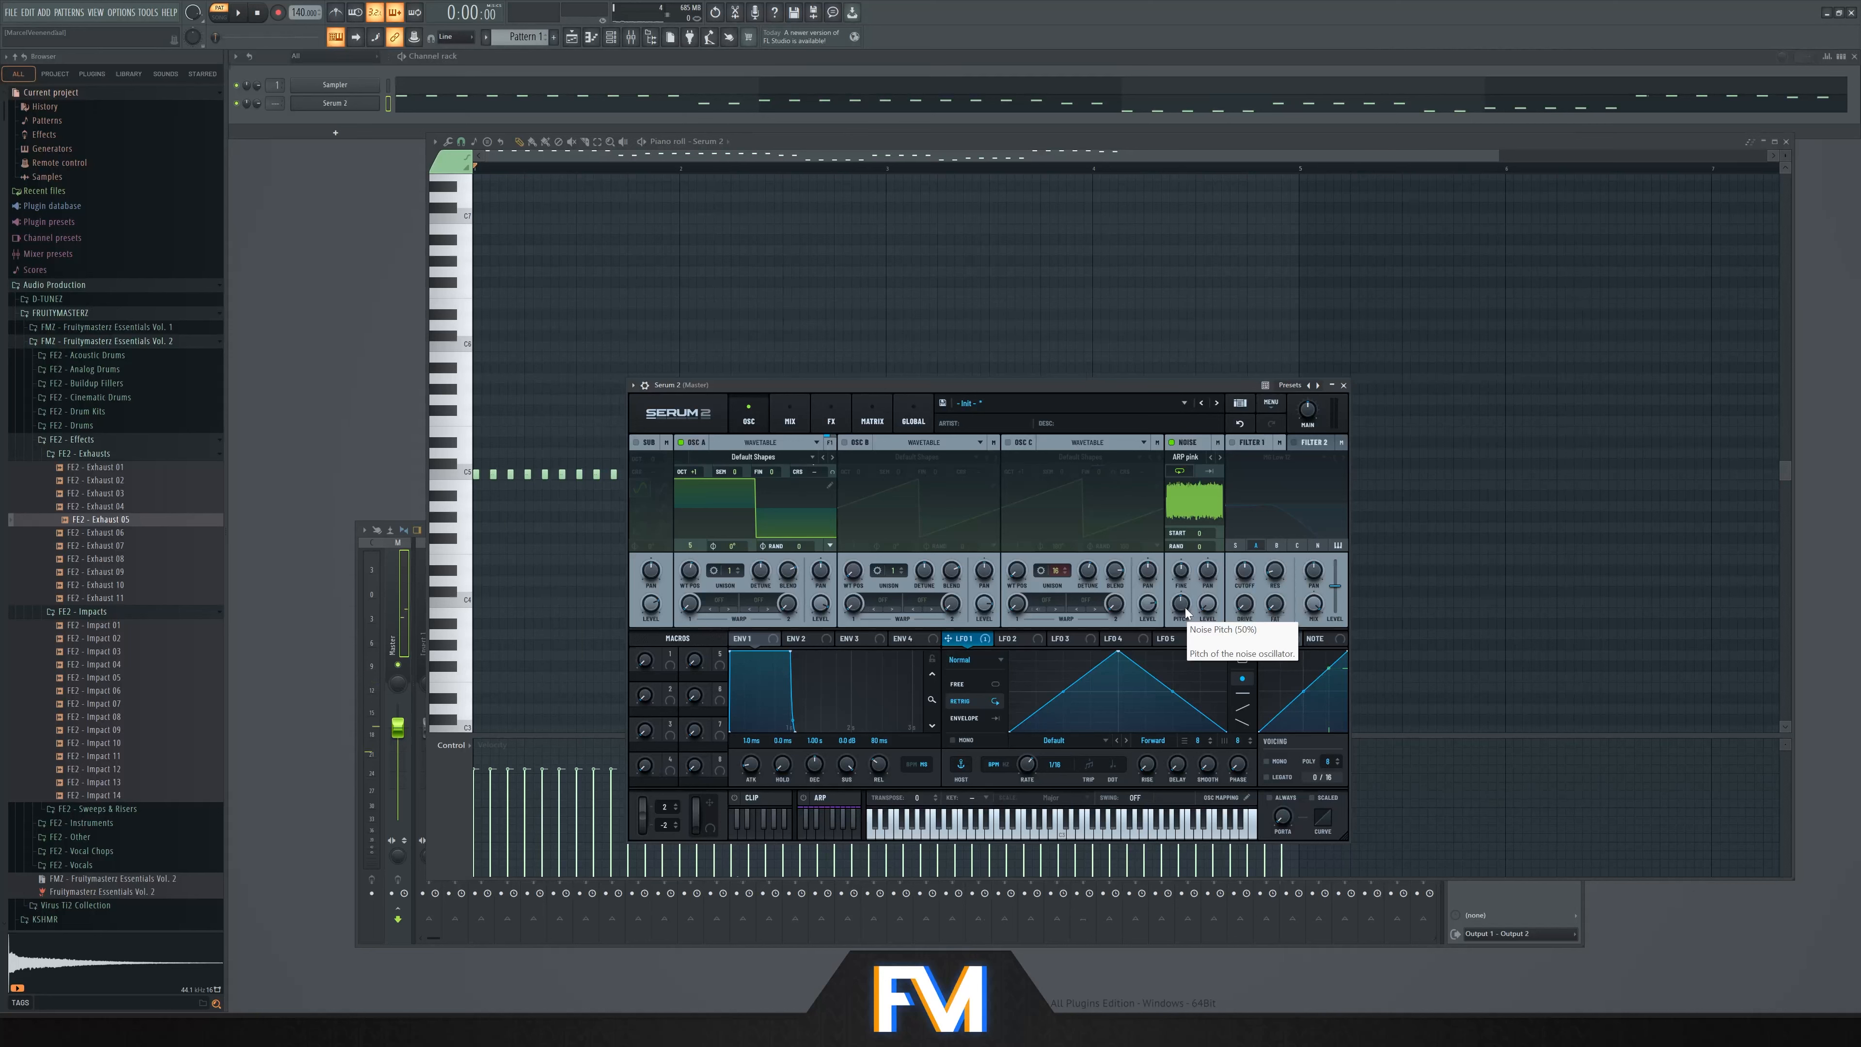
Raise the noise oscillator's pitch during playback and set its modulation amount on oscillator A's Coarse Pitch to 11
key("space")
left_click_drag(1186, 612, 1194, 601)
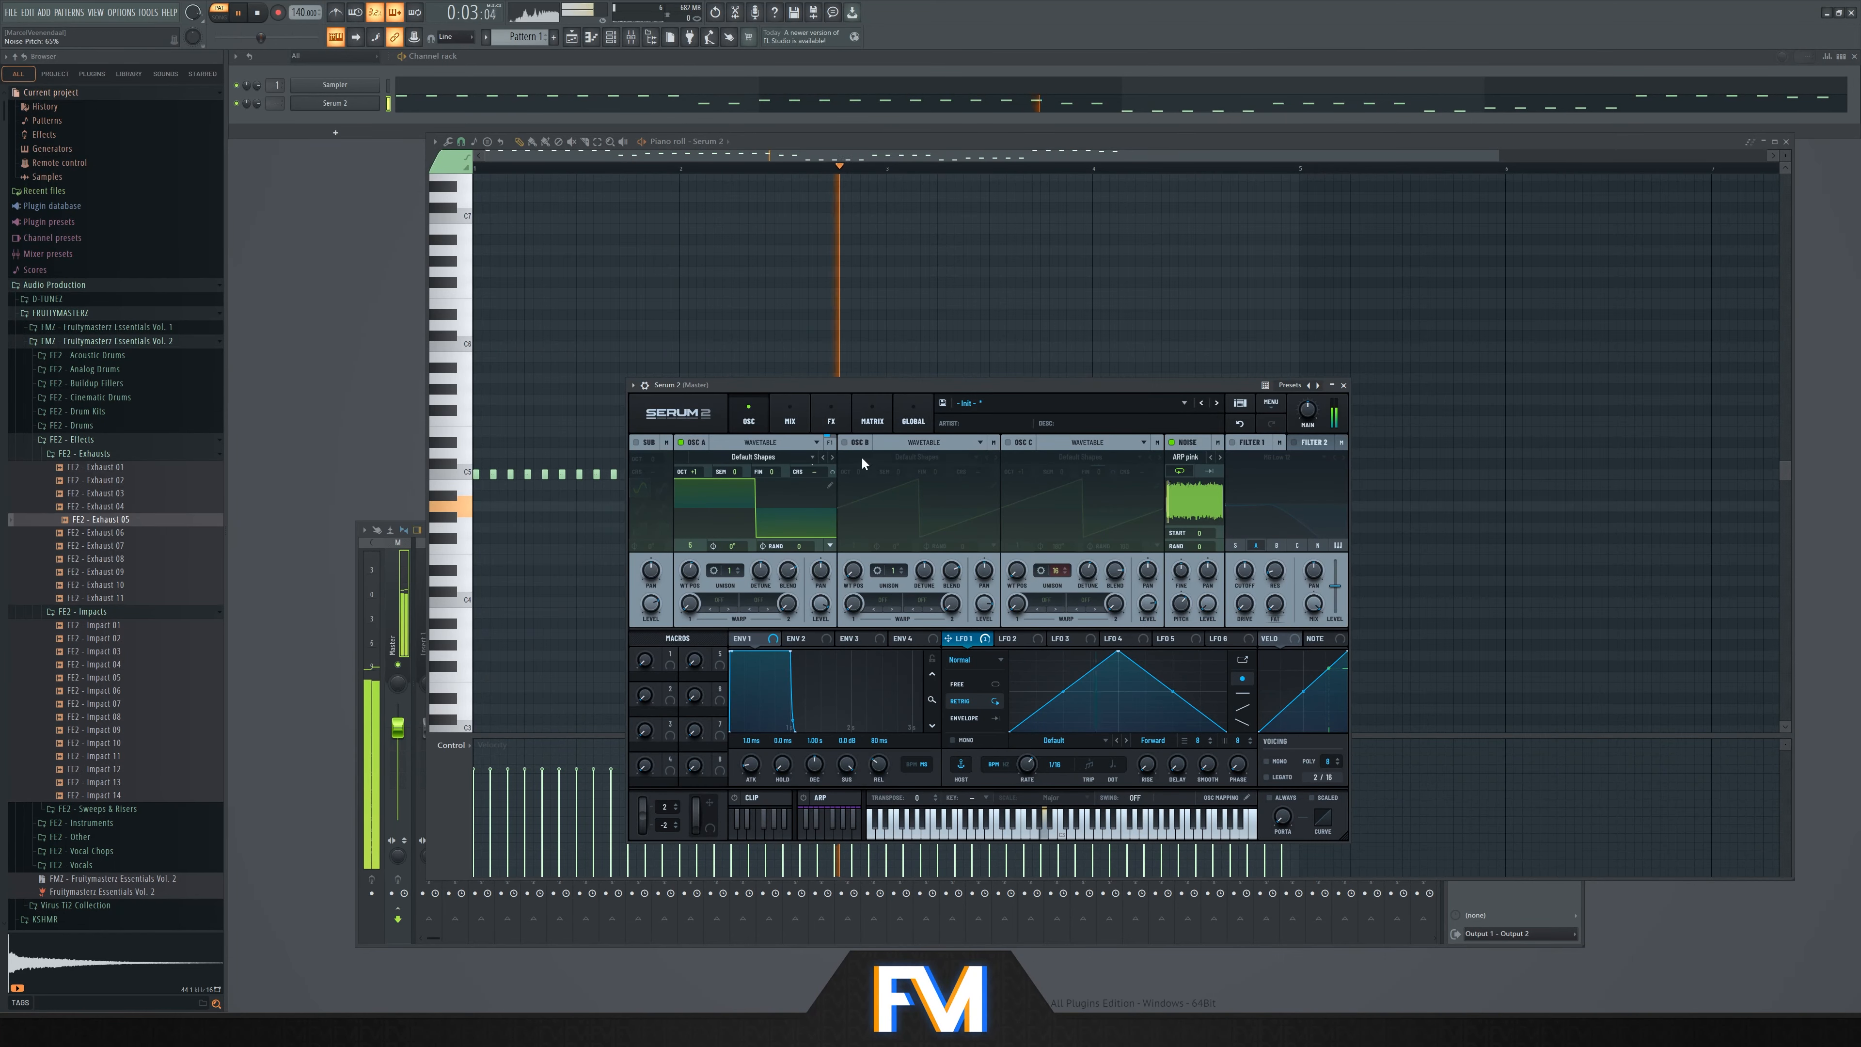
left_click(872, 416)
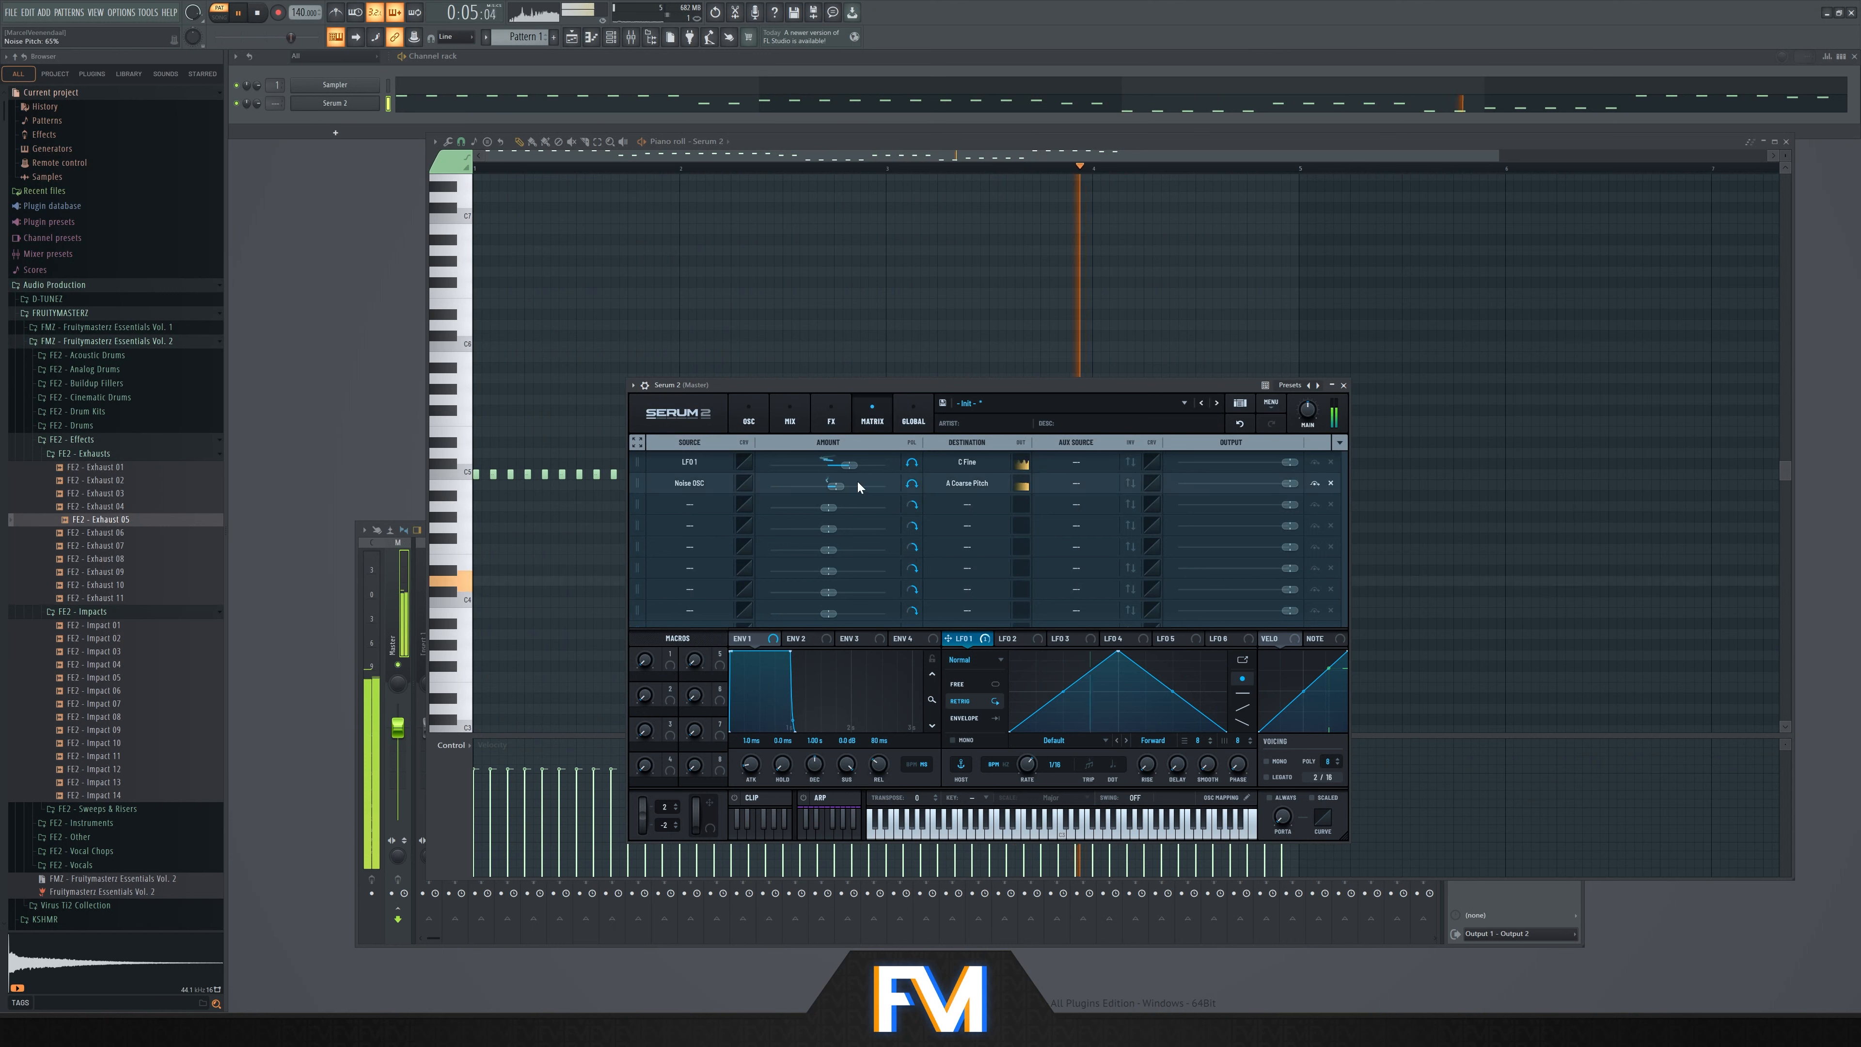
key("space")
double_click(836, 486)
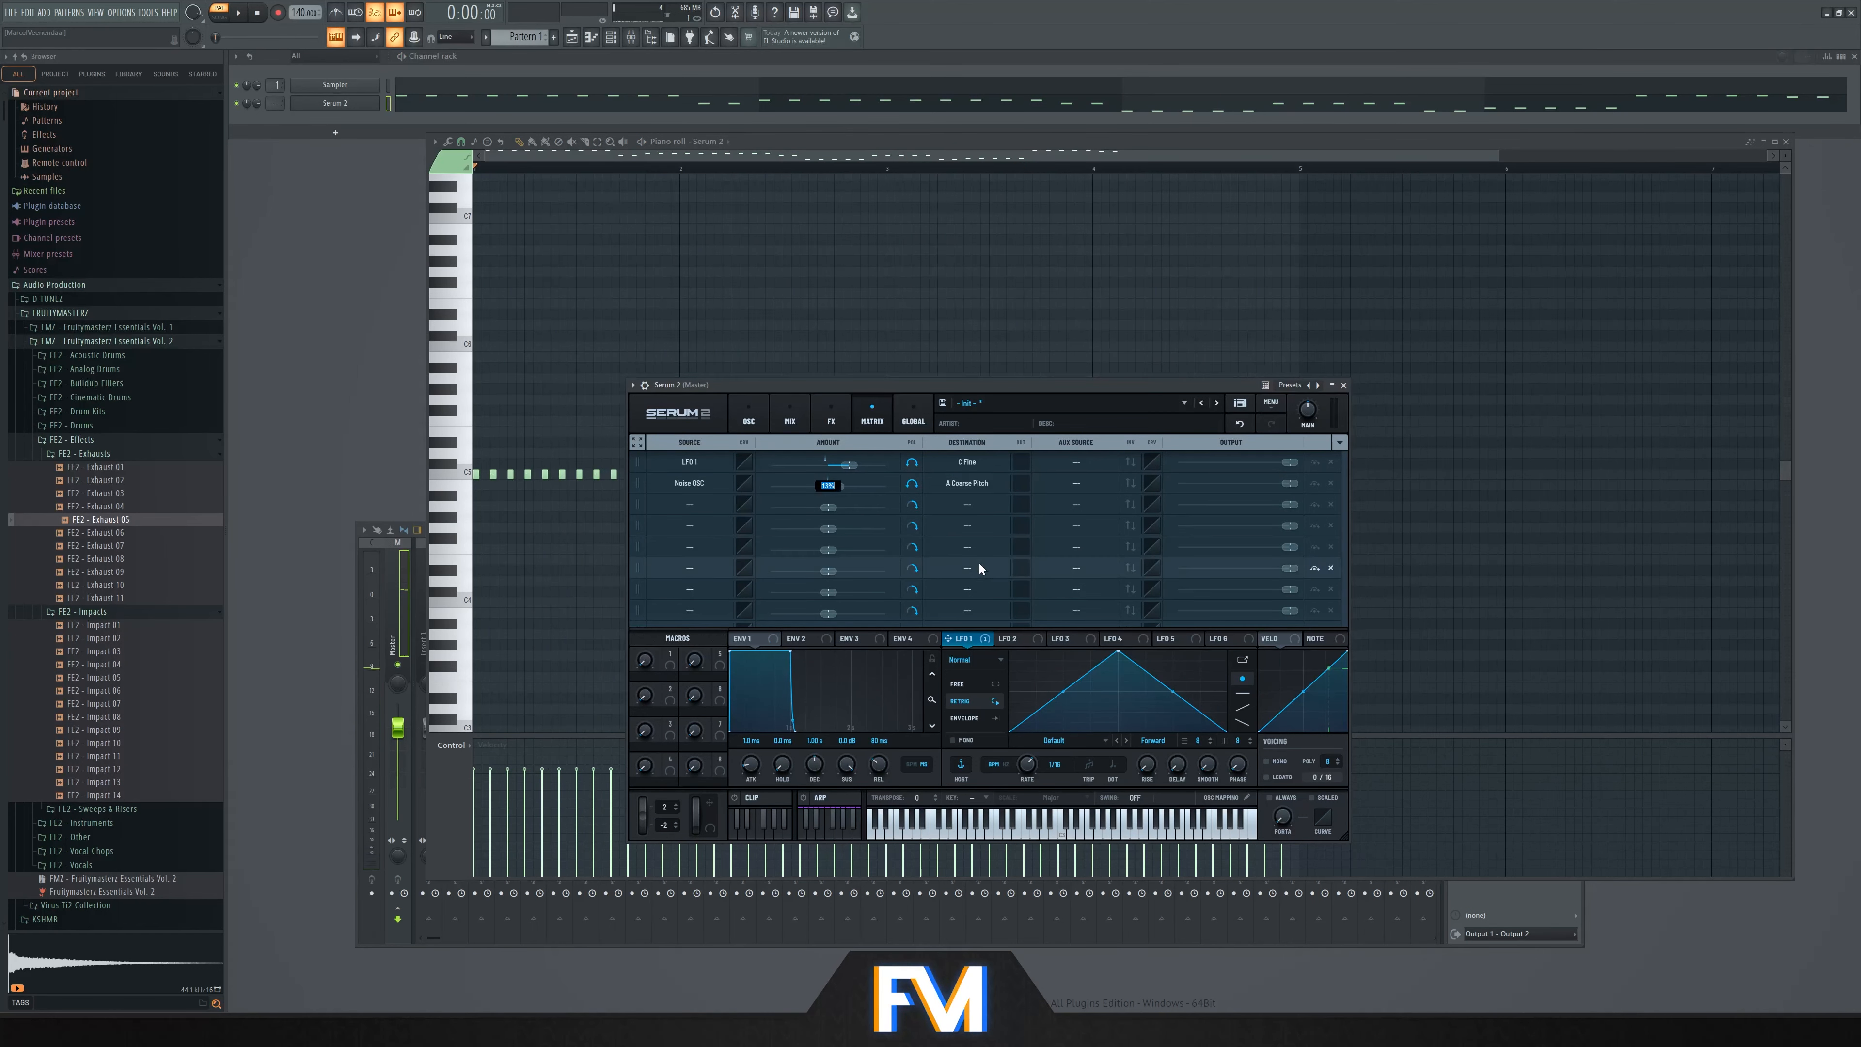
type("11")
key("Return")
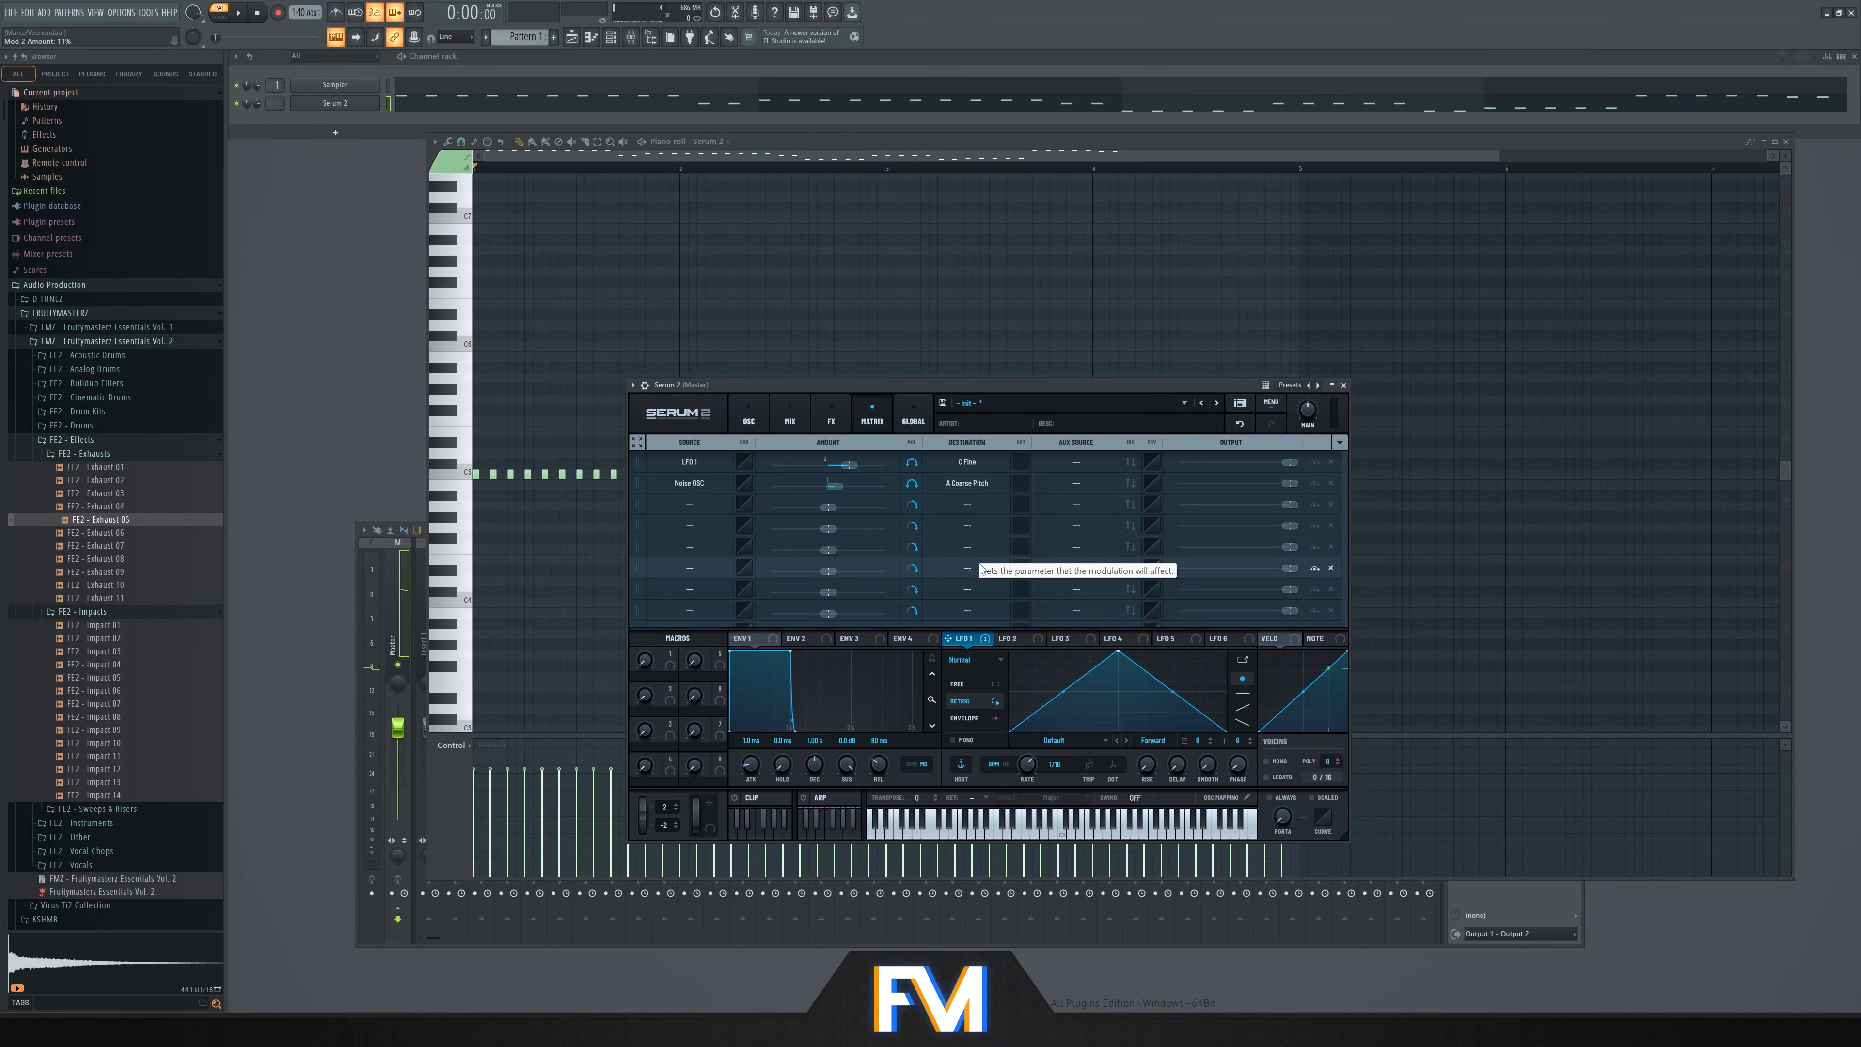
Route the Noise OSC to oscillator B's Coarse Pitch in the modulation matrix, matching oscillator A's modulation amount
left_click(697, 503)
mouse_move(698, 594)
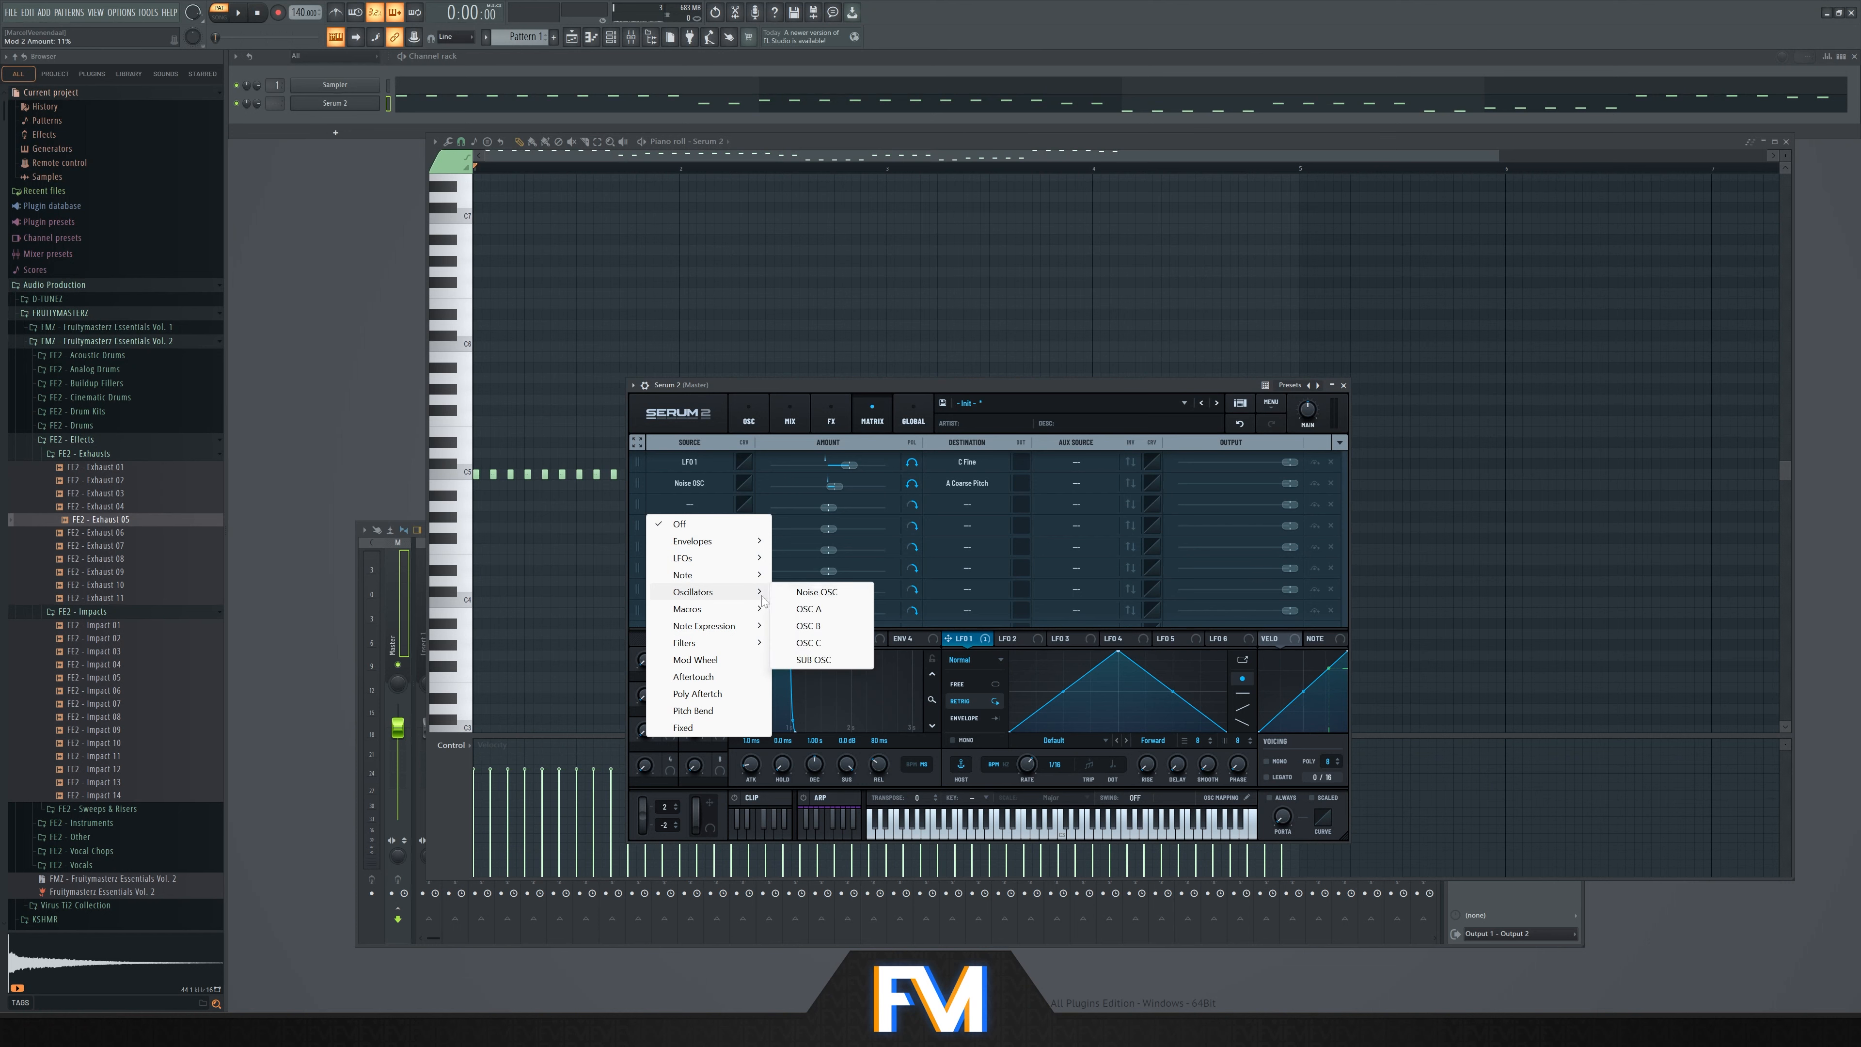
left_click(831, 592)
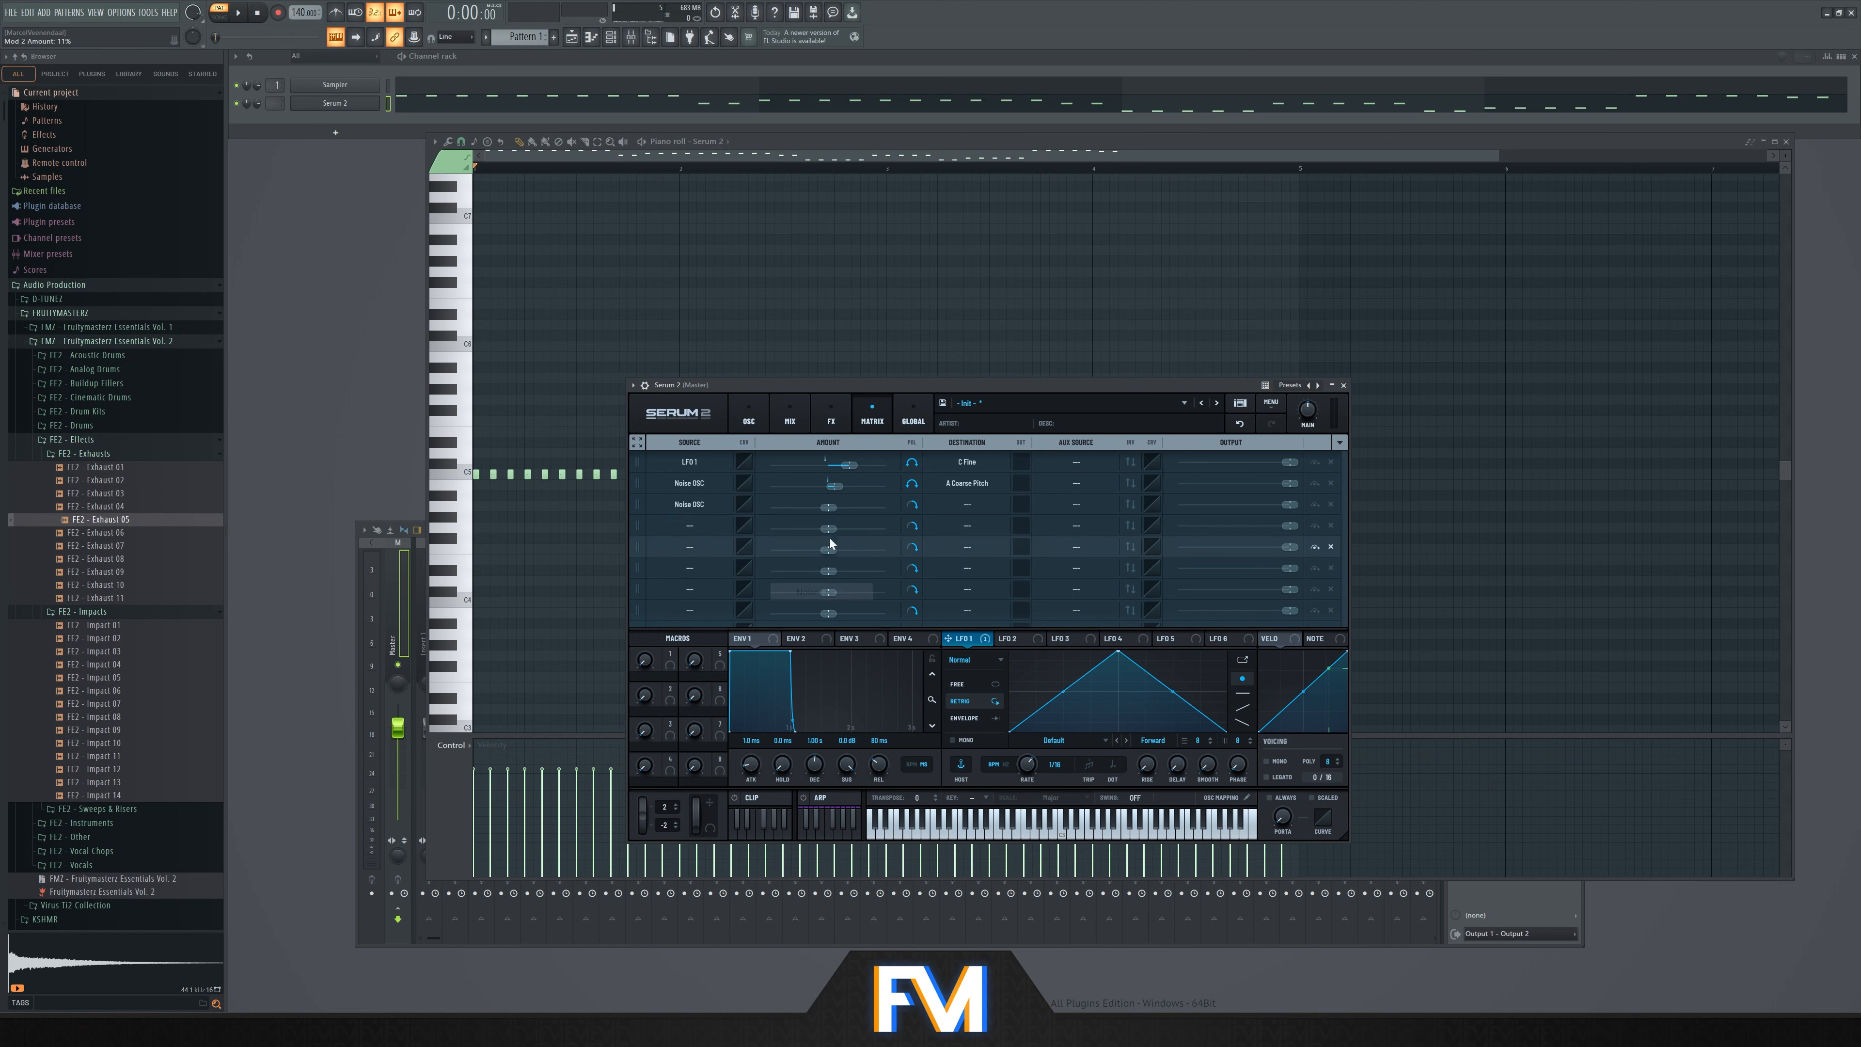
left_click(967, 504)
left_click(1090, 645)
double_click(829, 508)
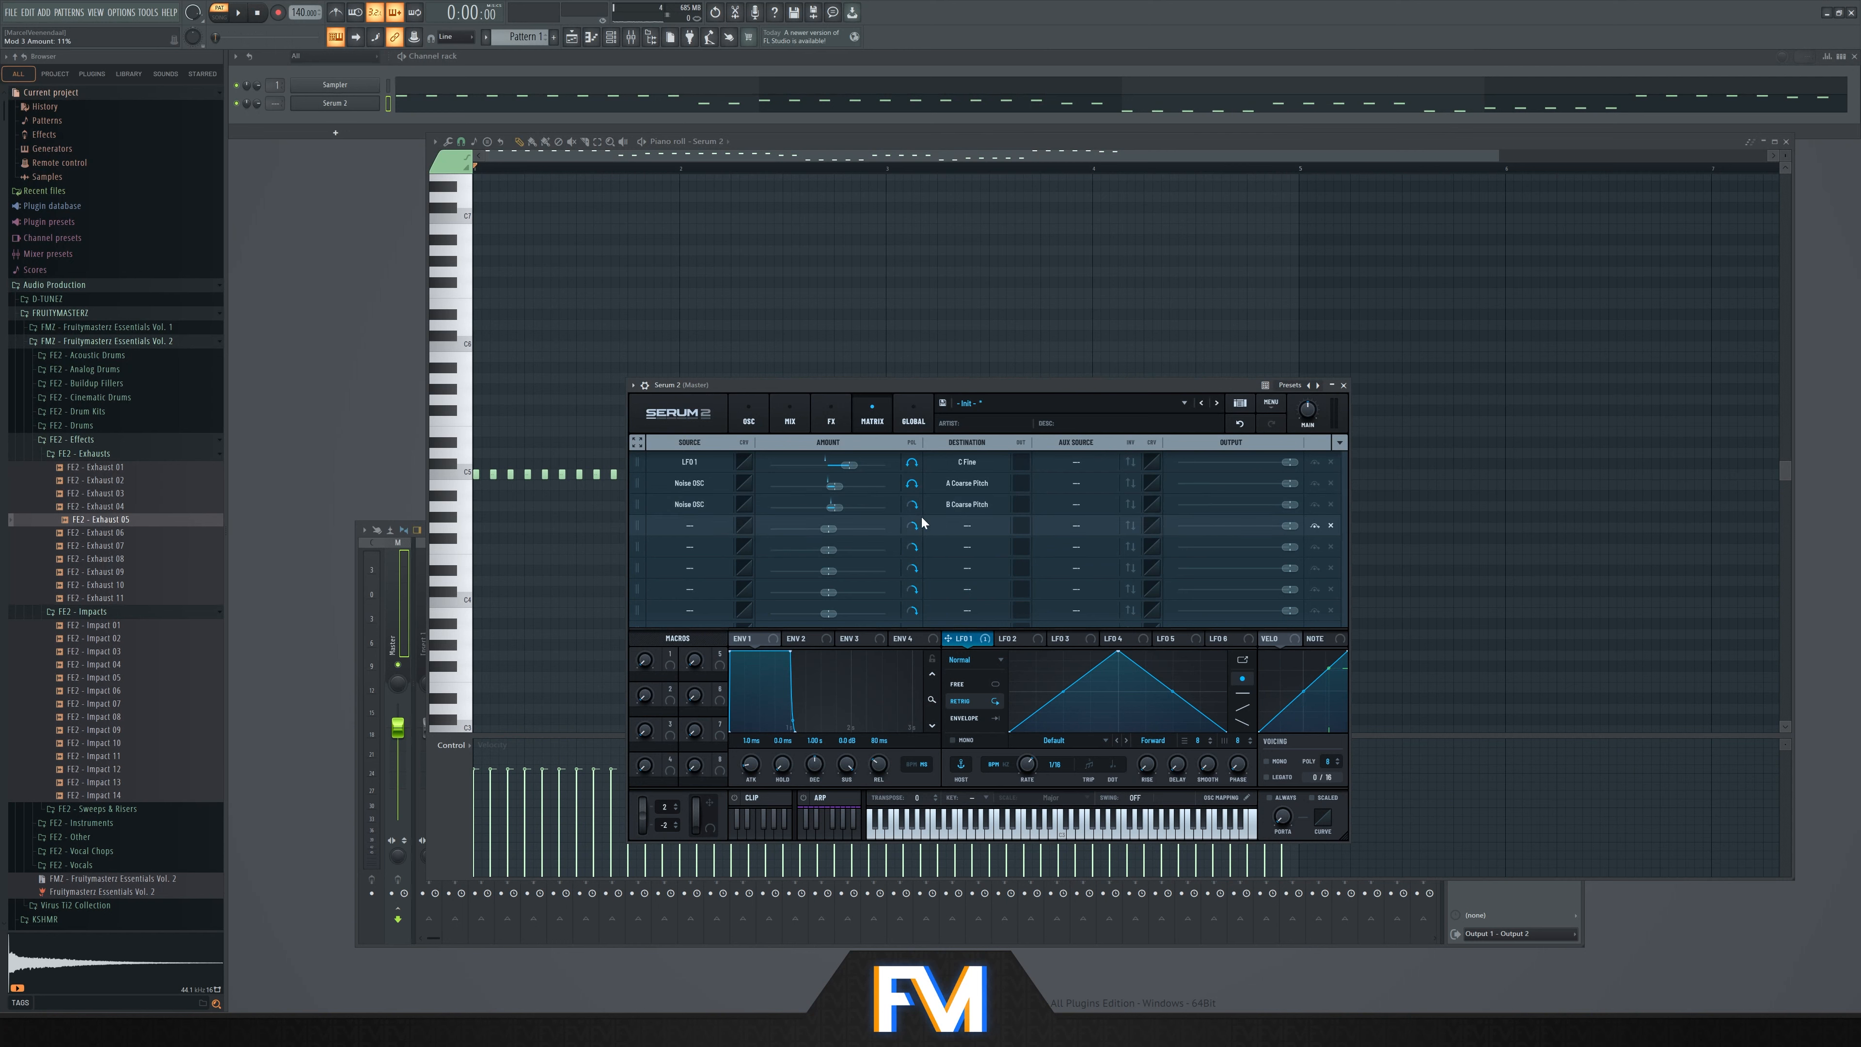
left_click(912, 505)
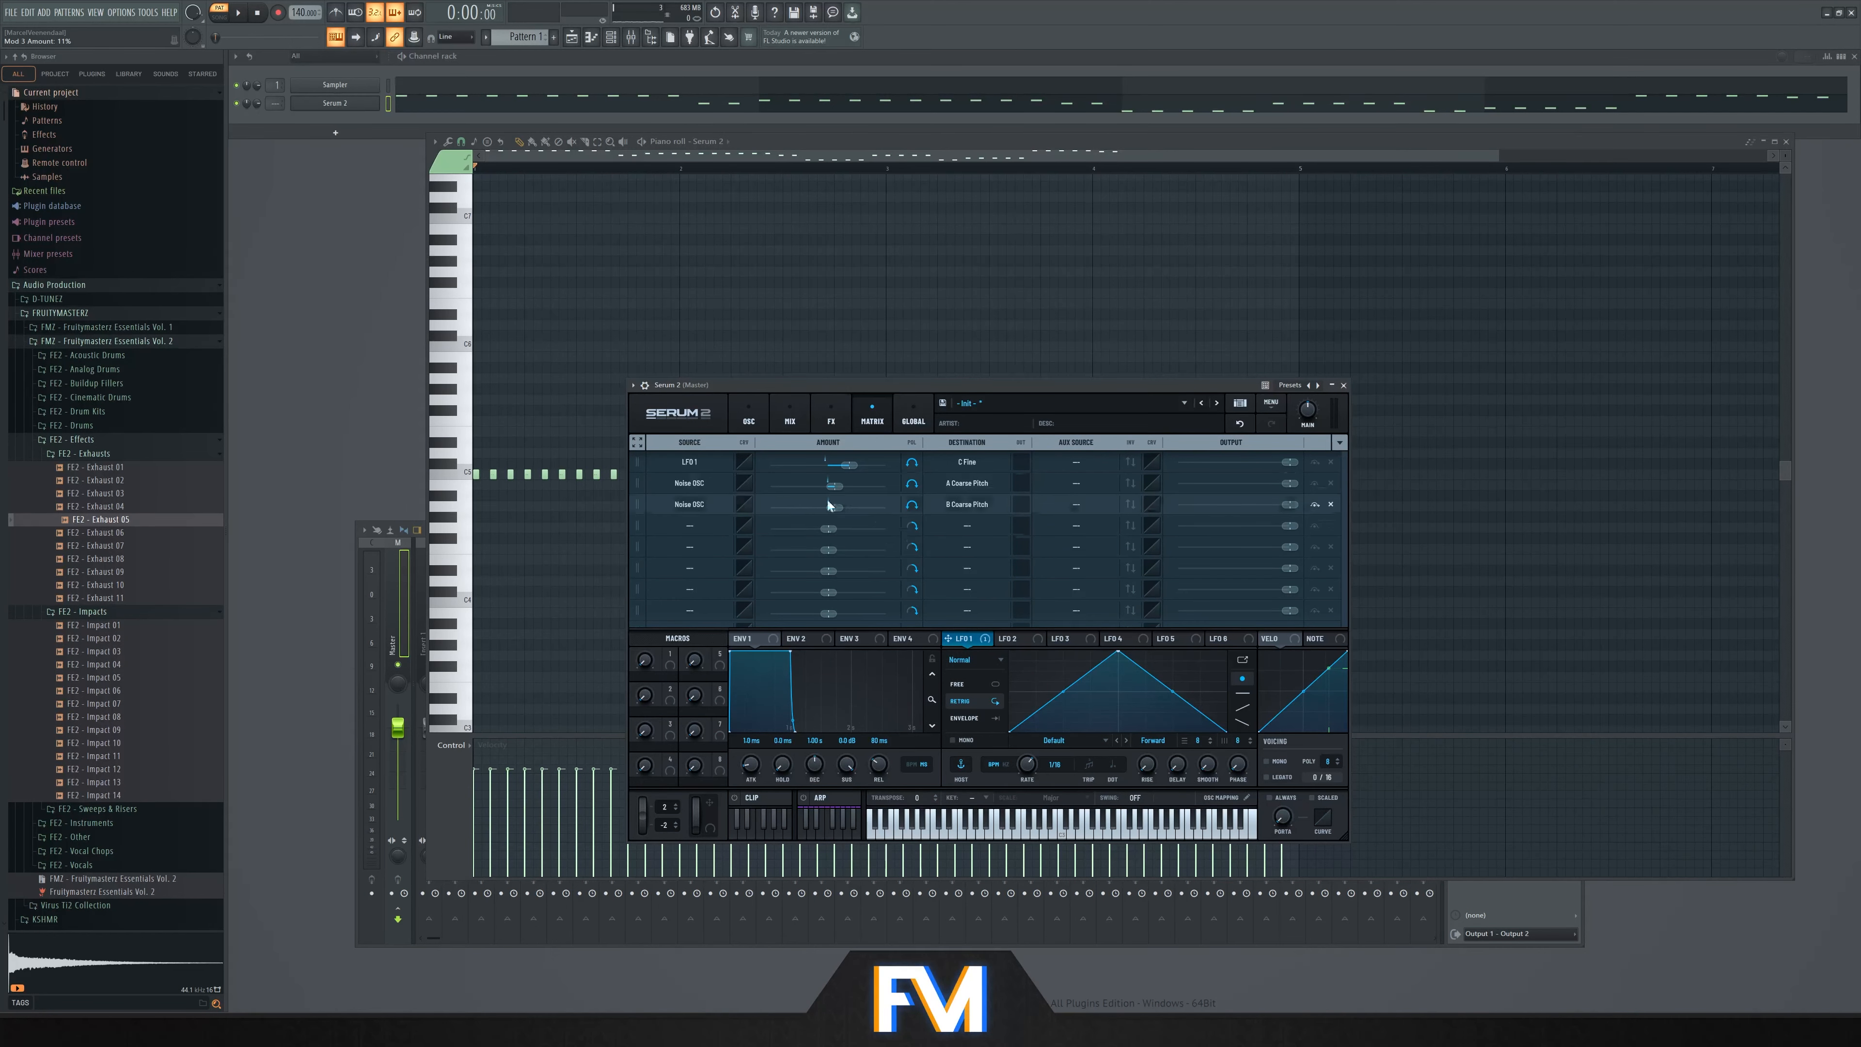
Turn oscillators B and C back on and adjust oscillator C's level by ear while the melody plays
left_click(753, 424)
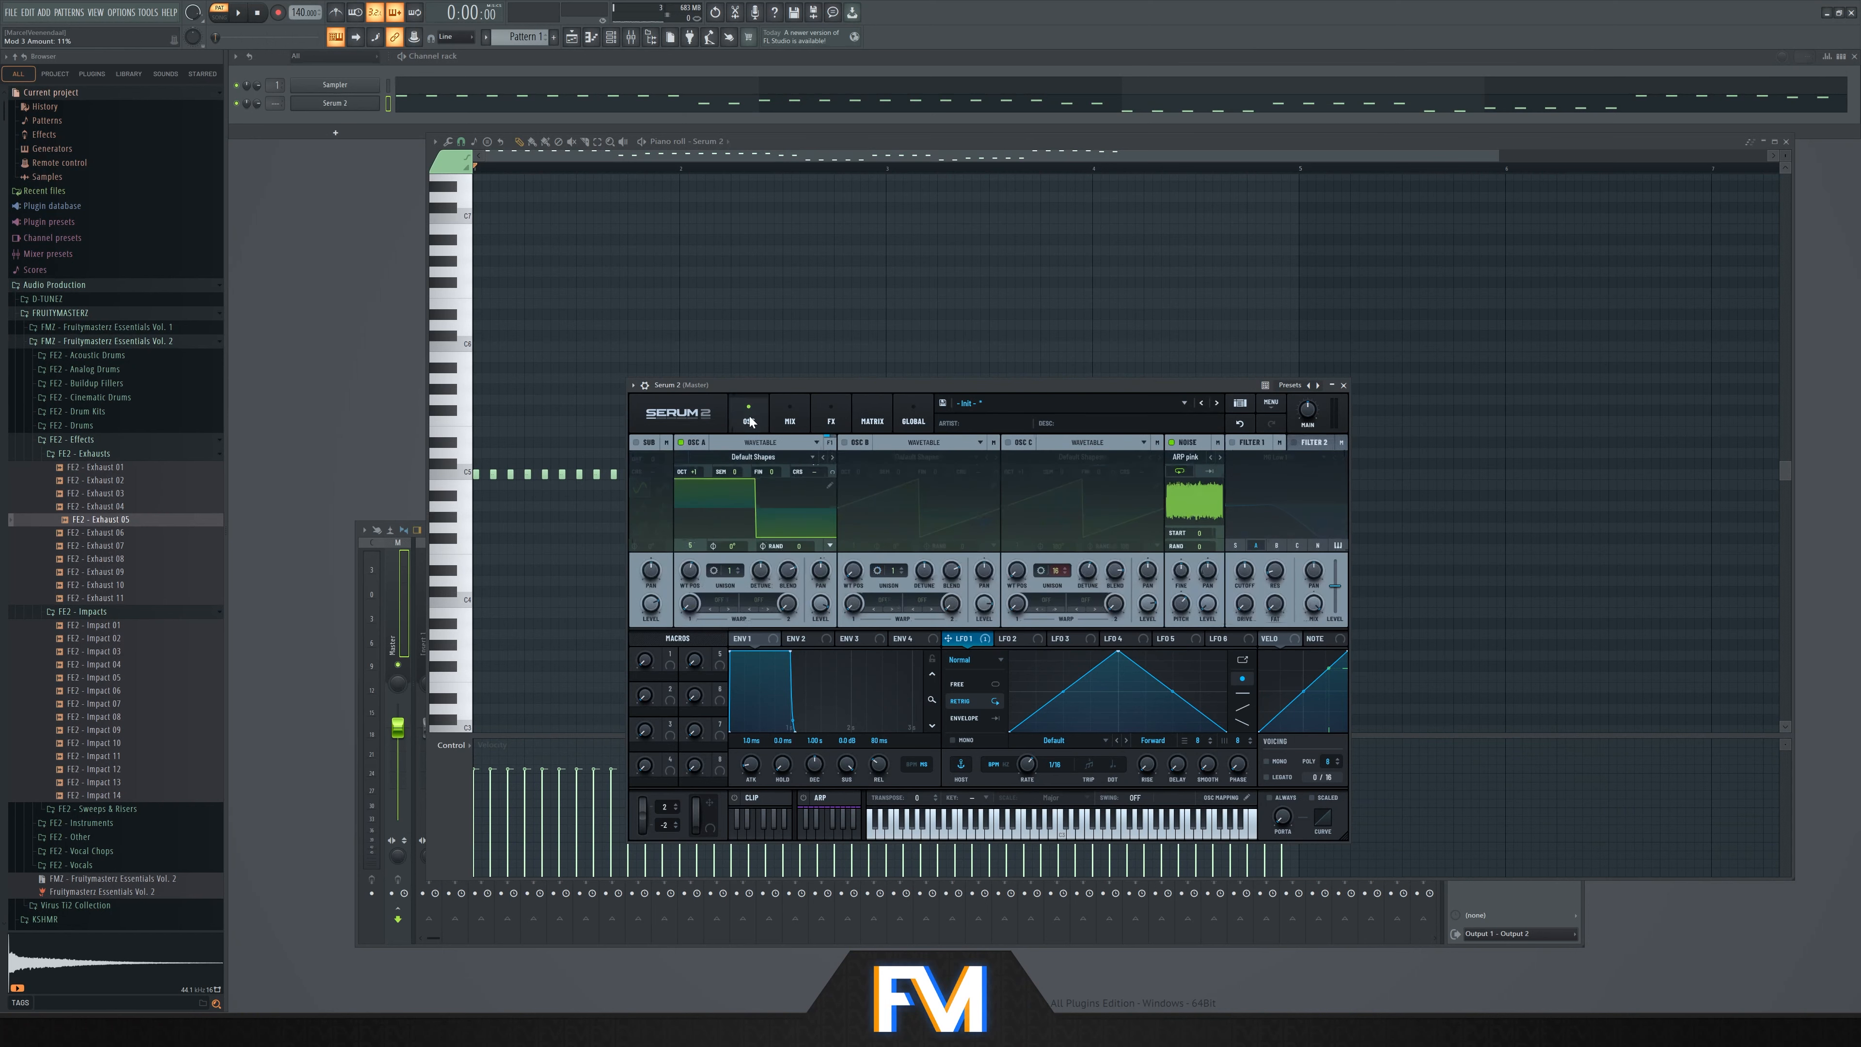
left_click_drag(899, 388, 867, 382)
key("space")
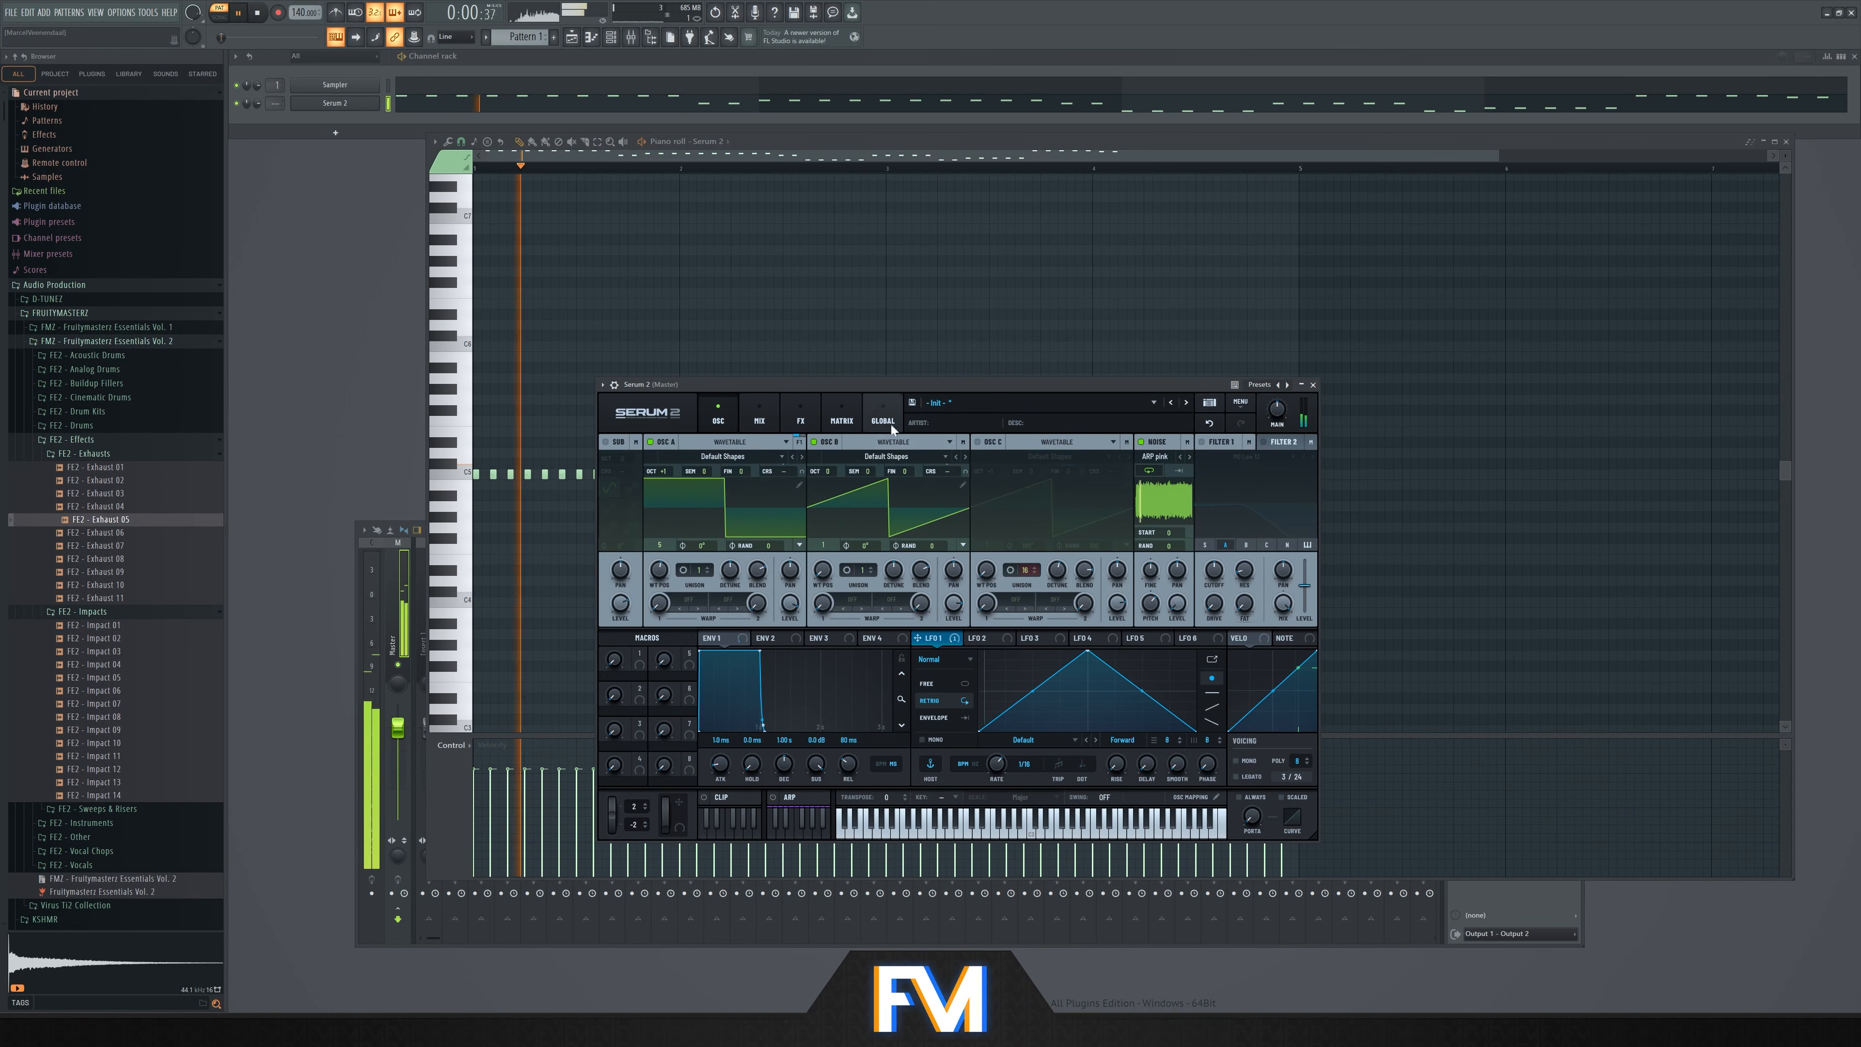
left_click(977, 442)
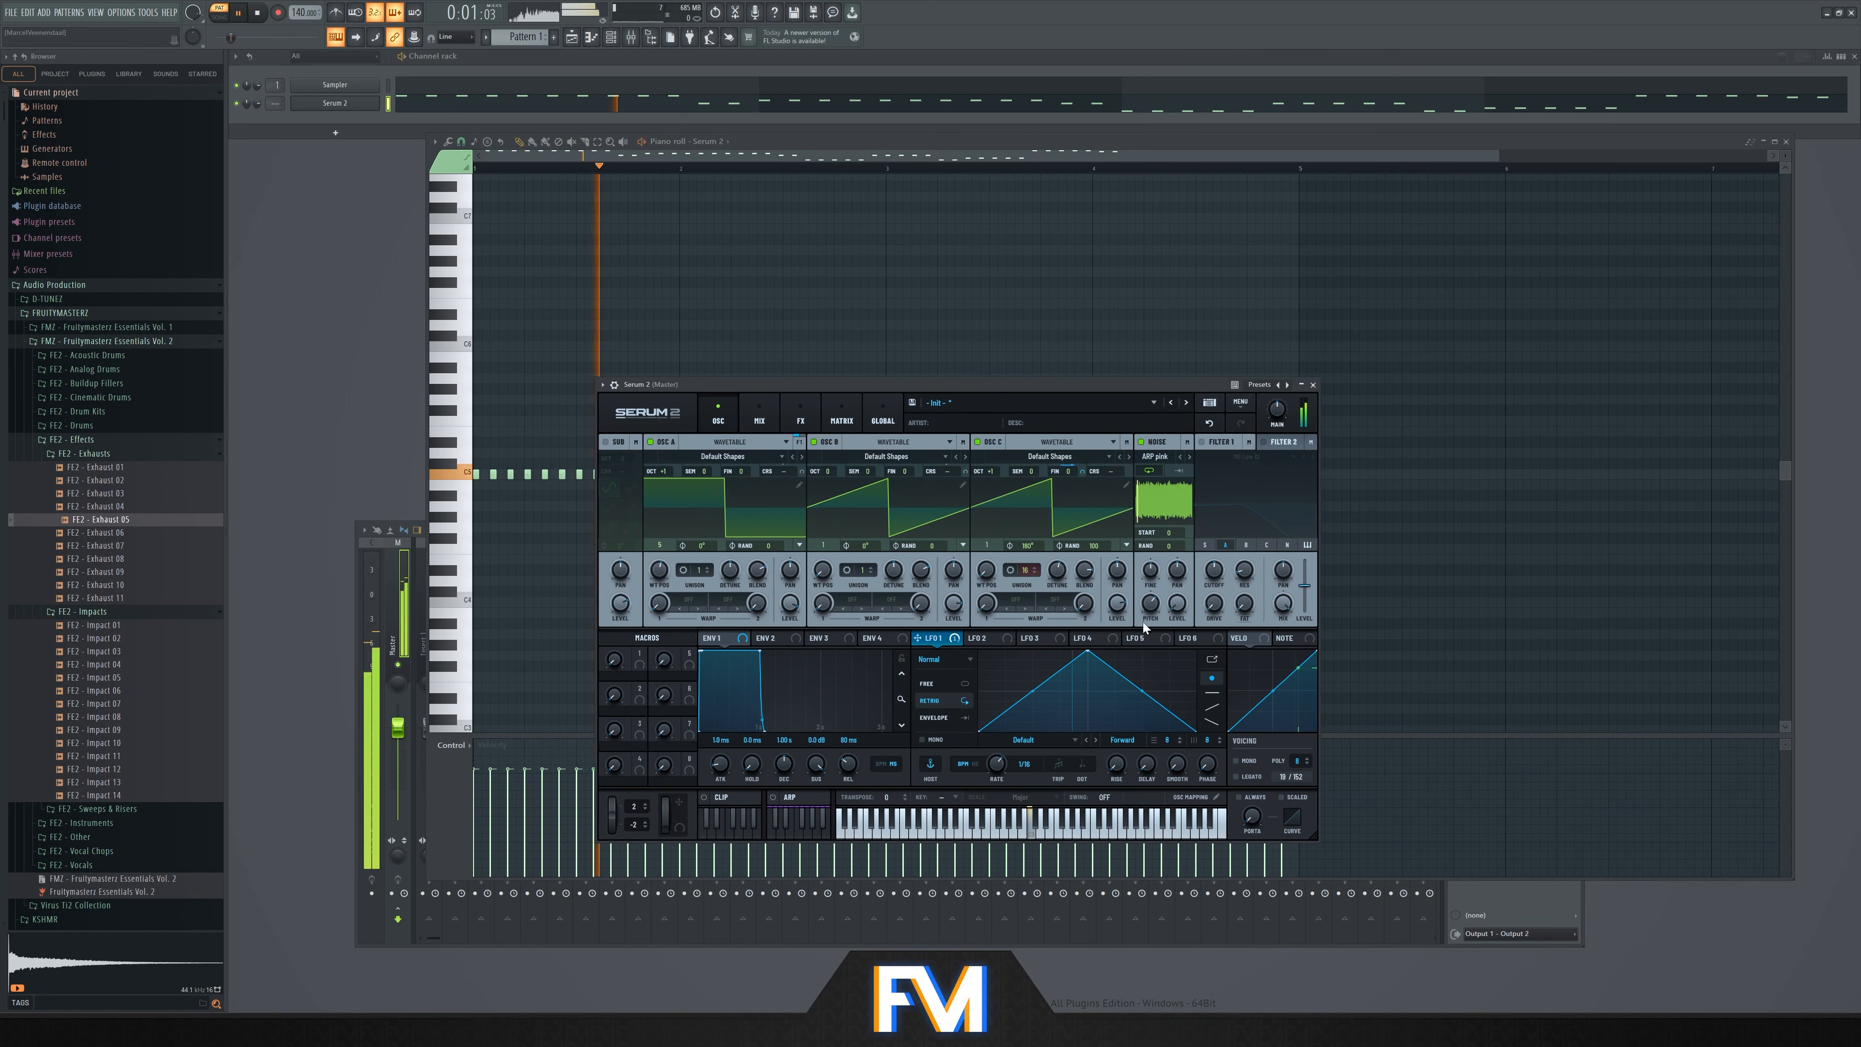
scroll(1121, 605, "up", 3)
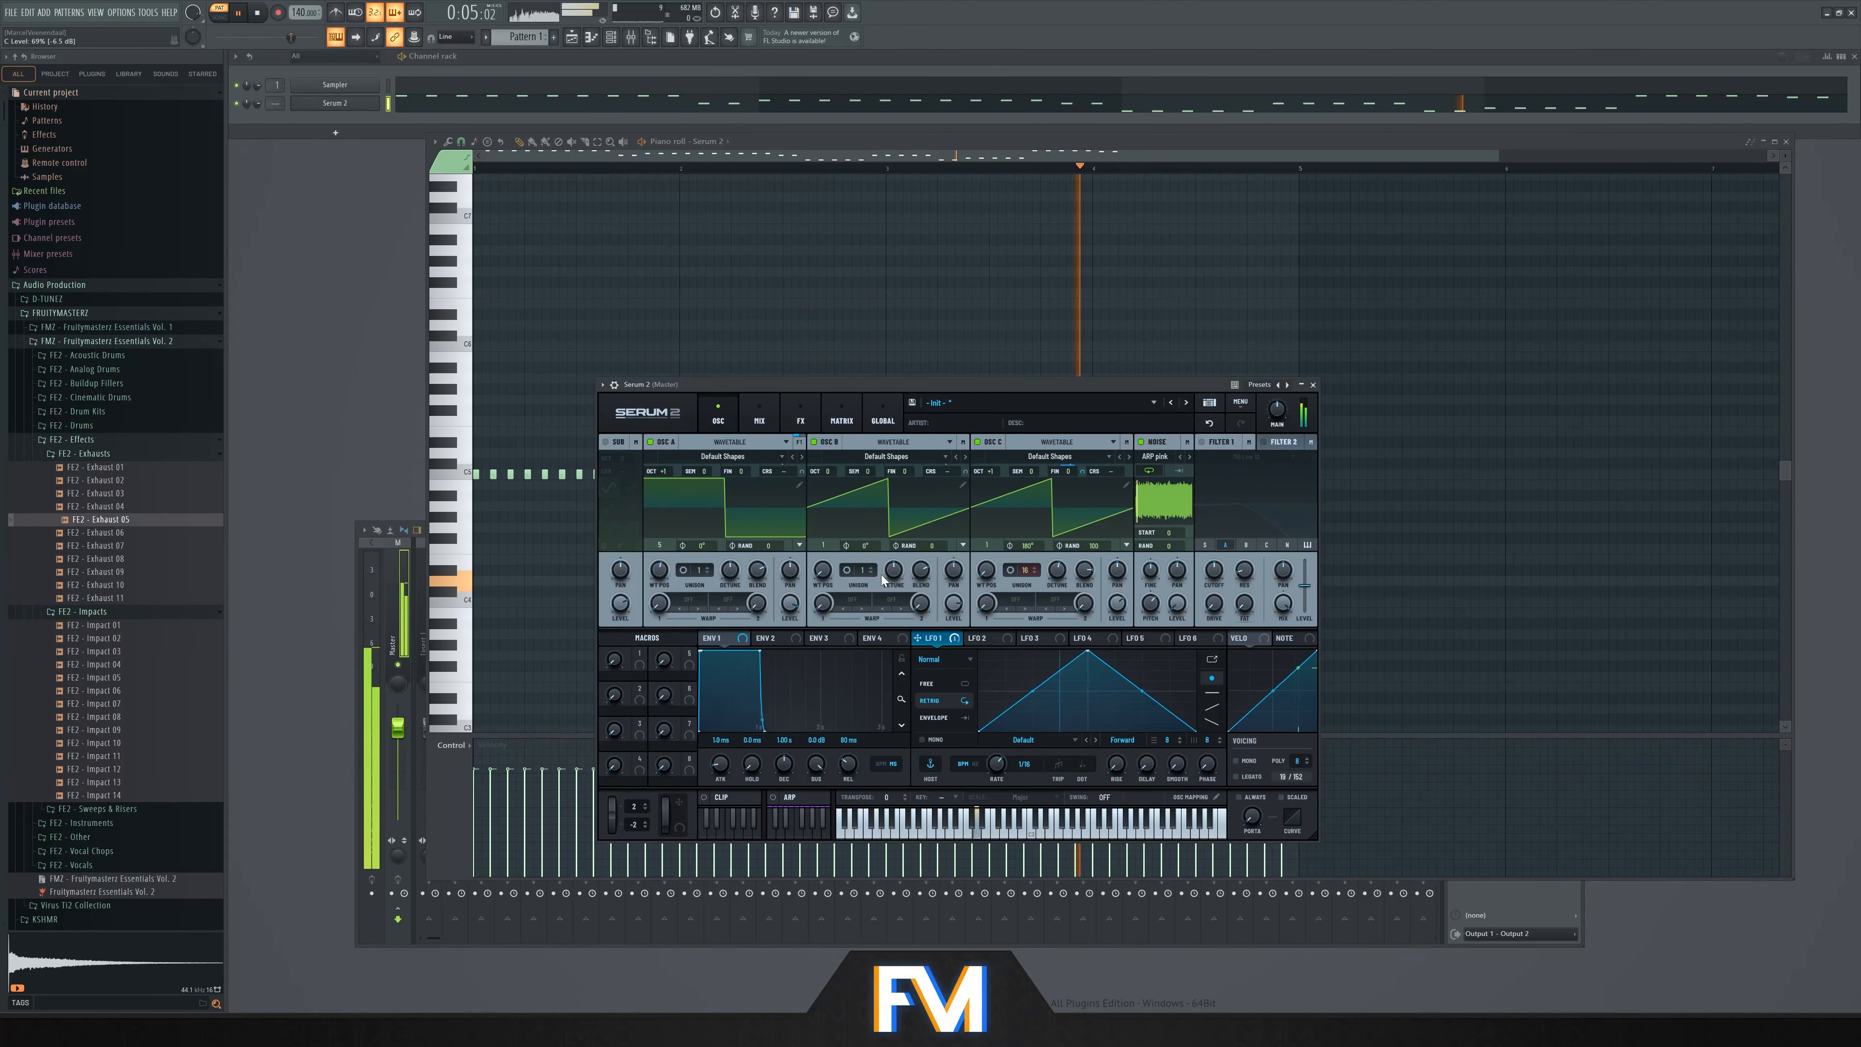
key("space")
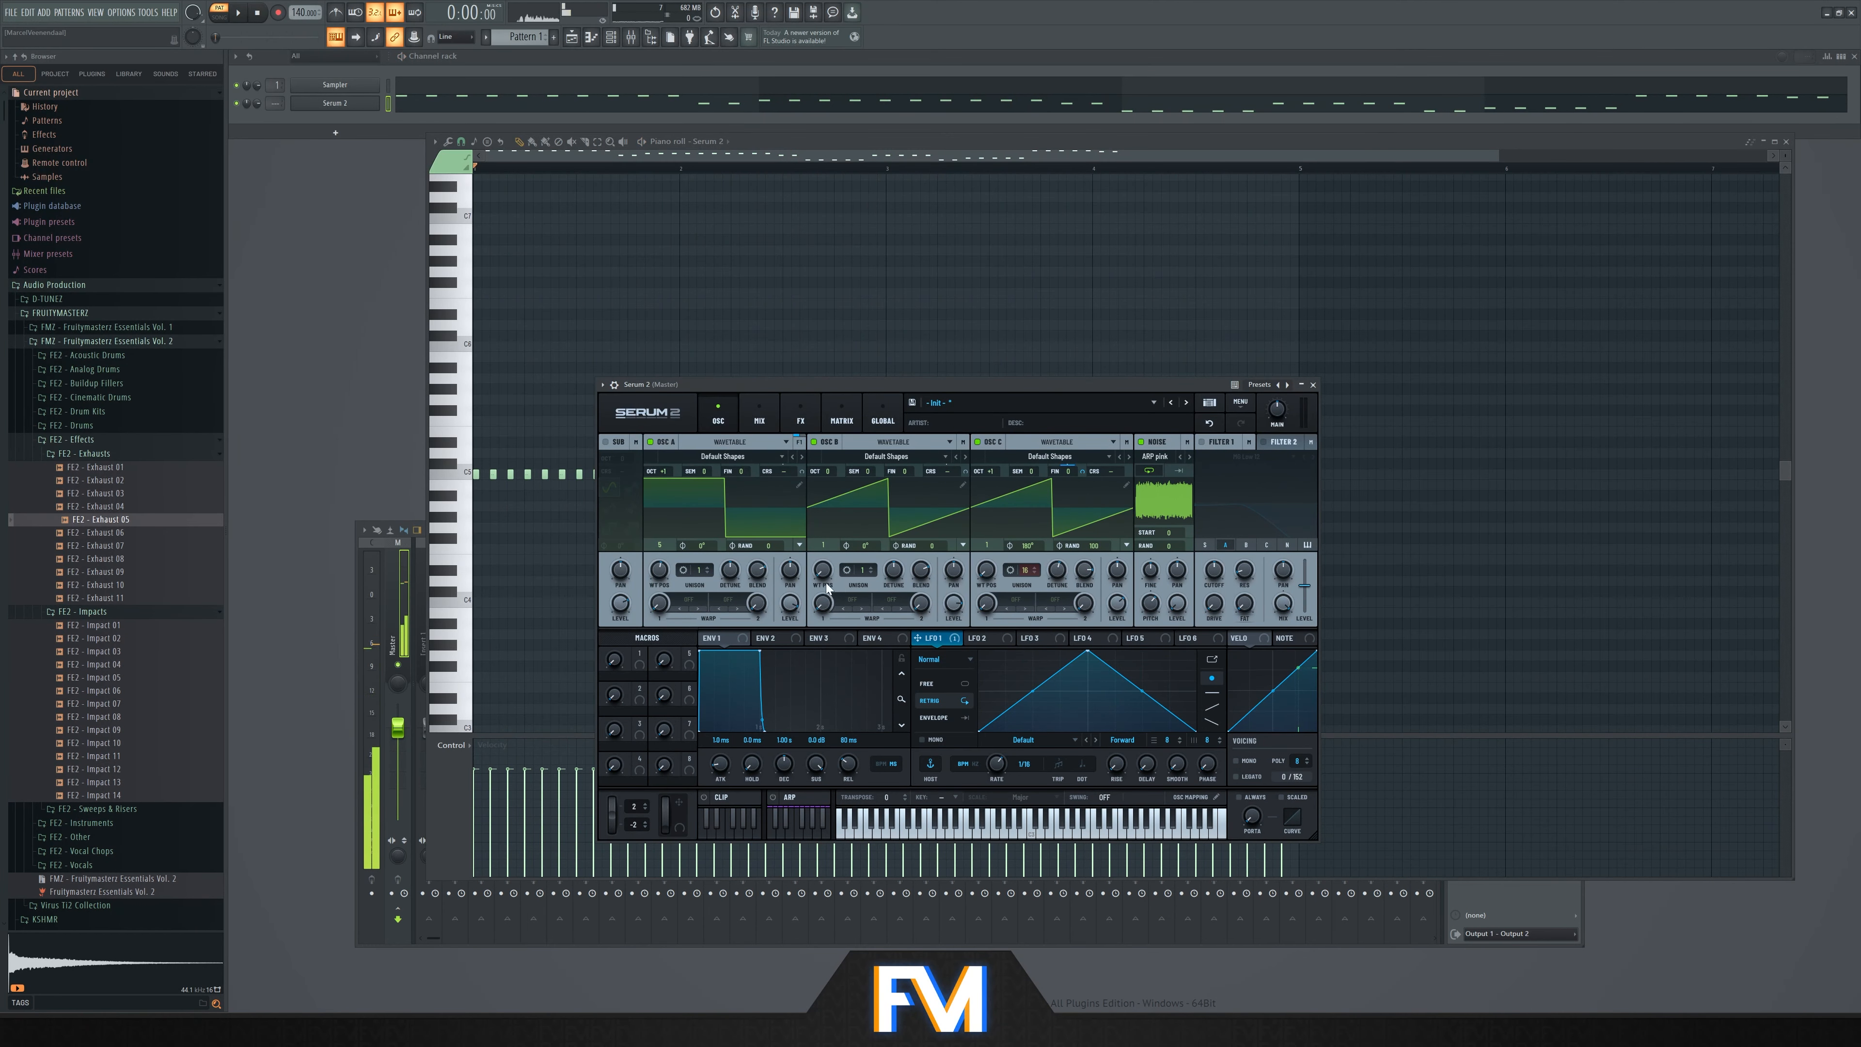
Add an Equalizer after the Chorus, widen its high band and raise that band's gain to about 5 dB
left_click(800, 420)
left_click(560, 462)
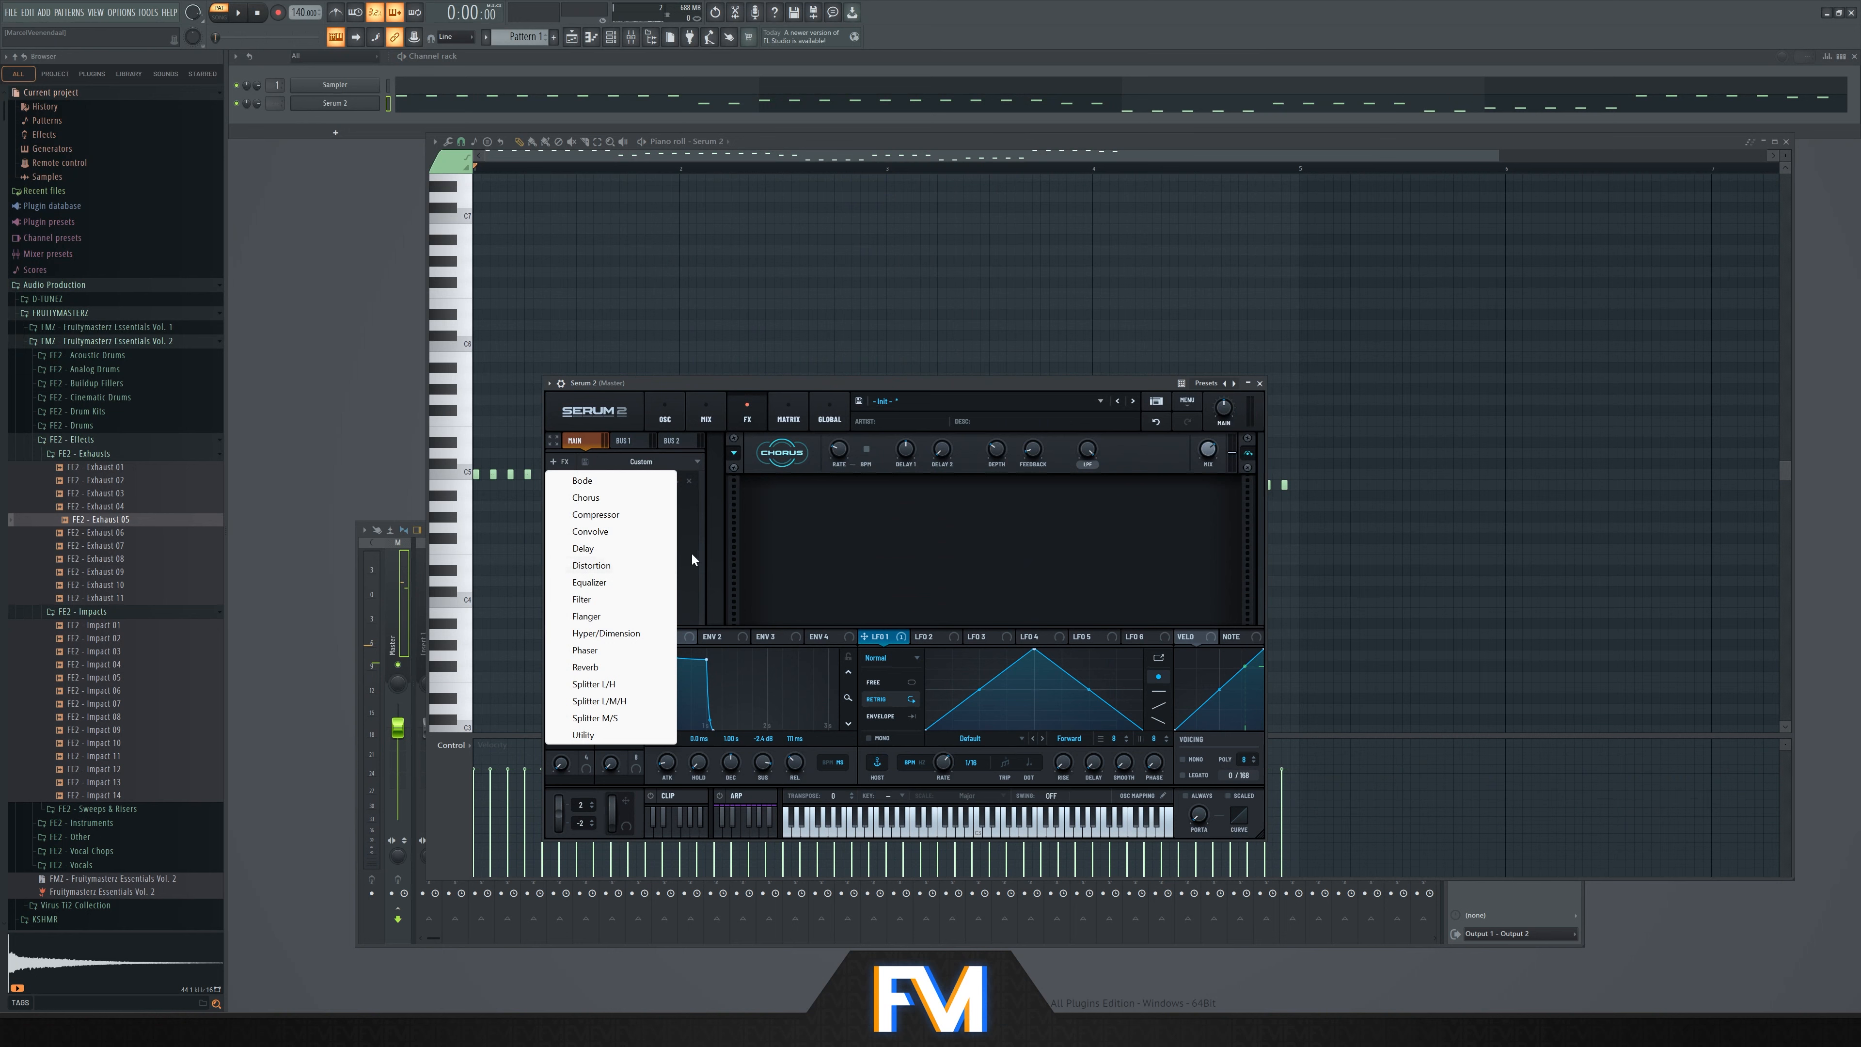
left_click(607, 582)
scroll(1173, 508, "up", 3)
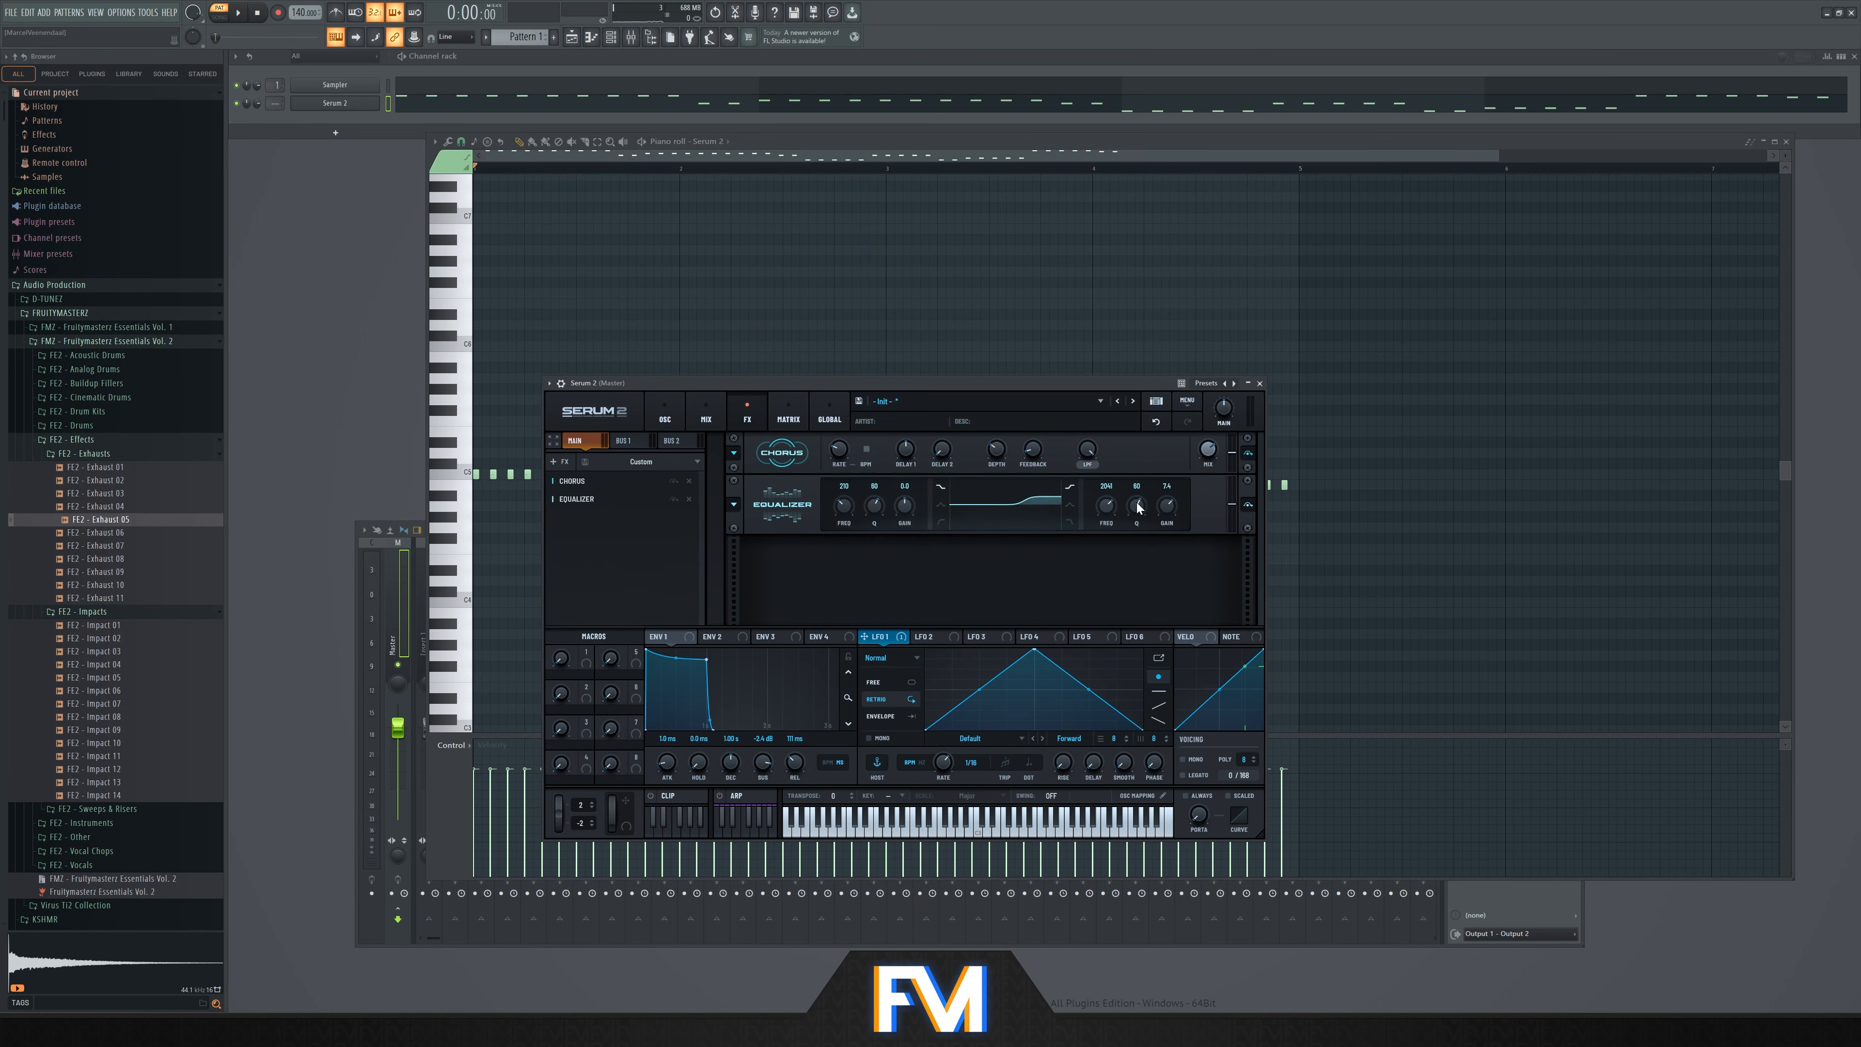
scroll(1162, 511, "up", 3)
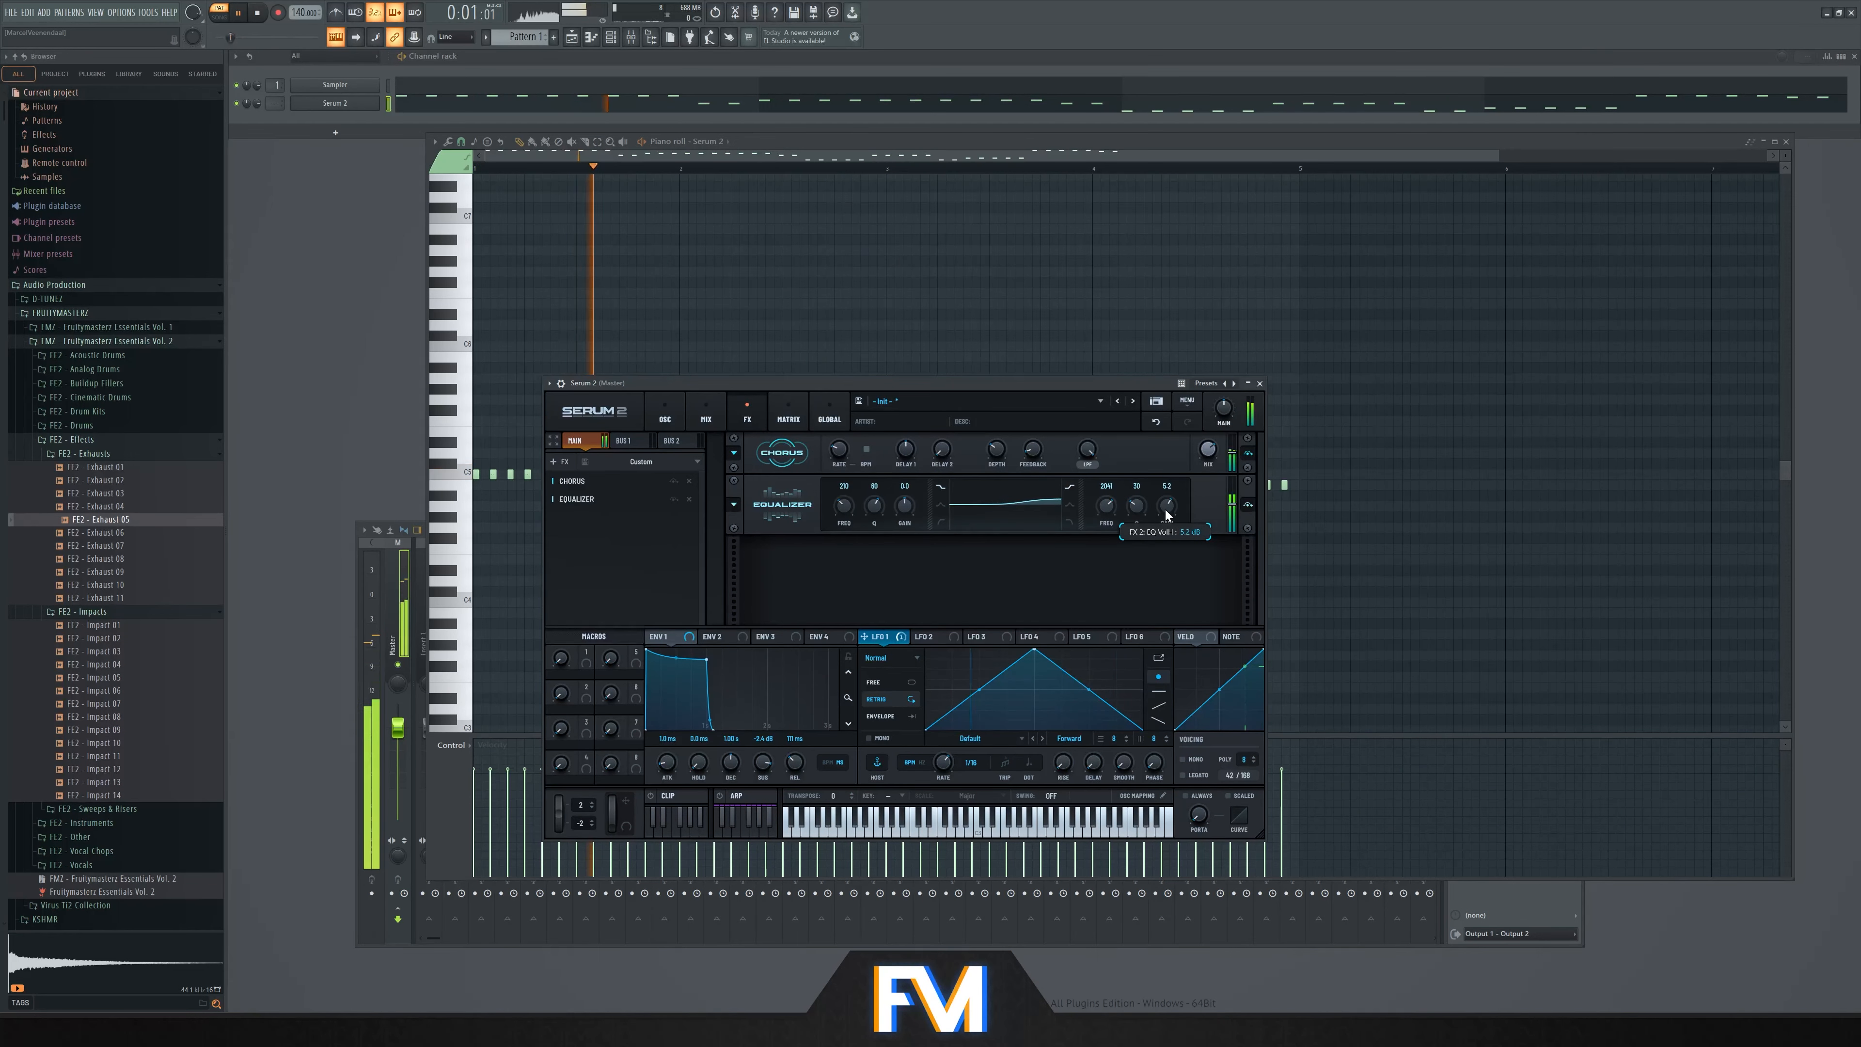
Switch the equalizer's low band to a high-pass shape and tune its frequency and Q by ear
left_click(935, 523)
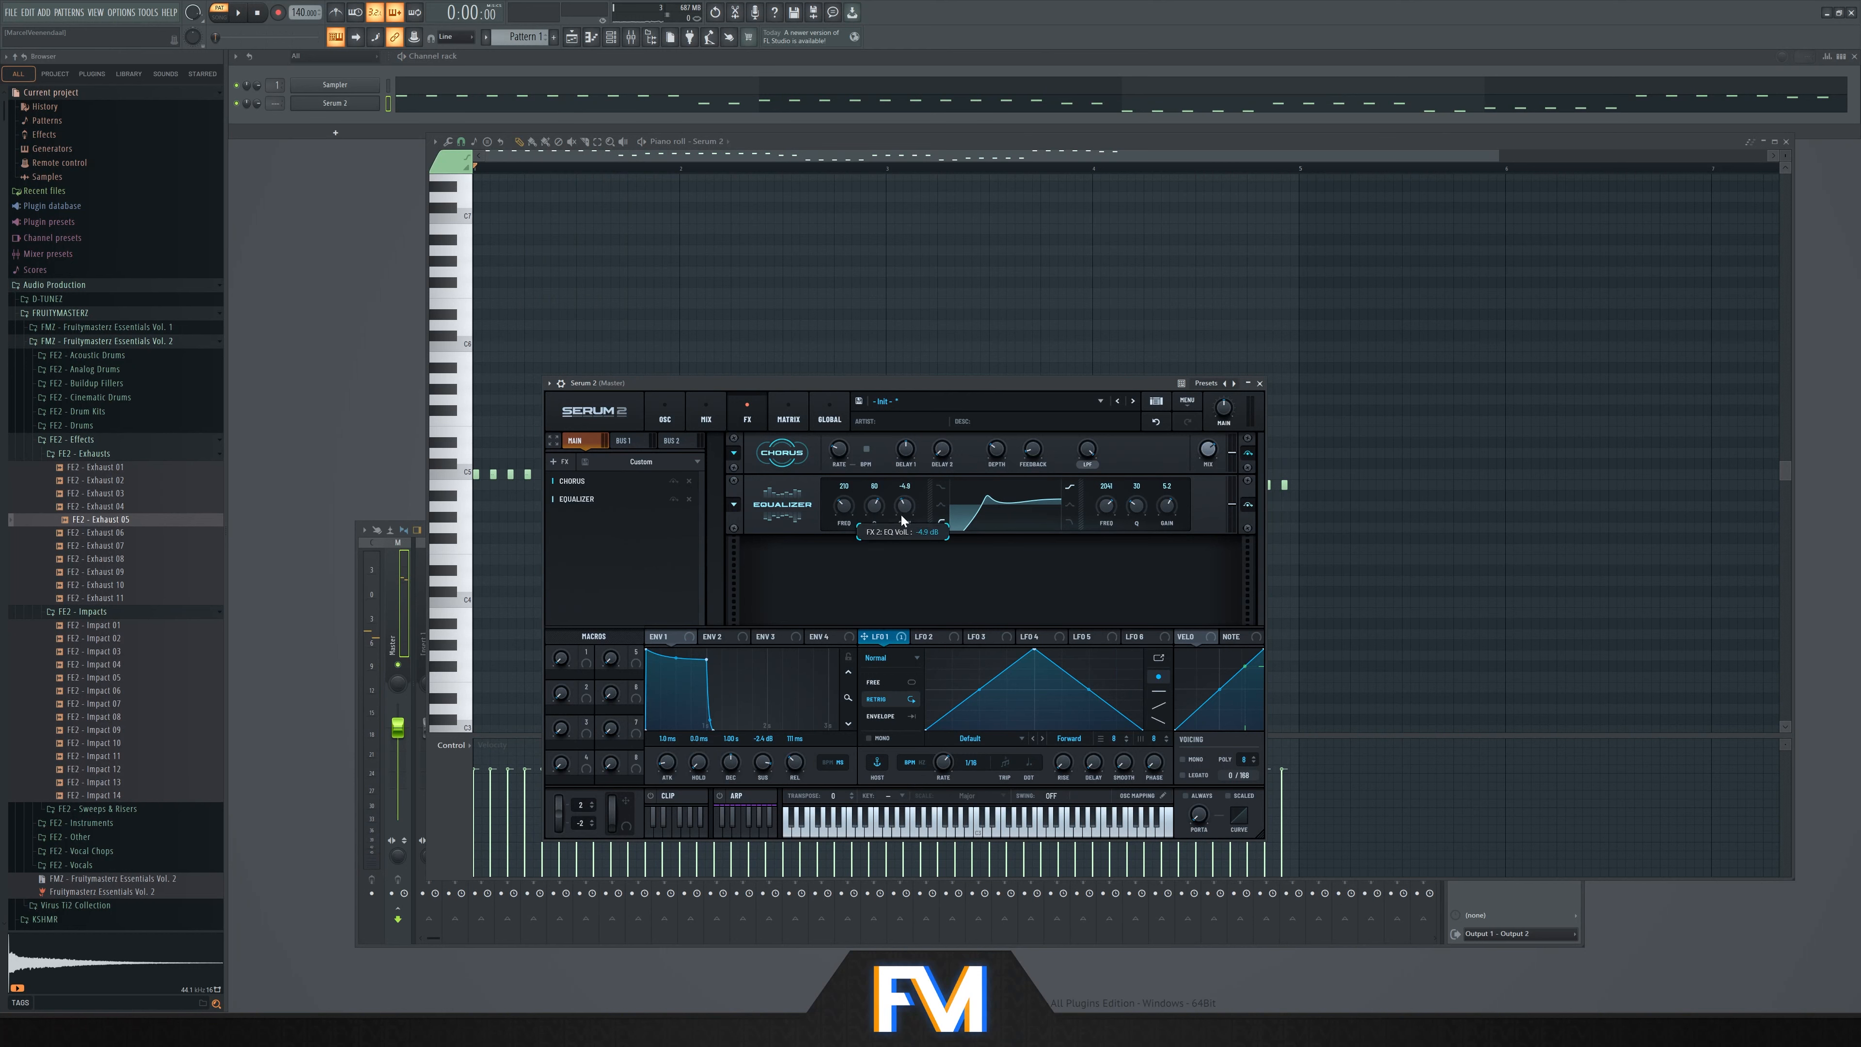
scroll(876, 505, "down", 3)
key("space")
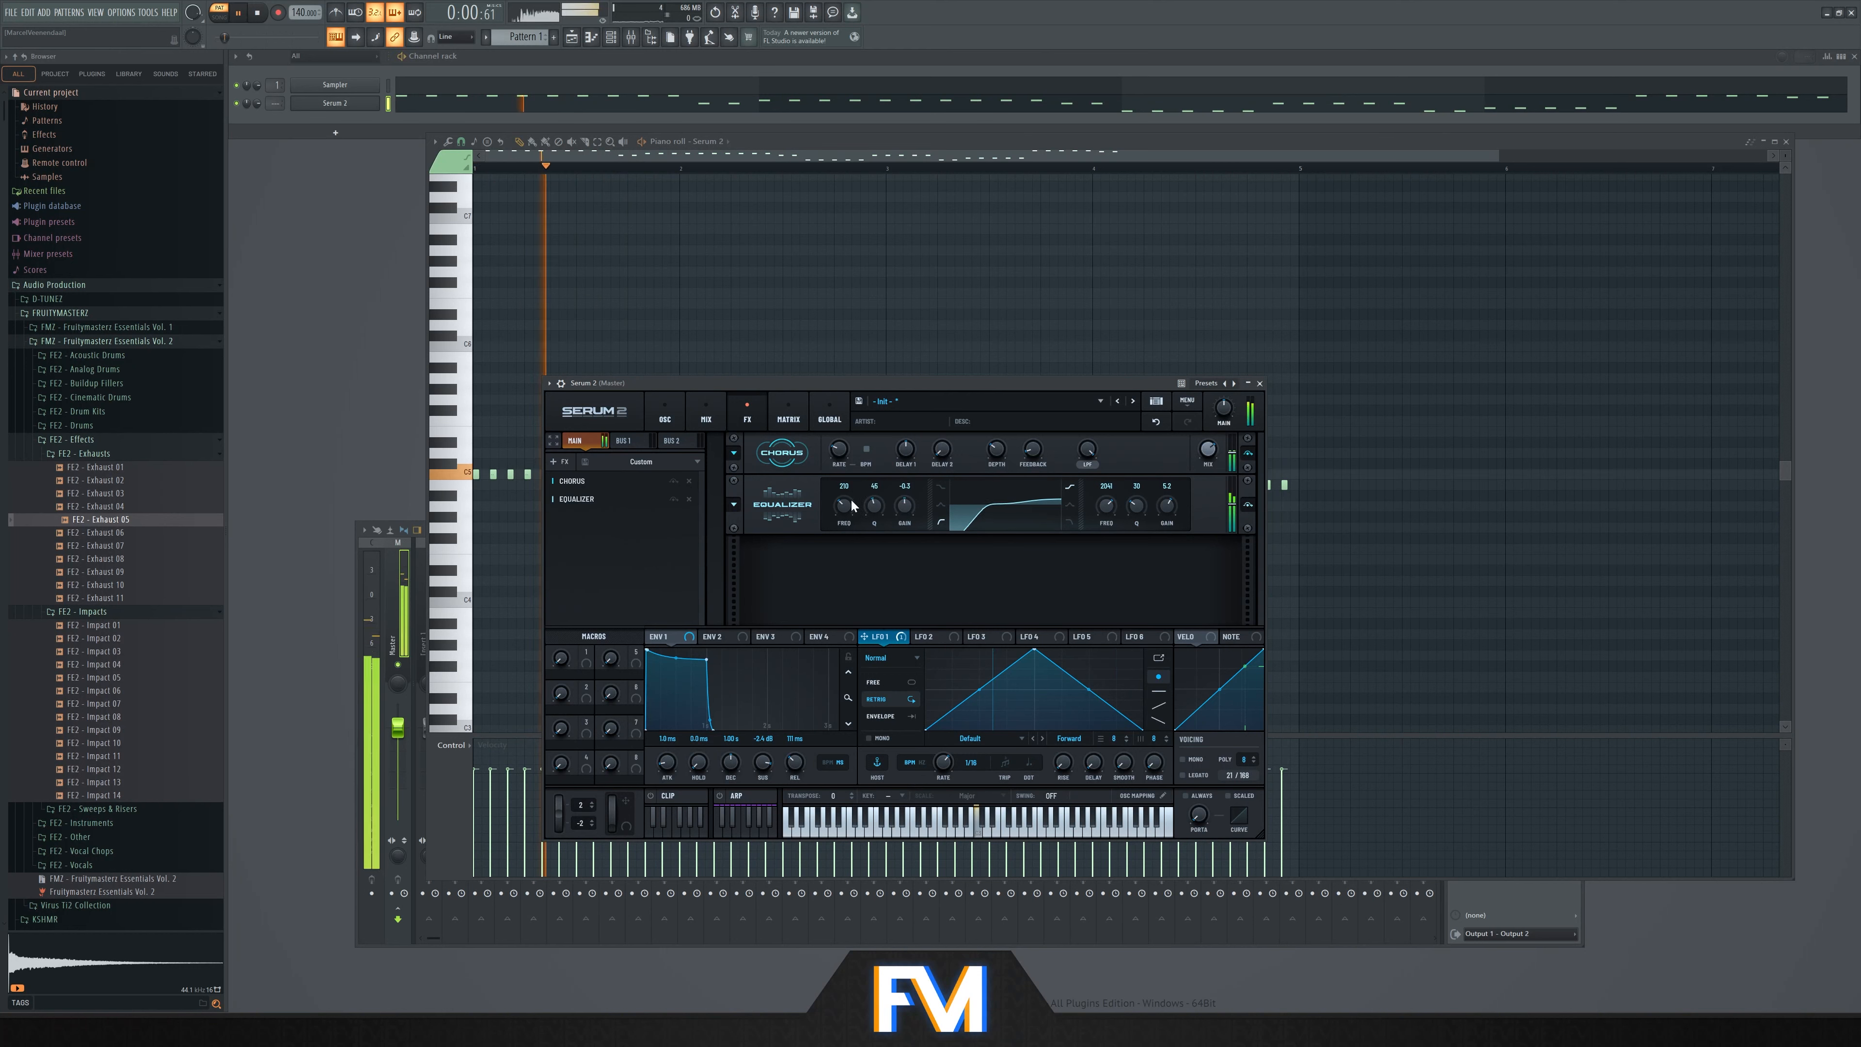
scroll(846, 508, "up", 4)
scroll(844, 506, "down", 2)
scroll(905, 506, "down", 3)
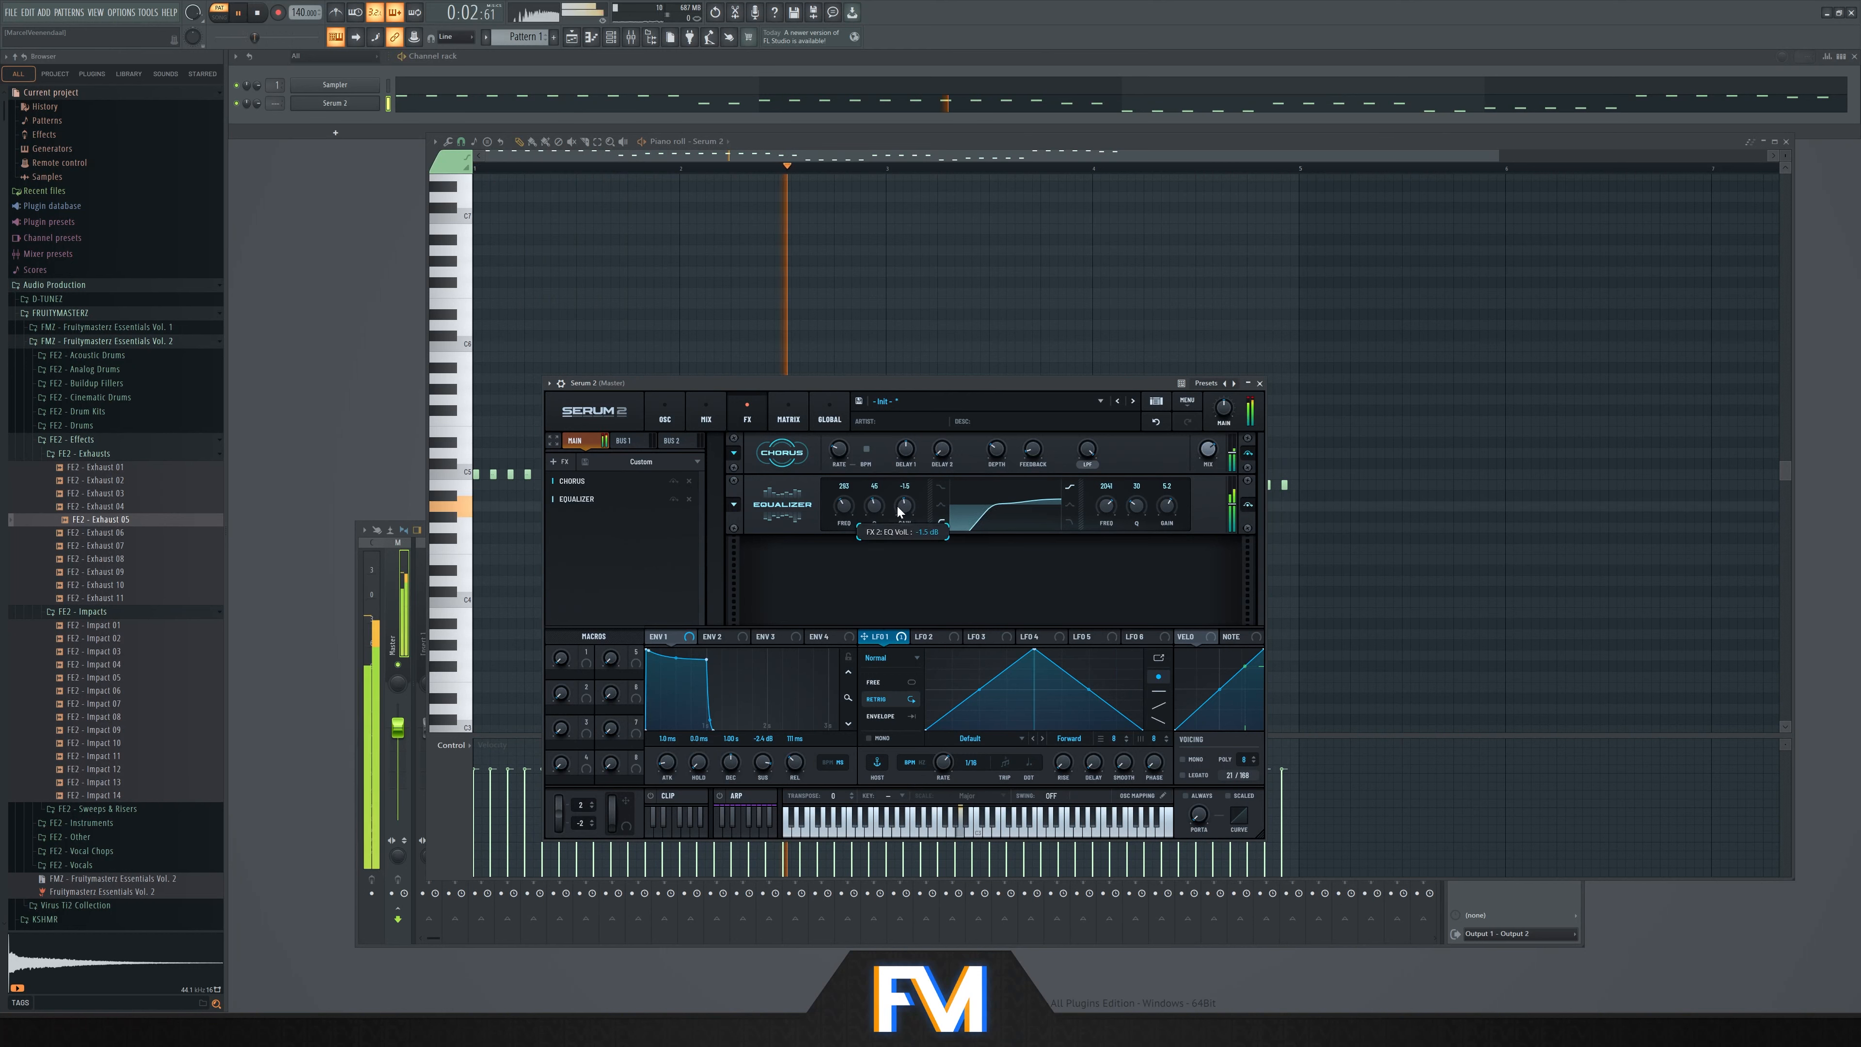
key("space")
Add a Delay after the Equalizer and narrow its filter band while the melody plays
left_click(563, 463)
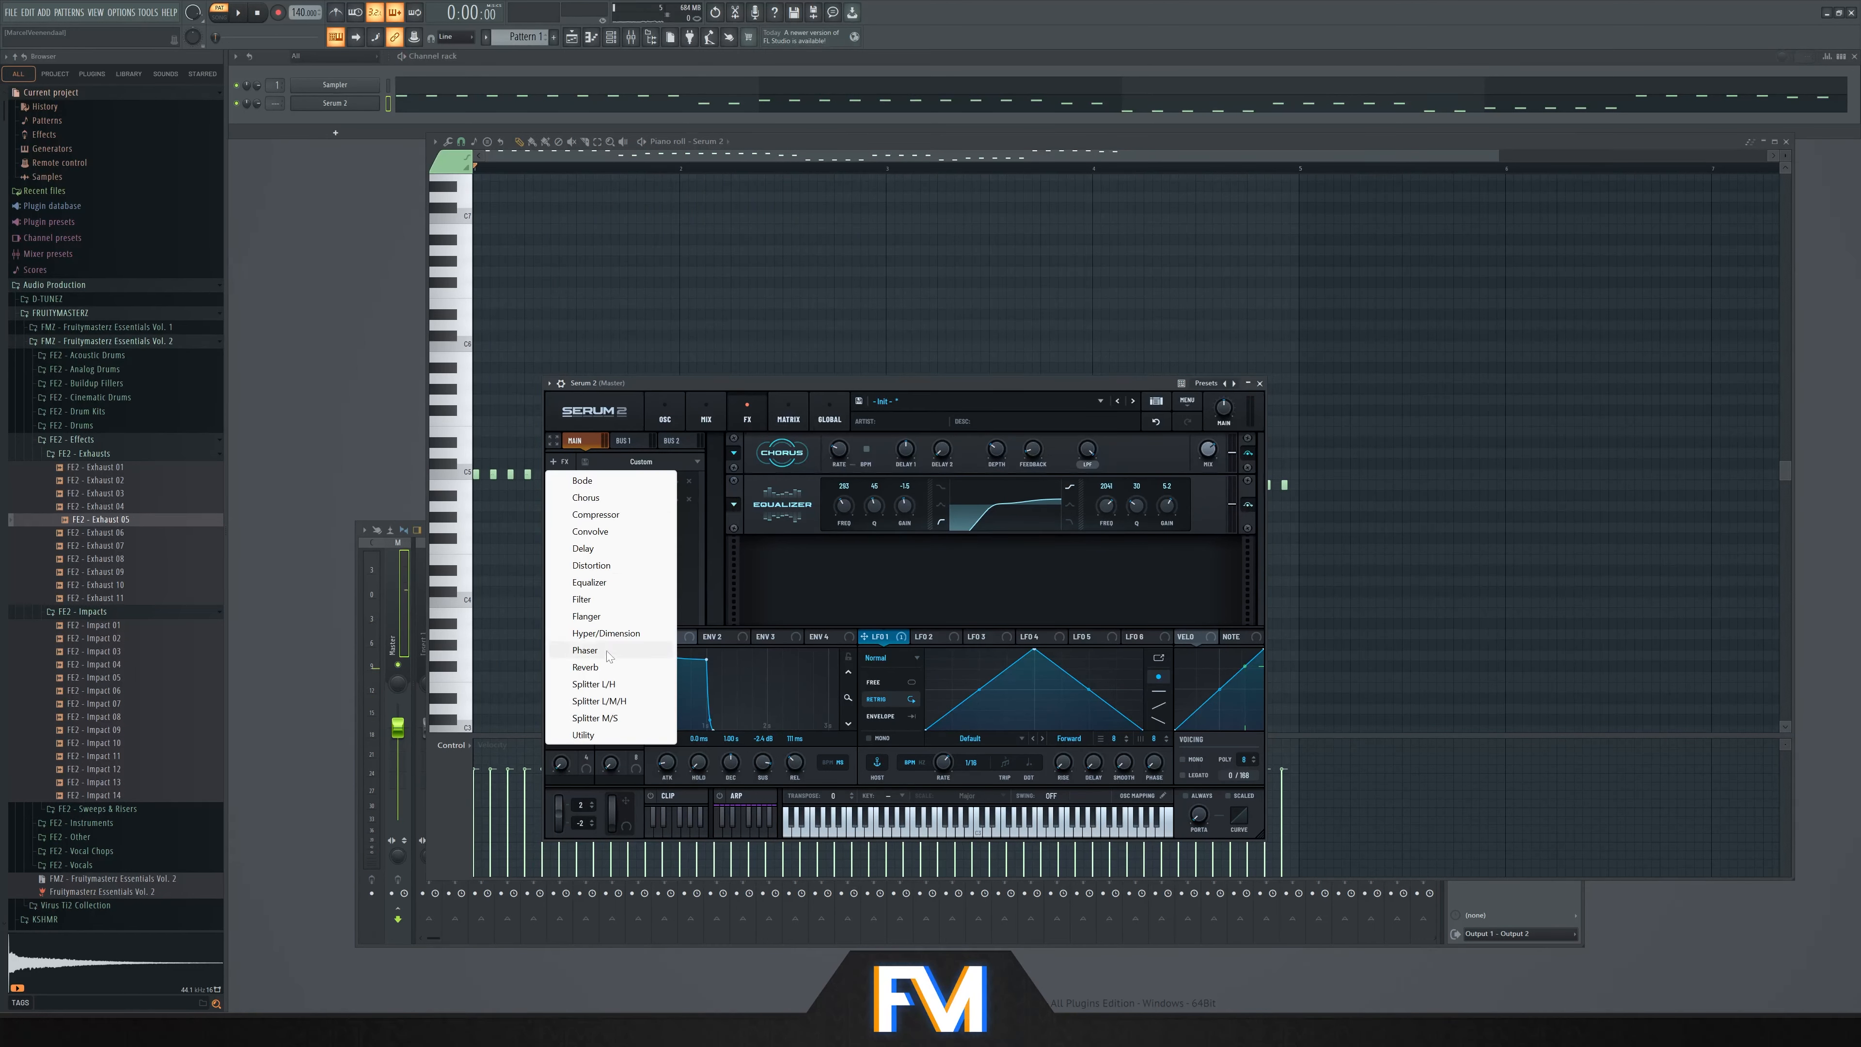
left_click(608, 548)
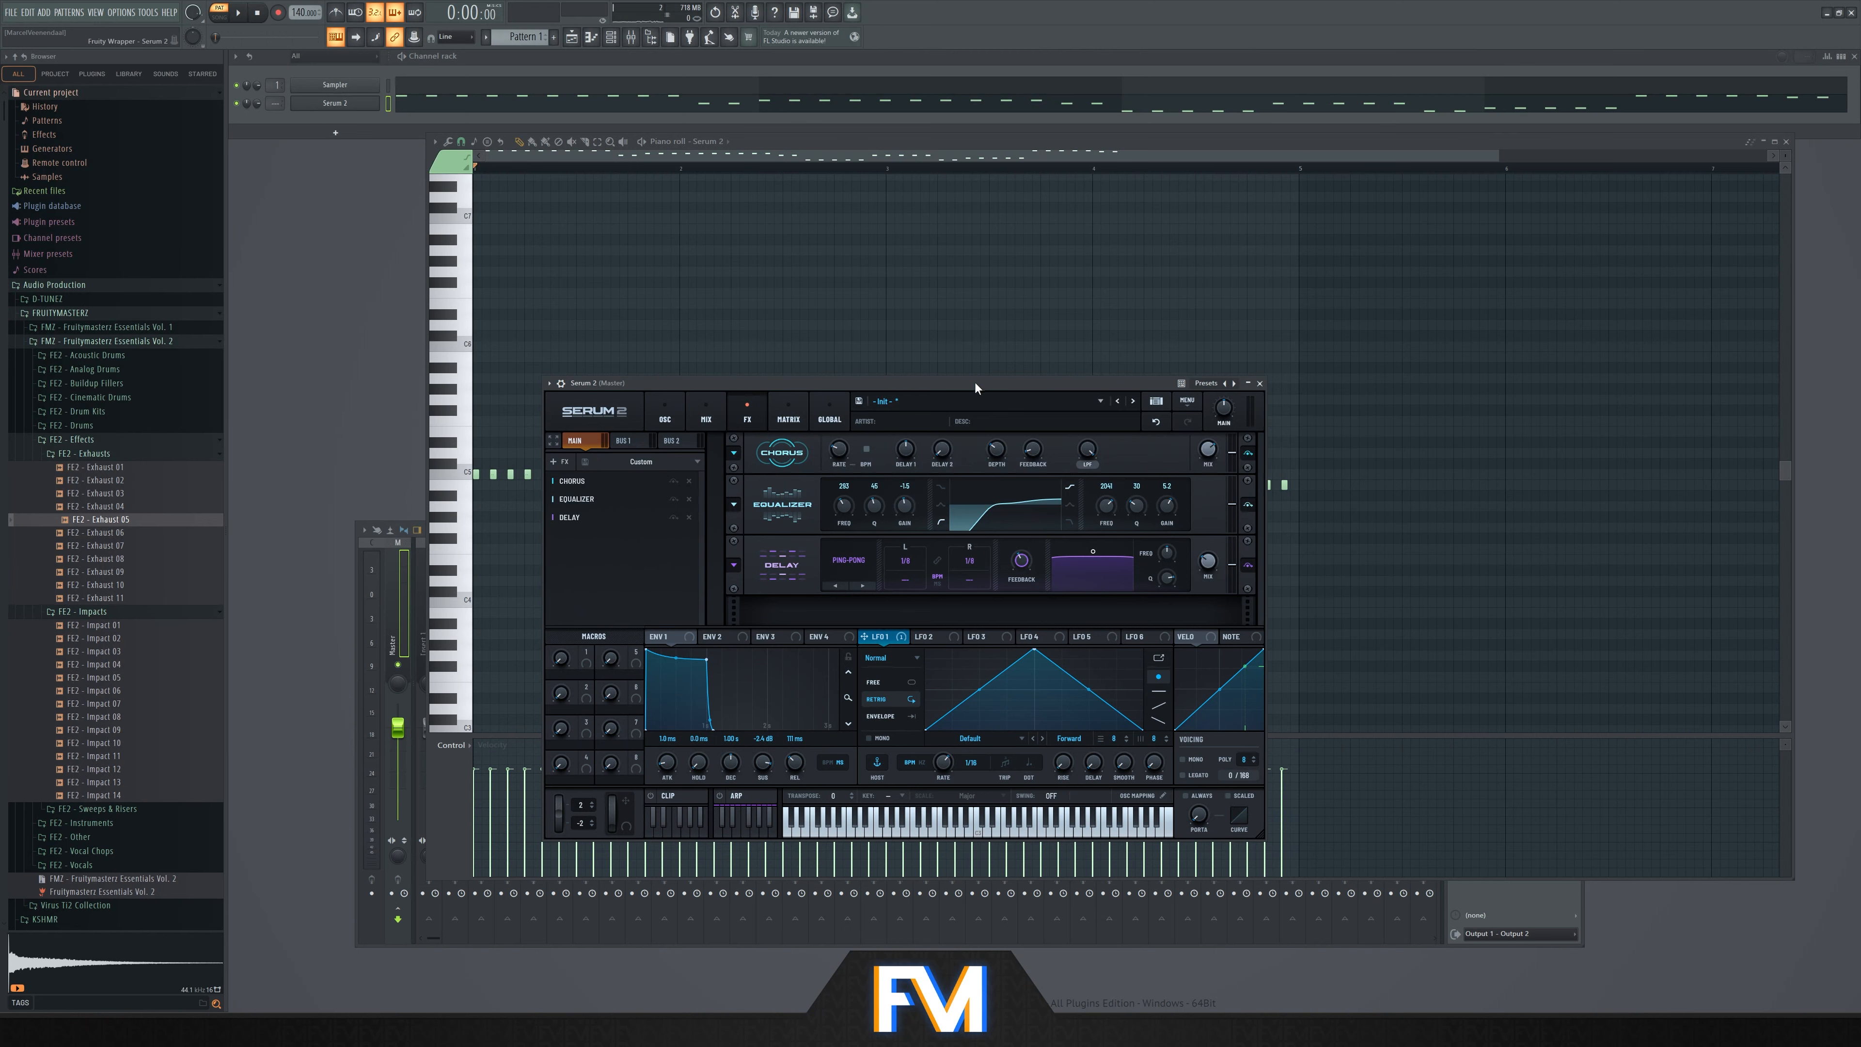
left_click_drag(974, 383, 943, 382)
key("space")
mouse_move(1060, 550)
left_mouse_down()
mouse_move(1087, 559)
mouse_move(1067, 584)
left_mouse_up()
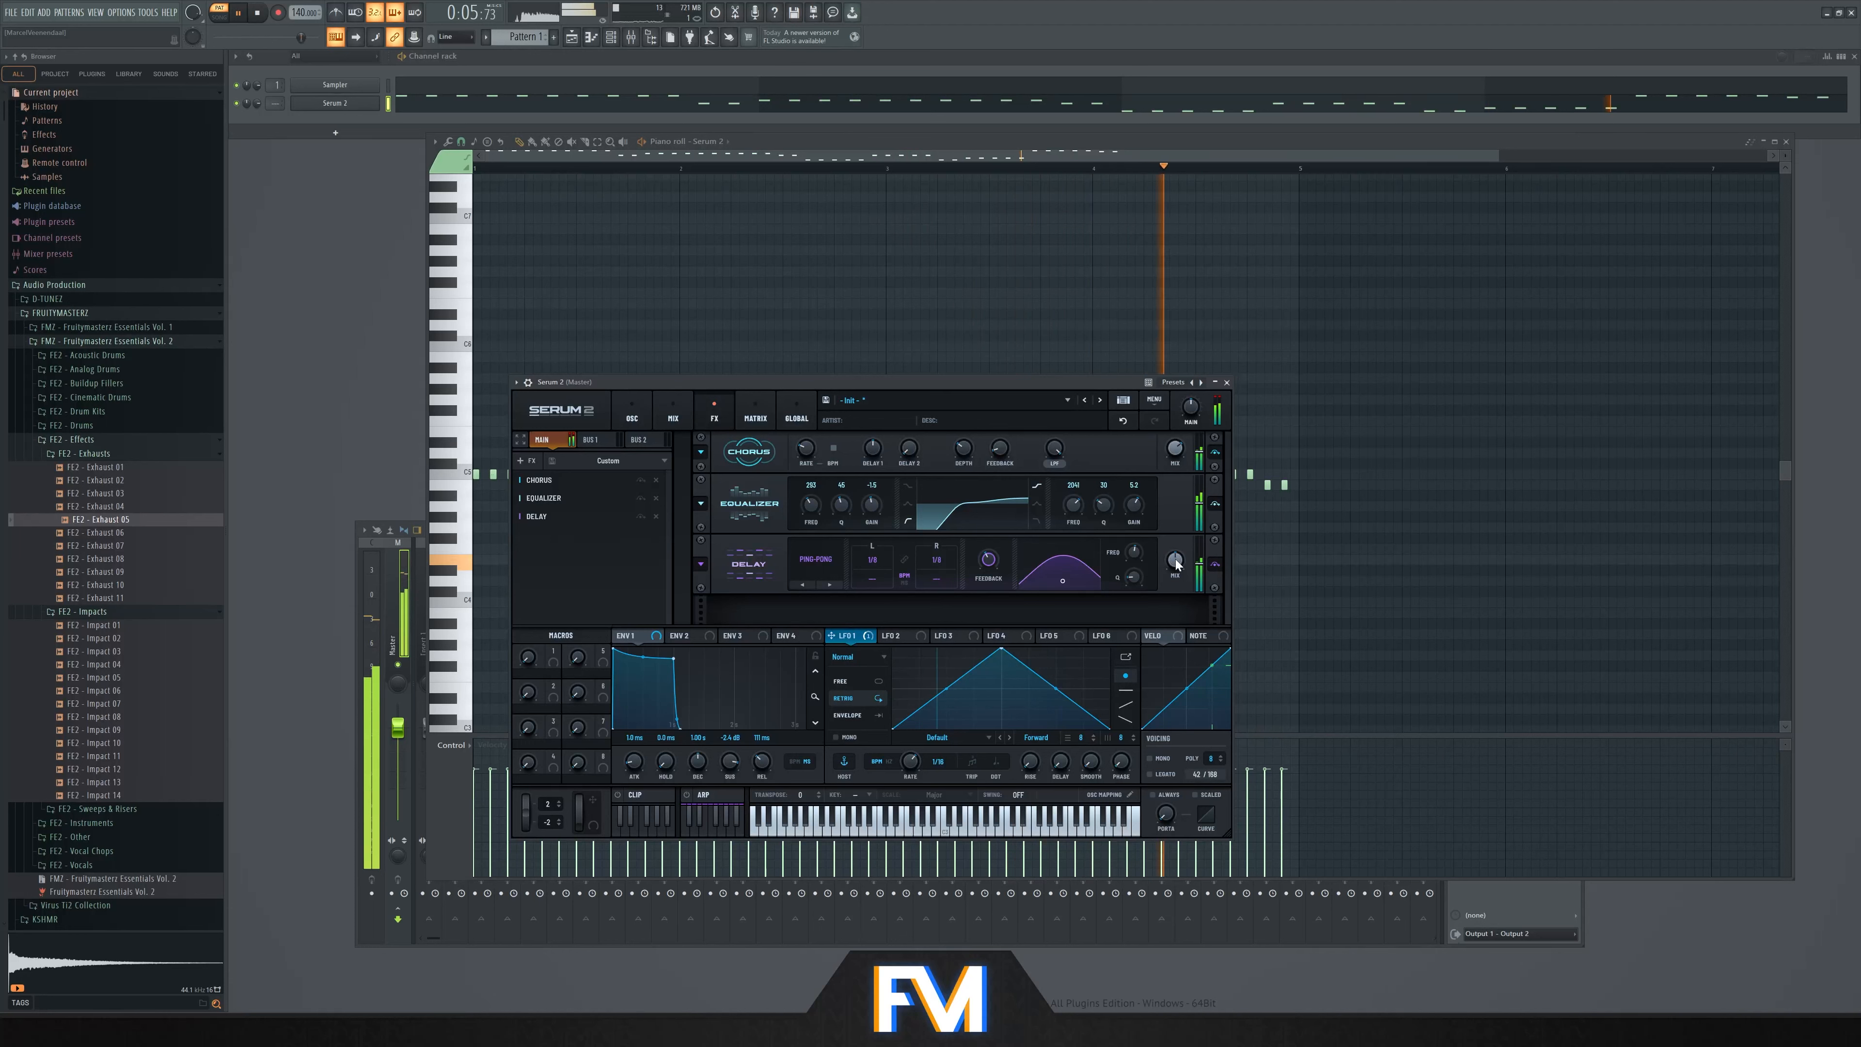
Fine-tune the Delay's filter band by ear and stop the melody playback
left_click_drag(1067, 583, 1062, 582)
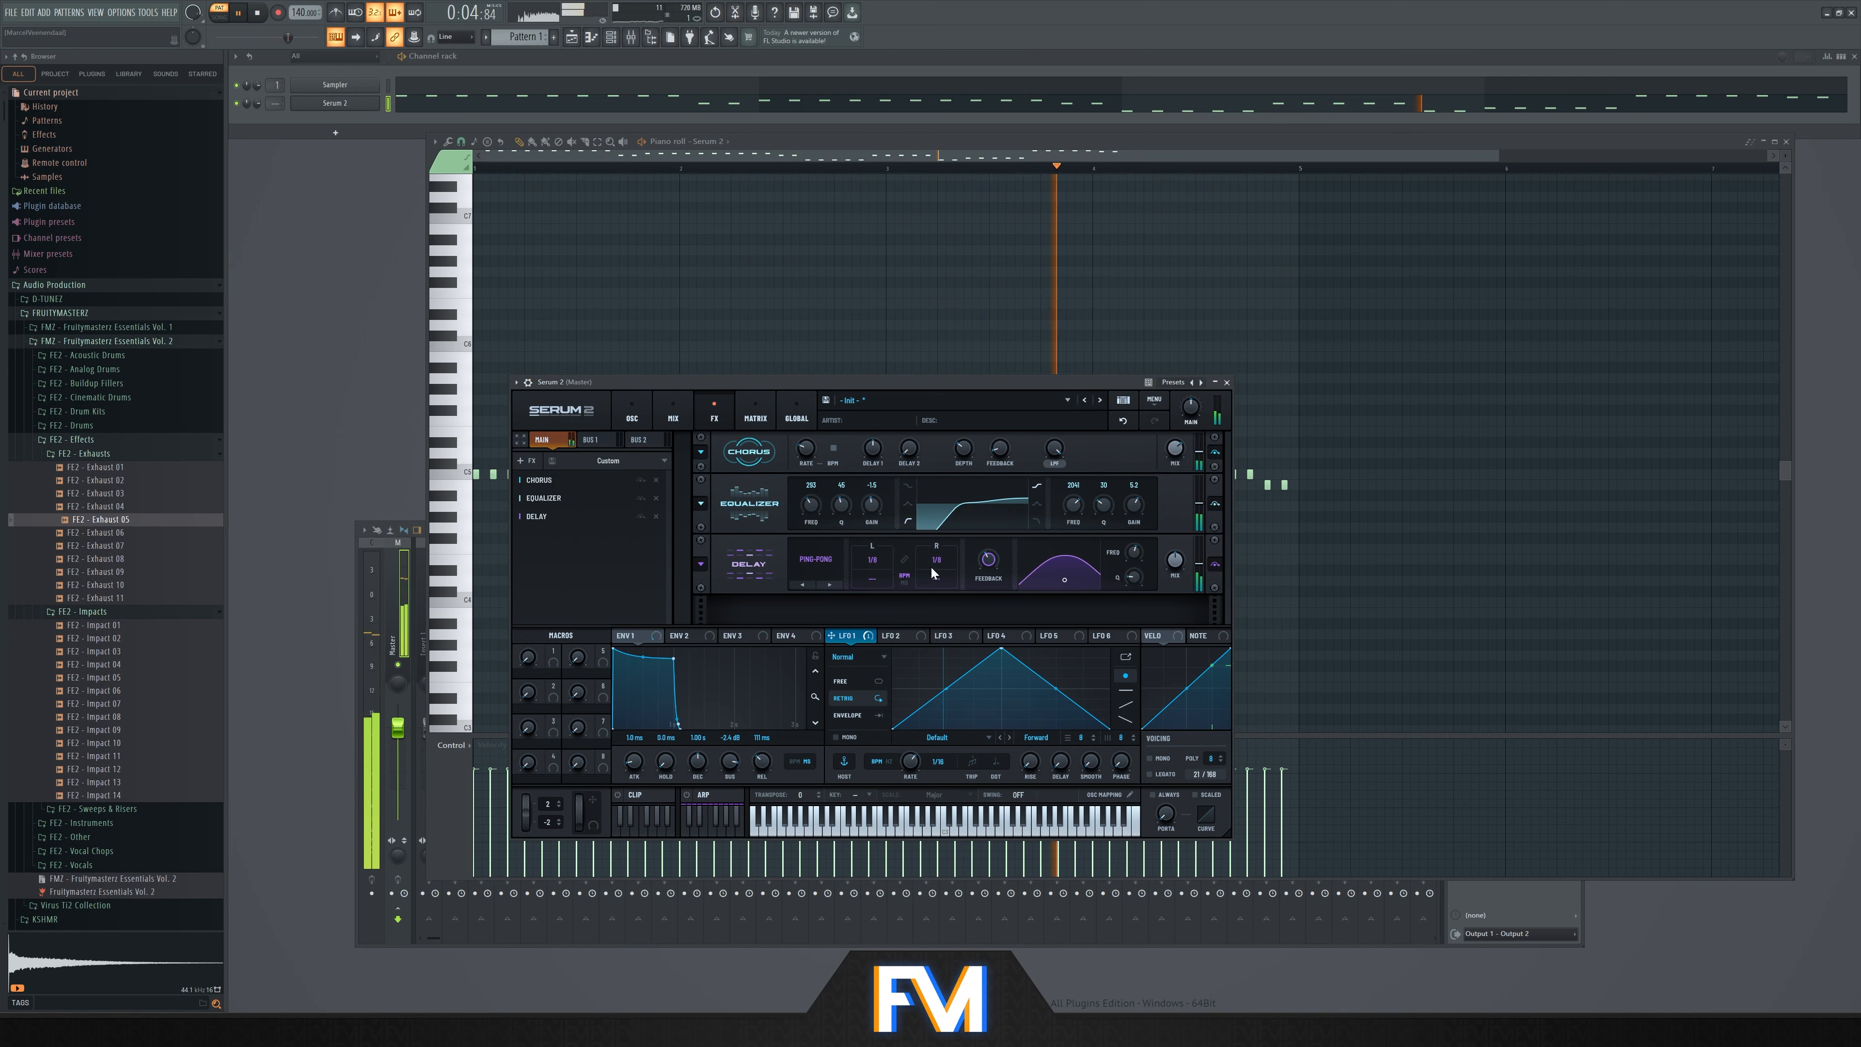
left_click_drag(768, 384, 835, 381)
key("space")
Add a Reverb after the Delay, set its type to Vintage, and play the melody to audition the patch
left_click(599, 456)
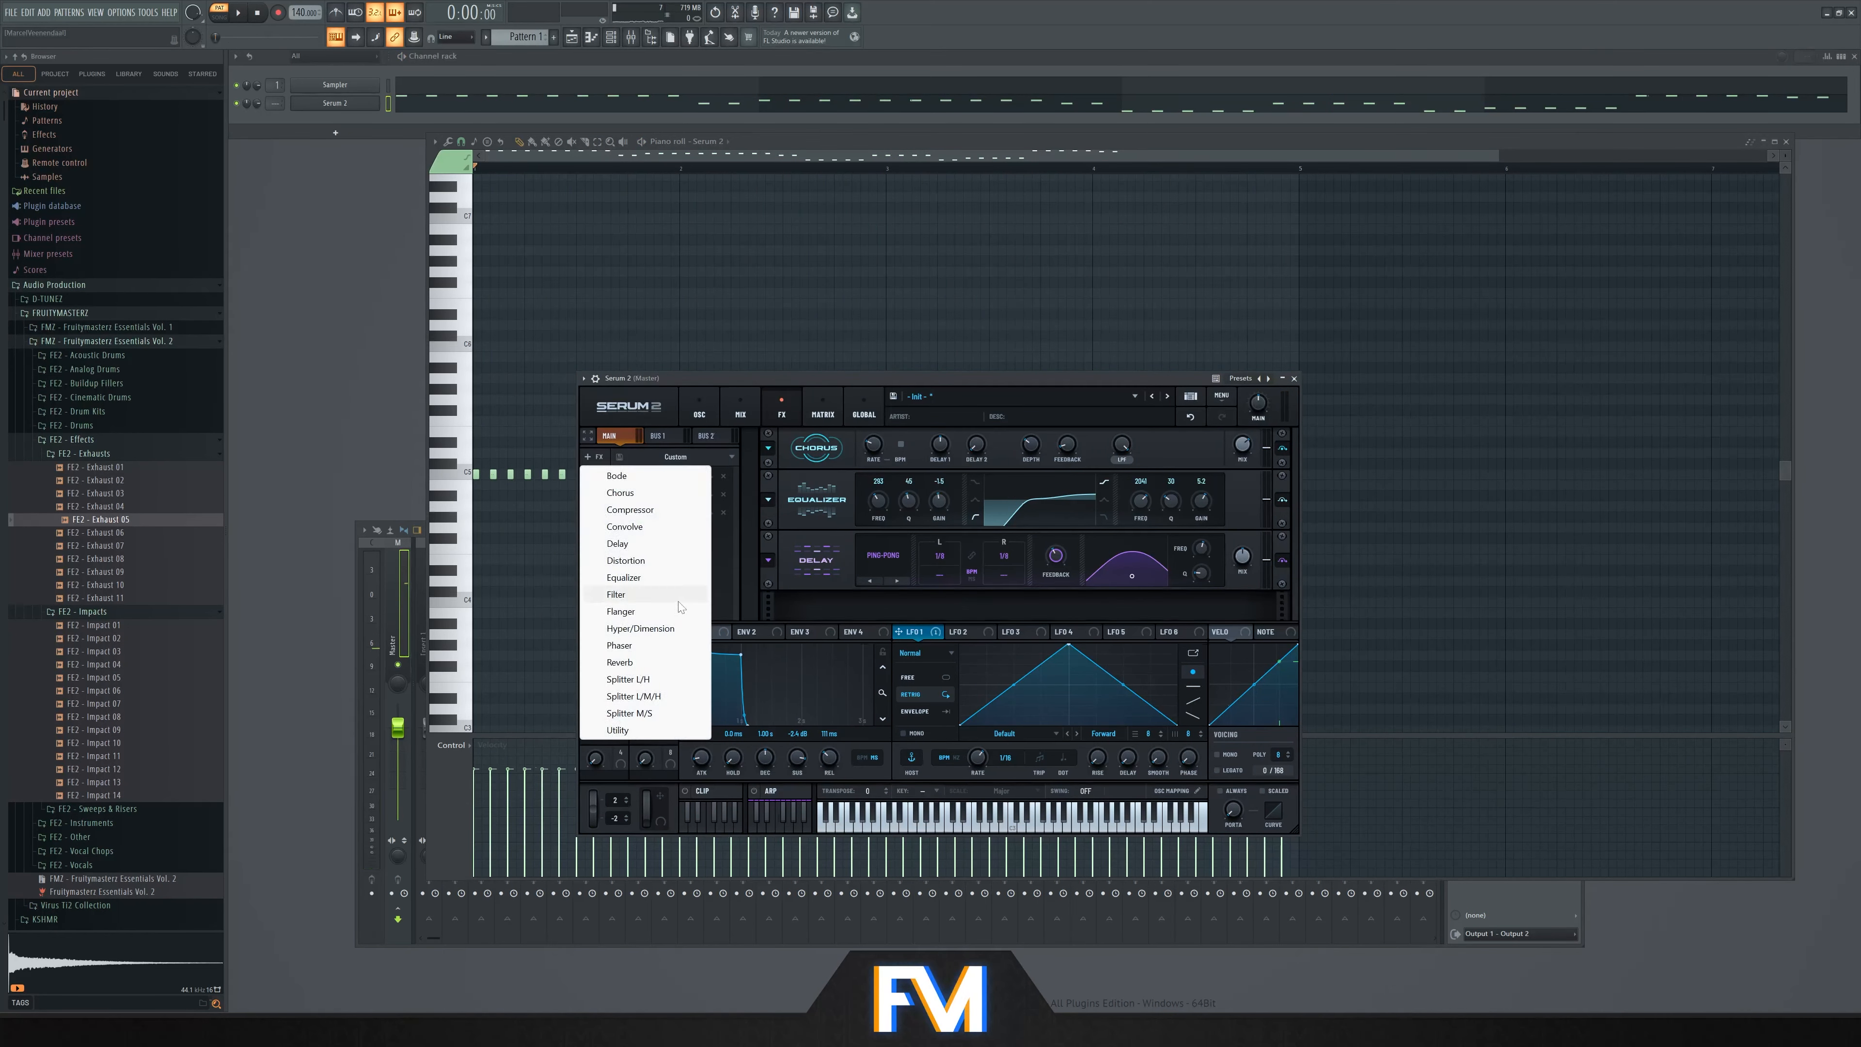
left_click(654, 662)
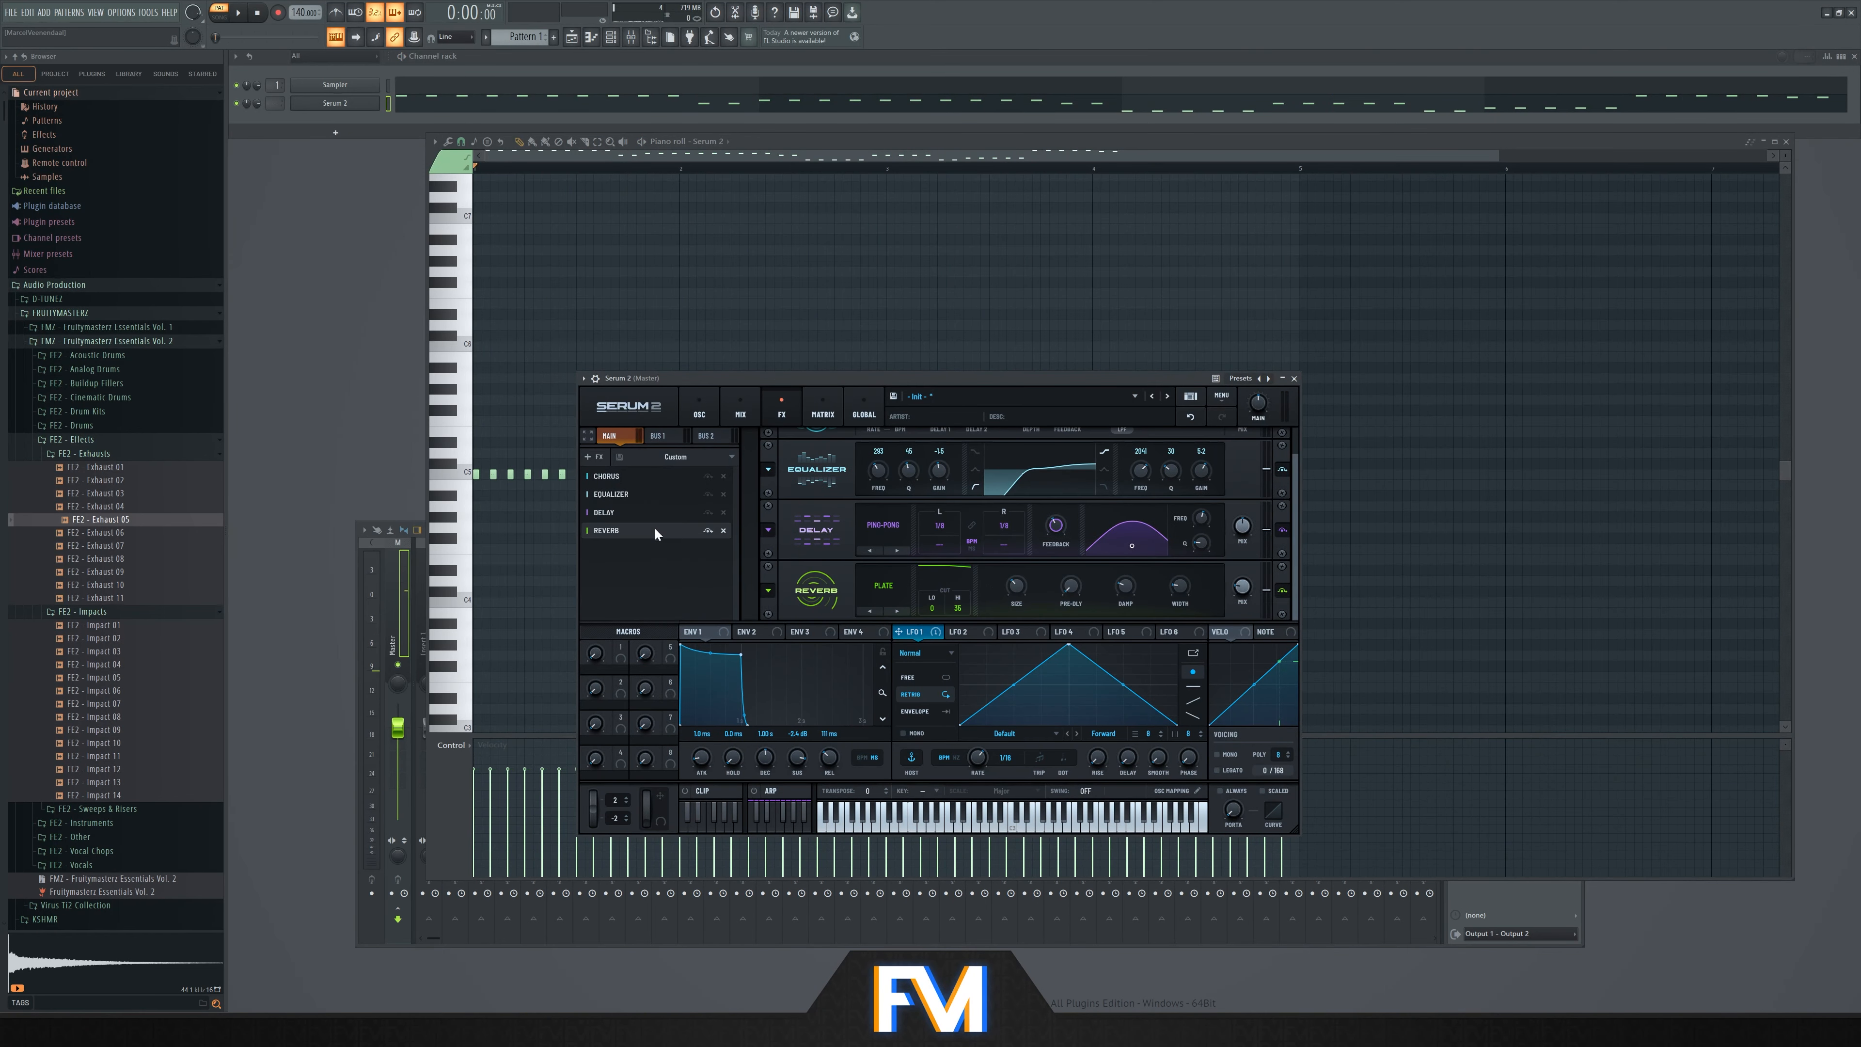
left_click(906, 612)
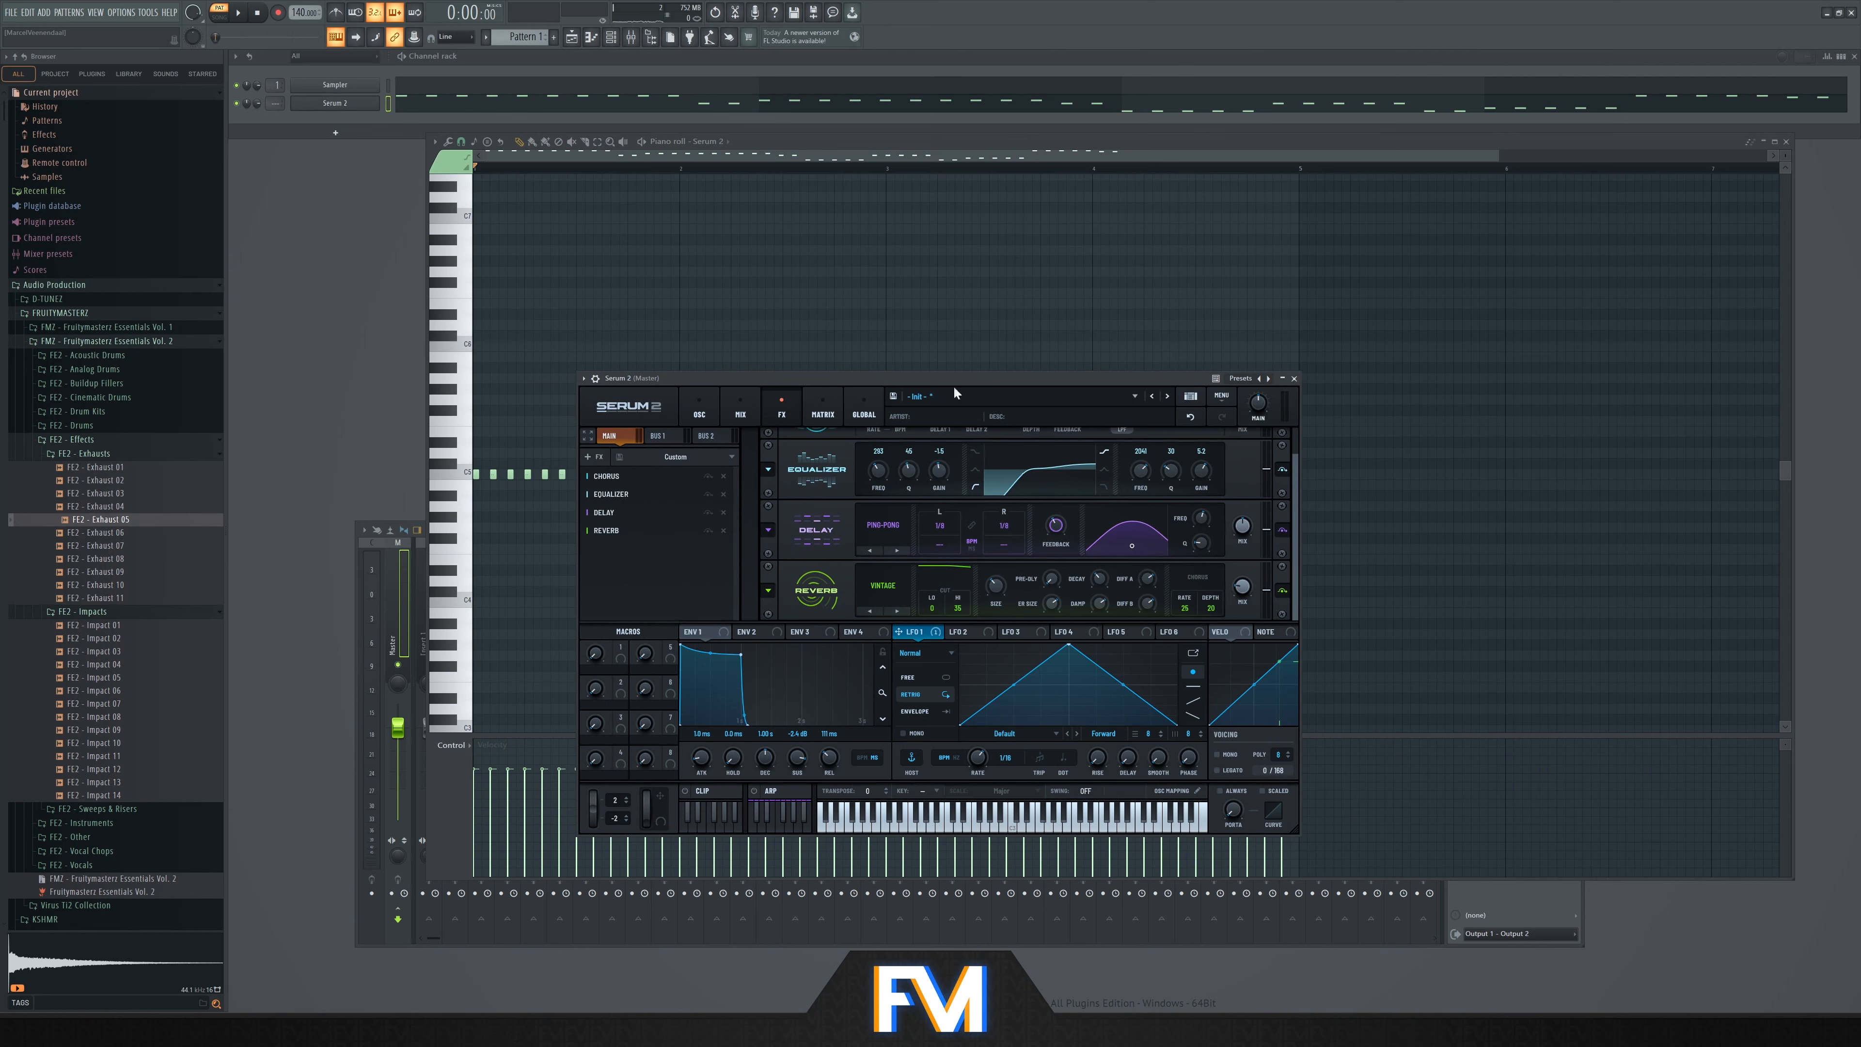
left_click_drag(953, 377, 921, 376)
key("space")
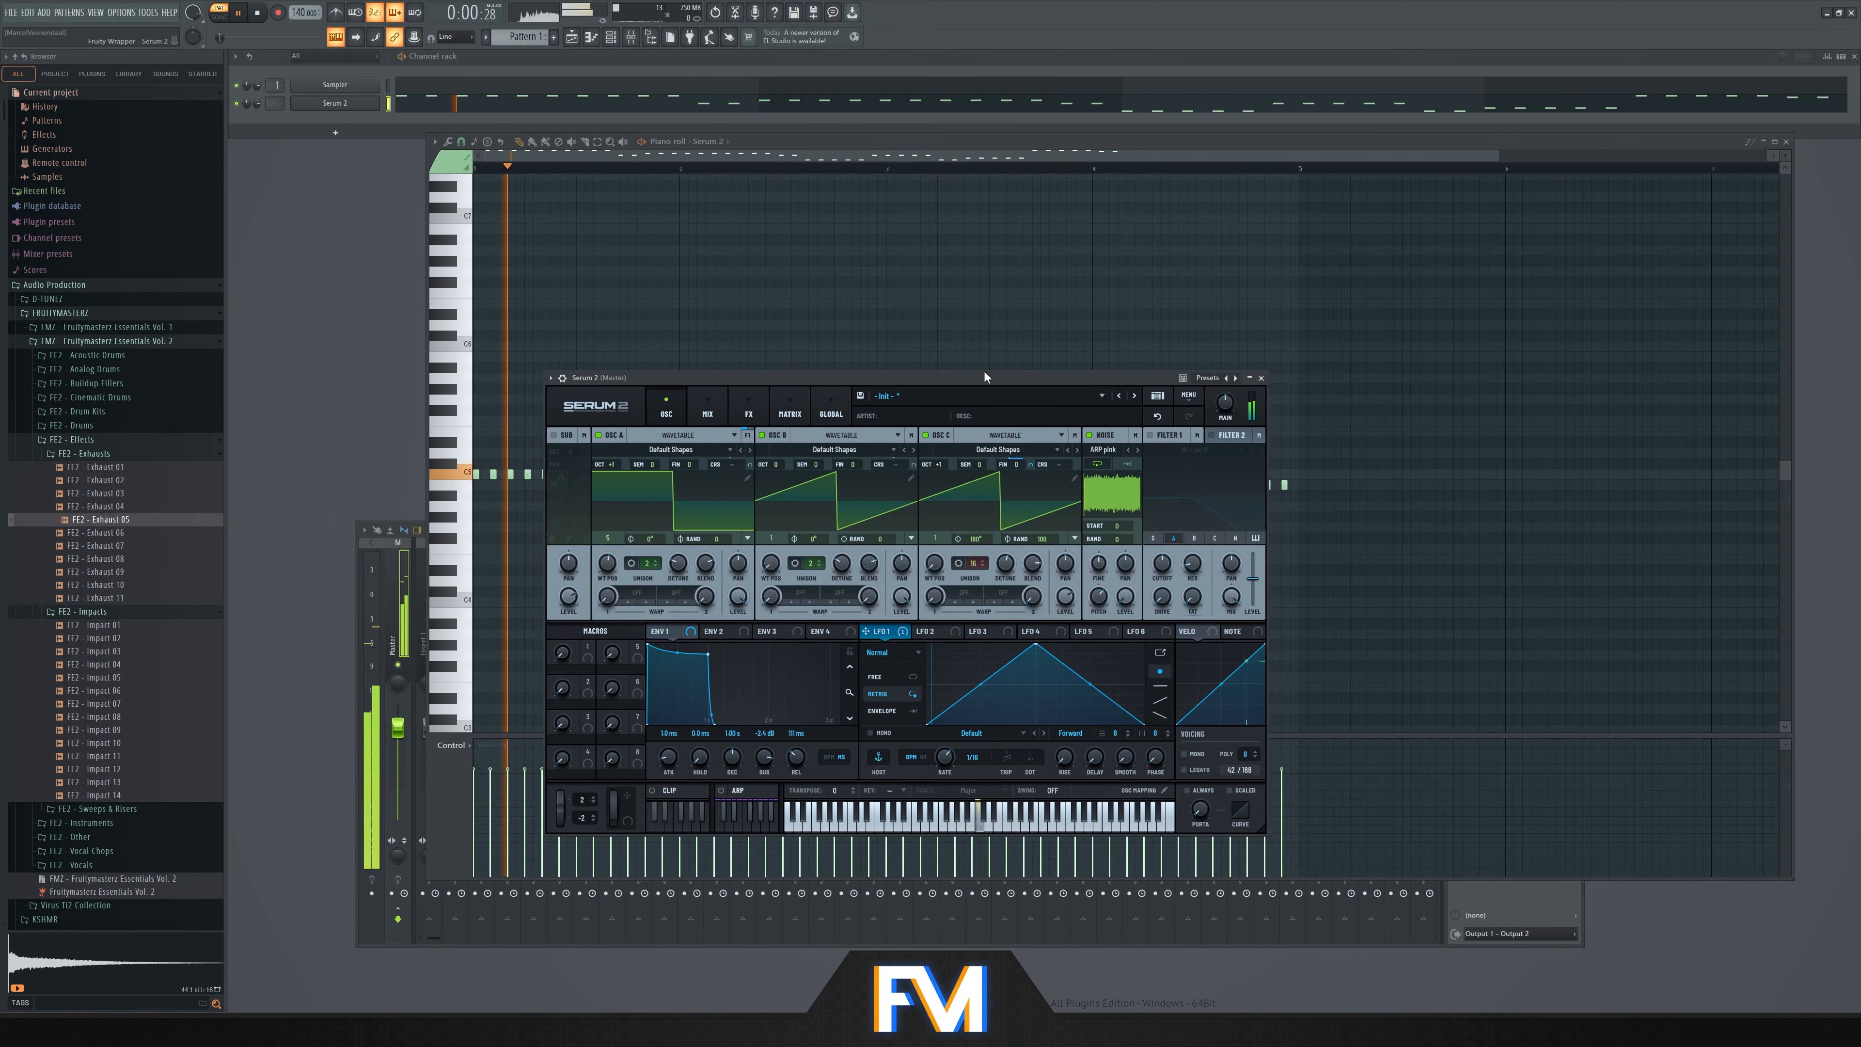
left_click_drag(984, 372, 940, 371)
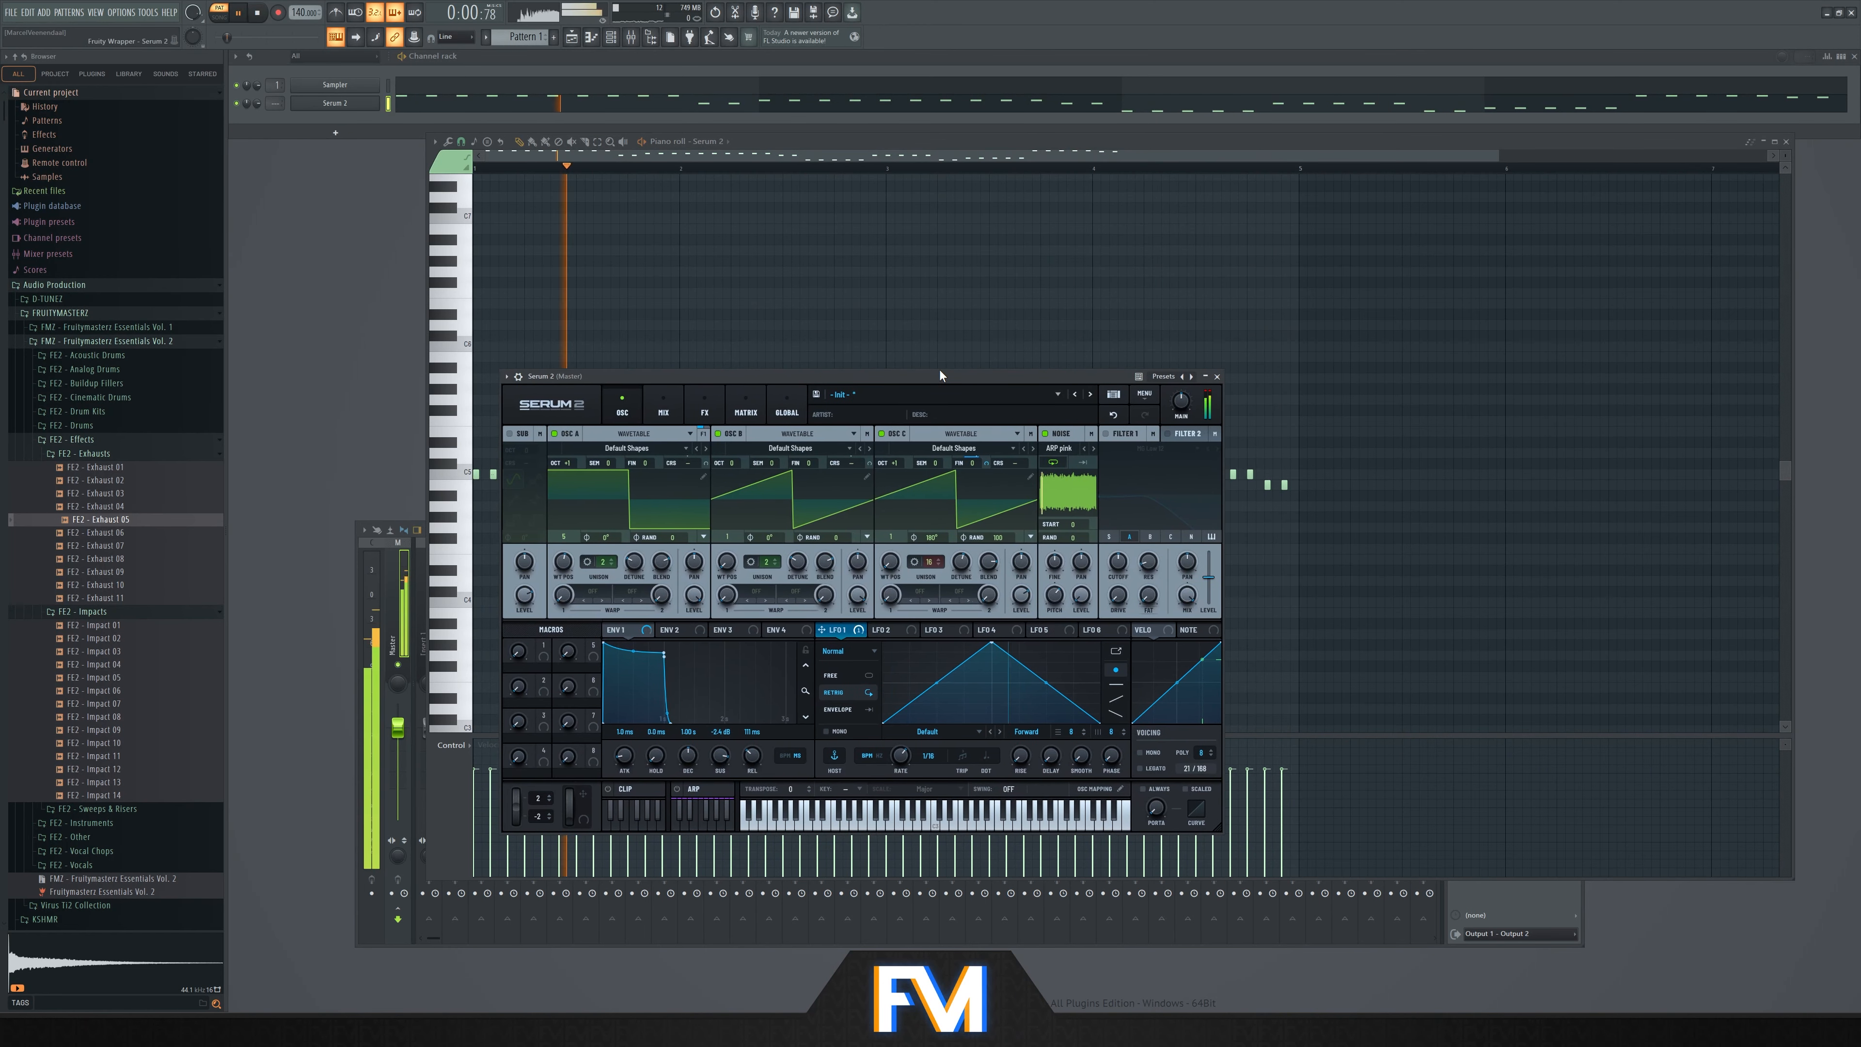
key("space")
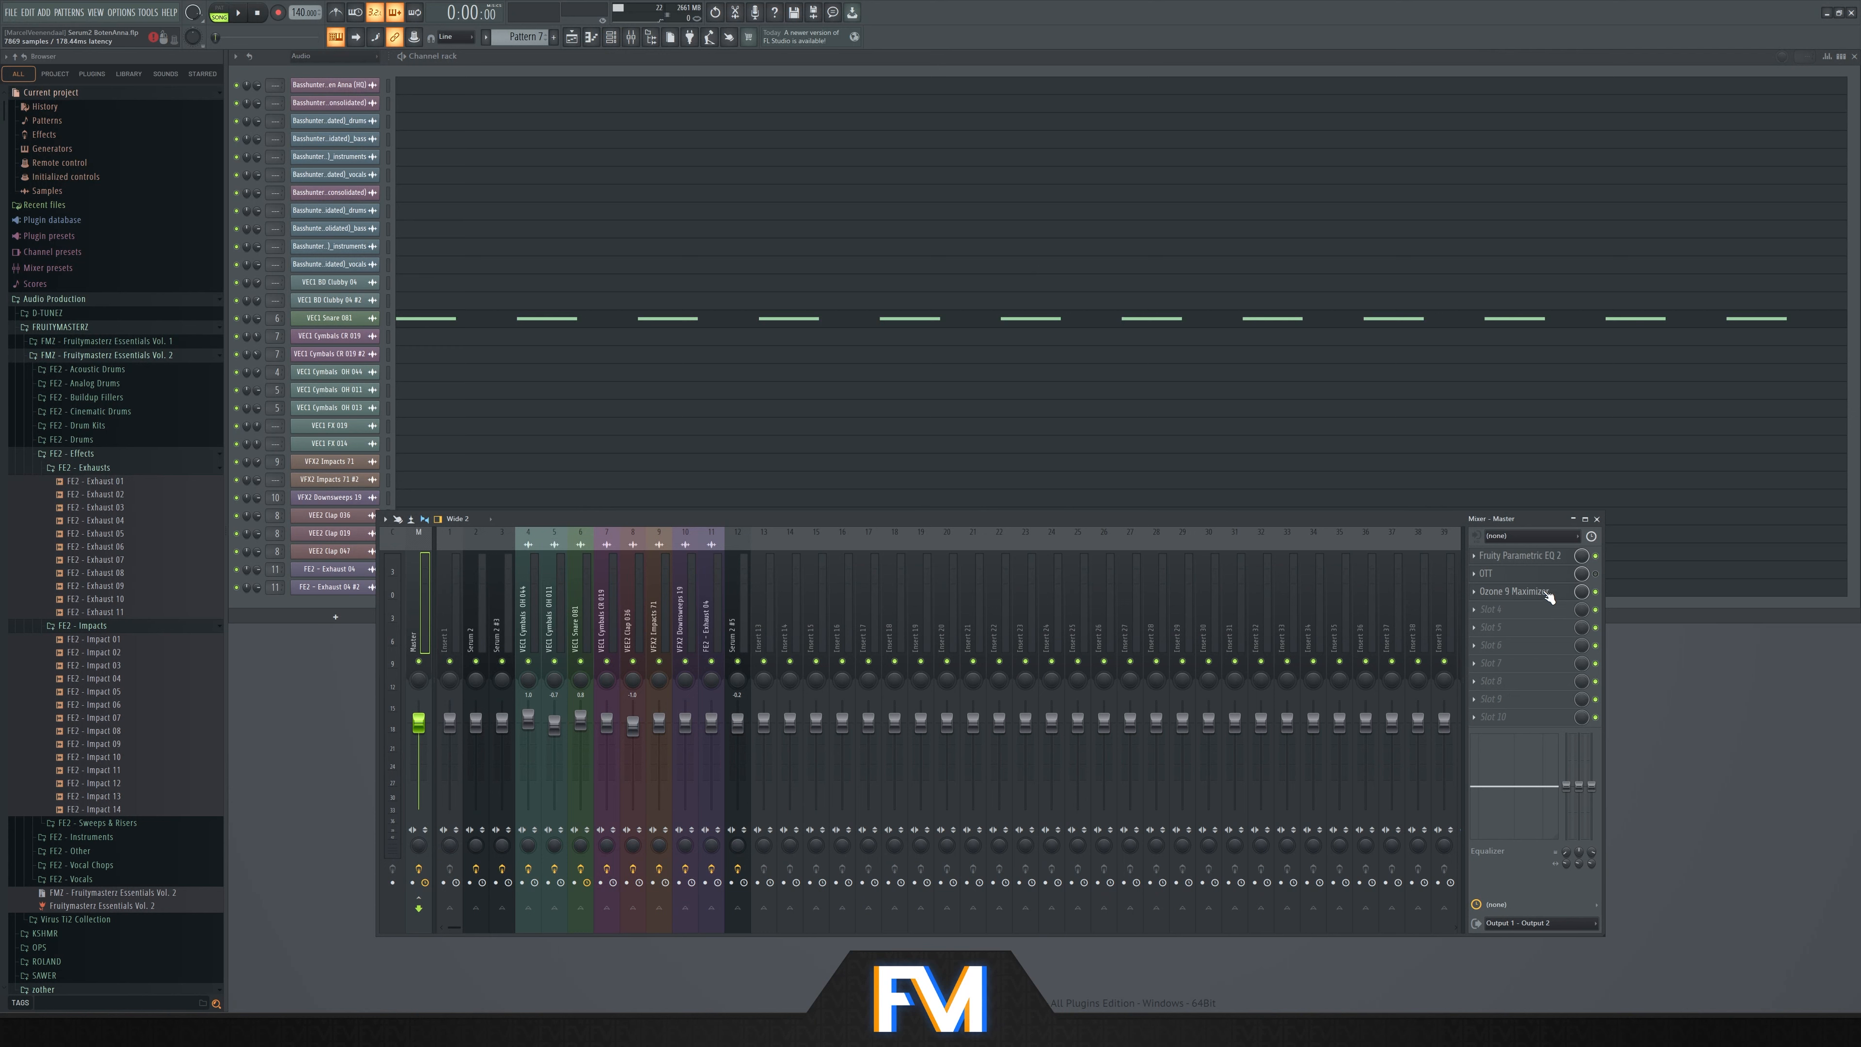
Examine the effects on the finished project's Master, cymbal, snare and Serum 2 mixer tracks, including the master's Fruity Parametric EQ 2
left_click(1552, 558)
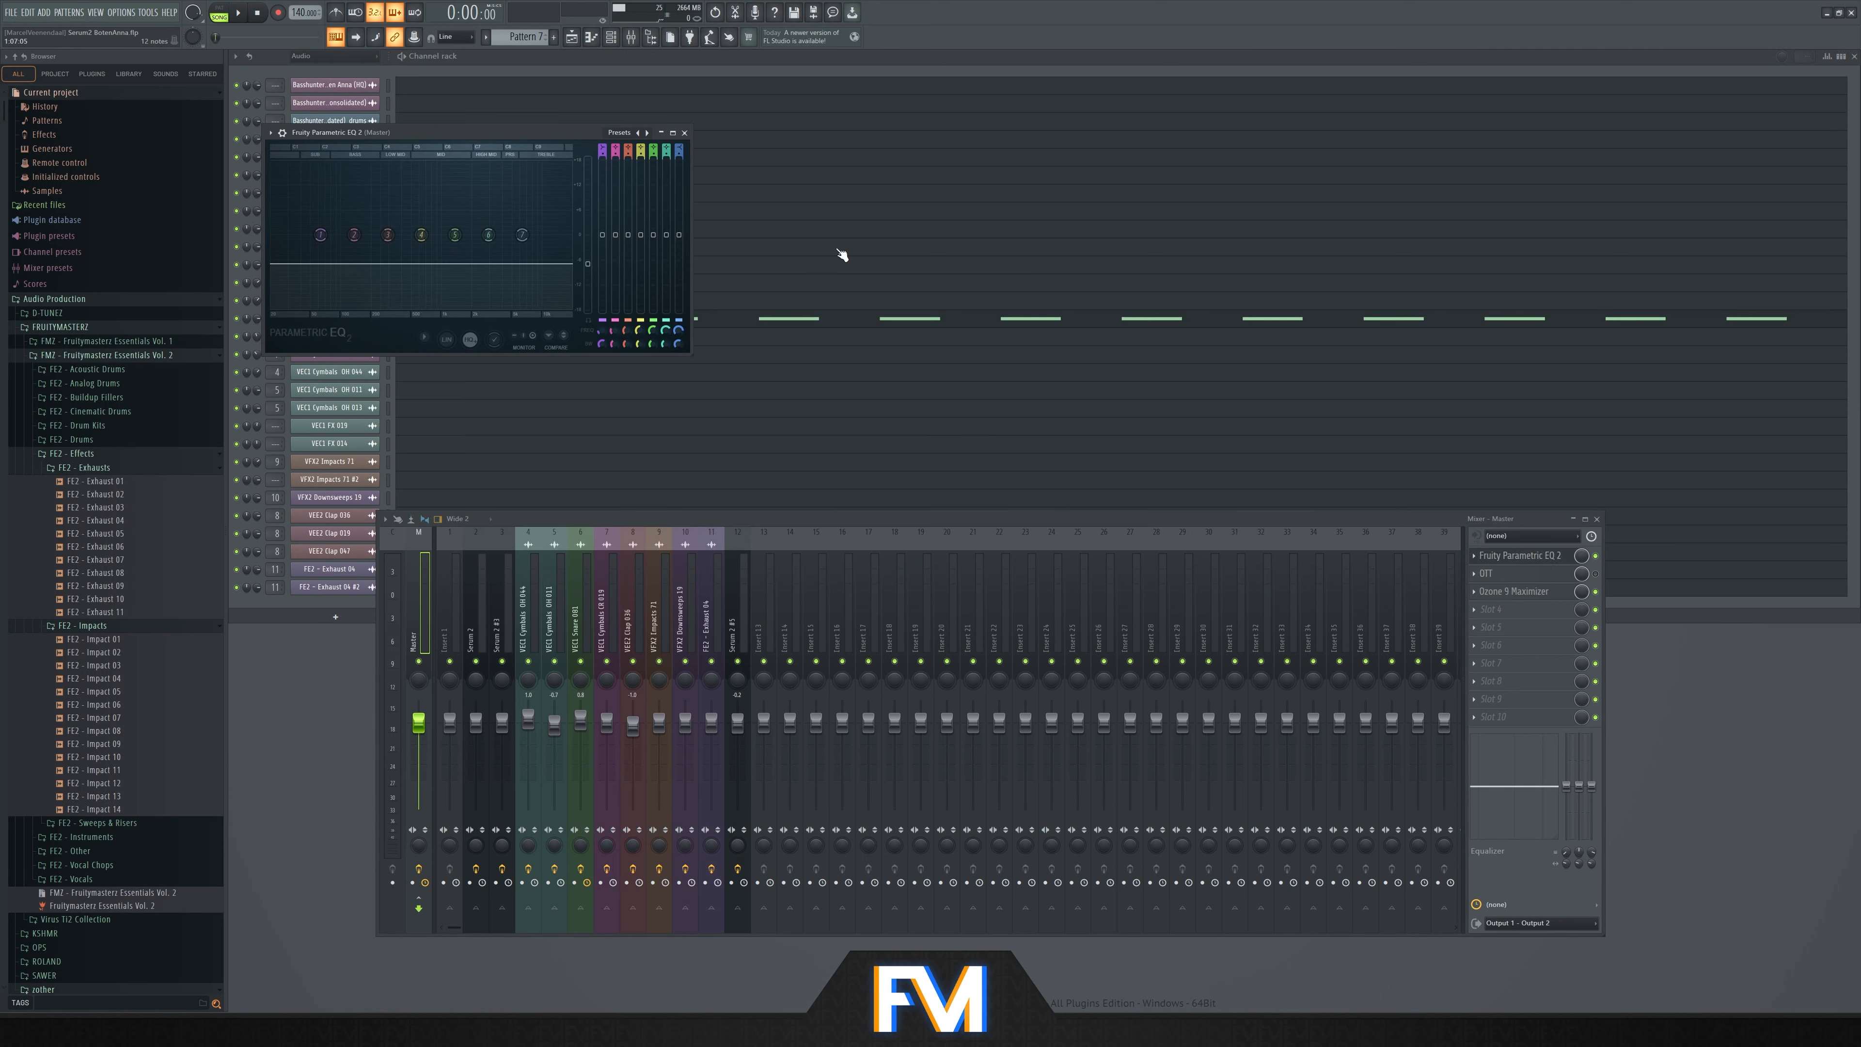
left_click(683, 133)
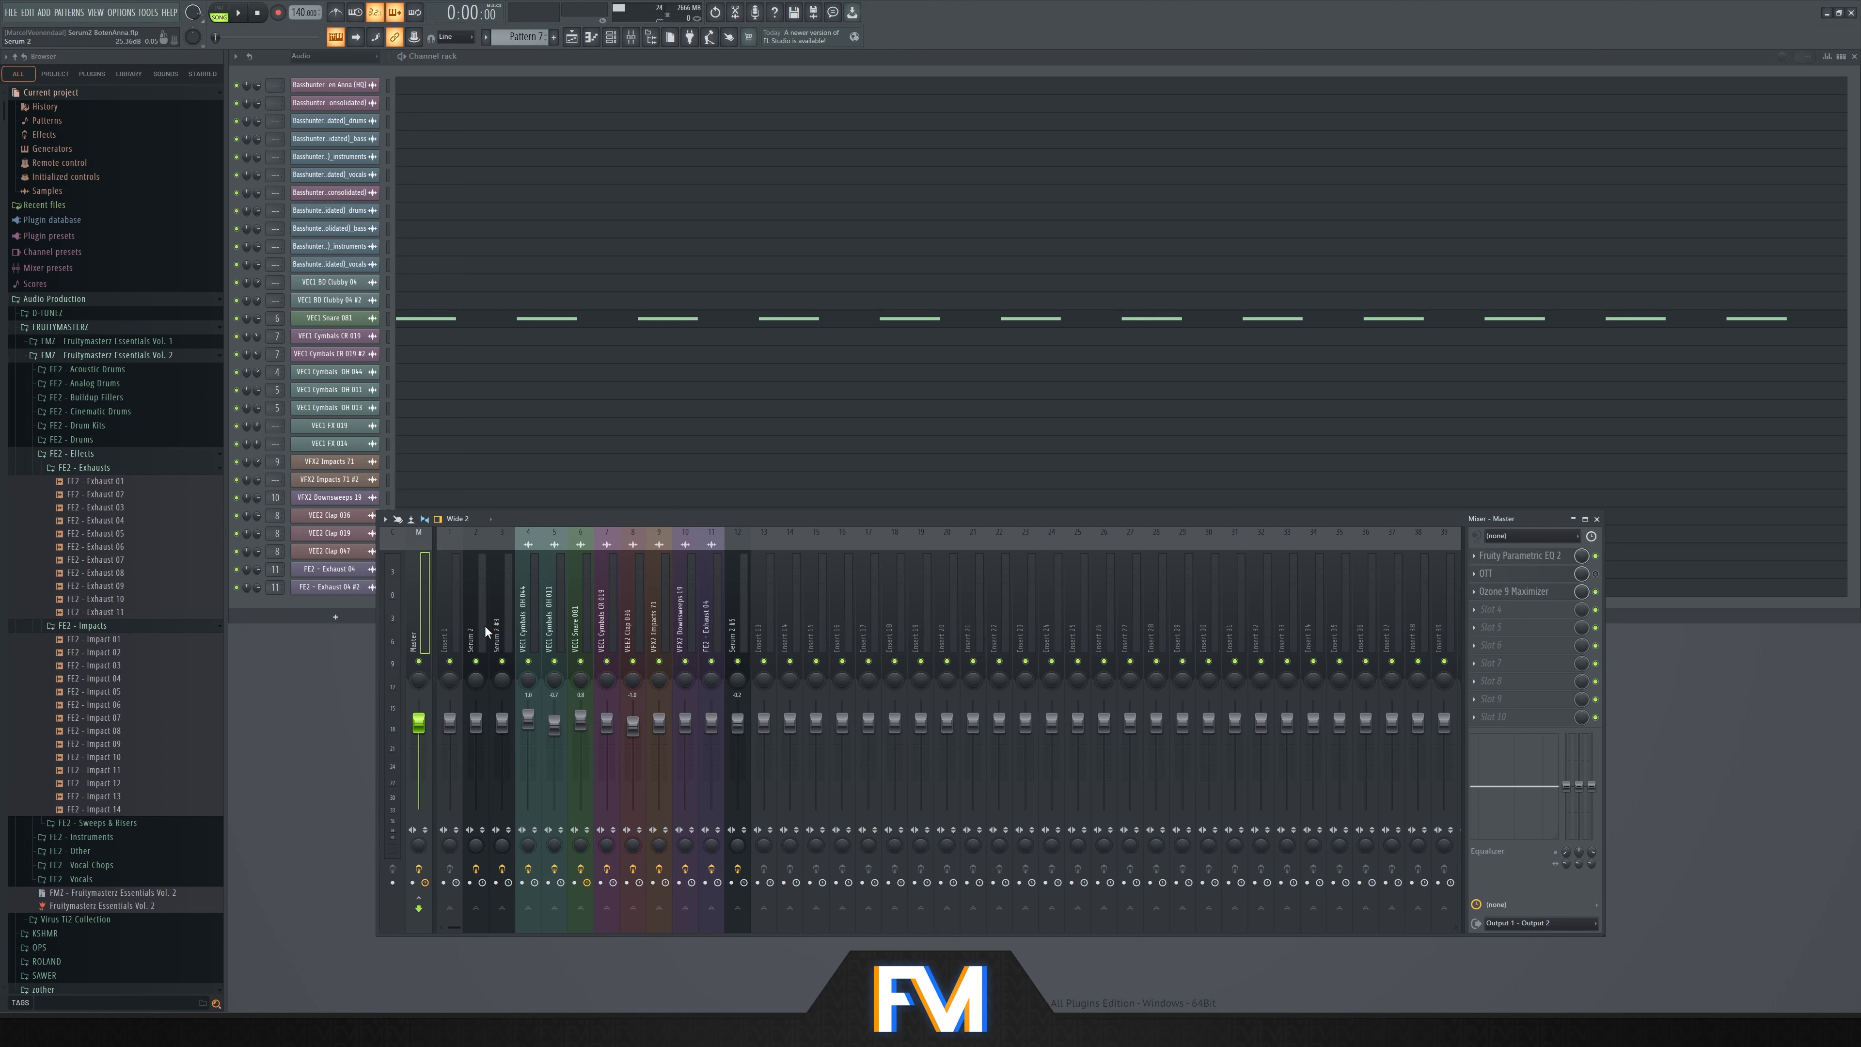
left_click(528, 623)
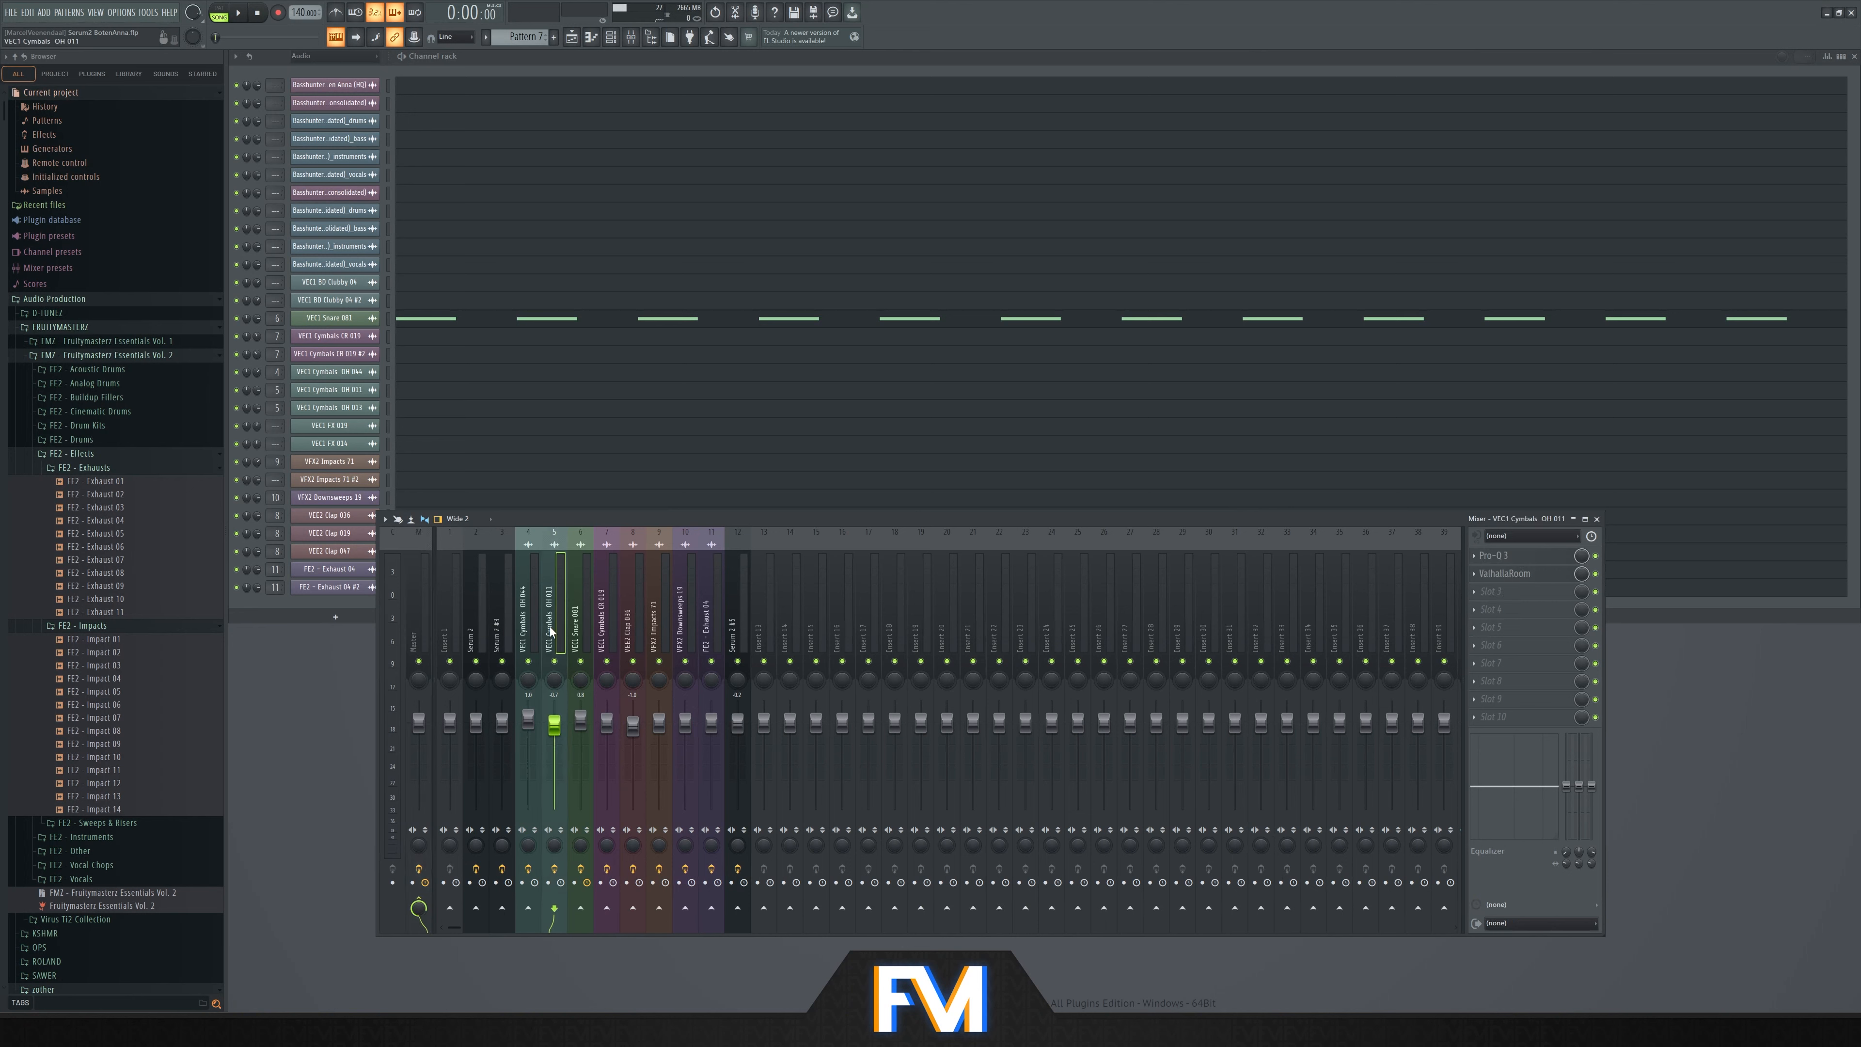
left_click(580, 627)
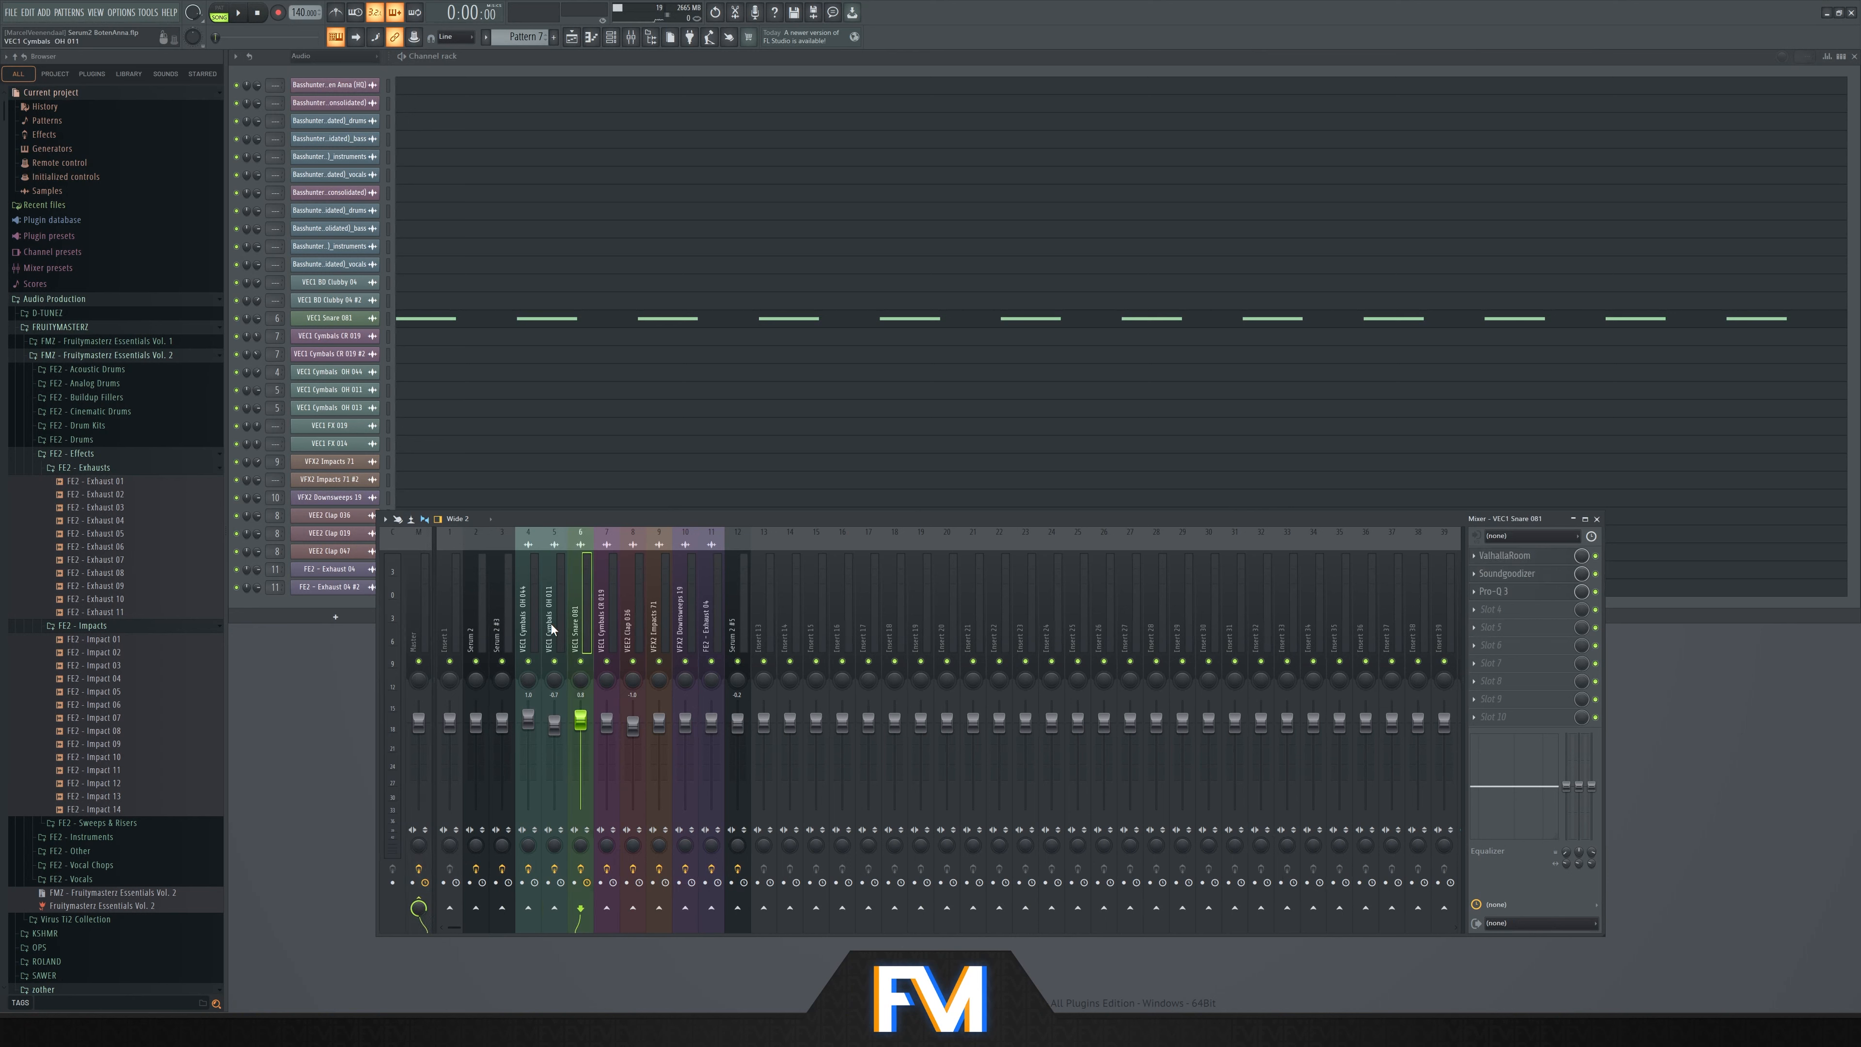
left_click(495, 626)
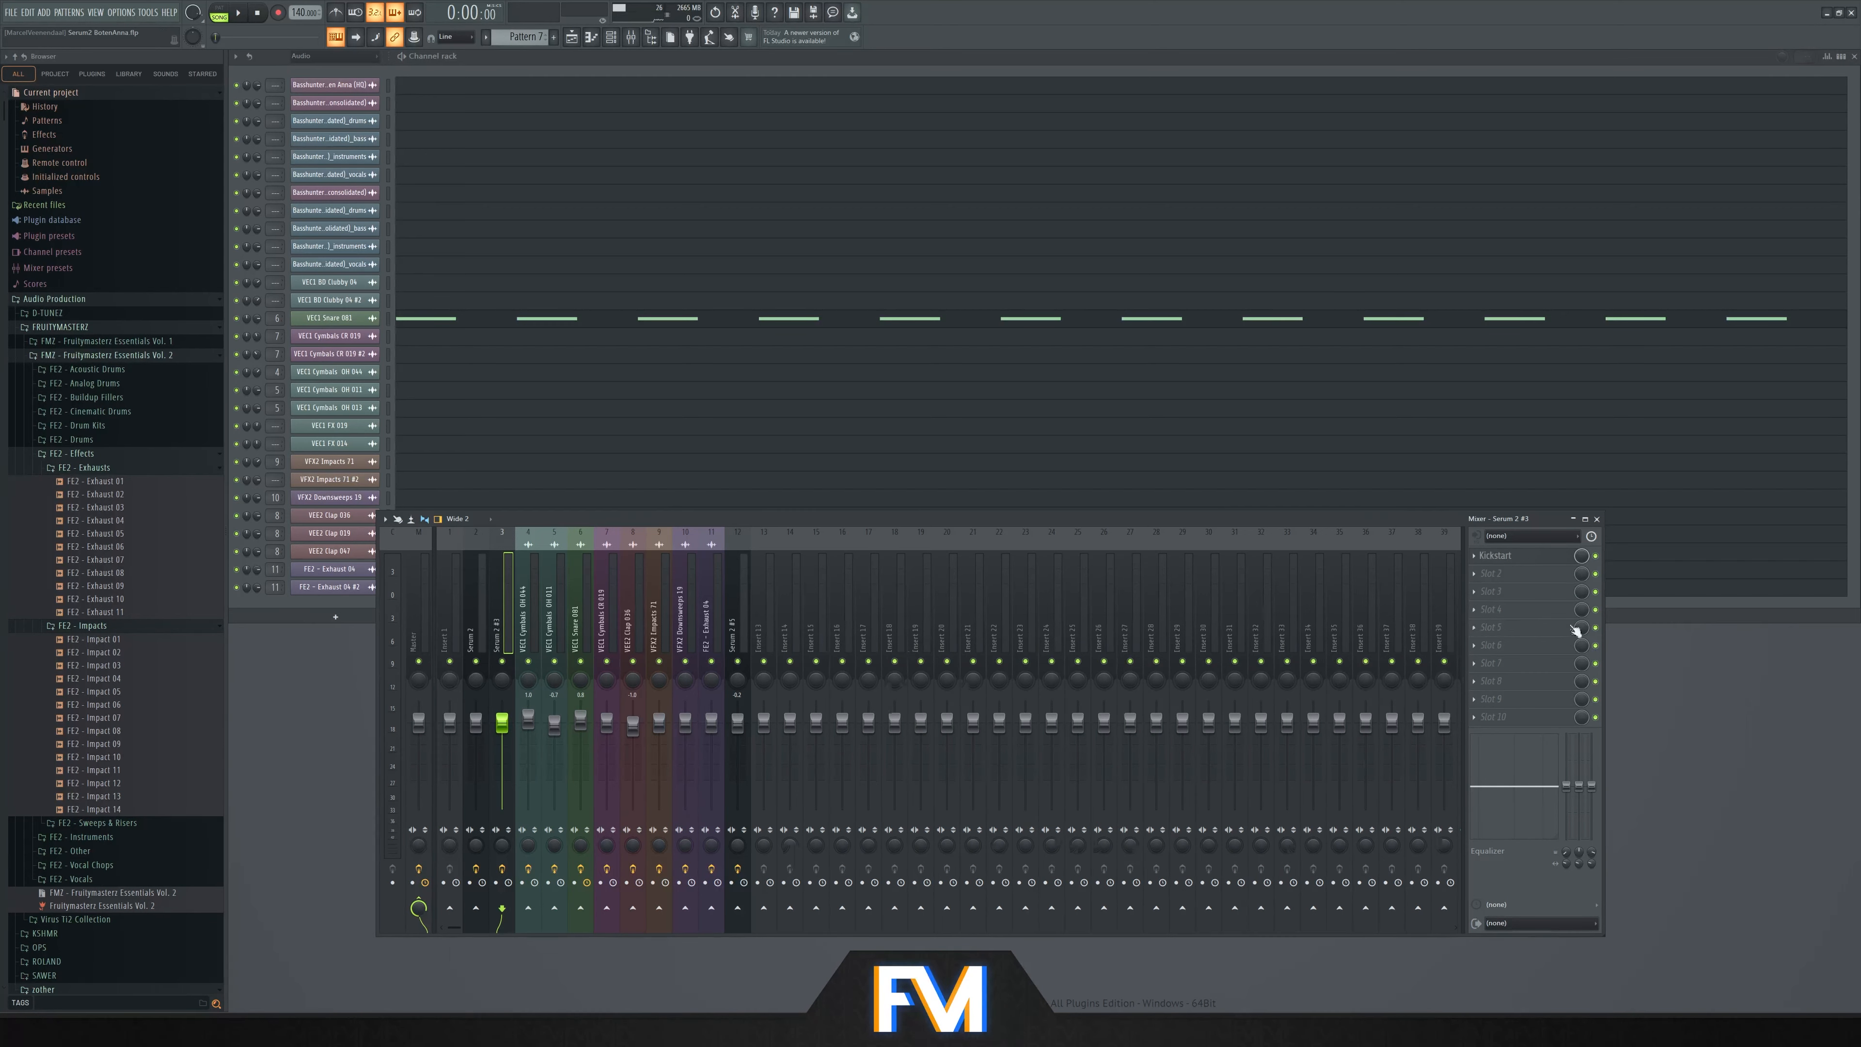
Open the playlist and examine how the finished project's patterns, drums, effects and automation clips are arranged
key("F5")
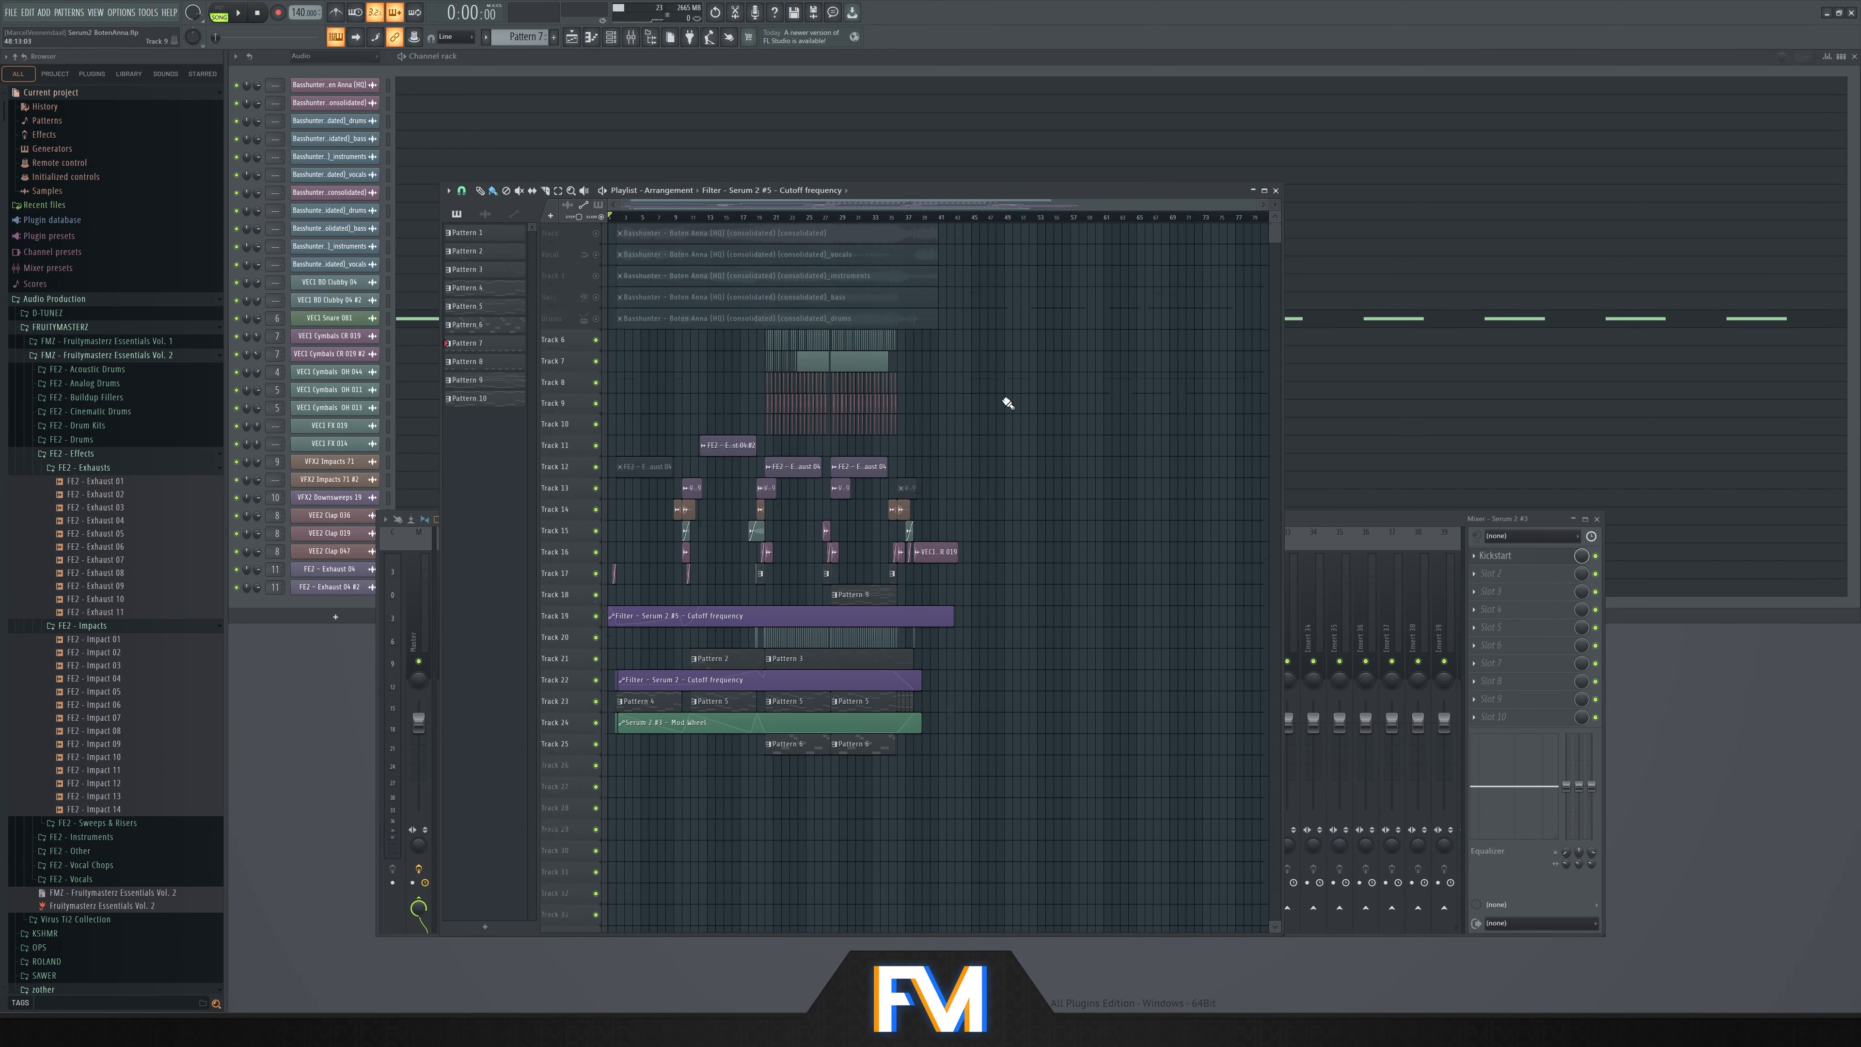
scroll(1004, 404, "up", 2)
scroll(995, 409, "down", 1)
scroll(916, 396, "up", 3)
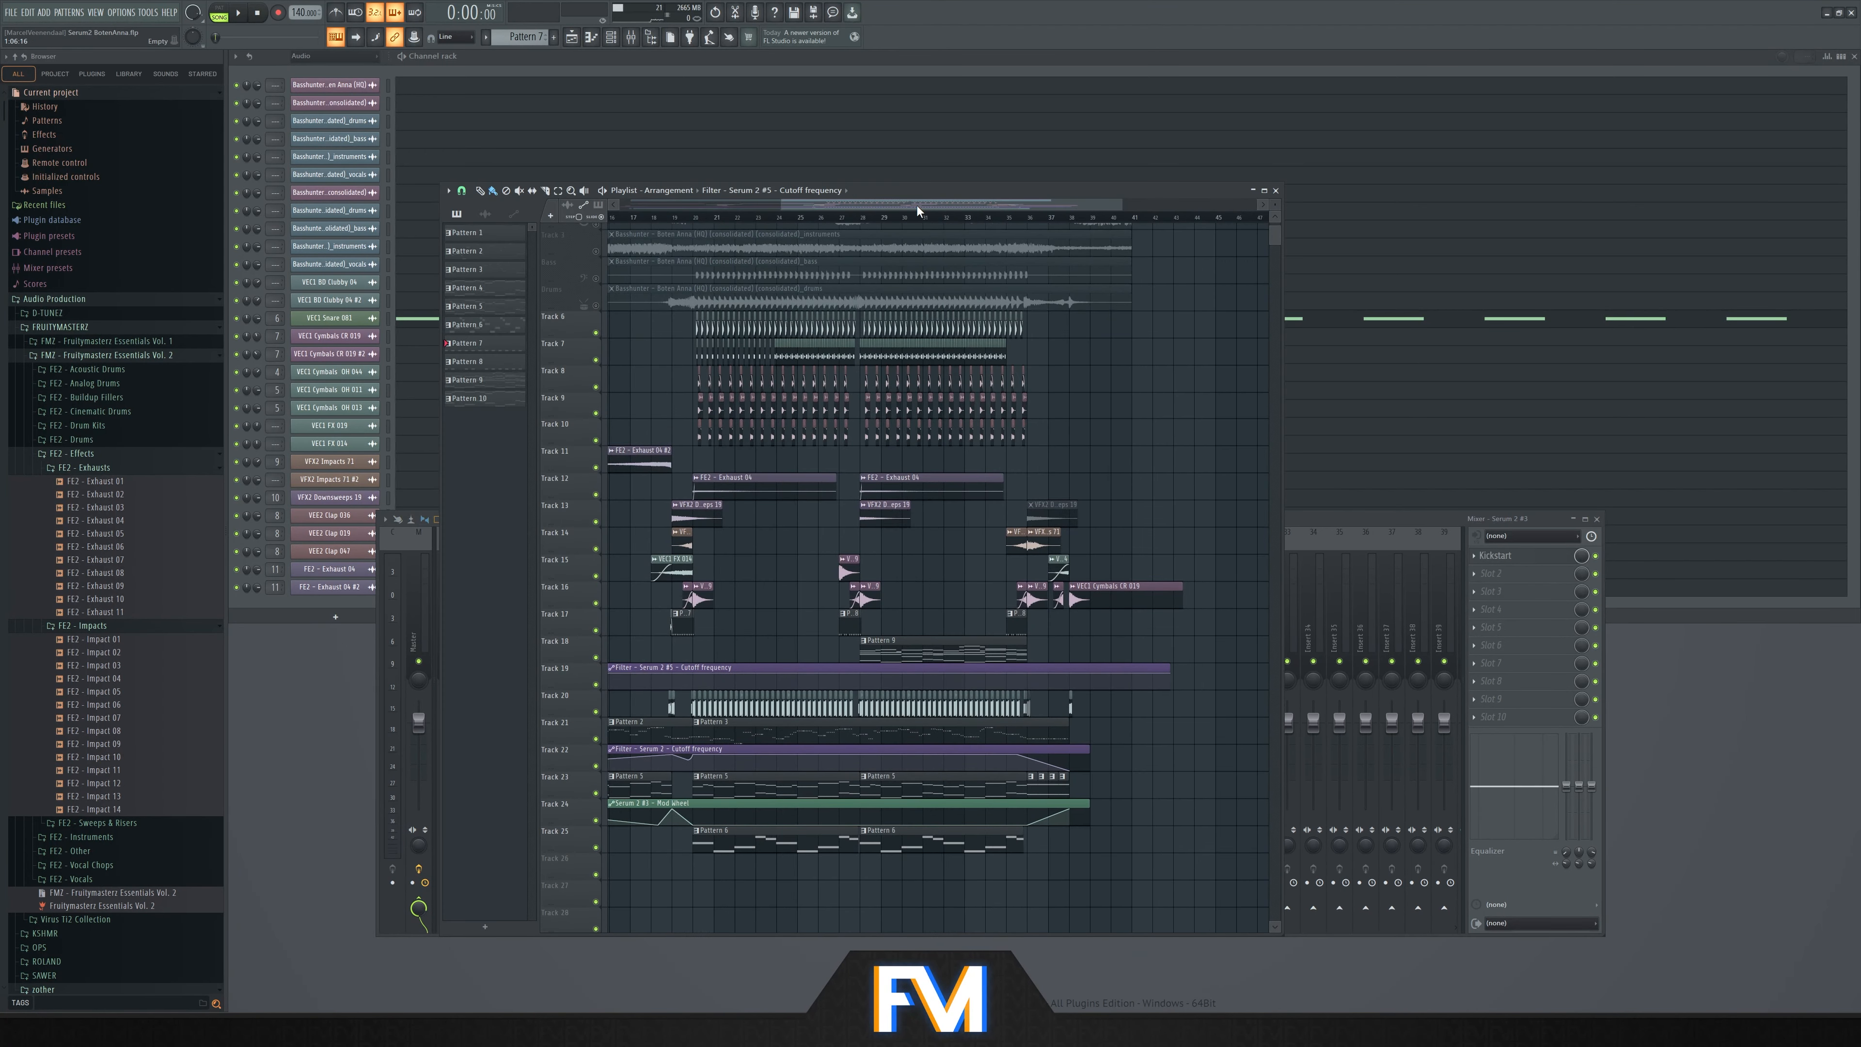
scroll(645, 380, "down", 4)
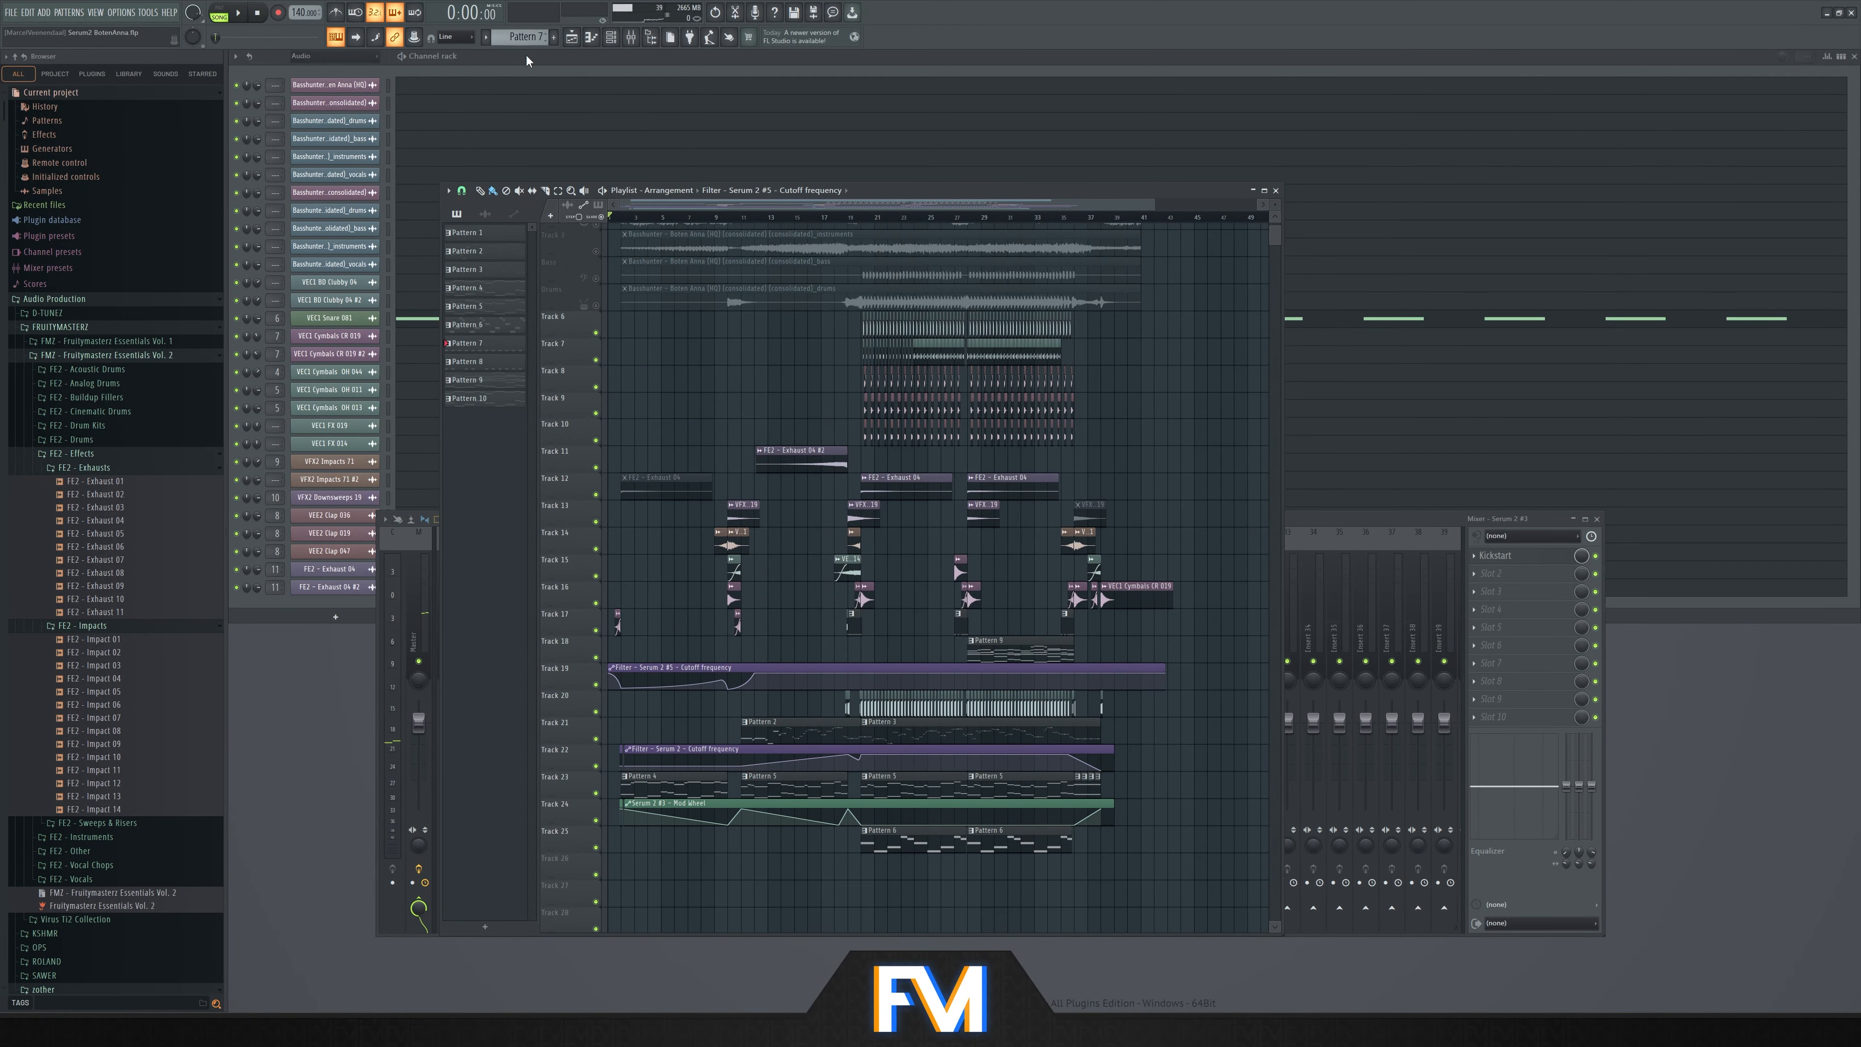
scroll(525, 38, "up", 5)
Open the test channel's Serum 2 patch and piano roll in Pattern 2 and play its sustained notes
left_click(335, 121)
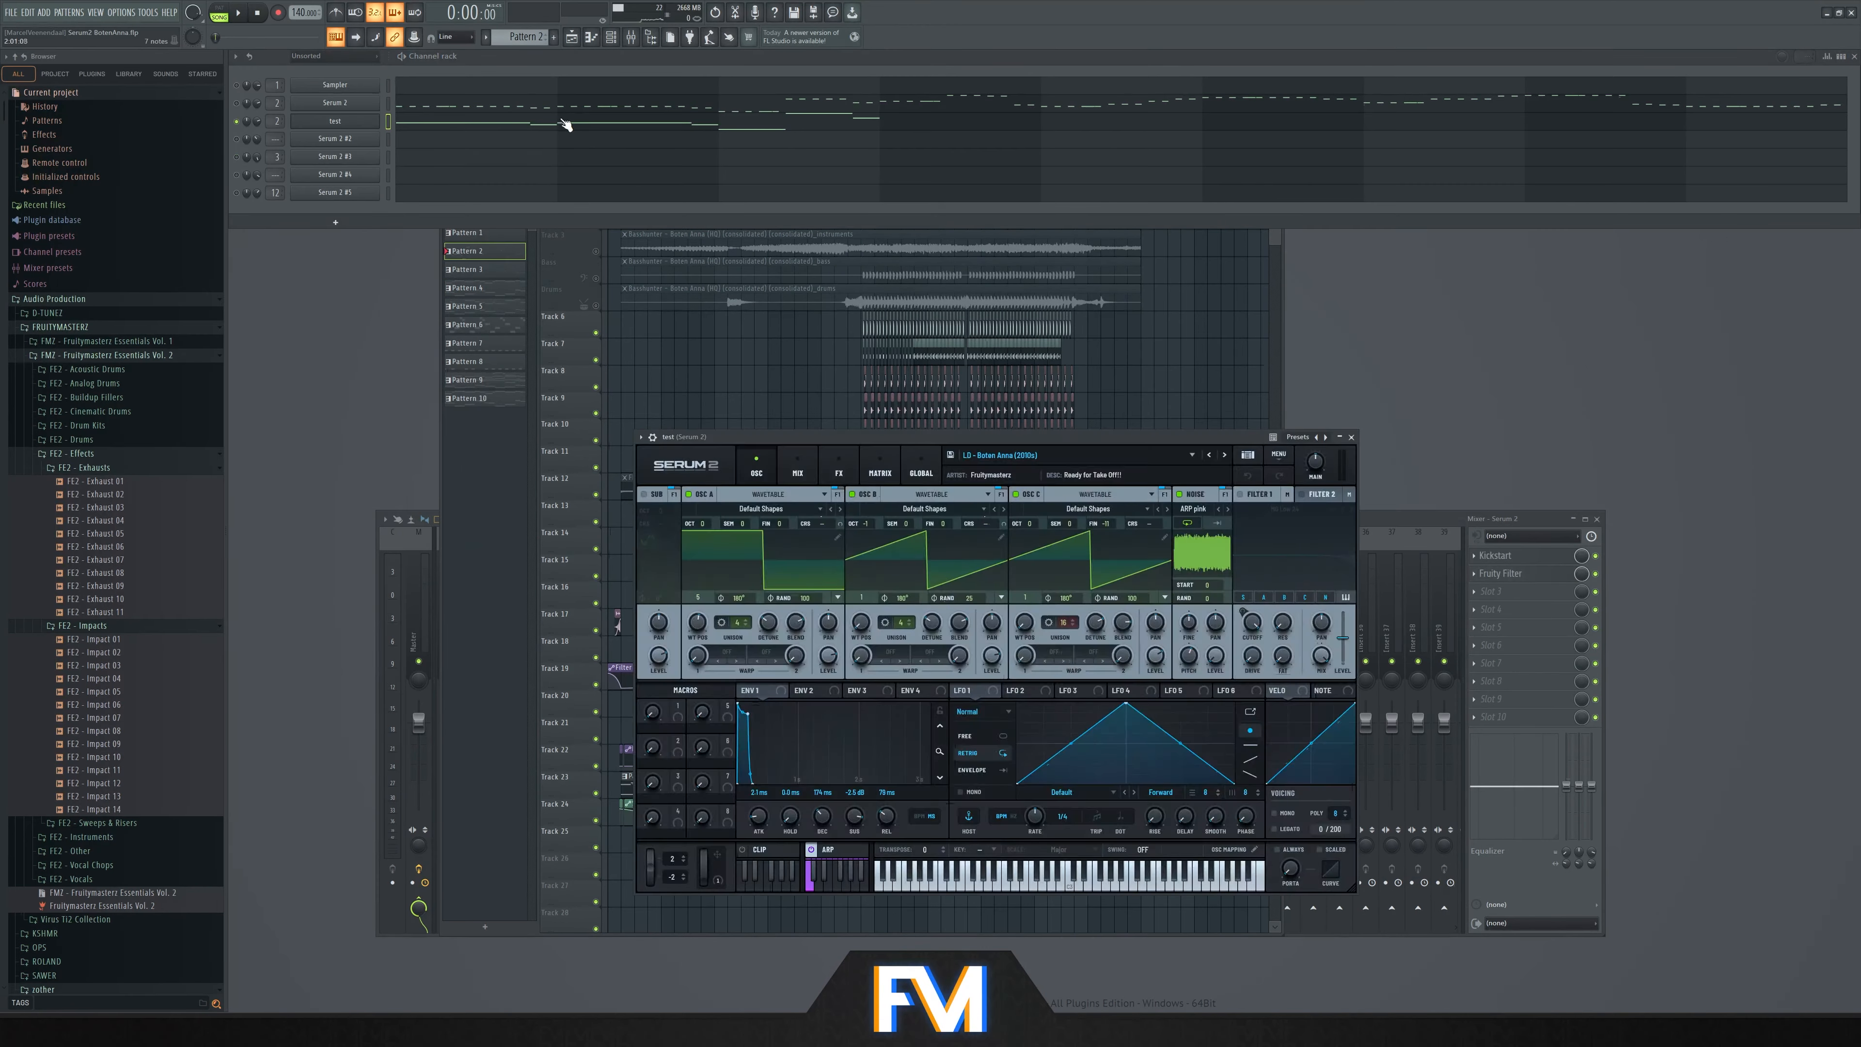
left_click(565, 124)
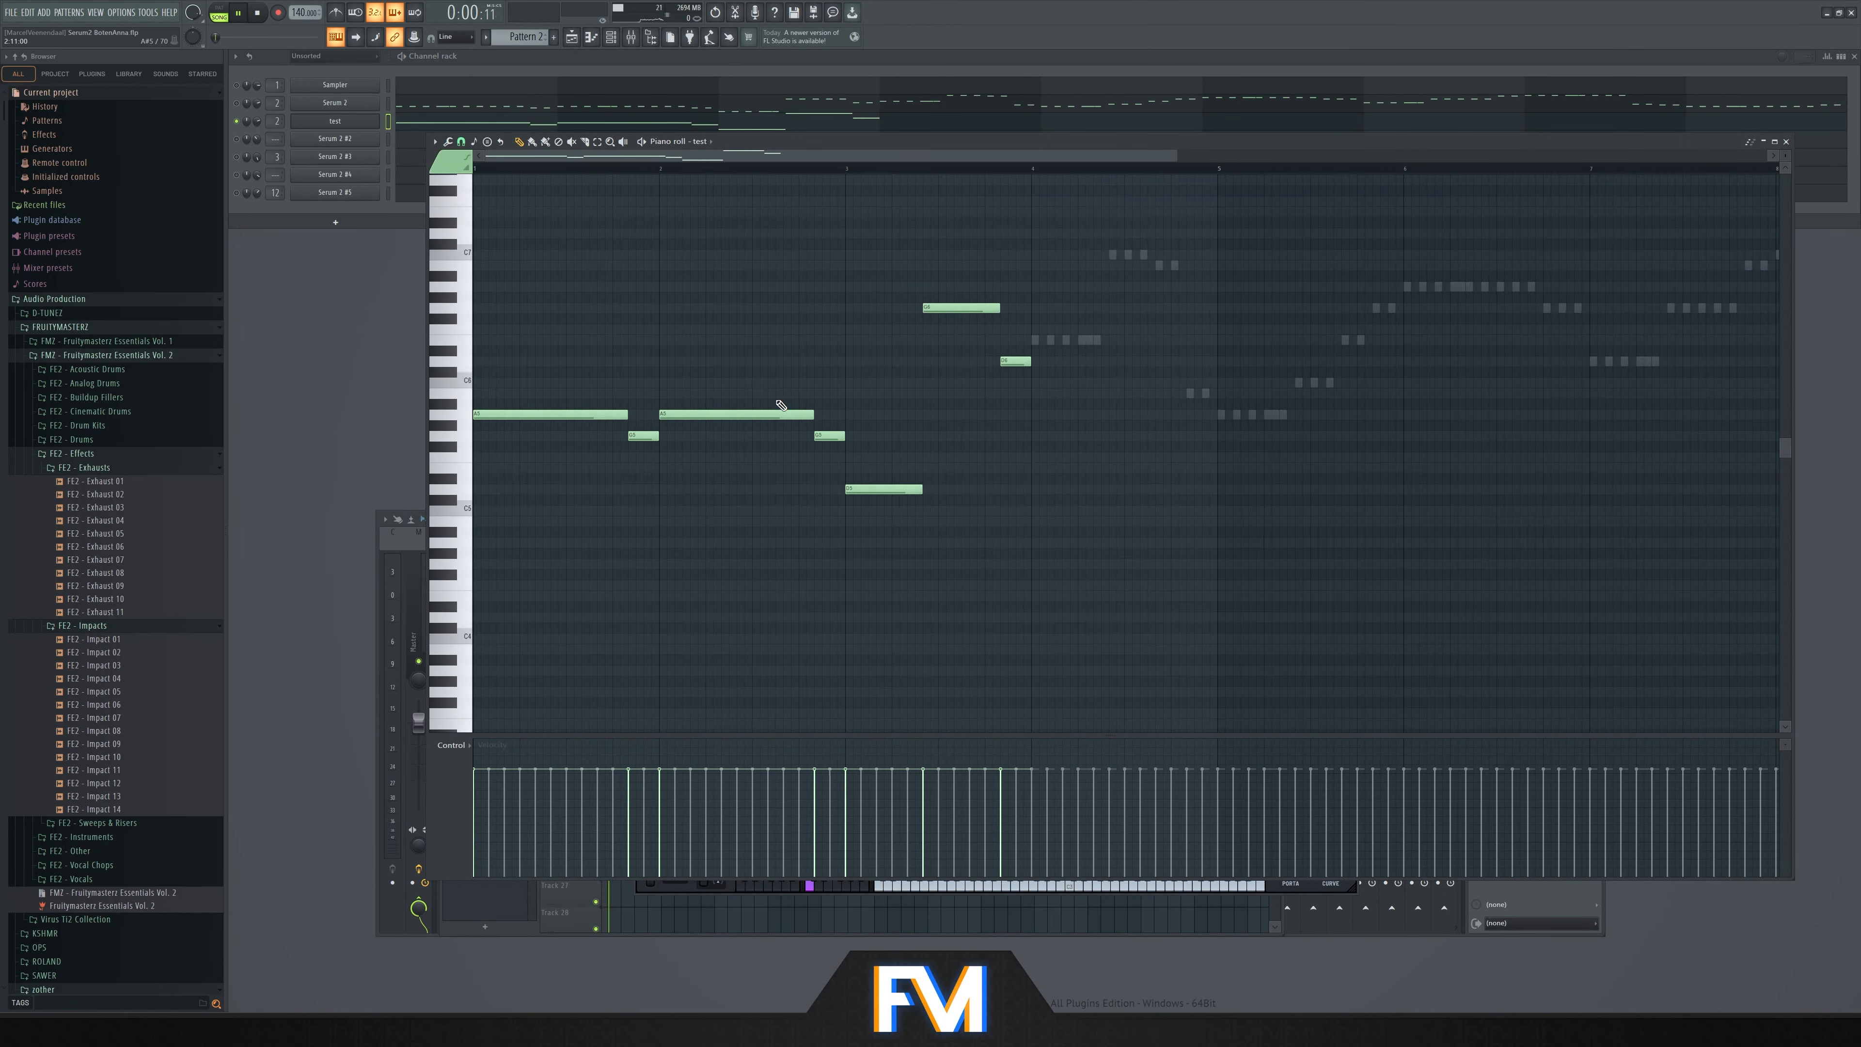
key("space")
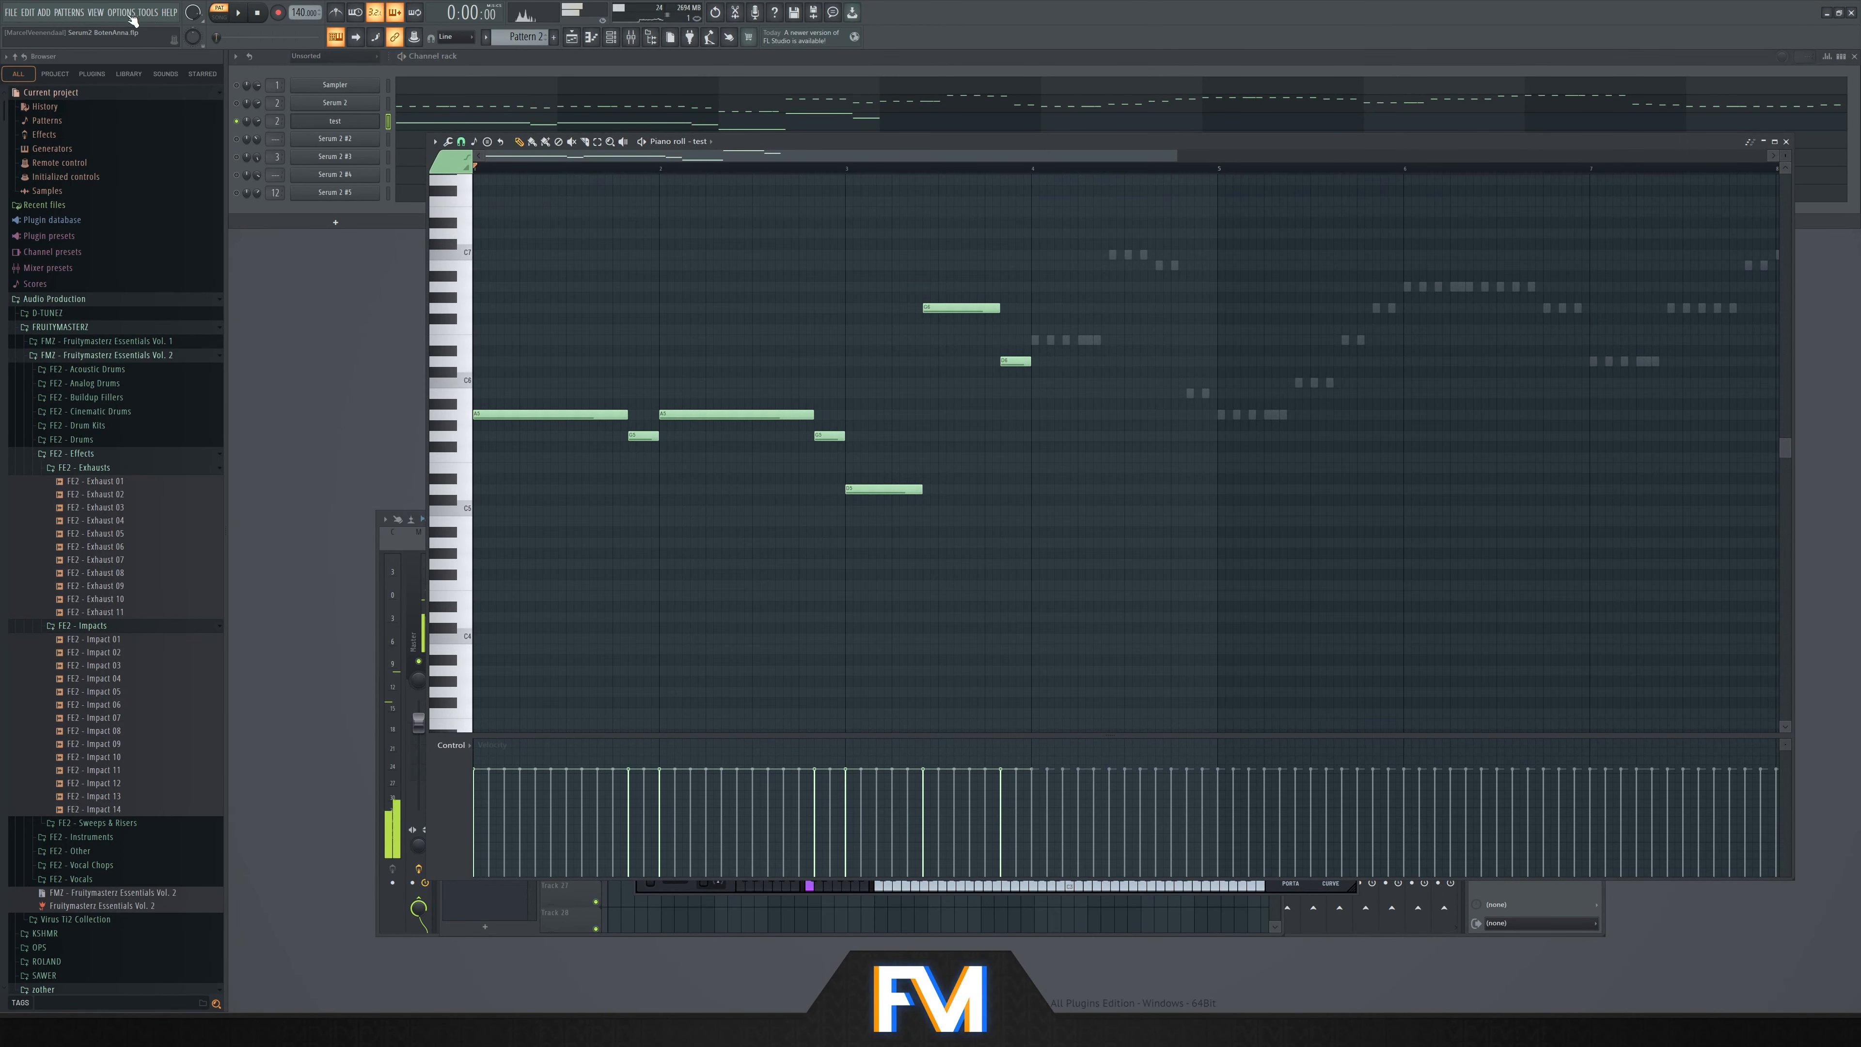
left_click(96, 12)
left_click(104, 39)
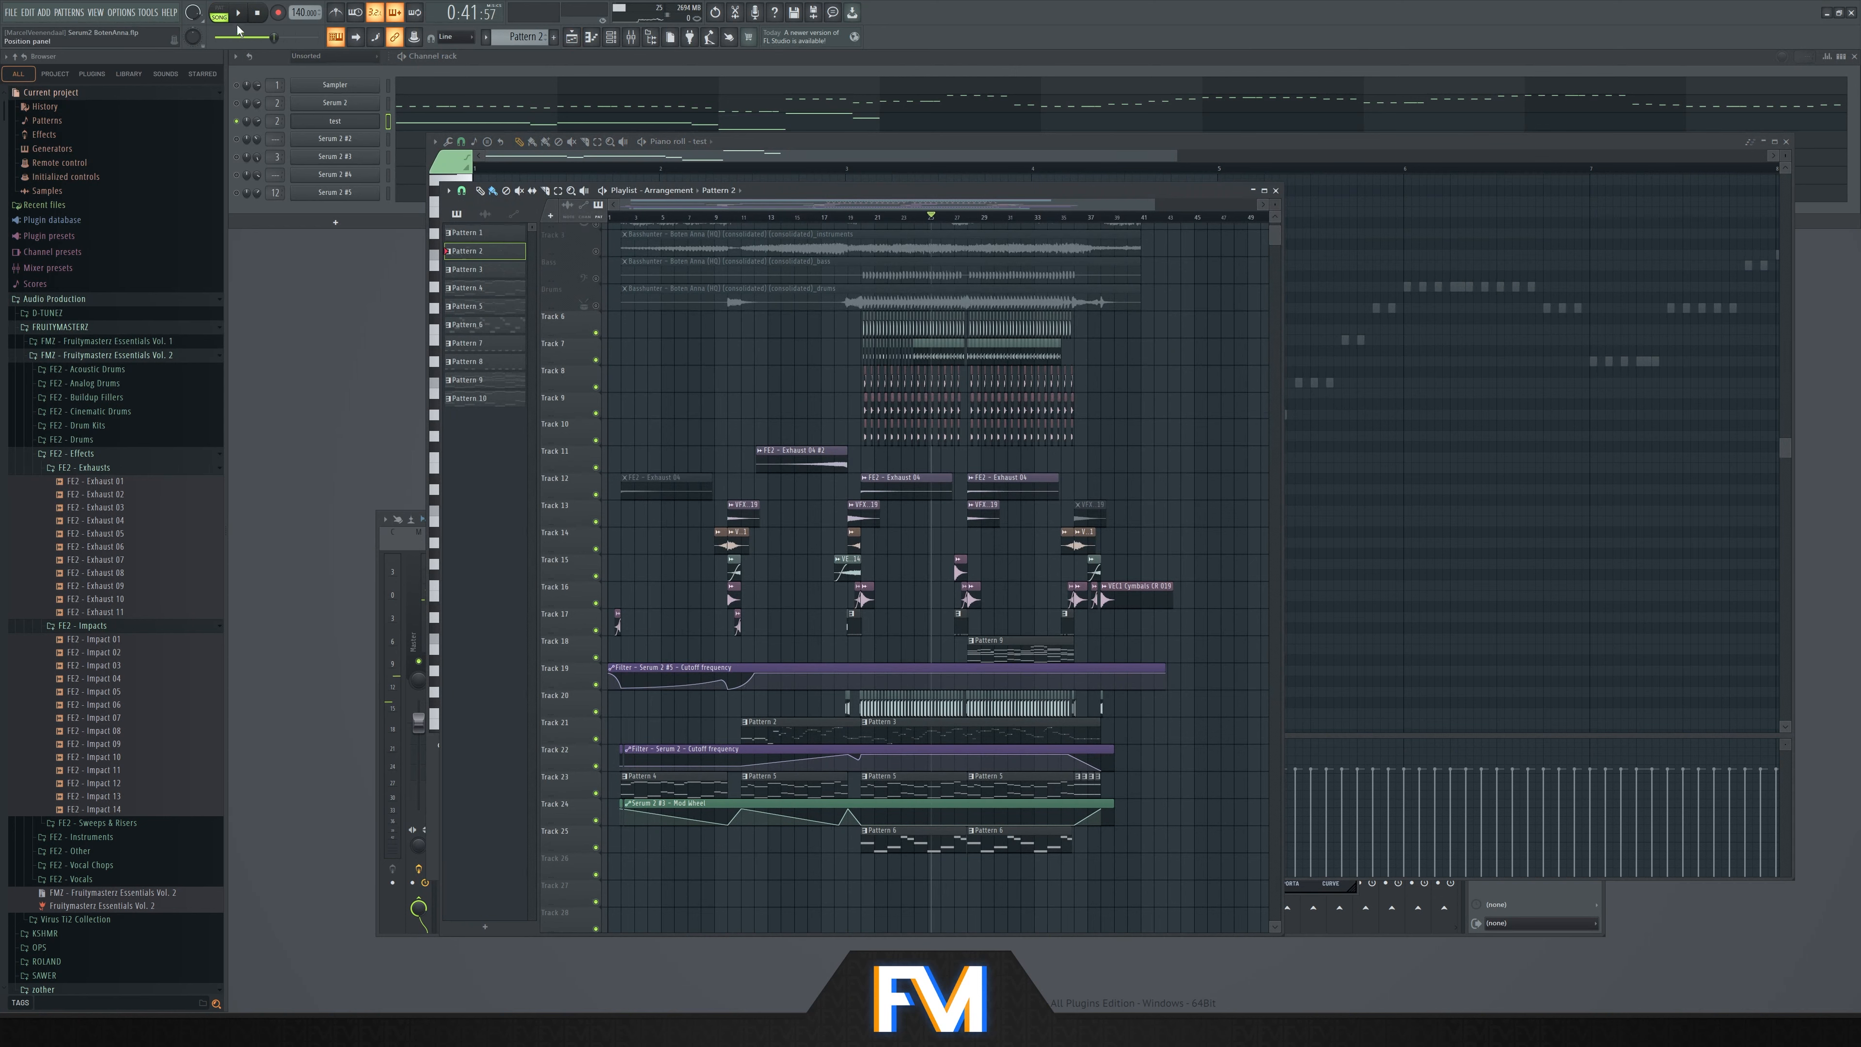
left_click(543, 64)
left_click(349, 120)
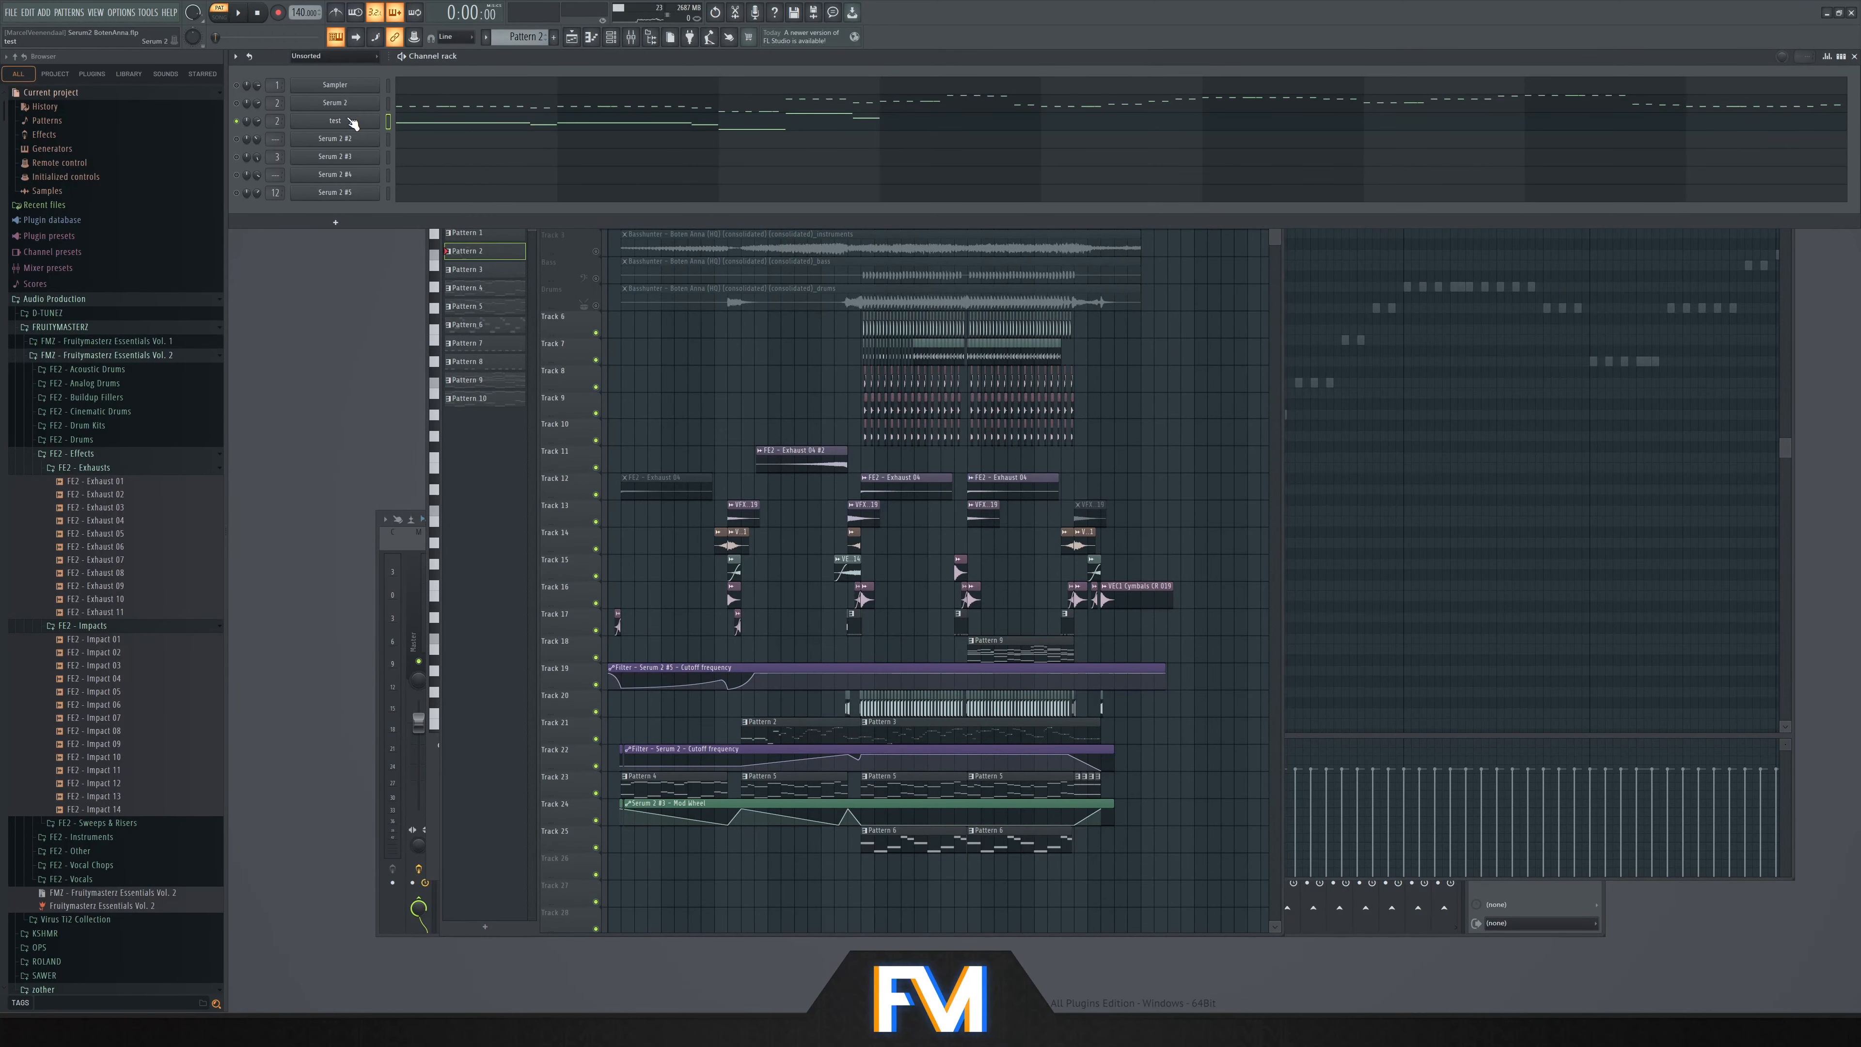
left_click(349, 120)
left_click(435, 126)
left_click(436, 126)
key("space")
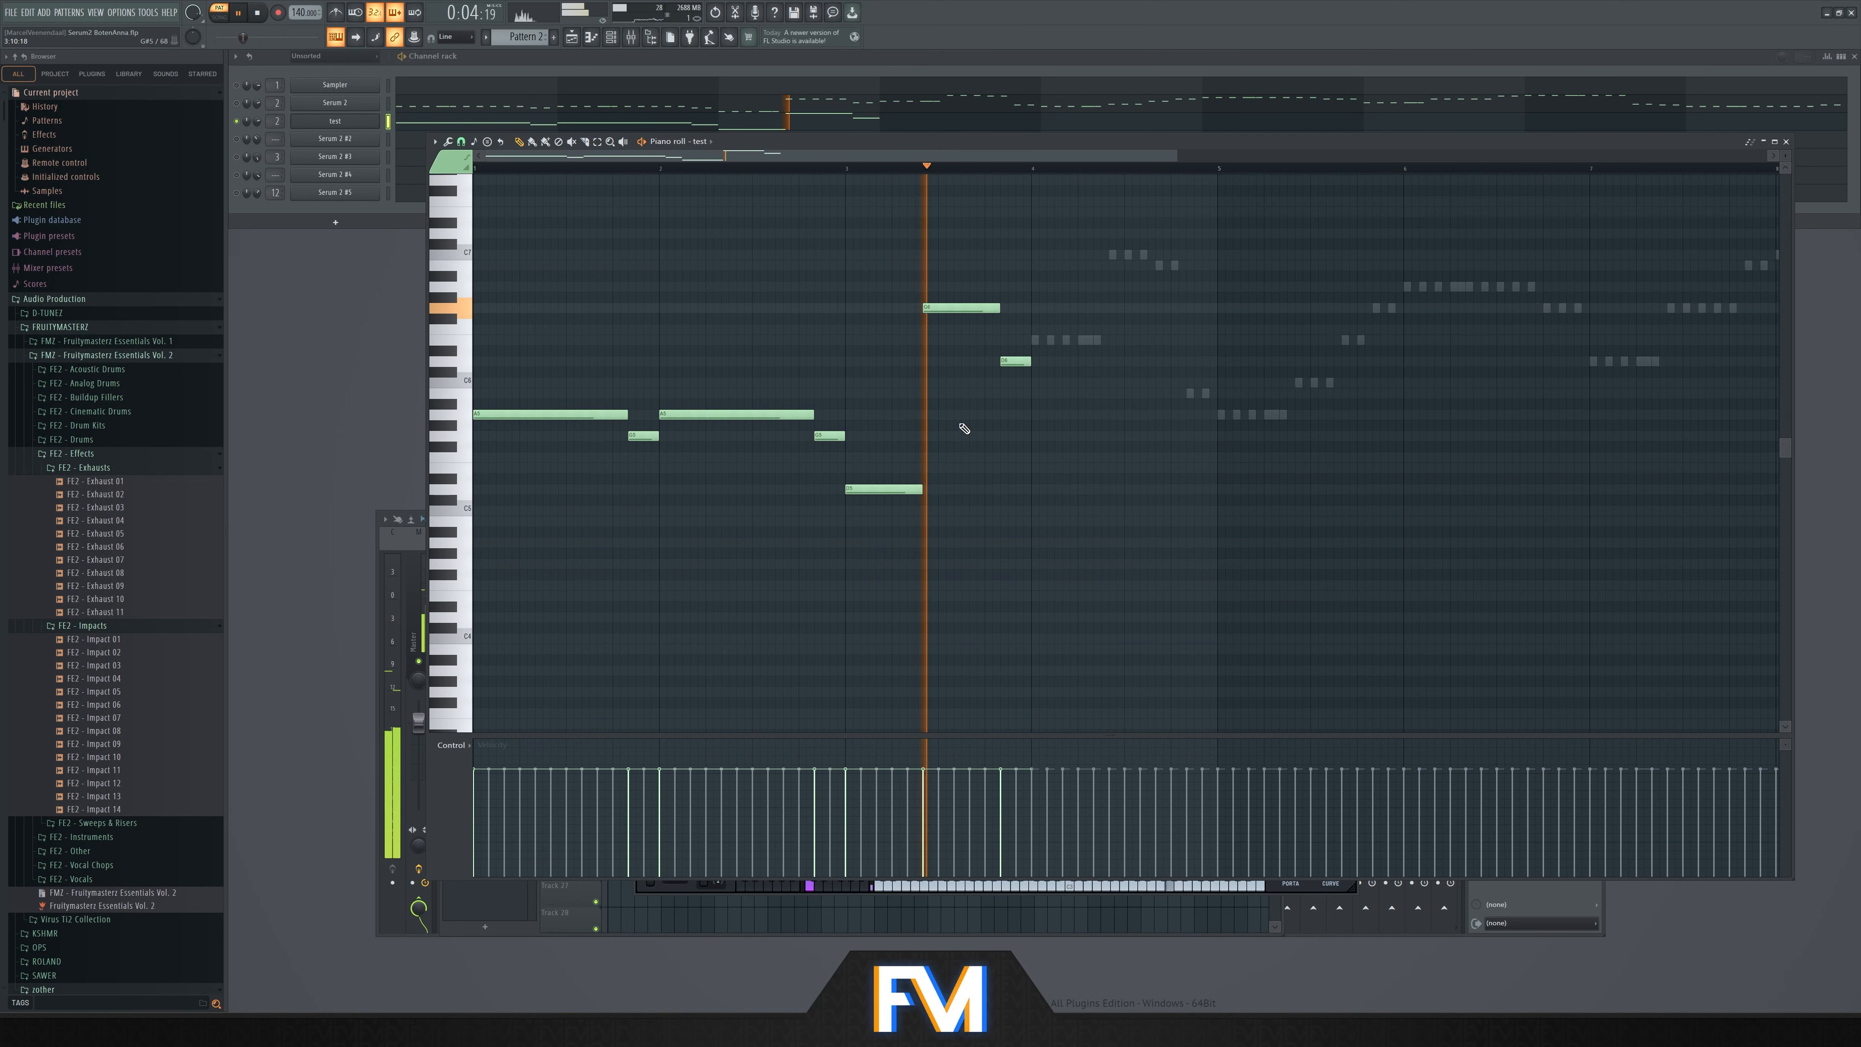
key("space")
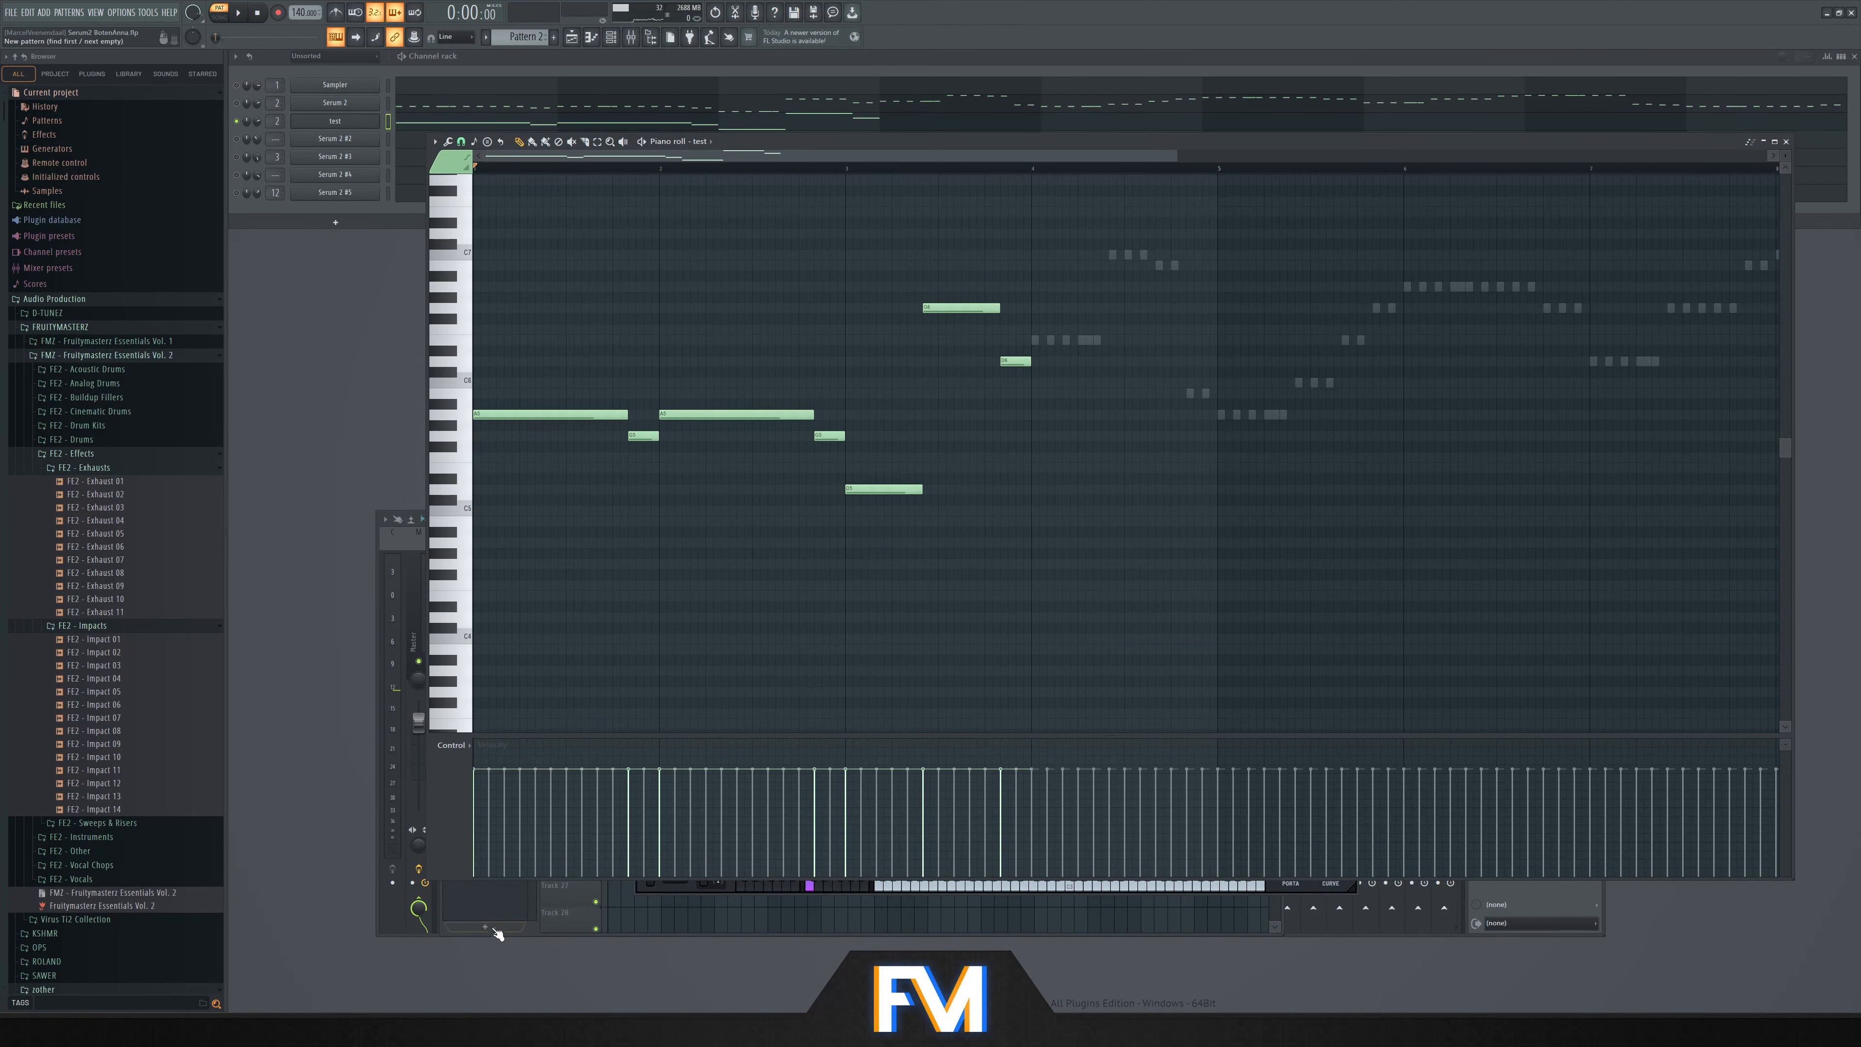
Open the Fruity Filter on the Serum 2 mixer track and replay the test channel's notes in the piano roll
key("space")
key("space")
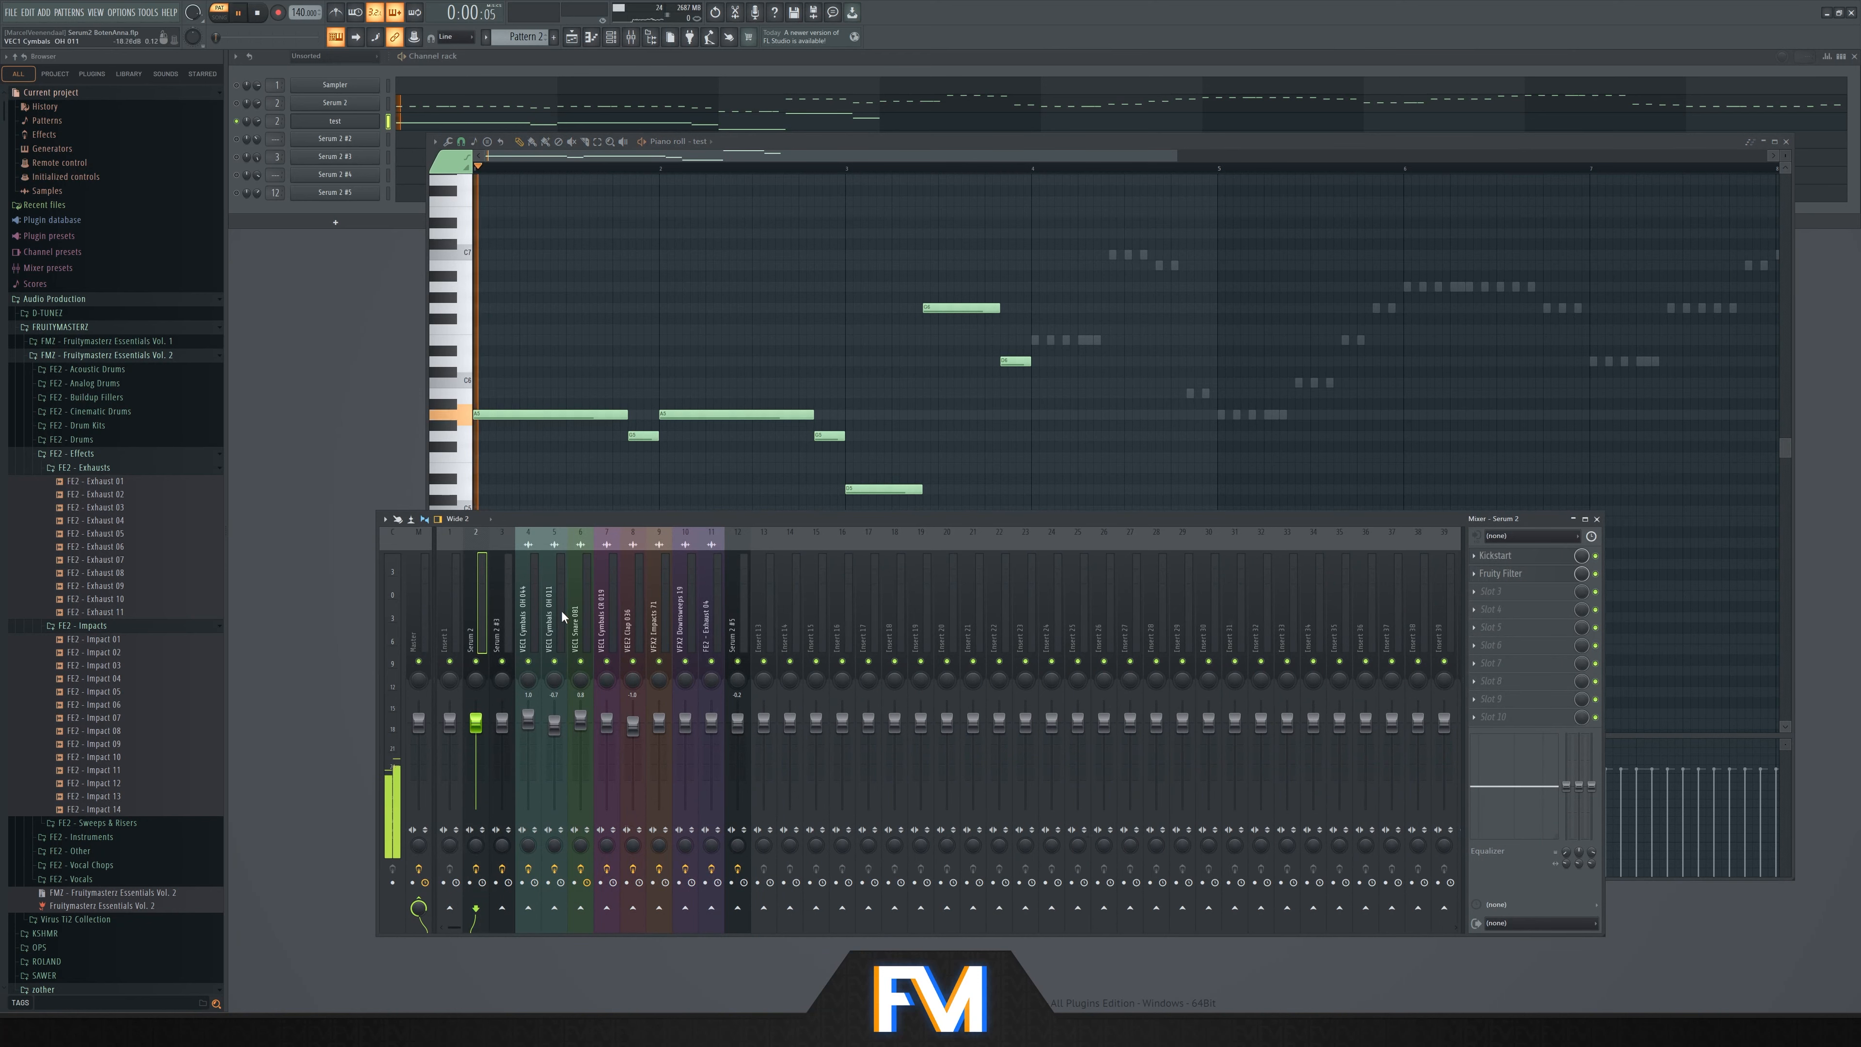
left_click(1529, 575)
key("space")
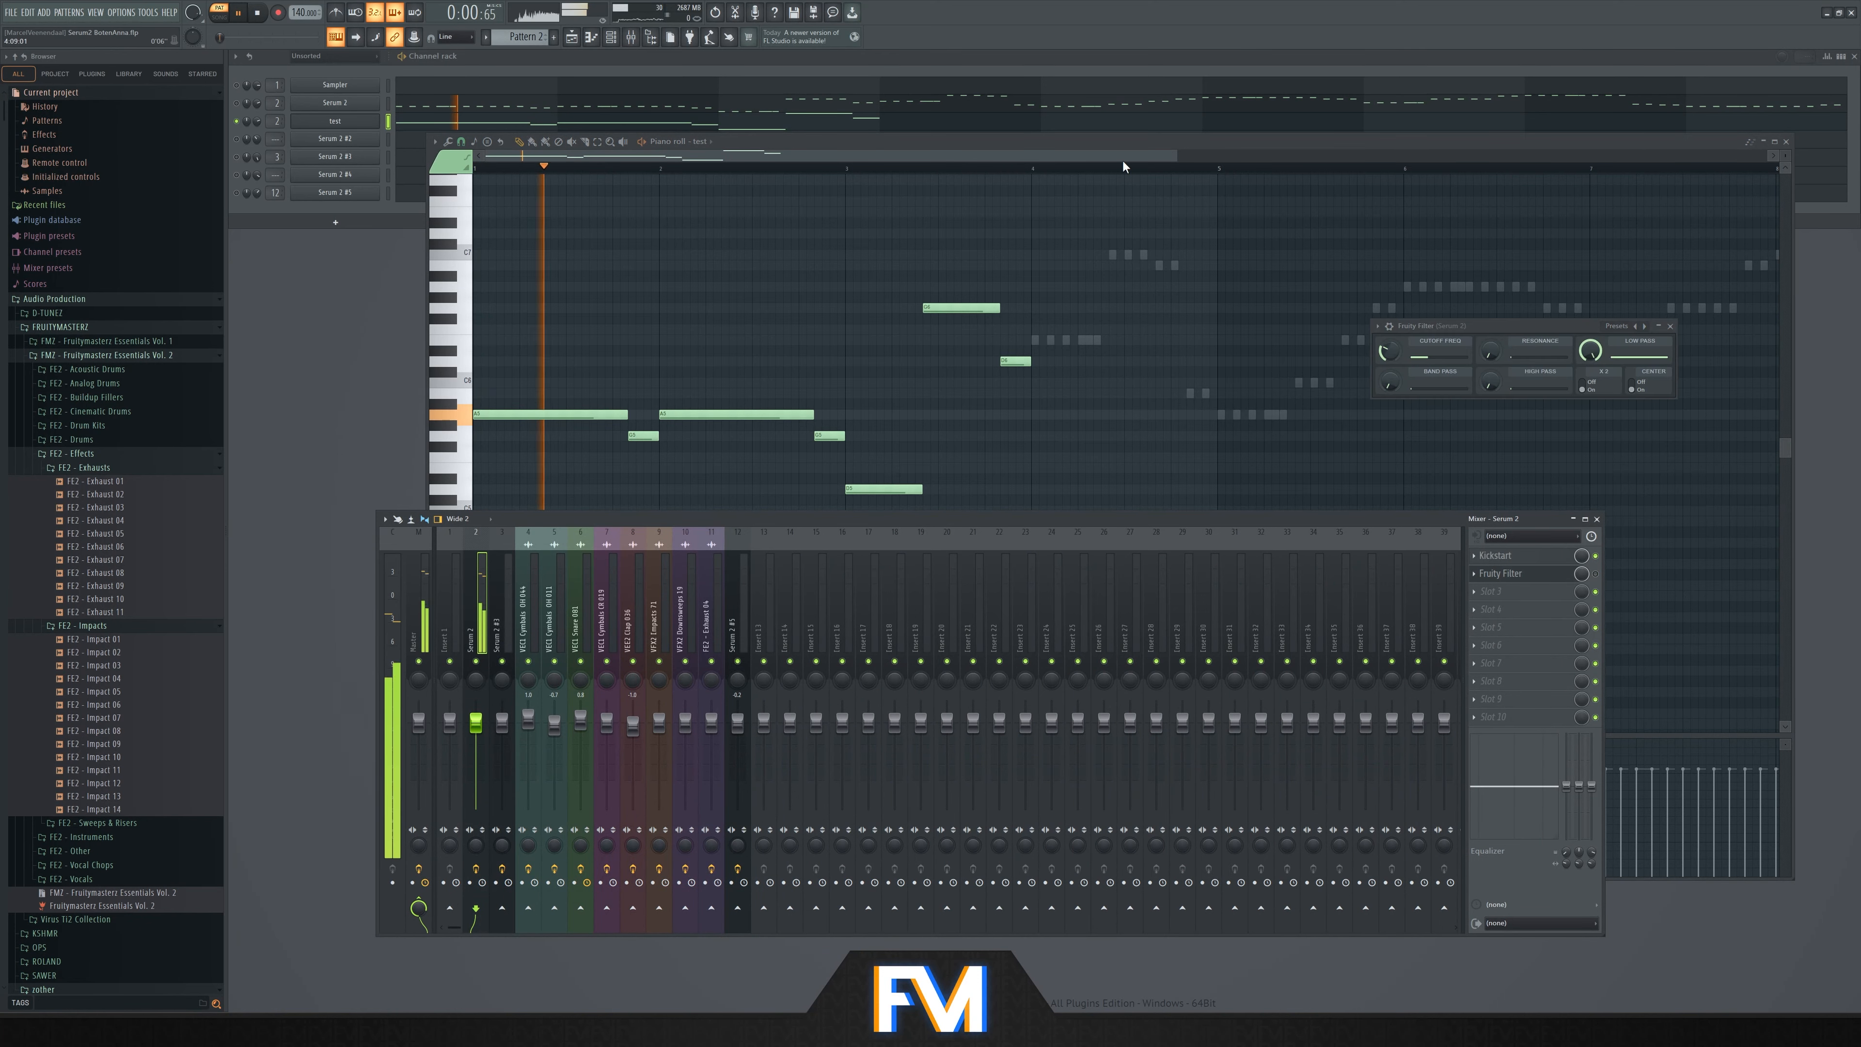
left_click(1118, 156)
scroll(806, 333, "down", 2)
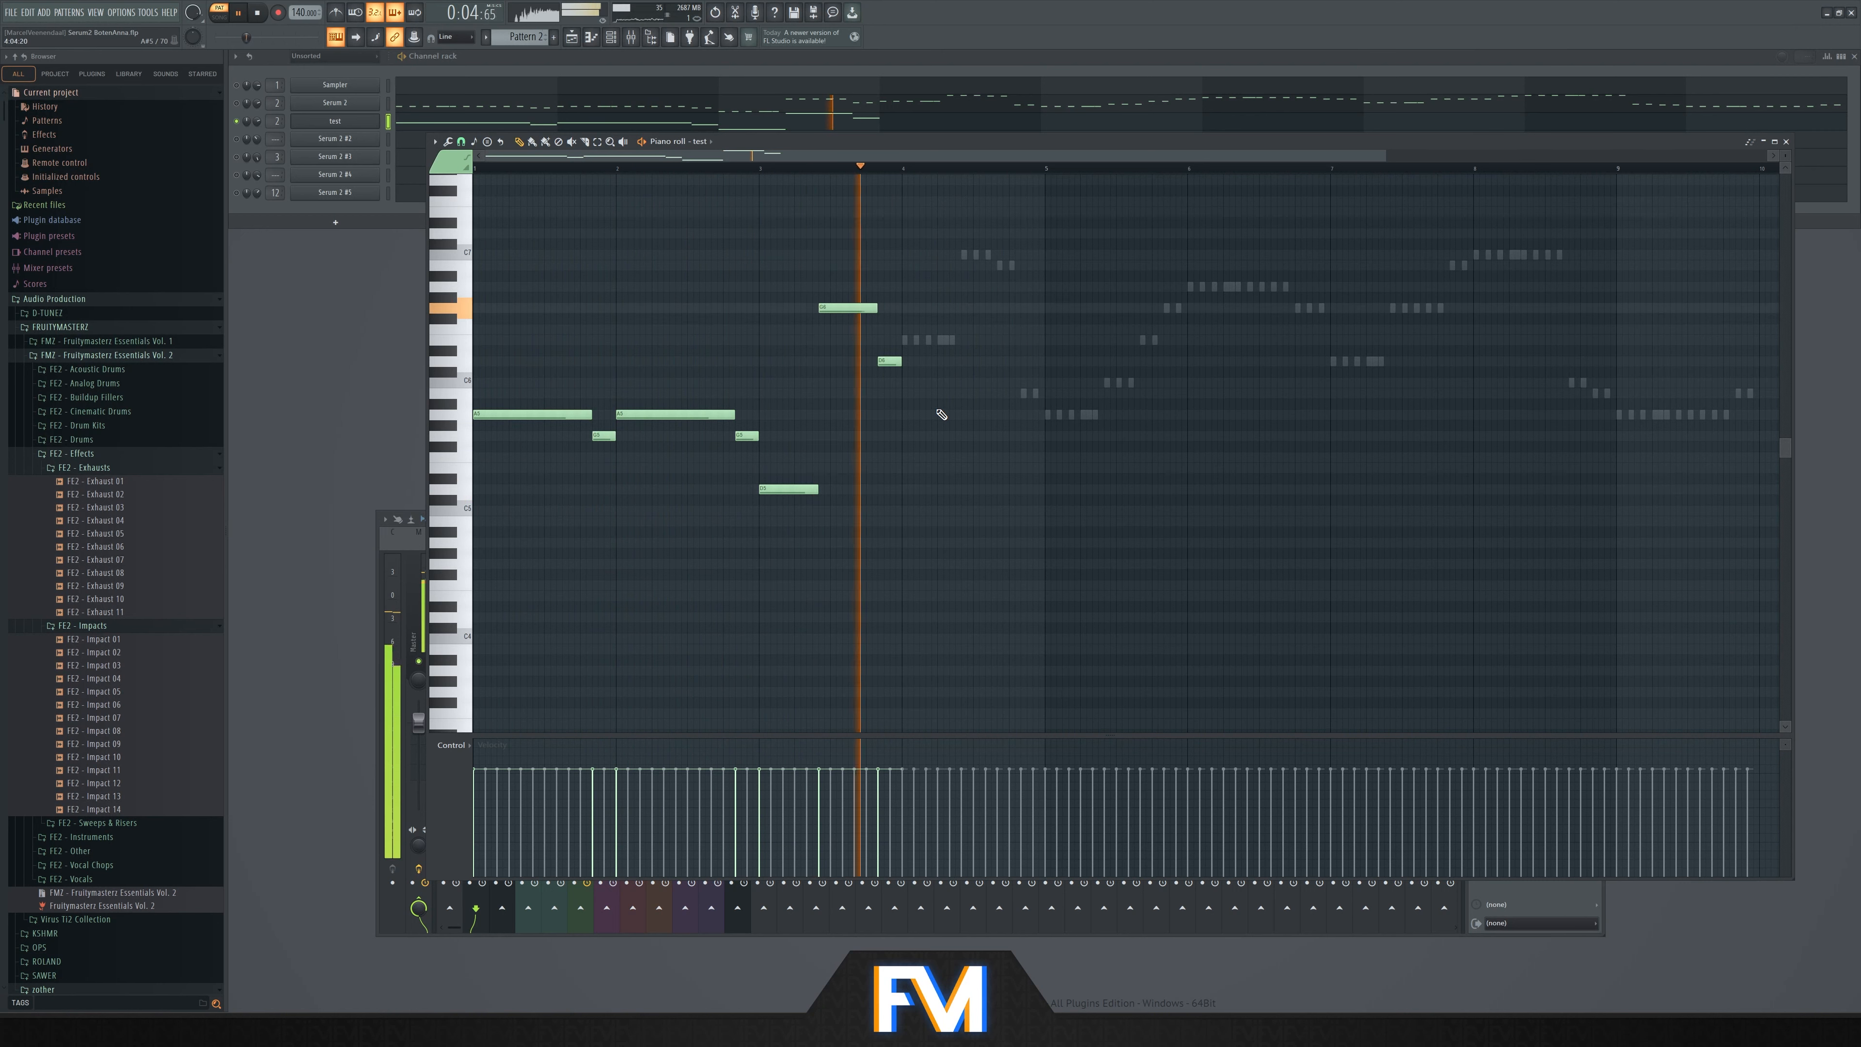
key("space")
Examine the LD - Boten Anna (2000s) preset's effects chain, modulation matrix and oscillators, and its mixer track's effects
key("Tab")
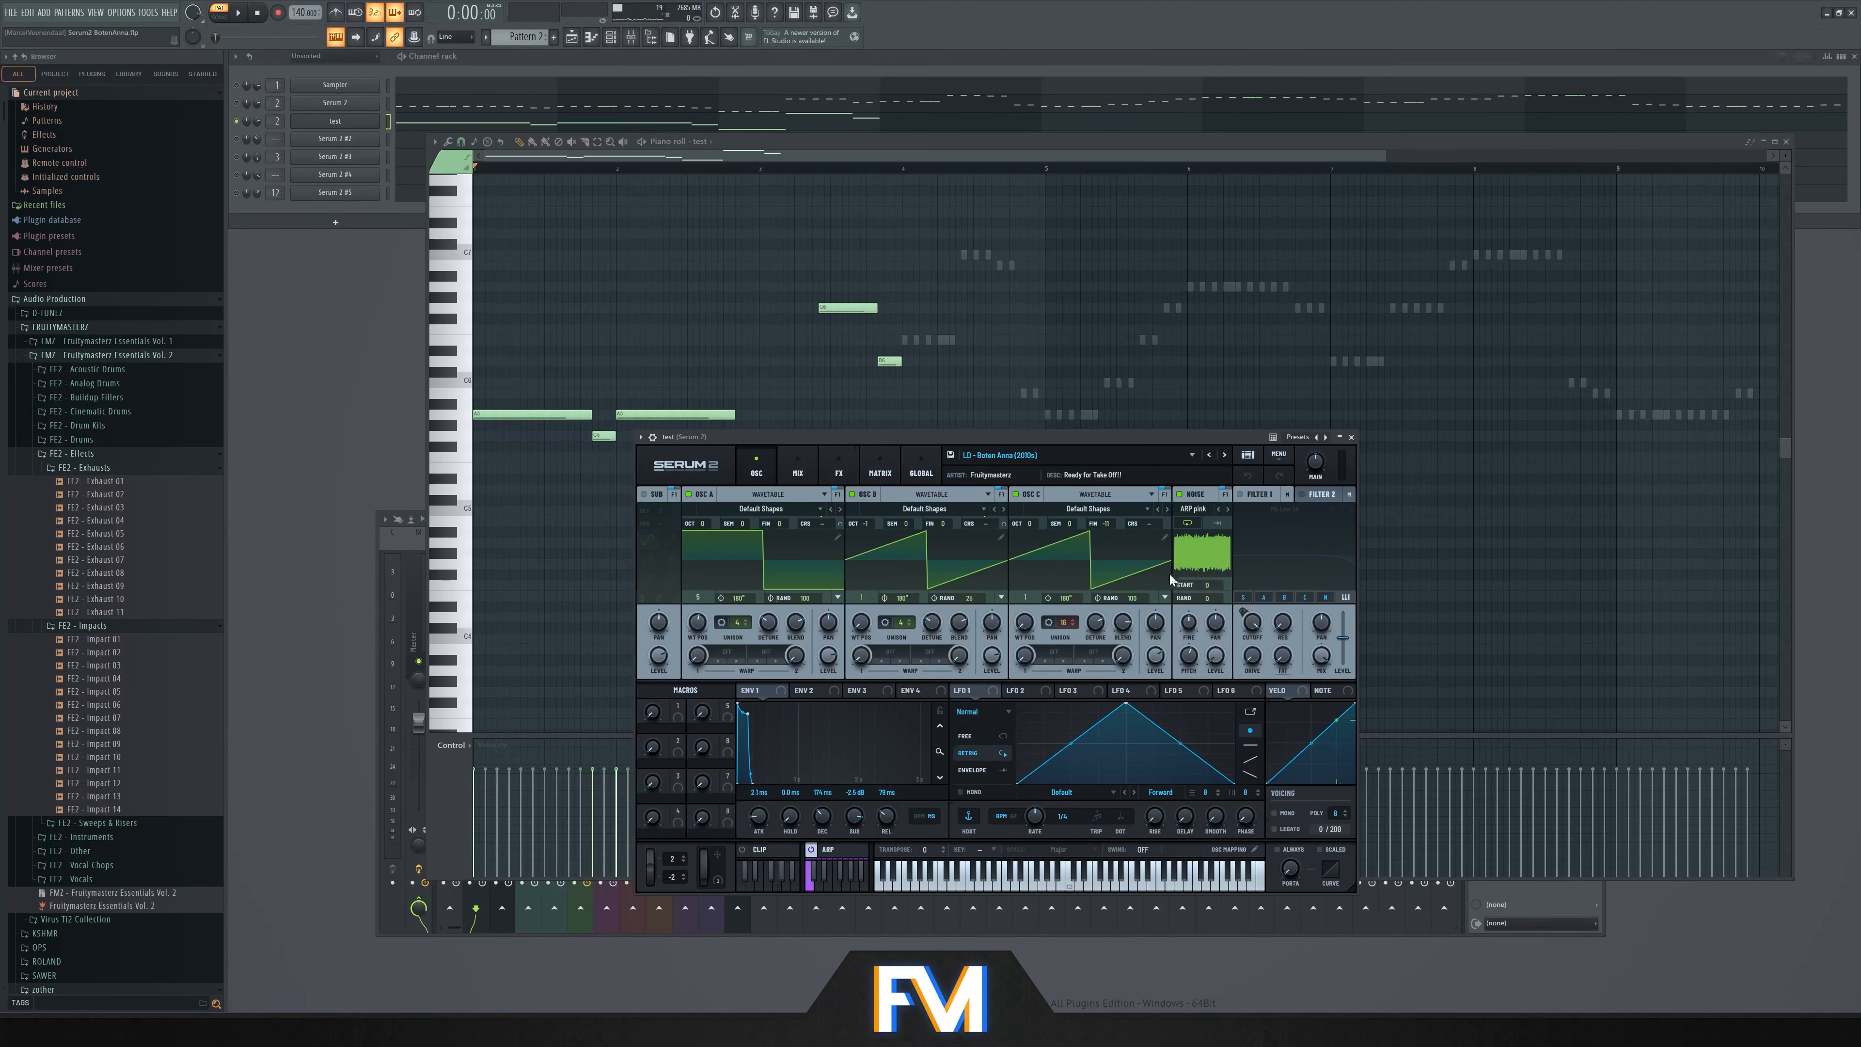
left_click(821, 475)
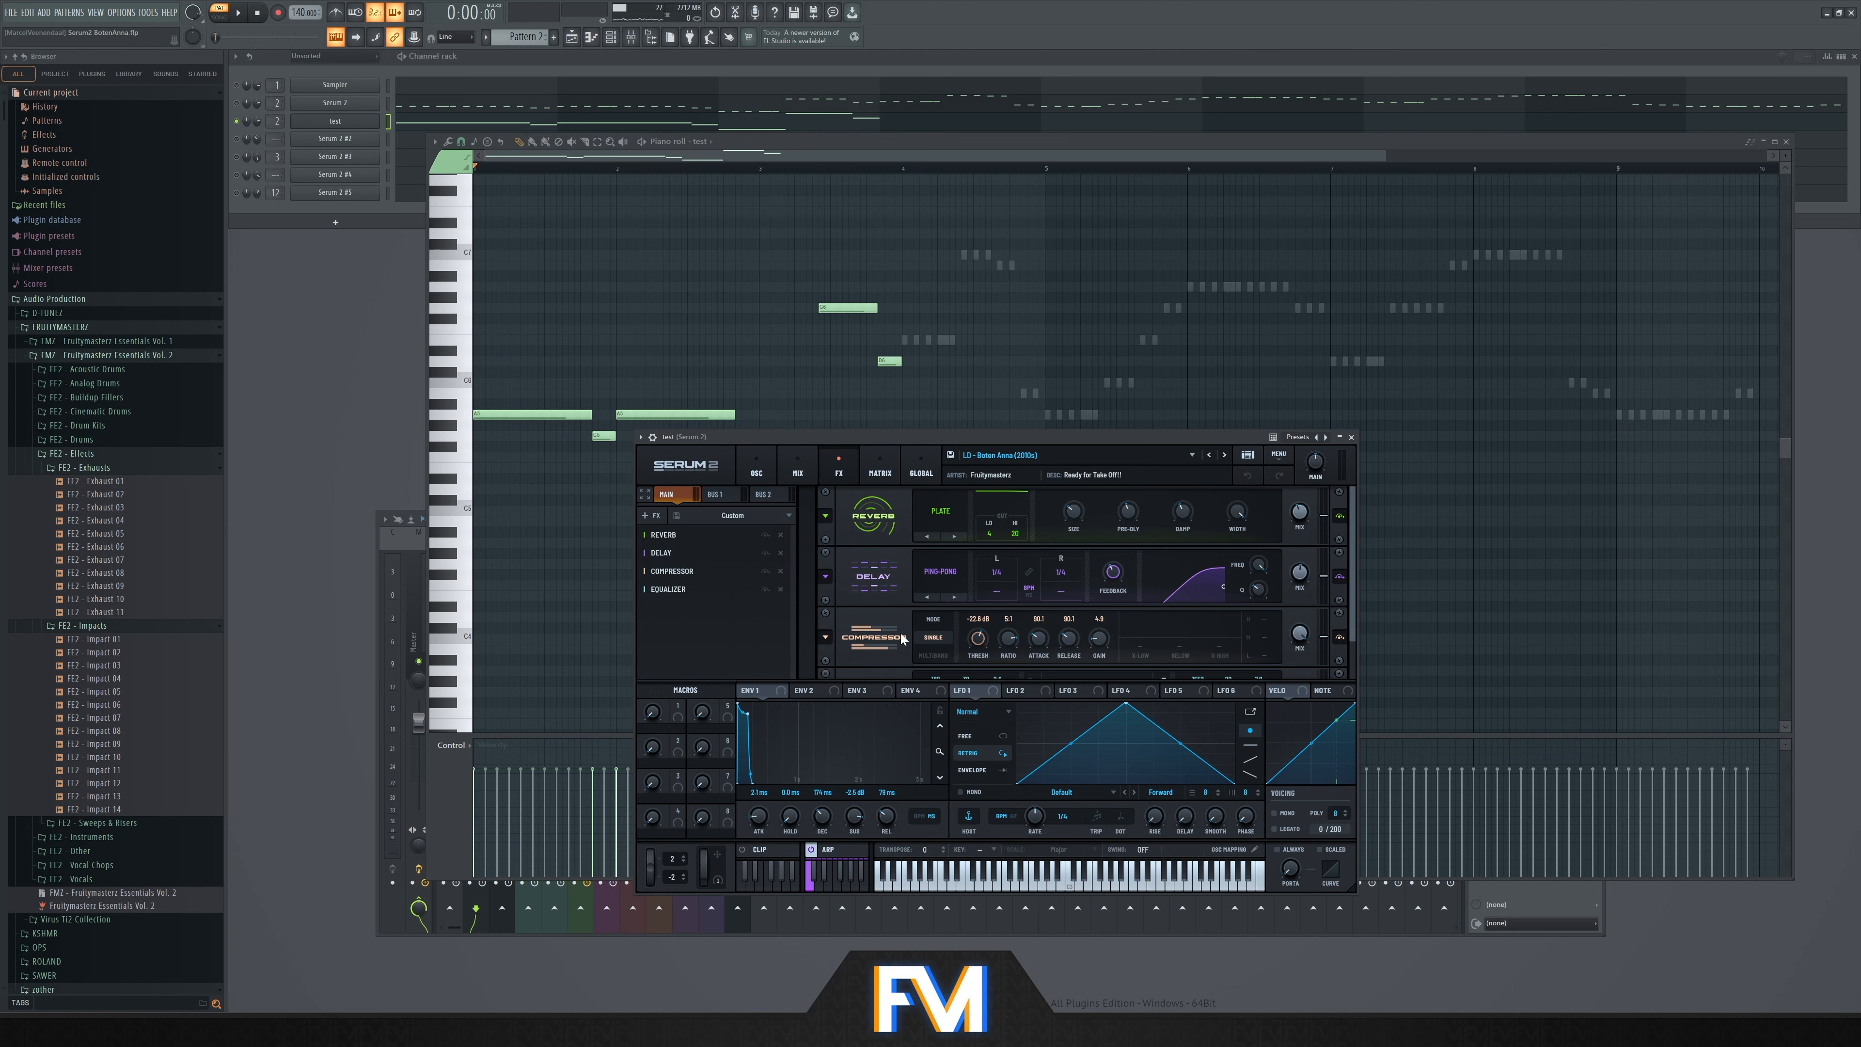
scroll(813, 606, "down", 1)
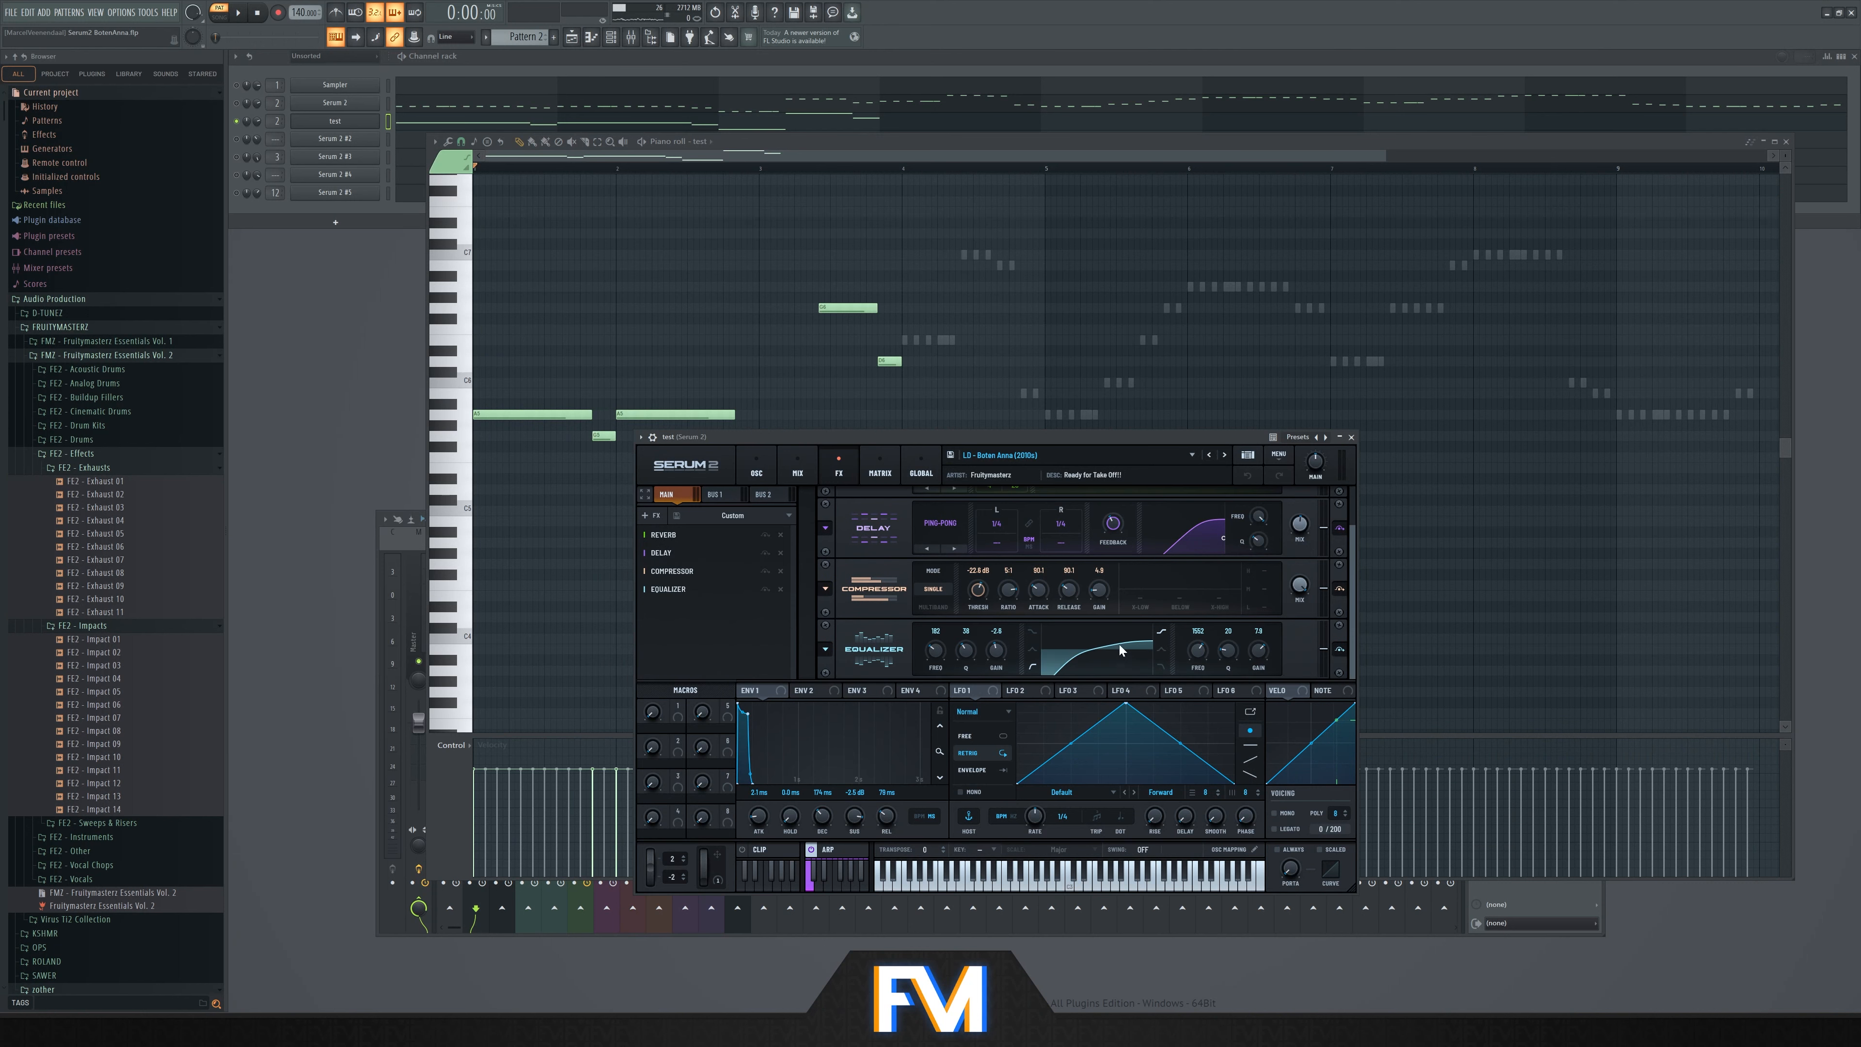
left_click(880, 471)
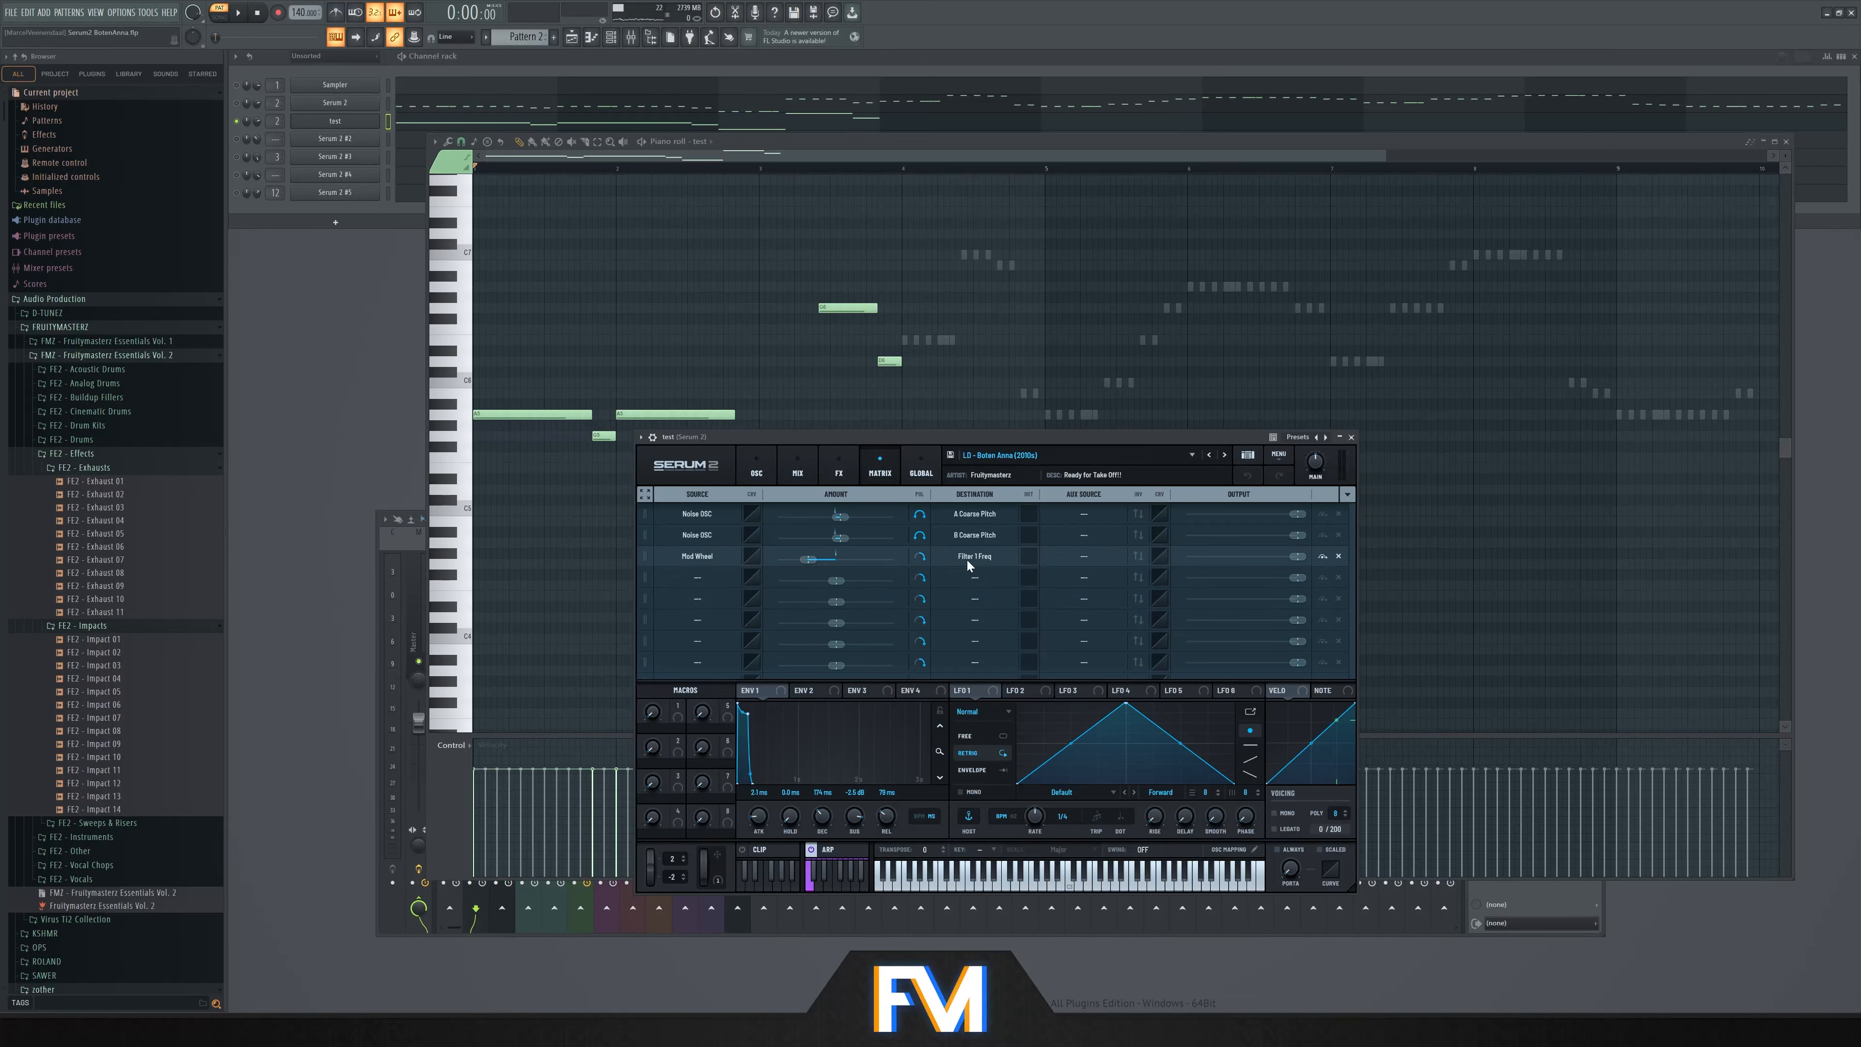
left_click(754, 472)
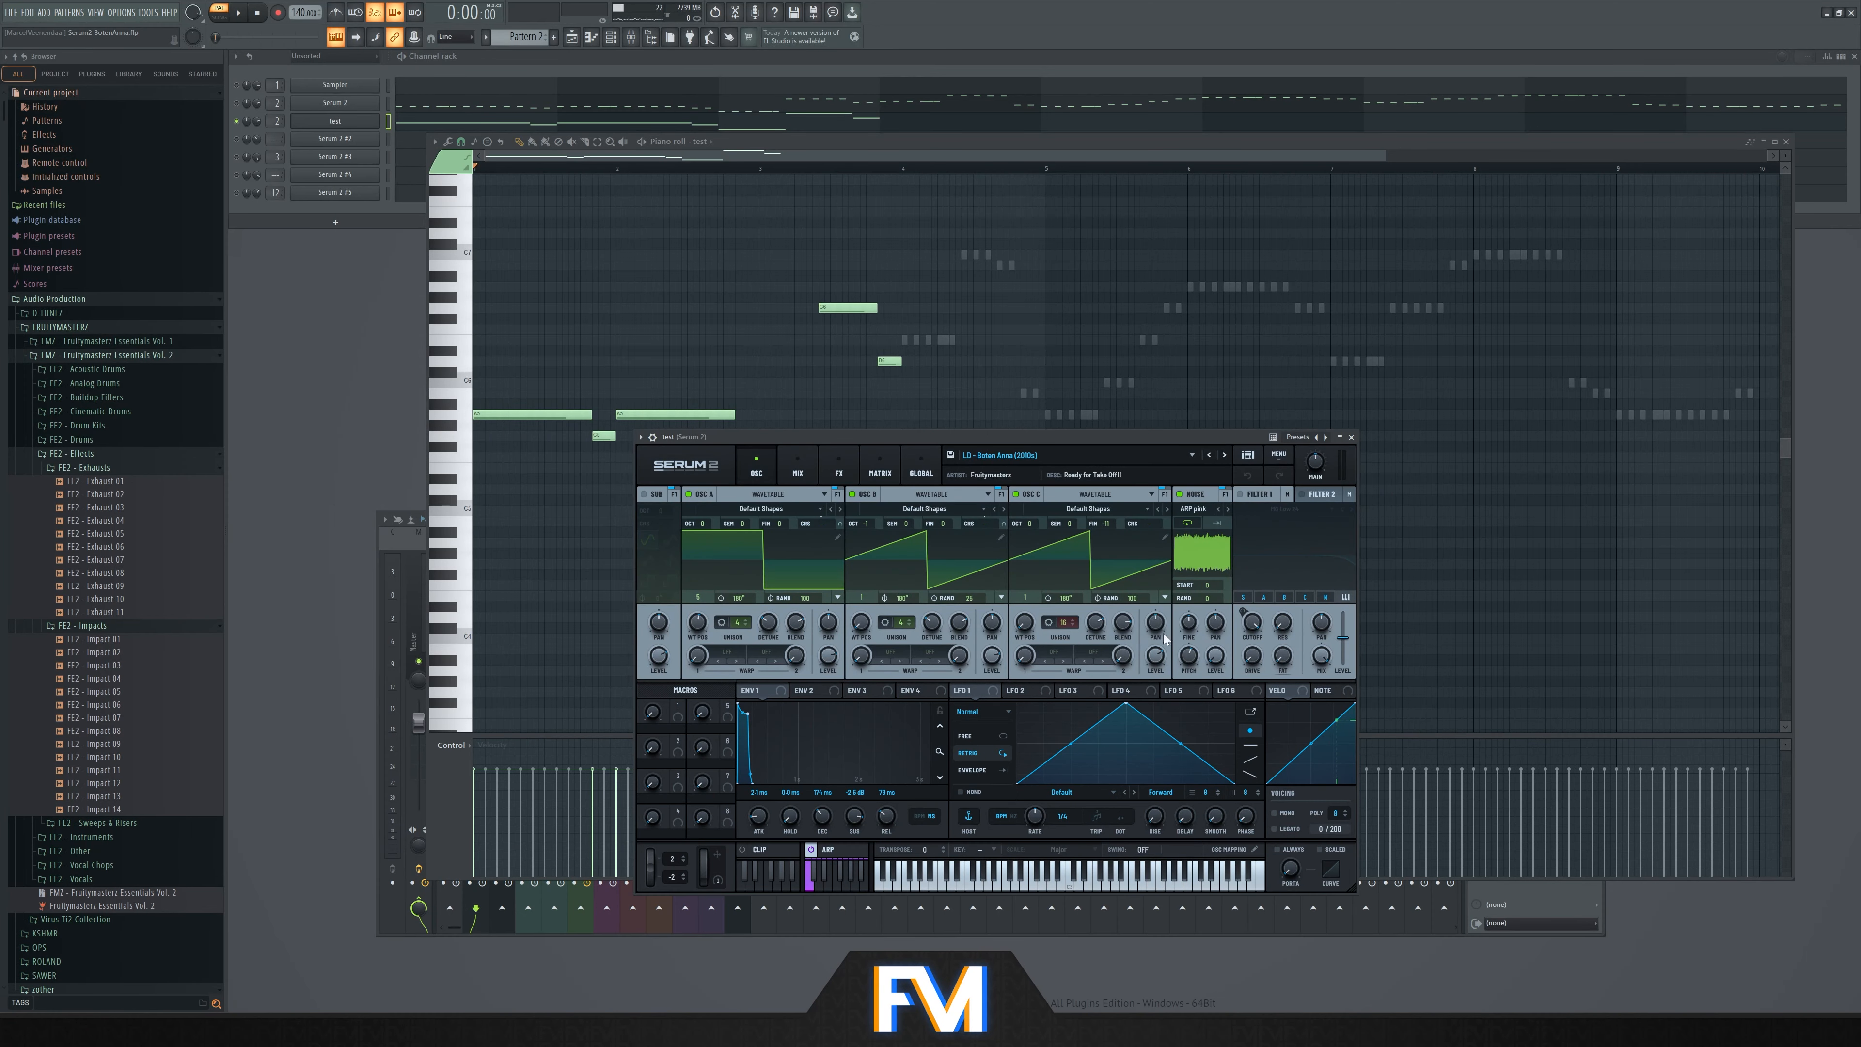
key("F9")
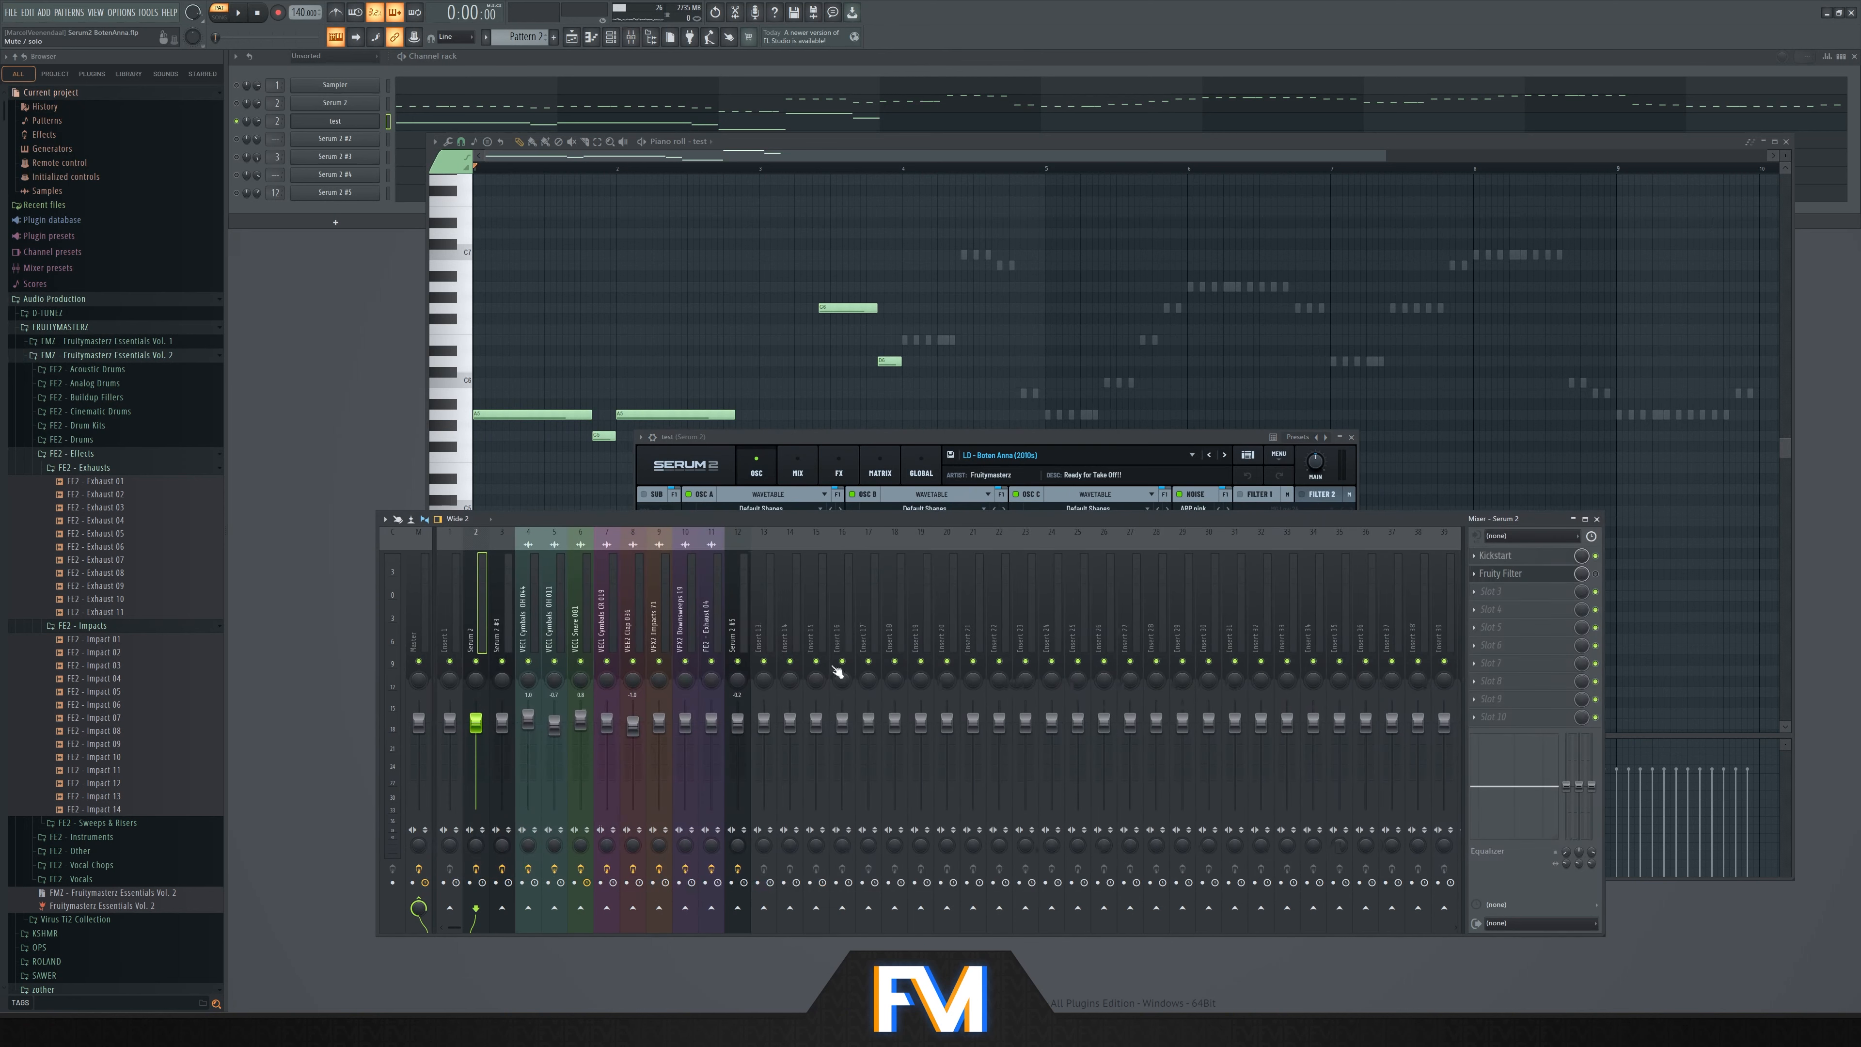
left_click(1083, 439)
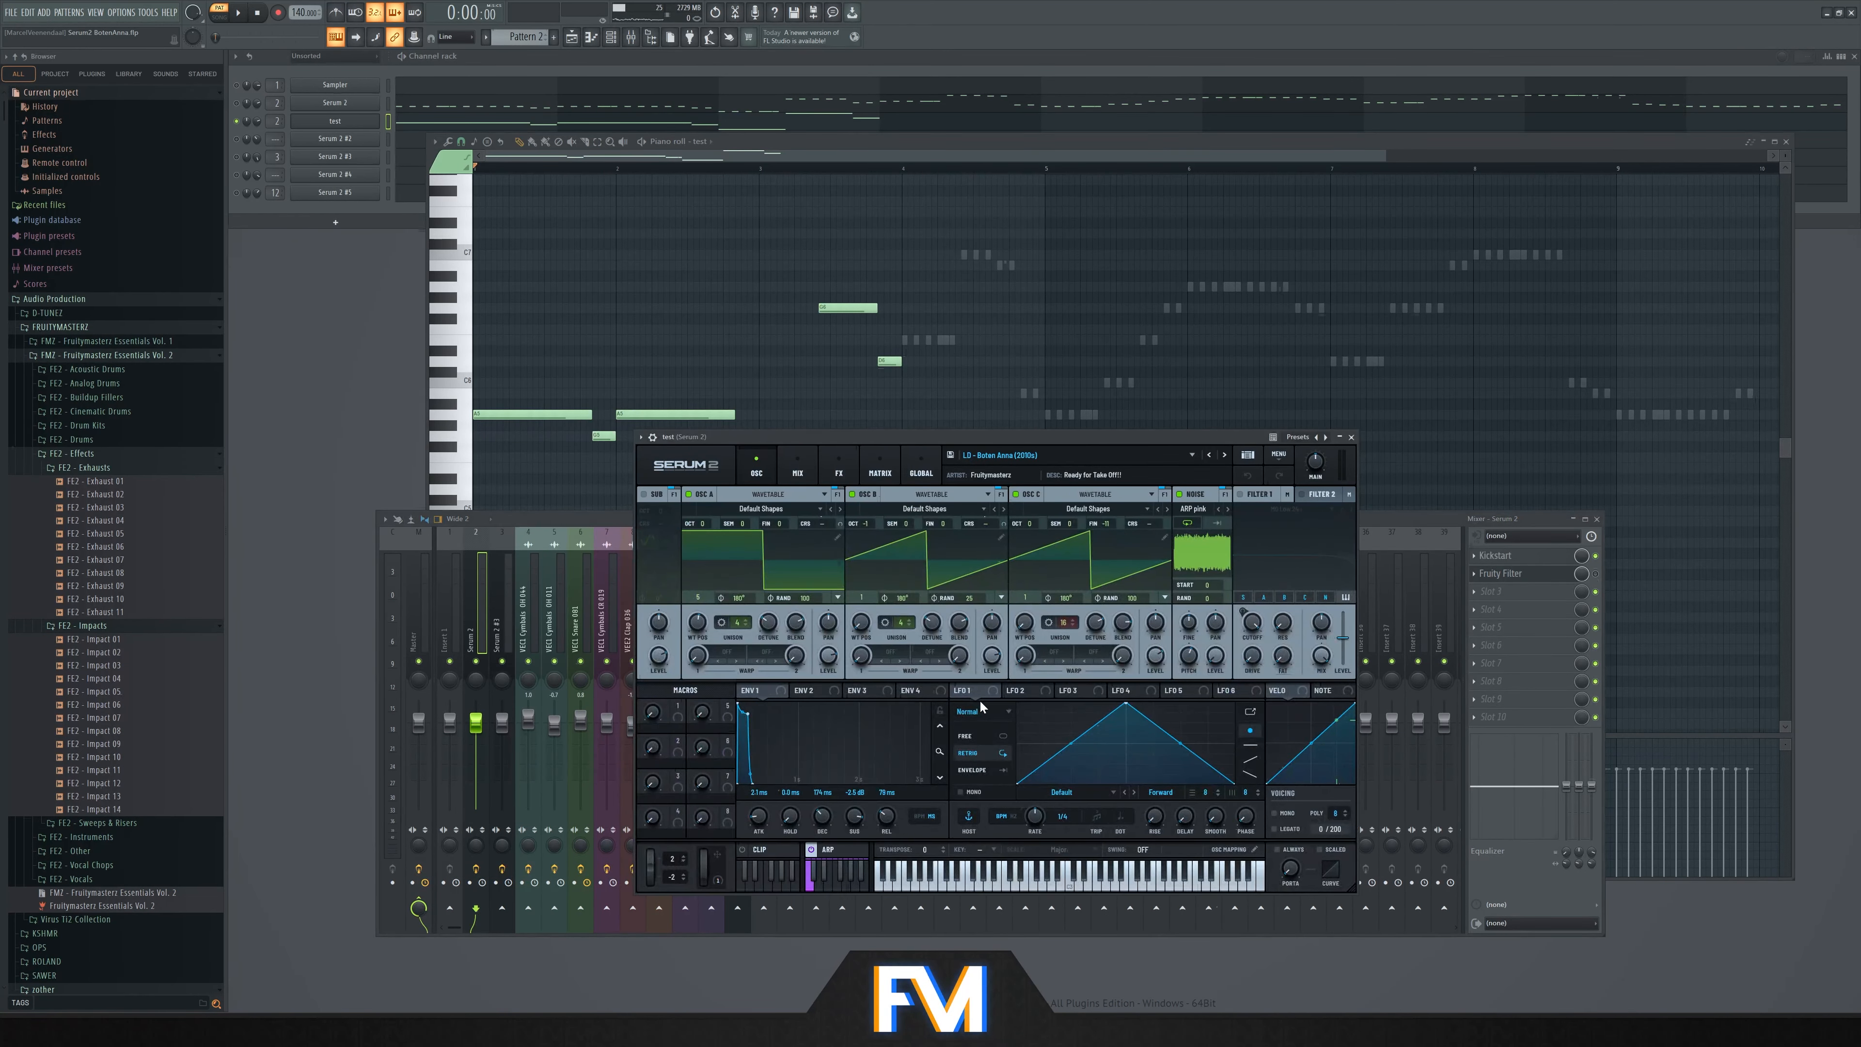
Switch off Filter 1, open the arpeggiator's pattern editor and play the test channel through the arpeggio pattern
left_click(1240, 495)
left_click(843, 852)
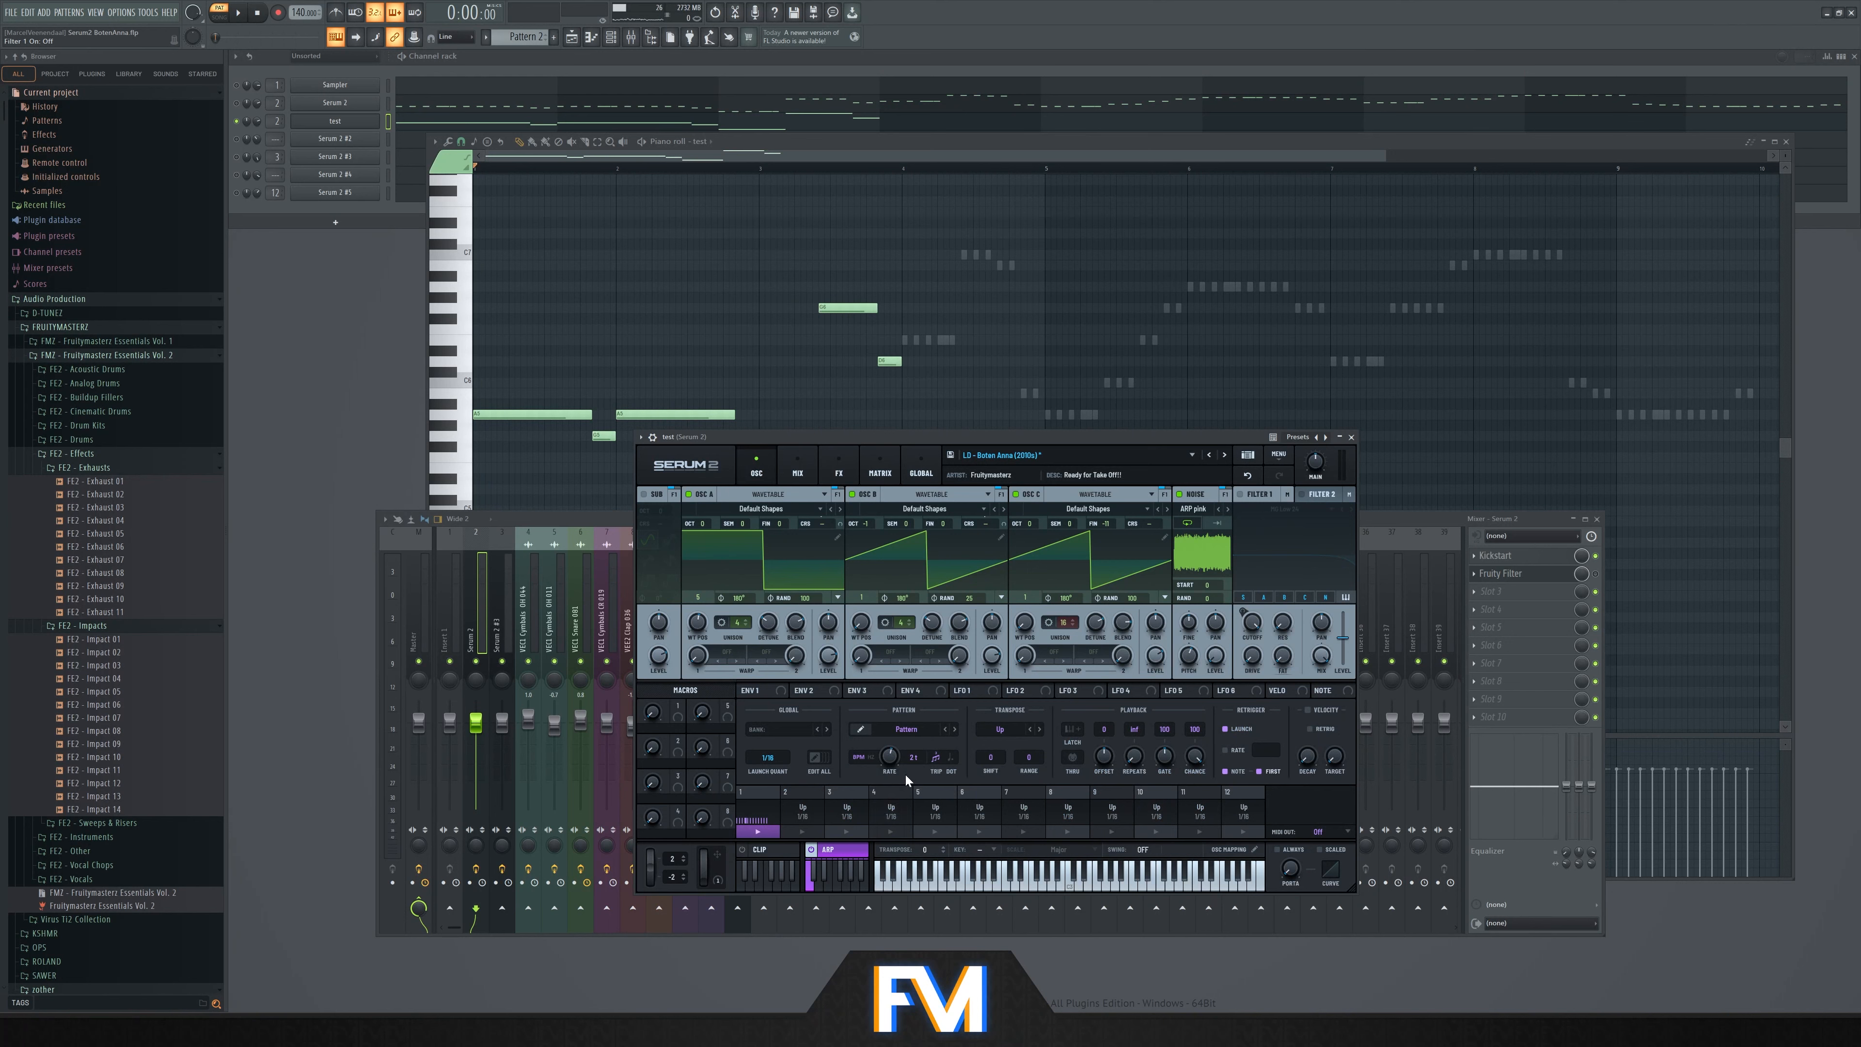
left_click(862, 728)
key("space")
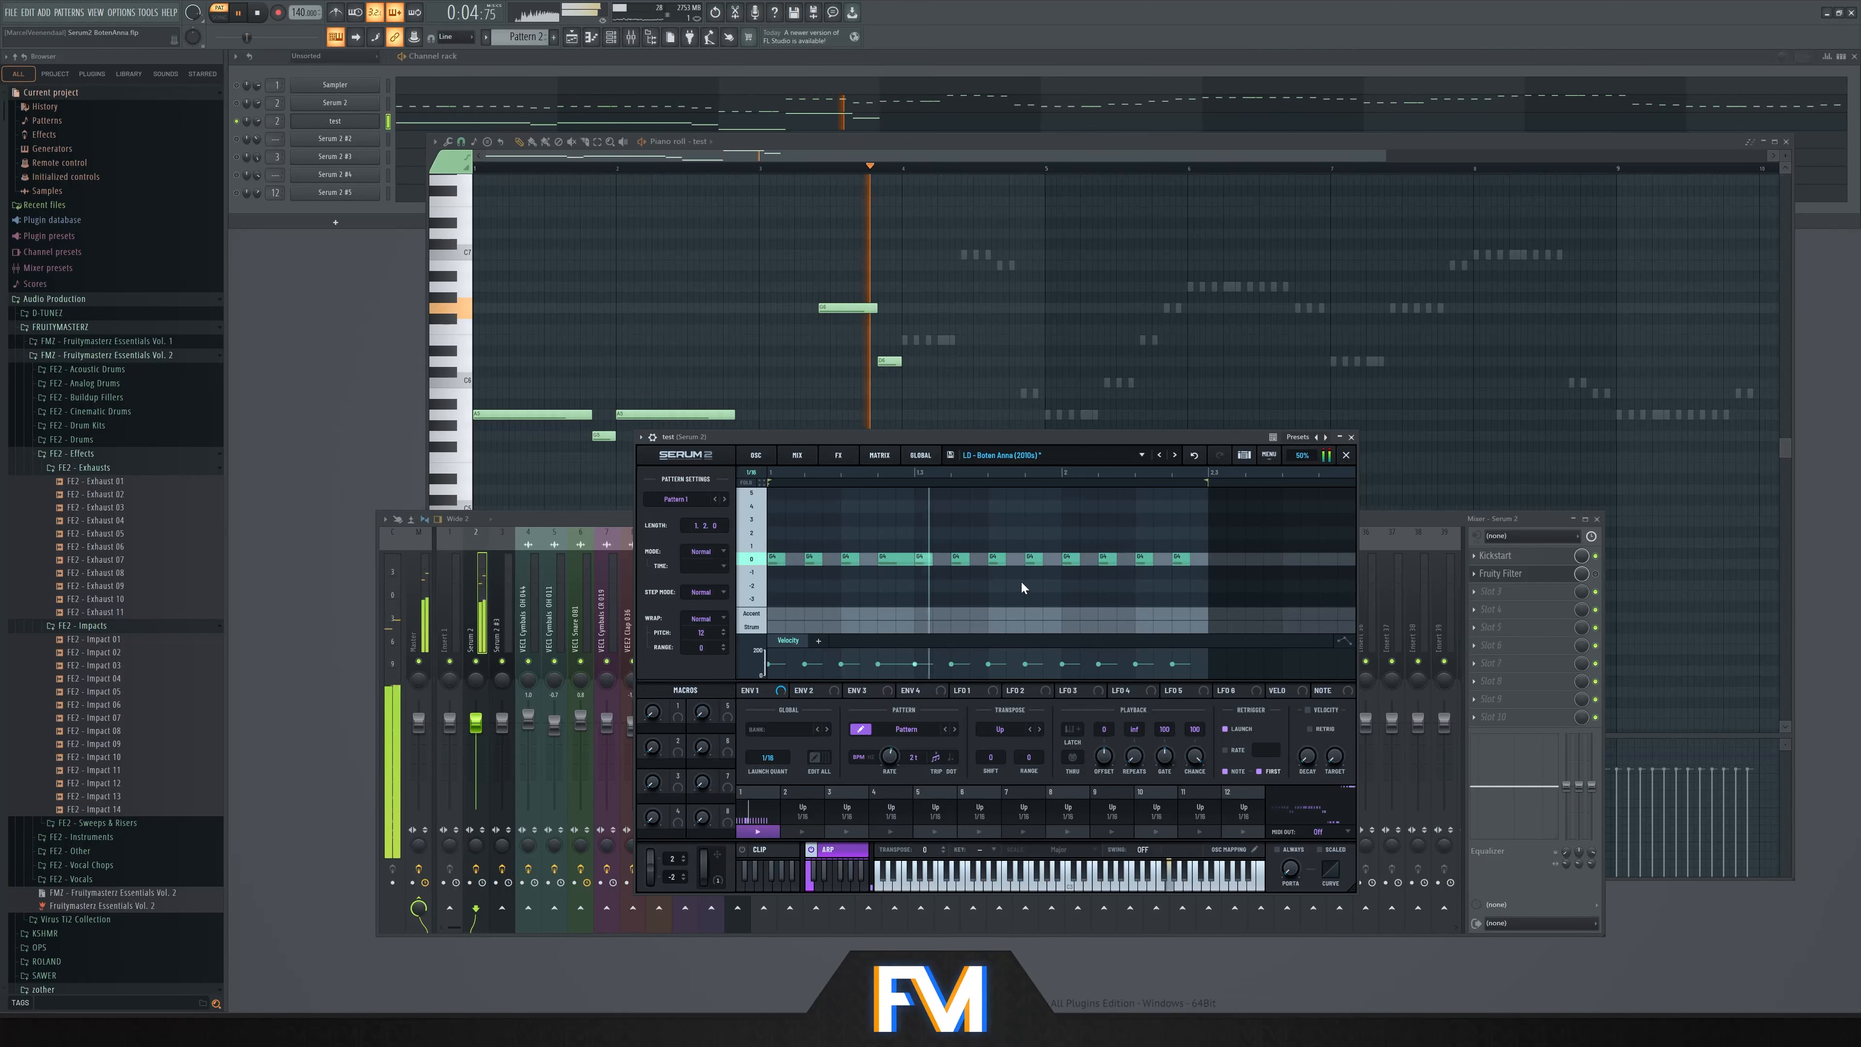
key("space")
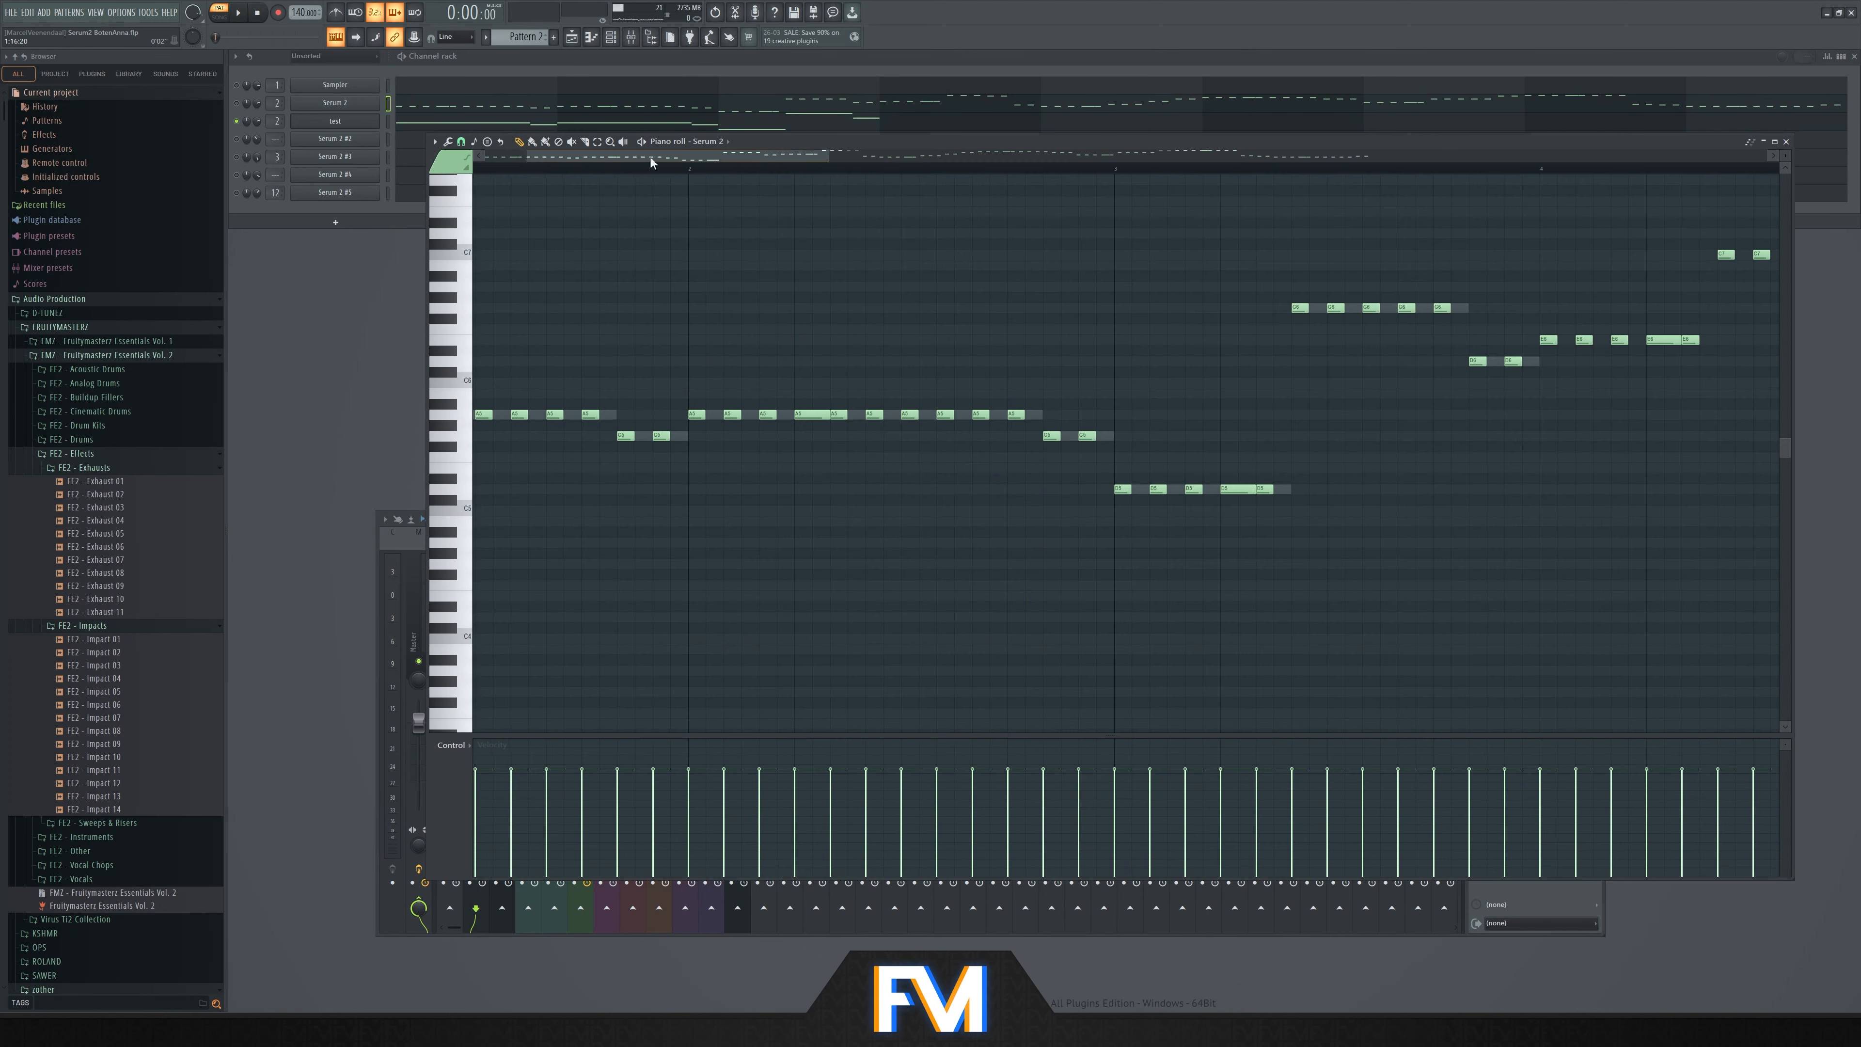
Select and play the first bar of the Serum 2 melody in Pattern 2, then re-enable the muted channels
scroll(543, 166, "down", 2)
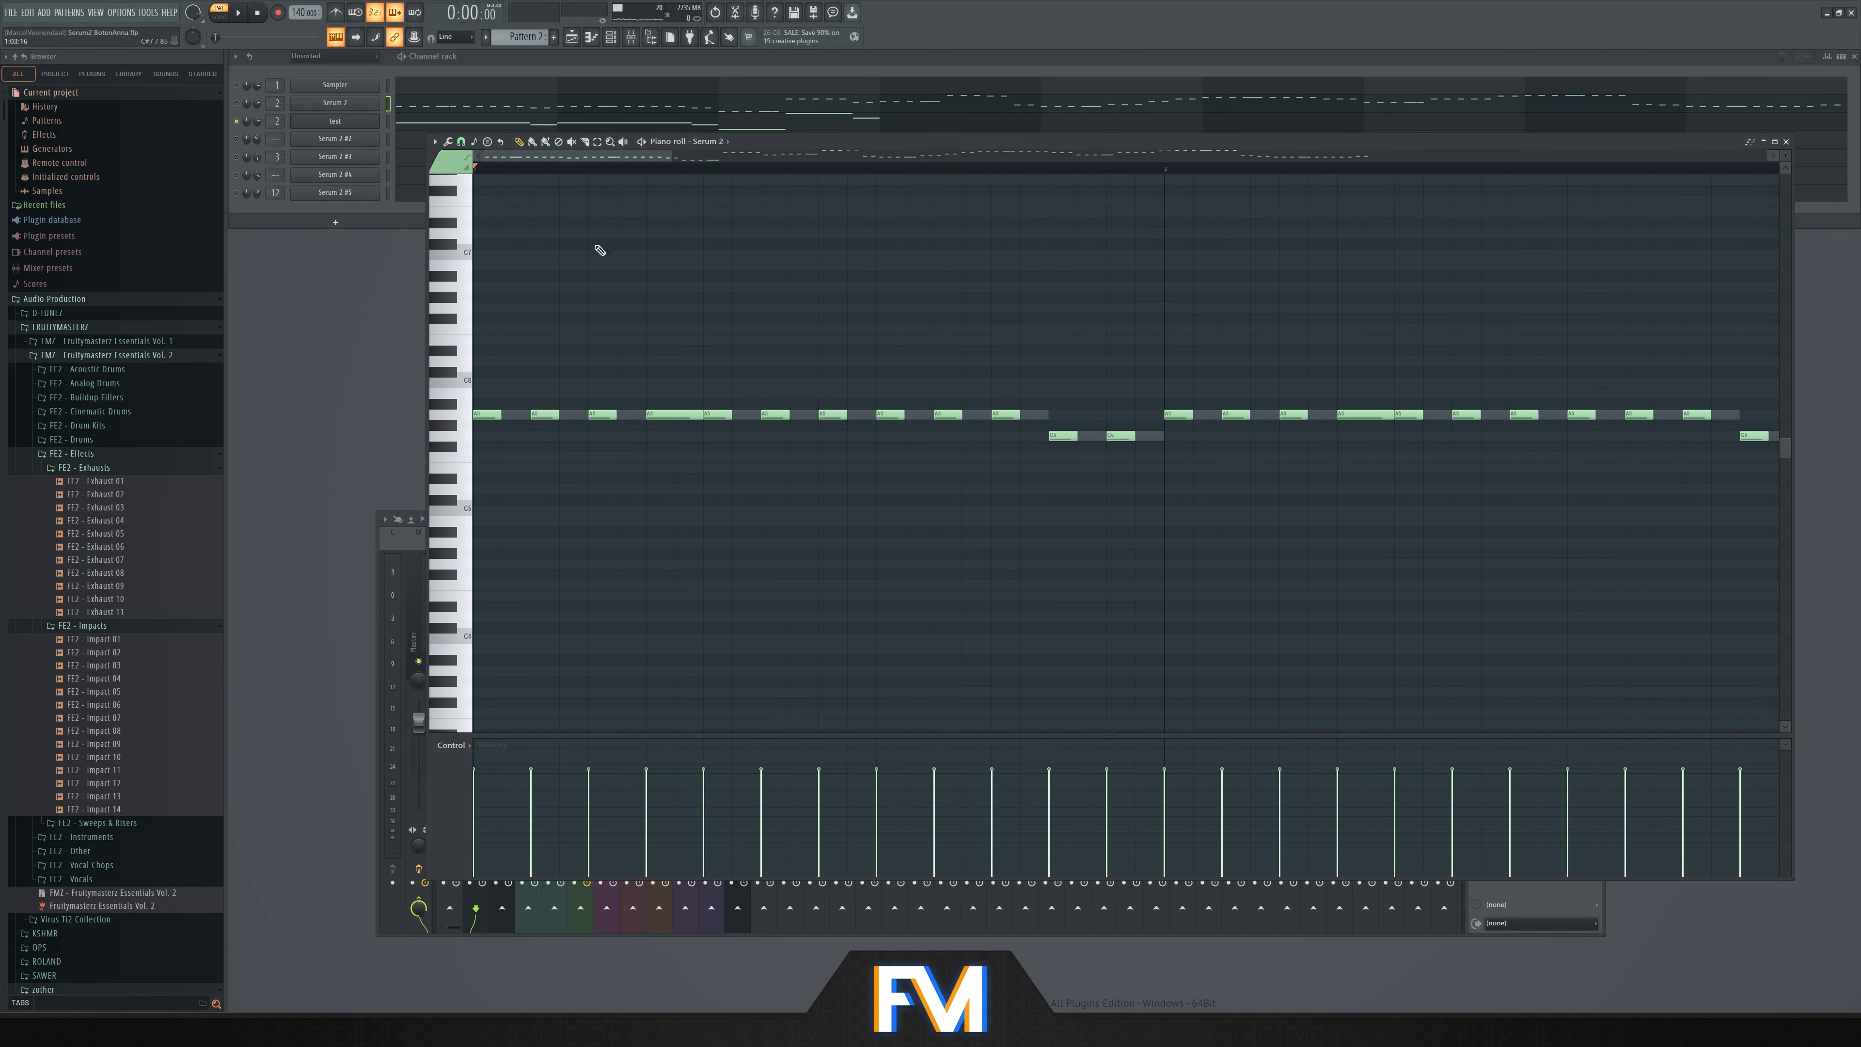
double_click(1149, 170)
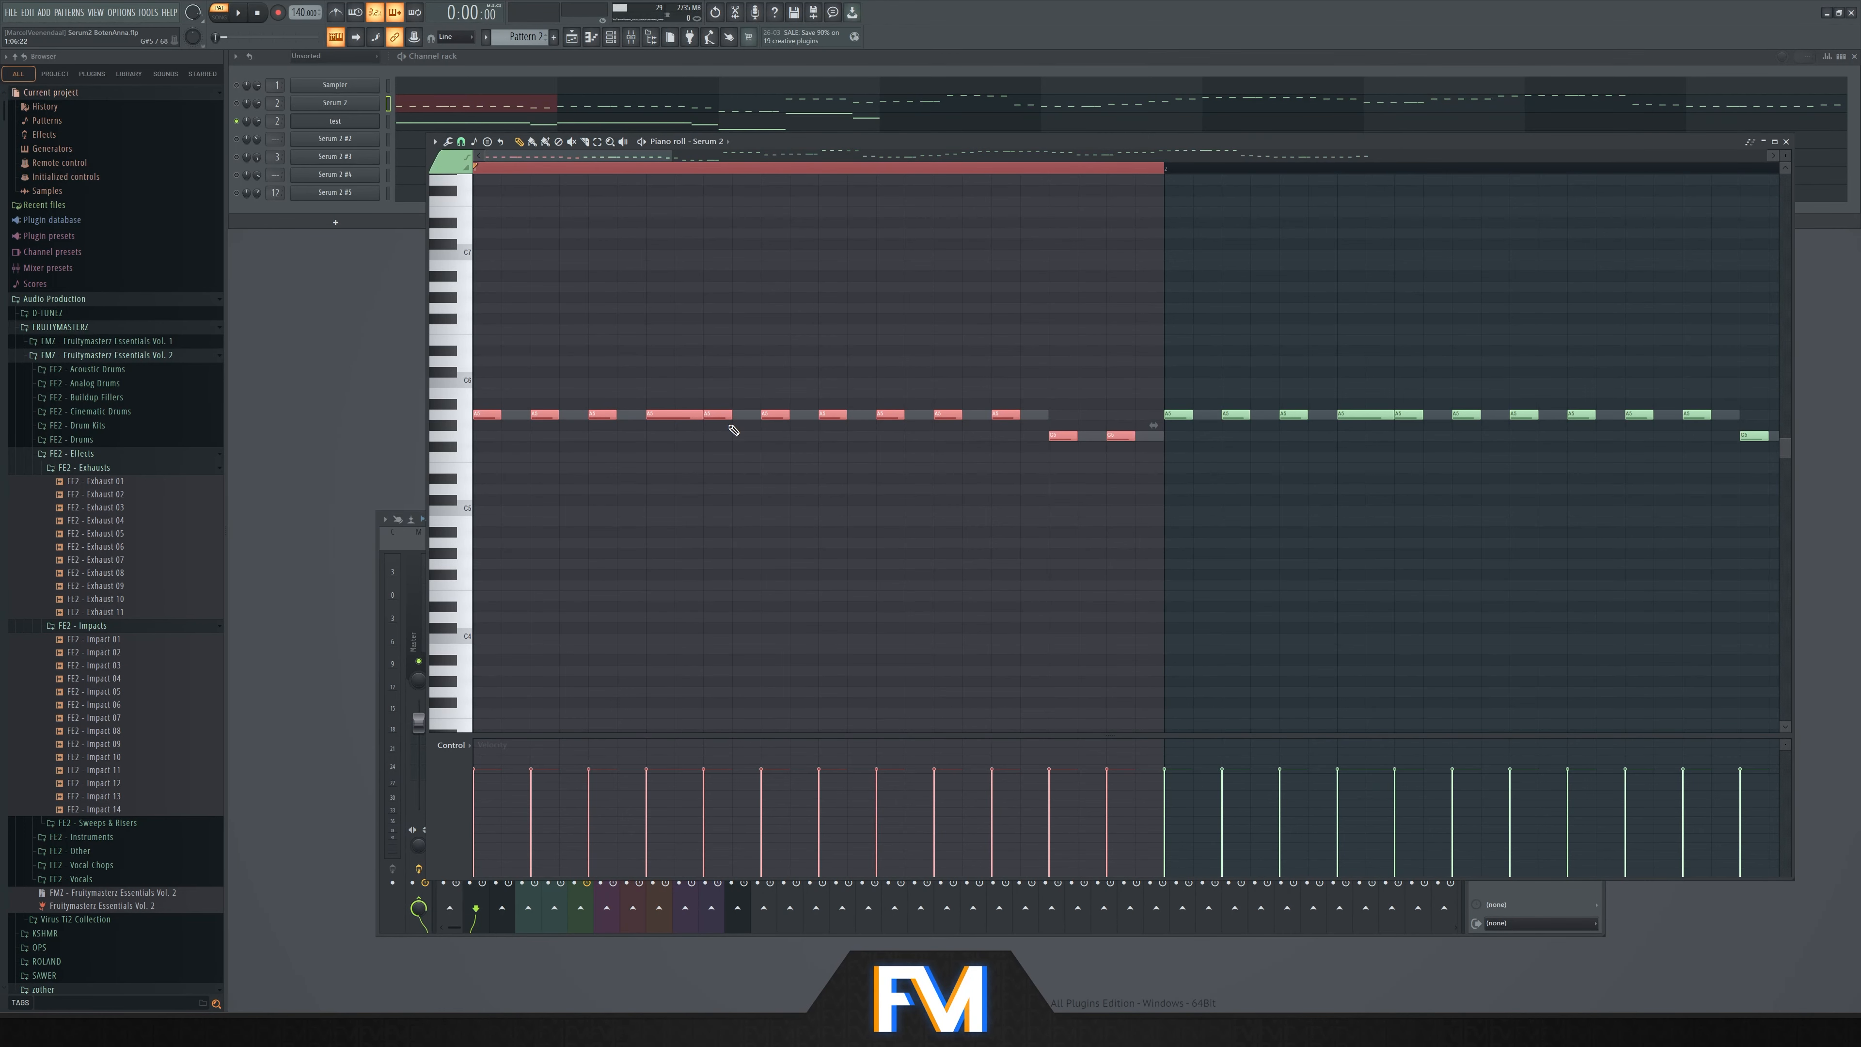
key("space")
key("space")
left_click(241, 128)
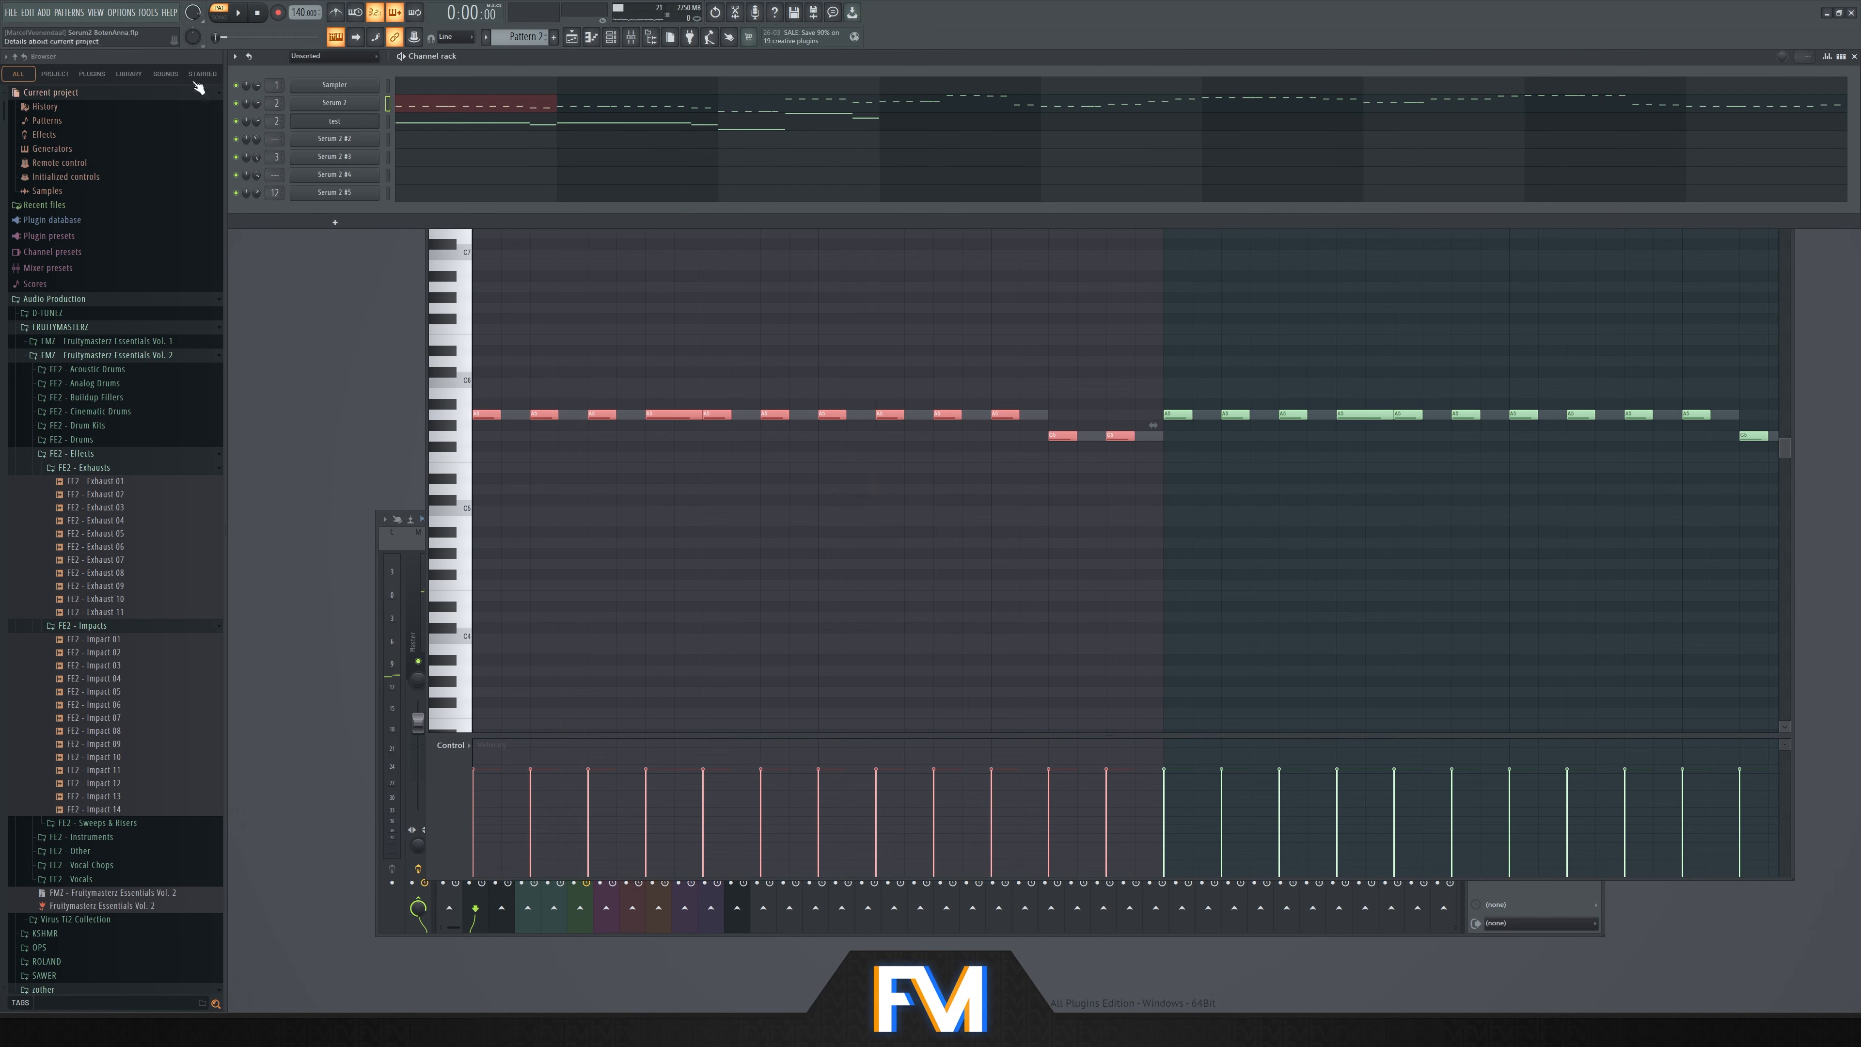
Show the playlist arrangement, switch to Pattern 4 and play the Serum 2 #3 notes in the piano roll
left_click(95, 11)
left_click(107, 37)
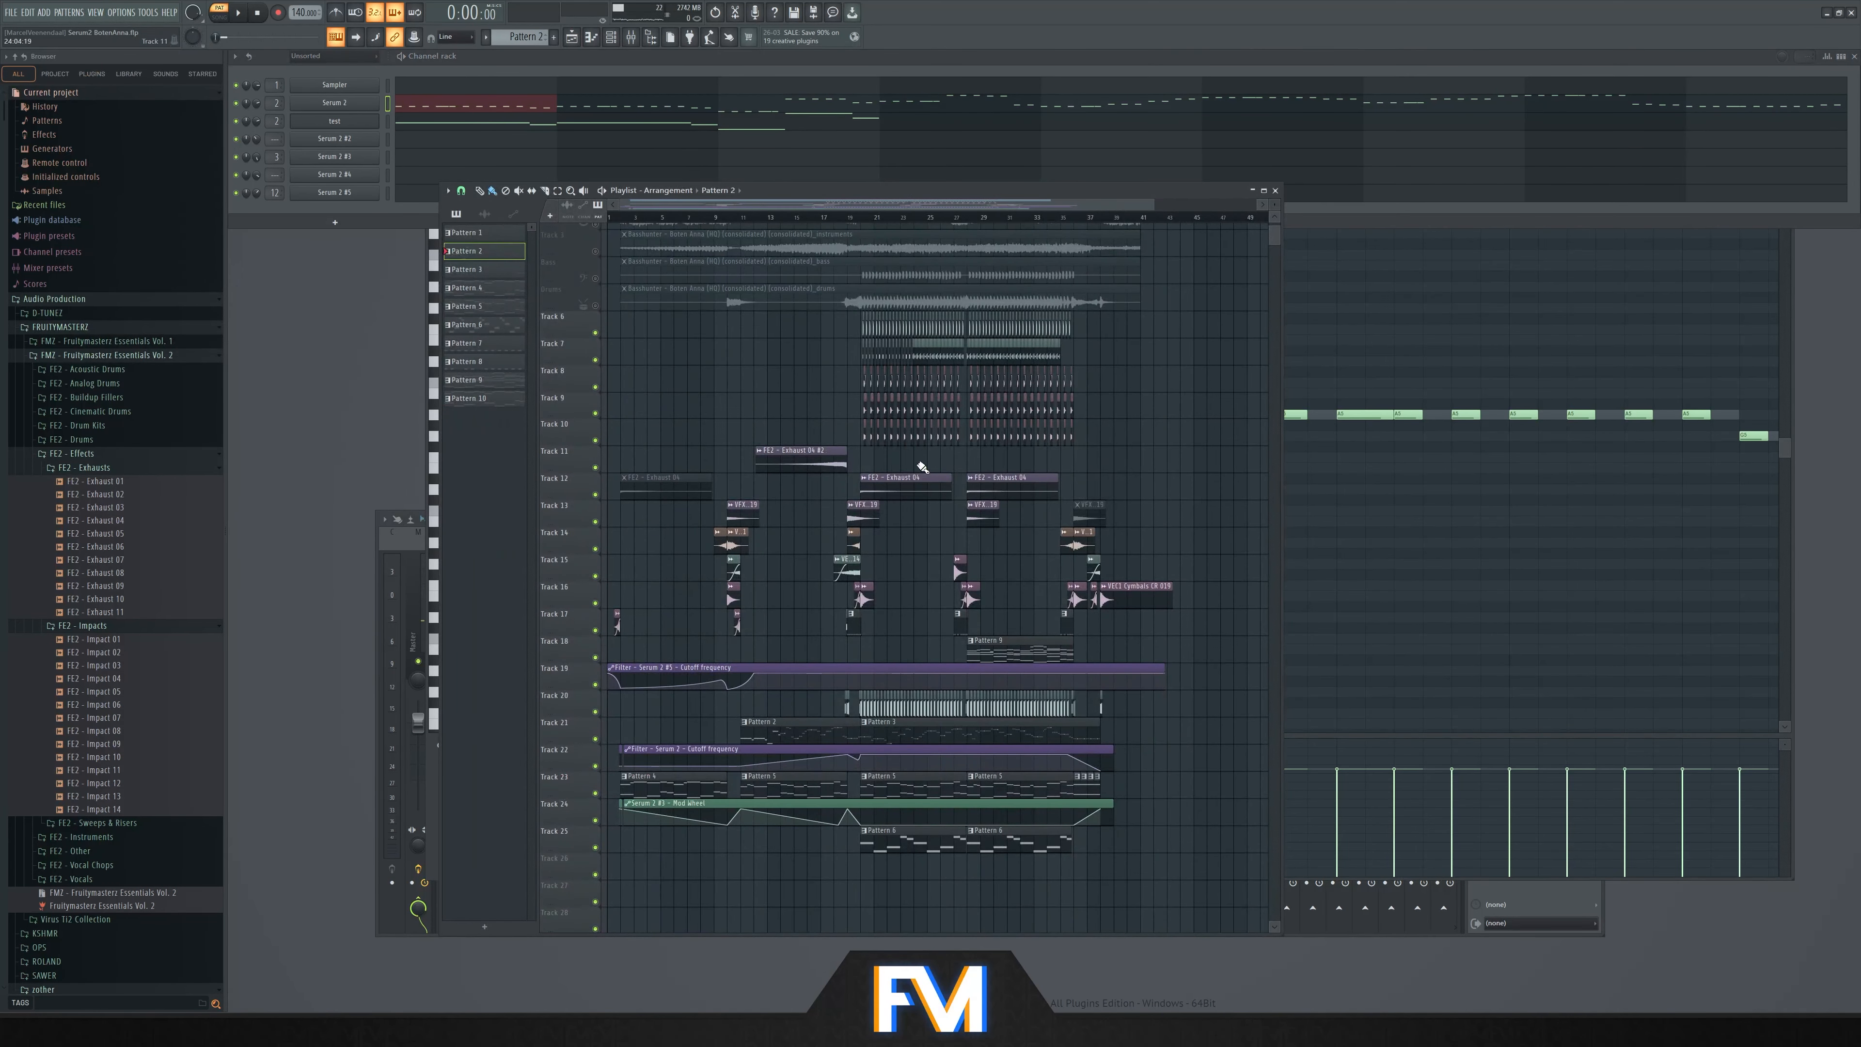
left_click(593, 57)
scroll(526, 36, "down", 2)
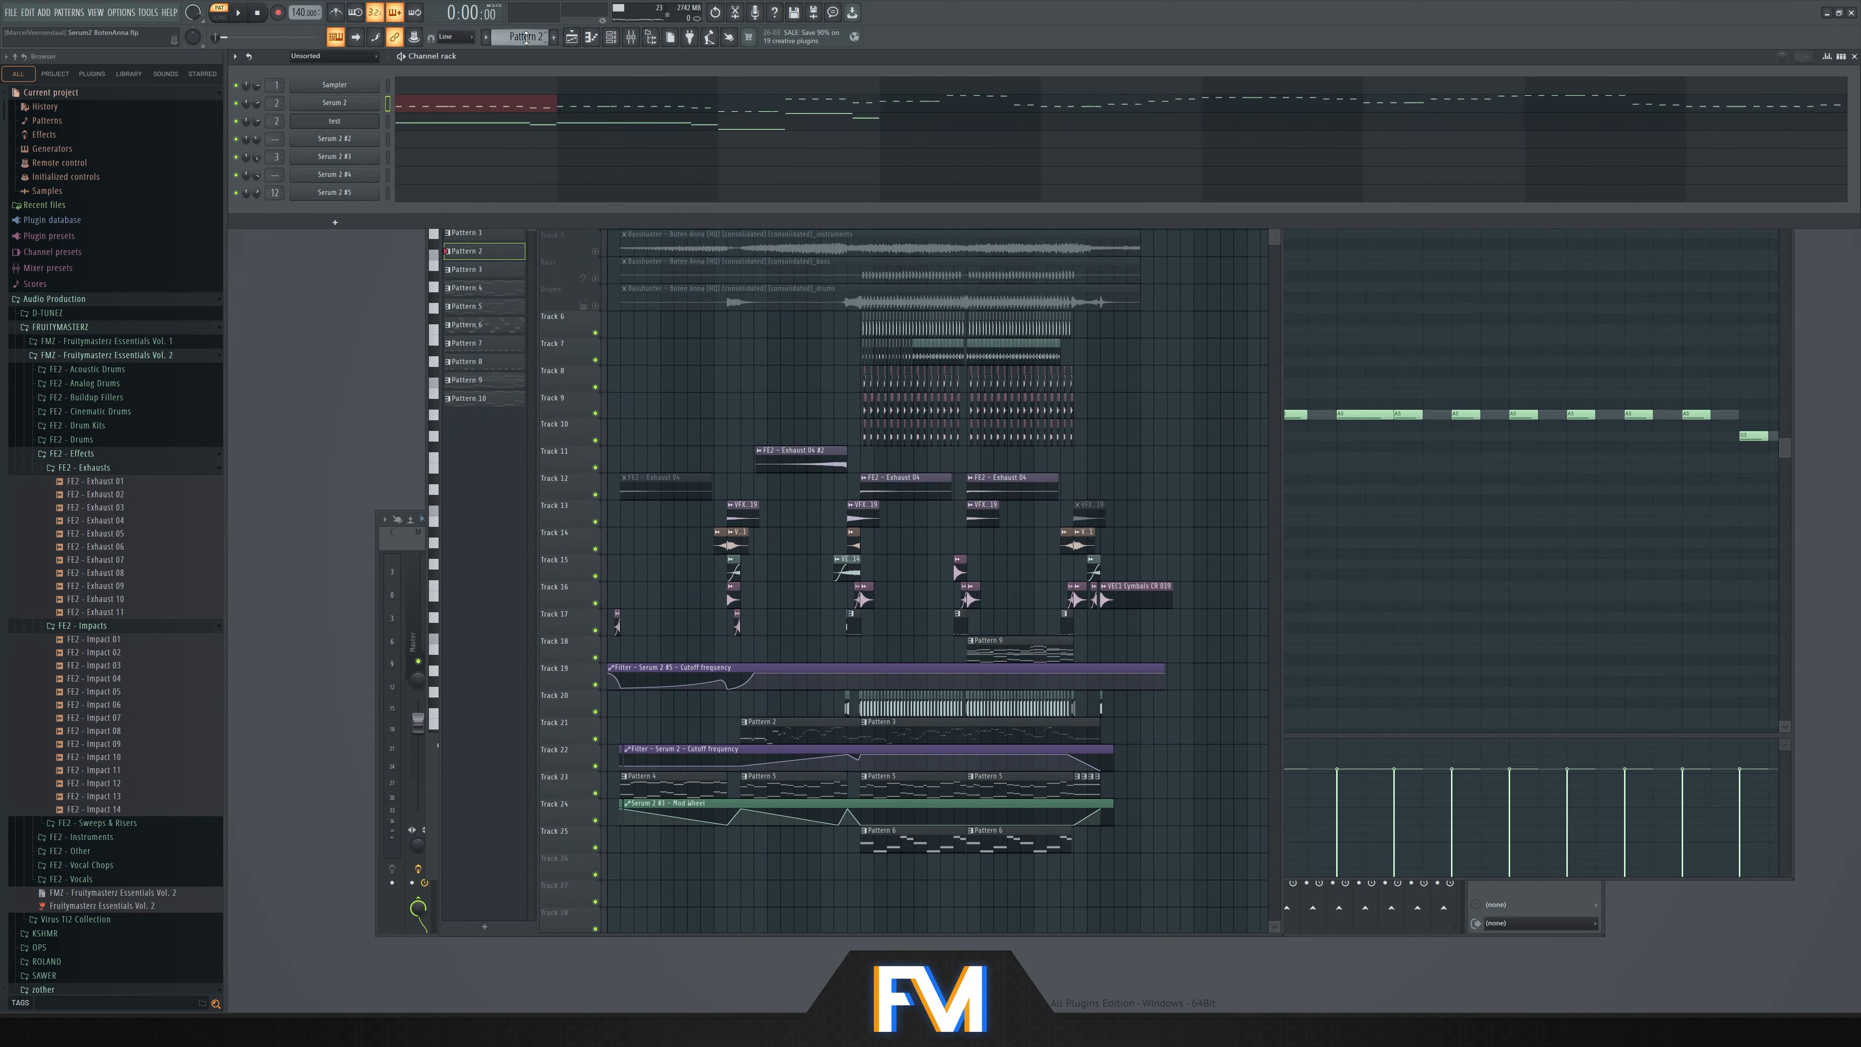
left_click(226, 17)
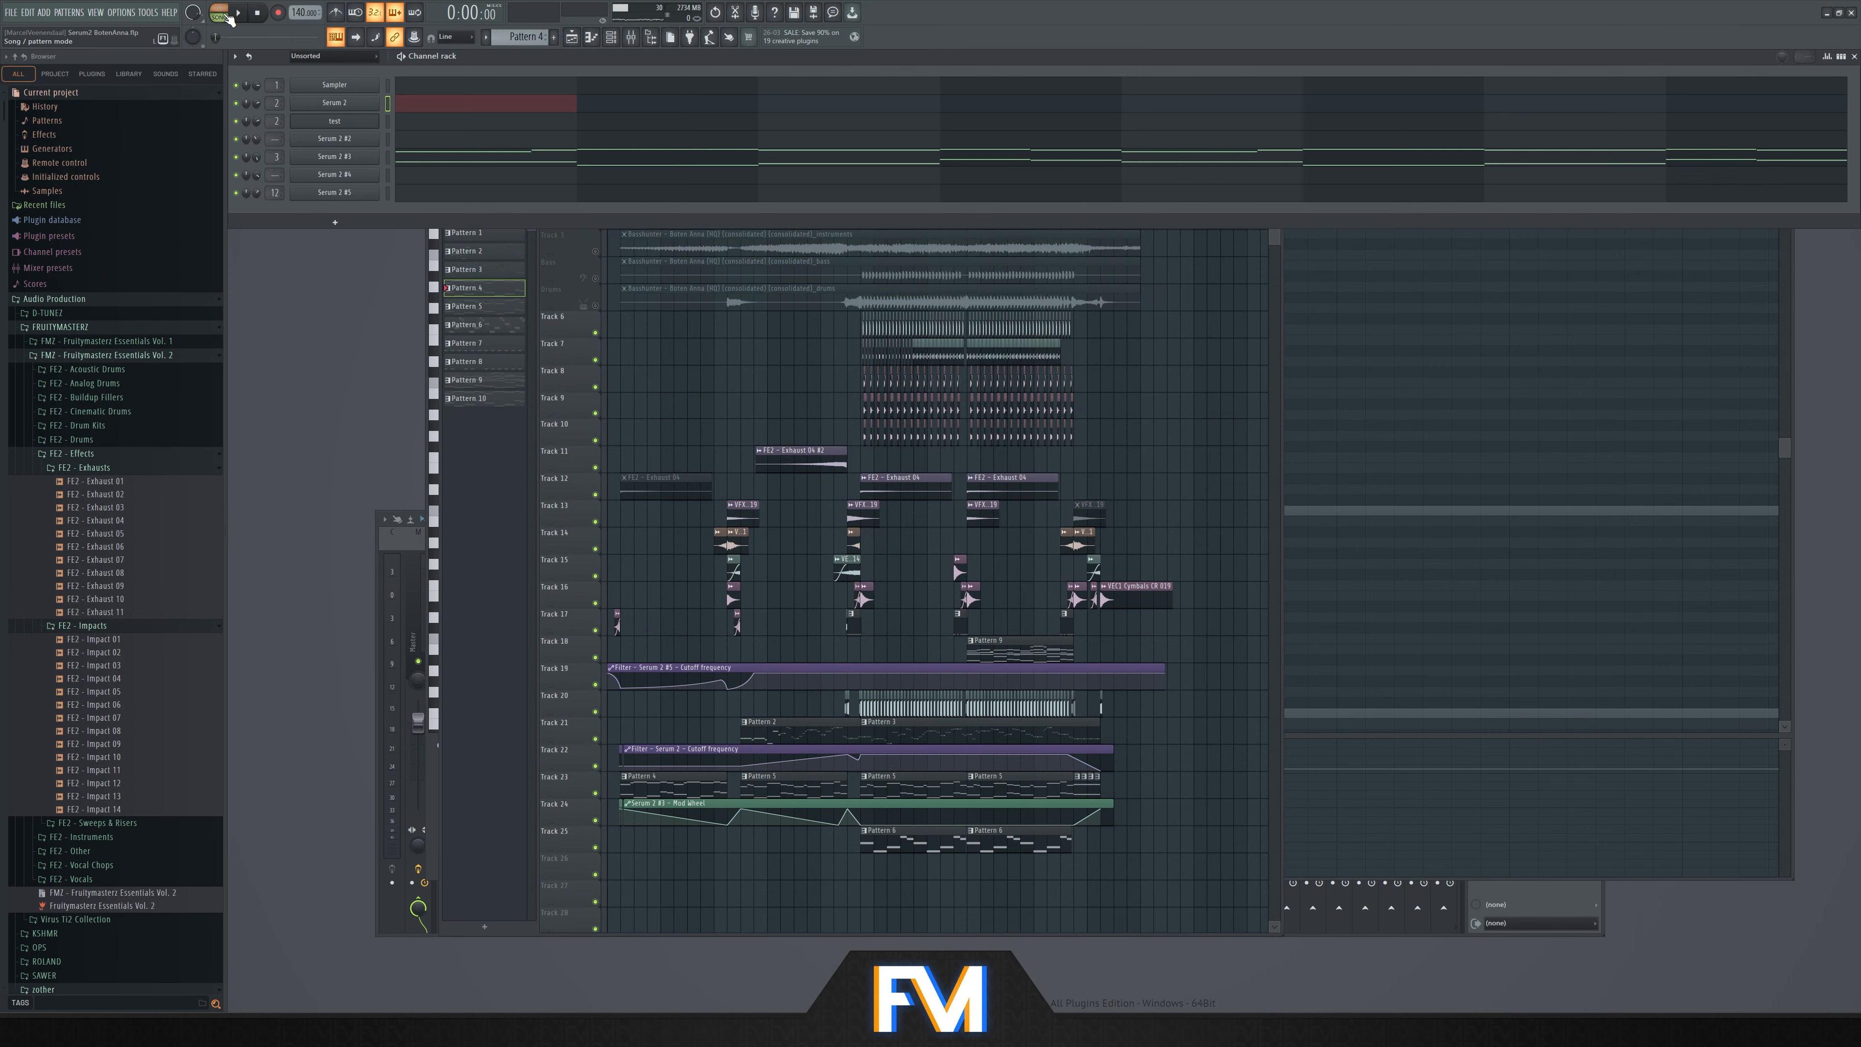
key("F7")
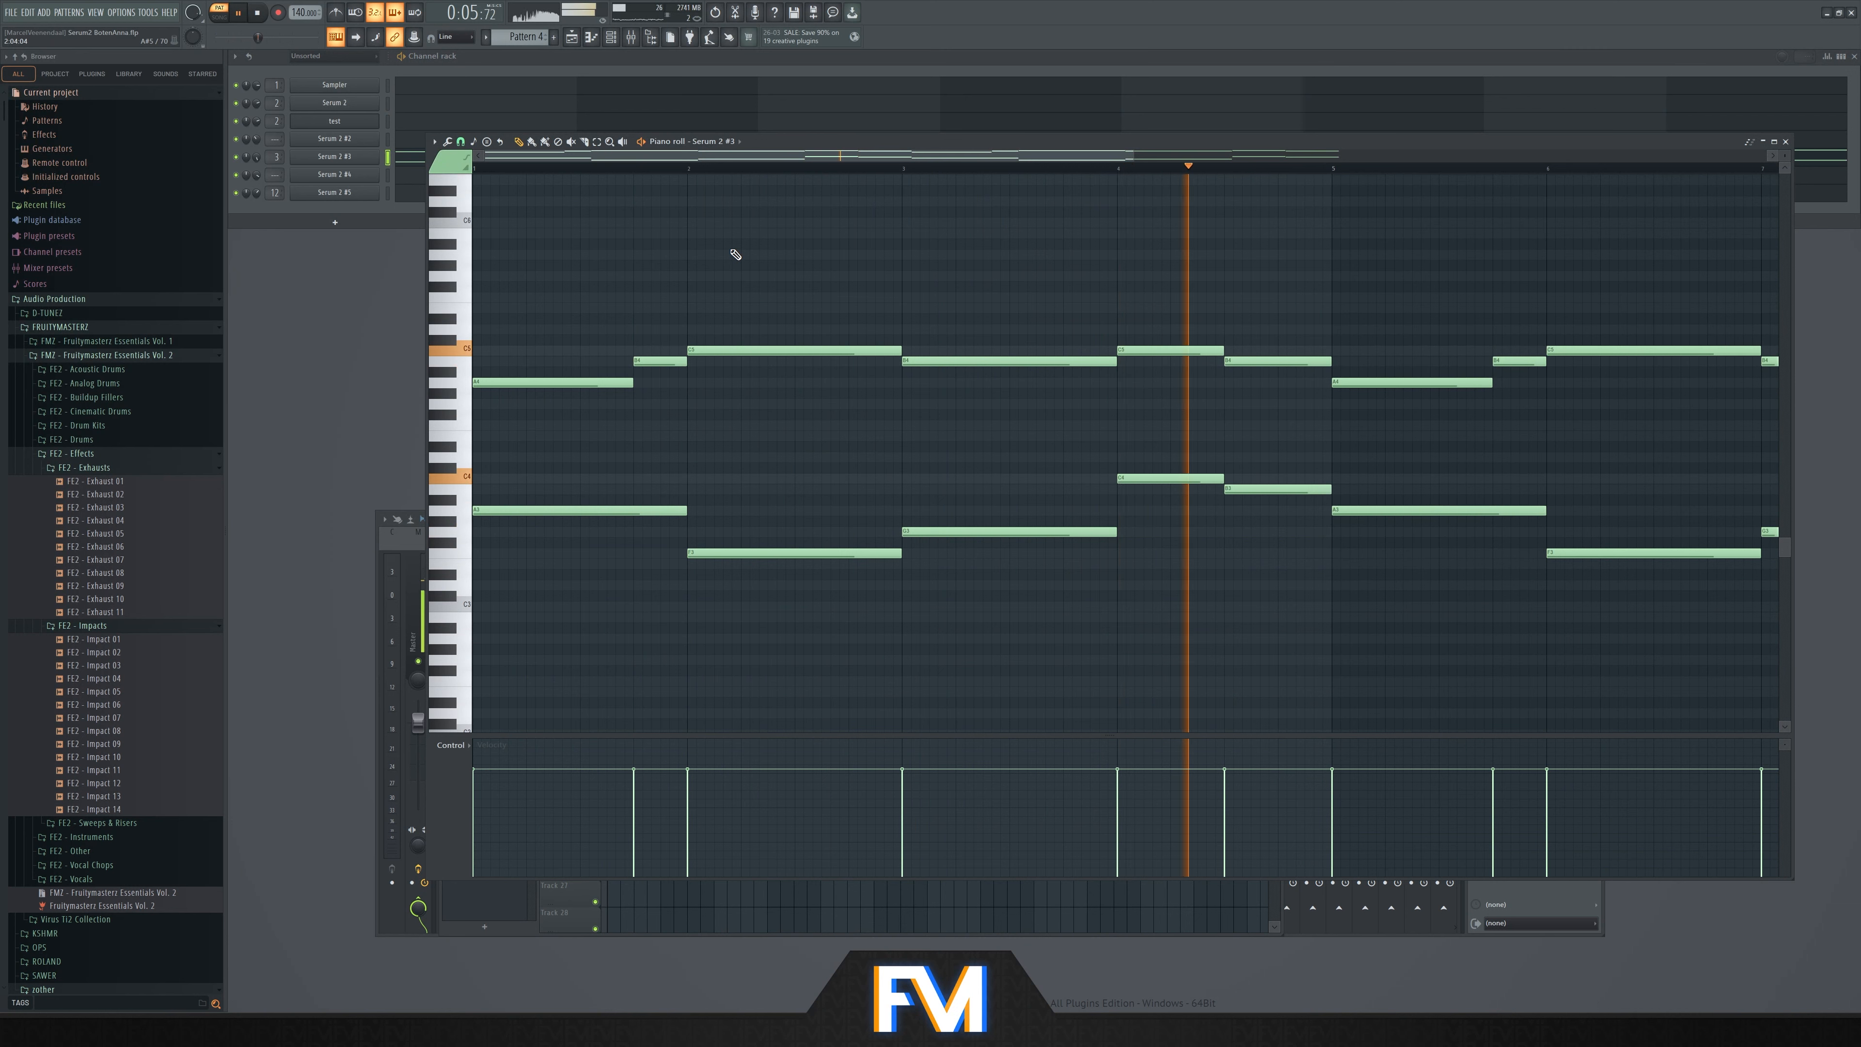
key("space")
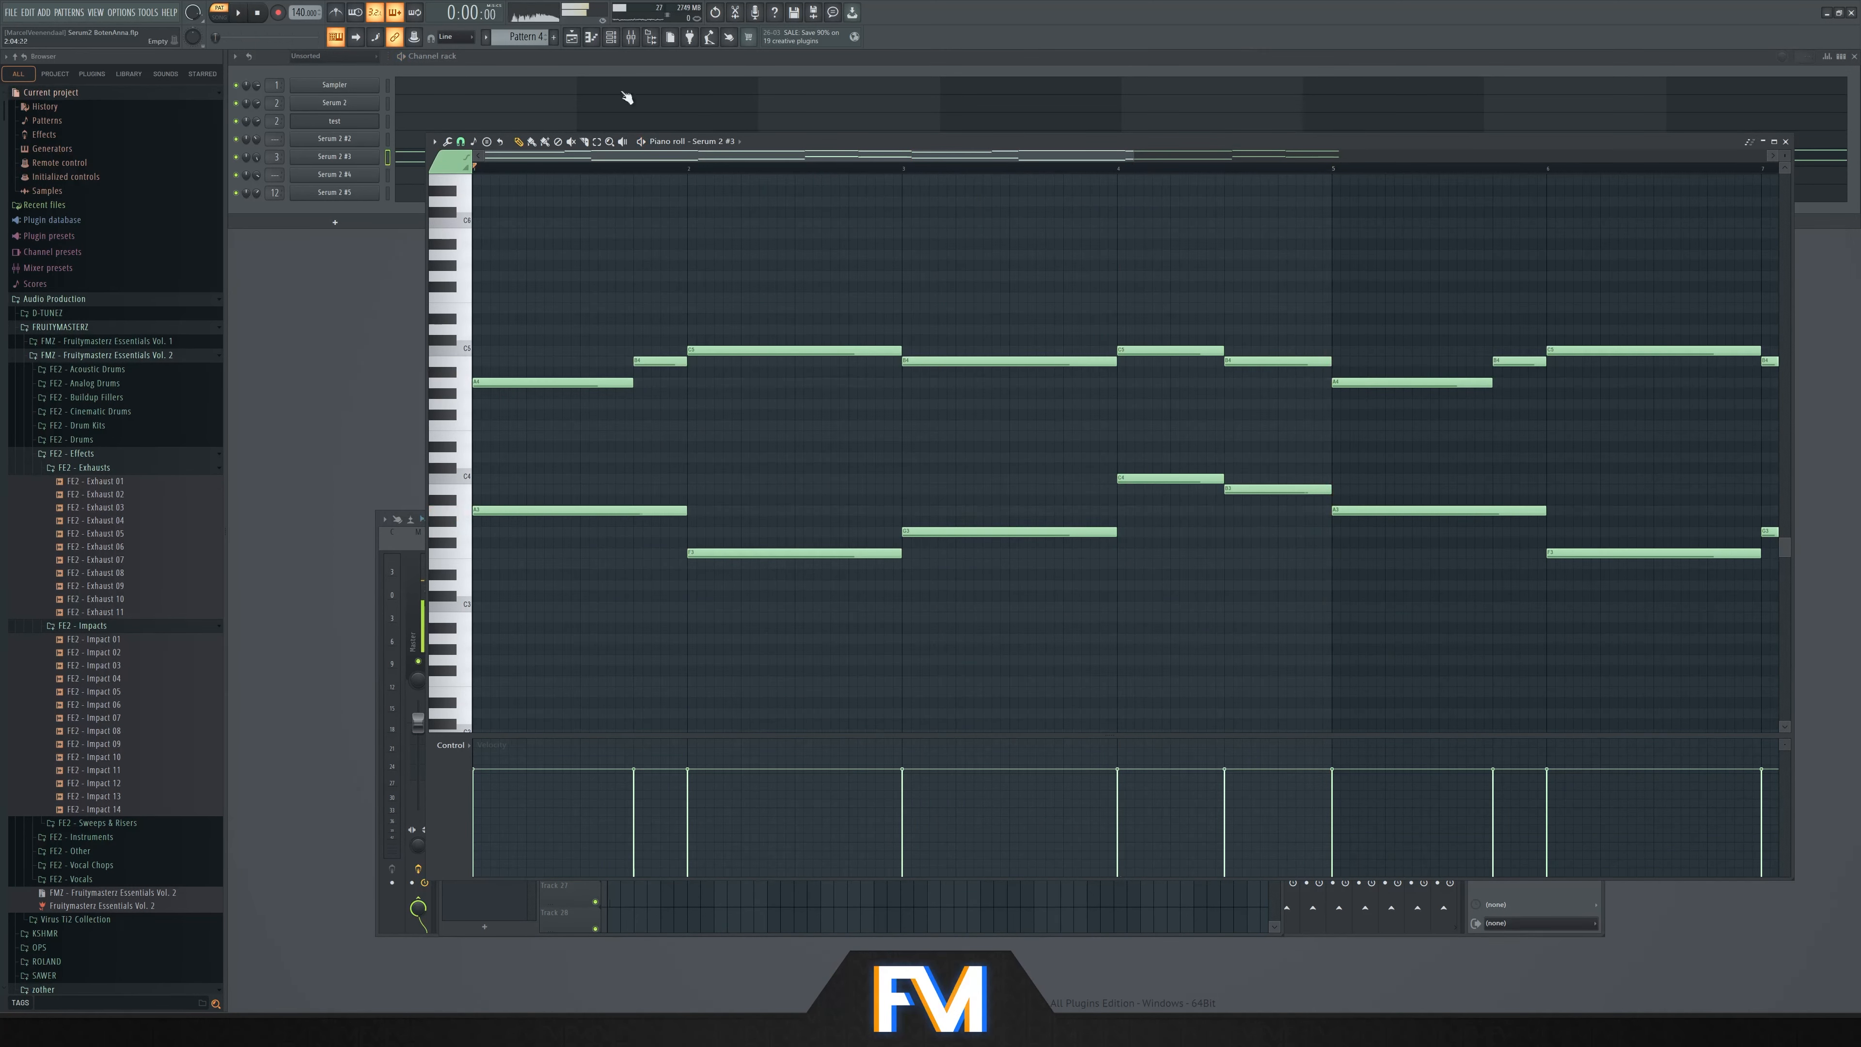
Switch to Pattern 6 and play the Serum 2 #4 bass notes in the piano roll
left_click(621, 62)
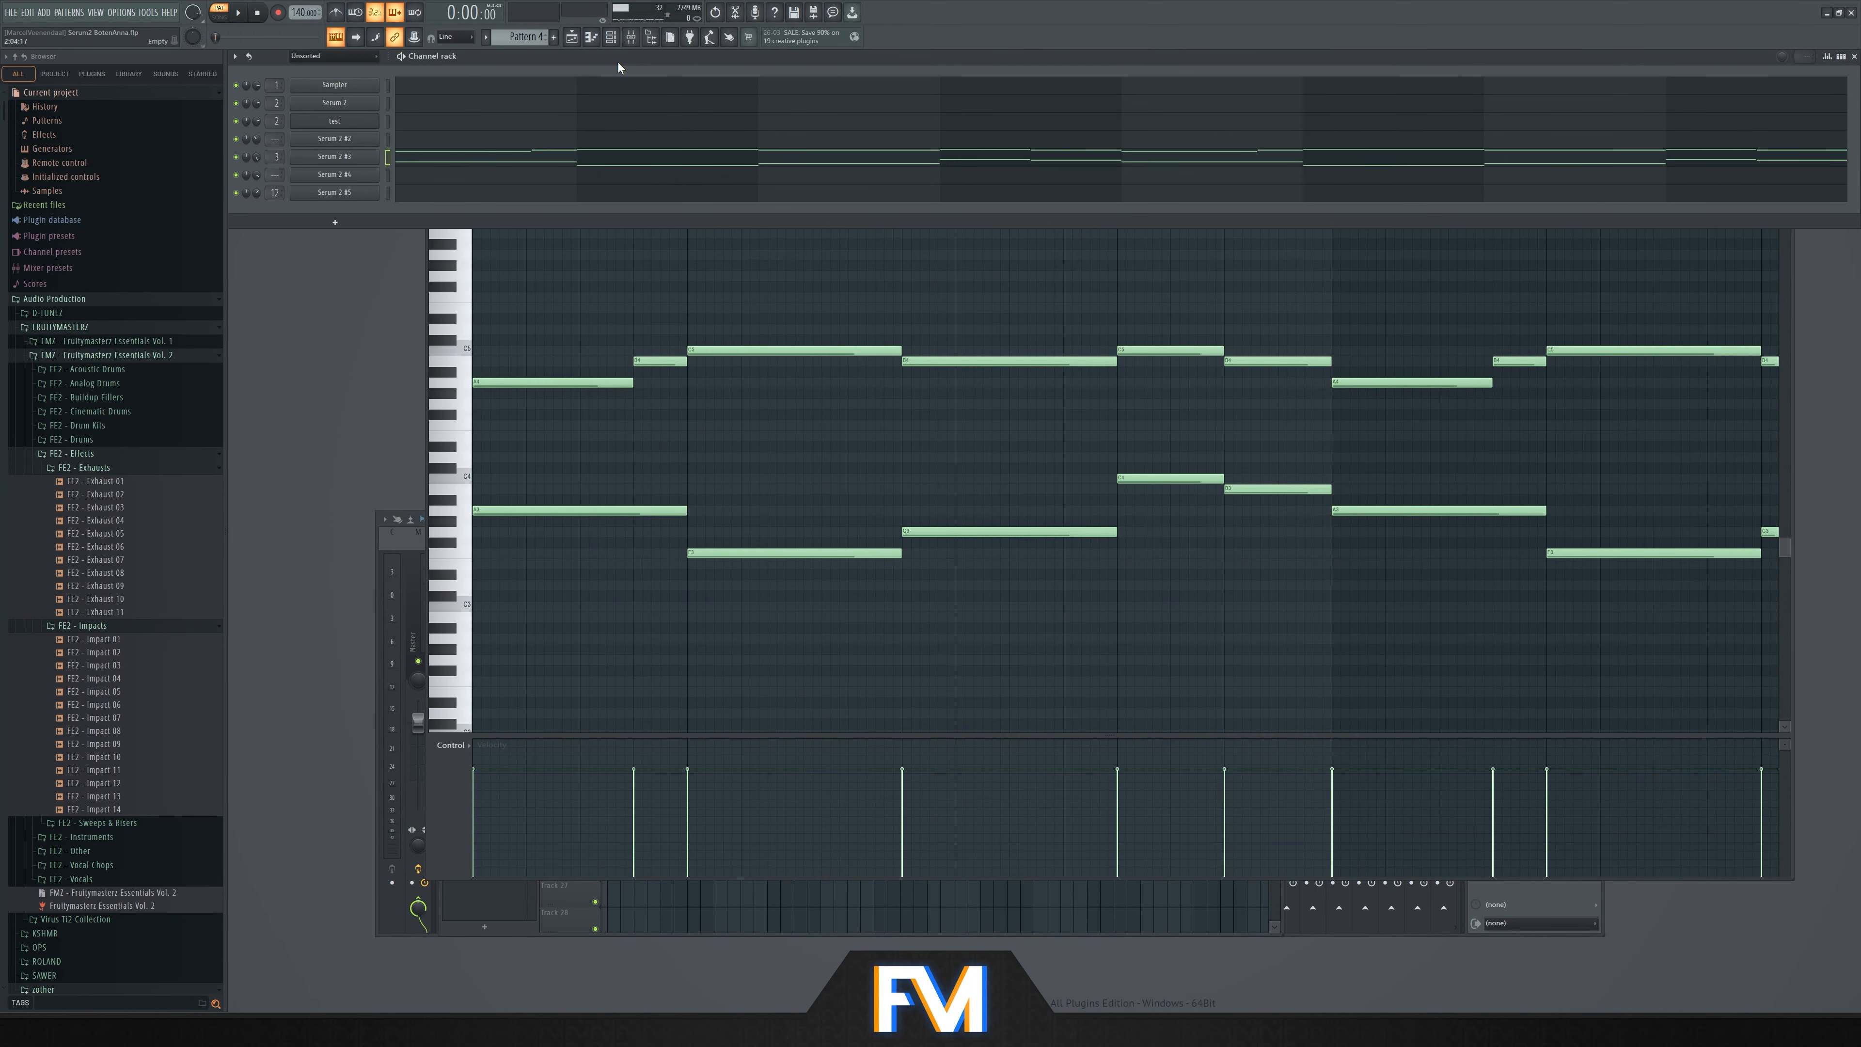
scroll(537, 41, "down", 2)
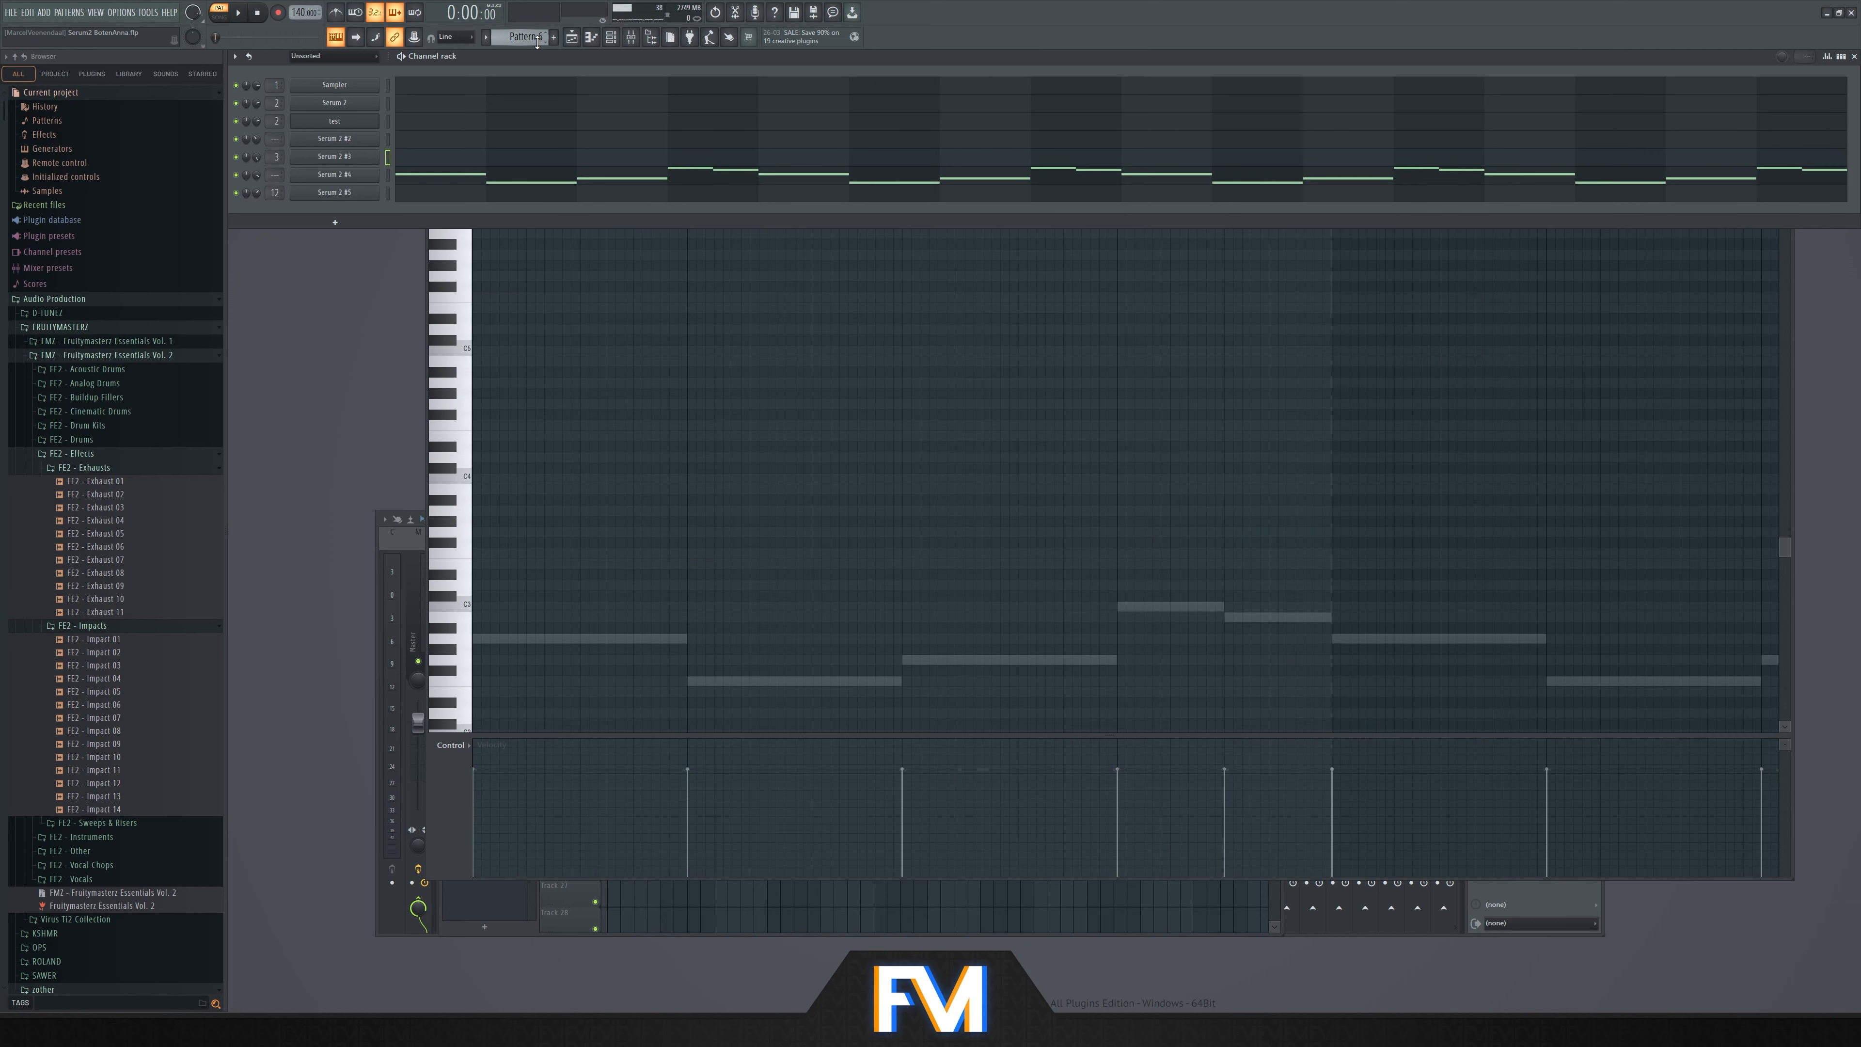
left_click(439, 178)
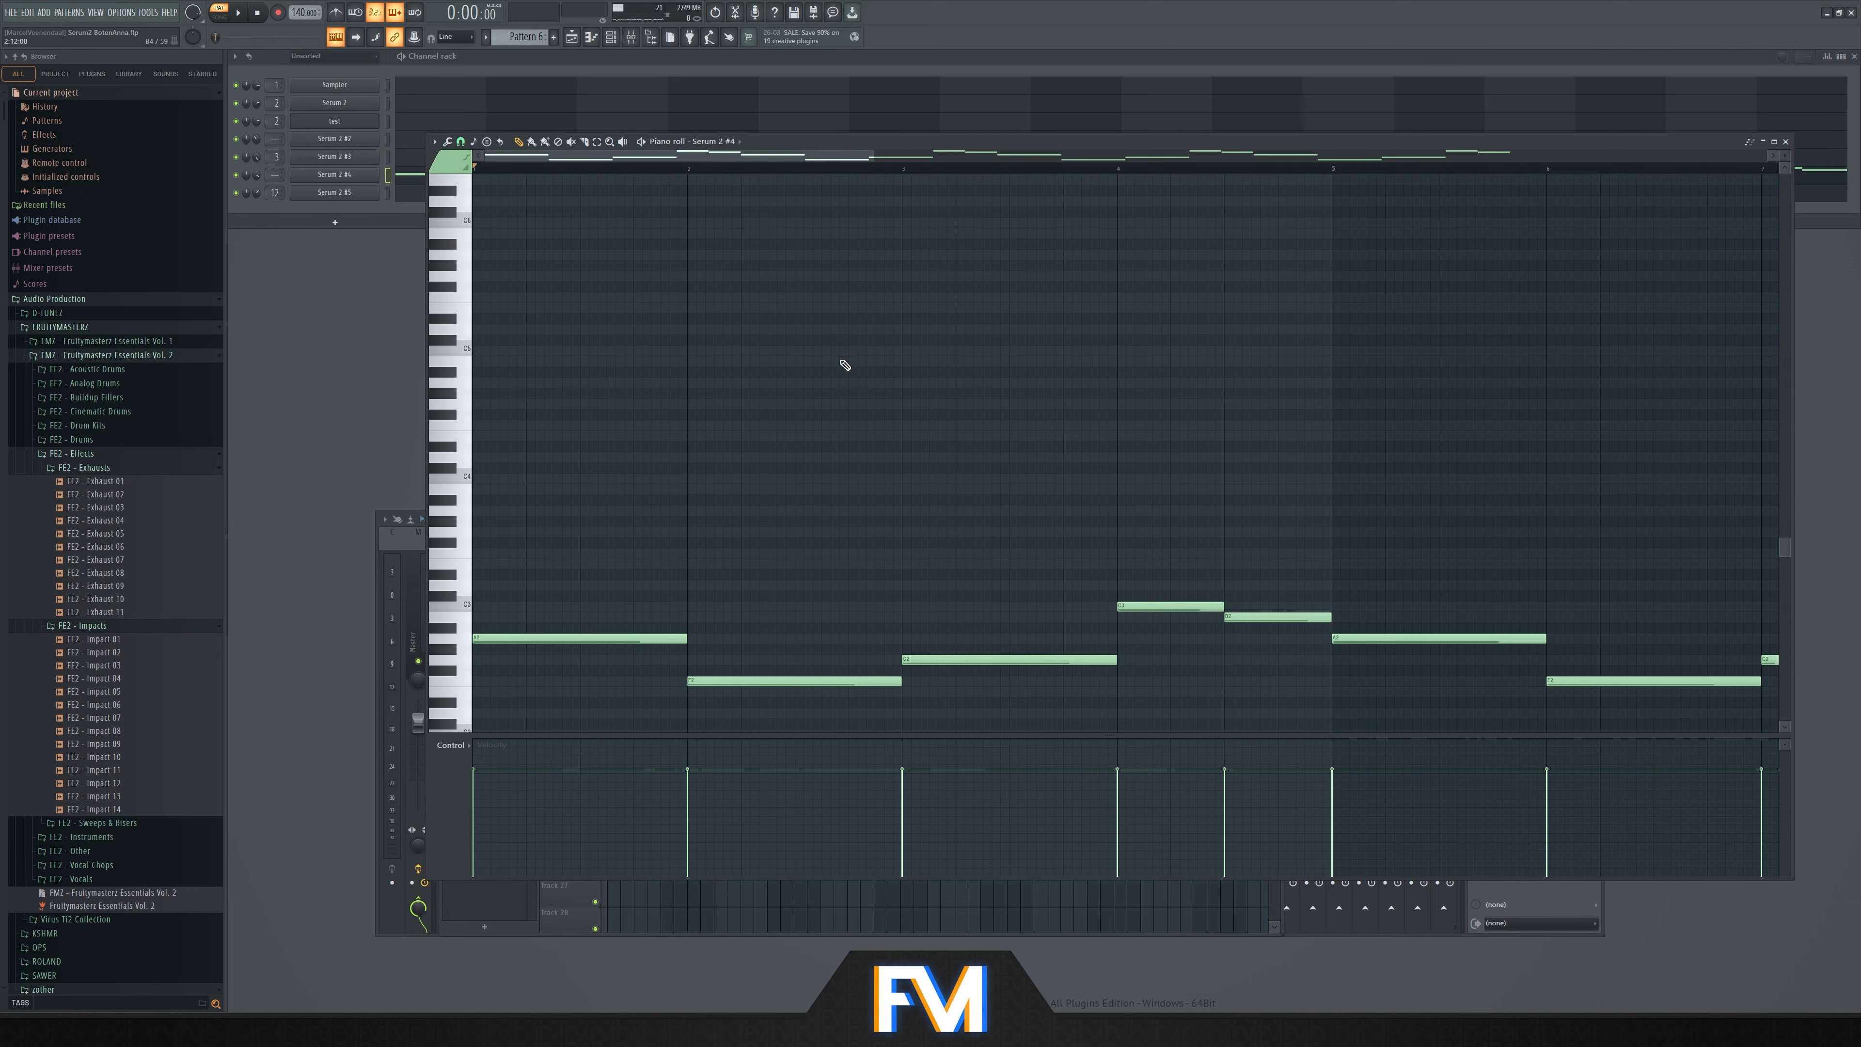
scroll(843, 362, "down", 3)
key("space")
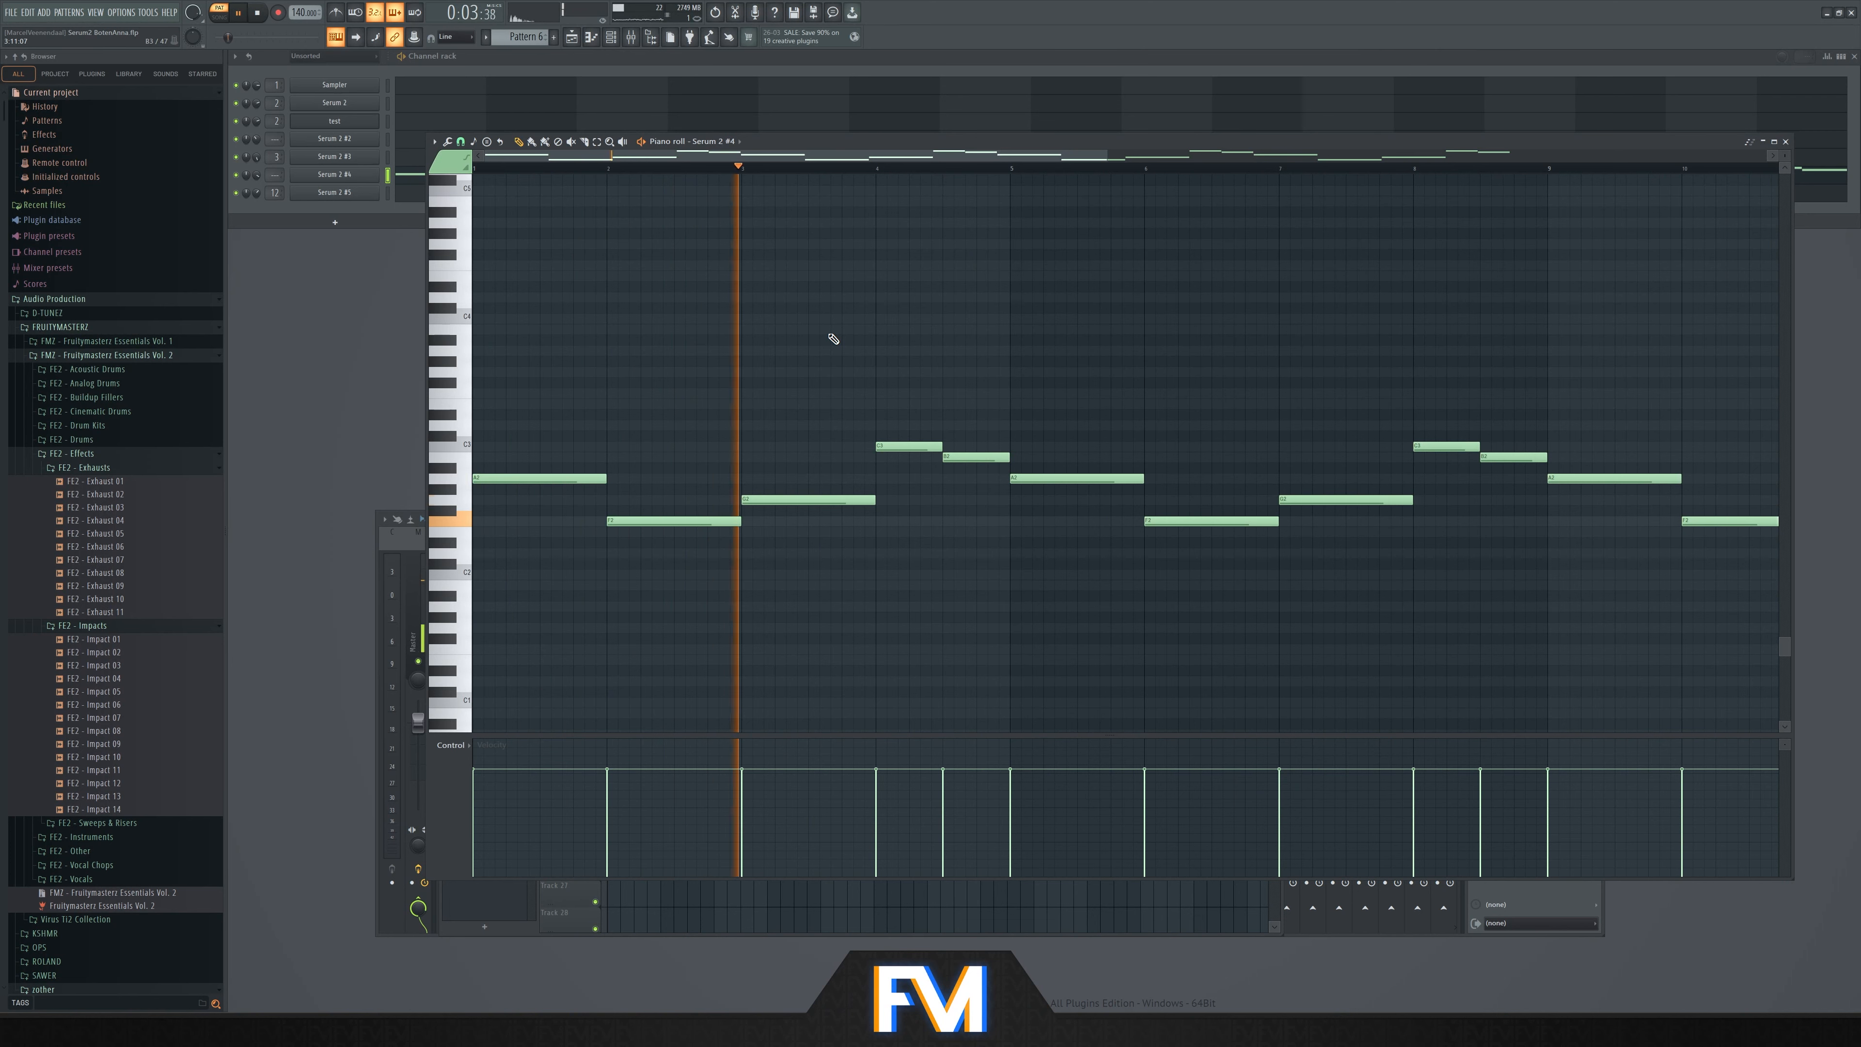
key("space")
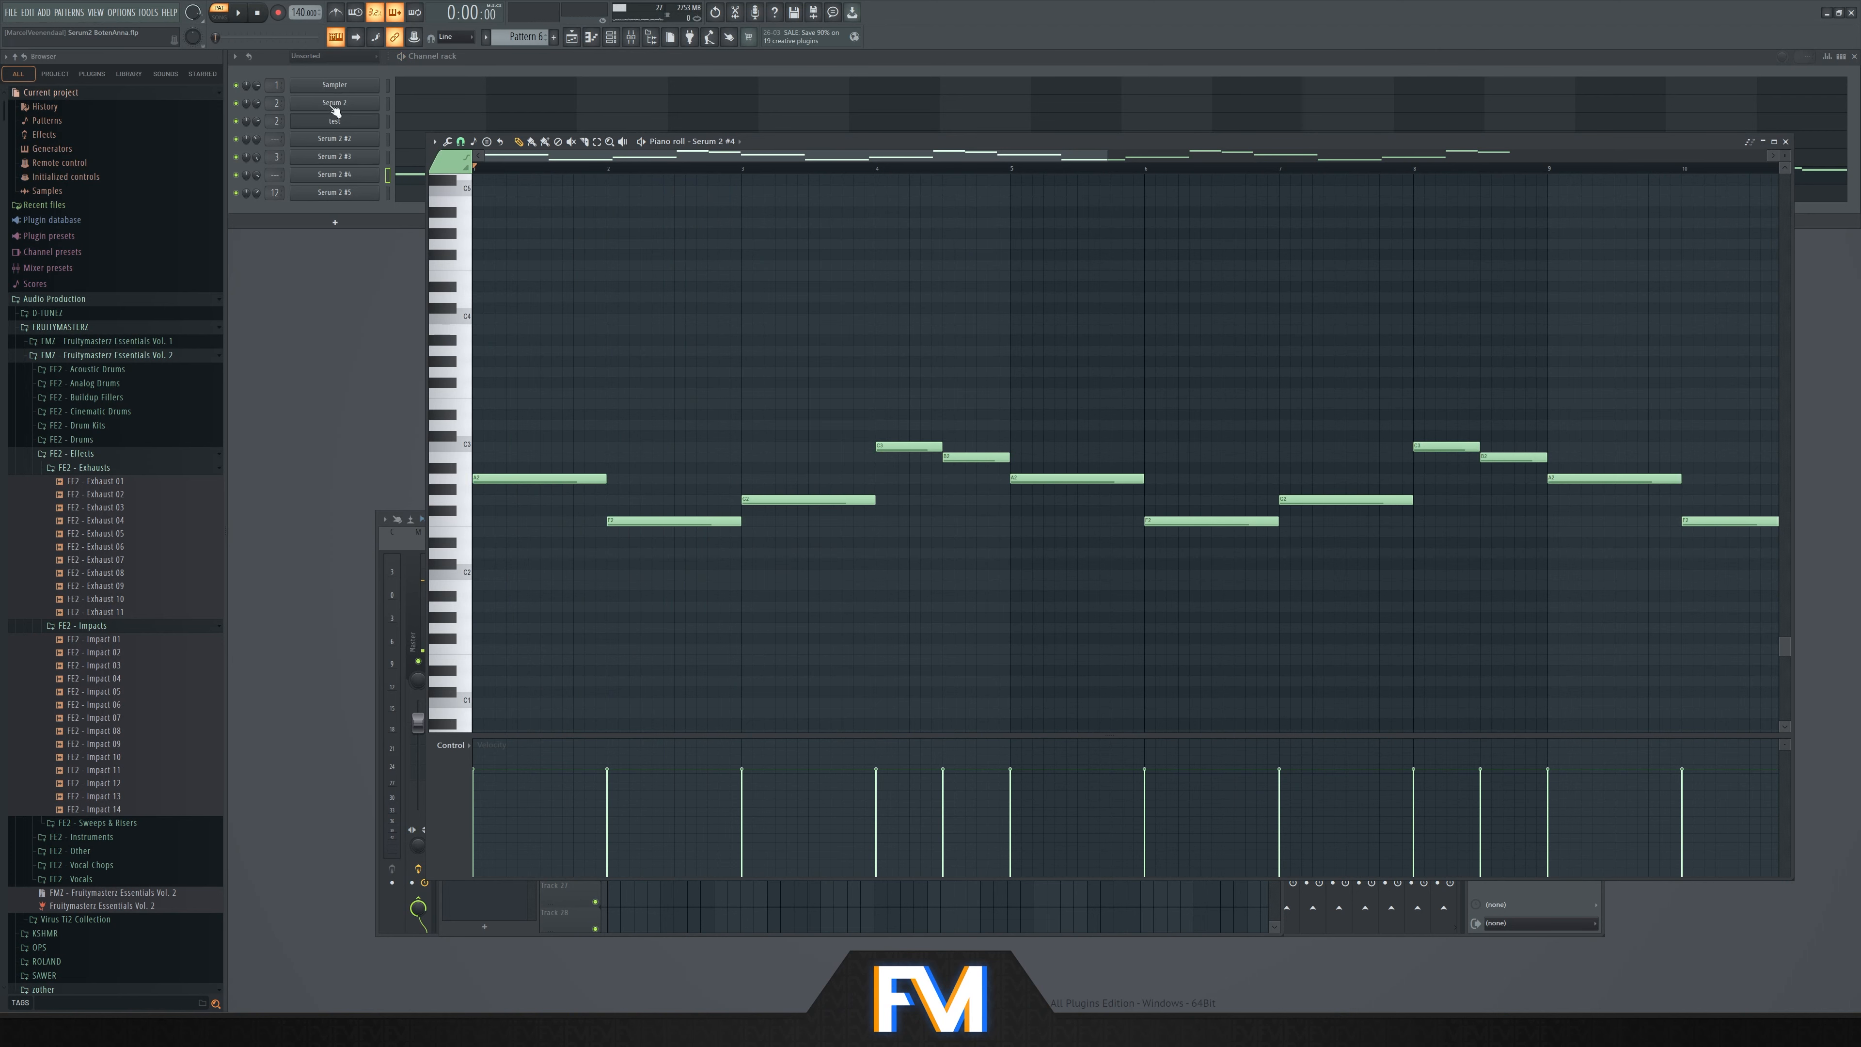
Open the playlist, switch playback to song mode and play the full arrangement from the start
left_click(107, 15)
left_click(117, 37)
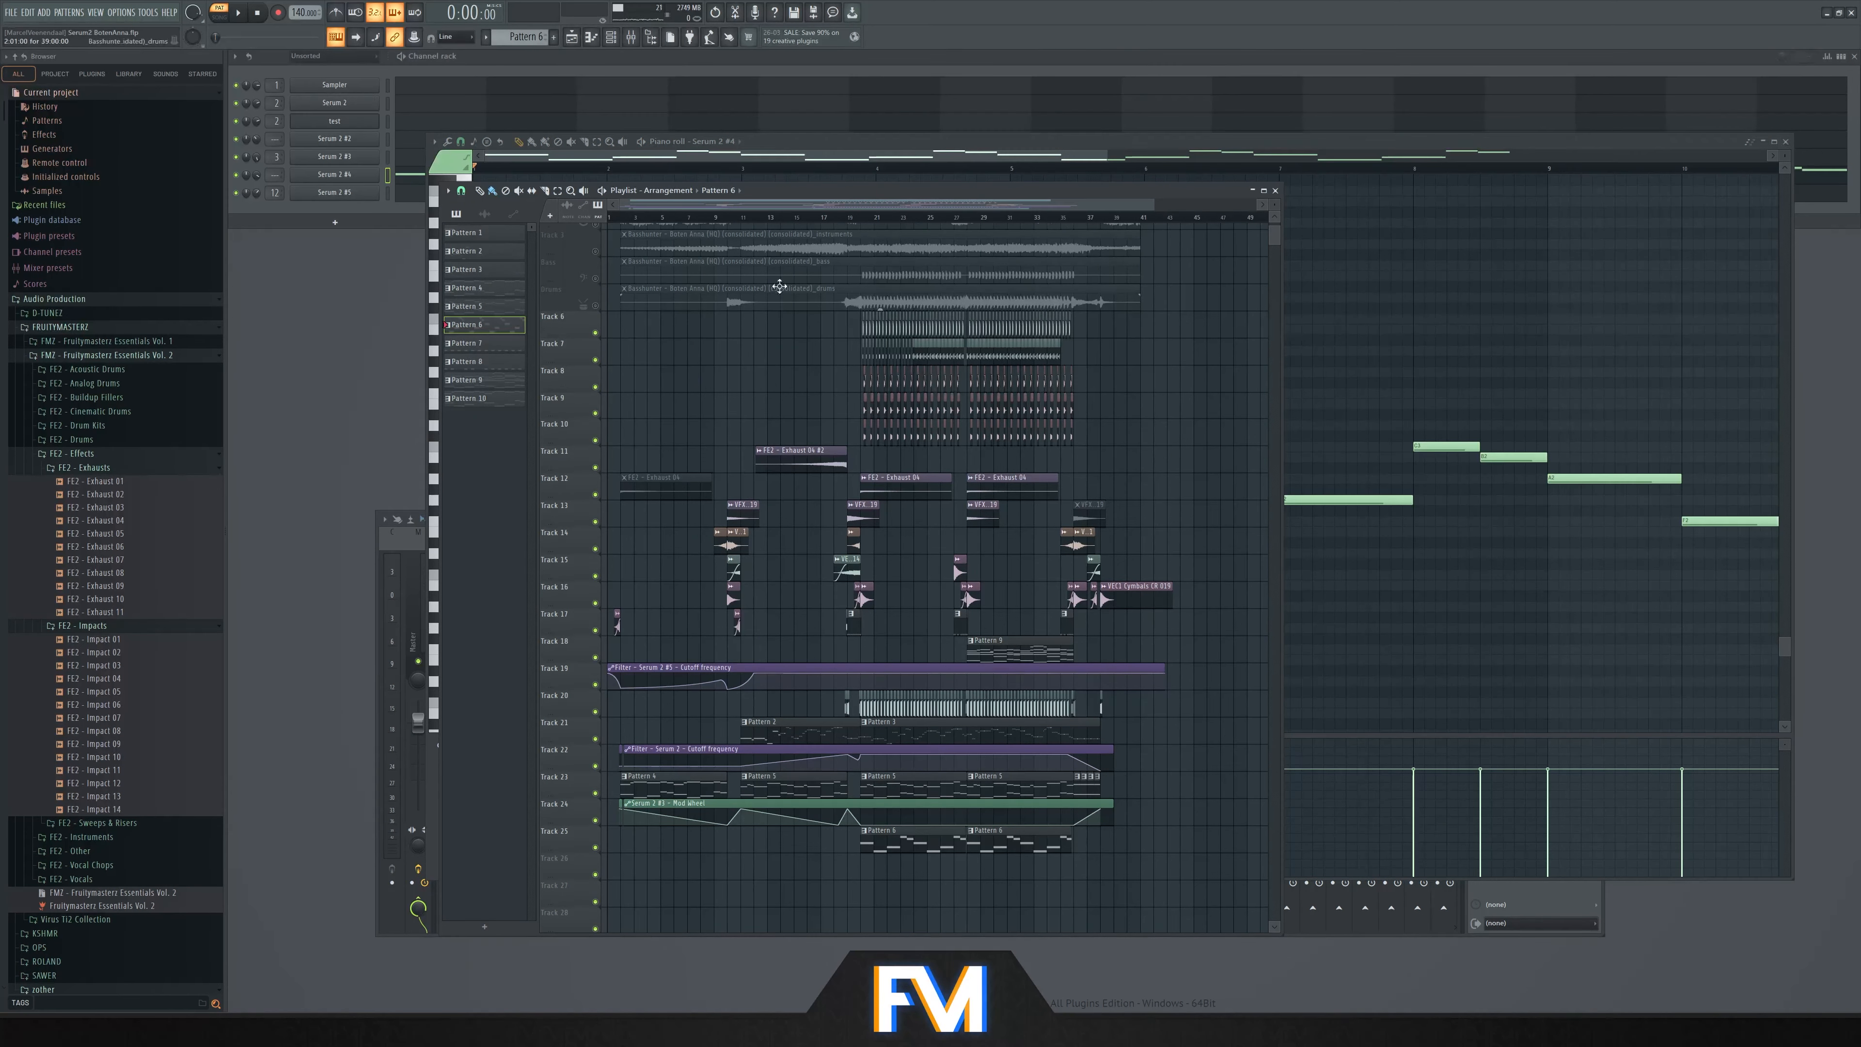
key("l")
key("space")
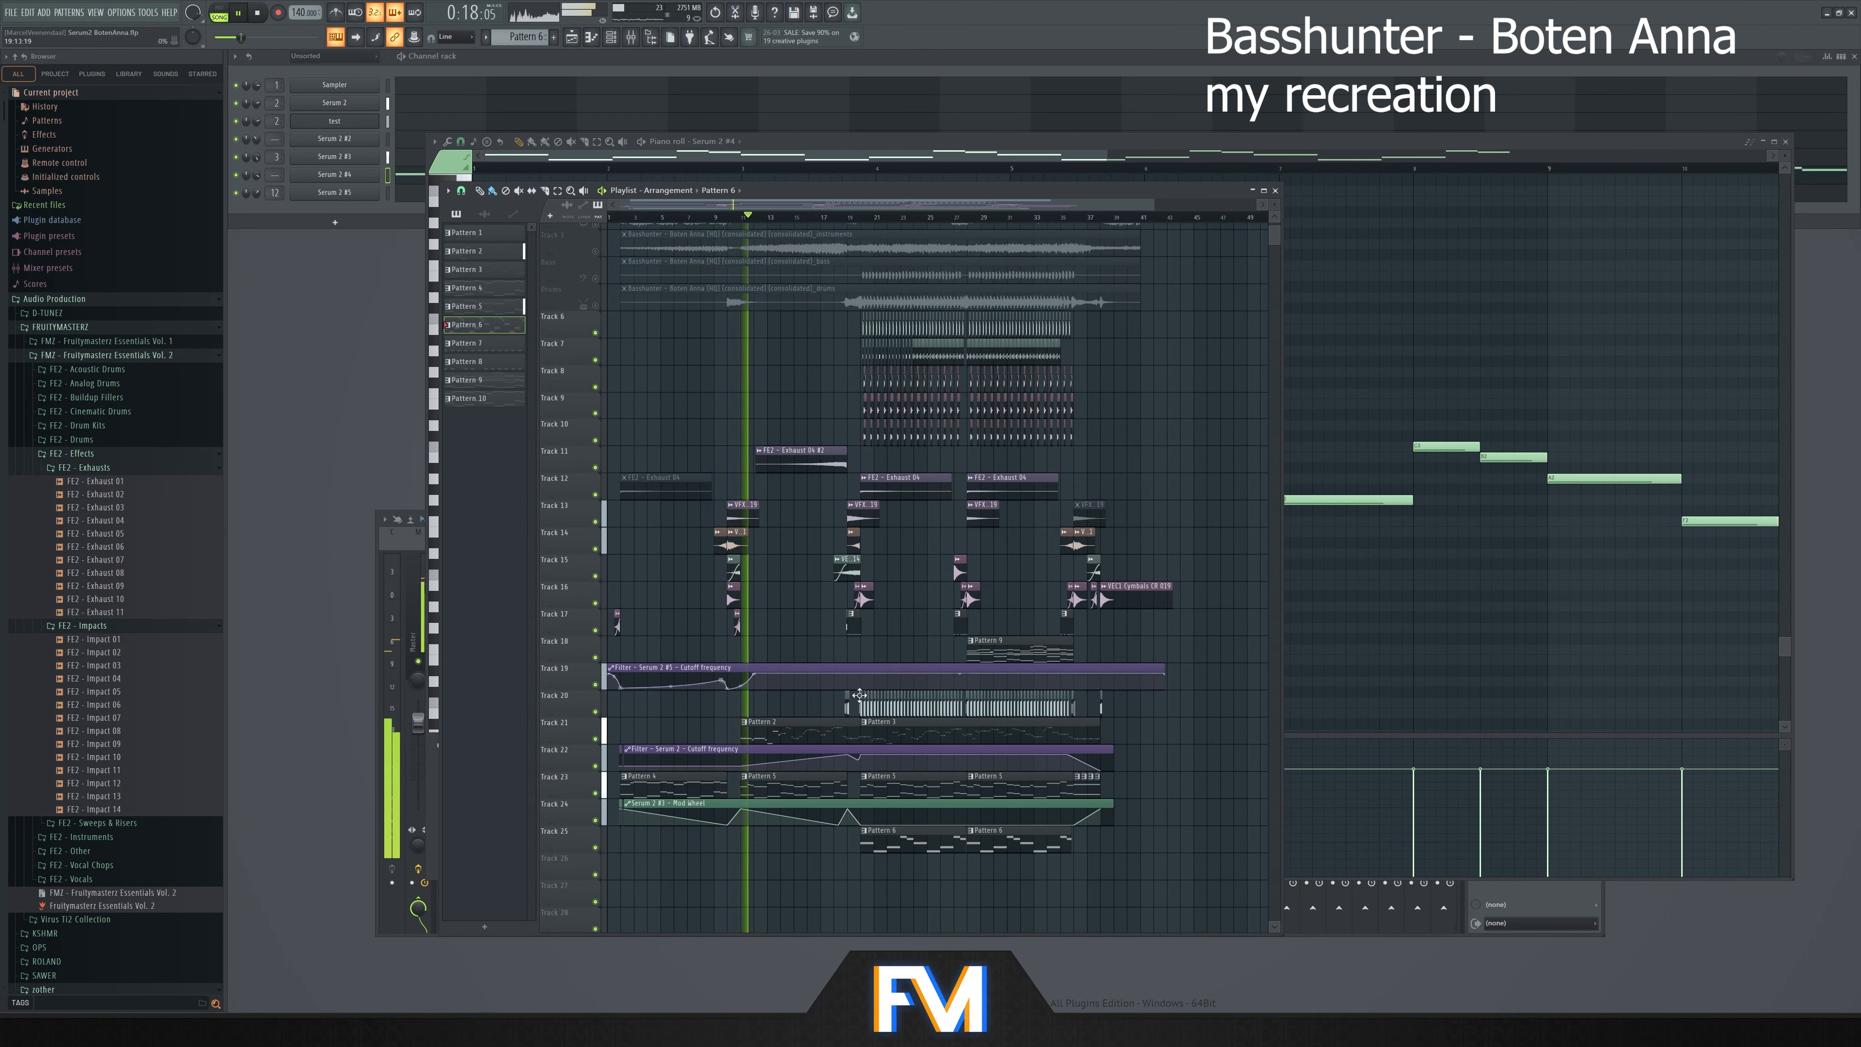
Open the Pattern 2 clip during playback, mute the test channel and follow the Serum 2 melody in the piano roll
double_click(811, 732)
left_click(236, 121)
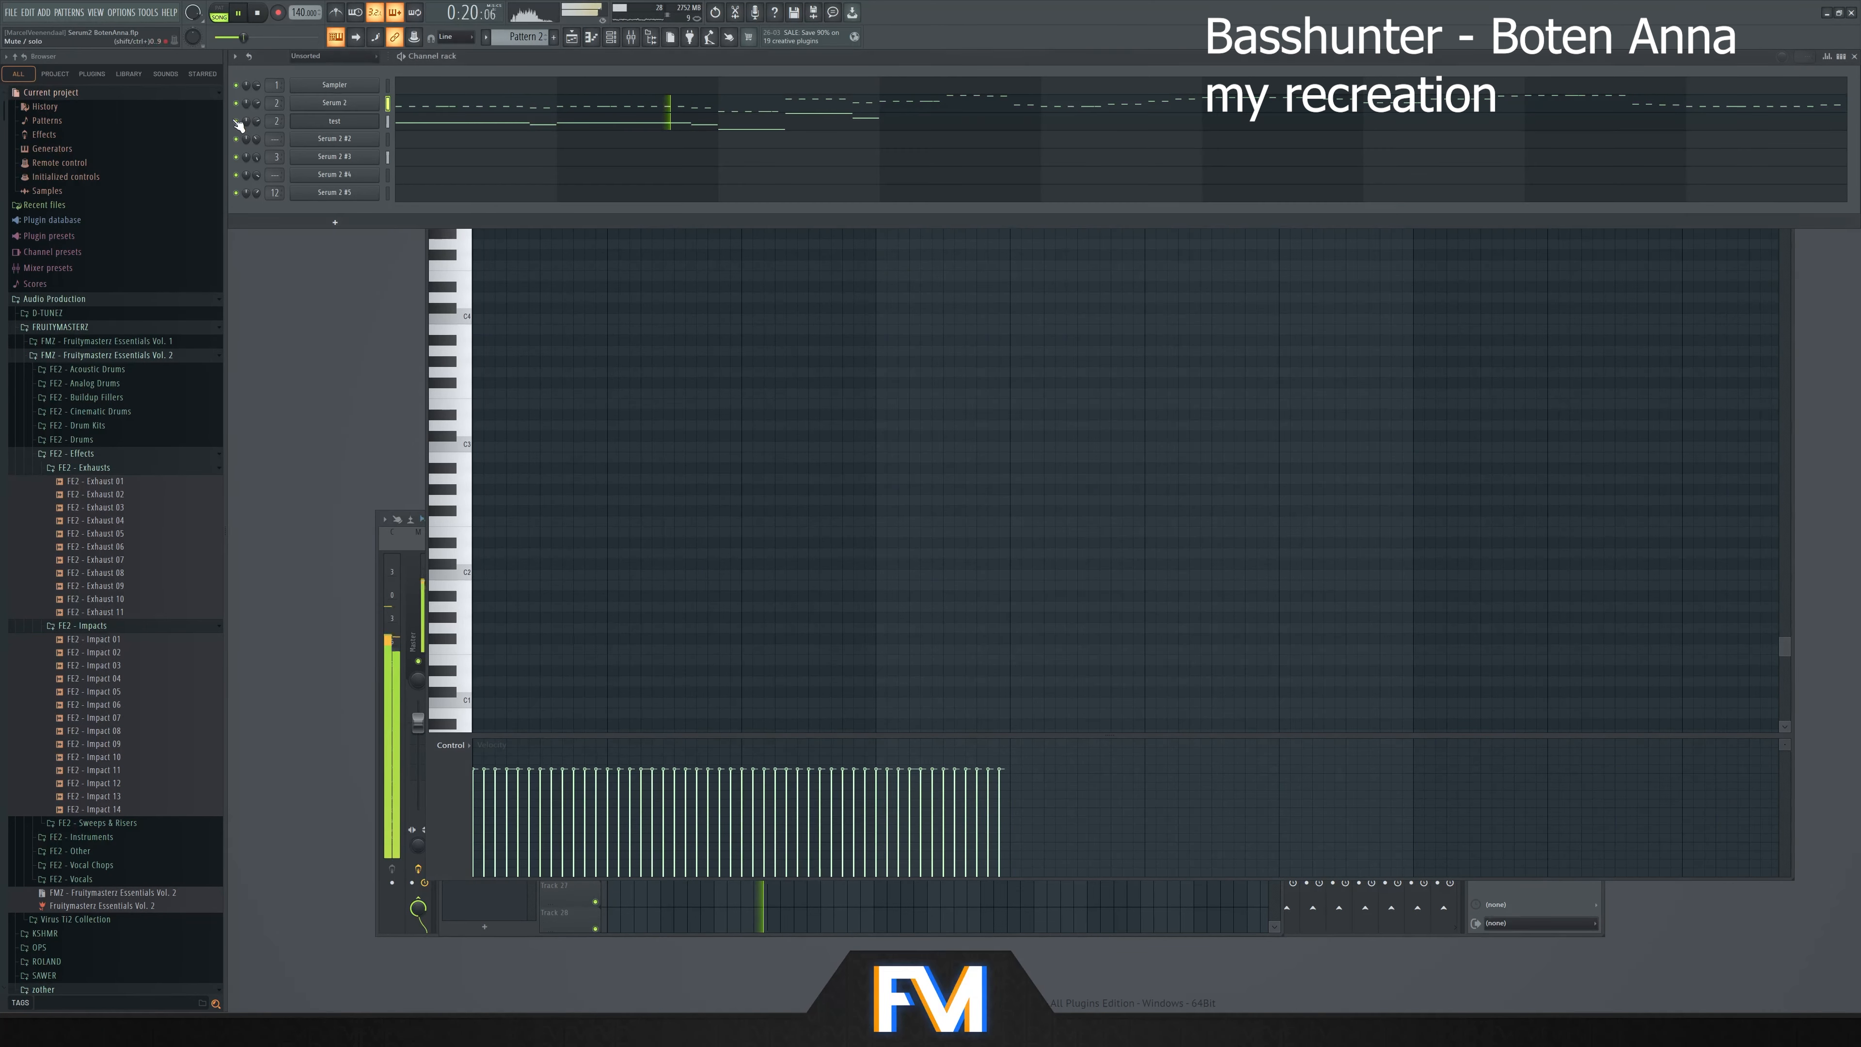
middle_click(803, 374)
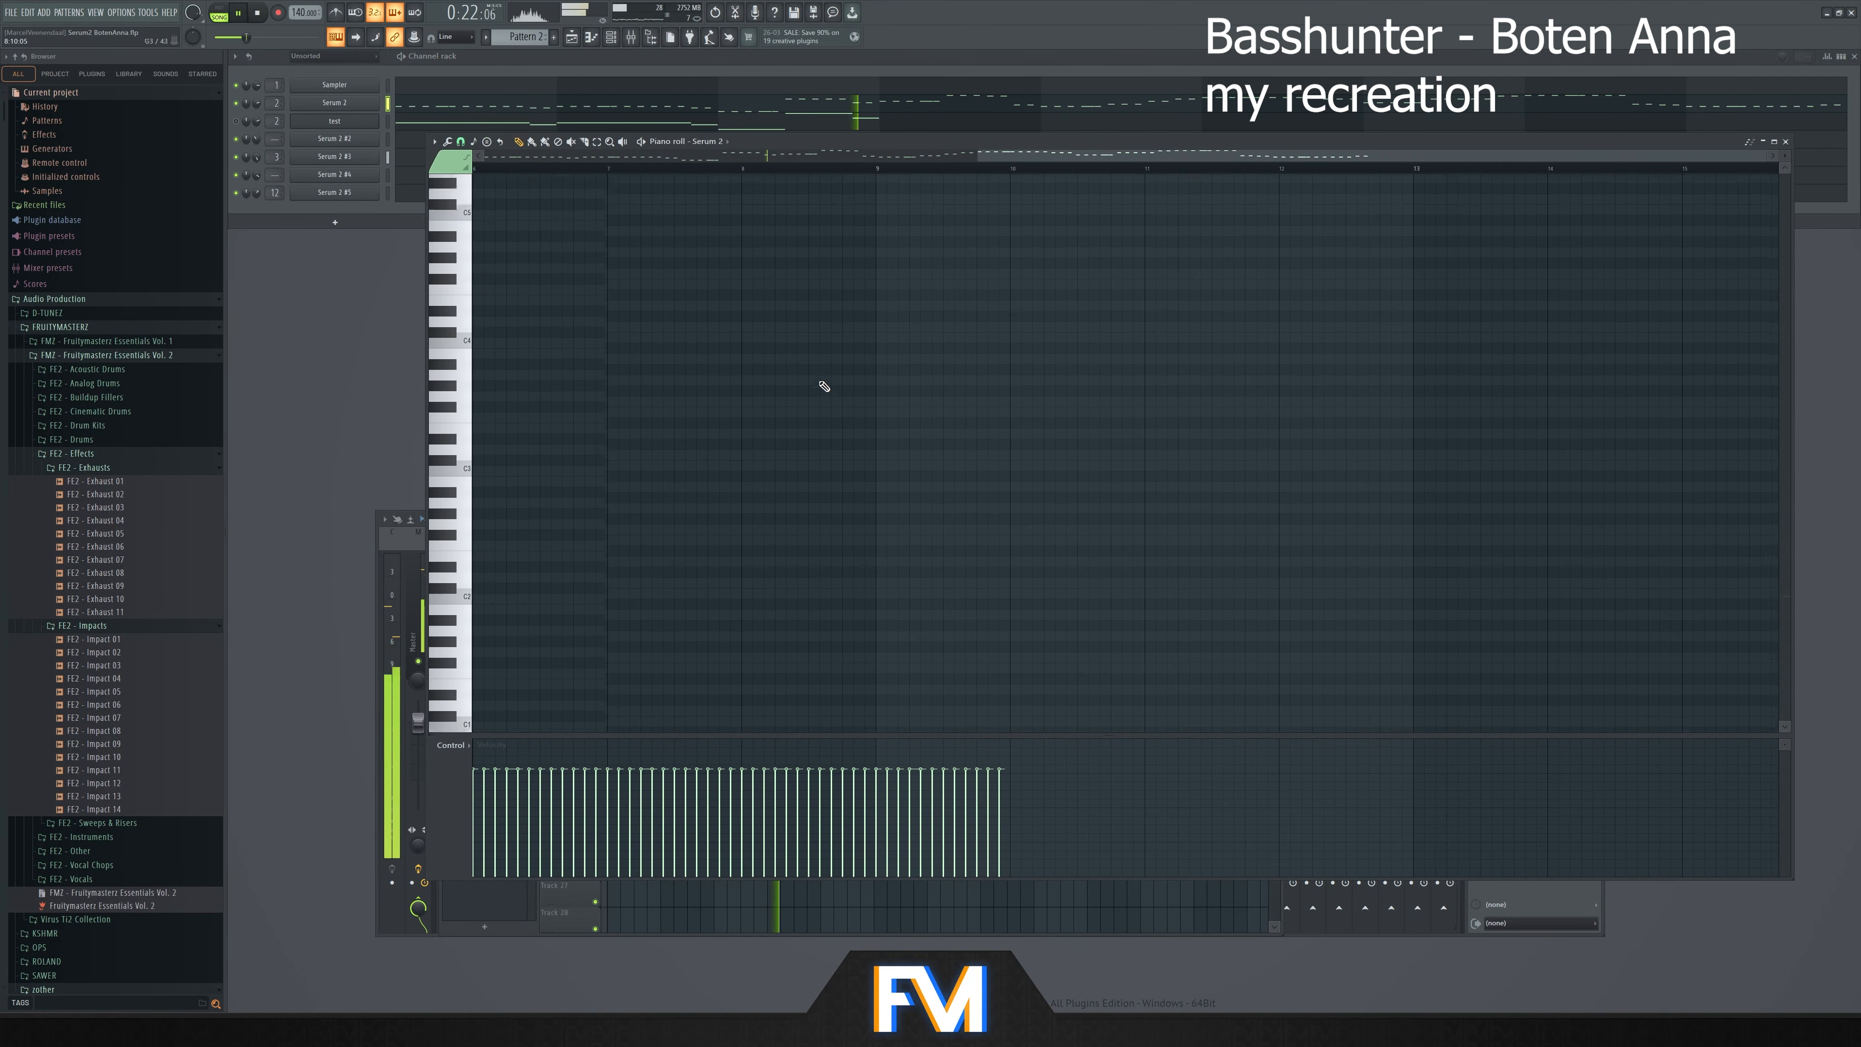
scroll(822, 386, "up", 8)
scroll(1300, 353, "down", 2)
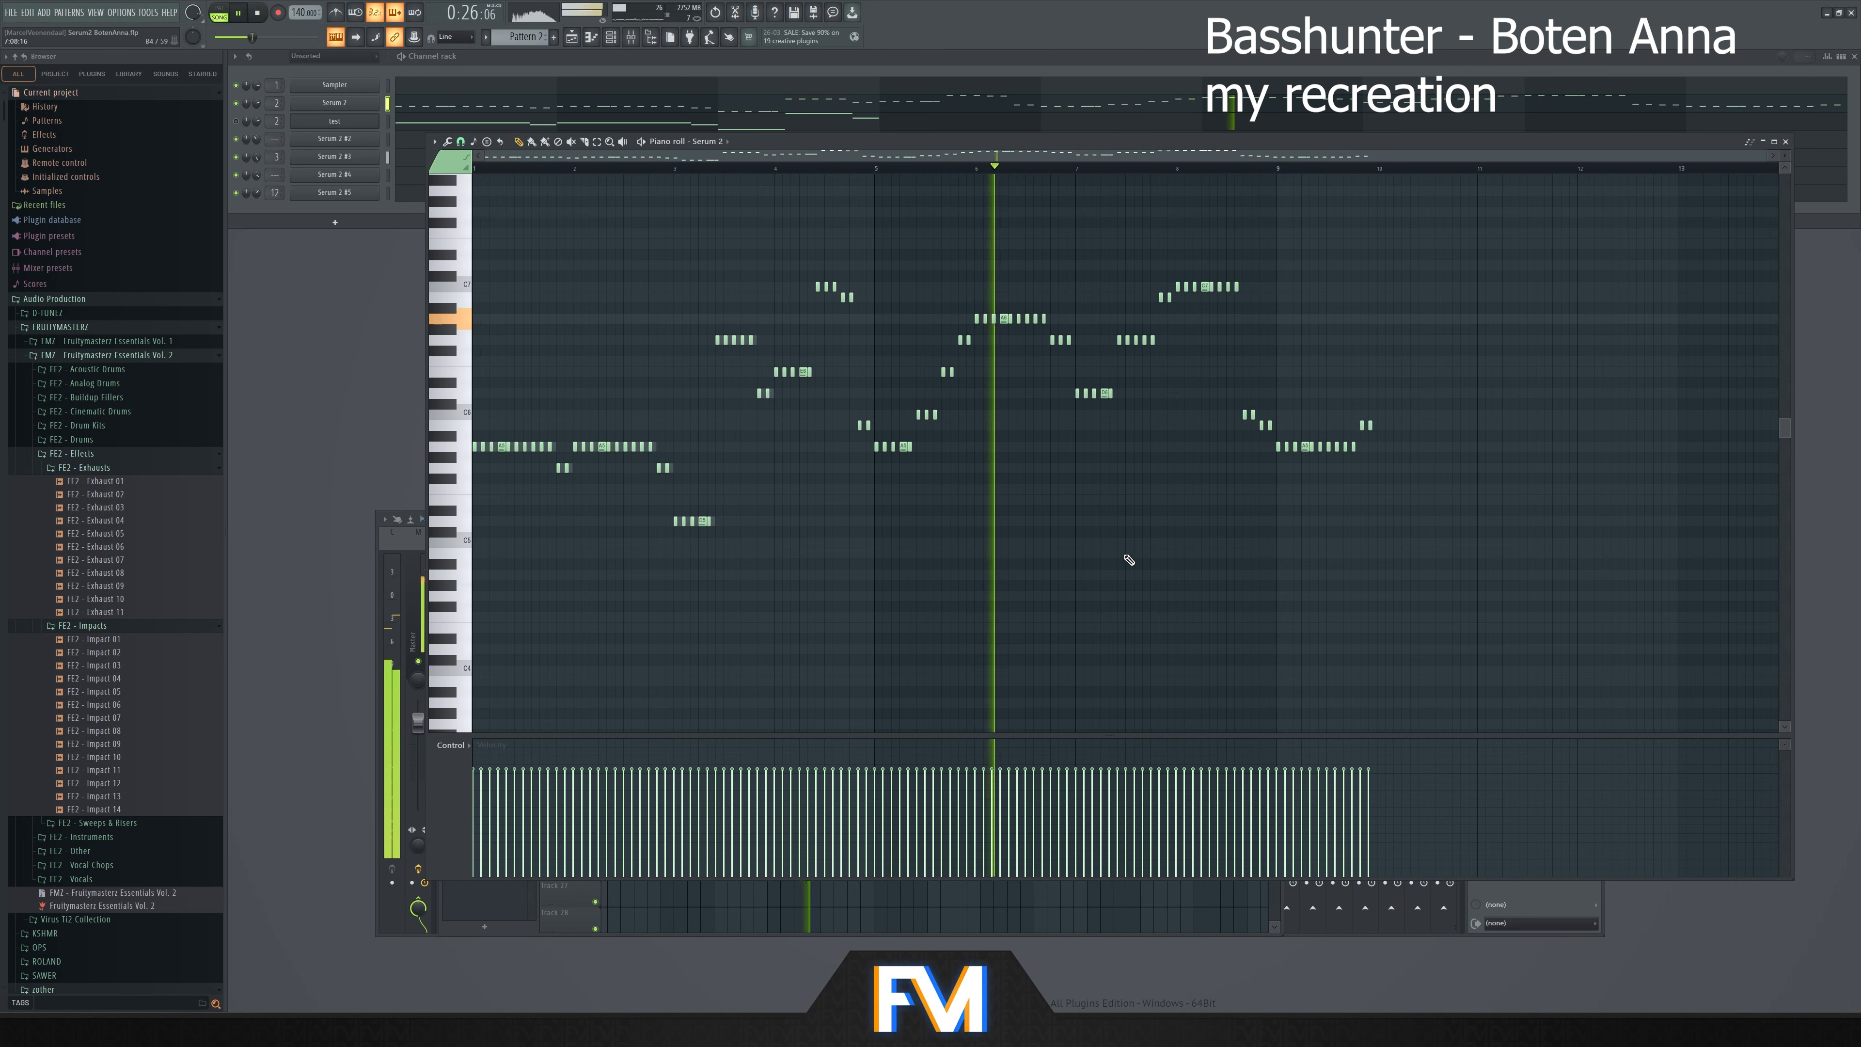
scroll(1201, 397, "up", 4)
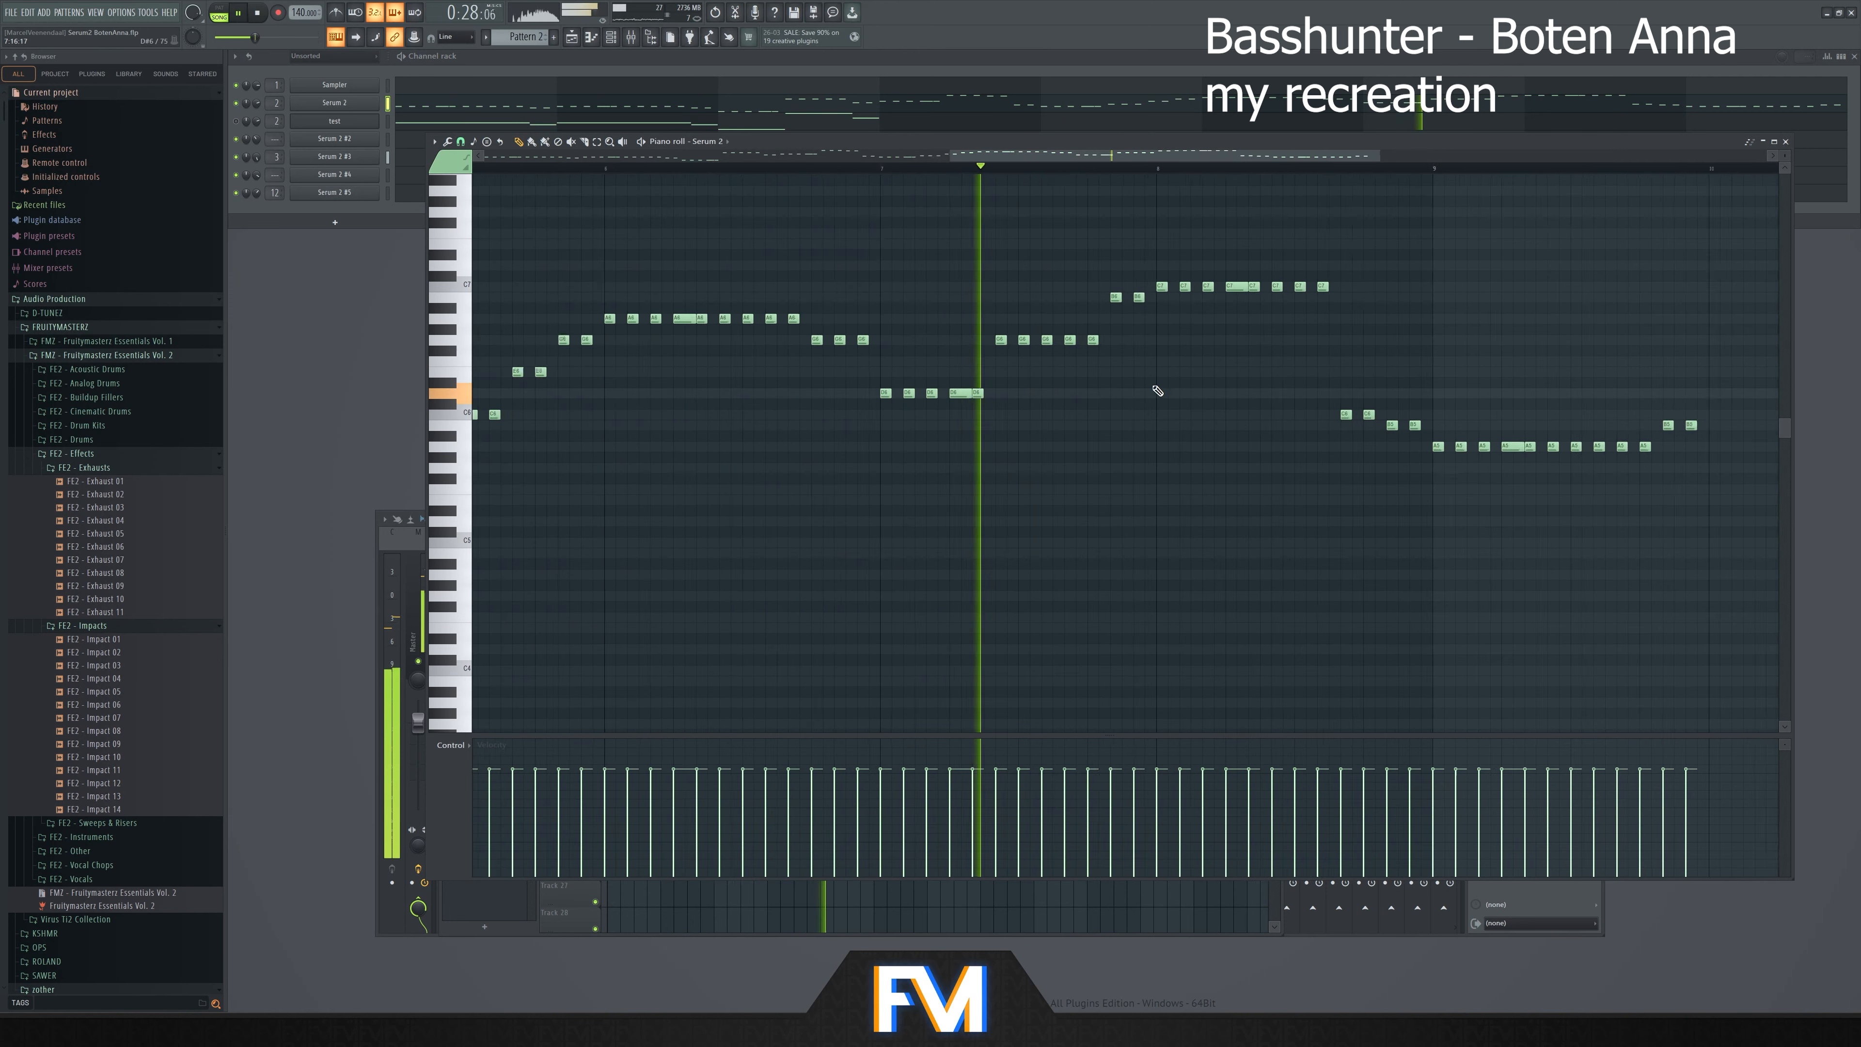
Return to the playlist and follow the song's playback across the drum, effect, automation and pattern tracks
left_click(117, 13)
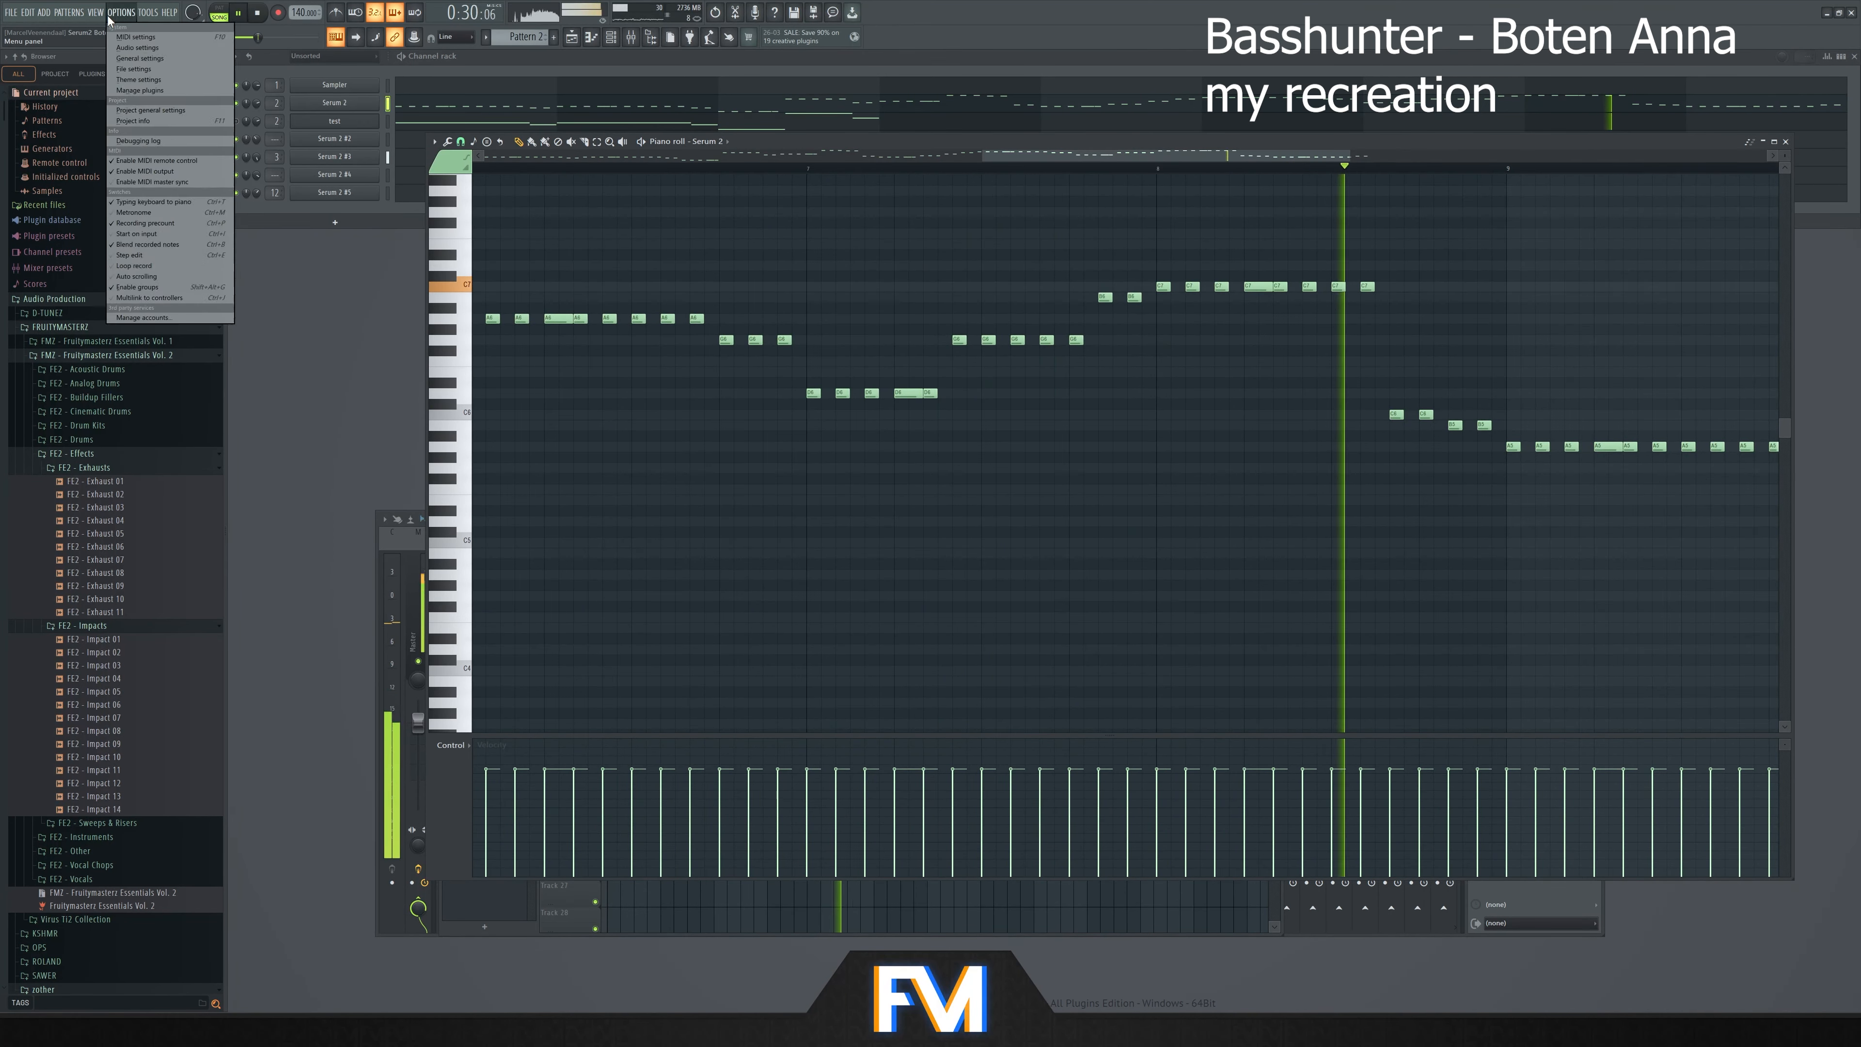
left_click(110, 37)
scroll(876, 546, "up", 3)
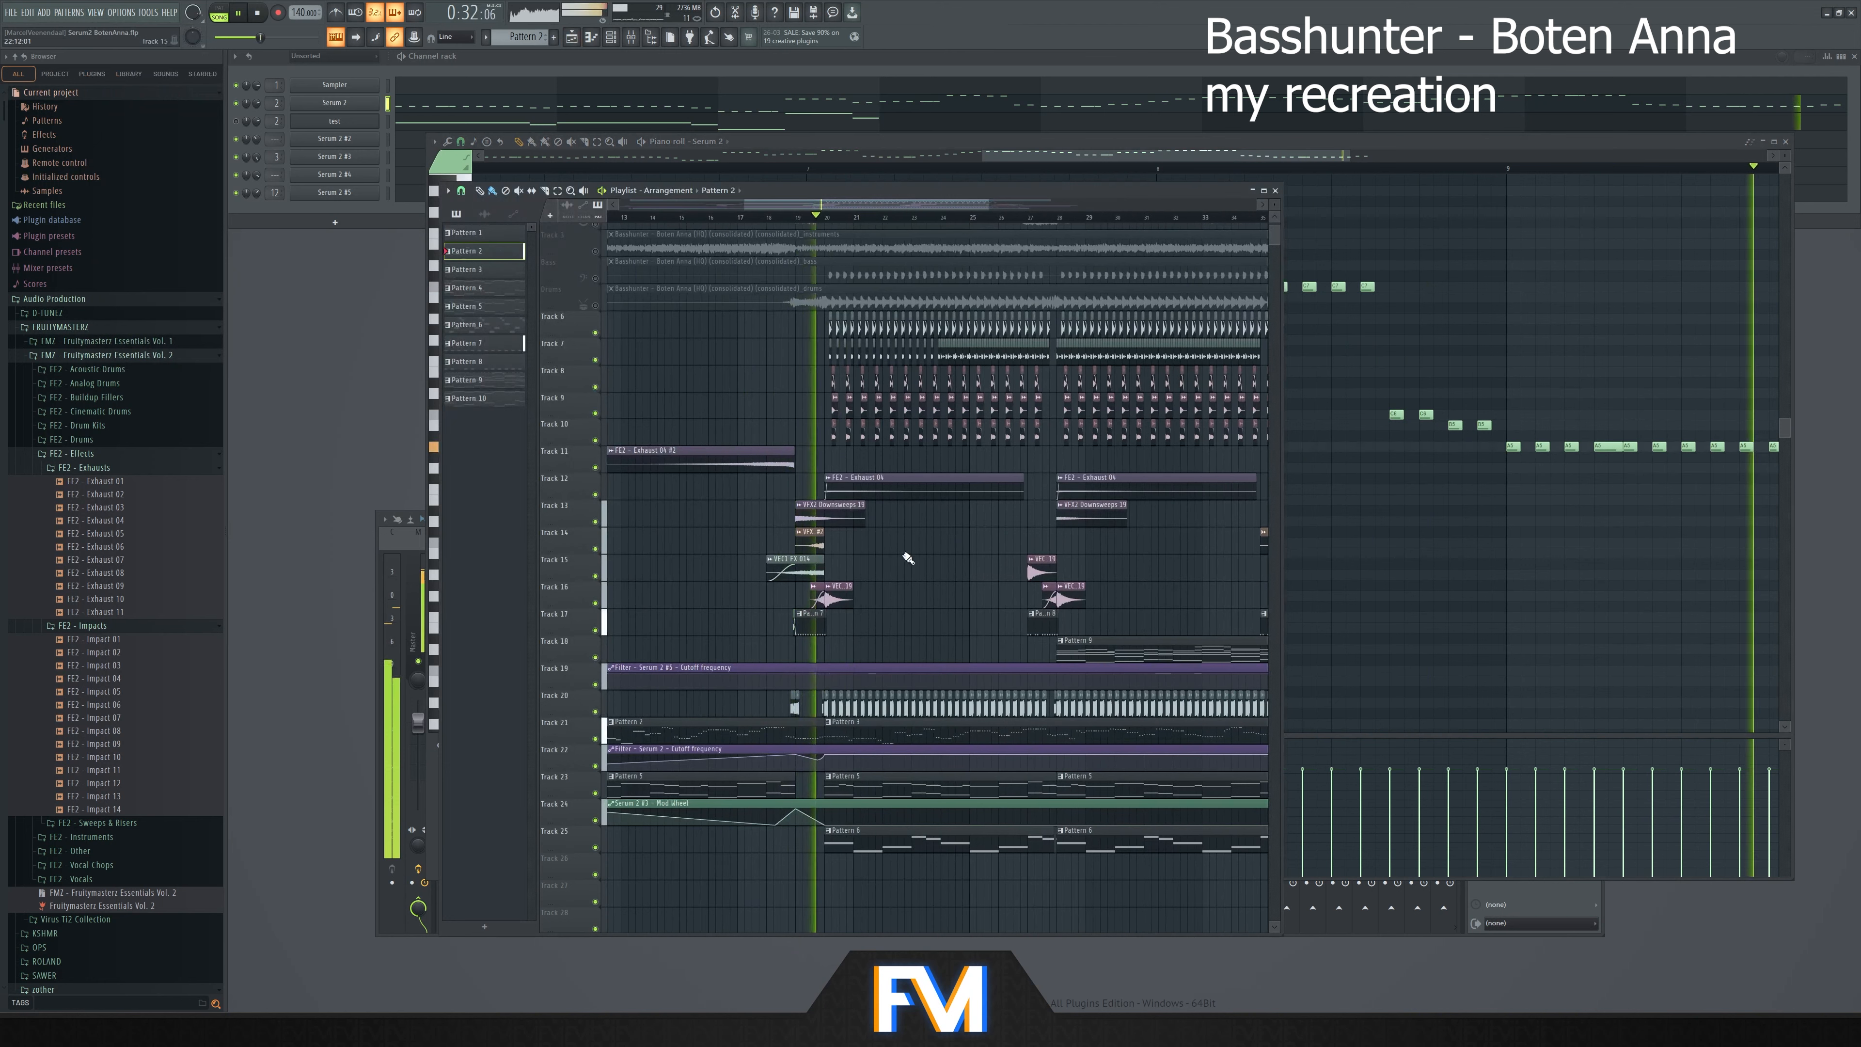
scroll(906, 541, "down", 2)
scroll(1203, 473, "up", 1)
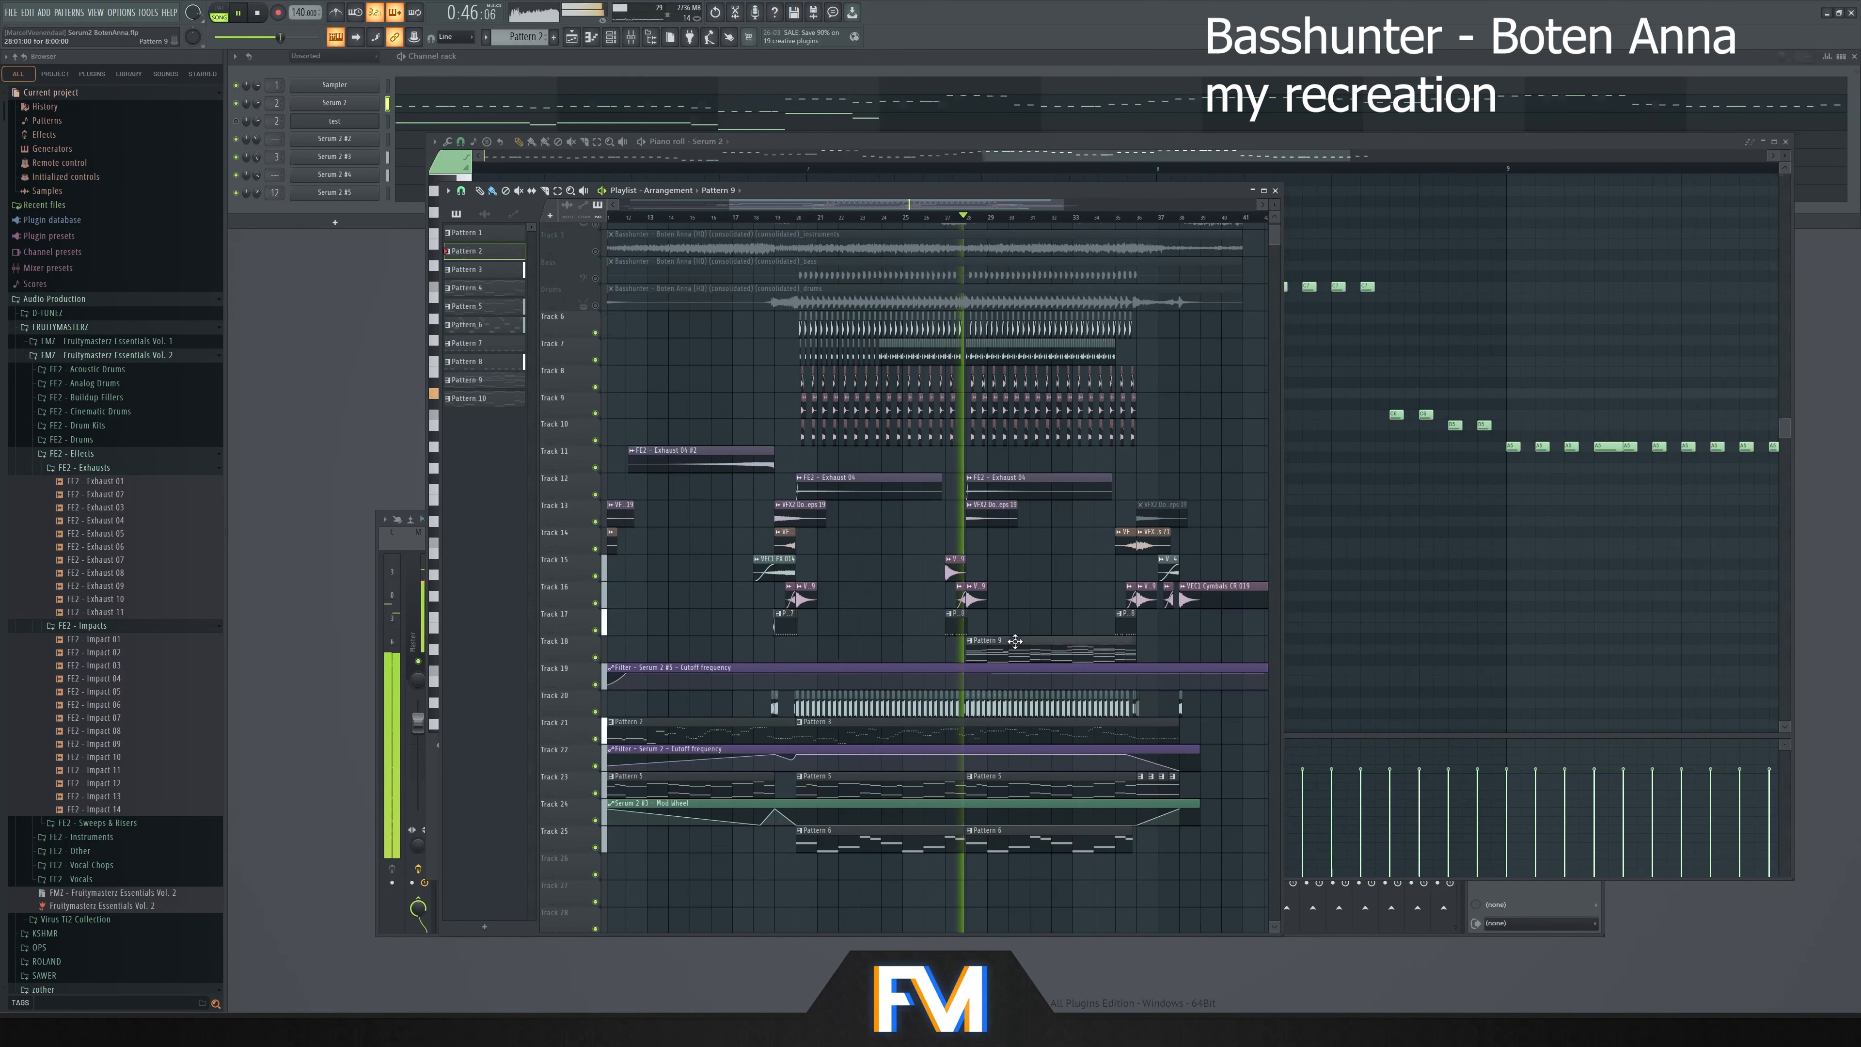
Open the Pattern 9 clip on Track 18 and examine the Serum 2 #5 chords in the piano roll during playback
double_click(1014, 641)
scroll(1066, 506, "down", 4)
scroll(928, 323, "down", 3)
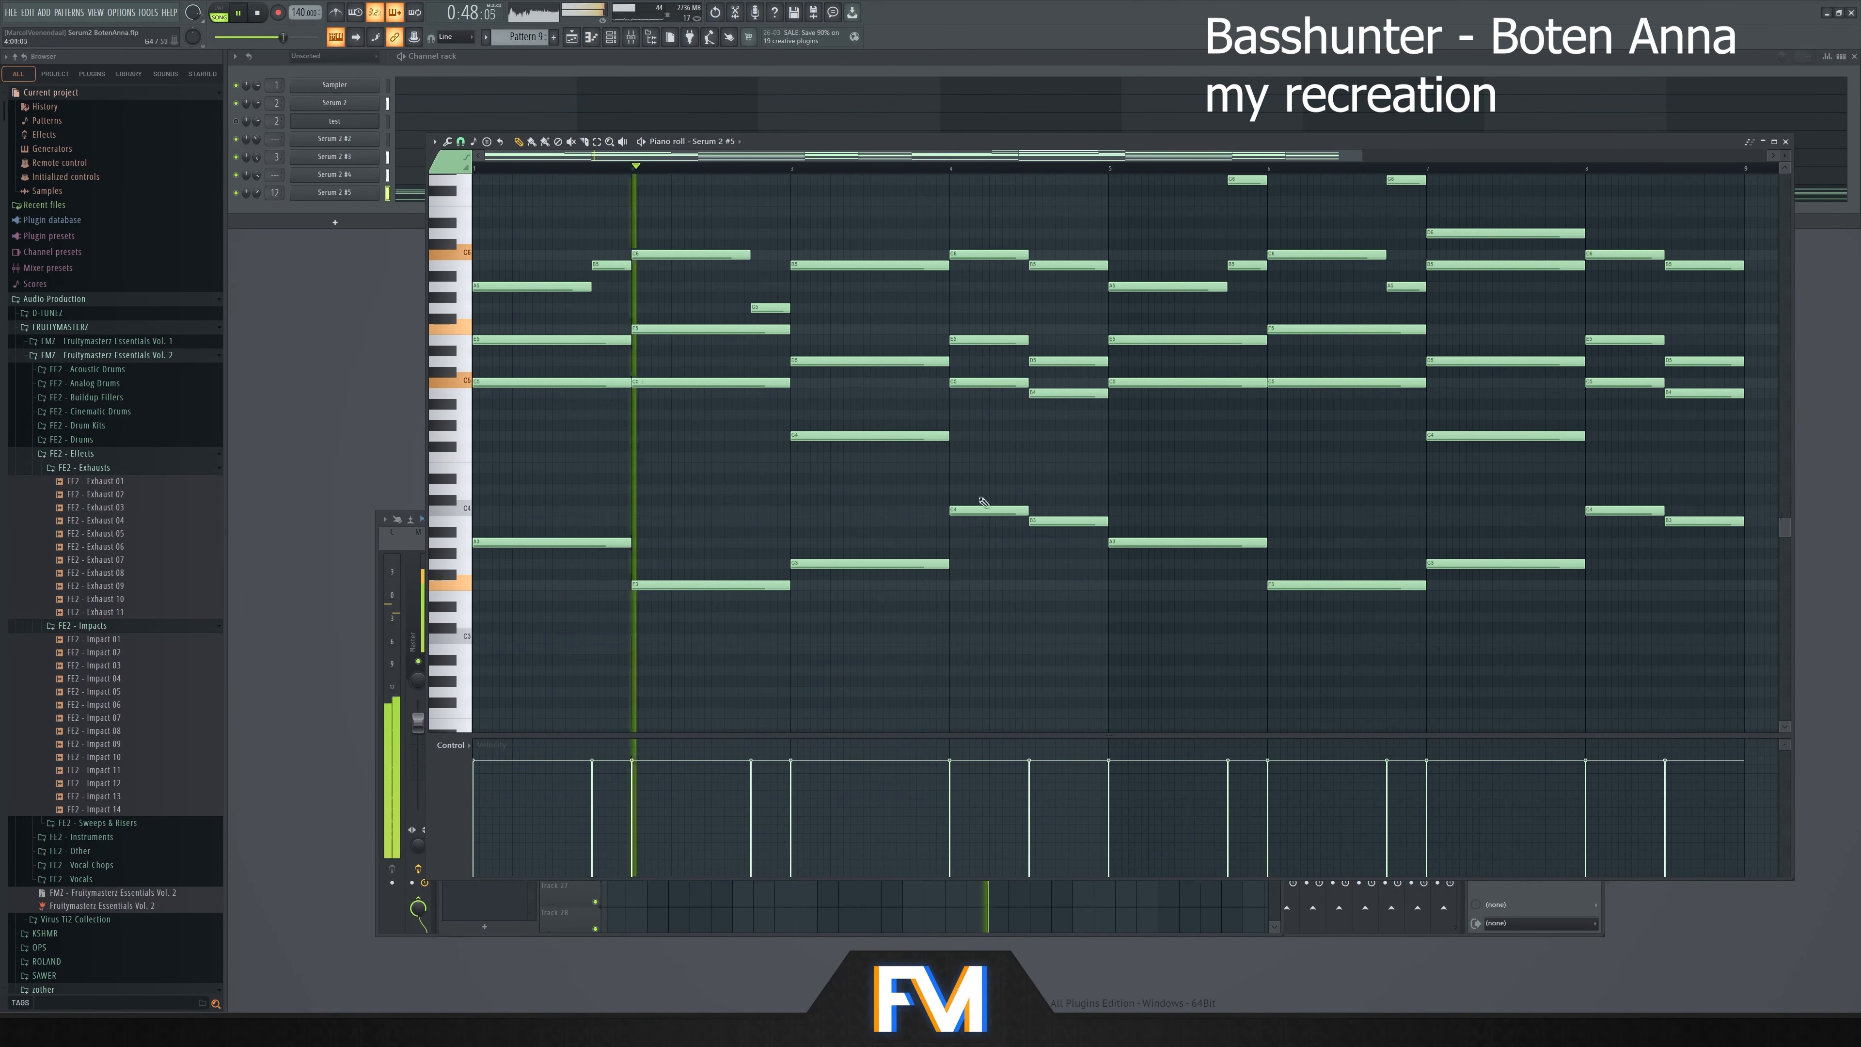
scroll(914, 311, "up", 3)
scroll(903, 270, "down", 2)
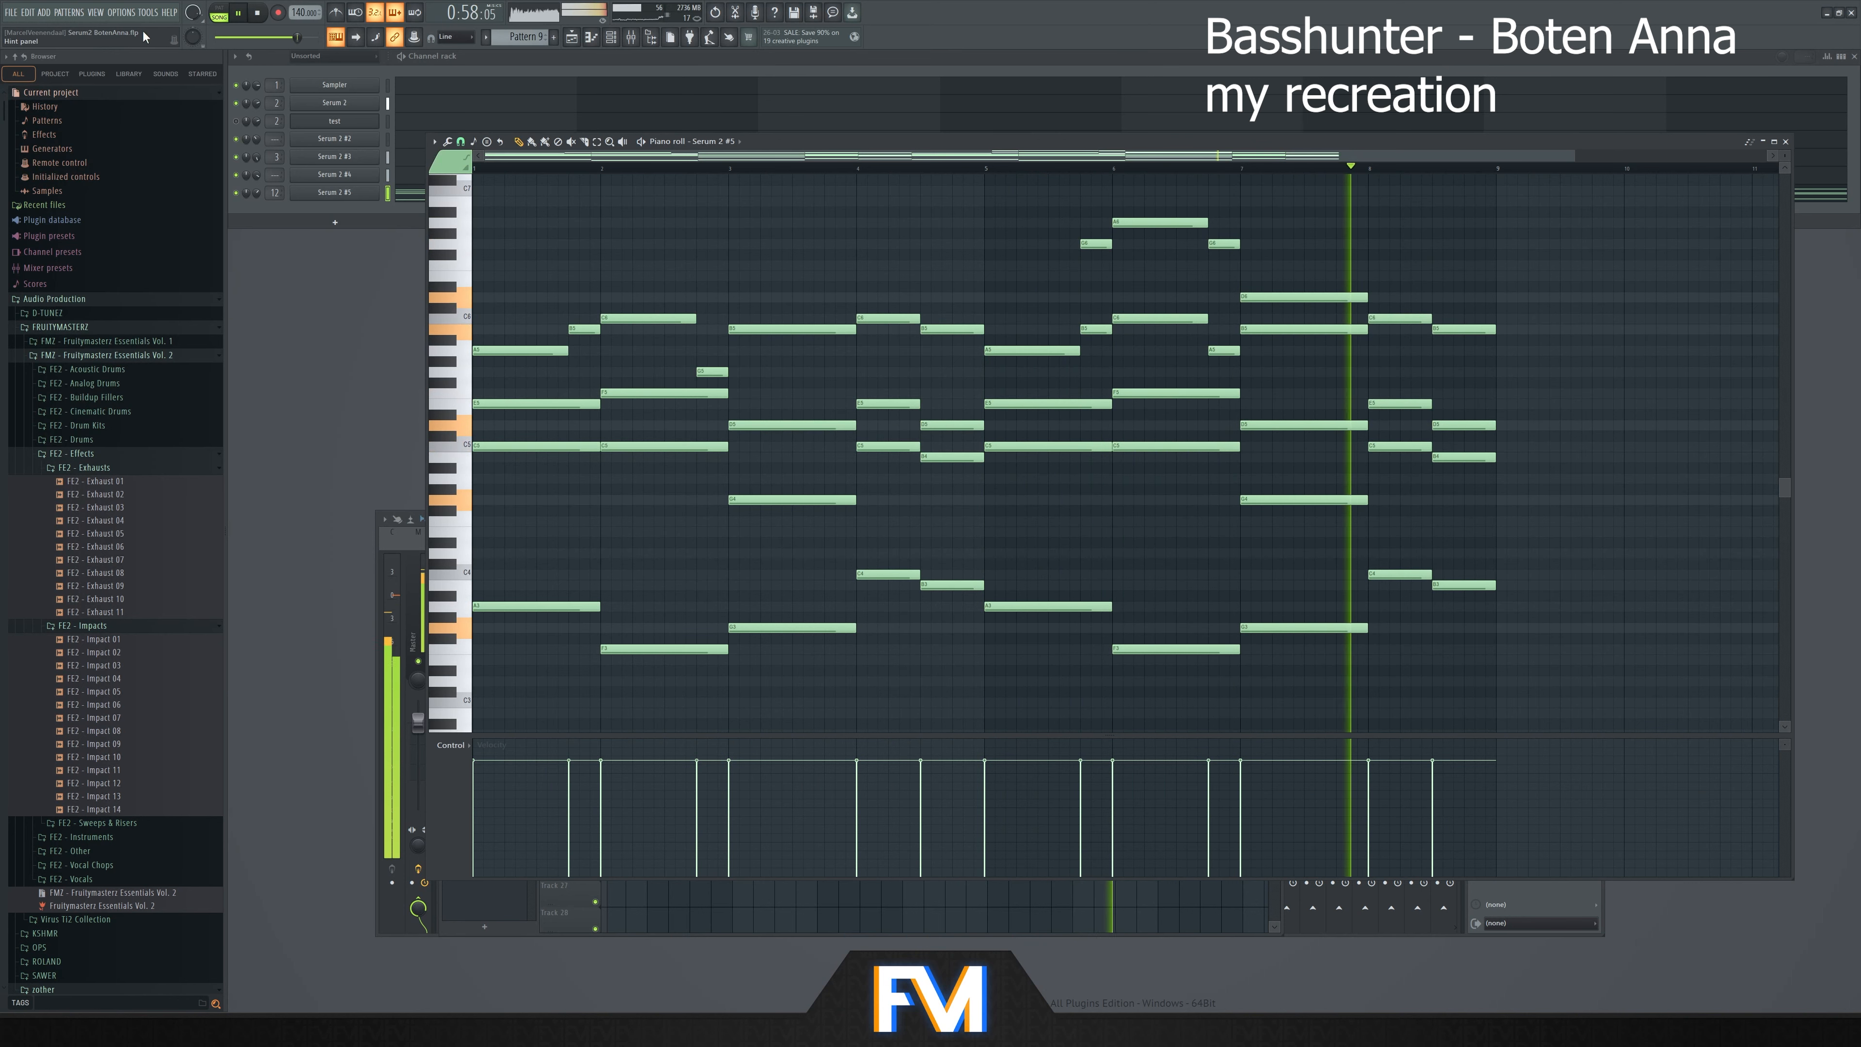
Return to the playlist, play the arrangement through to its ending, stop playback and save the project
left_click(96, 12)
left_click(124, 35)
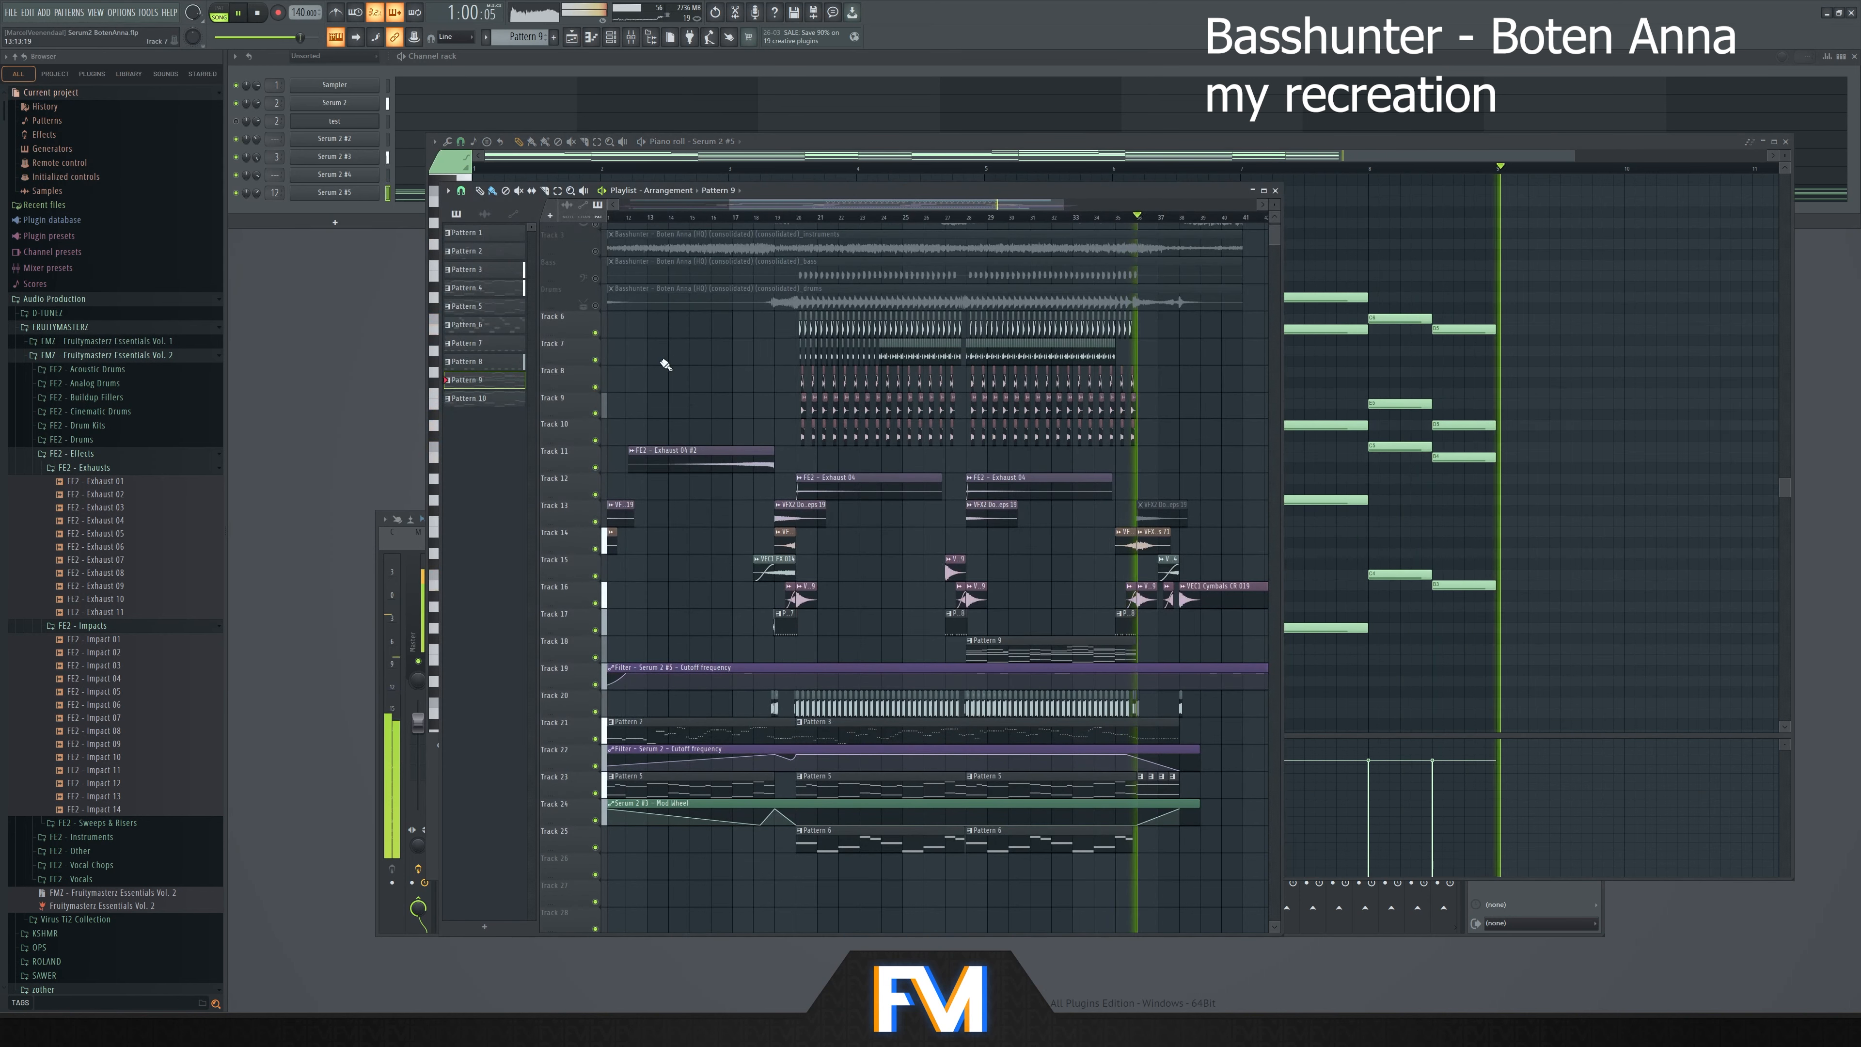
scroll(1195, 454, "up", 2)
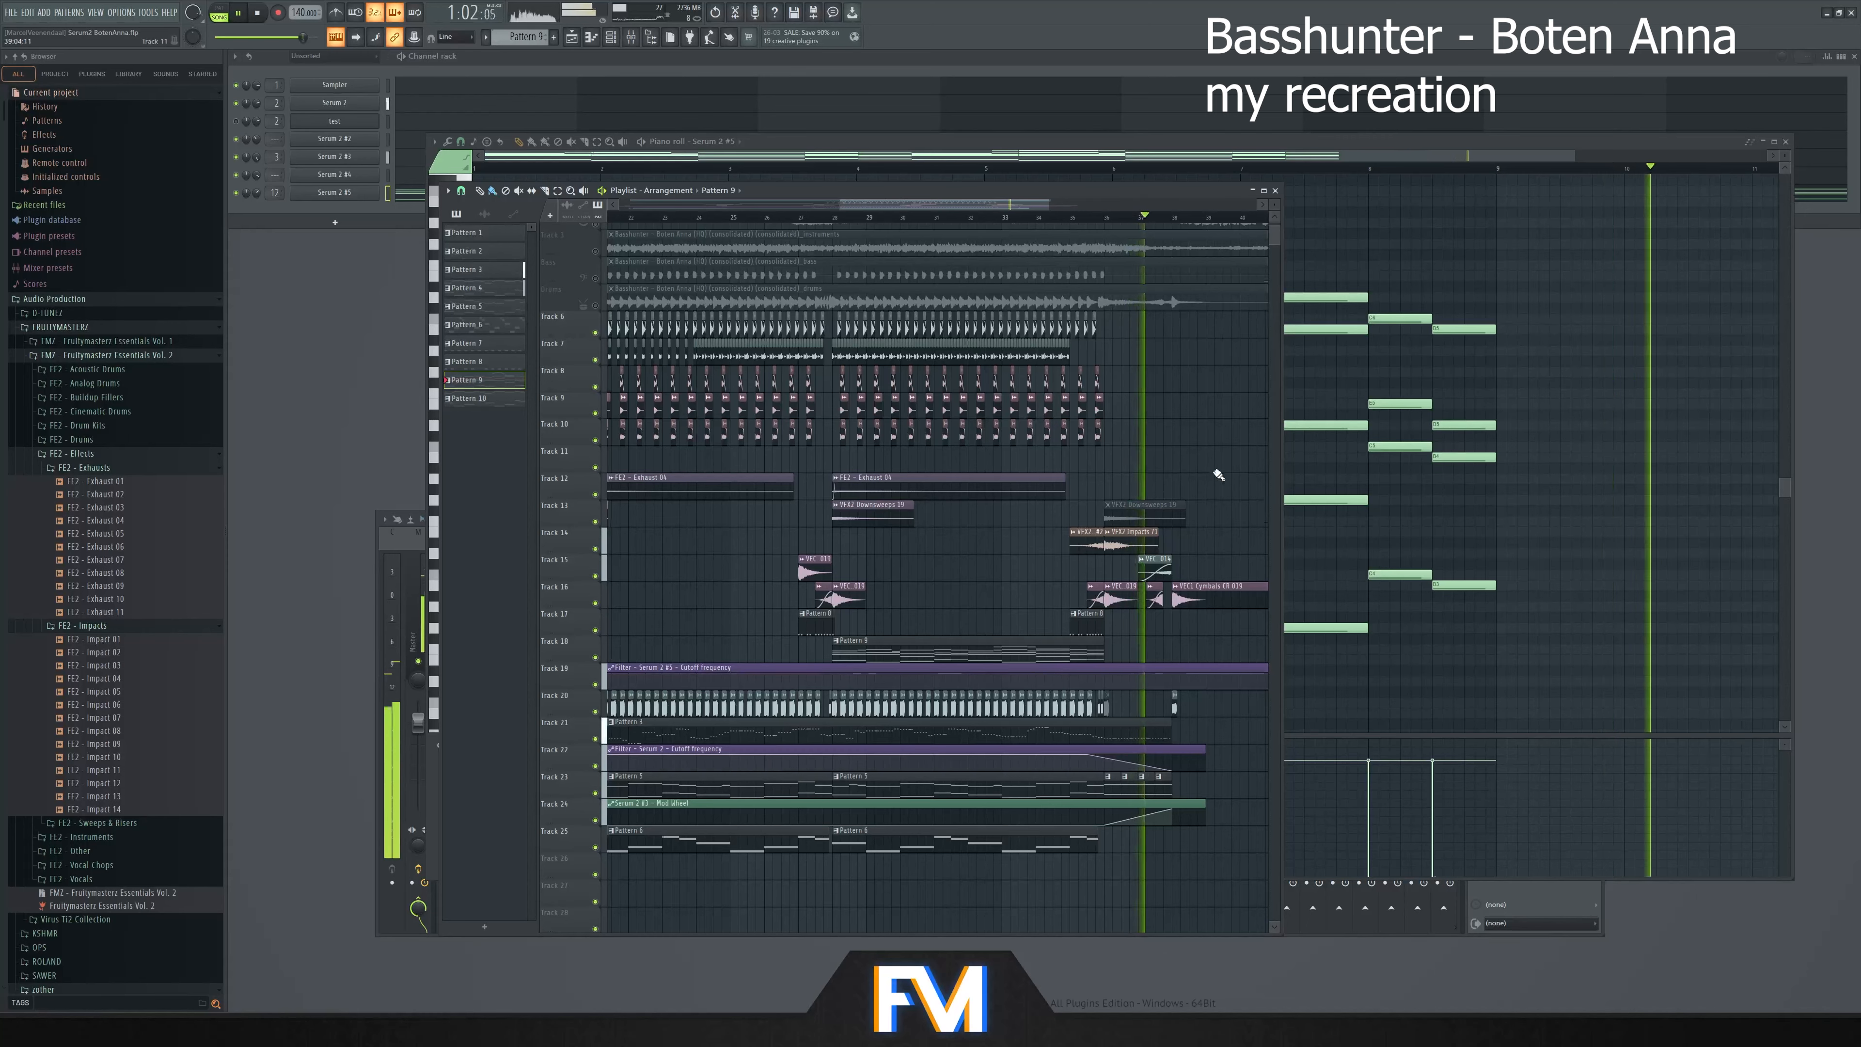
scroll(1198, 455, "up", 1)
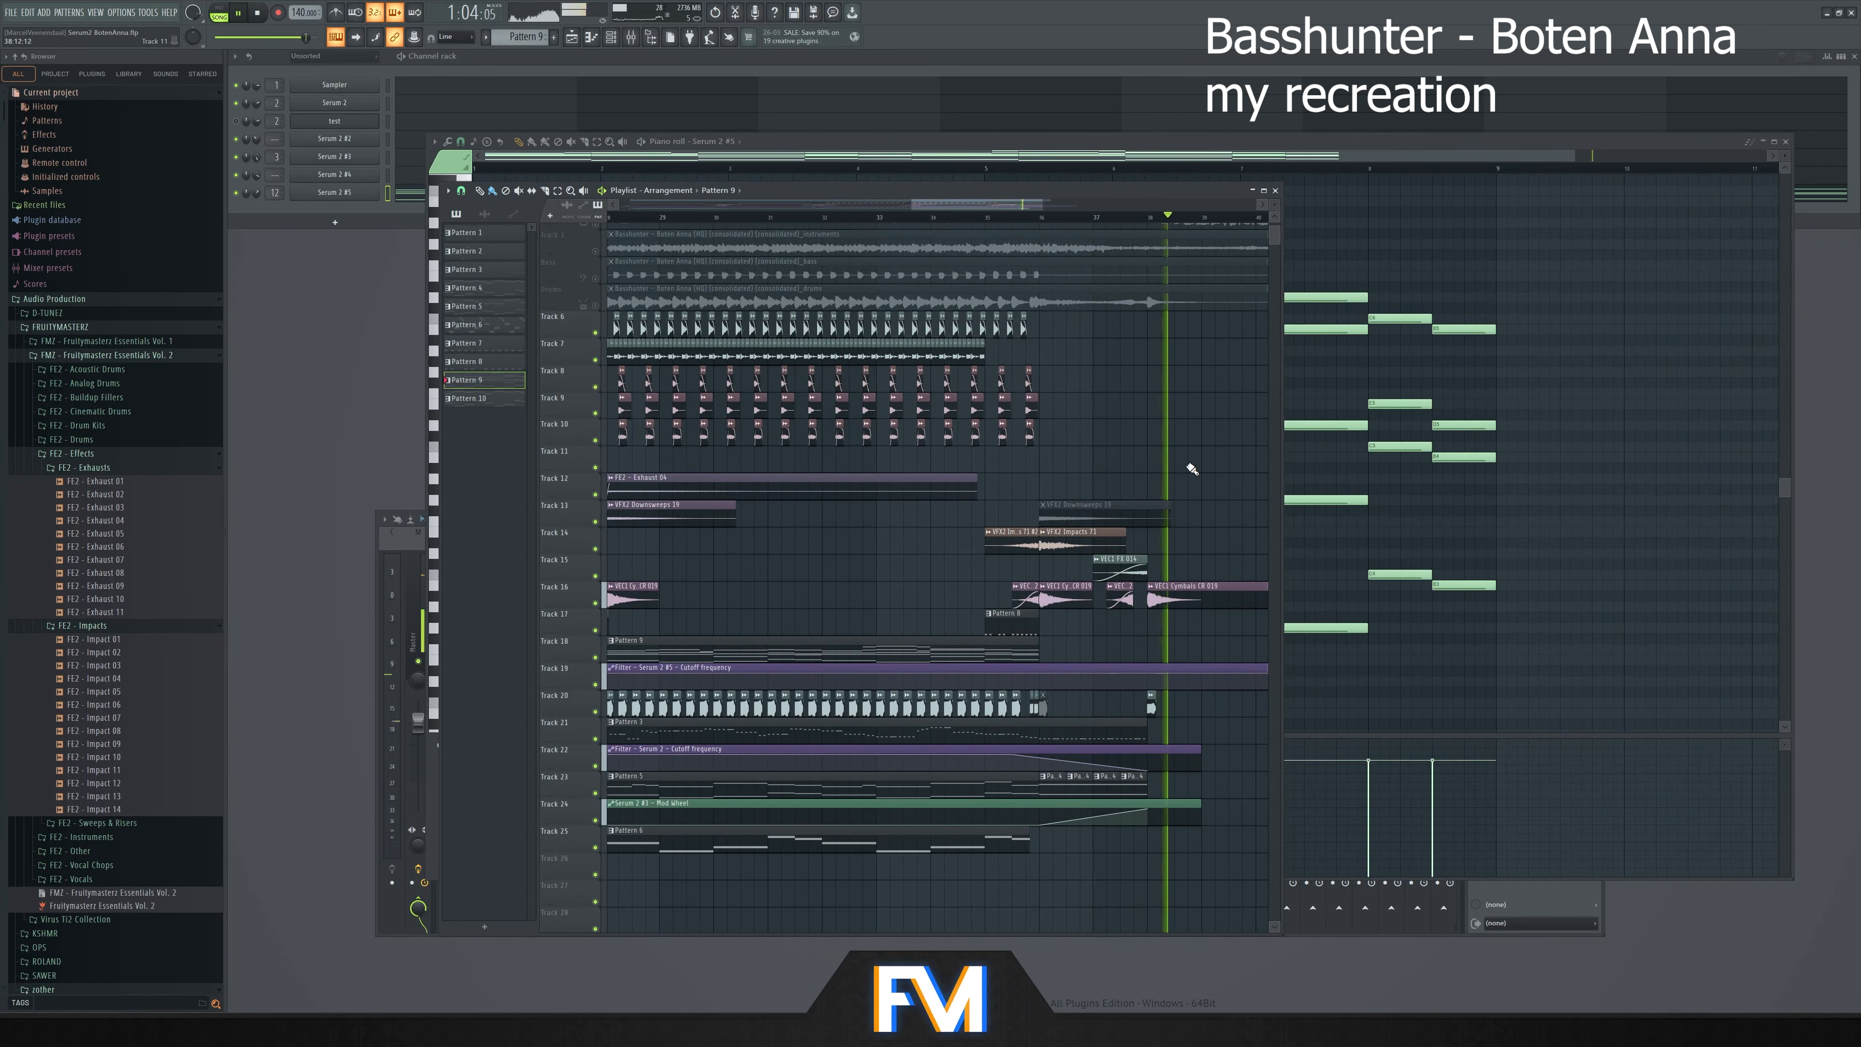
key("space")
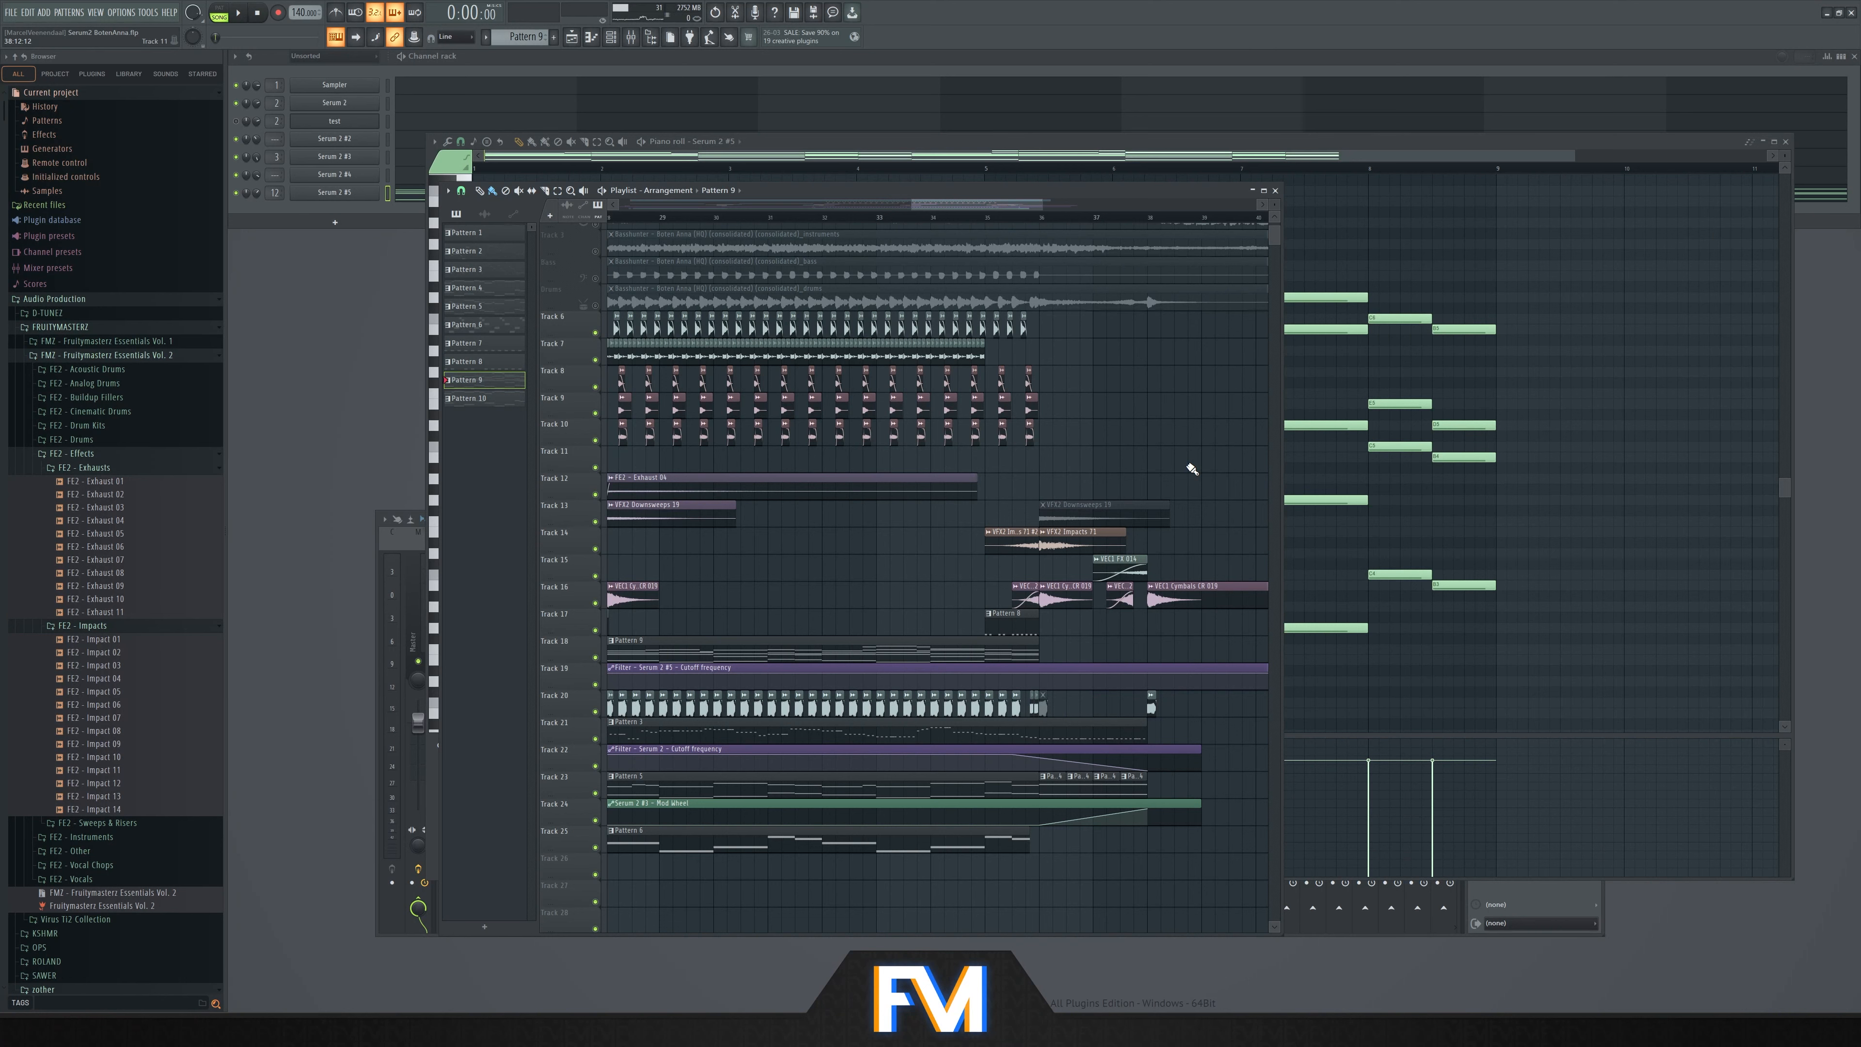
key("ctrl+s")
Add another Serum 2 channel and browse the Fruitymasterz Serum 2 (Vol. 1) preset bank to its Pads & Keys category
left_click(335, 222)
left_click(503, 294)
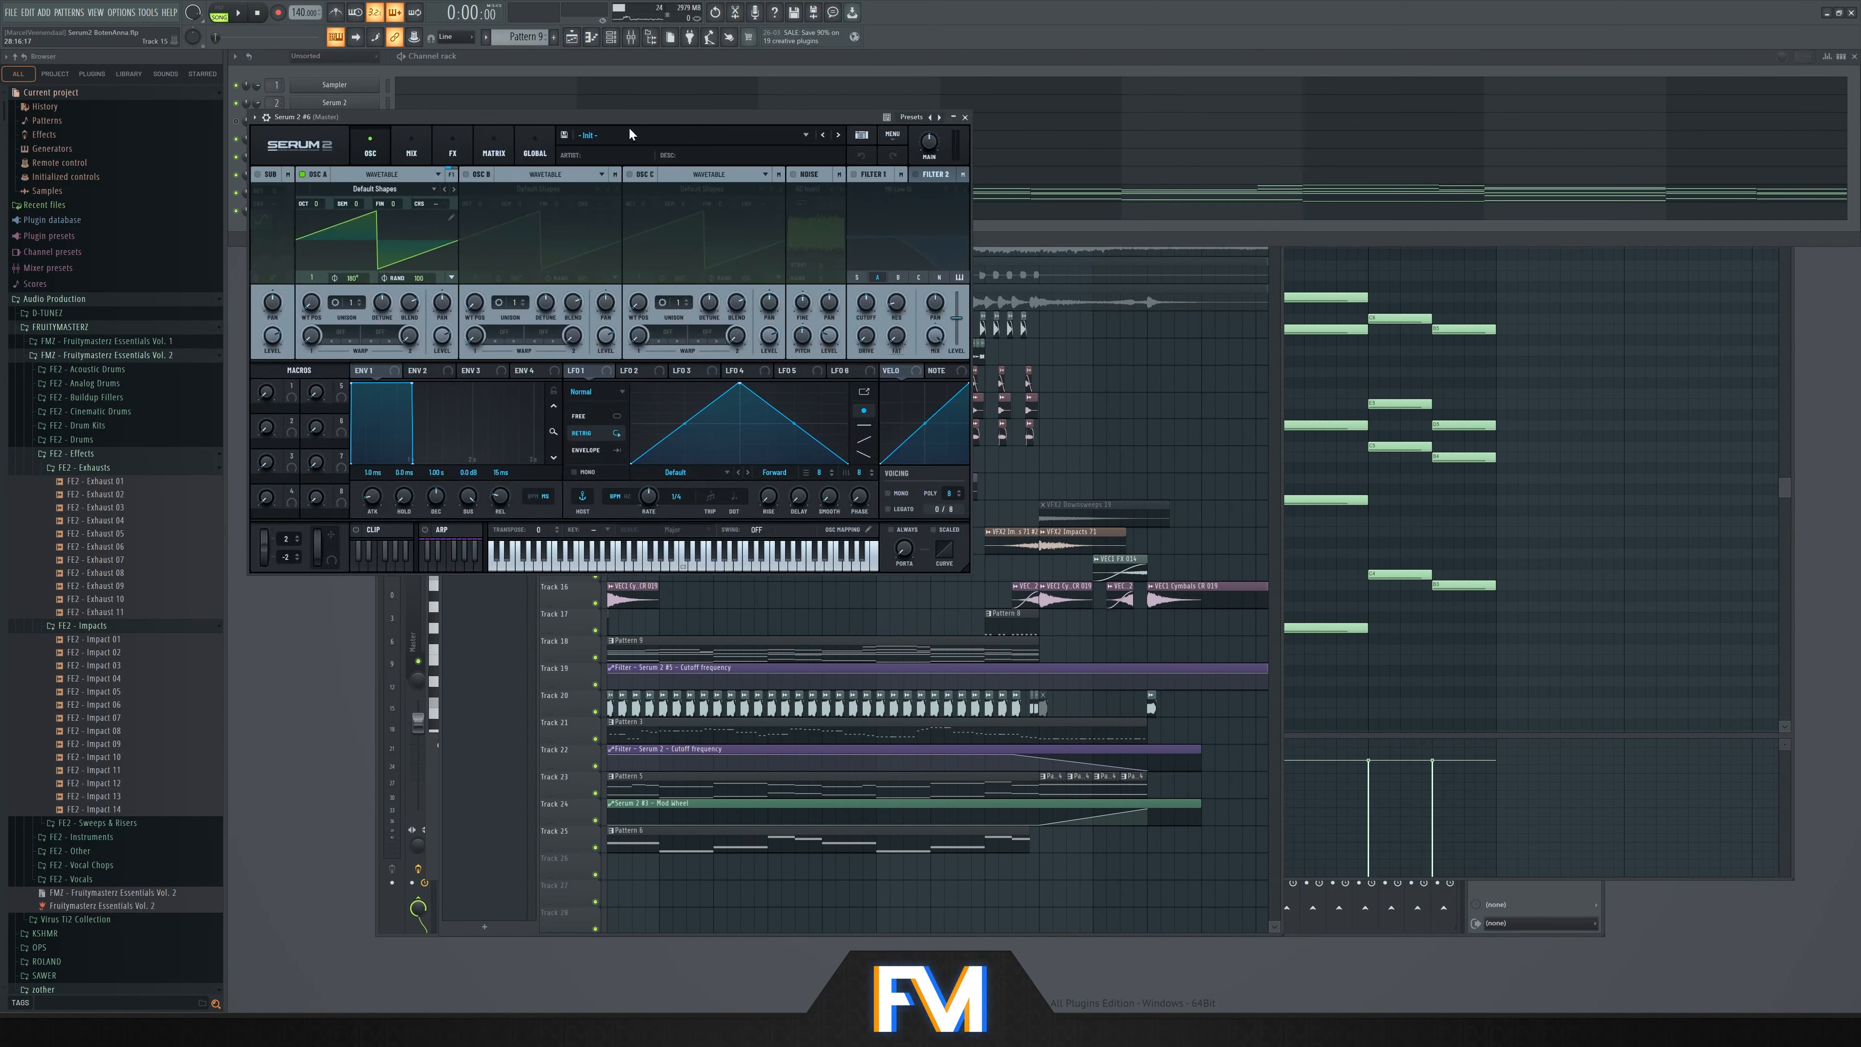
left_click_drag(635, 115, 759, 243)
left_click(767, 264)
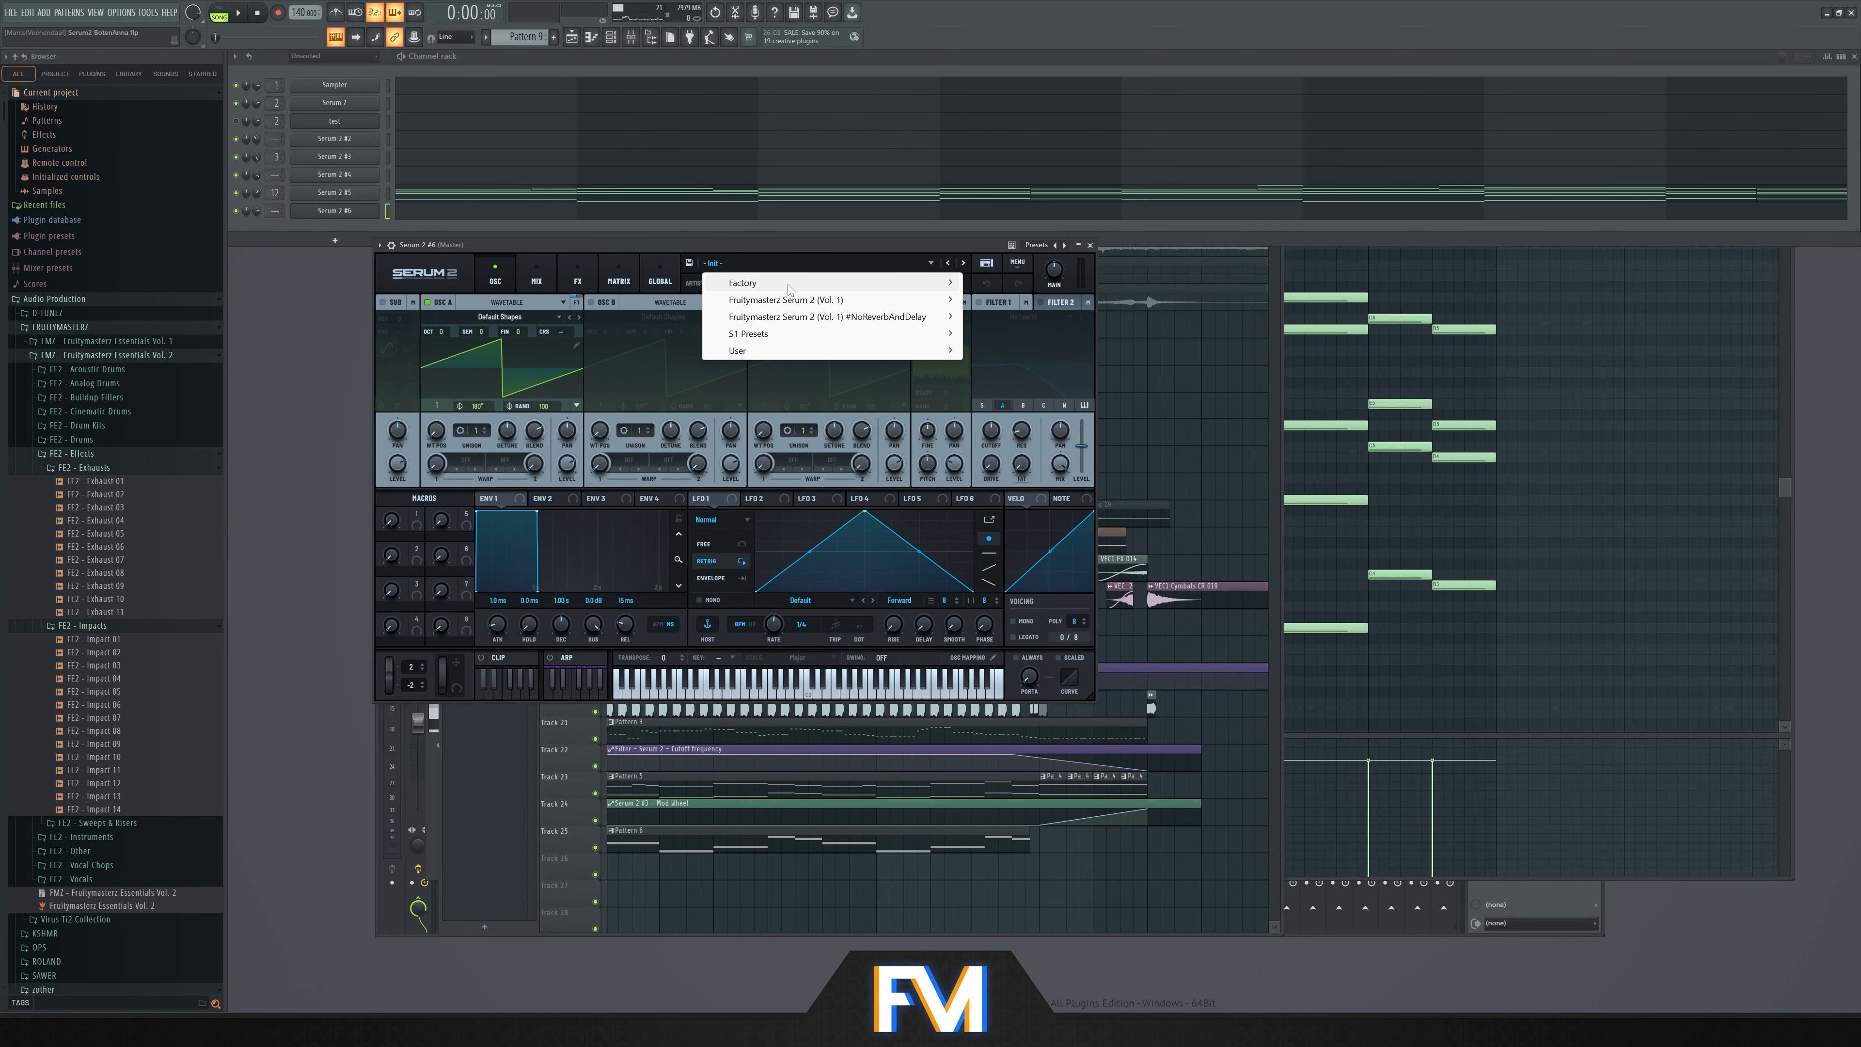
mouse_move(835, 300)
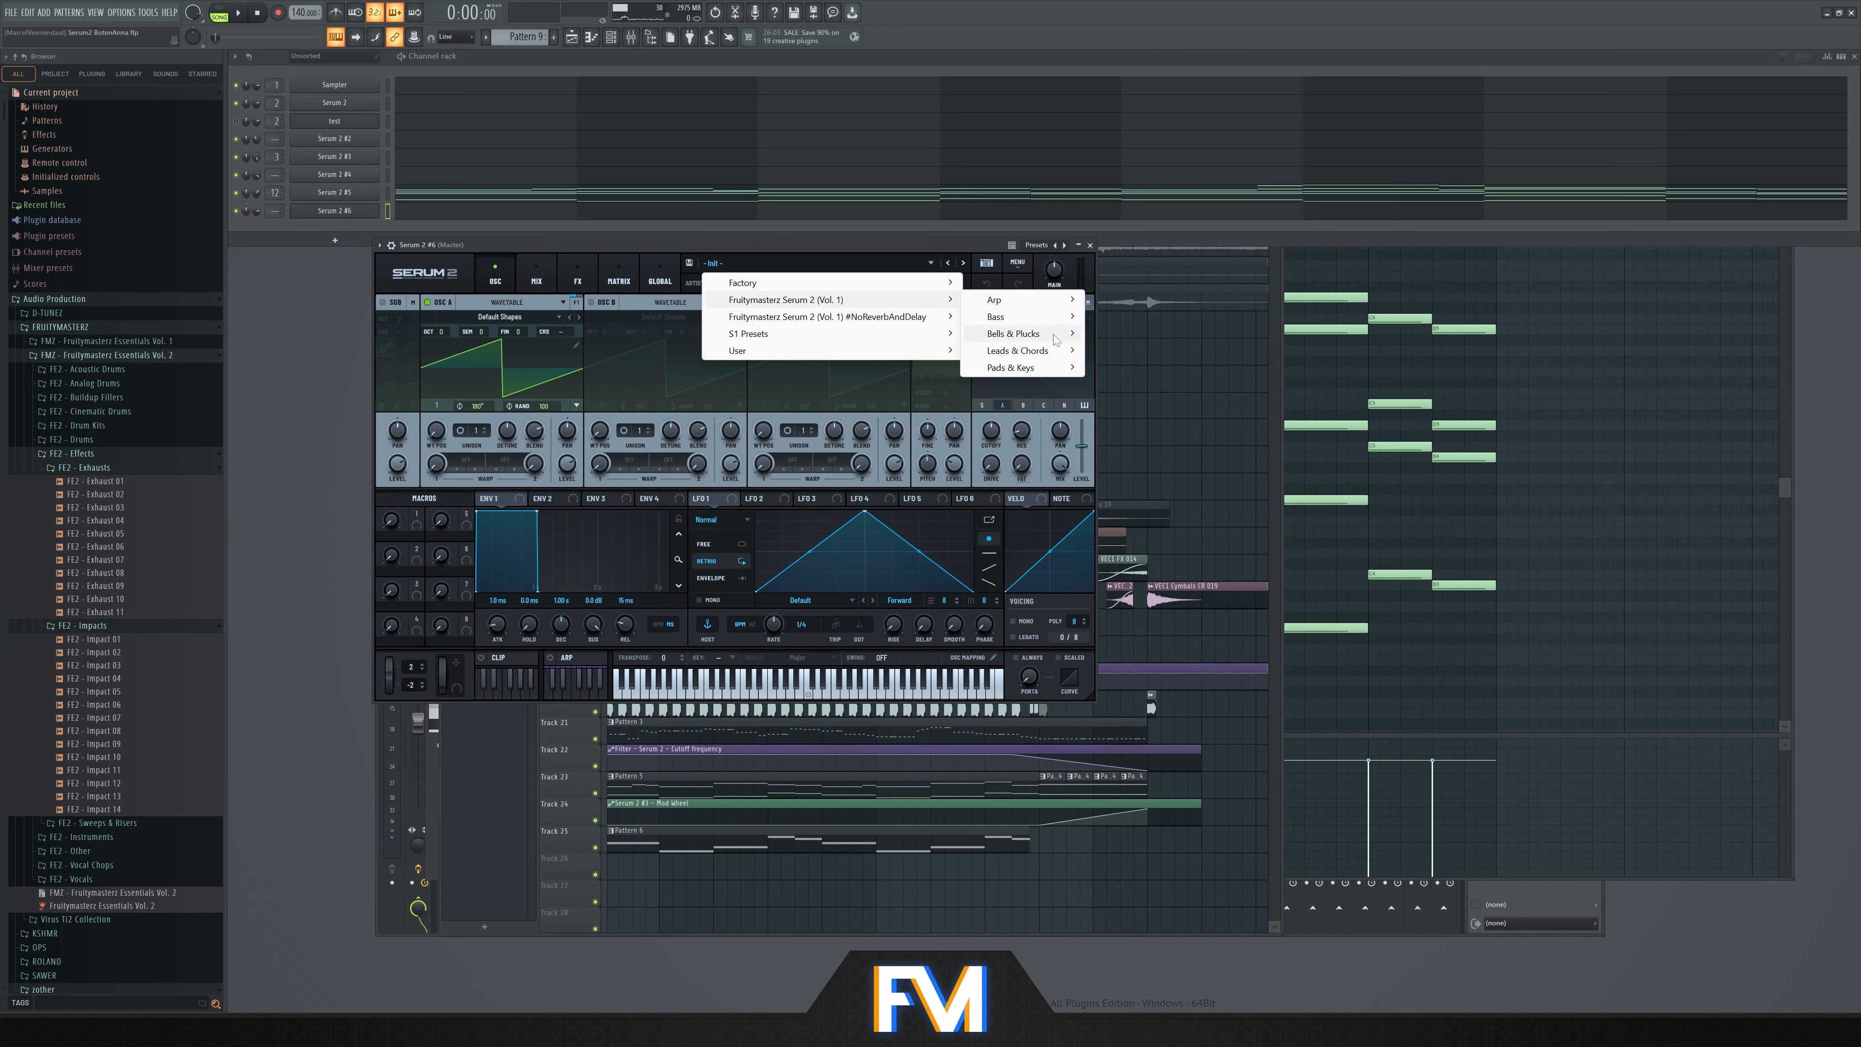
mouse_move(1032, 367)
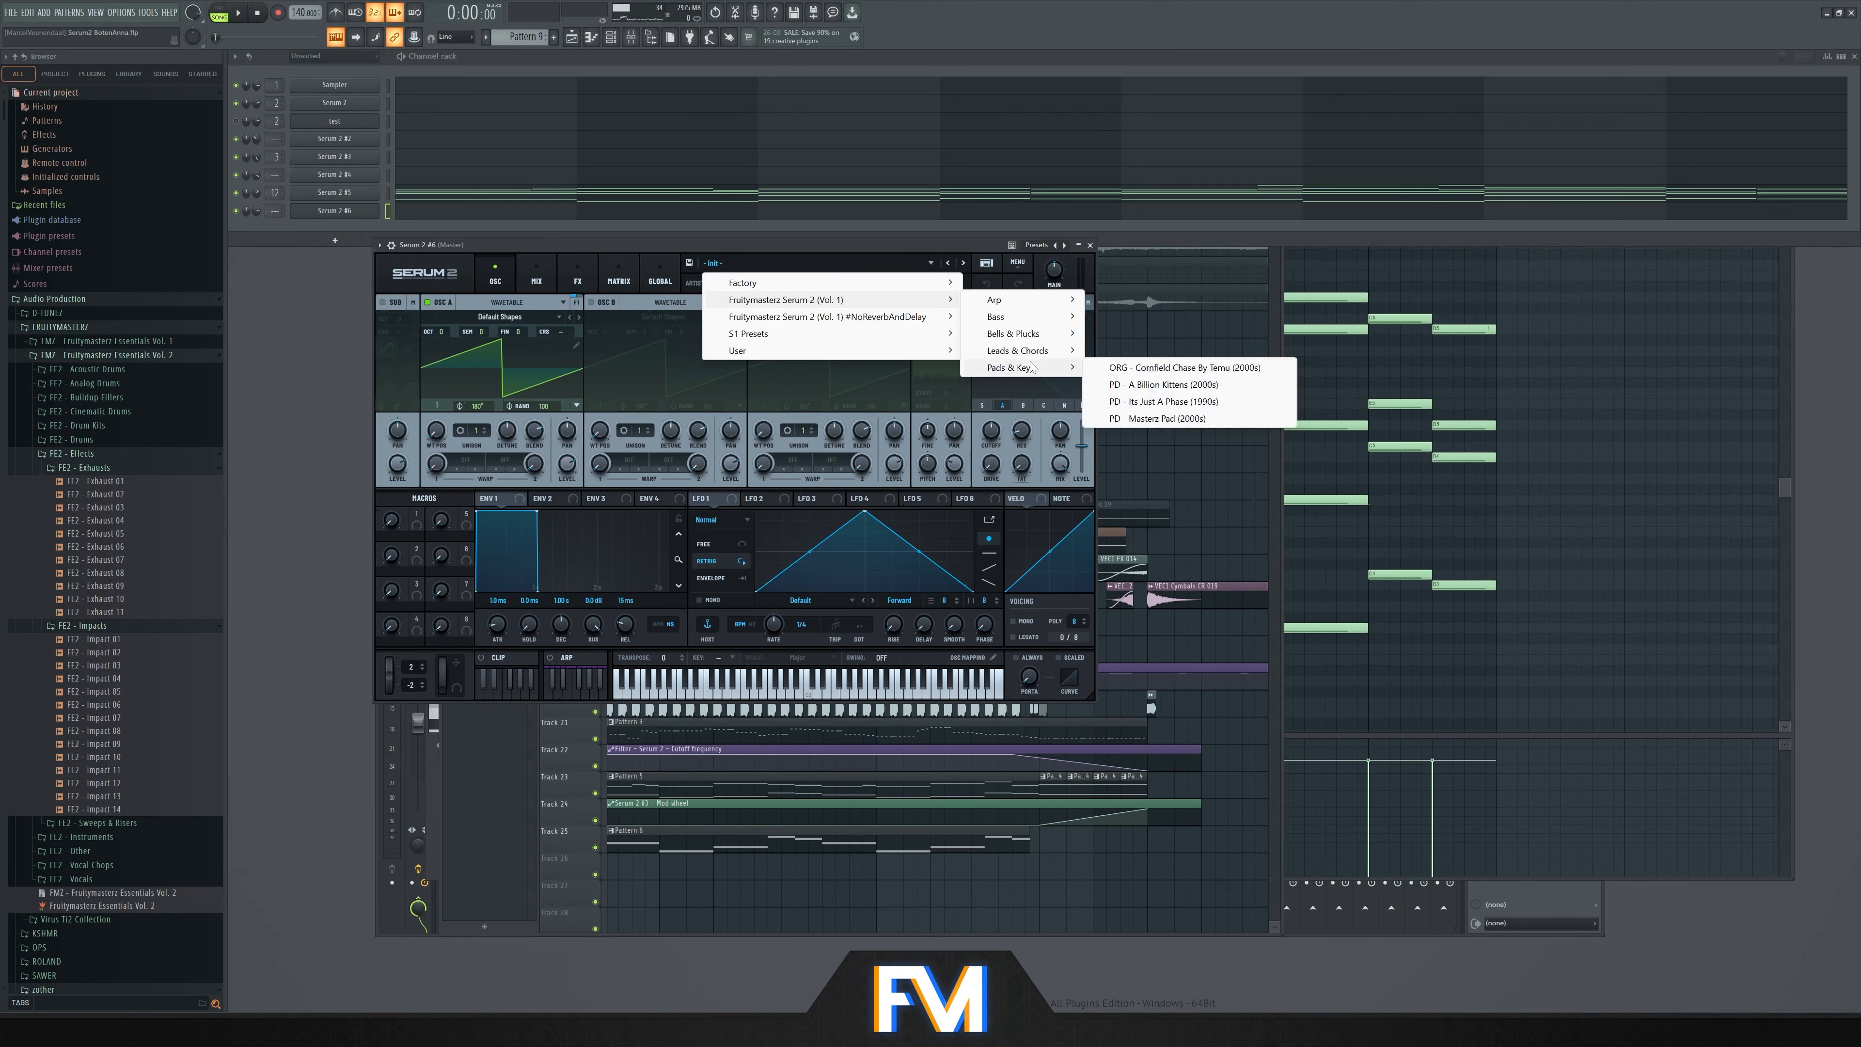